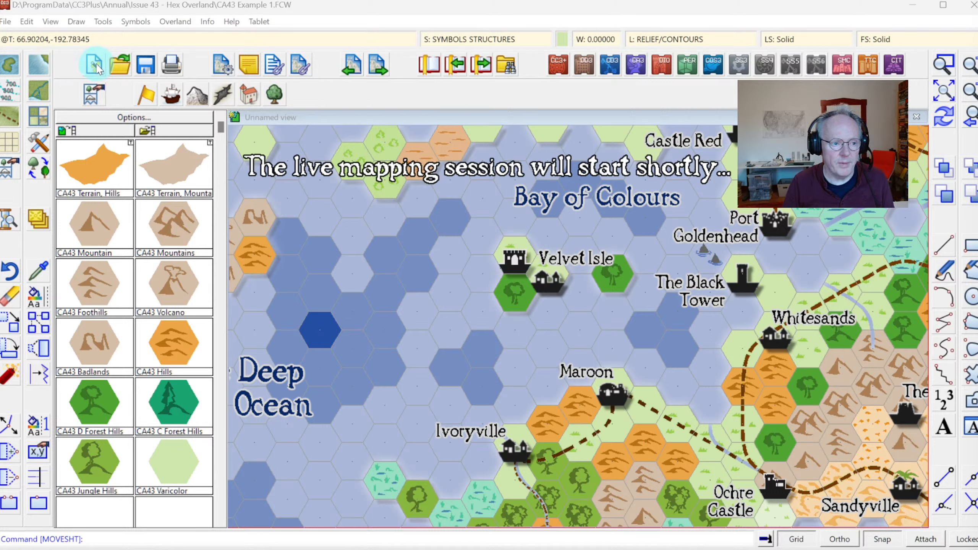
Create a new overland map with self-decided settings in the Annual Hex Overland style, keeping the 1000 x 800 dimensions
{"action": "left_click", "coordinate": [96, 66]}
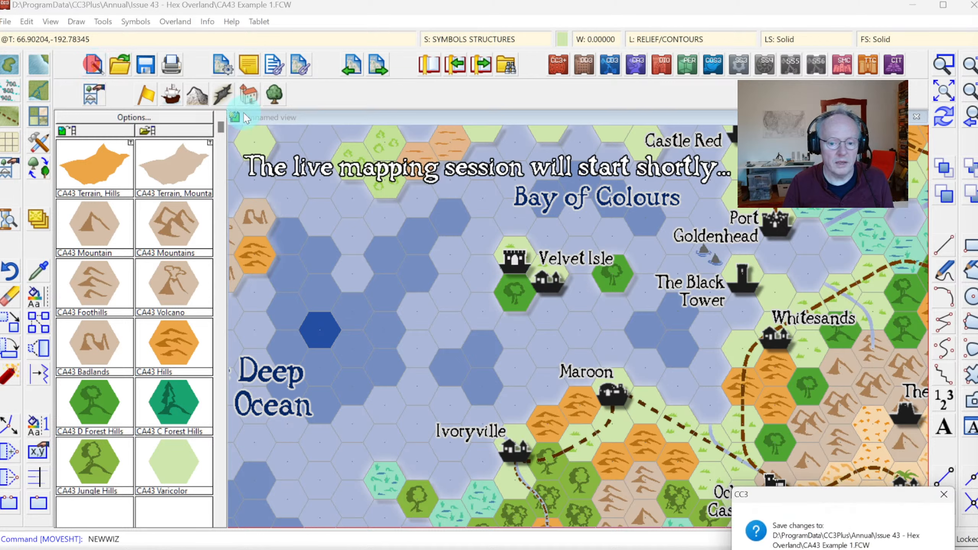
{"action": "left_click", "coordinate": [872, 549]}
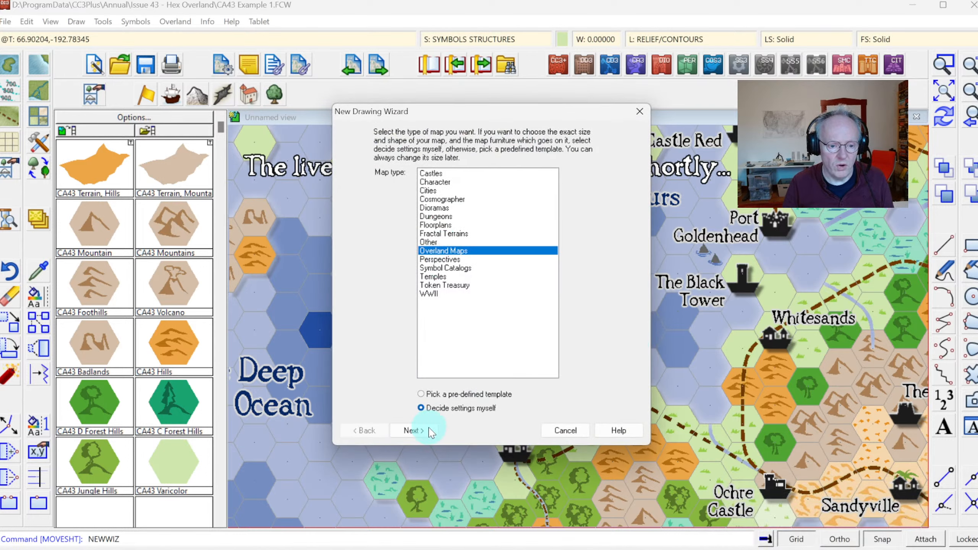
{"action": "left_click", "coordinate": [413, 431]}
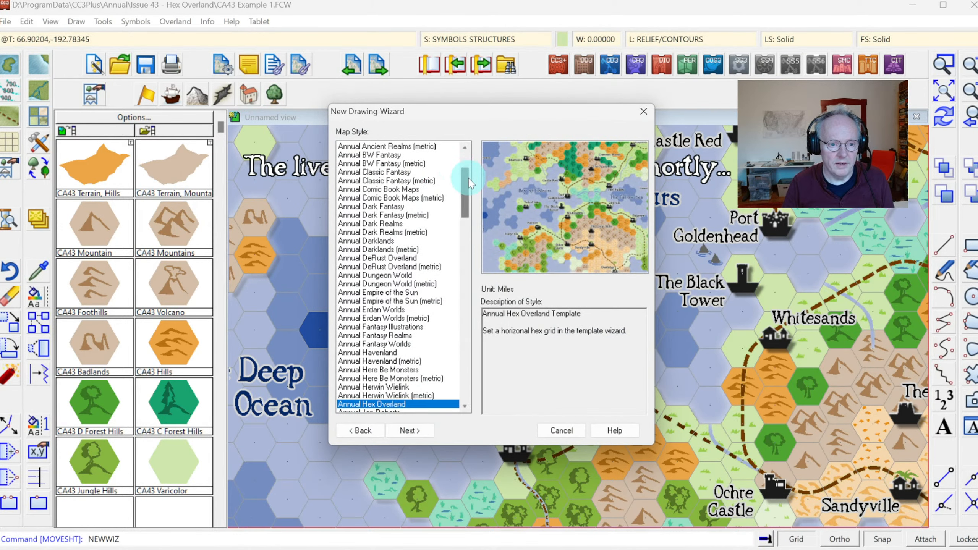
{"action": "left_click_drag", "start_coordinate": [466, 183], "coordinate": [465, 195]}
{"action": "left_click", "coordinate": [388, 352]}
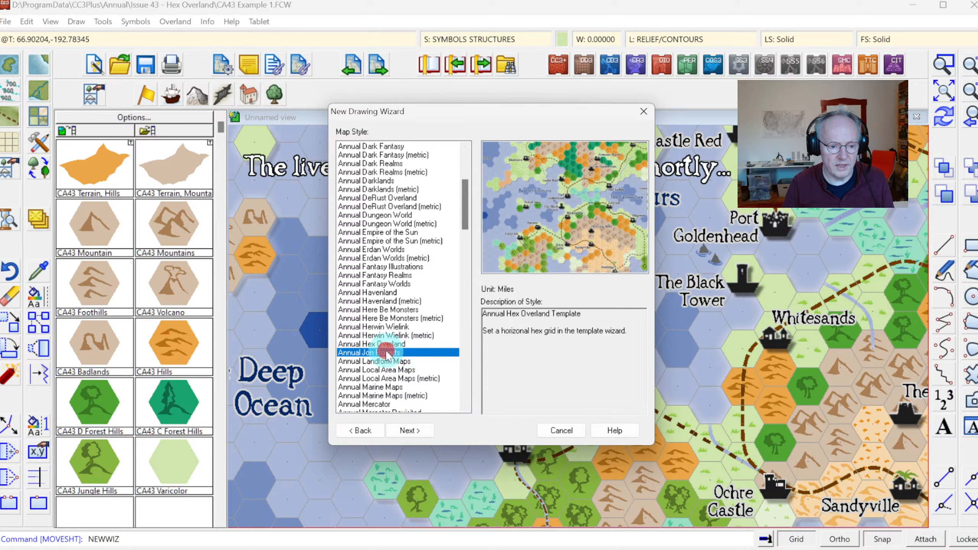
{"action": "left_click", "coordinate": [384, 336]}
{"action": "left_click", "coordinate": [386, 345]}
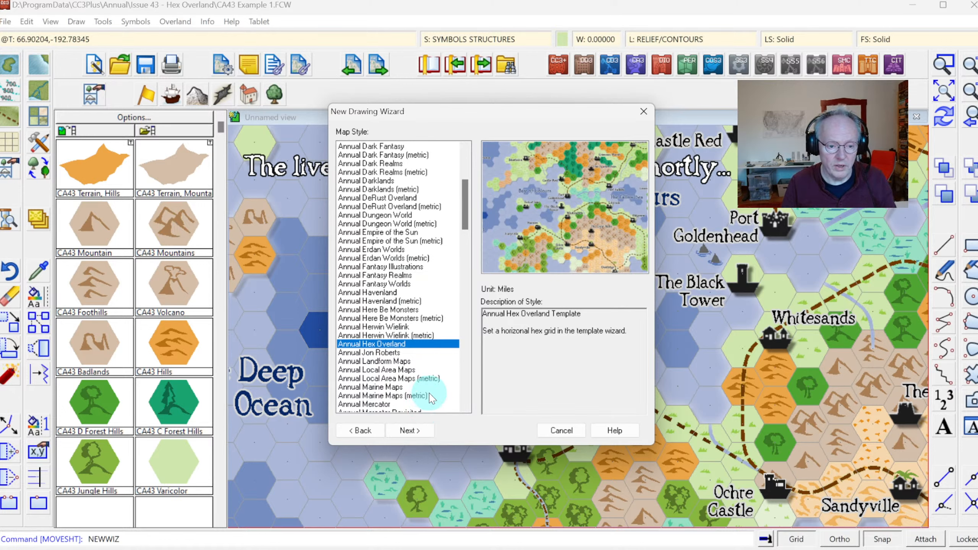
{"action": "left_click", "coordinate": [409, 430]}
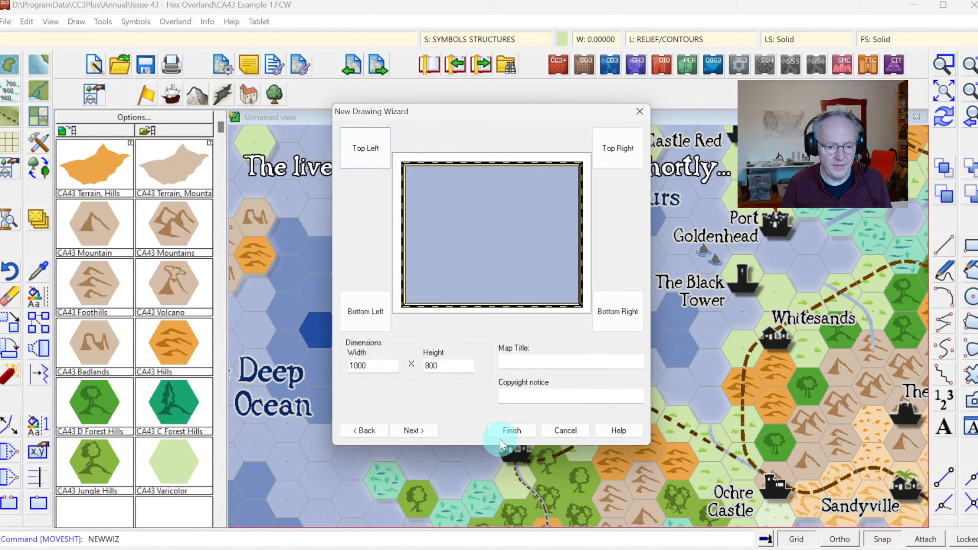
{"action": "left_click", "coordinate": [509, 431]}
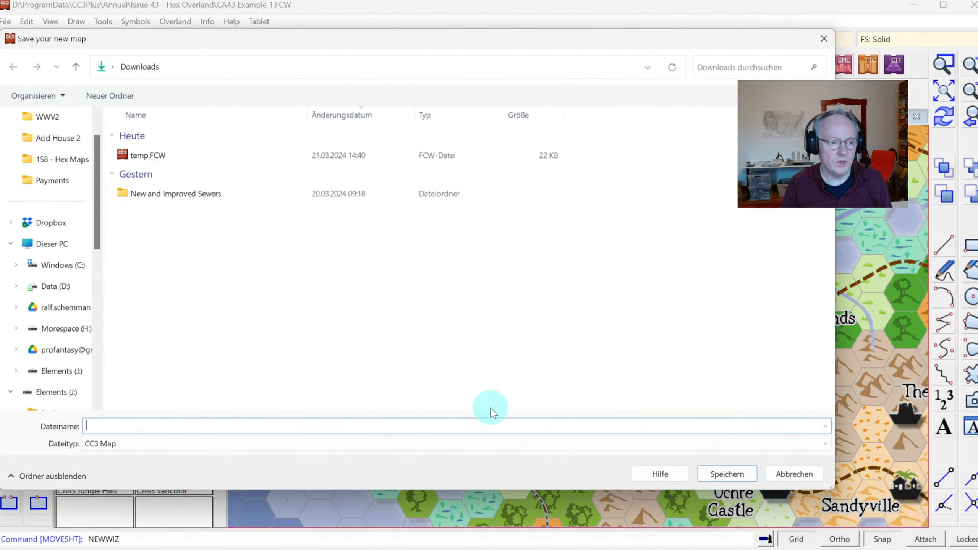
Save the new map as HexMap in the Videos folder Profantasy Streams, subfolder 158 - Hex Maps
{"action": "left_click", "coordinate": [48, 328]}
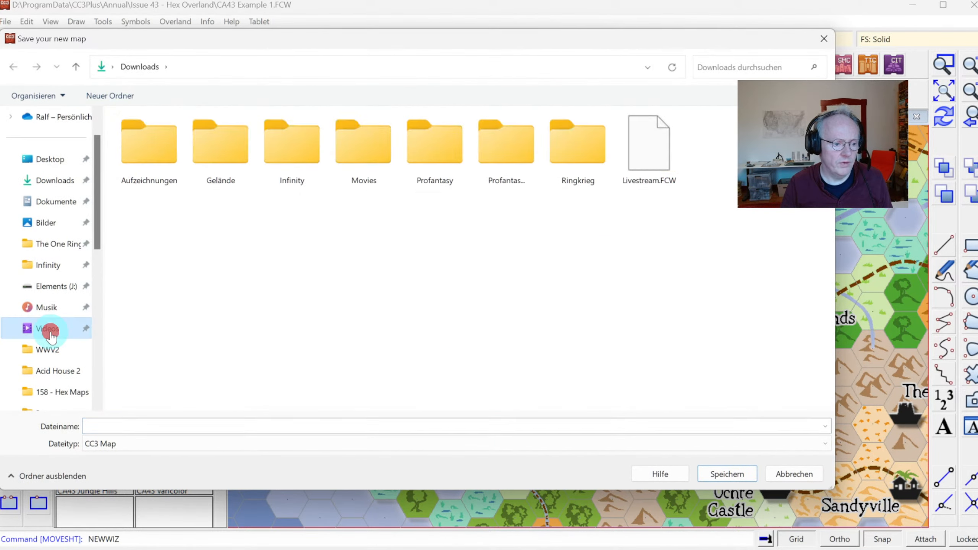
{"action": "double_click", "coordinate": [510, 169]}
{"action": "scroll", "coordinate": [516, 308], "scroll_direction": "down", "scroll_amount": 3}
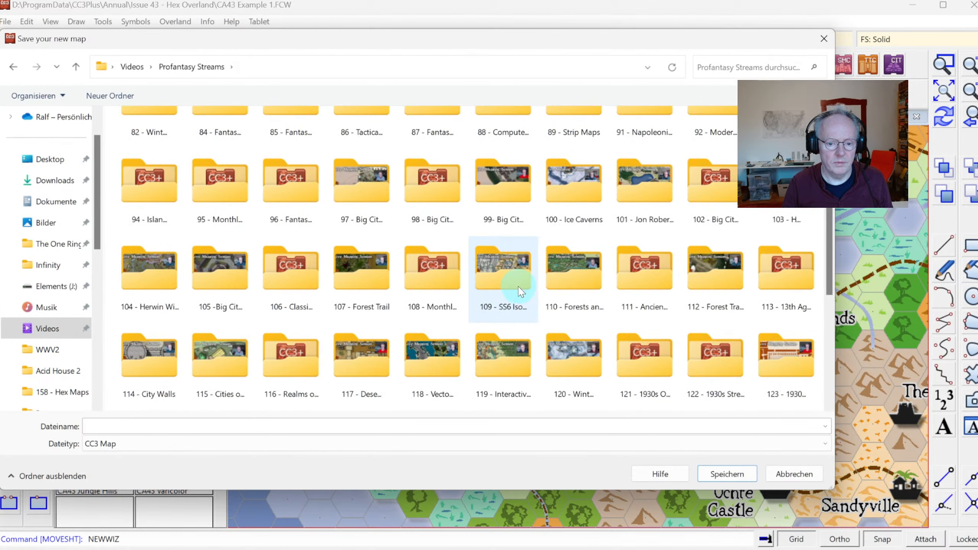
{"action": "scroll", "coordinate": [521, 291], "scroll_direction": "down", "scroll_amount": 3}
{"action": "double_click", "coordinate": [150, 361]}
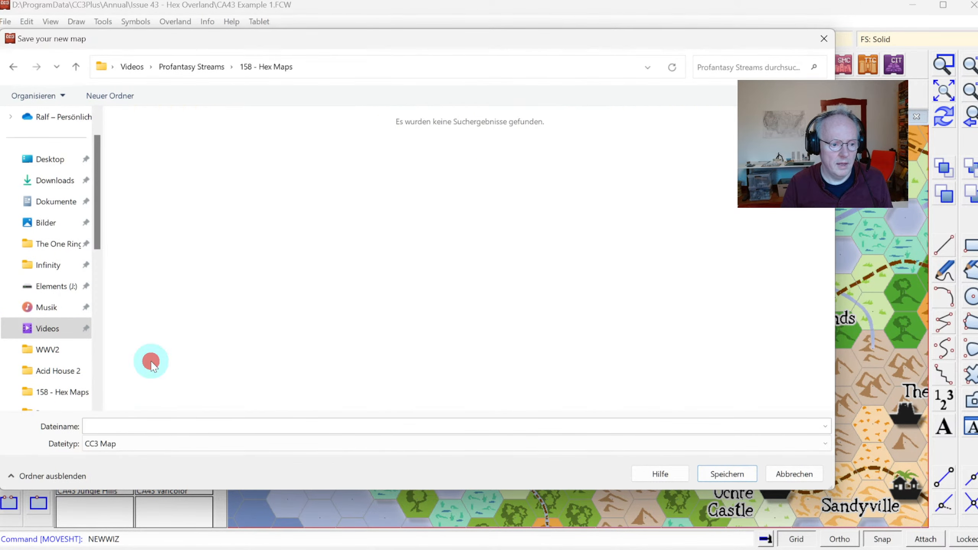
{"action": "left_click", "coordinate": [186, 423]}
{"action": "type", "text": "HexMap"}
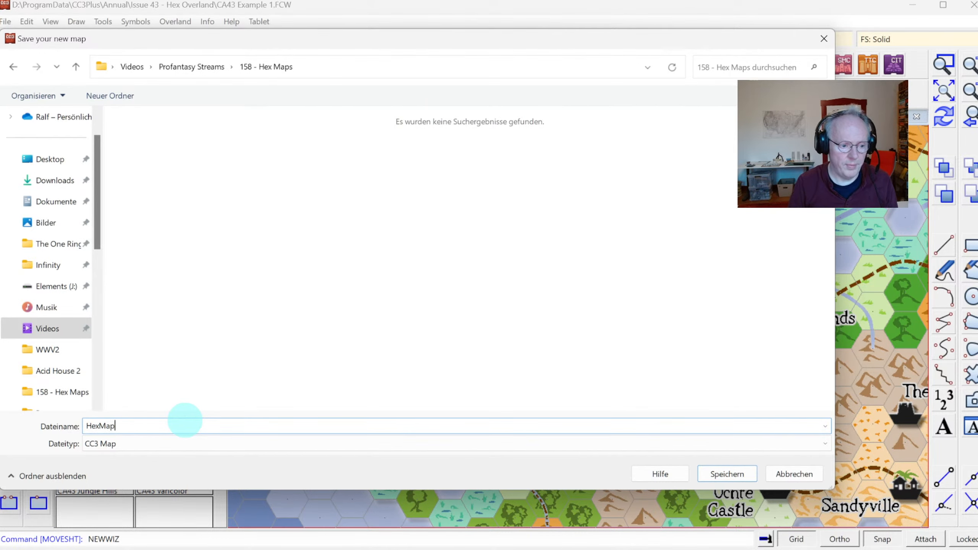
{"action": "key", "text": "Return"}
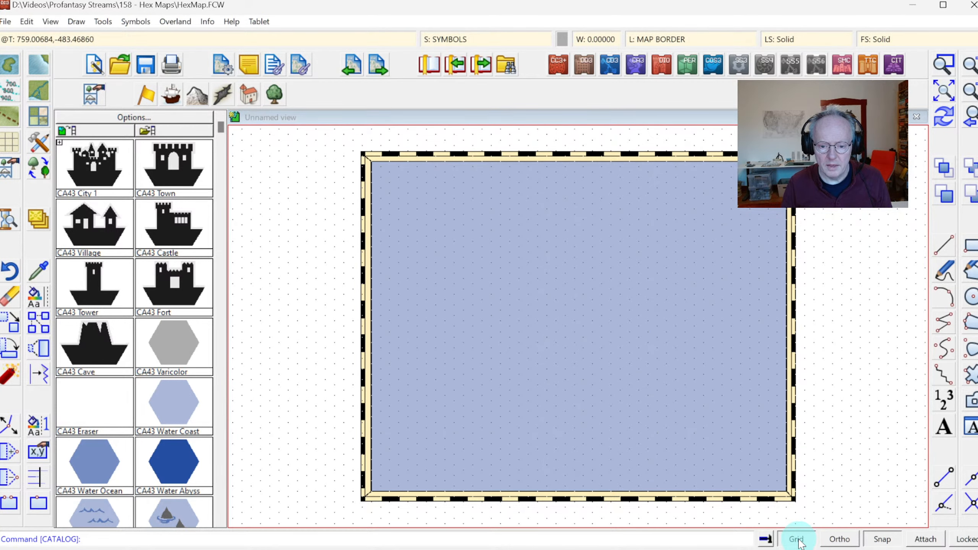
Set the grid dot style of the User hexgrid to the second, bolder dot pattern
{"action": "right_click", "coordinate": [799, 542]}
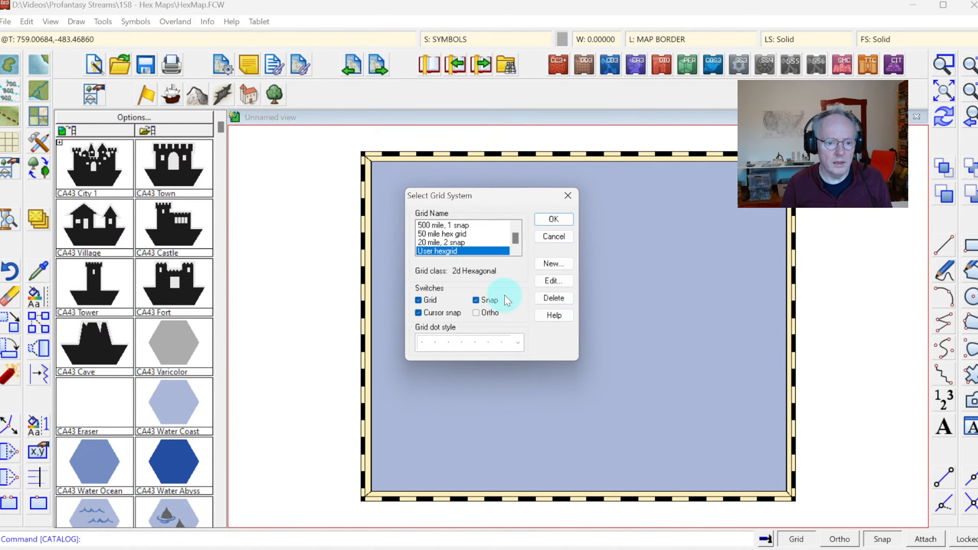
{"action": "left_click", "coordinate": [515, 341]}
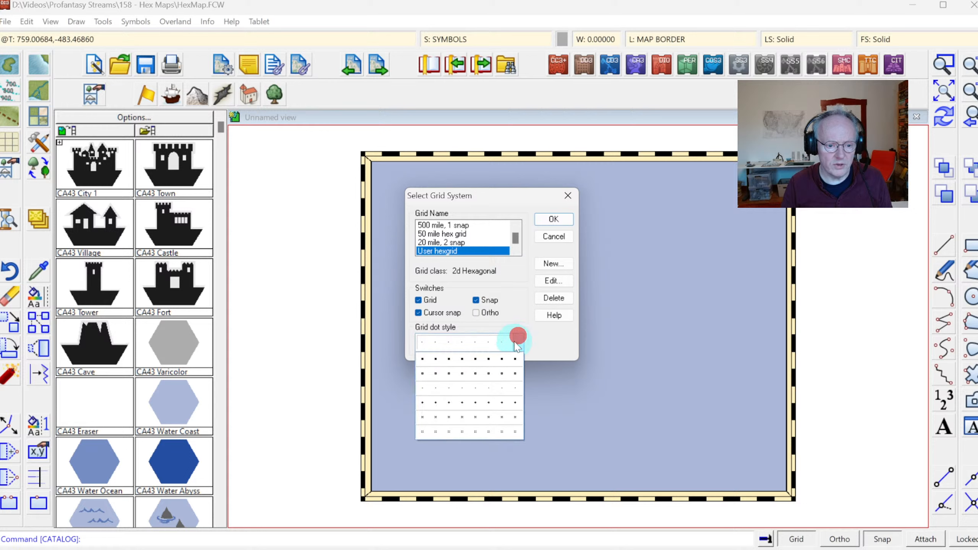
{"action": "left_click", "coordinate": [483, 373]}
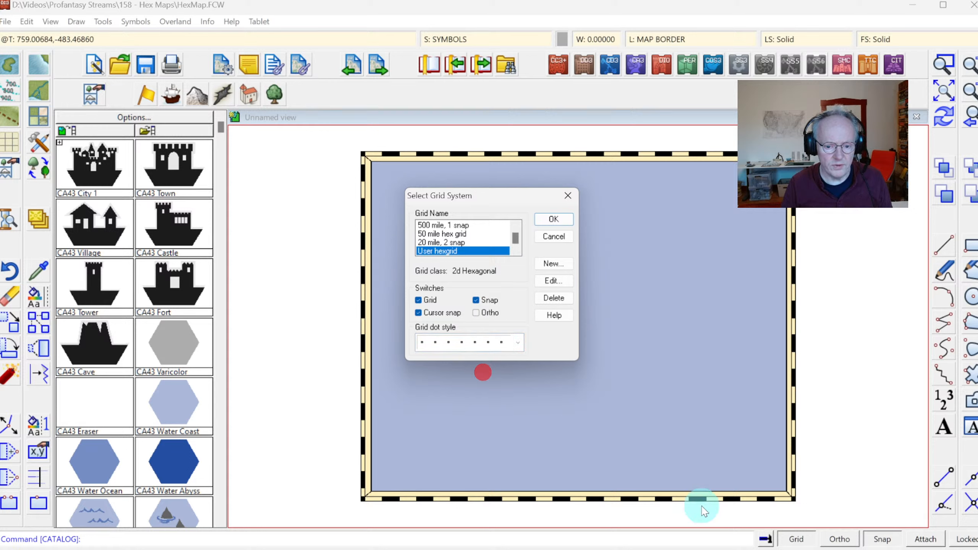
{"action": "left_click", "coordinate": [553, 219]}
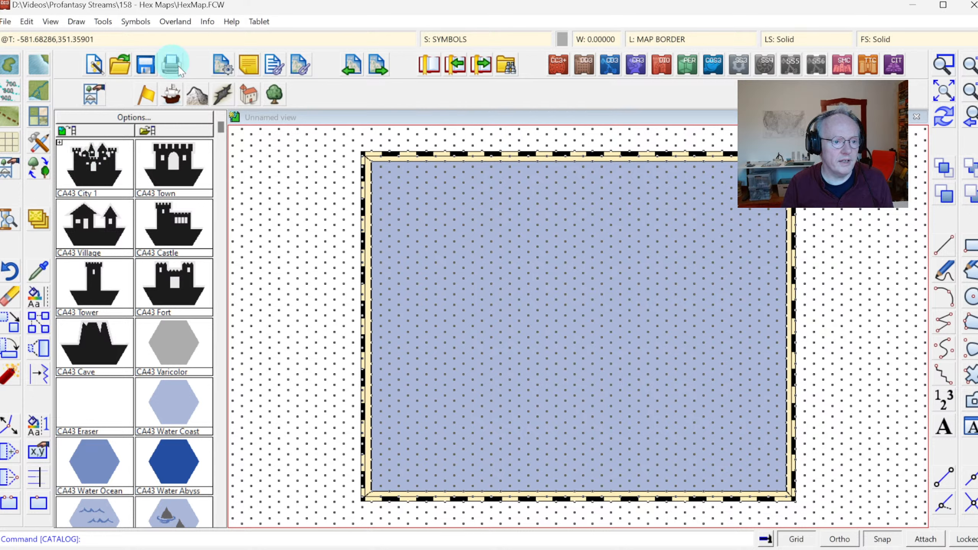
Add a horizontal hex grid overlay with a spacing of 40 and labelling turned off
{"action": "left_click", "coordinate": [76, 21]}
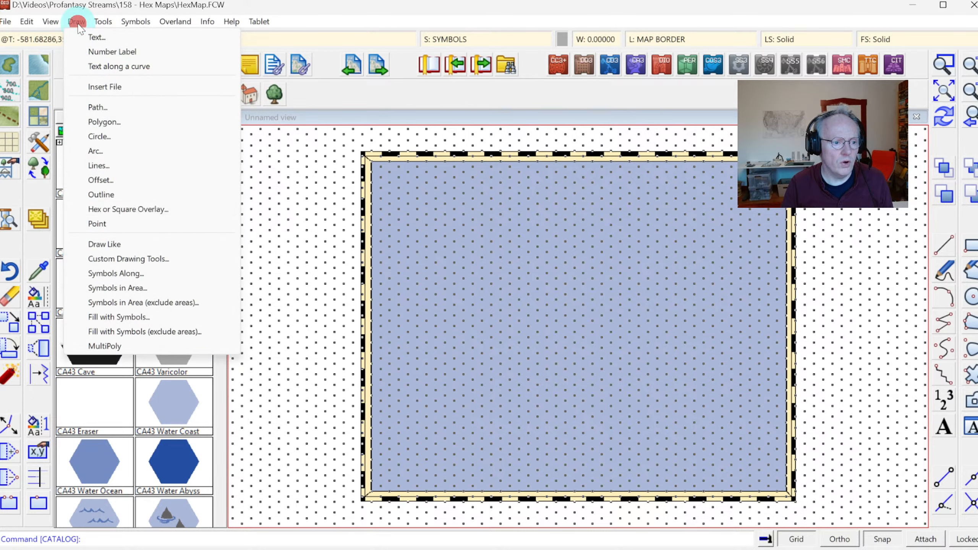
{"action": "left_click", "coordinate": [128, 209]}
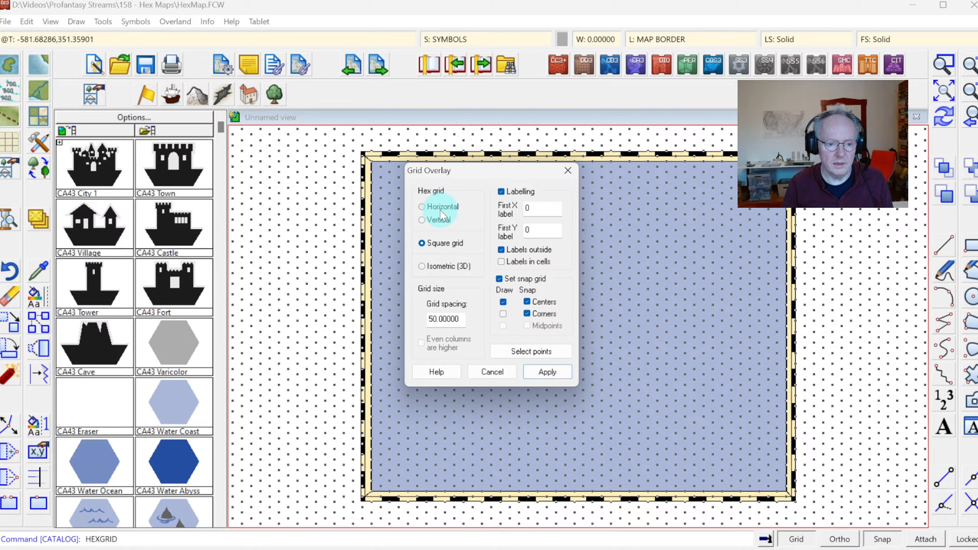
{"action": "left_click", "coordinate": [424, 207]}
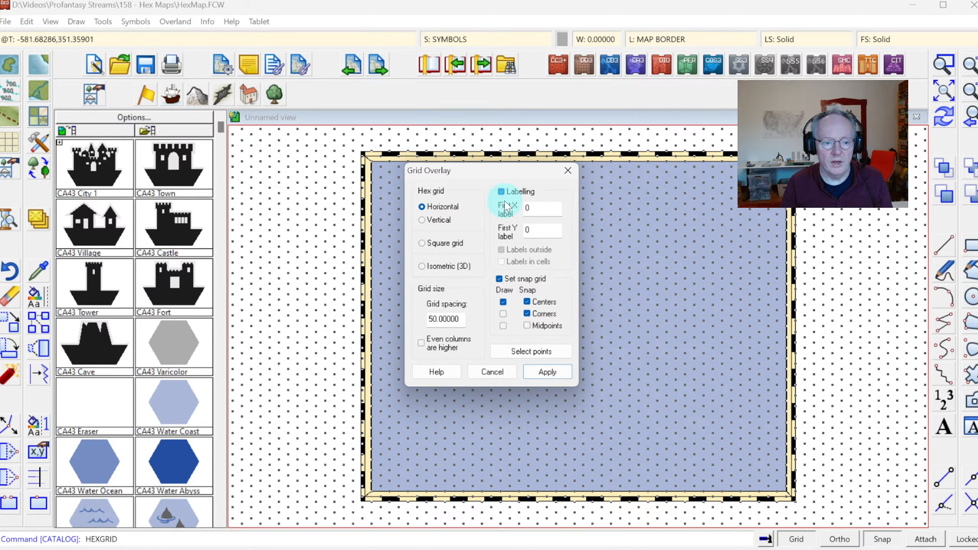
{"action": "left_click", "coordinate": [435, 318]}
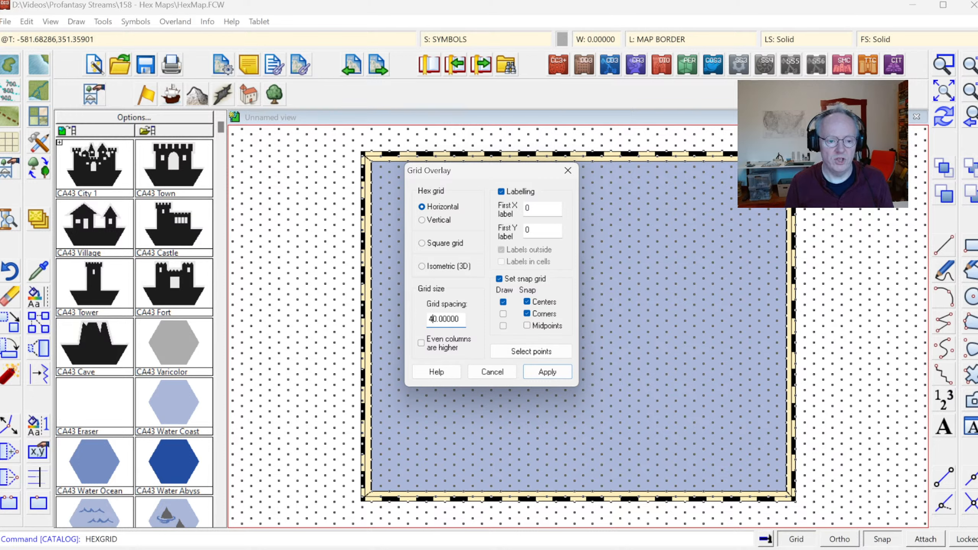
{"action": "left_click", "coordinate": [685, 489]}
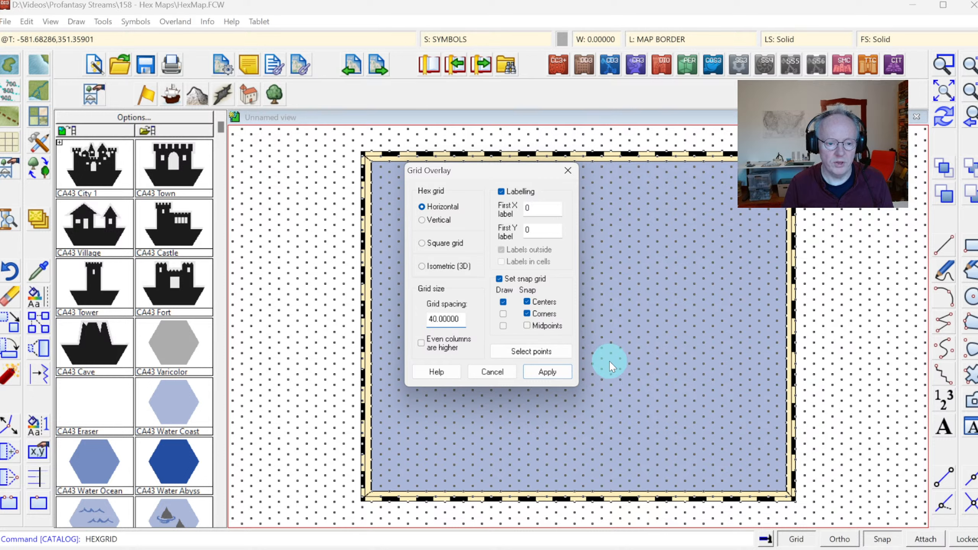
{"action": "left_click", "coordinate": [509, 195]}
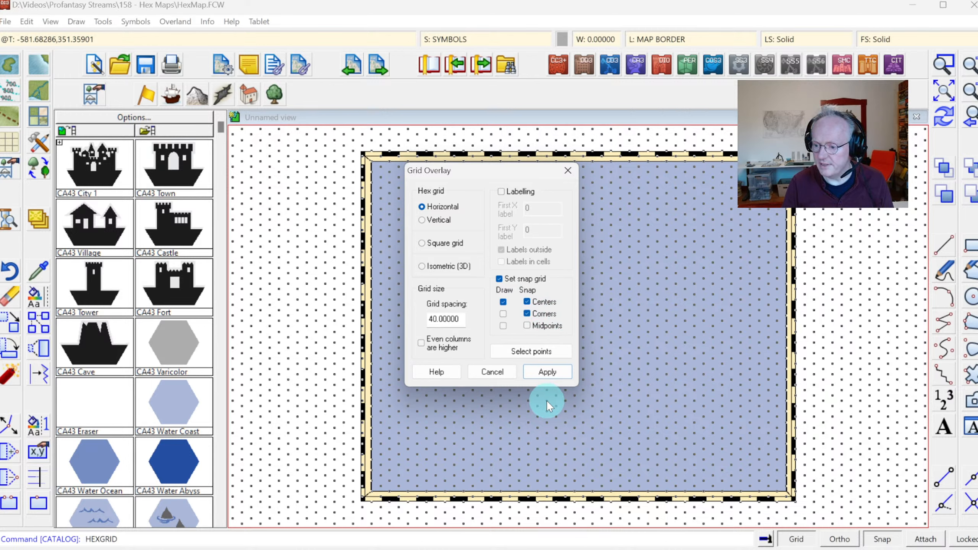
{"action": "left_click", "coordinate": [543, 372]}
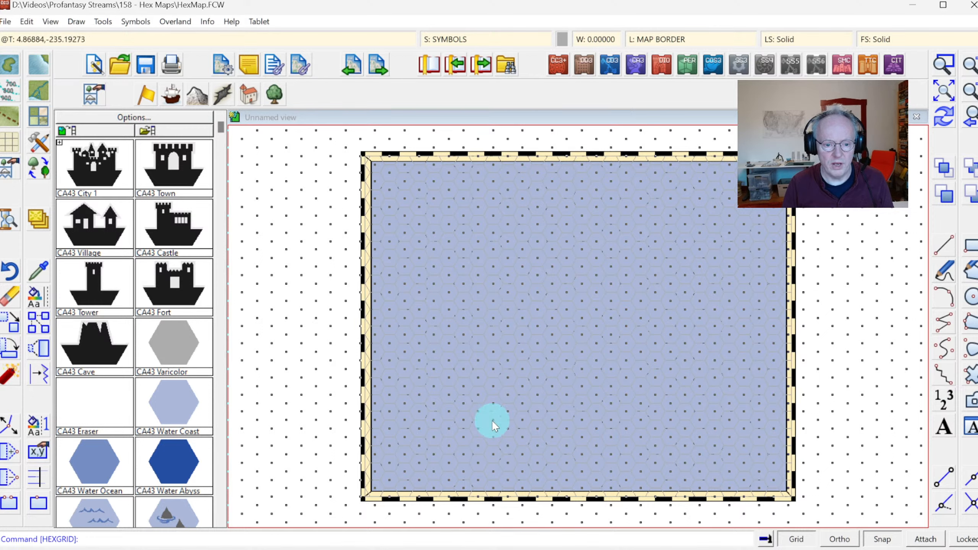
Start a property change on the hex grid lines and unfreeze the HEX/SQUARE GRID layer so they can be selected
{"action": "left_click", "coordinate": [943, 64]}
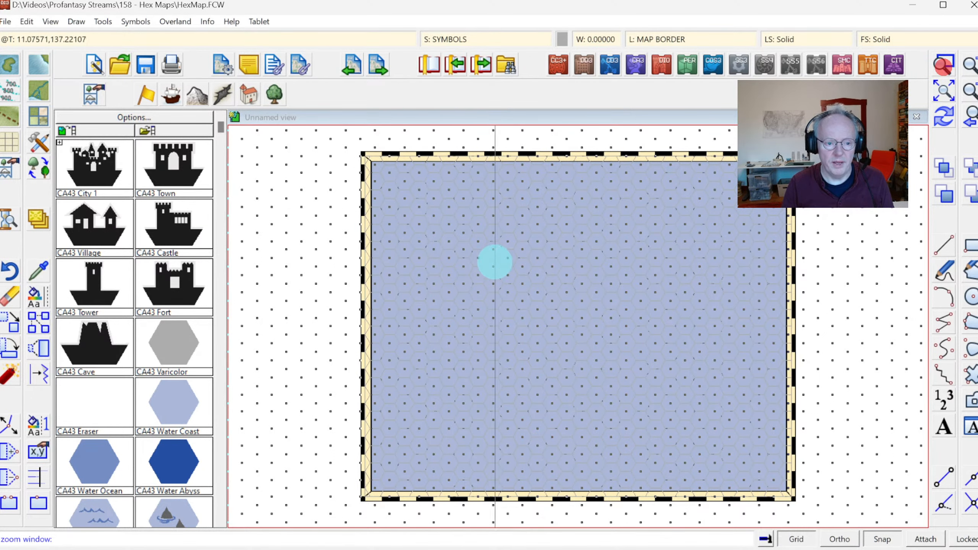
{"action": "left_click", "coordinate": [464, 267]}
{"action": "left_click", "coordinate": [533, 312]}
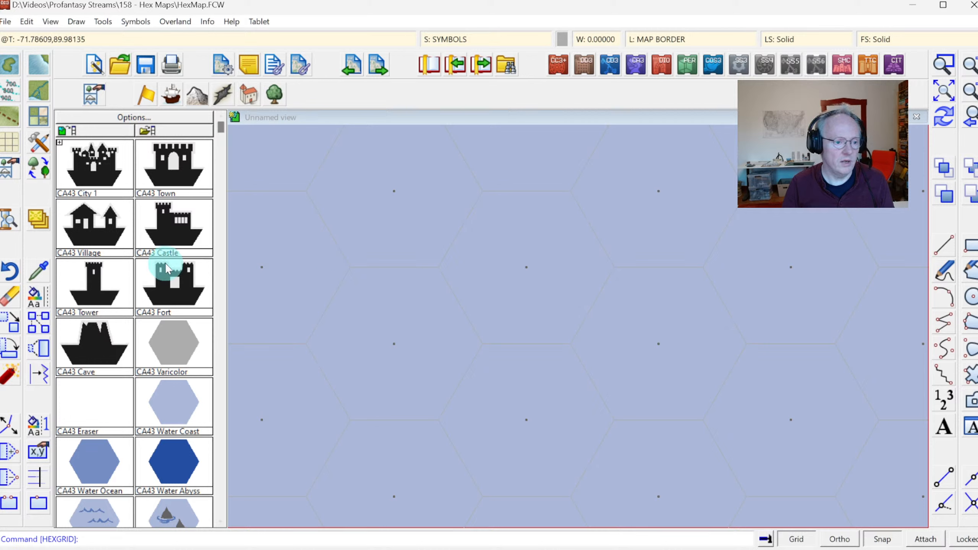
{"action": "left_click", "coordinate": [36, 304]}
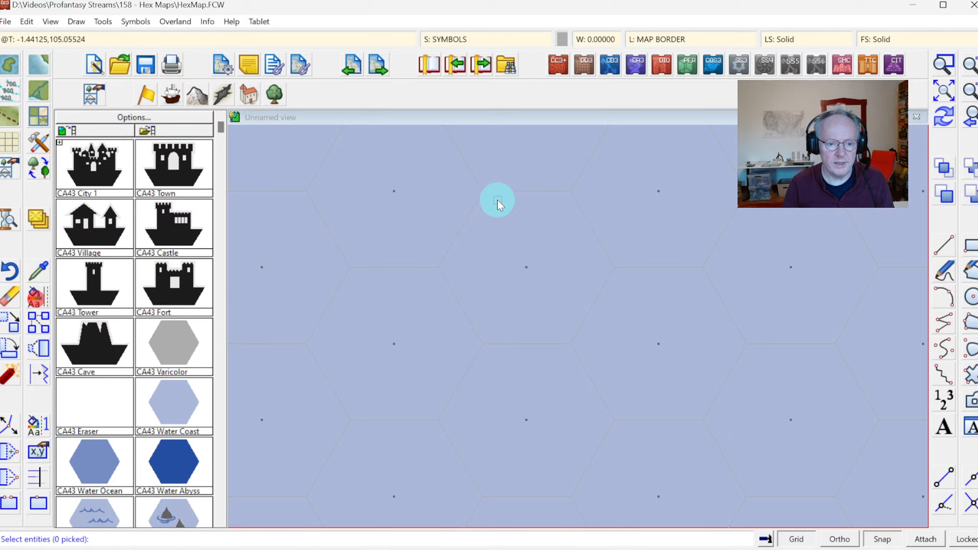
{"action": "left_click", "coordinate": [501, 189]}
{"action": "left_click", "coordinate": [509, 207]}
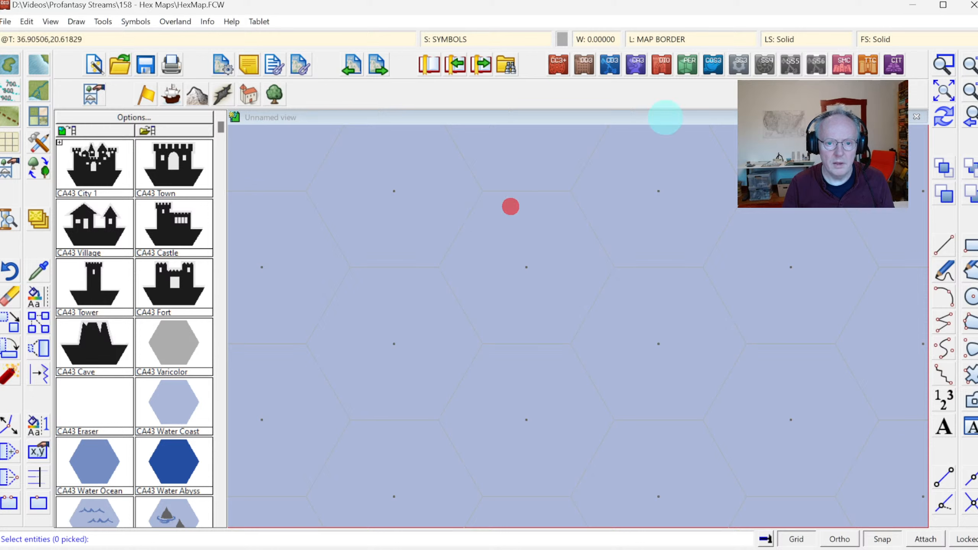
{"action": "left_click", "coordinate": [688, 39]}
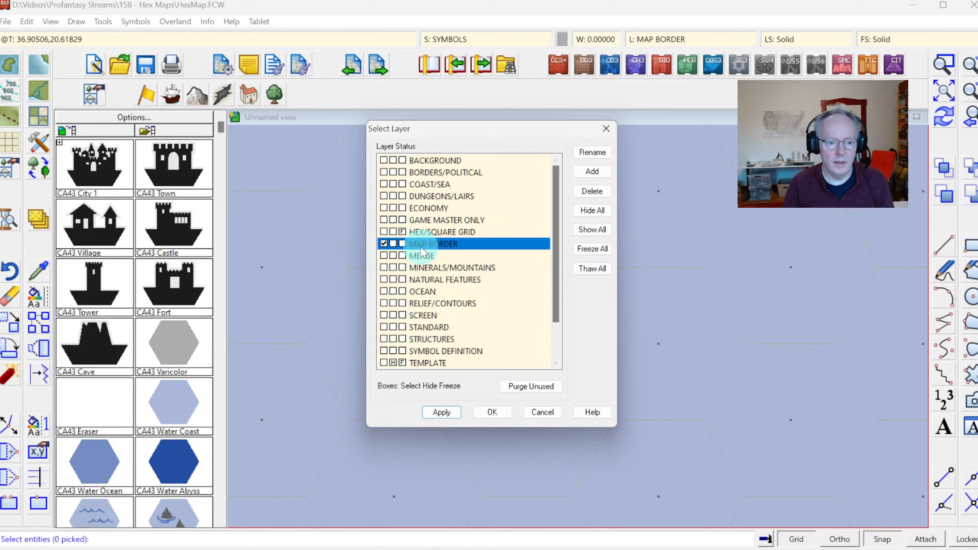
{"action": "left_click", "coordinate": [404, 233]}
{"action": "left_click", "coordinate": [492, 413]}
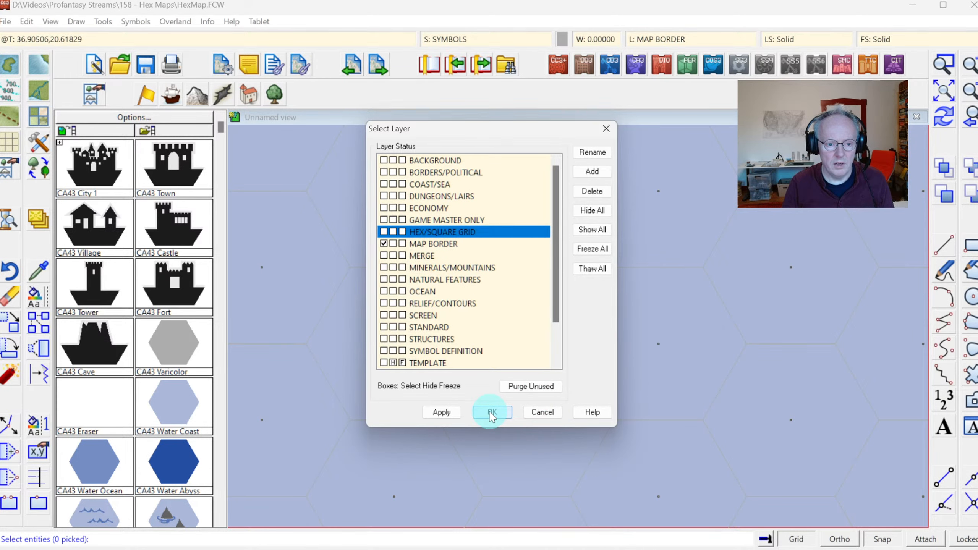
Change the colour of the hex grid lines to black and show the whole map
{"action": "left_click", "coordinate": [469, 216]}
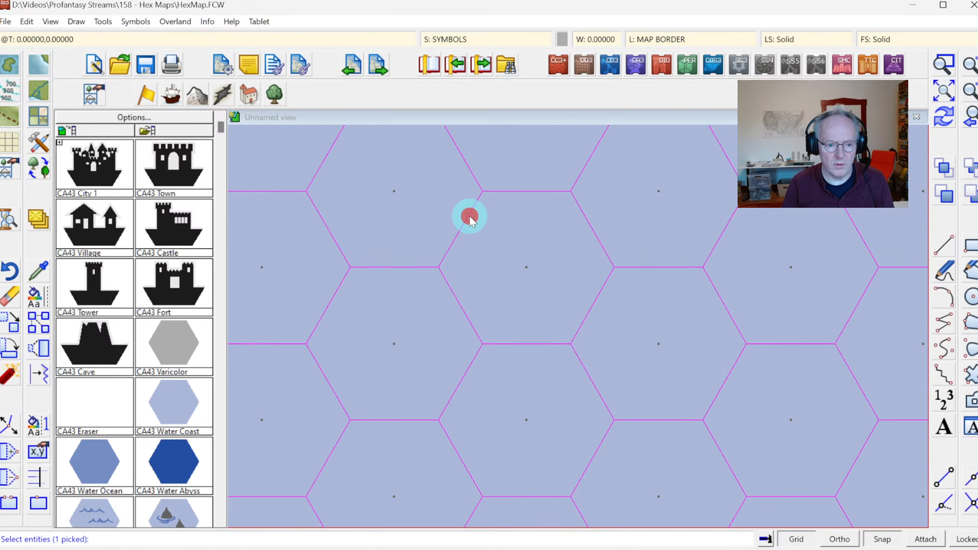
{"action": "right_click", "coordinate": [542, 264]}
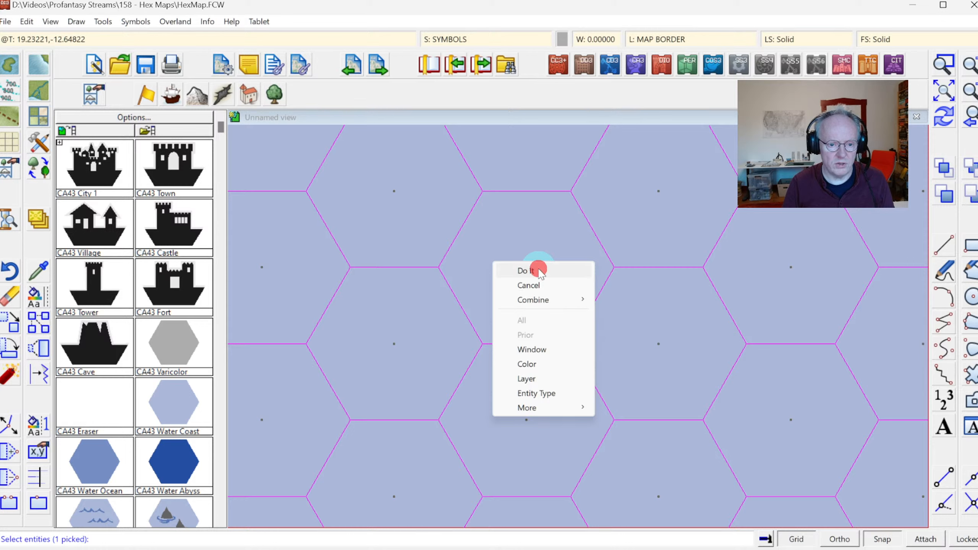
{"action": "left_click", "coordinate": [539, 270]}
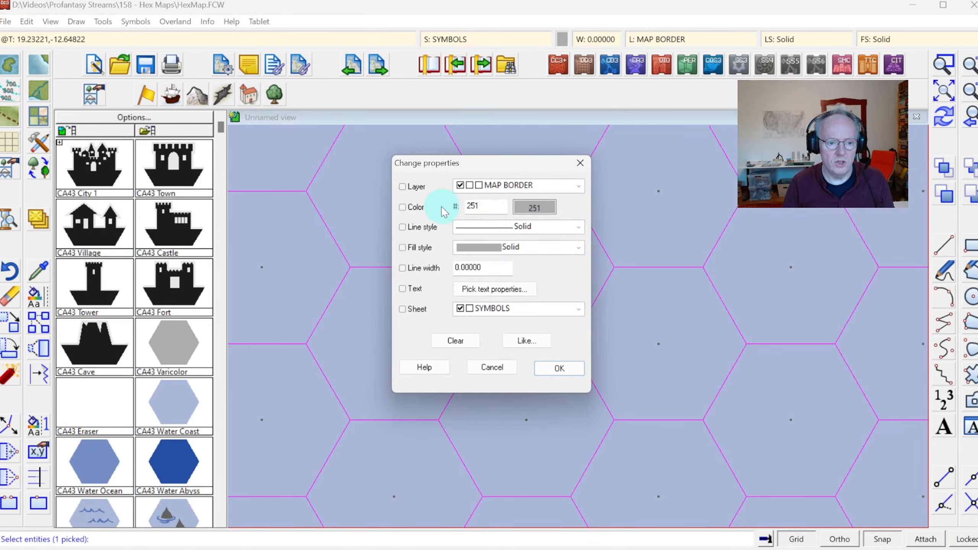
{"action": "left_click", "coordinate": [535, 207]}
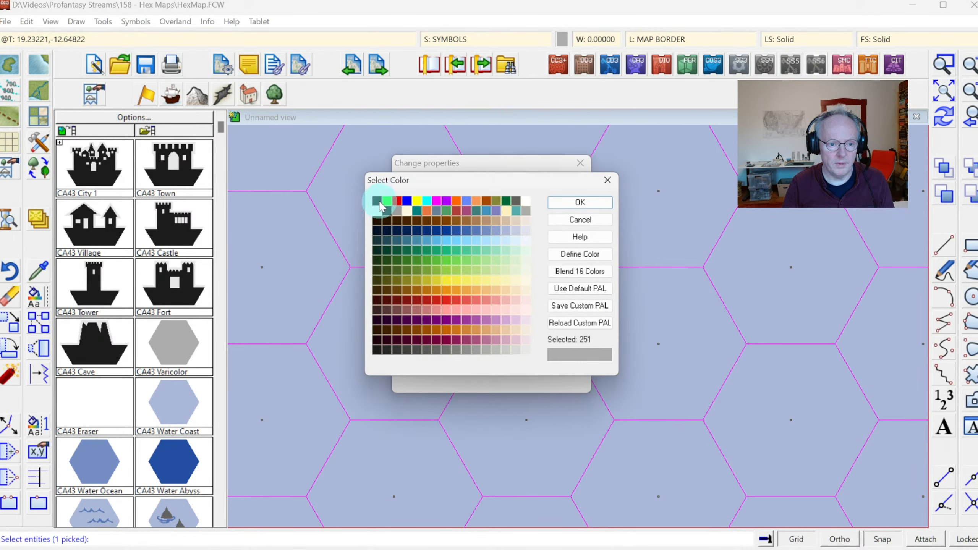
{"action": "left_click", "coordinate": [378, 202]}
{"action": "left_click", "coordinate": [580, 202]}
{"action": "left_click", "coordinate": [559, 367]}
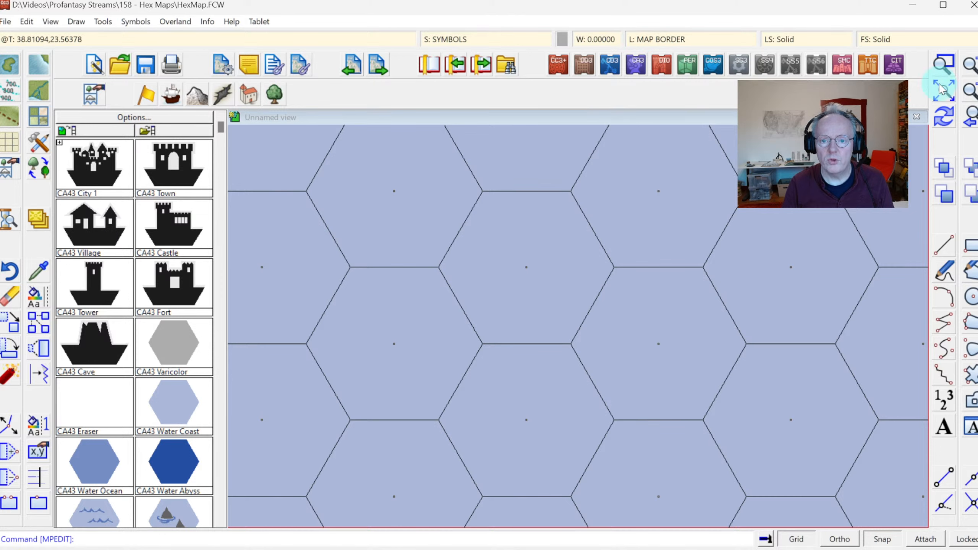
{"action": "left_click", "coordinate": [941, 88]}
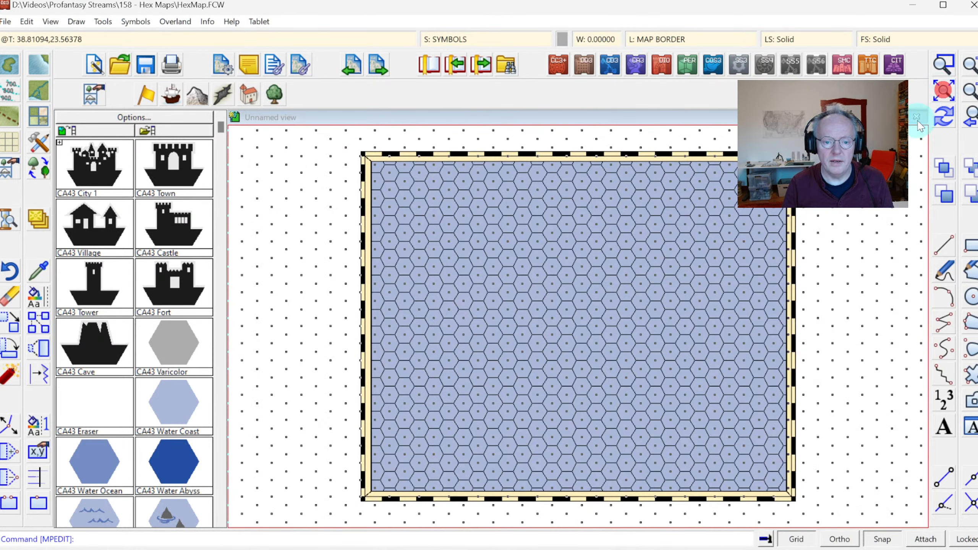
Set the grid dot style of the User hexgrid to the third, faintest dot pattern
{"action": "right_click", "coordinate": [796, 540]}
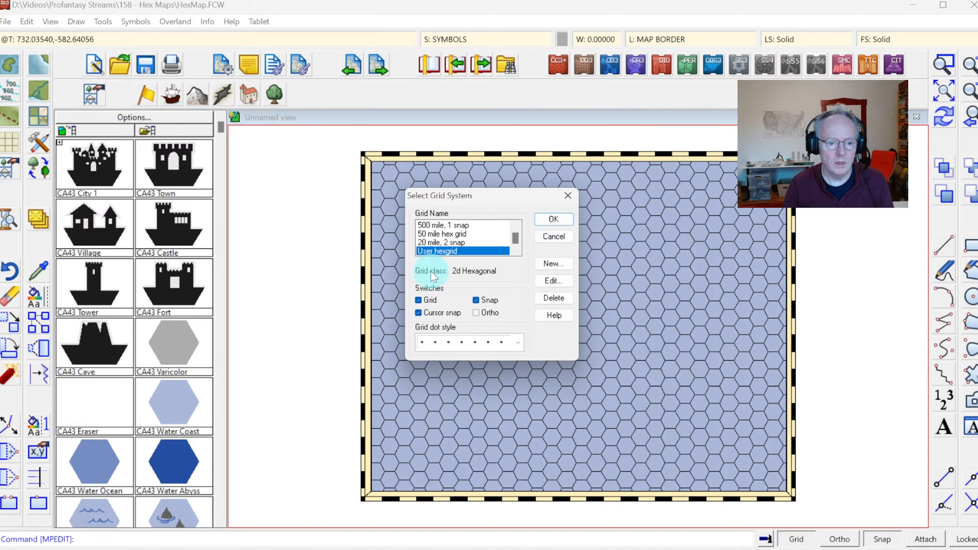
{"action": "left_click", "coordinate": [514, 343]}
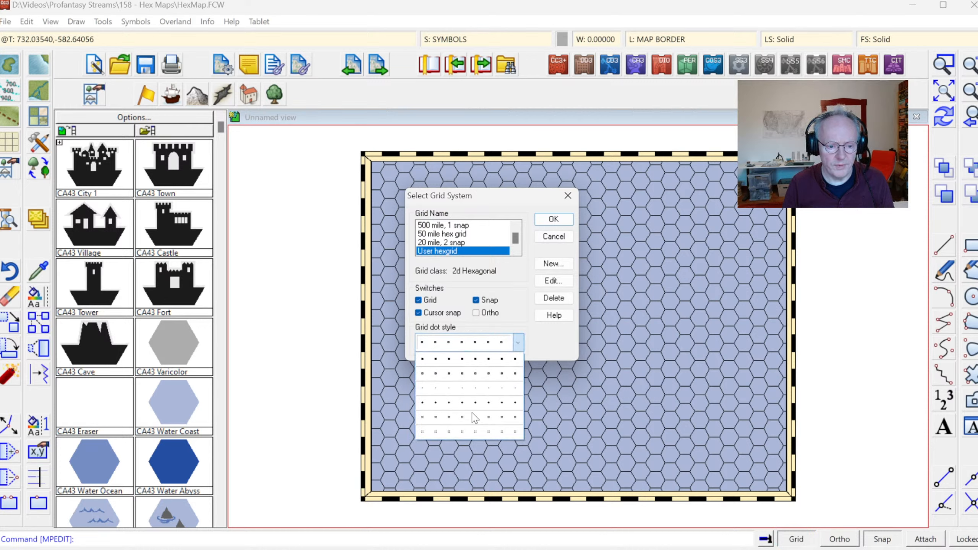
{"action": "left_click", "coordinate": [518, 343]}
{"action": "left_click", "coordinate": [518, 343]}
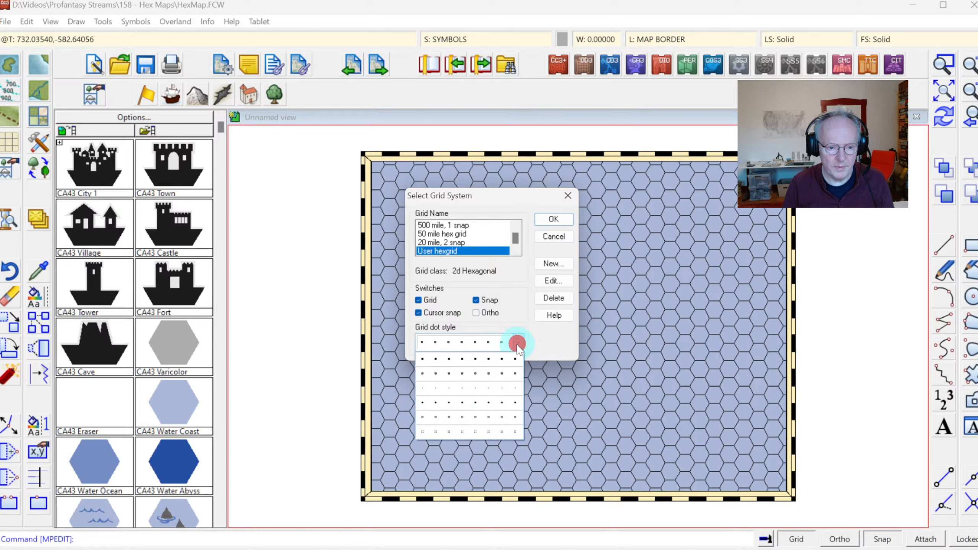
{"action": "left_click", "coordinate": [501, 387]}
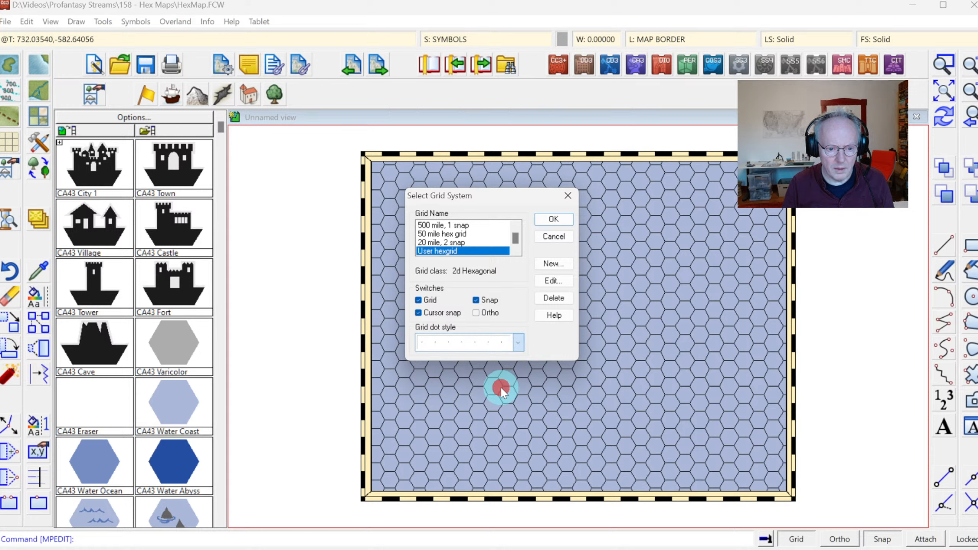
{"action": "left_click", "coordinate": [555, 220]}
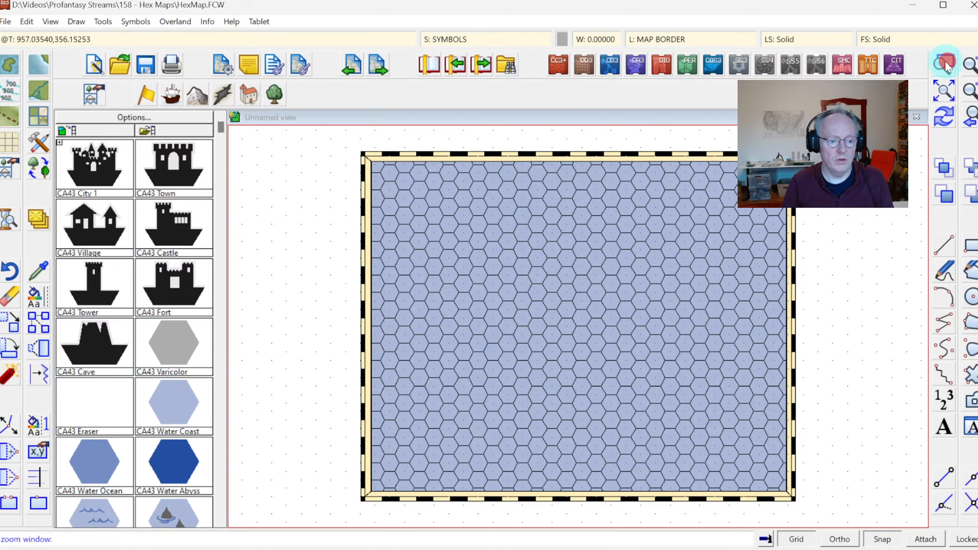
Look through the available hex symbols, including the terrain, settlement, sea and mountain symbols
{"action": "left_click", "coordinate": [351, 143]}
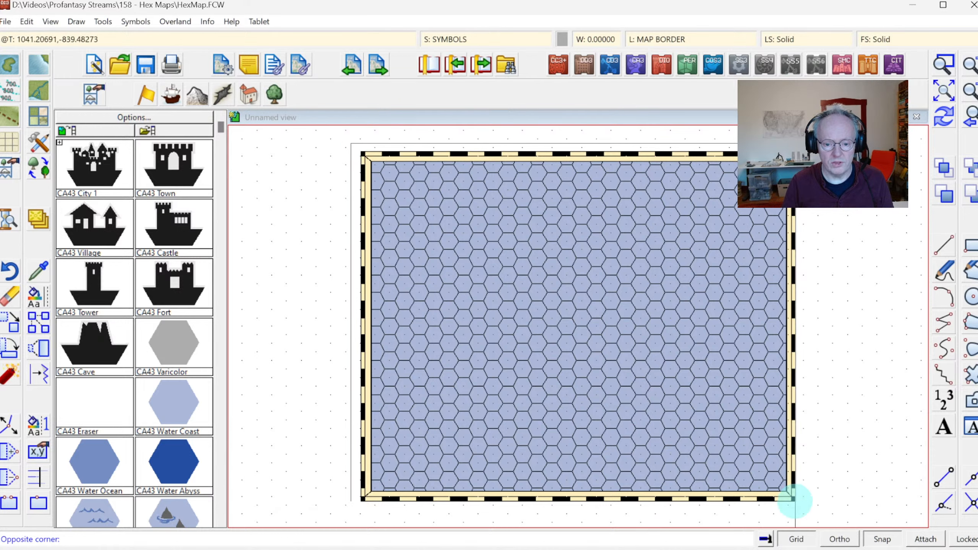
{"action": "left_click", "coordinate": [794, 500]}
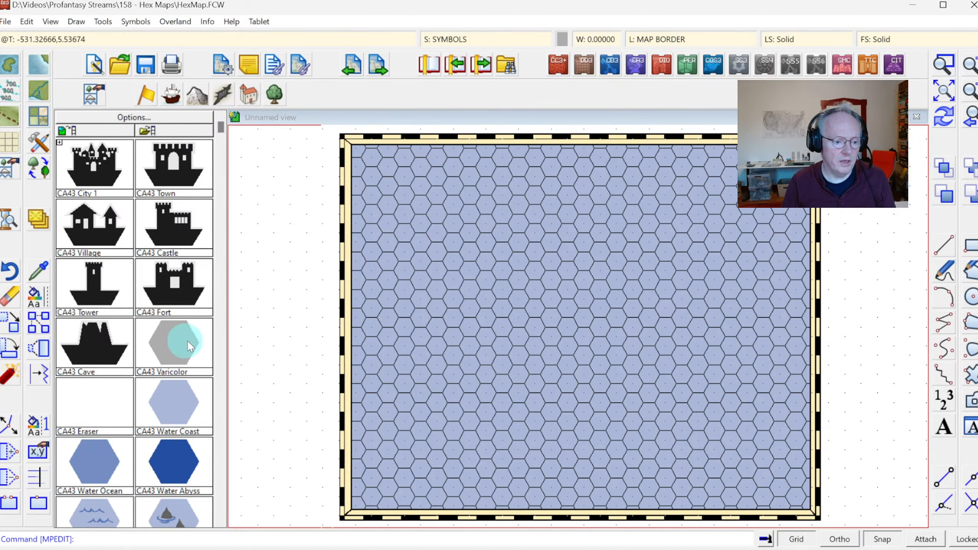
{"action": "left_click", "coordinate": [218, 290]}
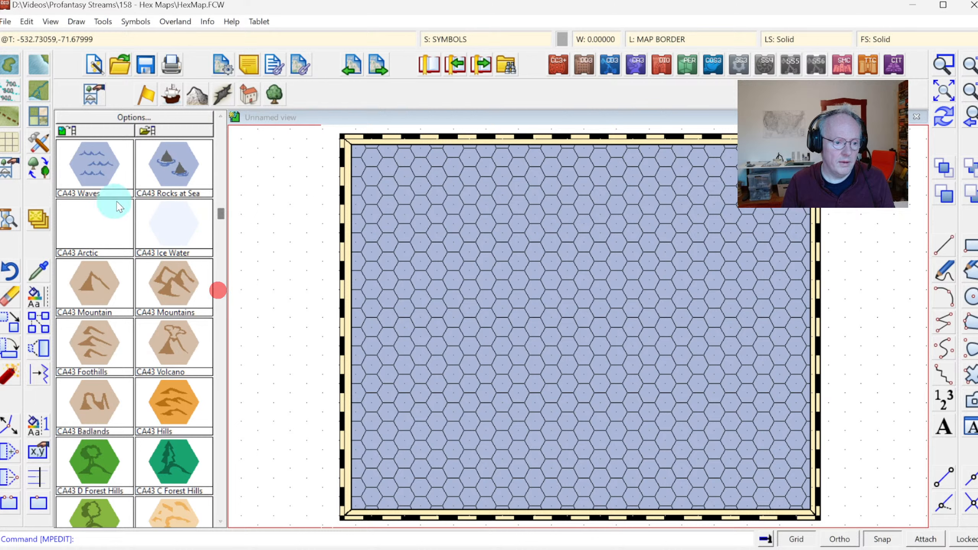
{"action": "left_click", "coordinate": [224, 422]}
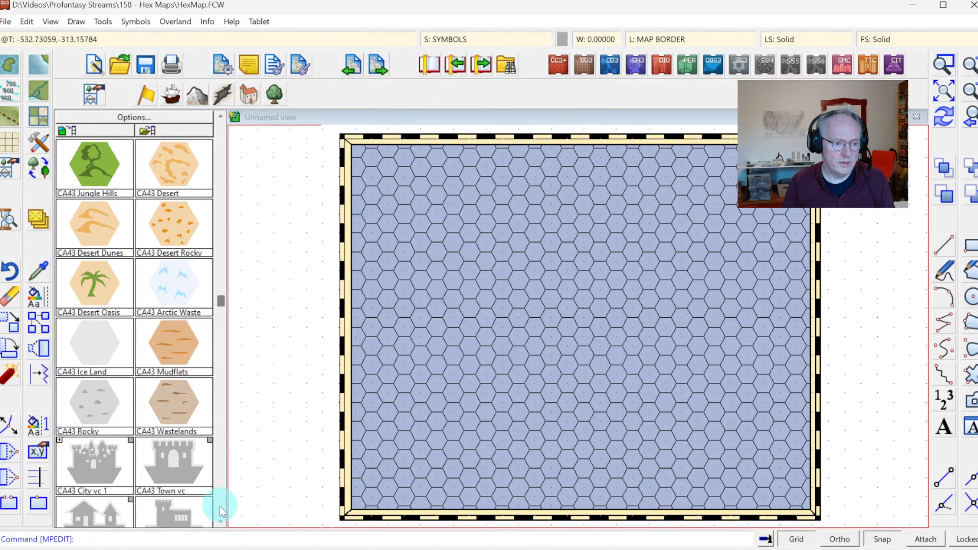
{"action": "left_click", "coordinate": [222, 466]}
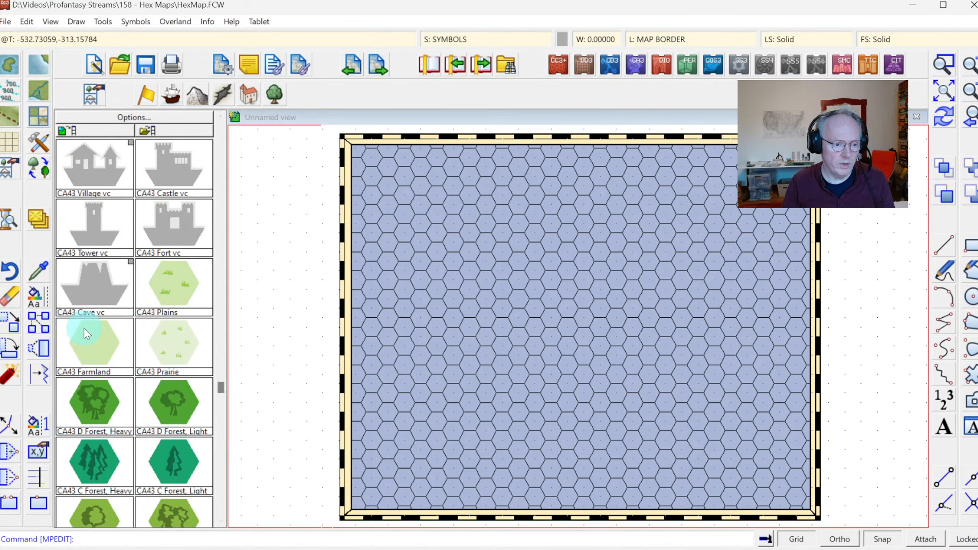
{"action": "left_click", "coordinate": [222, 444]}
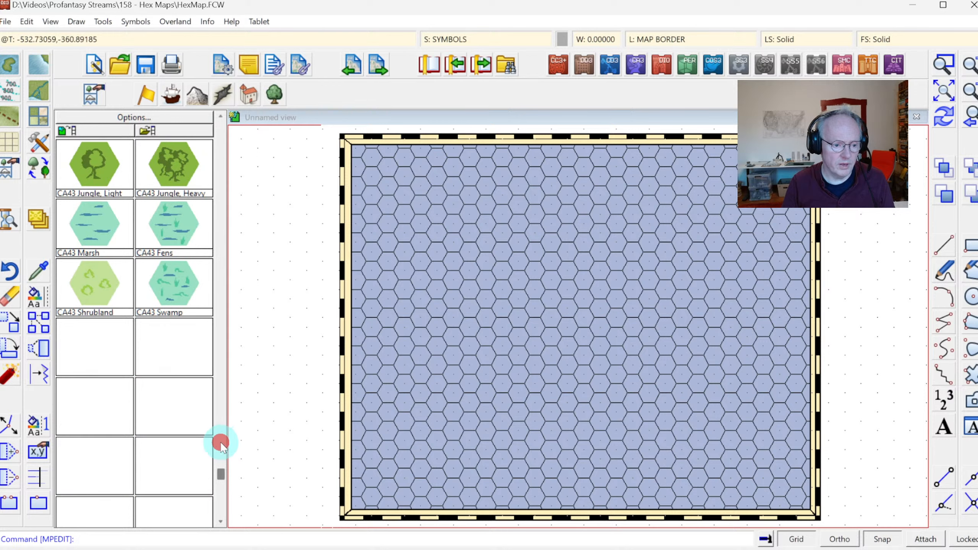
{"action": "left_click", "coordinate": [222, 145]}
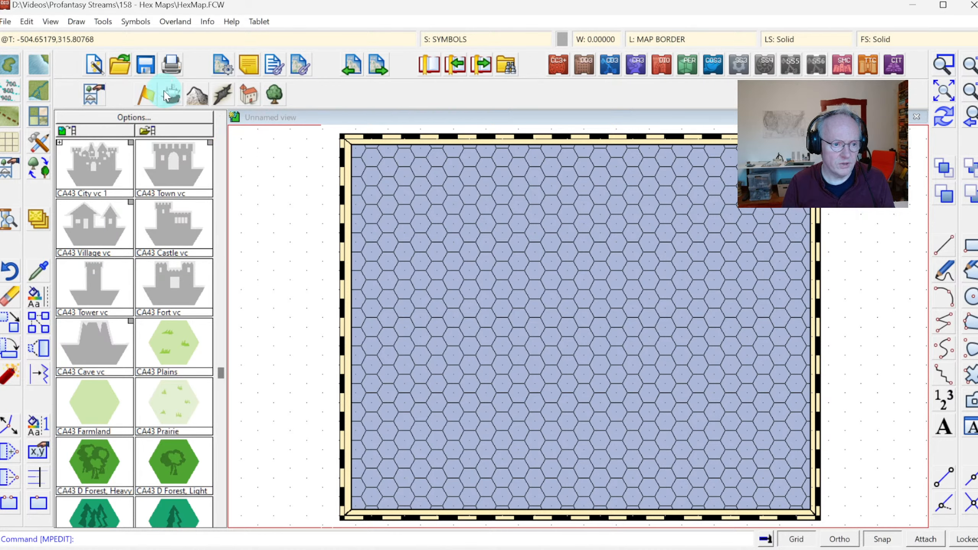
{"action": "left_click", "coordinate": [159, 98]}
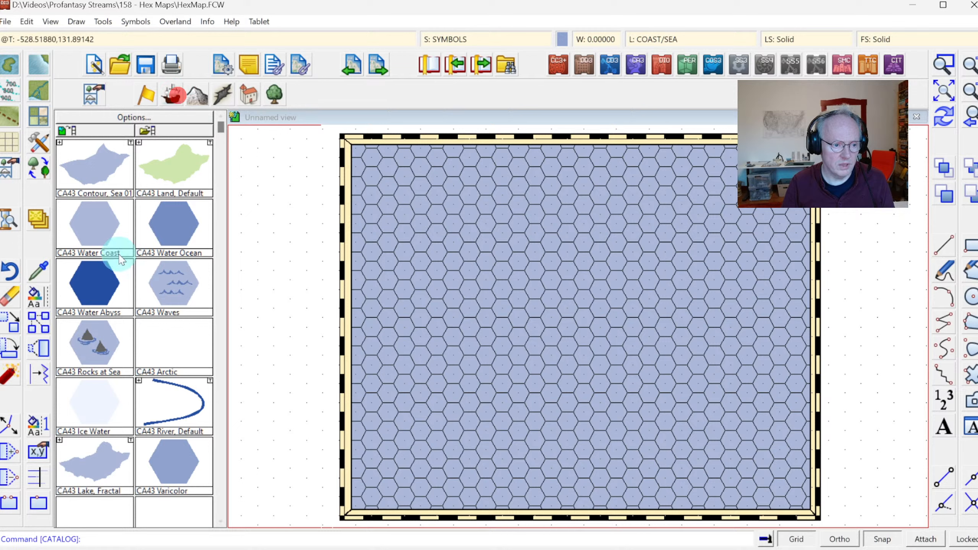
{"action": "left_click", "coordinate": [195, 95]}
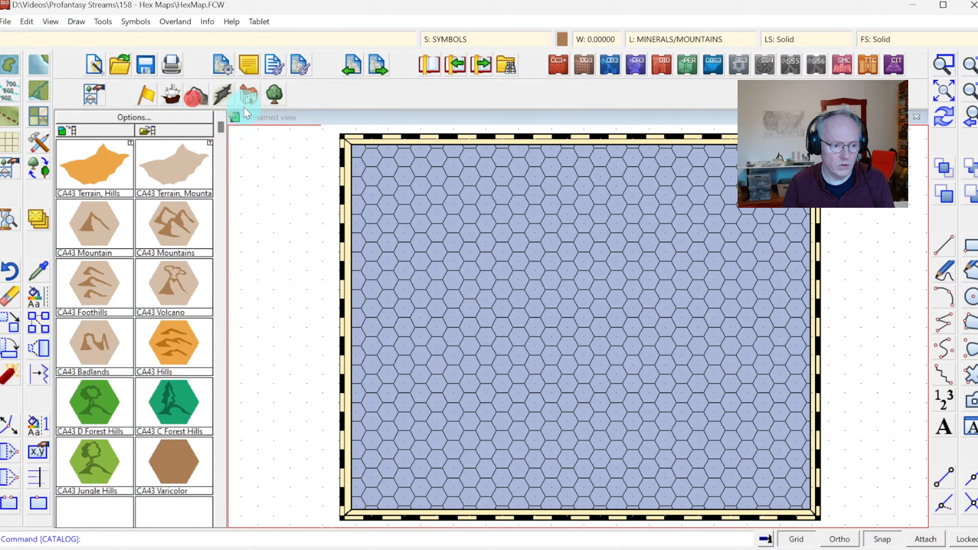
Place a CA43 Farmland hex from the vegetation symbols in the upper-left part of the map
{"action": "left_click", "coordinate": [274, 93]}
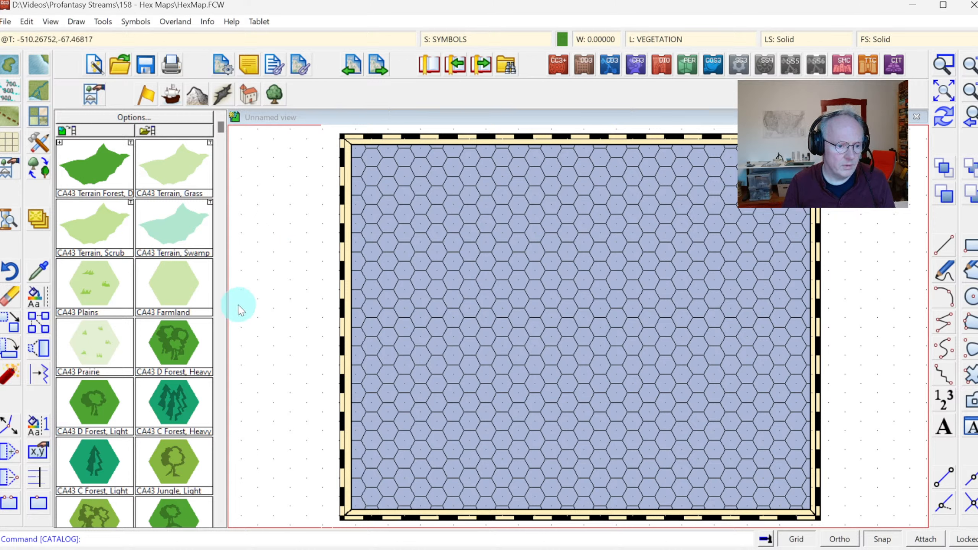
{"action": "left_click", "coordinate": [177, 287]}
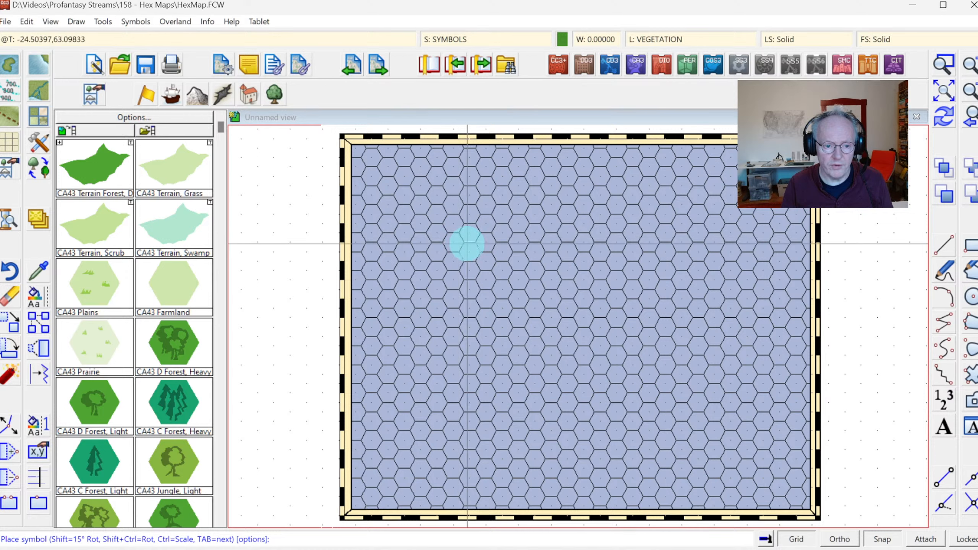
{"action": "left_click", "coordinate": [453, 242]}
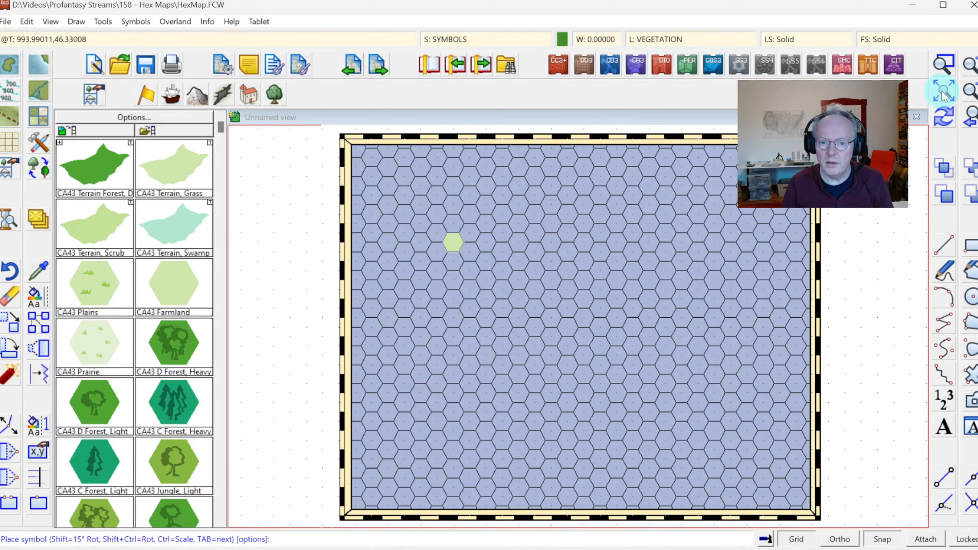
Inspect the placed Farmland hex up close and check the scale in the symbol's placement parameters
{"action": "left_click", "coordinate": [943, 63]}
{"action": "left_click", "coordinate": [437, 212]}
{"action": "left_click", "coordinate": [561, 301]}
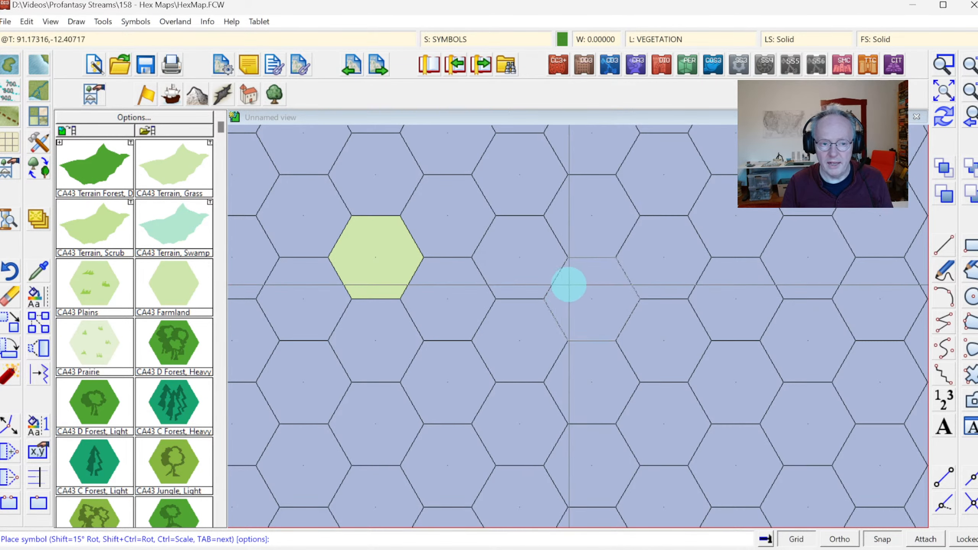
{"action": "right_click", "coordinate": [542, 277]}
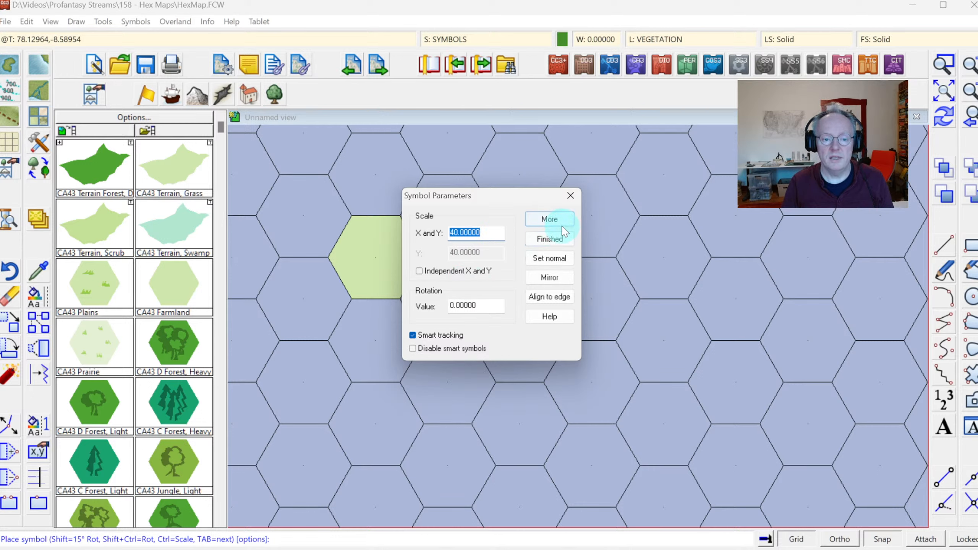
{"action": "left_click", "coordinate": [551, 222]}
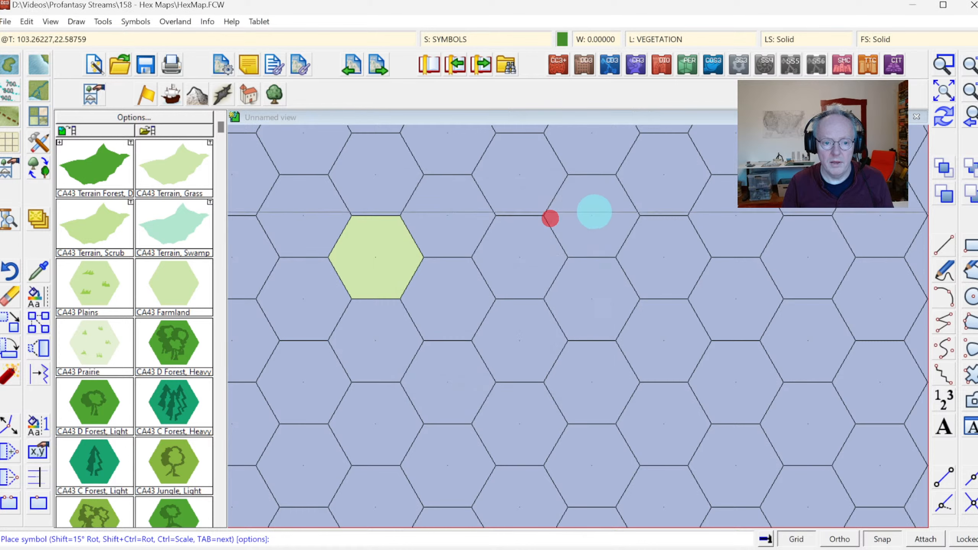
{"action": "left_click", "coordinate": [968, 124]}
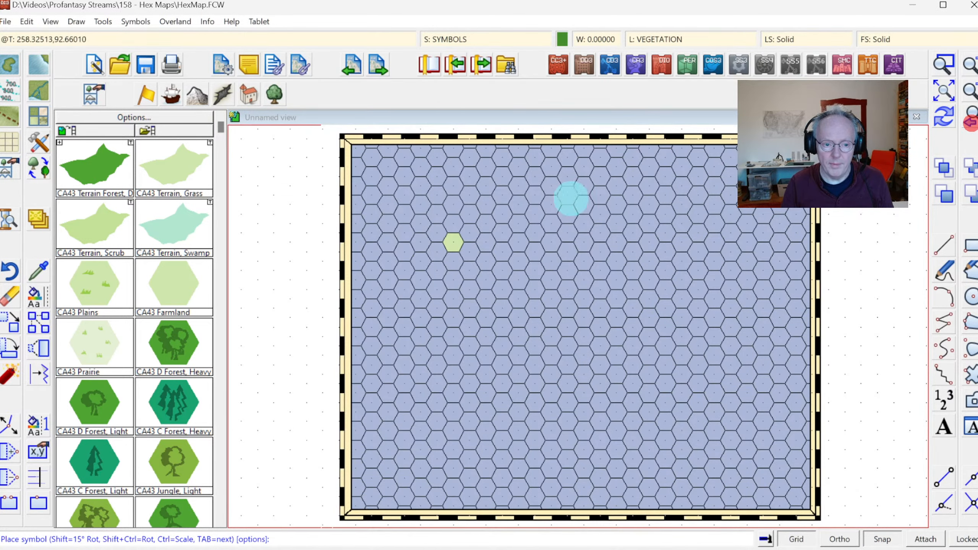
Outline a large irregular landmass across the map with a closed chain of Farmland hexes and refresh the display
{"action": "left_click", "coordinate": [467, 231]}
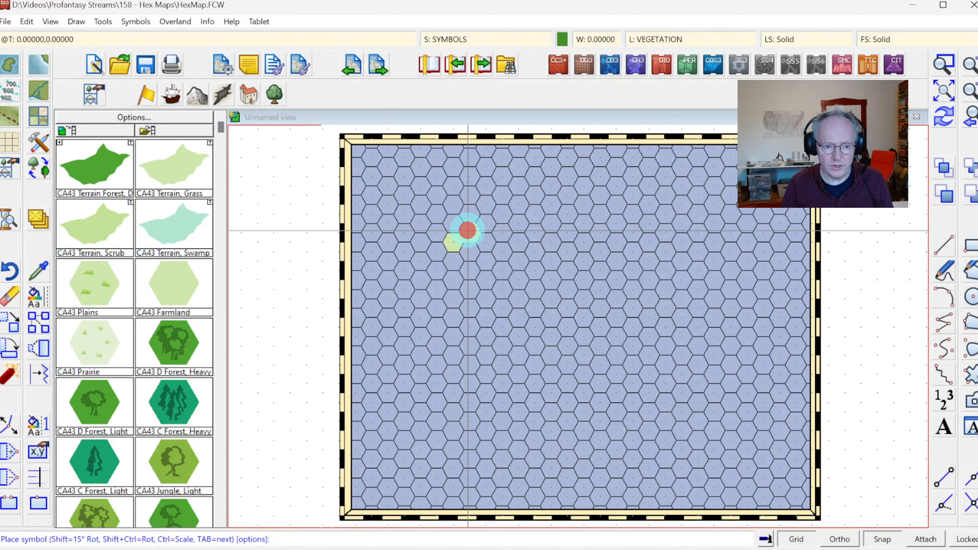
{"action": "mouse_move", "coordinate": [468, 230]}
{"action": "left_mouse_down"}
{"action": "mouse_move", "coordinate": [534, 232]}
{"action": "mouse_move", "coordinate": [558, 216]}
{"action": "mouse_move", "coordinate": [572, 188]}
{"action": "mouse_move", "coordinate": [618, 194]}
{"action": "mouse_move", "coordinate": [630, 231]}
{"action": "mouse_move", "coordinate": [677, 246]}
{"action": "mouse_move", "coordinate": [663, 258]}
{"action": "mouse_move", "coordinate": [651, 304]}
{"action": "mouse_move", "coordinate": [672, 325]}
{"action": "mouse_move", "coordinate": [755, 337]}
{"action": "mouse_move", "coordinate": [762, 349]}
{"action": "mouse_move", "coordinate": [741, 371]}
{"action": "mouse_move", "coordinate": [744, 381]}
{"action": "mouse_move", "coordinate": [670, 386]}
{"action": "mouse_move", "coordinate": [667, 406]}
{"action": "mouse_move", "coordinate": [632, 420]}
{"action": "mouse_move", "coordinate": [636, 451]}
{"action": "mouse_move", "coordinate": [617, 462]}
{"action": "mouse_move", "coordinate": [523, 469]}
{"action": "mouse_move", "coordinate": [495, 443]}
{"action": "mouse_move", "coordinate": [493, 410]}
{"action": "mouse_move", "coordinate": [538, 389]}
{"action": "mouse_move", "coordinate": [526, 361]}
{"action": "mouse_move", "coordinate": [470, 360]}
{"action": "mouse_move", "coordinate": [457, 380]}
{"action": "mouse_move", "coordinate": [430, 380]}
{"action": "mouse_move", "coordinate": [383, 360]}
{"action": "mouse_move", "coordinate": [362, 330]}
{"action": "mouse_move", "coordinate": [388, 313]}
{"action": "mouse_move", "coordinate": [423, 320]}
{"action": "mouse_move", "coordinate": [437, 297]}
{"action": "mouse_move", "coordinate": [408, 272]}
{"action": "mouse_move", "coordinate": [435, 249]}
{"action": "mouse_move", "coordinate": [489, 262]}
{"action": "left_mouse_up"}
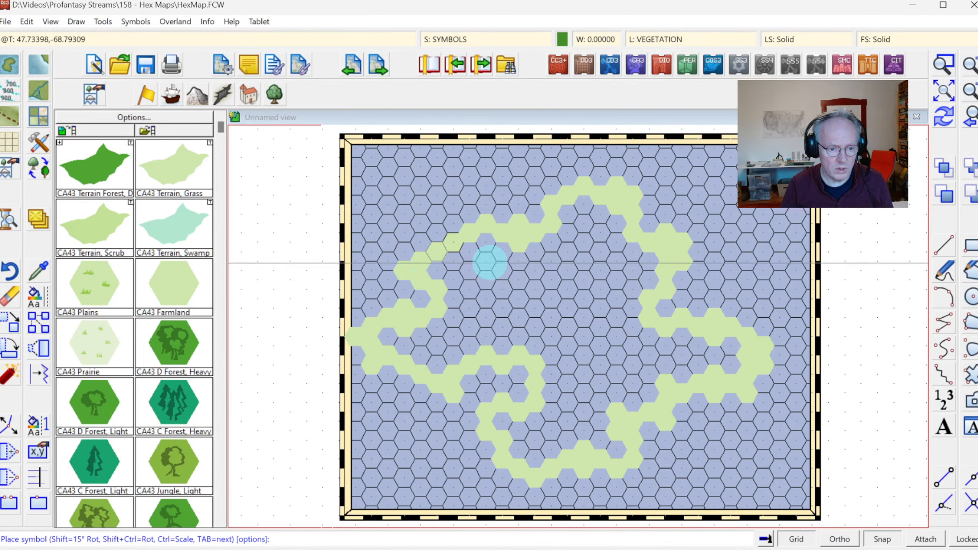
{"action": "left_click", "coordinate": [943, 119]}
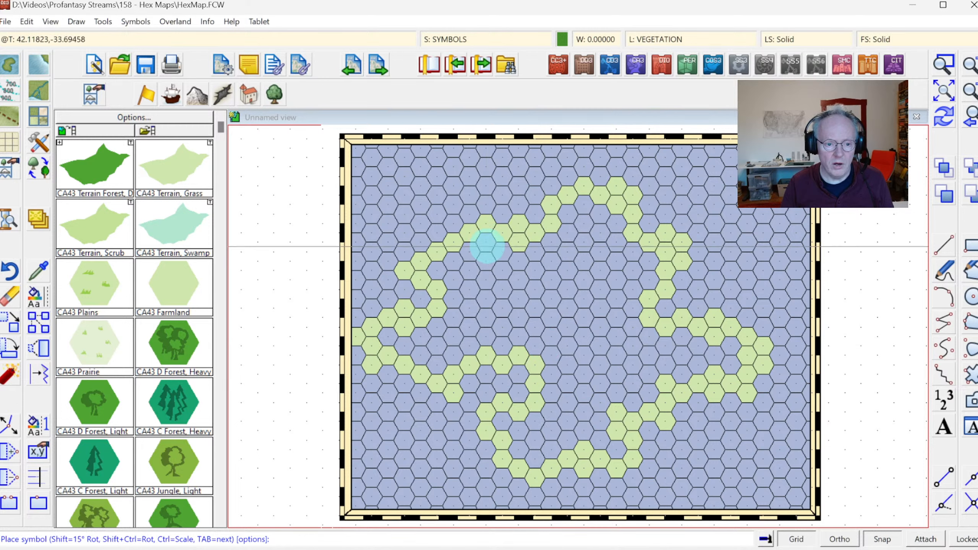
Fill the interior of the landmass outline with Farmland hexes and redraw the map
{"action": "left_click", "coordinate": [487, 244]}
{"action": "mouse_move", "coordinate": [447, 266]}
{"action": "left_mouse_down"}
{"action": "mouse_move", "coordinate": [462, 292]}
{"action": "mouse_move", "coordinate": [481, 262]}
{"action": "mouse_move", "coordinate": [509, 255]}
{"action": "mouse_move", "coordinate": [489, 299]}
{"action": "mouse_move", "coordinate": [540, 238]}
{"action": "mouse_move", "coordinate": [591, 211]}
{"action": "mouse_move", "coordinate": [588, 240]}
{"action": "mouse_move", "coordinate": [538, 270]}
{"action": "mouse_move", "coordinate": [601, 244]}
{"action": "mouse_move", "coordinate": [623, 222]}
{"action": "mouse_move", "coordinate": [583, 257]}
{"action": "mouse_move", "coordinate": [575, 279]}
{"action": "mouse_move", "coordinate": [631, 247]}
{"action": "mouse_move", "coordinate": [645, 259]}
{"action": "mouse_move", "coordinate": [638, 288]}
{"action": "mouse_move", "coordinate": [610, 302]}
{"action": "mouse_move", "coordinate": [636, 332]}
{"action": "mouse_move", "coordinate": [625, 327]}
{"action": "mouse_move", "coordinate": [627, 307]}
{"action": "mouse_move", "coordinate": [640, 353]}
{"action": "mouse_move", "coordinate": [655, 348]}
{"action": "mouse_move", "coordinate": [663, 359]}
{"action": "mouse_move", "coordinate": [685, 345]}
{"action": "mouse_move", "coordinate": [673, 372]}
{"action": "mouse_move", "coordinate": [704, 346]}
{"action": "mouse_move", "coordinate": [730, 357]}
{"action": "mouse_move", "coordinate": [685, 358]}
{"action": "mouse_move", "coordinate": [634, 380]}
{"action": "mouse_move", "coordinate": [640, 399]}
{"action": "mouse_move", "coordinate": [611, 396]}
{"action": "mouse_move", "coordinate": [624, 376]}
{"action": "mouse_move", "coordinate": [580, 402]}
{"action": "mouse_move", "coordinate": [560, 395]}
{"action": "mouse_move", "coordinate": [548, 411]}
{"action": "mouse_move", "coordinate": [551, 388]}
{"action": "mouse_move", "coordinate": [549, 403]}
{"action": "mouse_move", "coordinate": [505, 424]}
{"action": "mouse_move", "coordinate": [539, 465]}
{"action": "mouse_move", "coordinate": [551, 440]}
{"action": "mouse_move", "coordinate": [585, 439]}
{"action": "mouse_move", "coordinate": [582, 424]}
{"action": "mouse_move", "coordinate": [614, 426]}
{"action": "mouse_move", "coordinate": [607, 442]}
{"action": "mouse_move", "coordinate": [619, 447]}
{"action": "mouse_move", "coordinate": [557, 366]}
{"action": "mouse_move", "coordinate": [601, 360]}
{"action": "mouse_move", "coordinate": [553, 348]}
{"action": "mouse_move", "coordinate": [586, 298]}
{"action": "mouse_move", "coordinate": [549, 302]}
{"action": "mouse_move", "coordinate": [544, 338]}
{"action": "mouse_move", "coordinate": [497, 337]}
{"action": "mouse_move", "coordinate": [480, 307]}
{"action": "mouse_move", "coordinate": [498, 294]}
{"action": "mouse_move", "coordinate": [544, 328]}
{"action": "mouse_move", "coordinate": [519, 317]}
{"action": "mouse_move", "coordinate": [468, 345]}
{"action": "mouse_move", "coordinate": [426, 349]}
{"action": "mouse_move", "coordinate": [399, 339]}
{"action": "mouse_move", "coordinate": [450, 314]}
{"action": "left_mouse_up"}
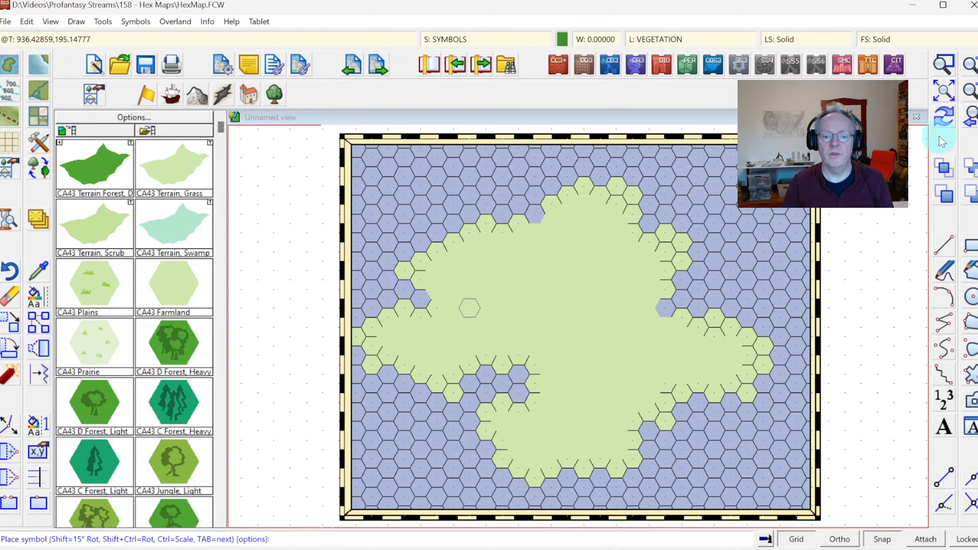
{"action": "left_click", "coordinate": [948, 120]}
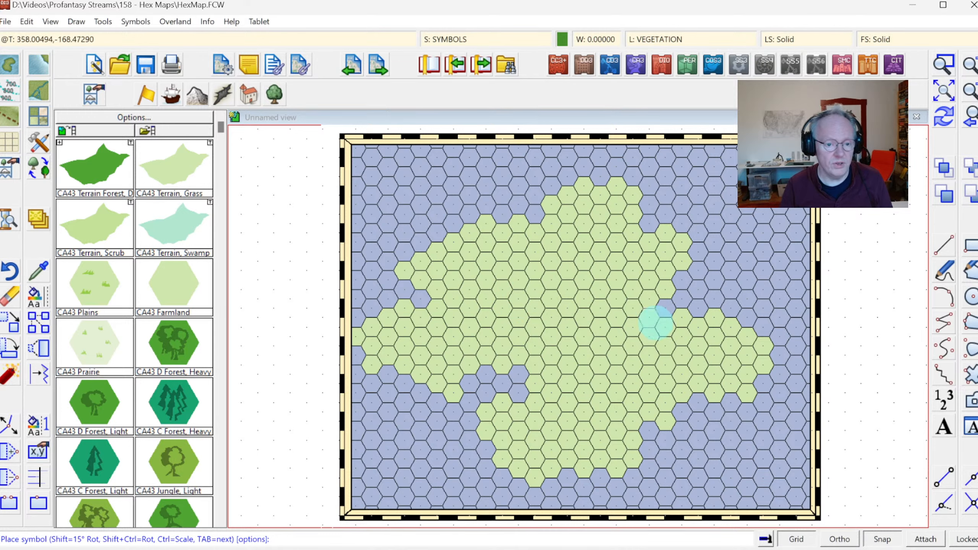
Examine the CA43 Farmland symbol's settings in the Symbol Manager, including the Hex symbol option
{"action": "left_click", "coordinate": [137, 22]}
{"action": "left_click", "coordinate": [153, 39]}
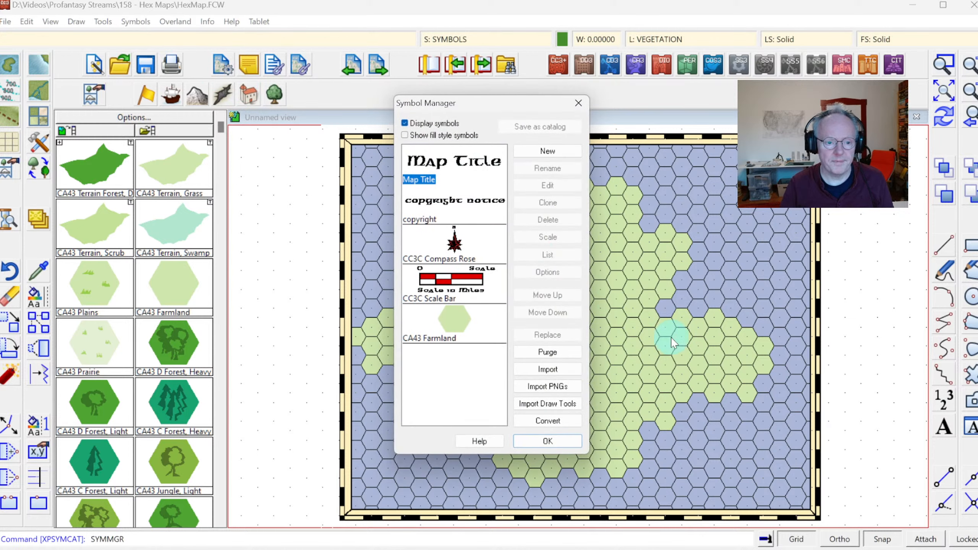
{"action": "left_click", "coordinate": [457, 335]}
{"action": "left_click", "coordinate": [548, 274]}
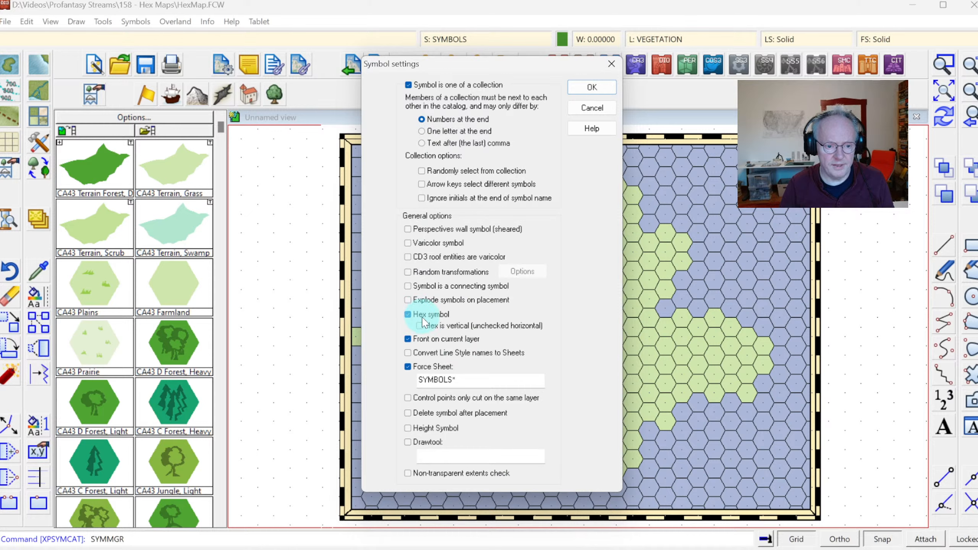
{"action": "left_click", "coordinate": [407, 315]}
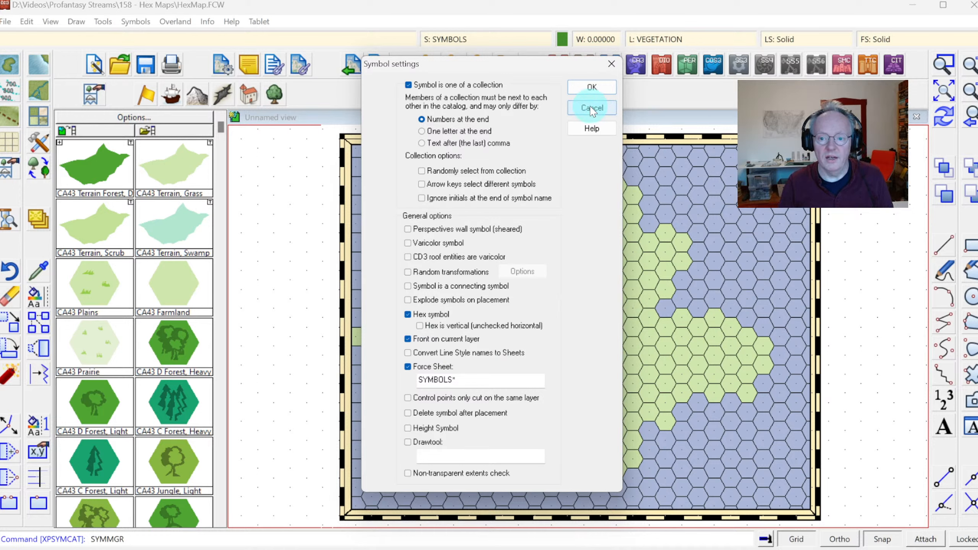
{"action": "left_click", "coordinate": [583, 89]}
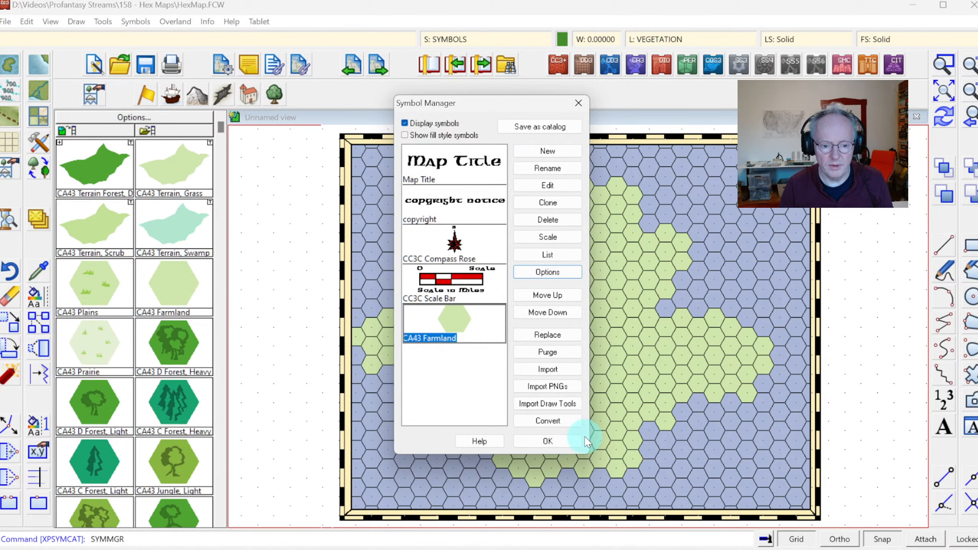
{"action": "left_click", "coordinate": [548, 441]}
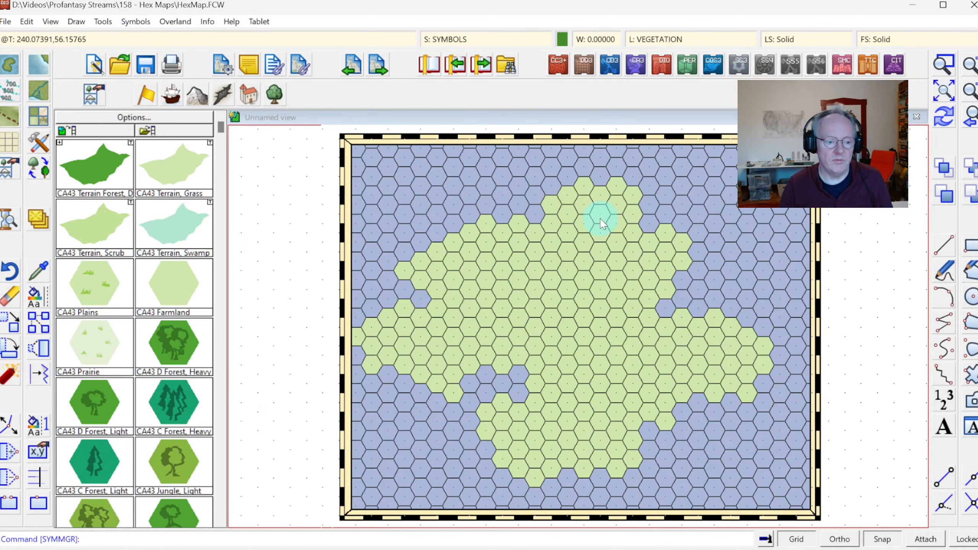
Place a connected range of 15 CA43 Hills hexes in the northwestern interior of the landmass and redraw the map
{"action": "left_click", "coordinate": [948, 66]}
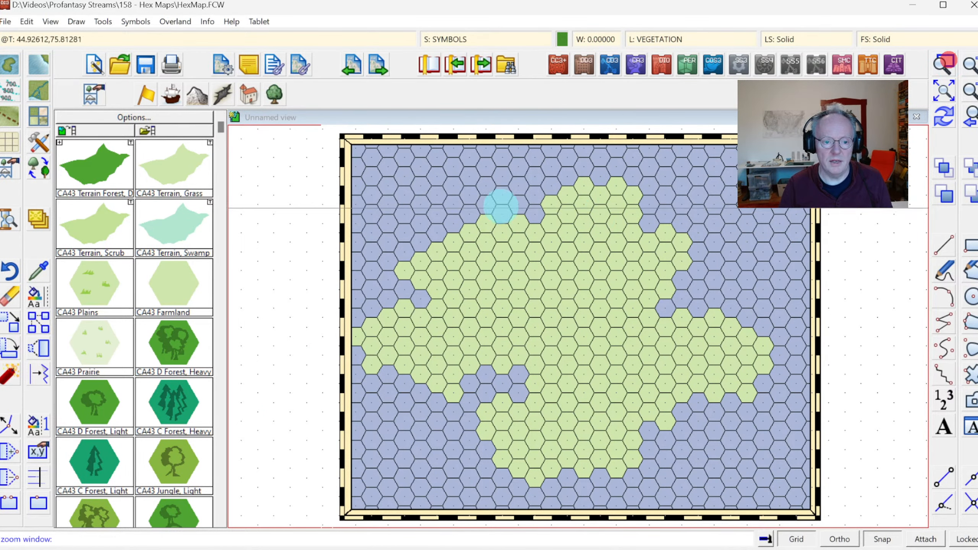
{"action": "left_click", "coordinate": [391, 199]}
{"action": "left_click", "coordinate": [744, 431]}
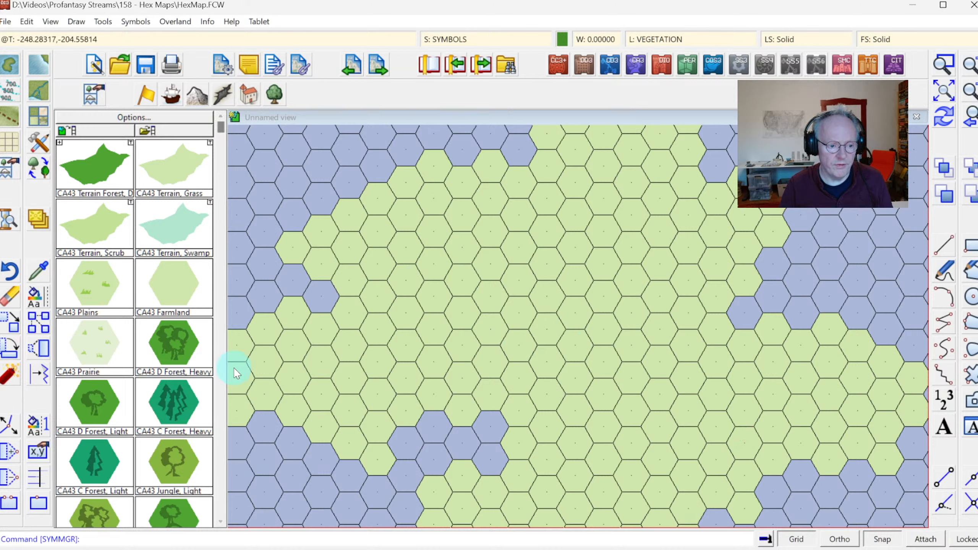
{"action": "left_click", "coordinate": [190, 105]}
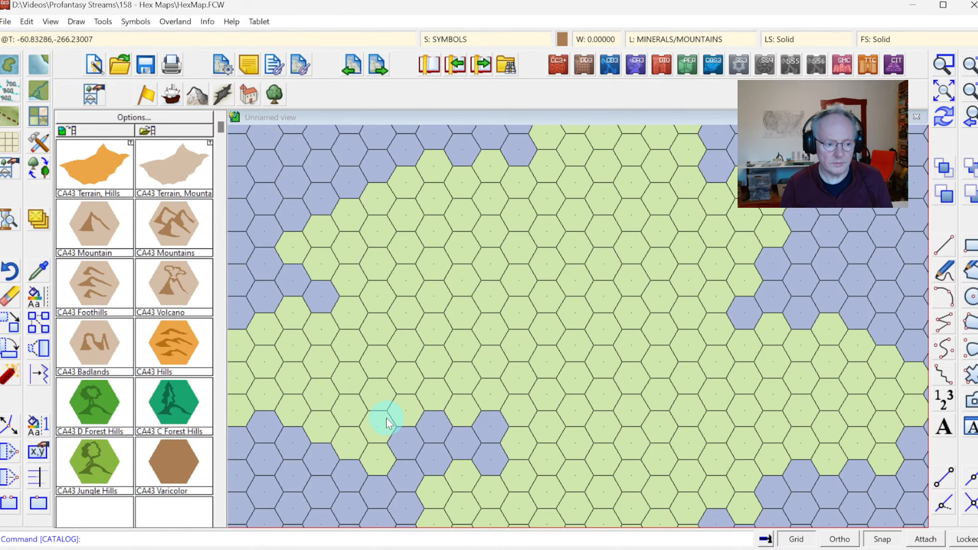
{"action": "left_click", "coordinate": [171, 343]}
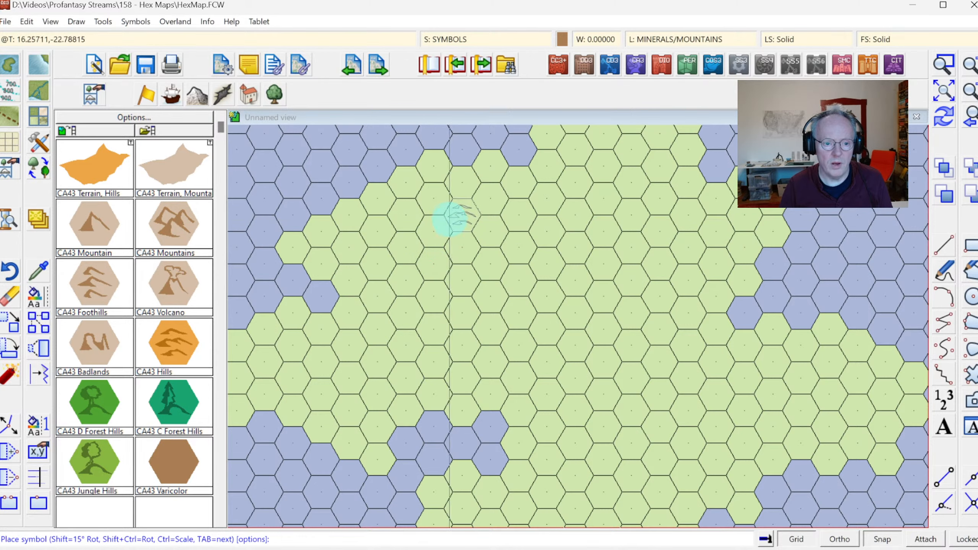
{"action": "left_click", "coordinate": [378, 233]}
{"action": "left_click", "coordinate": [407, 215]}
{"action": "left_click", "coordinate": [434, 198]}
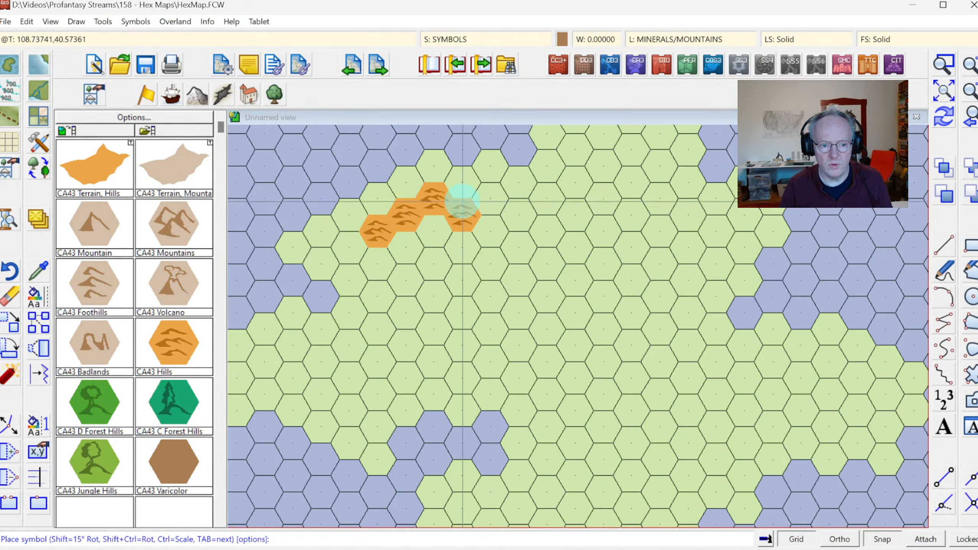
{"action": "left_click", "coordinate": [463, 215]}
{"action": "left_click", "coordinate": [492, 231]}
{"action": "left_click", "coordinate": [516, 245]}
{"action": "left_click", "coordinate": [546, 231]}
{"action": "left_click", "coordinate": [576, 247]}
{"action": "left_click", "coordinate": [576, 280]}
{"action": "left_click", "coordinate": [546, 264]}
{"action": "left_click", "coordinate": [519, 280]}
{"action": "left_click", "coordinate": [492, 264]}
{"action": "left_click", "coordinate": [463, 248]}
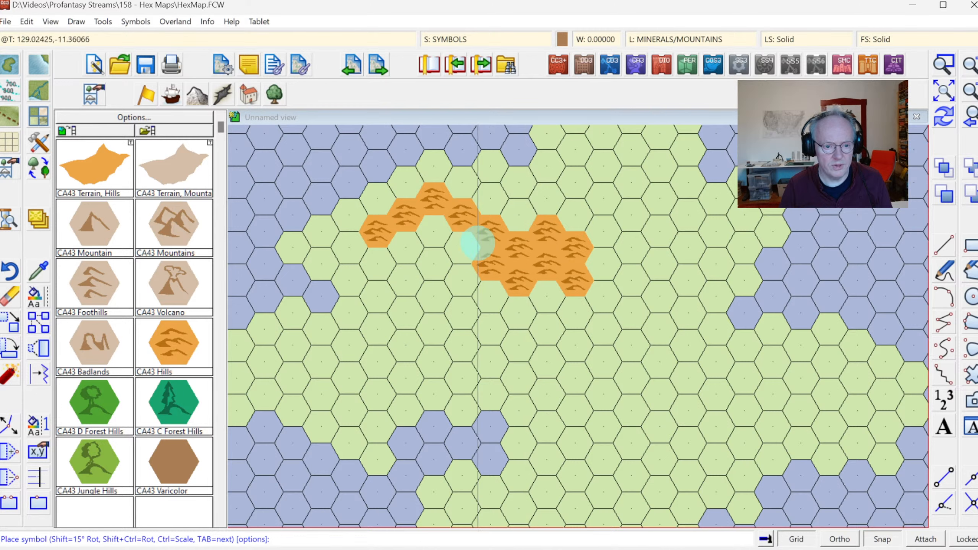
{"action": "left_click", "coordinate": [433, 235]}
{"action": "left_click", "coordinate": [406, 248]}
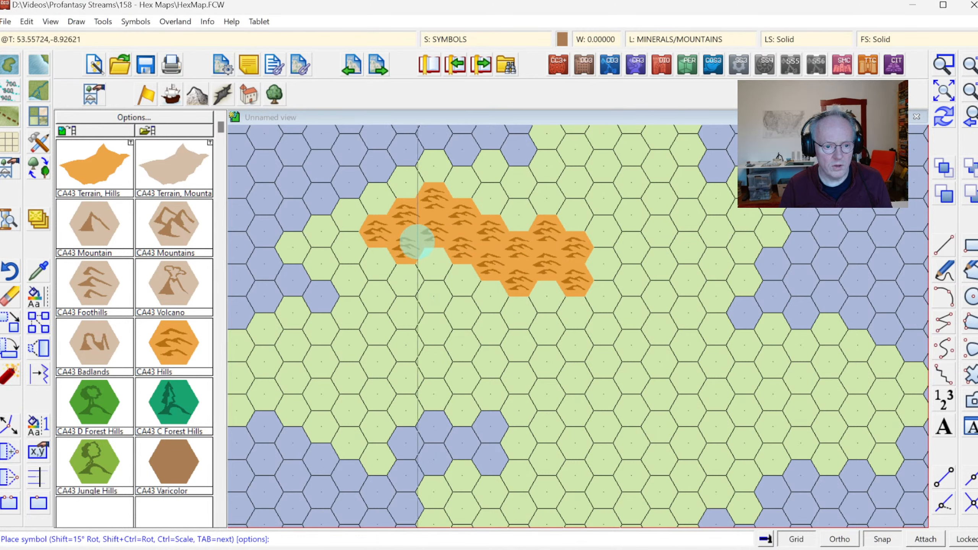
{"action": "left_click", "coordinate": [944, 116]}
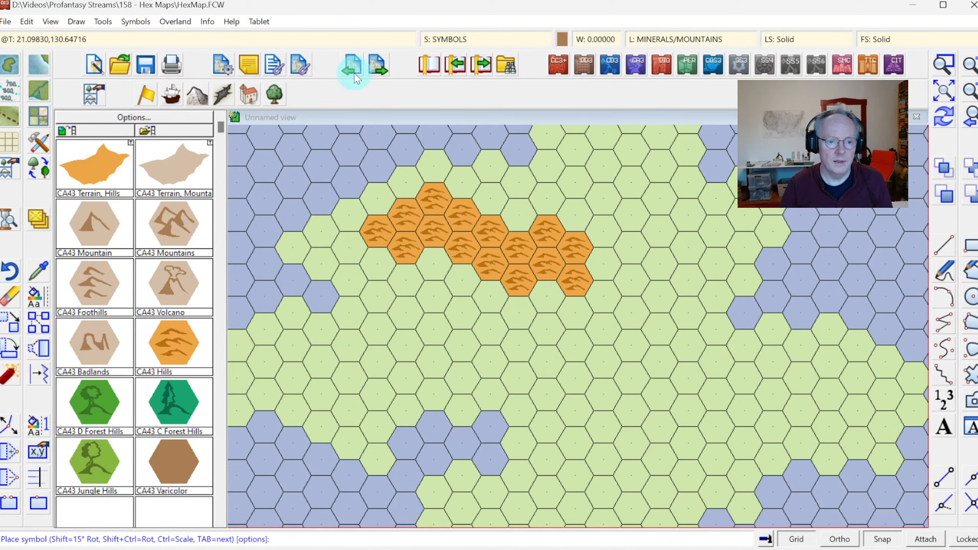
Hide all drawing sheets except SYMBOLS
{"action": "left_click", "coordinate": [449, 46]}
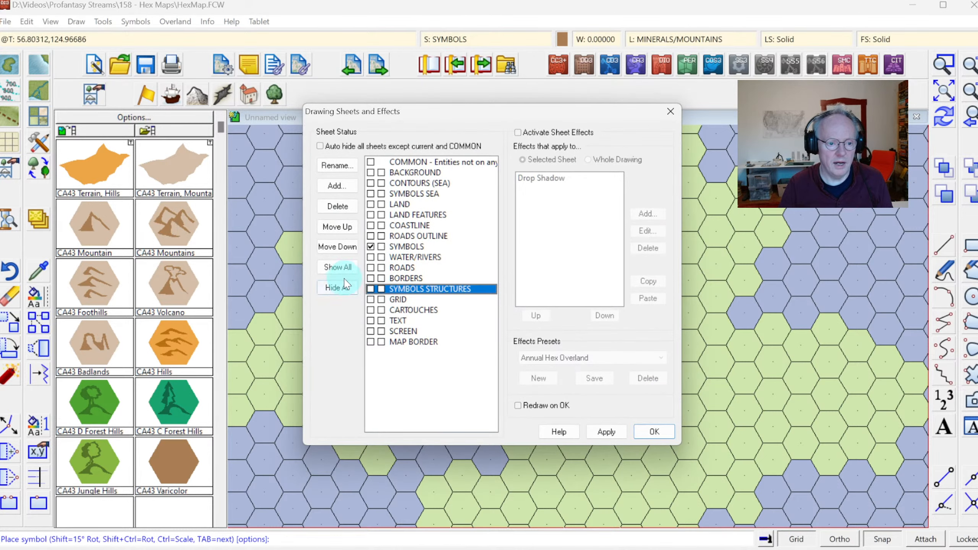
{"action": "left_click", "coordinate": [337, 288]}
{"action": "left_click", "coordinate": [413, 245]}
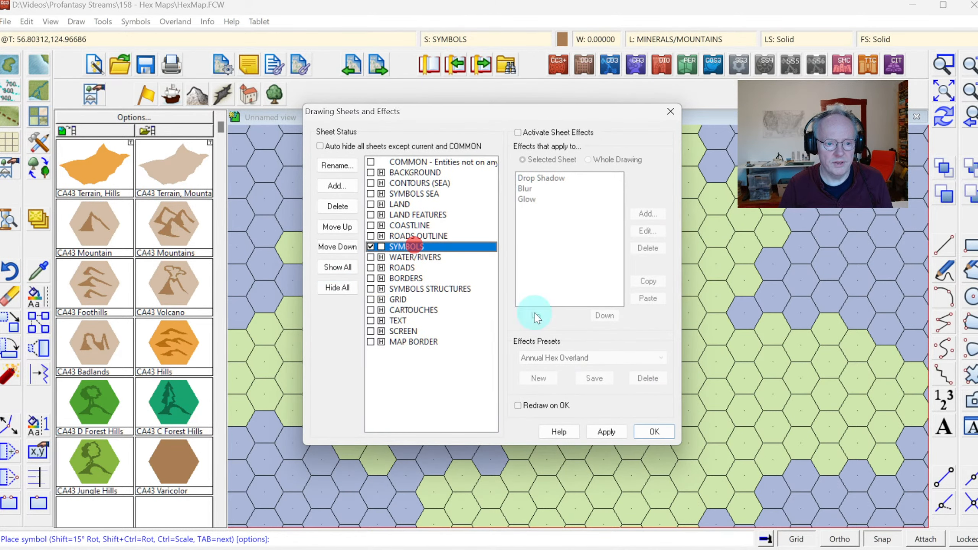
{"action": "left_click", "coordinate": [665, 430]}
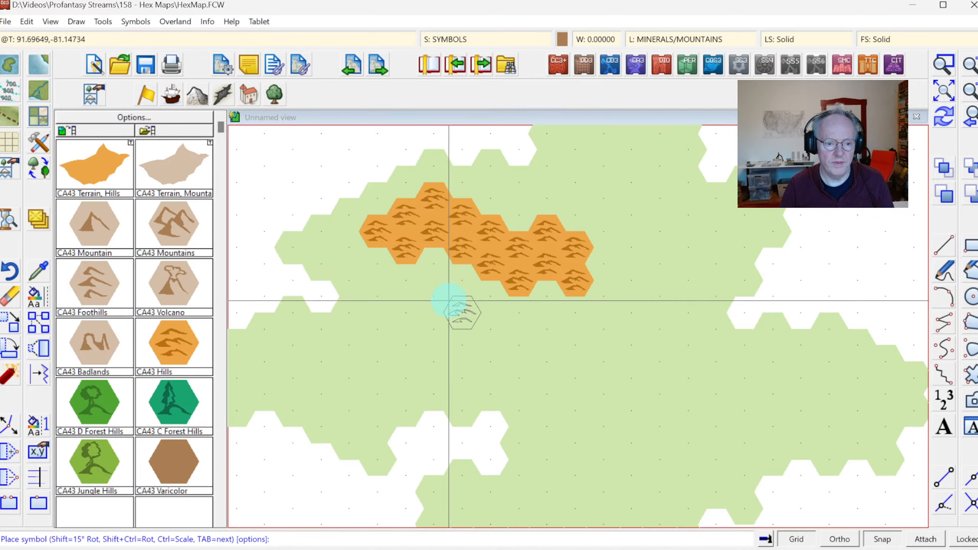
List the entity properties of the Farmland hex at the northwestern edge of the landmass
{"action": "left_click", "coordinate": [211, 23]}
{"action": "left_click", "coordinate": [228, 35]}
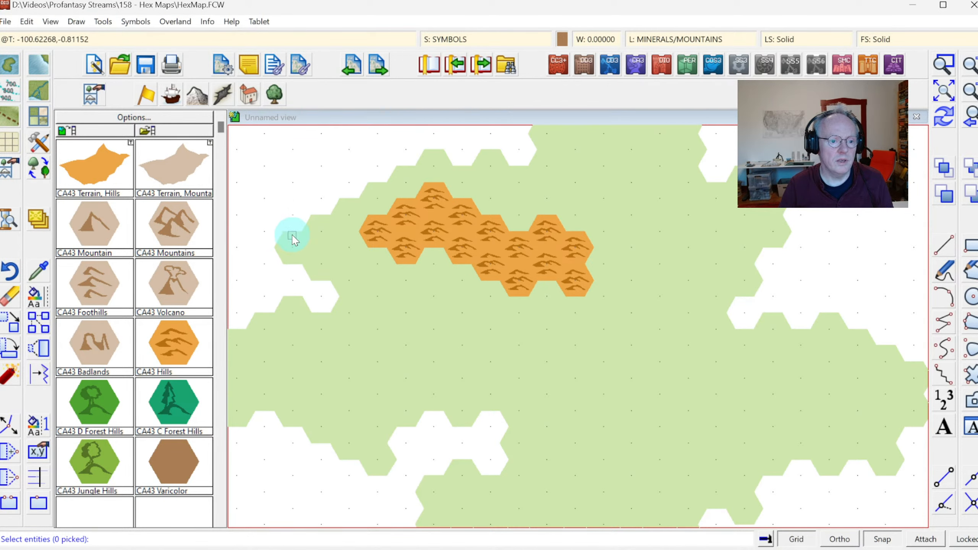
{"action": "left_click", "coordinate": [292, 234]}
{"action": "left_click", "coordinate": [321, 181]}
{"action": "right_click", "coordinate": [330, 168]}
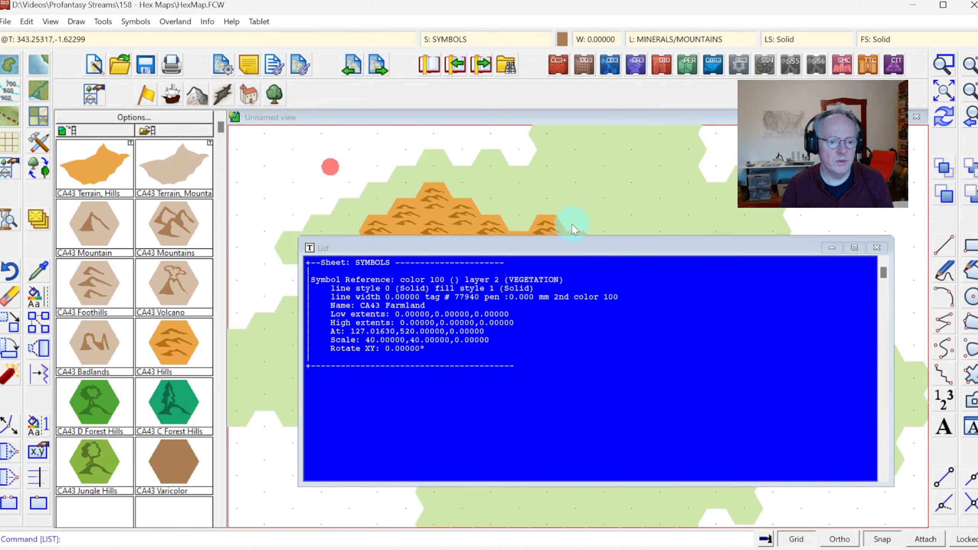
{"action": "left_click", "coordinate": [473, 258]}
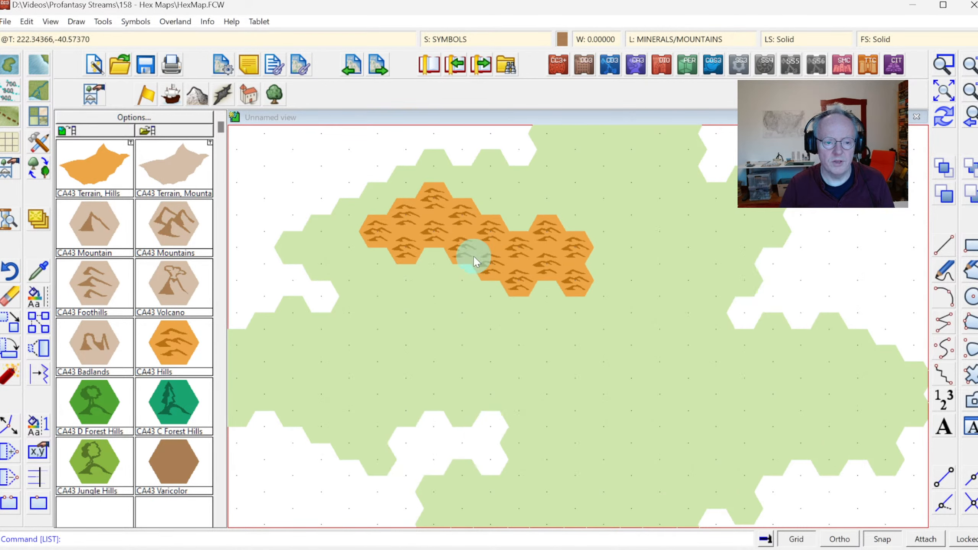
List the properties of the northernmost Hills hex and the Farmland hex beneath it, excluding the adjoining Farmland hex from the selection
{"action": "right_click", "coordinate": [422, 222]}
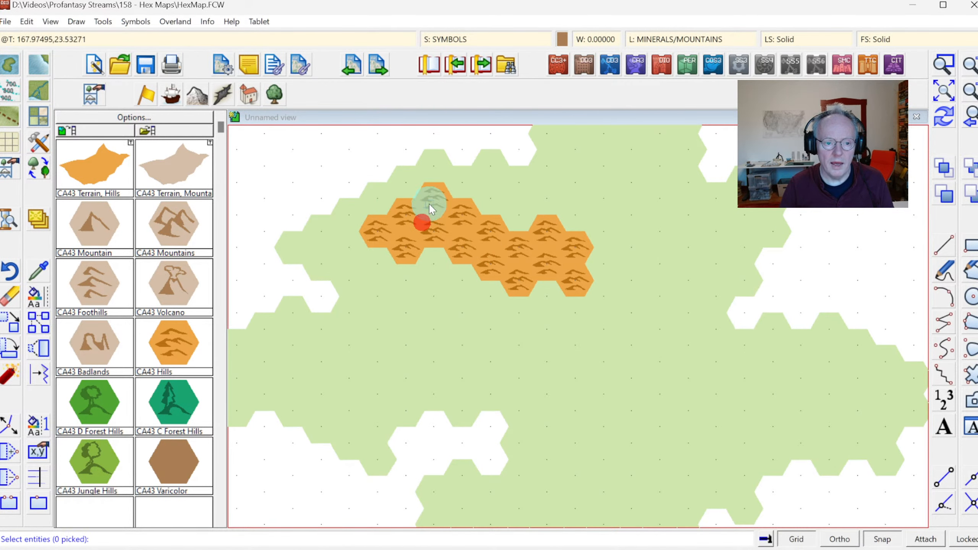
{"action": "left_click", "coordinate": [436, 182]}
{"action": "right_click", "coordinate": [450, 173]}
{"action": "mouse_move", "coordinate": [447, 194]}
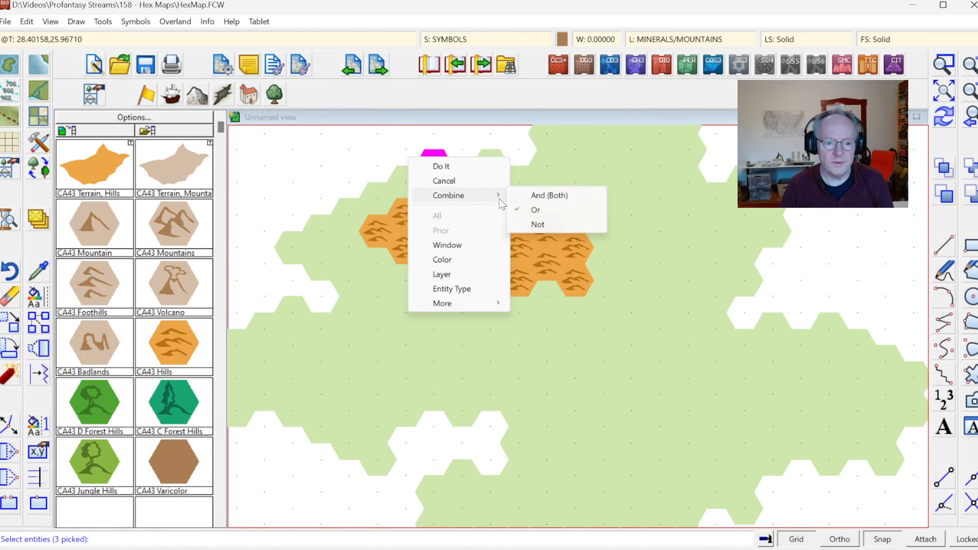
{"action": "left_click", "coordinate": [554, 224]}
{"action": "left_click", "coordinate": [441, 153]}
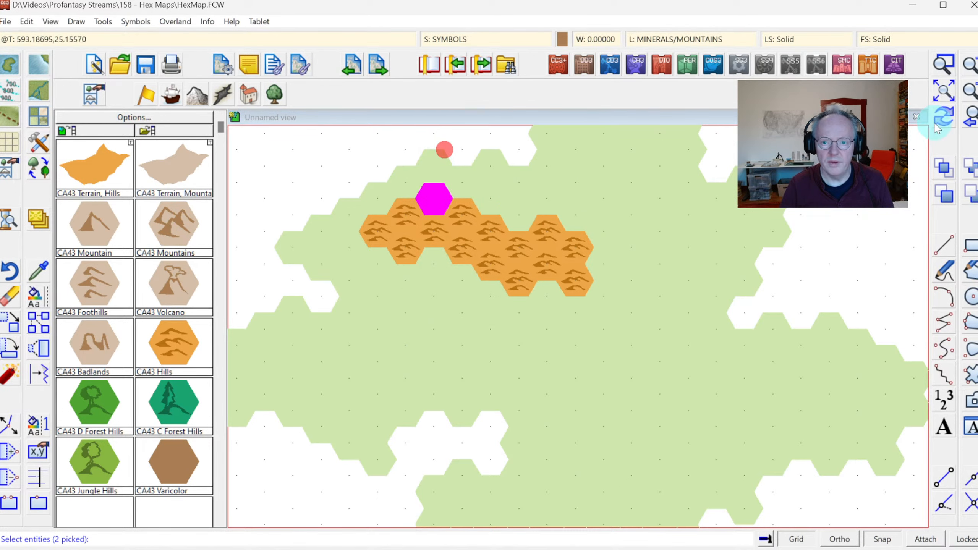
{"action": "left_click", "coordinate": [654, 318]}
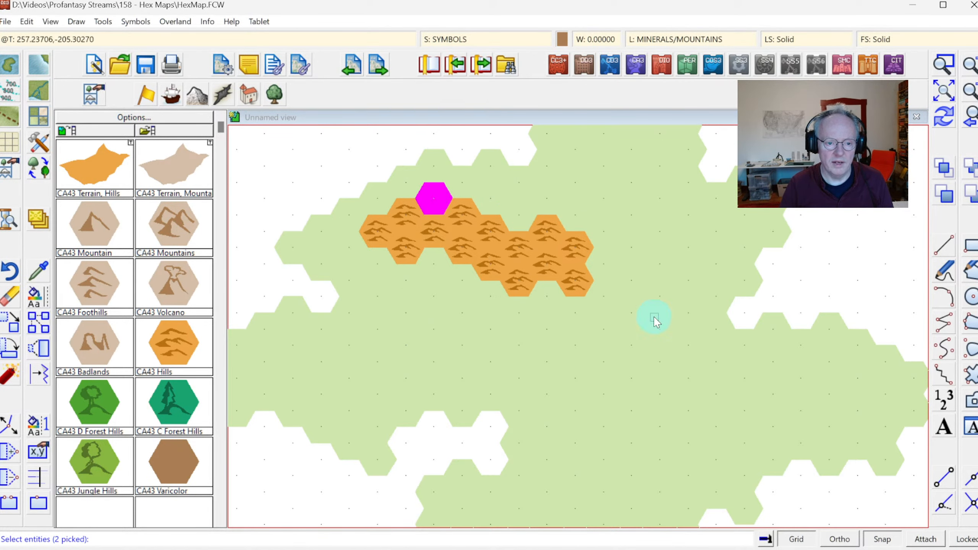
{"action": "right_click", "coordinate": [465, 251]}
{"action": "left_click", "coordinate": [462, 256]}
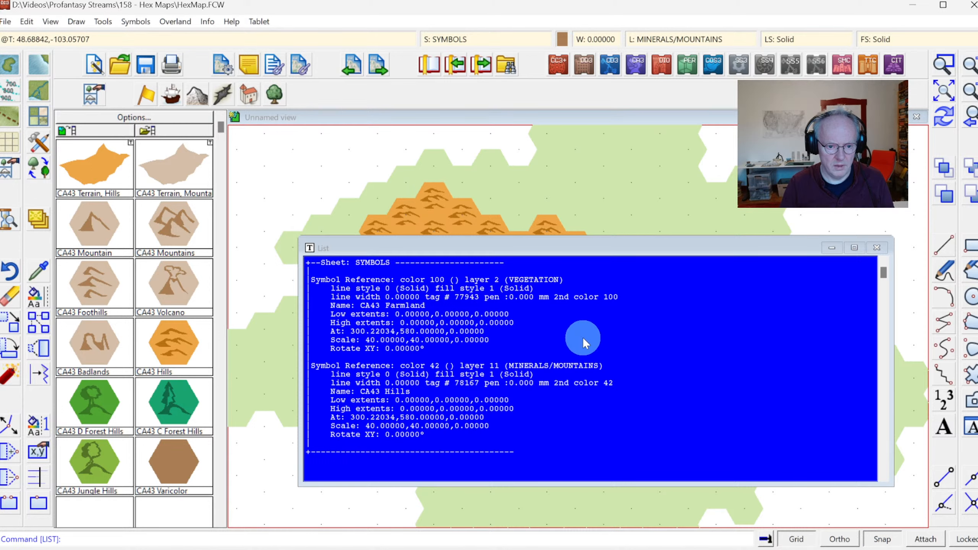
{"action": "left_click", "coordinate": [530, 355]}
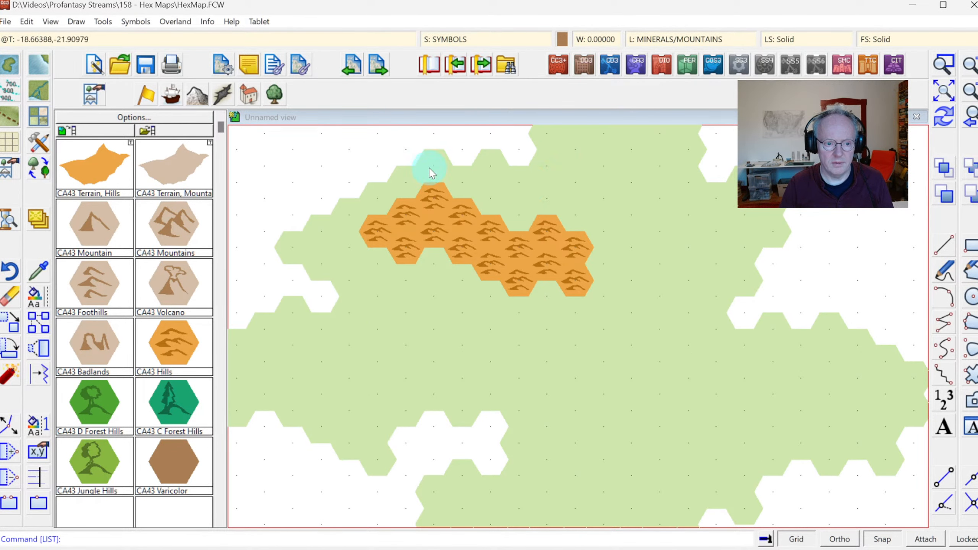
Make VEGETATION the current layer and hide the MINERALS/MOUNTAINS layer
{"action": "left_click", "coordinate": [680, 38]}
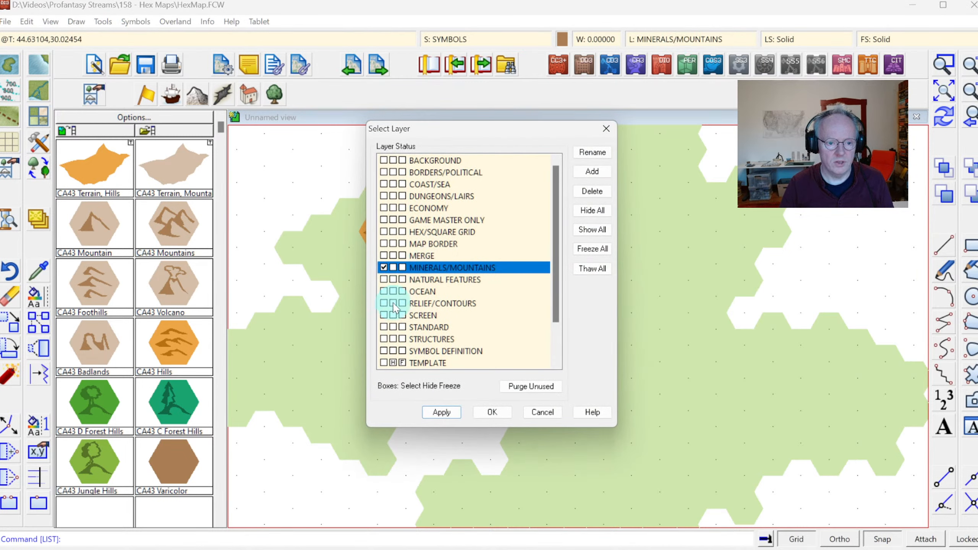
{"action": "scroll", "coordinate": [424, 316], "scroll_direction": "down", "scroll_amount": 2}
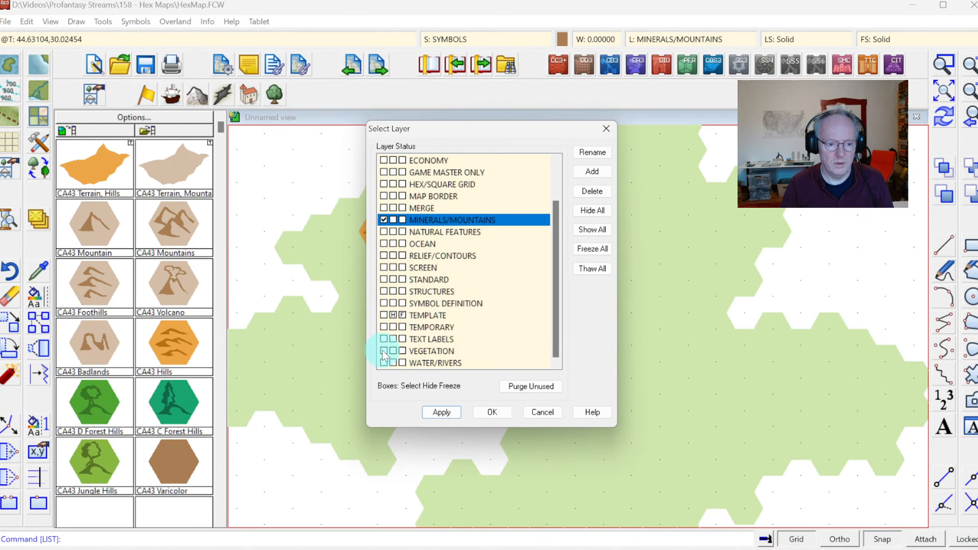
{"action": "left_click", "coordinate": [384, 352]}
{"action": "left_click", "coordinate": [393, 220]}
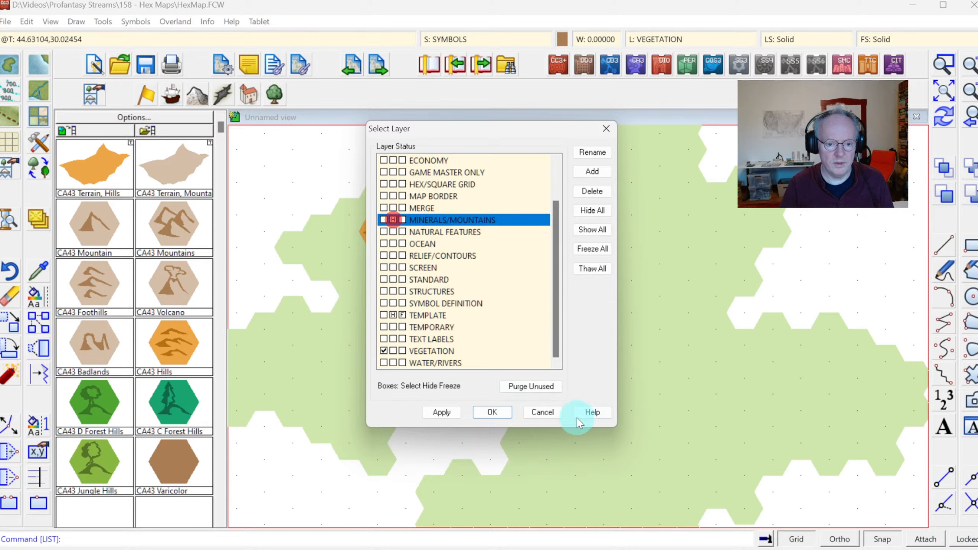
{"action": "left_click", "coordinate": [488, 413]}
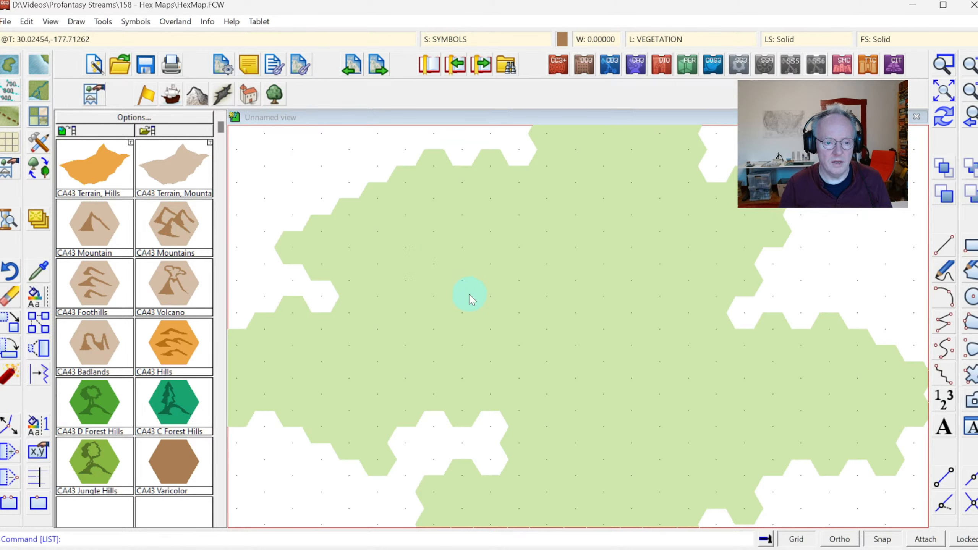
Show all drawing sheets again and unhide the MINERALS/MOUNTAINS layer
{"action": "left_click", "coordinate": [443, 39]}
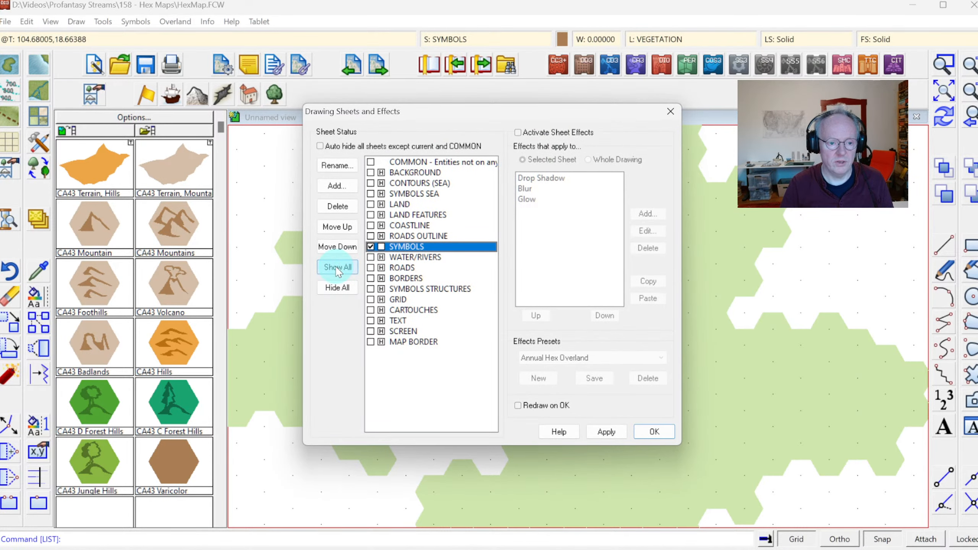
{"action": "left_click", "coordinate": [654, 431]}
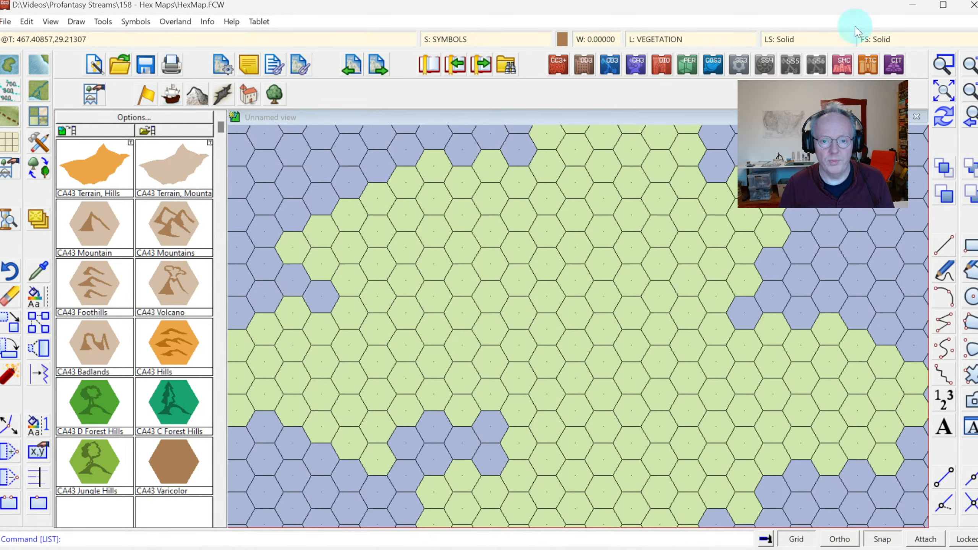
{"action": "left_click", "coordinate": [679, 39]}
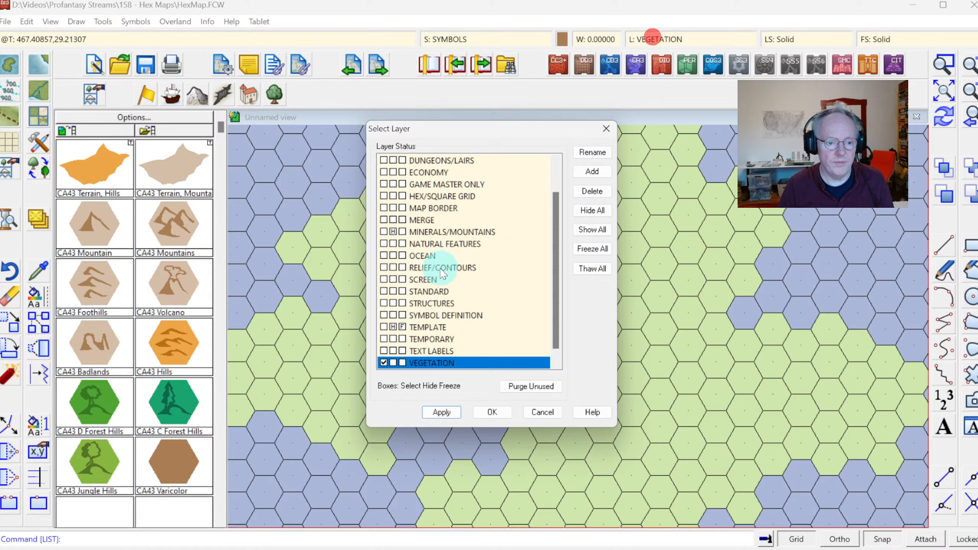
{"action": "left_click", "coordinate": [393, 232]}
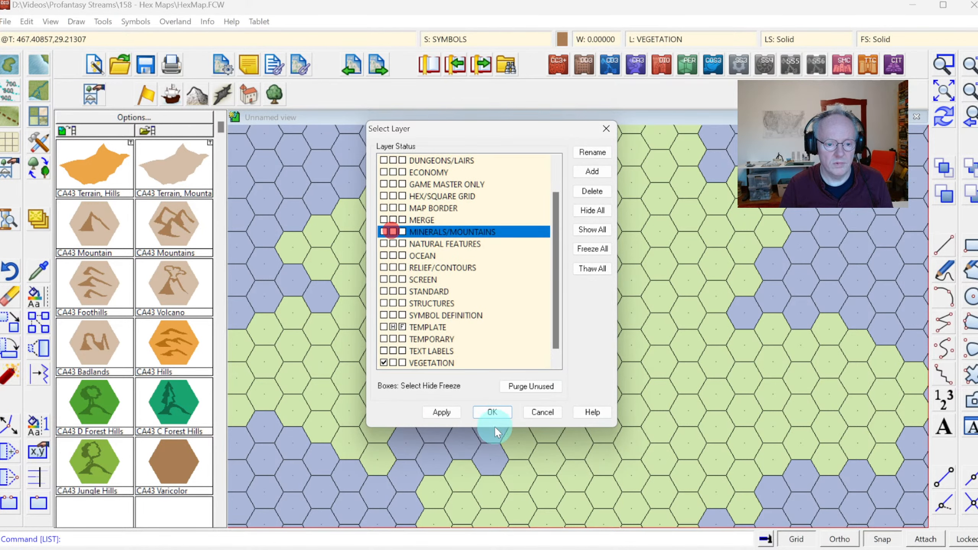
{"action": "left_click", "coordinate": [493, 412]}
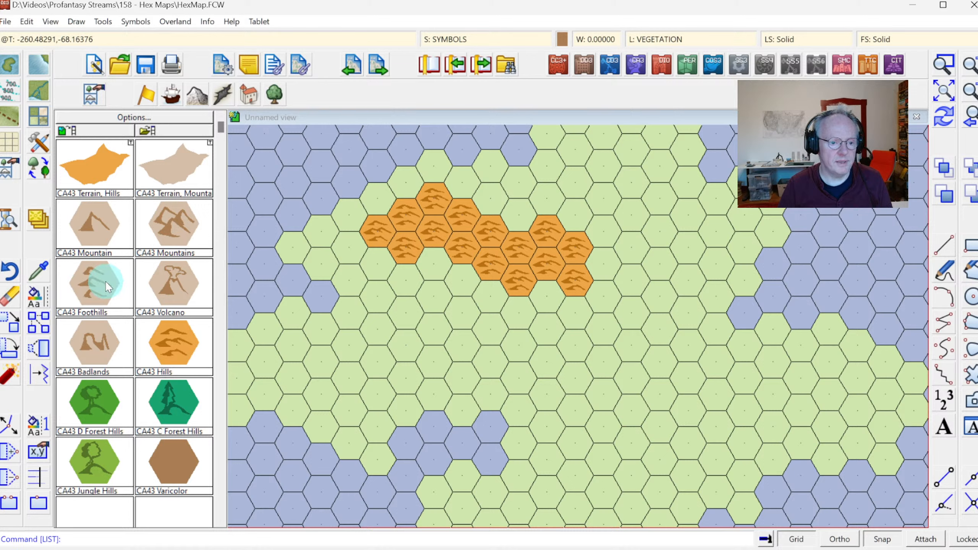
Try to place six CA43 Mountains hexes over the southern row of Hills hexes with VEGETATION as current layer, and redraw the map
{"action": "left_click", "coordinate": [177, 221]}
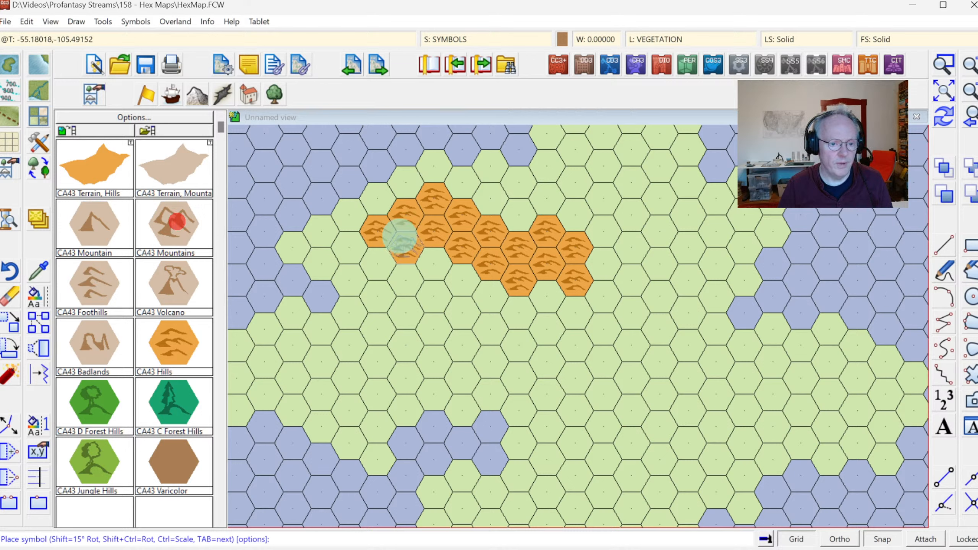
{"action": "left_click", "coordinate": [404, 248]}
{"action": "left_click", "coordinate": [435, 228]}
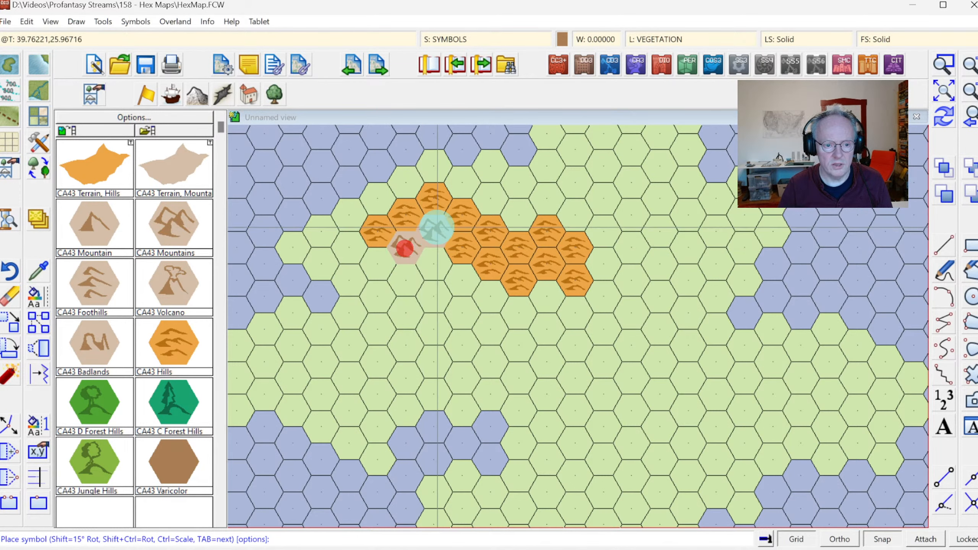
{"action": "left_click", "coordinate": [463, 245]}
{"action": "left_click", "coordinate": [489, 264]}
{"action": "left_click", "coordinate": [516, 275]}
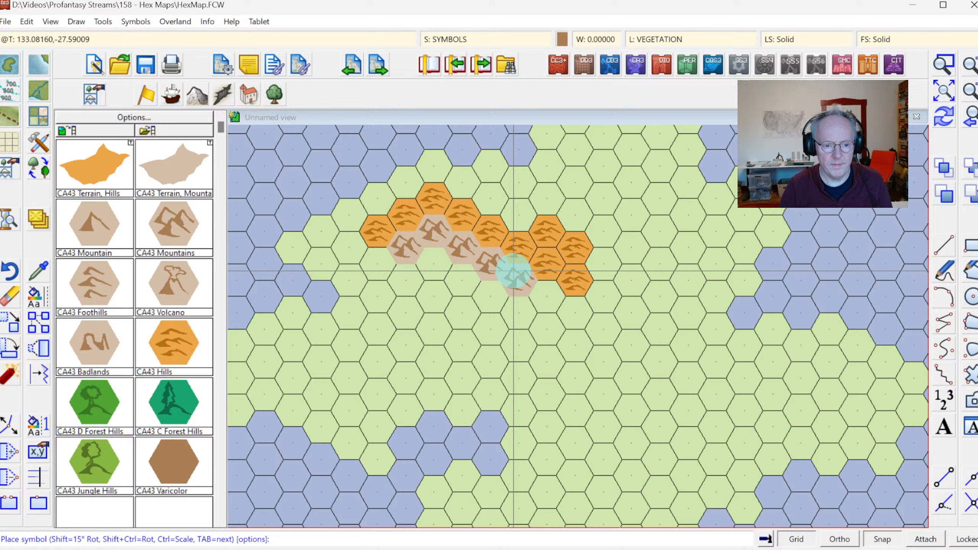
{"action": "left_click", "coordinate": [543, 266]}
{"action": "left_click", "coordinate": [948, 115]}
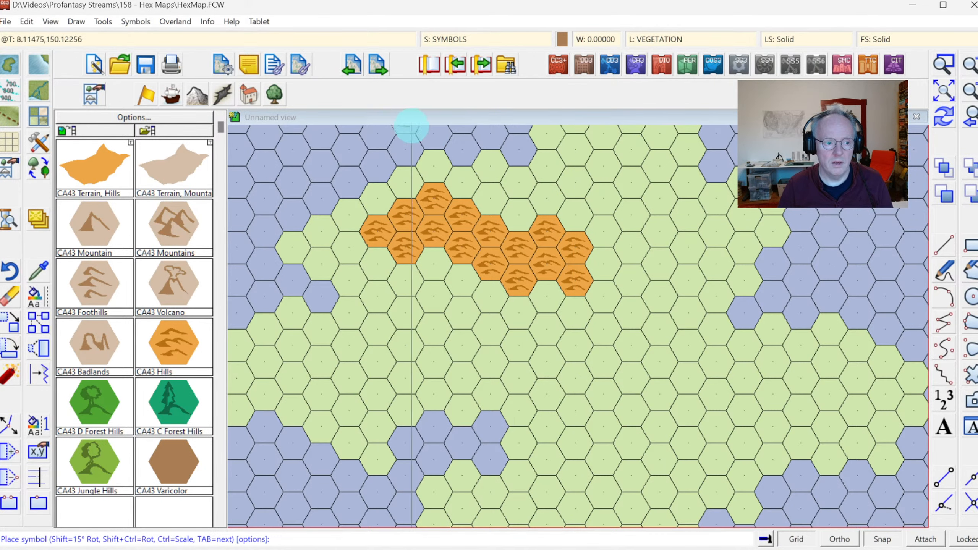
{"action": "key", "text": "Escape"}
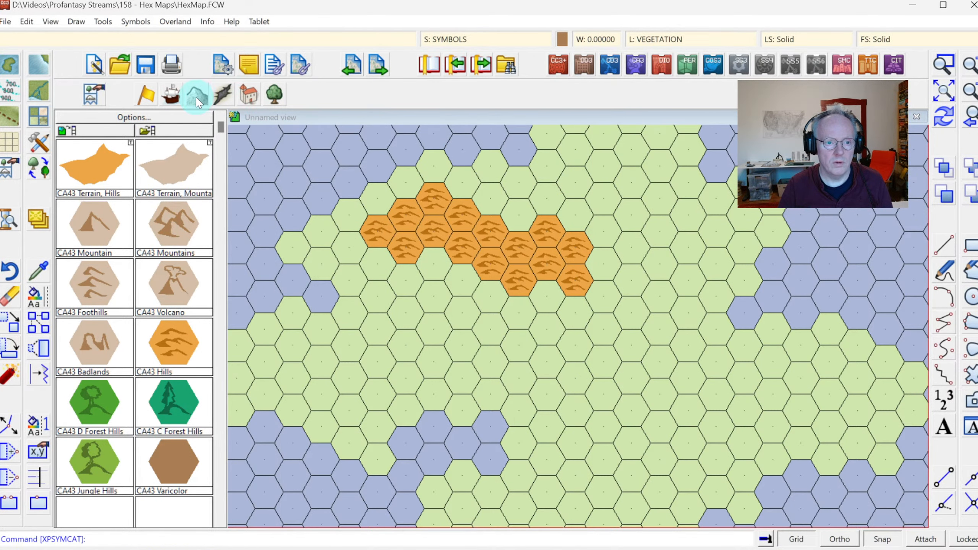
Place six CA43 Mountains hexes over the southern row of Hills hexes, and redraw the map
{"action": "left_click", "coordinate": [163, 218]}
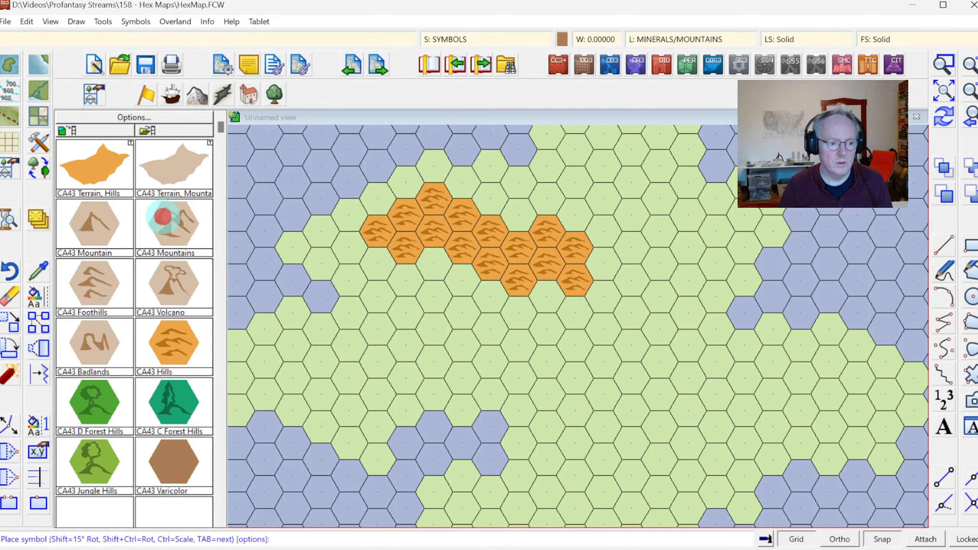
{"action": "left_click", "coordinate": [411, 244]}
{"action": "left_click", "coordinate": [466, 244]}
{"action": "left_click", "coordinate": [490, 262]}
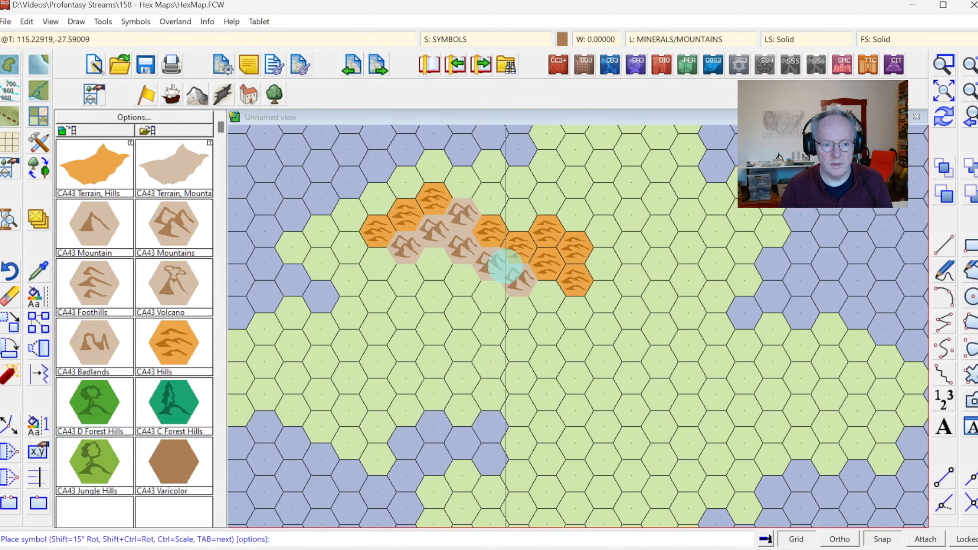
{"action": "left_click", "coordinate": [519, 279]}
{"action": "left_click", "coordinate": [941, 124]}
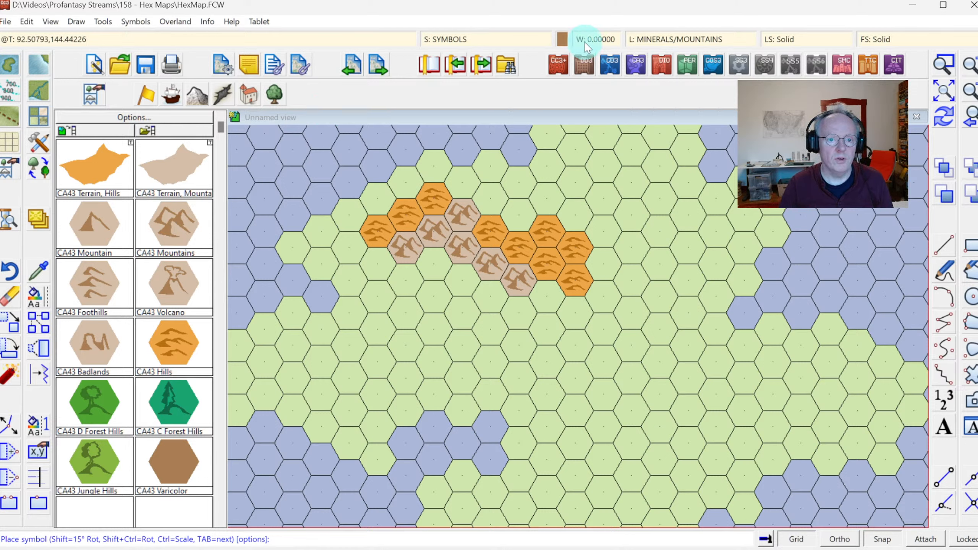
Hide the VEGETATION layer and hide all drawing sheets except SYMBOLS
{"action": "left_click", "coordinate": [676, 39]}
{"action": "scroll", "coordinate": [407, 353], "scroll_direction": "down", "scroll_amount": 2}
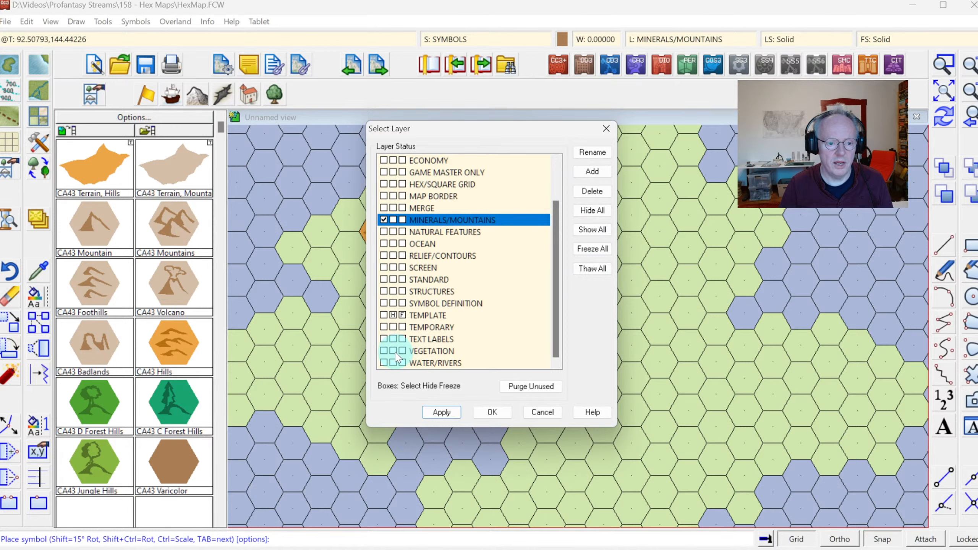
{"action": "left_click", "coordinate": [392, 351]}
{"action": "left_click", "coordinate": [493, 412]}
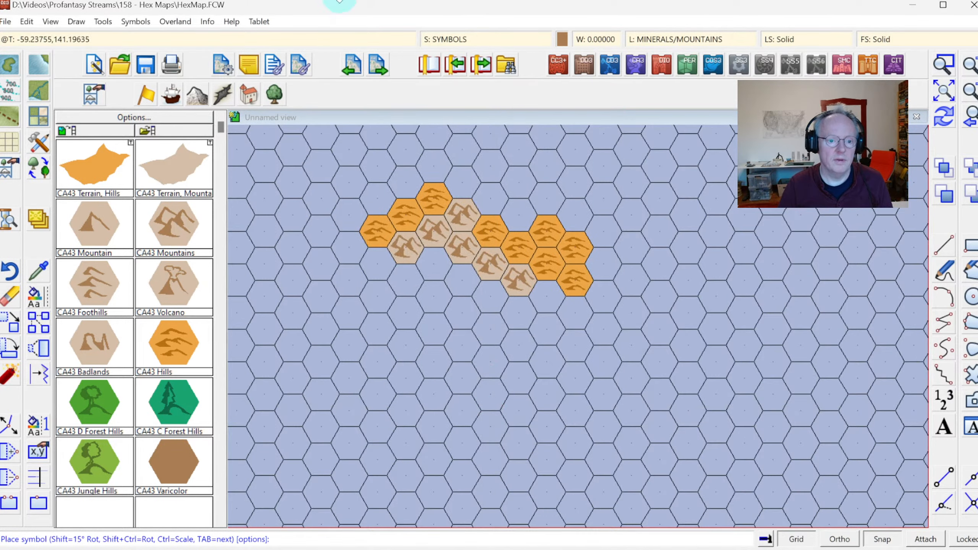
{"action": "left_click", "coordinate": [475, 39]}
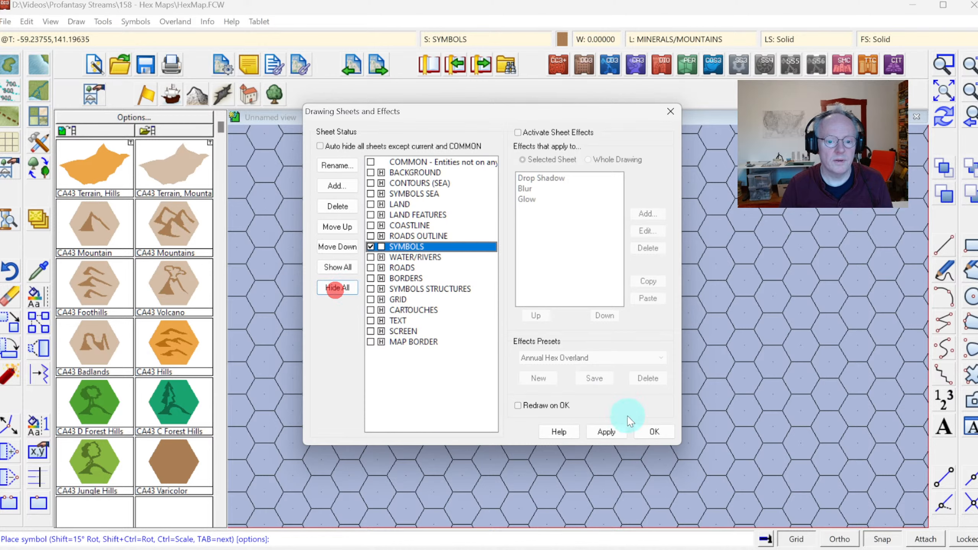
{"action": "left_click", "coordinate": [650, 431]}
List the properties of the Mountains hex in the middle of the western range, and those of the westernmost Hills hex
{"action": "left_click", "coordinate": [207, 21]}
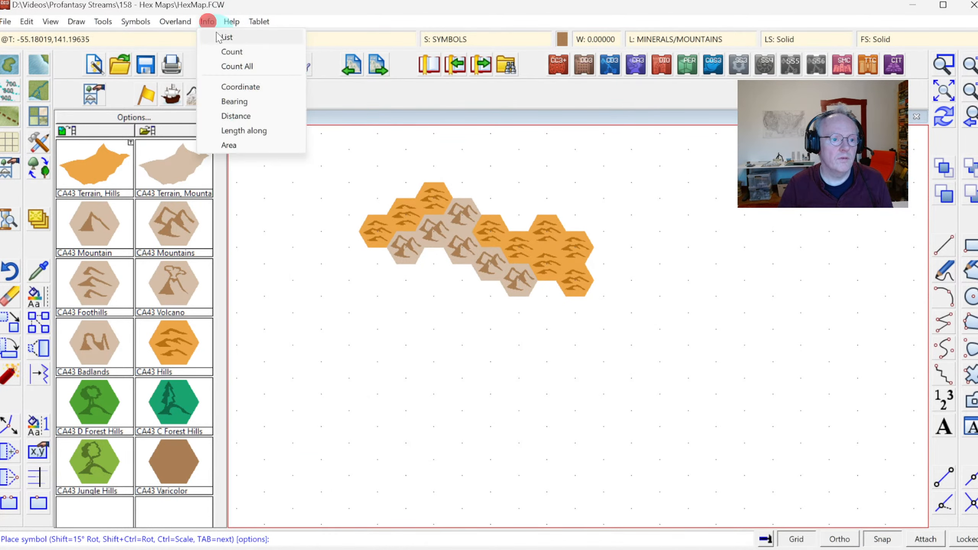
{"action": "left_click", "coordinate": [215, 35]}
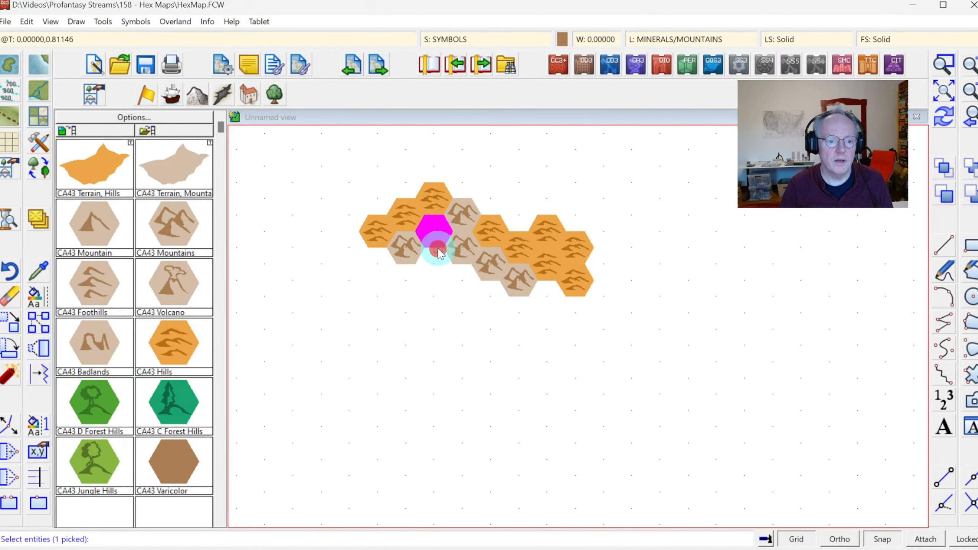
{"action": "right_click", "coordinate": [402, 333]}
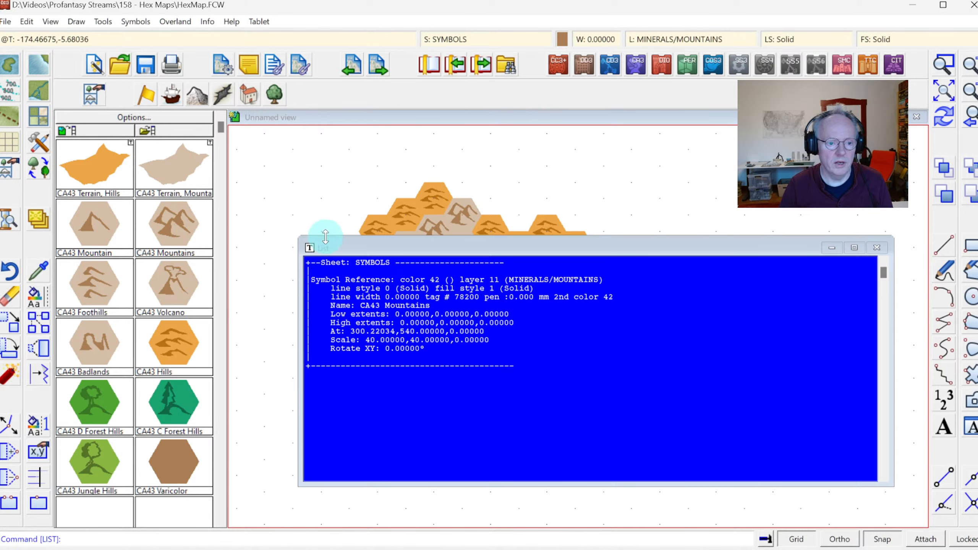
{"action": "double_click", "coordinate": [310, 247]}
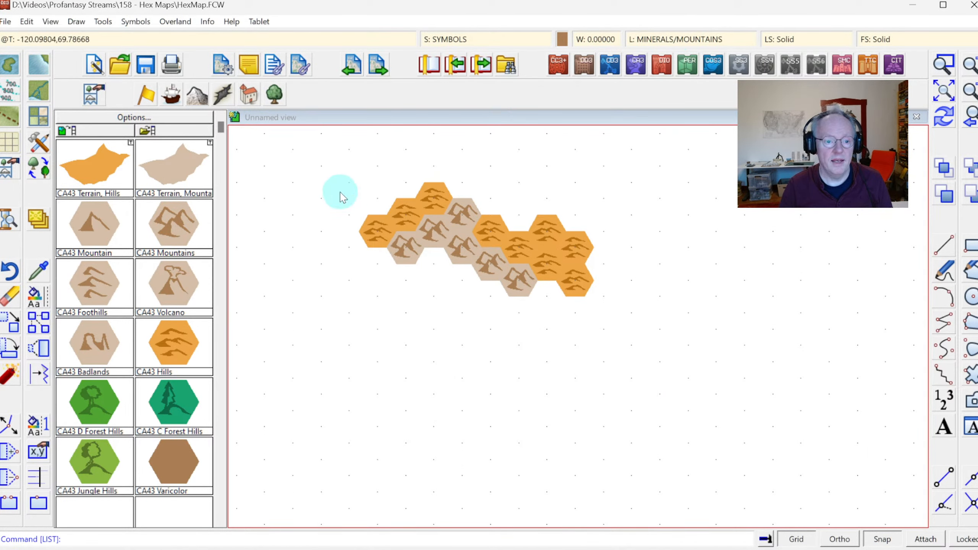
{"action": "right_click", "coordinate": [364, 201]}
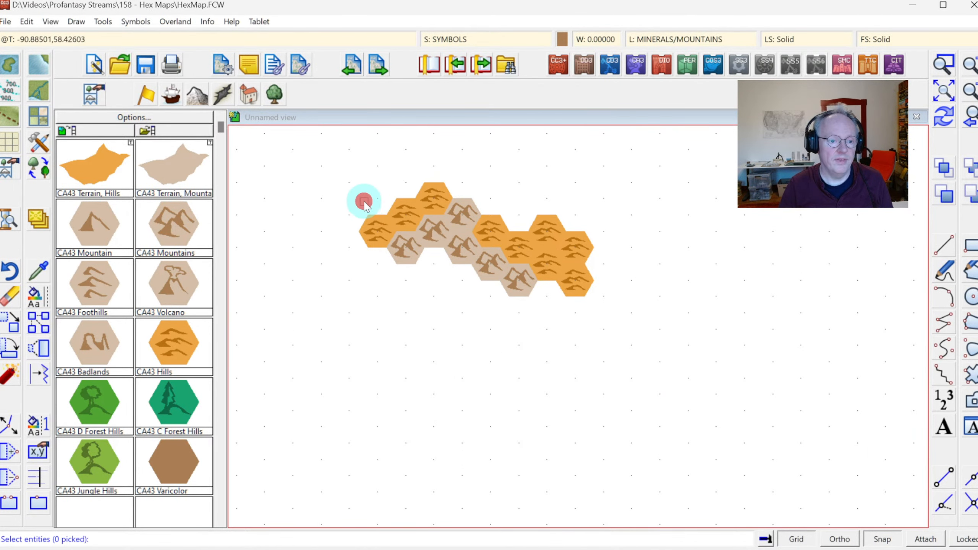
{"action": "right_click", "coordinate": [342, 209]}
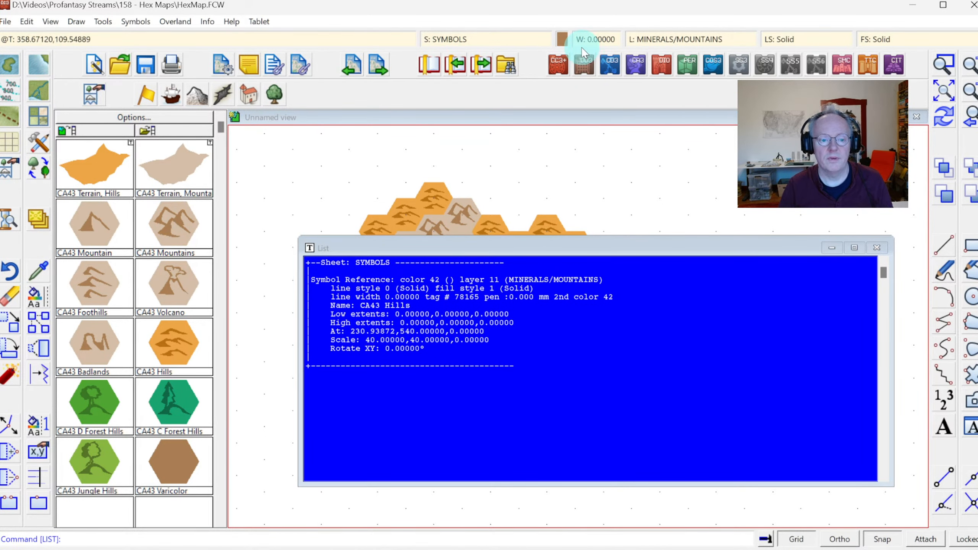
Show all drawing sheets again and make the hidden VEGETATION layer current and visible
{"action": "left_click", "coordinate": [485, 42]}
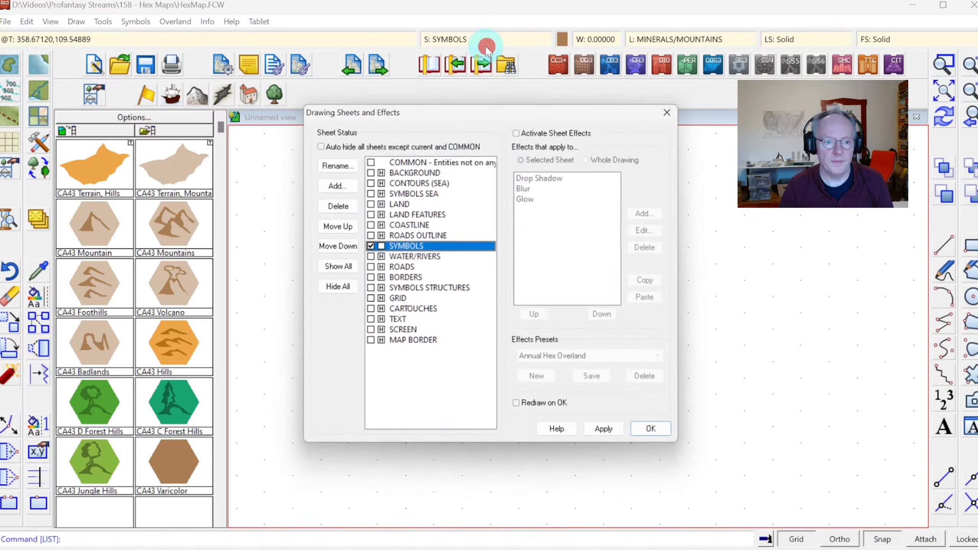
{"action": "left_click", "coordinate": [642, 432]}
{"action": "left_click", "coordinate": [689, 40]}
{"action": "scroll", "coordinate": [484, 332], "scroll_direction": "down", "scroll_amount": 2}
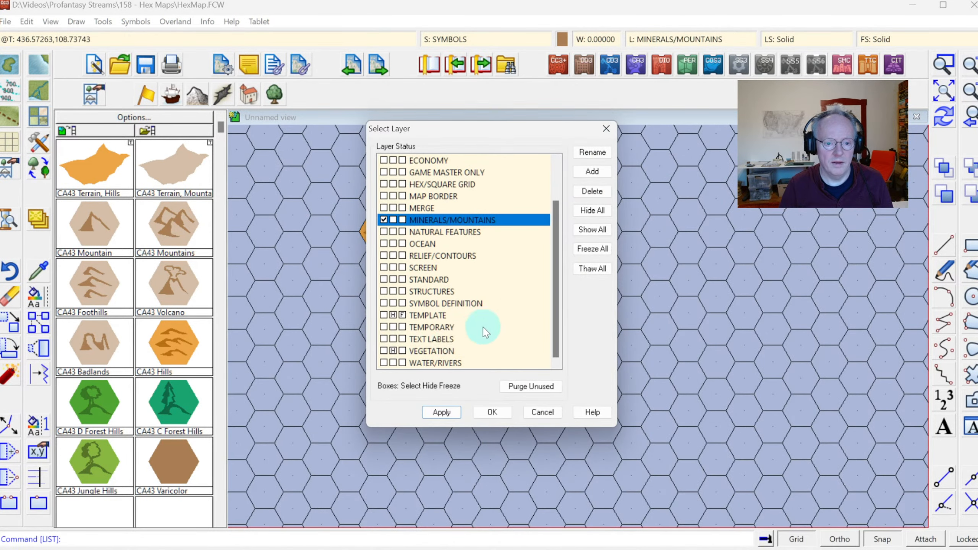
{"action": "left_click", "coordinate": [384, 351]}
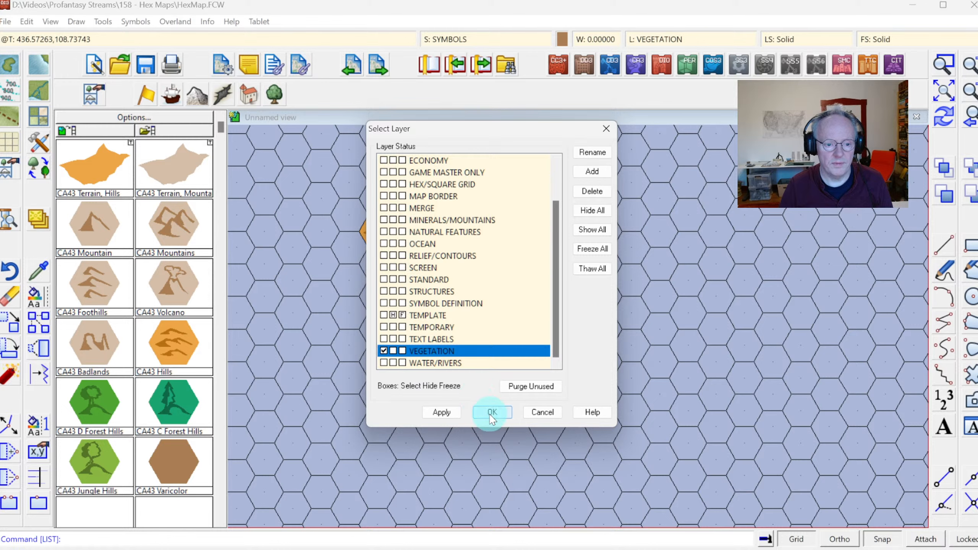
{"action": "left_click", "coordinate": [489, 412]}
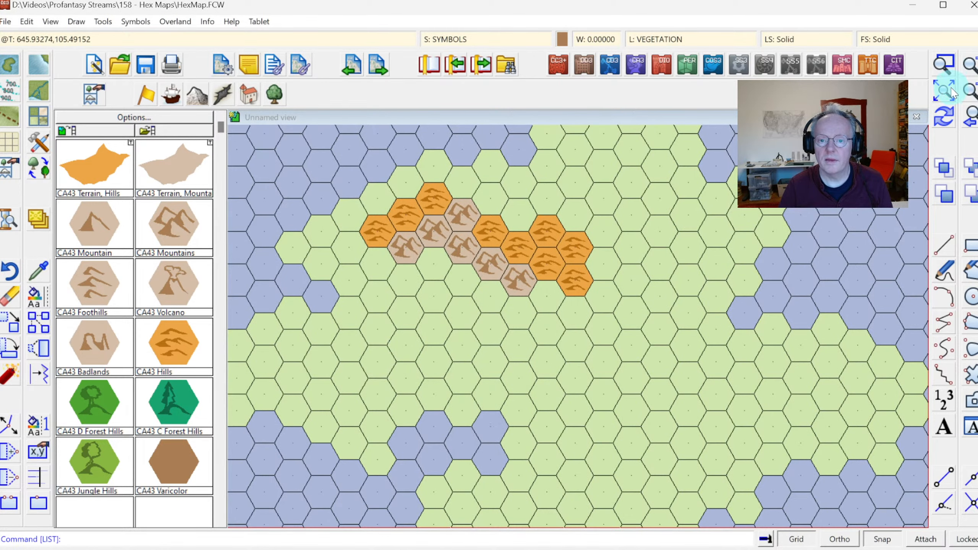
Place six CA43 D Forest Hills hexes in a row along the southern edge of the mountains
{"action": "left_click", "coordinate": [950, 96]}
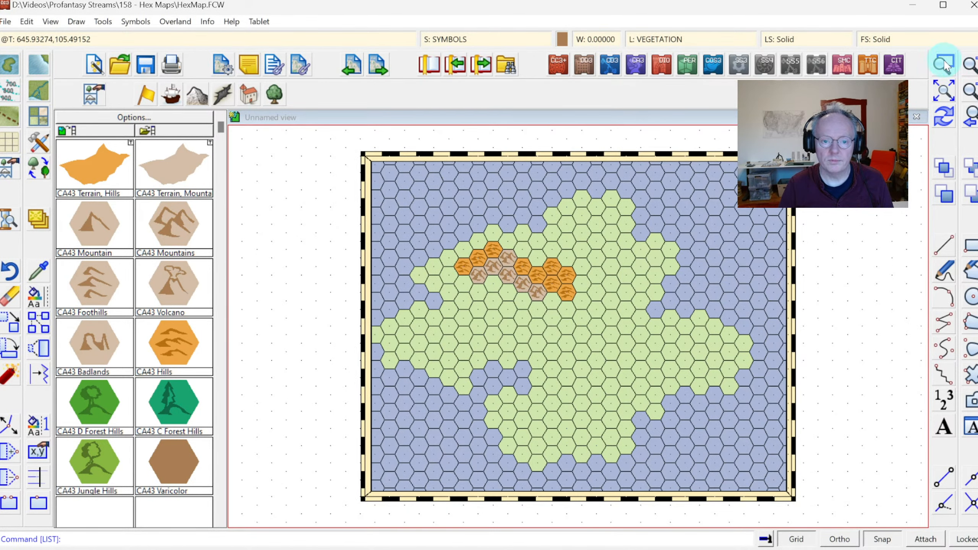
{"action": "left_click", "coordinate": [404, 230]}
{"action": "left_click", "coordinate": [625, 384]}
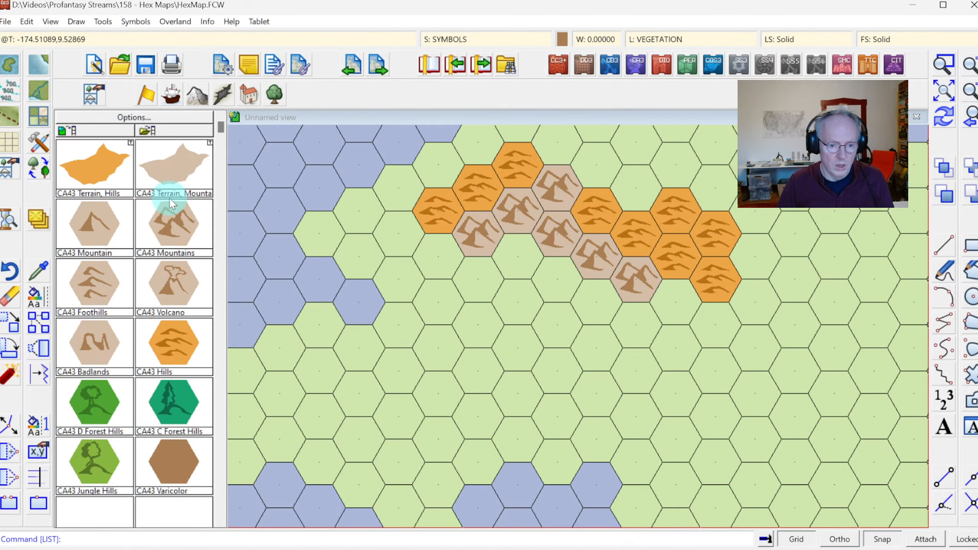
{"action": "left_click", "coordinate": [105, 399]}
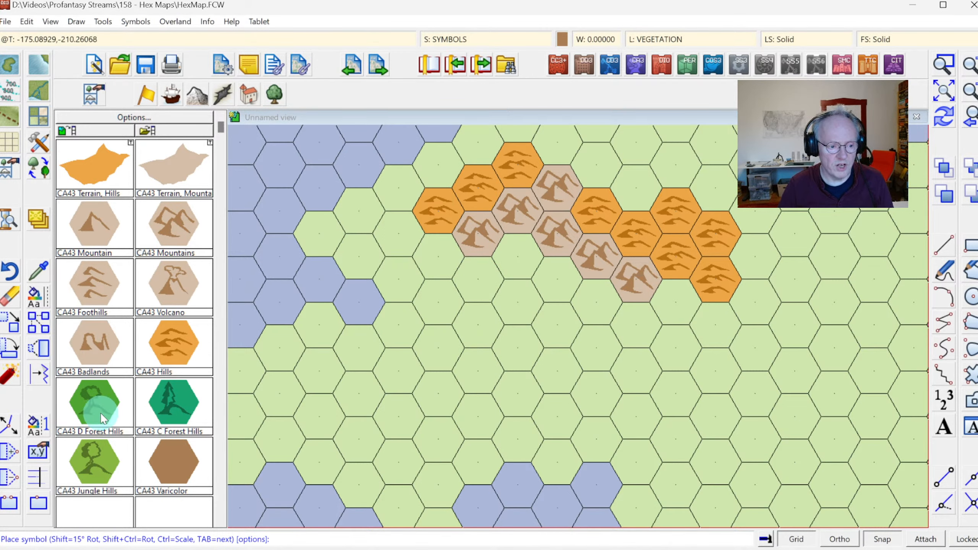
{"action": "left_click", "coordinate": [126, 403]}
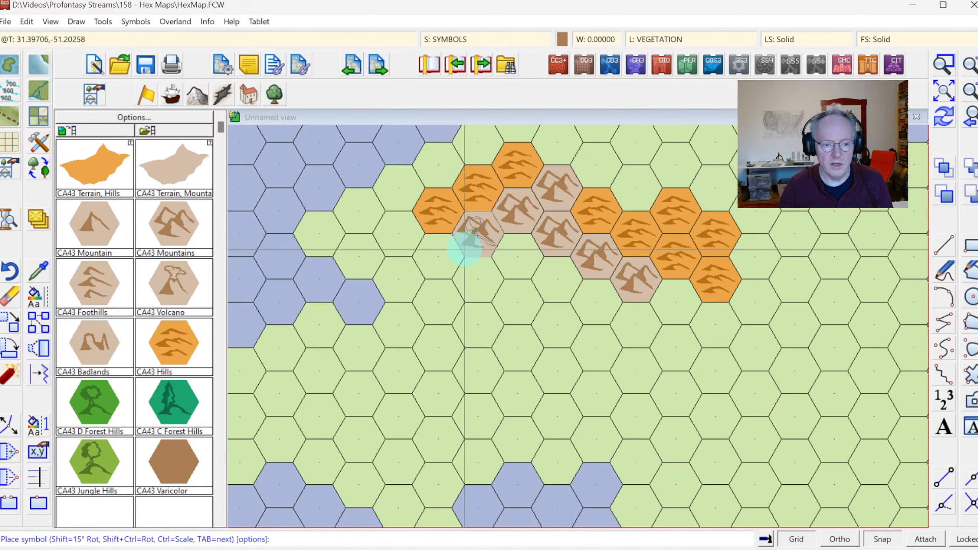
{"action": "left_click", "coordinate": [449, 257]}
{"action": "left_click", "coordinate": [478, 271]}
{"action": "left_click", "coordinate": [510, 257]}
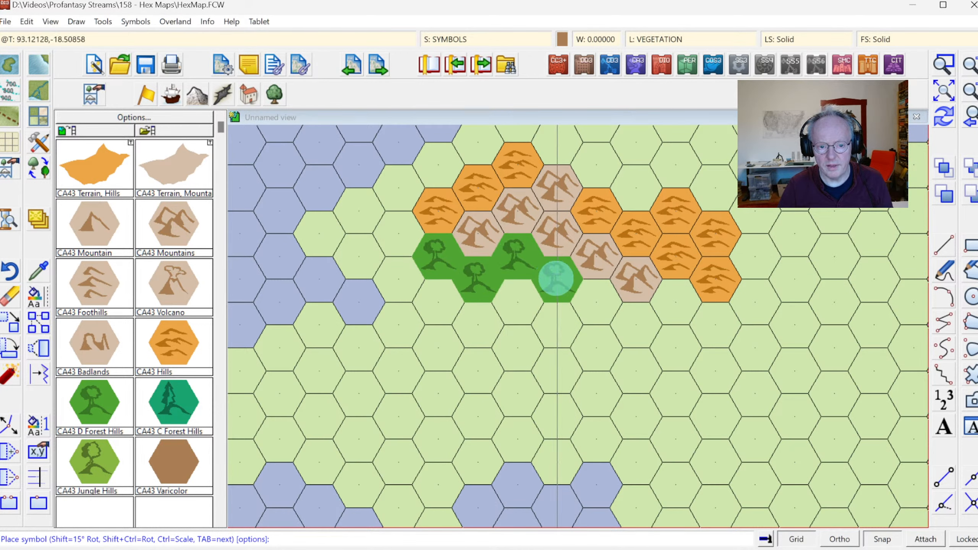
{"action": "left_click", "coordinate": [557, 277]}
{"action": "left_click", "coordinate": [609, 300]}
{"action": "left_click", "coordinate": [632, 310]}
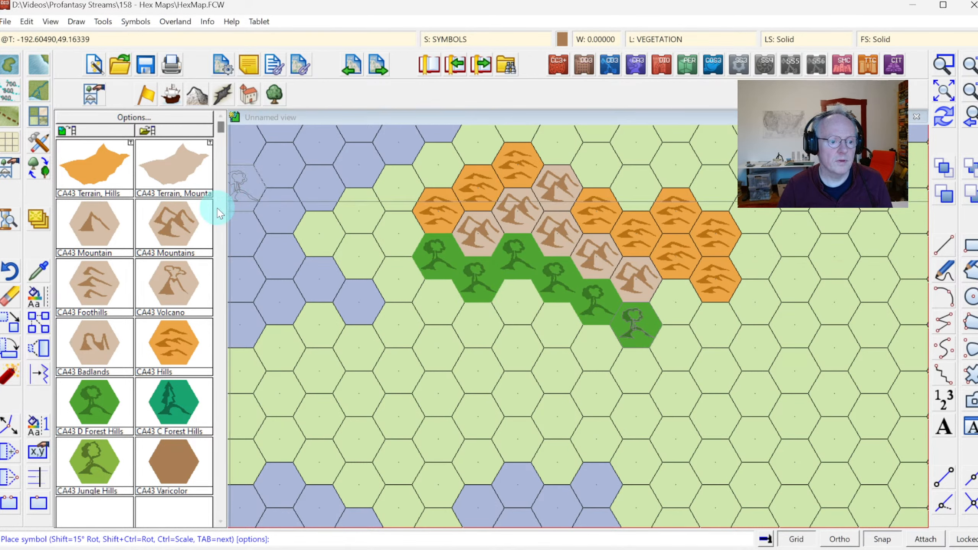
Place five CA43 C Forest Hills hexes south of the eastern hills, wrapping around the eastern end of the forest hills row
{"action": "left_click", "coordinate": [177, 392]}
{"action": "left_click", "coordinate": [673, 308]}
{"action": "left_click", "coordinate": [714, 324]}
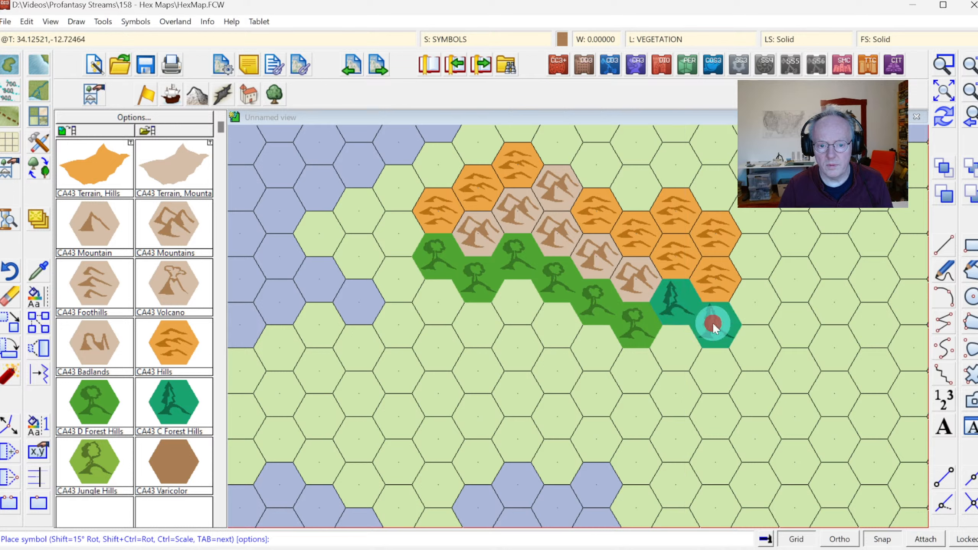
{"action": "left_click", "coordinate": [682, 339]}
{"action": "left_click", "coordinate": [640, 361]}
{"action": "left_click", "coordinate": [605, 348]}
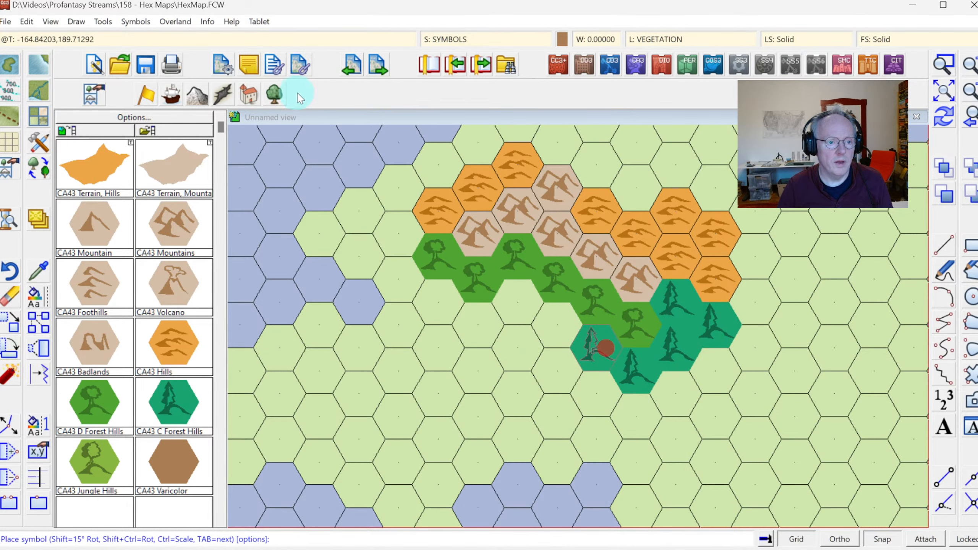
Fill the area south of the deciduous forest hills with four CA43 D Forest, Heavy hexes and one CA43 C Forest, Heavy hex
{"action": "left_click", "coordinate": [272, 96]}
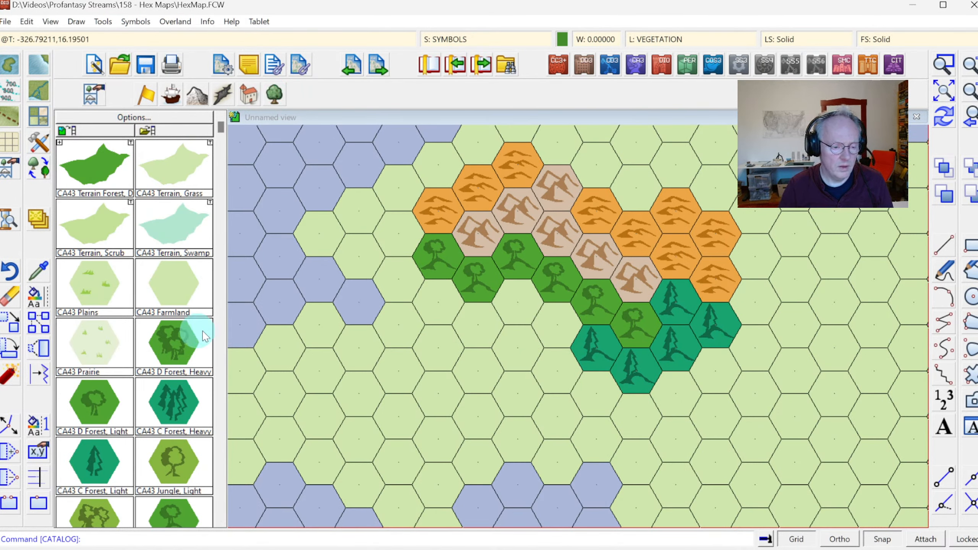
{"action": "left_click", "coordinate": [177, 347]}
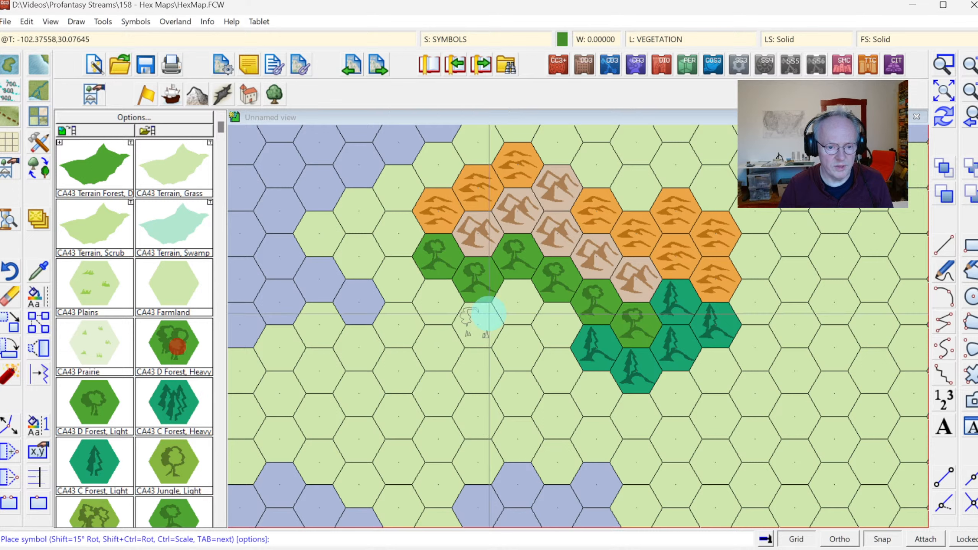
{"action": "left_click", "coordinate": [507, 301]}
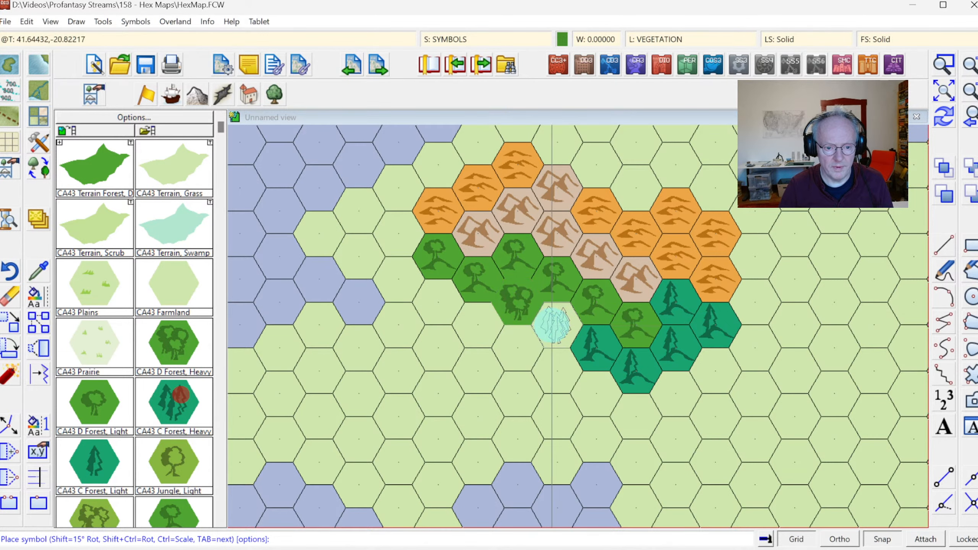
{"action": "left_click", "coordinate": [551, 324]}
{"action": "left_click", "coordinate": [479, 323]}
{"action": "left_click", "coordinate": [515, 338]}
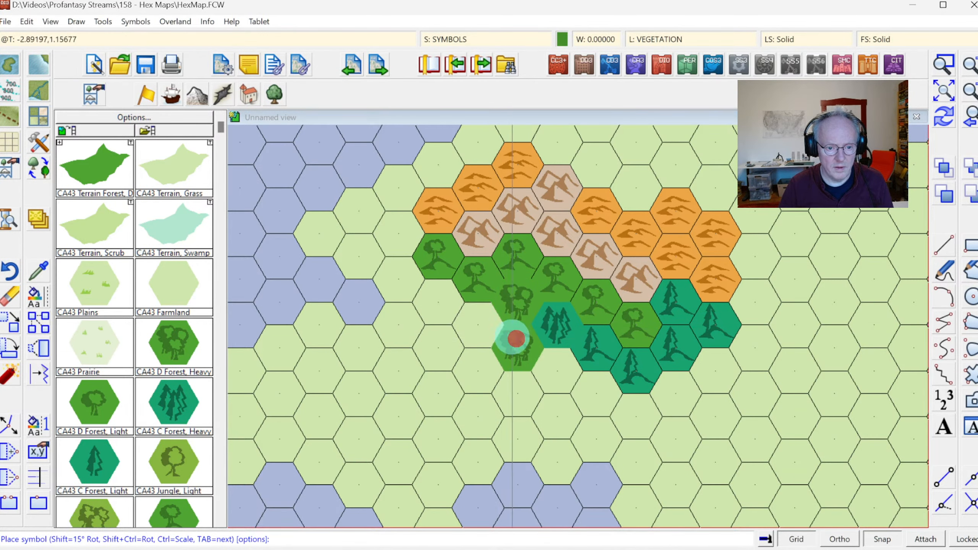
Place three CA43 D Forest, Light hexes along the western and southwestern edge of the heavy forest, and redraw the map
{"action": "left_click", "coordinate": [109, 389]}
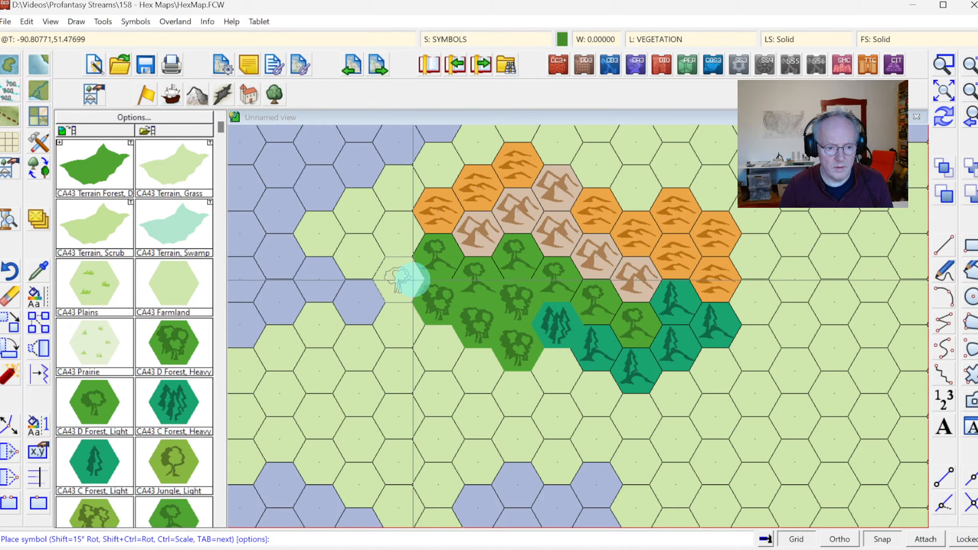
{"action": "left_click", "coordinate": [402, 278]}
{"action": "left_click", "coordinate": [438, 345]}
{"action": "left_click", "coordinate": [481, 363]}
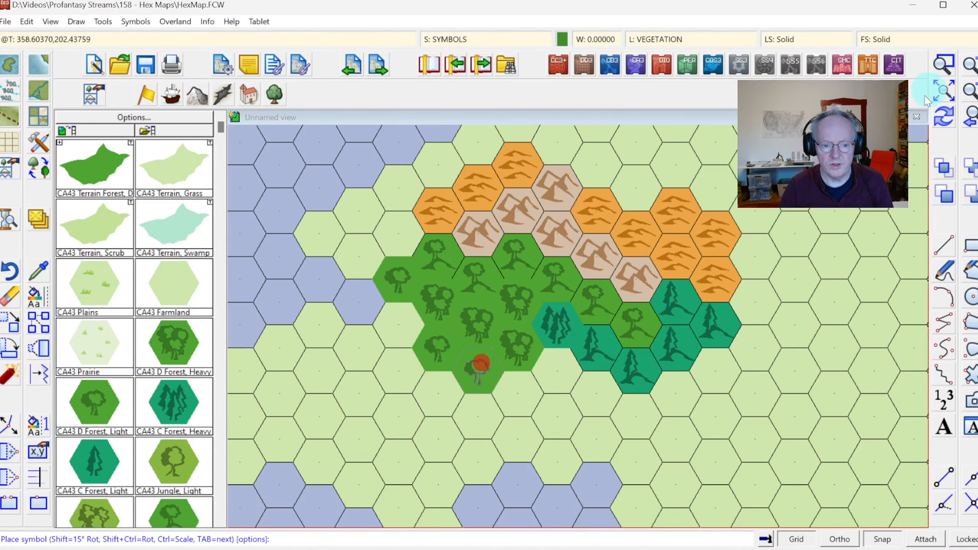
{"action": "left_click", "coordinate": [944, 114]}
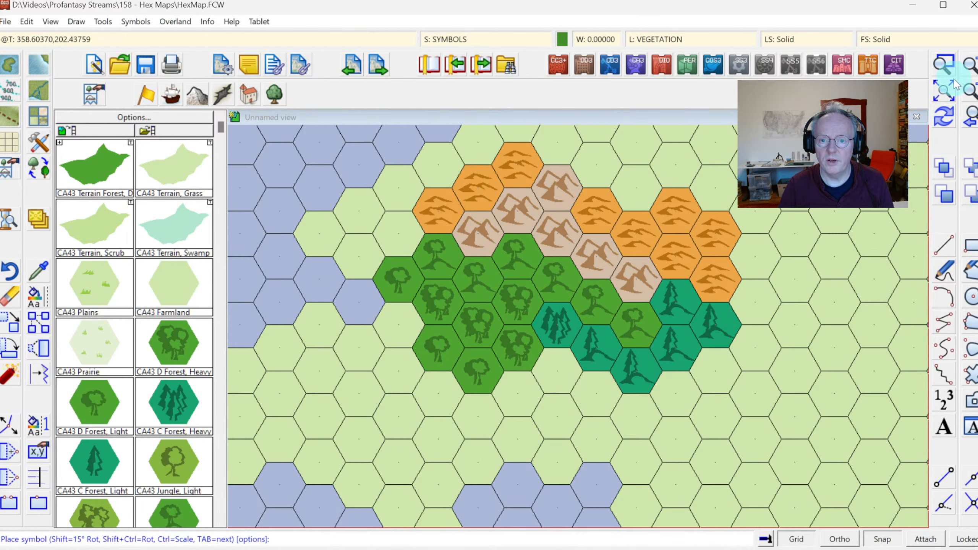
Activate the sheet effects and examine their look up close on the western coast, hills and forest hexes
{"action": "left_click", "coordinate": [944, 91]}
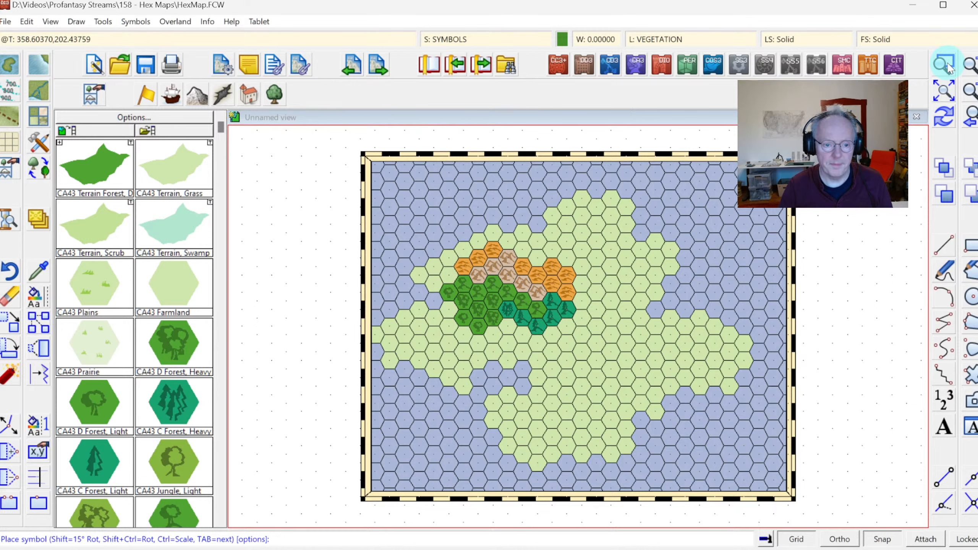
{"action": "left_click", "coordinate": [451, 41]}
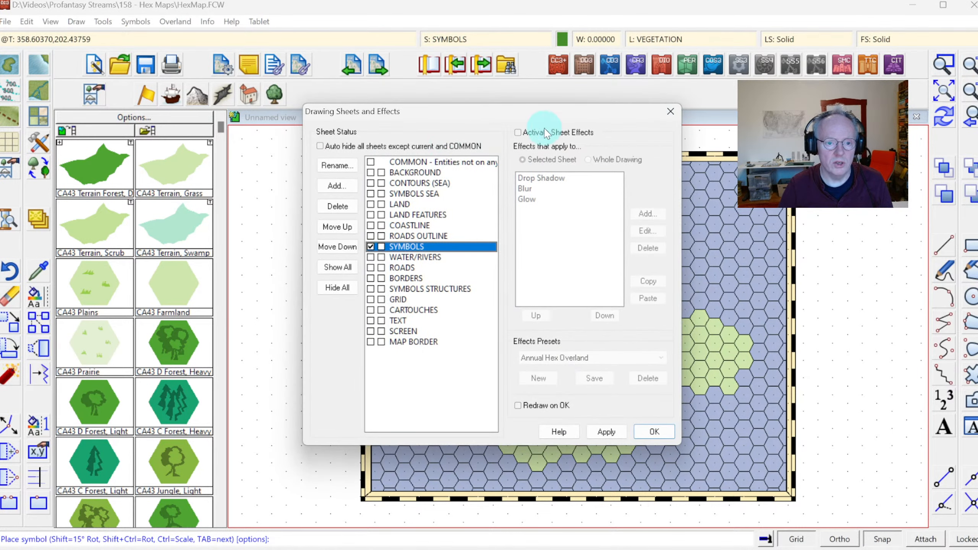
{"action": "left_click", "coordinate": [667, 434]}
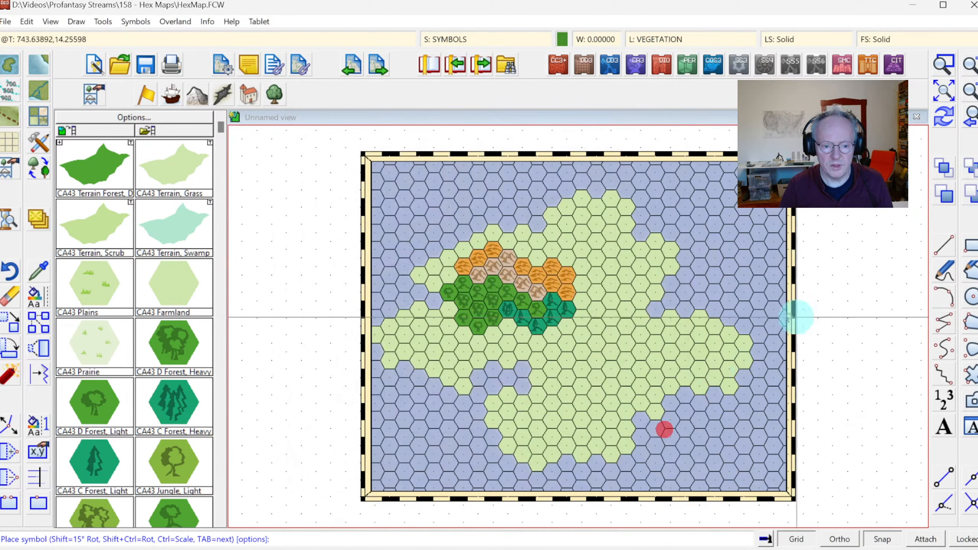
{"action": "left_click", "coordinate": [943, 66]}
{"action": "left_click", "coordinate": [408, 242]}
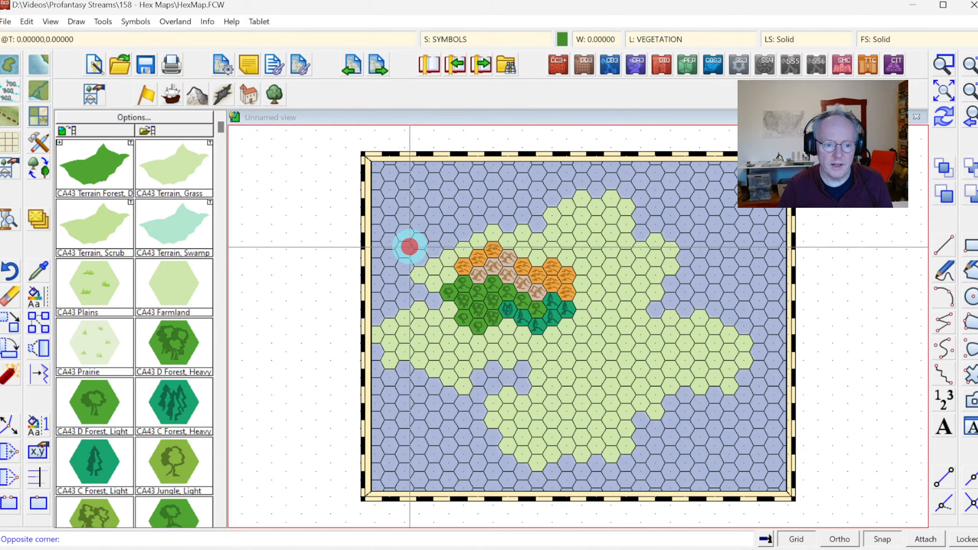
{"action": "left_click", "coordinate": [525, 323]}
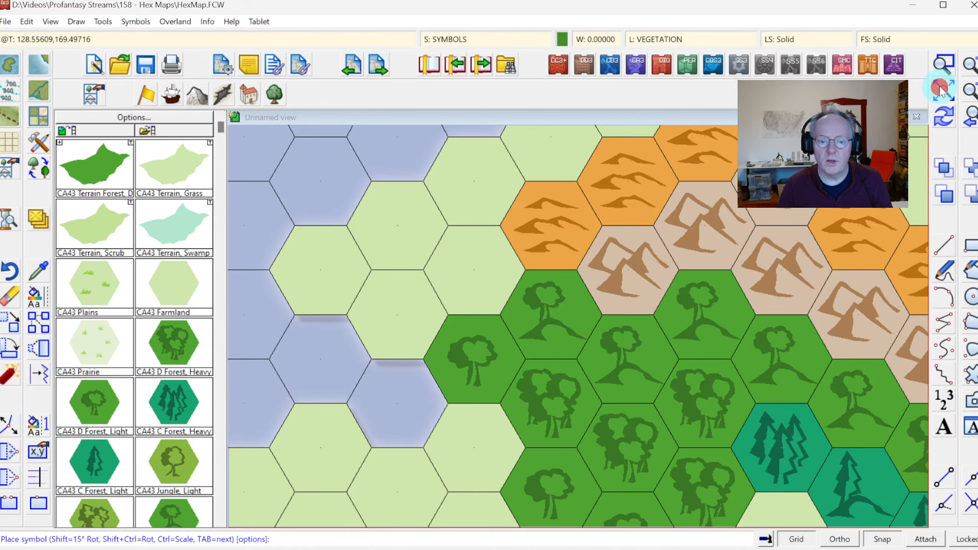
{"action": "left_click", "coordinate": [939, 86]}
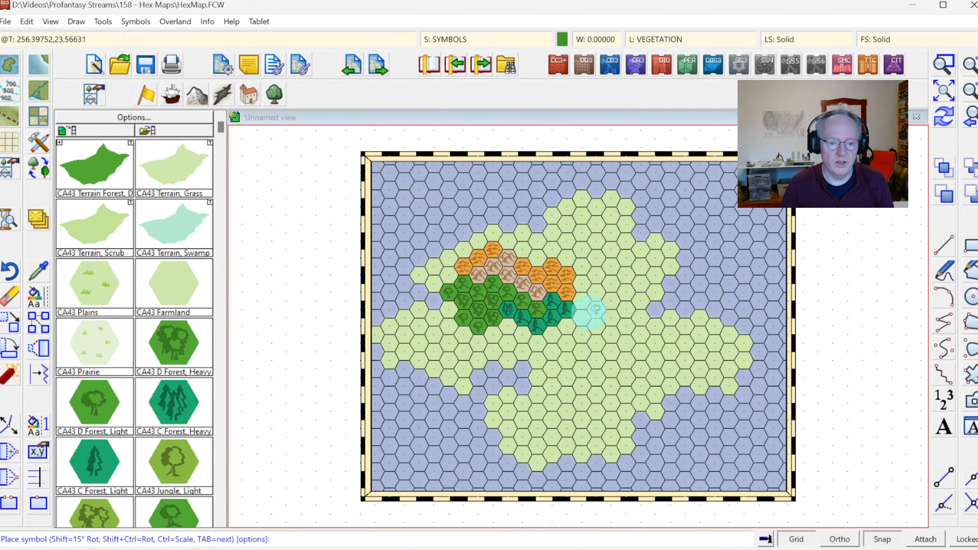
Fill the southwestern and southeastern corners of the sea with CA43 Water Ocean hexes
{"action": "left_click", "coordinate": [173, 95]}
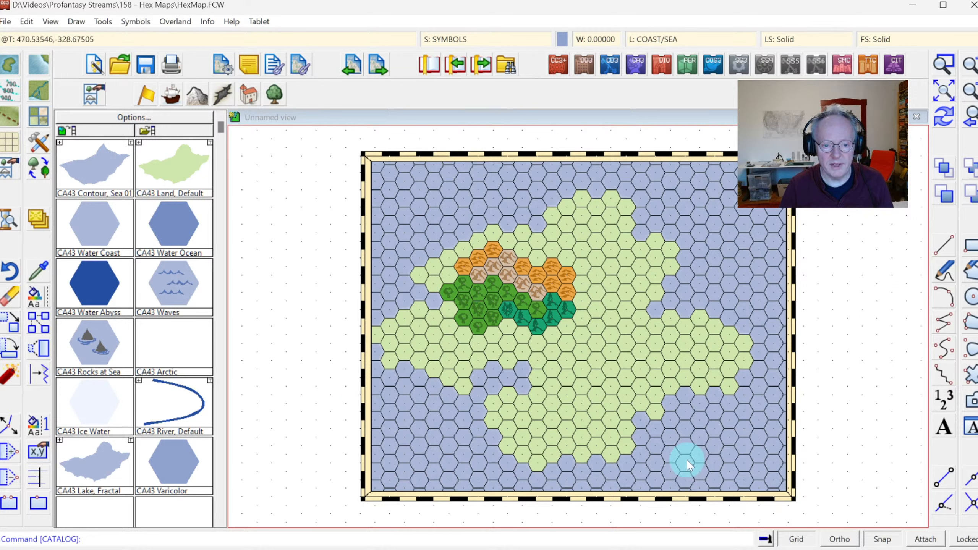
{"action": "left_click", "coordinate": [173, 227]}
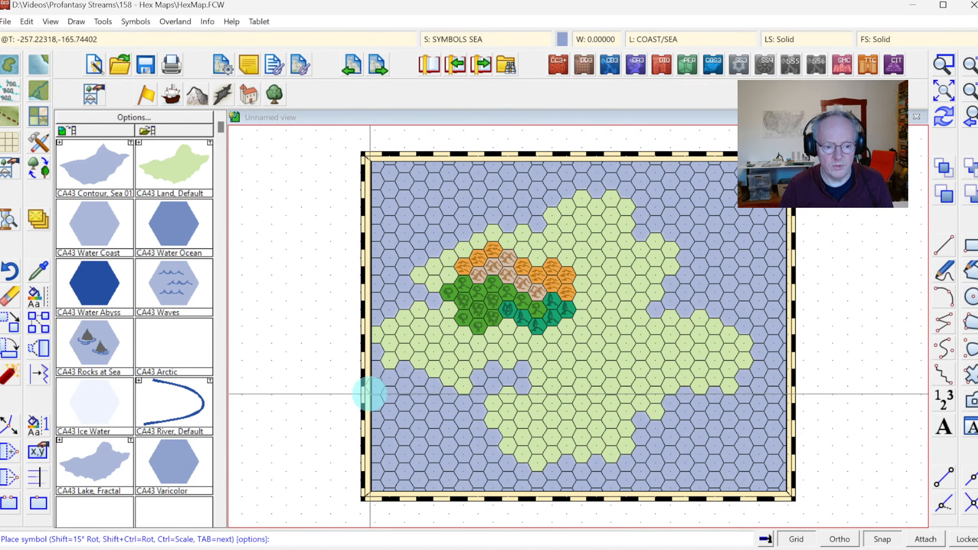
{"action": "mouse_move", "coordinate": [368, 407]}
{"action": "left_mouse_down"}
{"action": "mouse_move", "coordinate": [404, 407]}
{"action": "mouse_move", "coordinate": [435, 428]}
{"action": "mouse_move", "coordinate": [440, 451]}
{"action": "mouse_move", "coordinate": [480, 492]}
{"action": "mouse_move", "coordinate": [443, 476]}
{"action": "mouse_move", "coordinate": [417, 442]}
{"action": "mouse_move", "coordinate": [375, 429]}
{"action": "mouse_move", "coordinate": [374, 460]}
{"action": "mouse_move", "coordinate": [393, 484]}
{"action": "mouse_move", "coordinate": [441, 487]}
{"action": "mouse_move", "coordinate": [397, 448]}
{"action": "mouse_move", "coordinate": [404, 463]}
{"action": "left_mouse_up"}
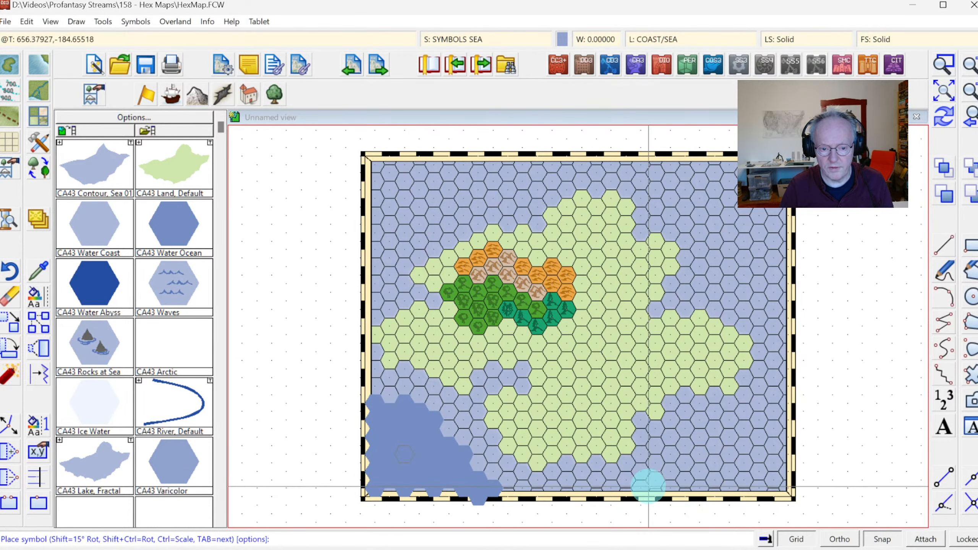
{"action": "left_click", "coordinate": [620, 493]}
{"action": "mouse_move", "coordinate": [620, 493]}
{"action": "left_mouse_down"}
{"action": "mouse_move", "coordinate": [660, 468]}
{"action": "mouse_move", "coordinate": [697, 465]}
{"action": "mouse_move", "coordinate": [718, 437]}
{"action": "mouse_move", "coordinate": [736, 440]}
{"action": "mouse_move", "coordinate": [787, 413]}
{"action": "mouse_move", "coordinate": [798, 444]}
{"action": "mouse_move", "coordinate": [793, 487]}
{"action": "mouse_move", "coordinate": [656, 484]}
{"action": "mouse_move", "coordinate": [728, 481]}
{"action": "mouse_move", "coordinate": [706, 493]}
{"action": "mouse_move", "coordinate": [651, 493]}
{"action": "mouse_move", "coordinate": [779, 492]}
{"action": "mouse_move", "coordinate": [714, 465]}
{"action": "mouse_move", "coordinate": [767, 456]}
{"action": "mouse_move", "coordinate": [784, 425]}
{"action": "left_mouse_up"}
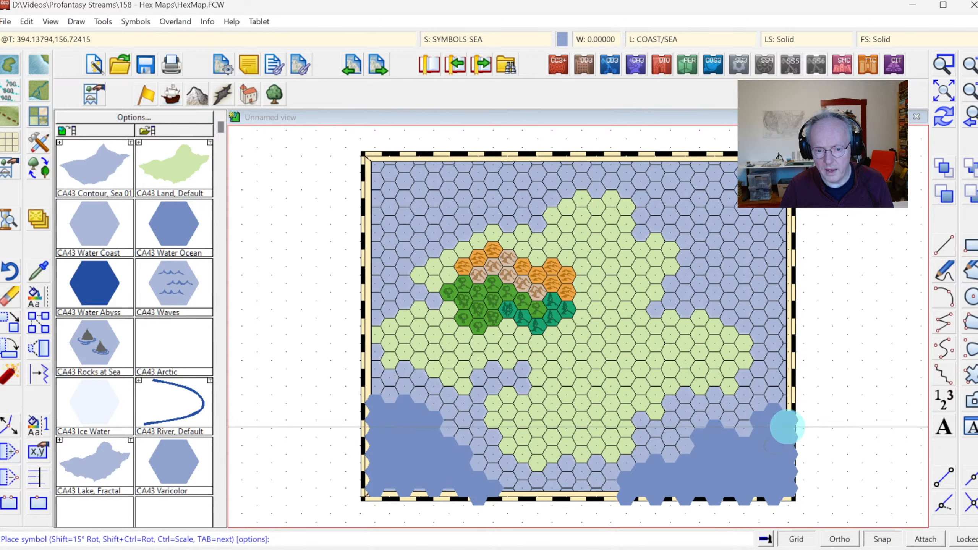
Add CA43 Water Ocean hexes along the northeastern edge and in the northwestern corner of the sea, and redraw the map
{"action": "mouse_move", "coordinate": [790, 332]}
{"action": "left_mouse_down"}
{"action": "mouse_move", "coordinate": [777, 285]}
{"action": "mouse_move", "coordinate": [788, 282]}
{"action": "mouse_move", "coordinate": [738, 275]}
{"action": "mouse_move", "coordinate": [739, 251]}
{"action": "mouse_move", "coordinate": [761, 235]}
{"action": "mouse_move", "coordinate": [739, 223]}
{"action": "mouse_move", "coordinate": [739, 199]}
{"action": "mouse_move", "coordinate": [661, 182]}
{"action": "mouse_move", "coordinate": [670, 160]}
{"action": "mouse_move", "coordinate": [694, 167]}
{"action": "mouse_move", "coordinate": [686, 172]}
{"action": "mouse_move", "coordinate": [730, 161]}
{"action": "mouse_move", "coordinate": [715, 176]}
{"action": "mouse_move", "coordinate": [773, 165]}
{"action": "mouse_move", "coordinate": [740, 160]}
{"action": "mouse_move", "coordinate": [781, 167]}
{"action": "mouse_move", "coordinate": [759, 211]}
{"action": "mouse_move", "coordinate": [785, 217]}
{"action": "mouse_move", "coordinate": [779, 224]}
{"action": "mouse_move", "coordinate": [796, 211]}
{"action": "mouse_move", "coordinate": [801, 267]}
{"action": "left_mouse_up"}
{"action": "mouse_move", "coordinate": [493, 160]}
{"action": "left_mouse_down"}
{"action": "mouse_move", "coordinate": [433, 184]}
{"action": "mouse_move", "coordinate": [419, 210]}
{"action": "mouse_move", "coordinate": [366, 241]}
{"action": "mouse_move", "coordinate": [381, 250]}
{"action": "mouse_move", "coordinate": [372, 164]}
{"action": "mouse_move", "coordinate": [406, 165]}
{"action": "mouse_move", "coordinate": [388, 213]}
{"action": "mouse_move", "coordinate": [432, 172]}
{"action": "mouse_move", "coordinate": [411, 170]}
{"action": "mouse_move", "coordinate": [454, 161]}
{"action": "mouse_move", "coordinate": [403, 160]}
{"action": "mouse_move", "coordinate": [478, 158]}
{"action": "left_mouse_up"}
{"action": "left_click", "coordinate": [944, 118]}
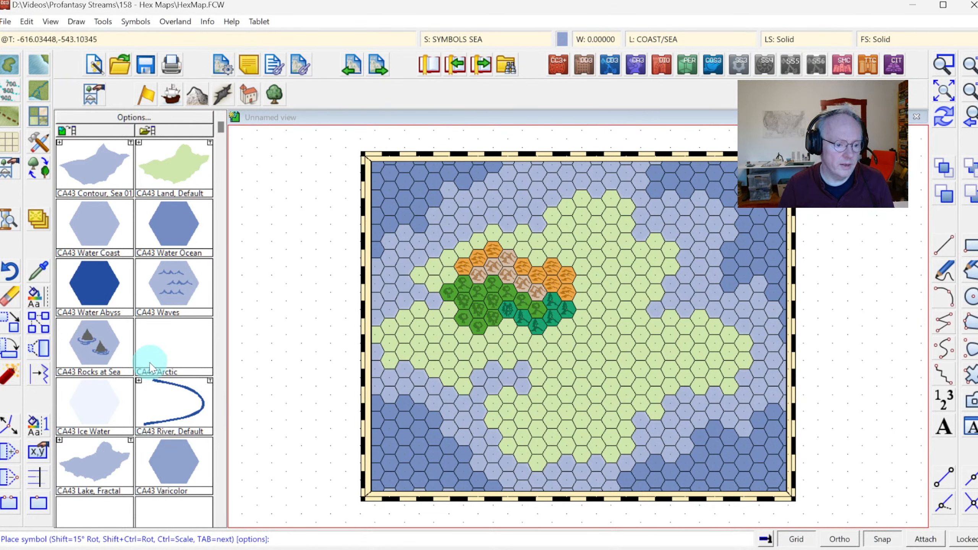
Try to place a small inland lake of CA43 Water Coast hexes in the middle of the landmass, and redraw the map
{"action": "left_click", "coordinate": [97, 228]}
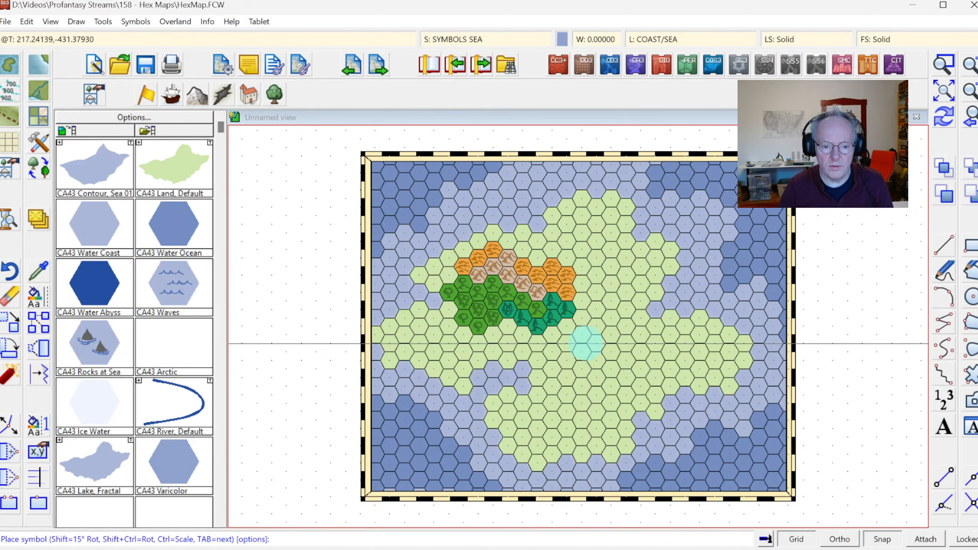
{"action": "left_click", "coordinate": [595, 342]}
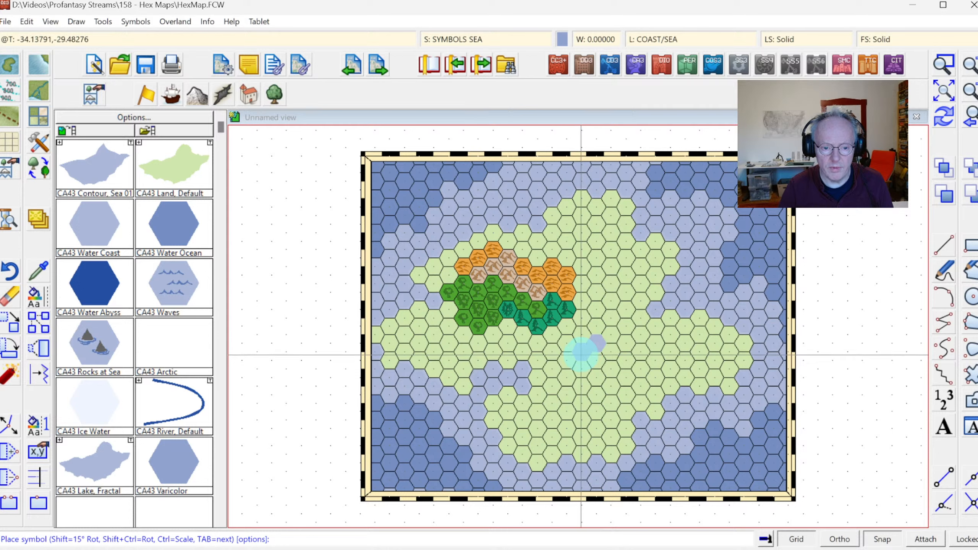
{"action": "left_click", "coordinate": [581, 354]}
{"action": "left_click", "coordinate": [568, 360]}
{"action": "left_click", "coordinate": [581, 368]}
{"action": "left_click", "coordinate": [598, 360]}
{"action": "left_click", "coordinate": [613, 353]}
{"action": "left_click", "coordinate": [627, 360]}
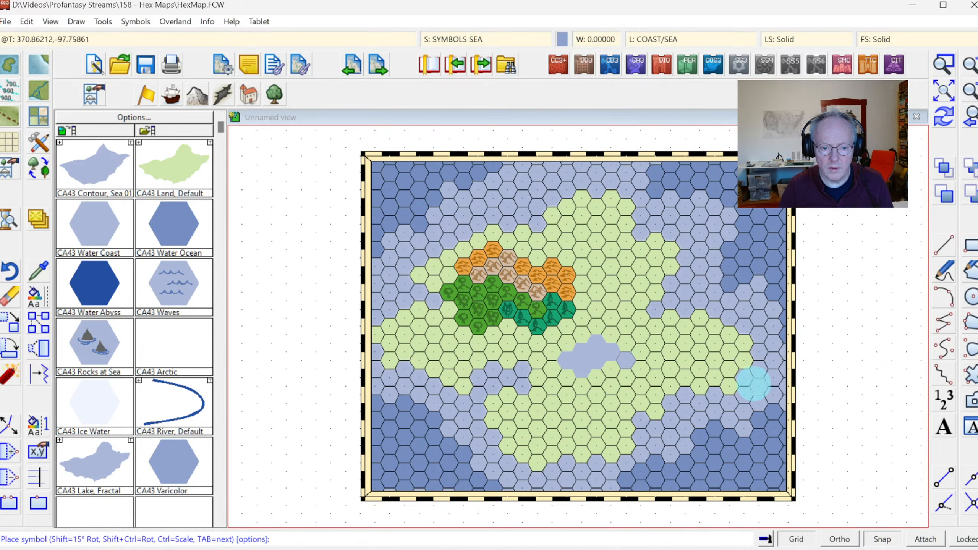
{"action": "left_click", "coordinate": [567, 327]}
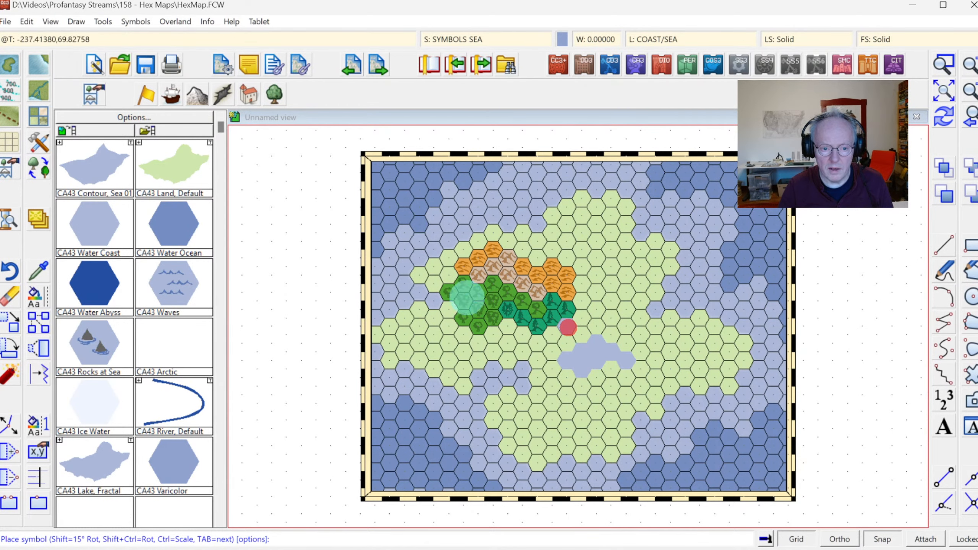
{"action": "left_click", "coordinate": [944, 113]}
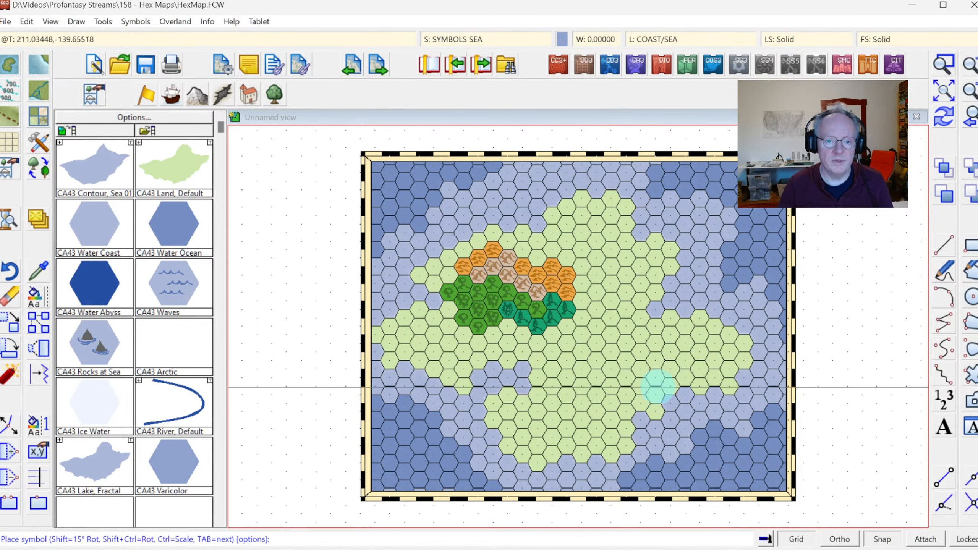
Make VEGETATION the current layer, place a small lake of CA43 Water Coast hexes southeast of the forest hills, and redraw the map
{"action": "left_click", "coordinate": [652, 38]}
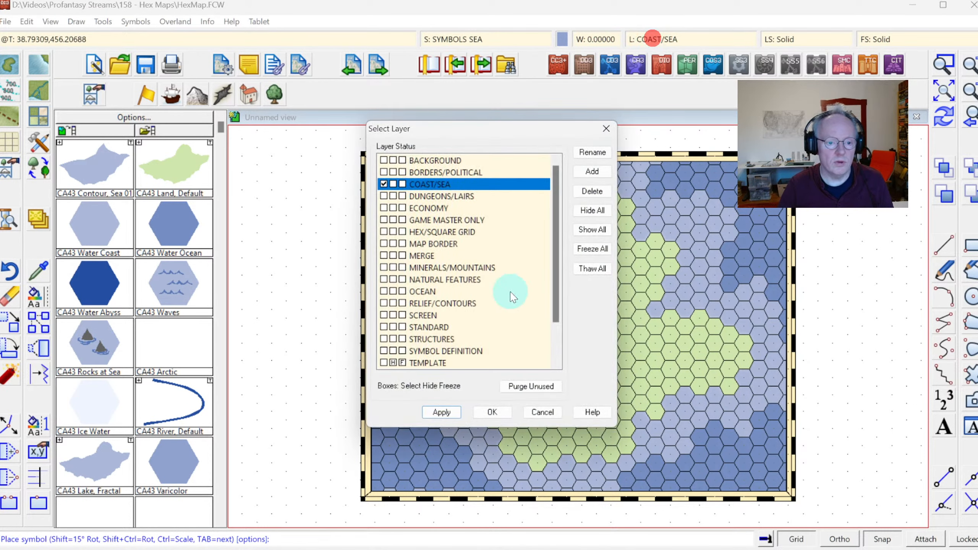
{"action": "scroll", "coordinate": [403, 346], "scroll_direction": "down", "scroll_amount": 2}
{"action": "left_click", "coordinate": [384, 352]}
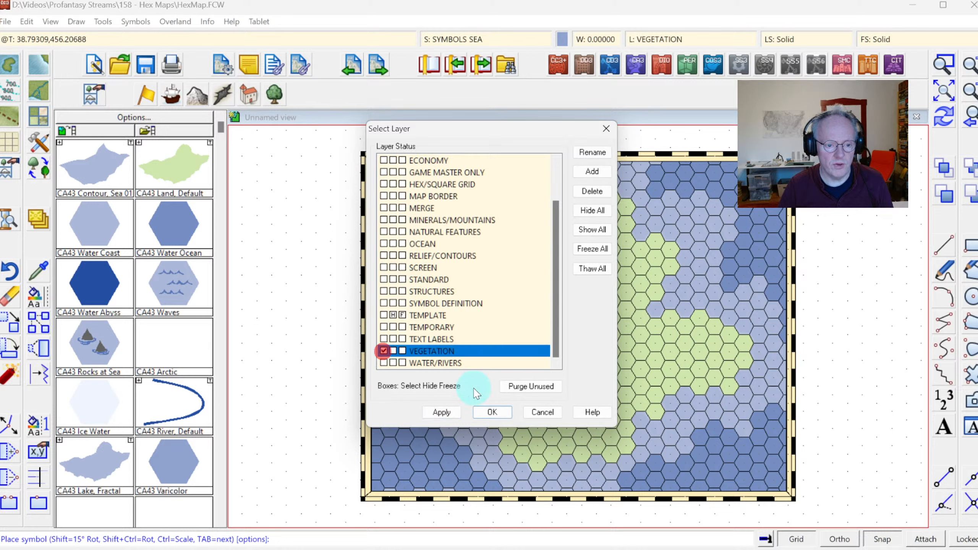
{"action": "left_click", "coordinate": [491, 411]}
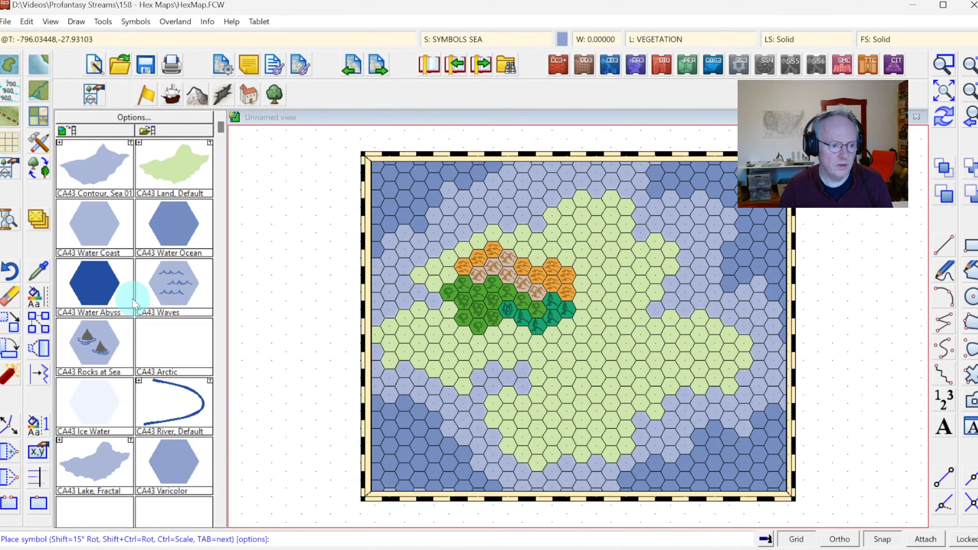
{"action": "left_click", "coordinate": [90, 233]}
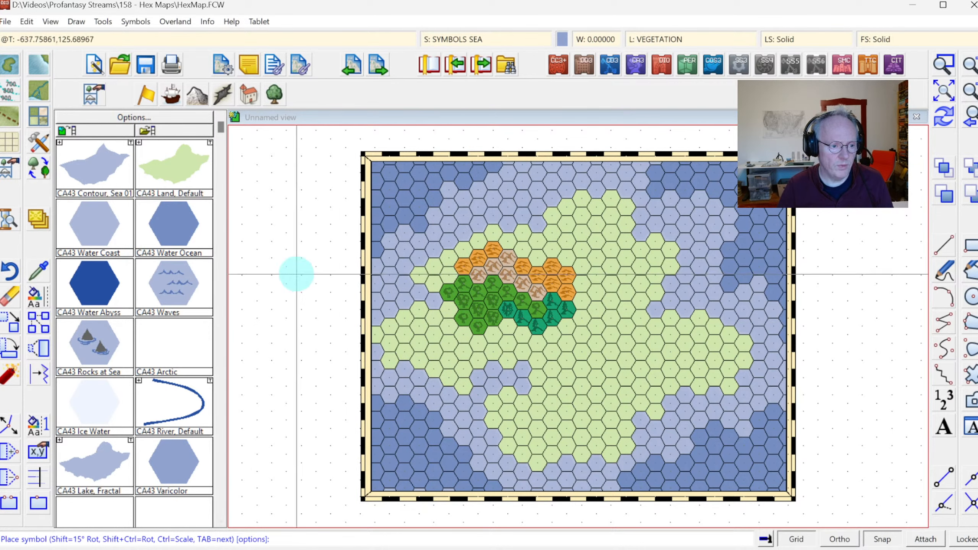
{"action": "mouse_move", "coordinate": [579, 351]}
{"action": "left_mouse_down"}
{"action": "mouse_move", "coordinate": [580, 340]}
{"action": "mouse_move", "coordinate": [610, 330]}
{"action": "left_mouse_up"}
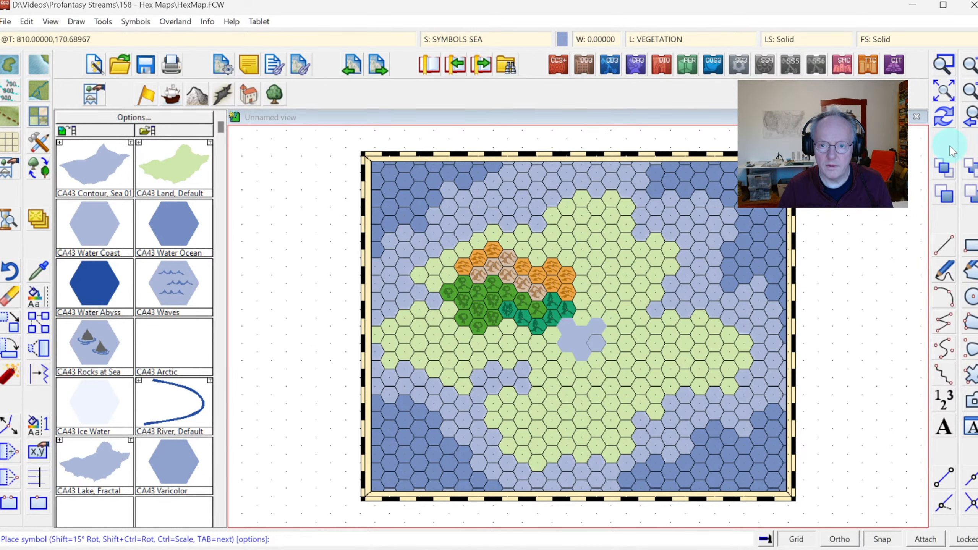
{"action": "left_click", "coordinate": [948, 120]}
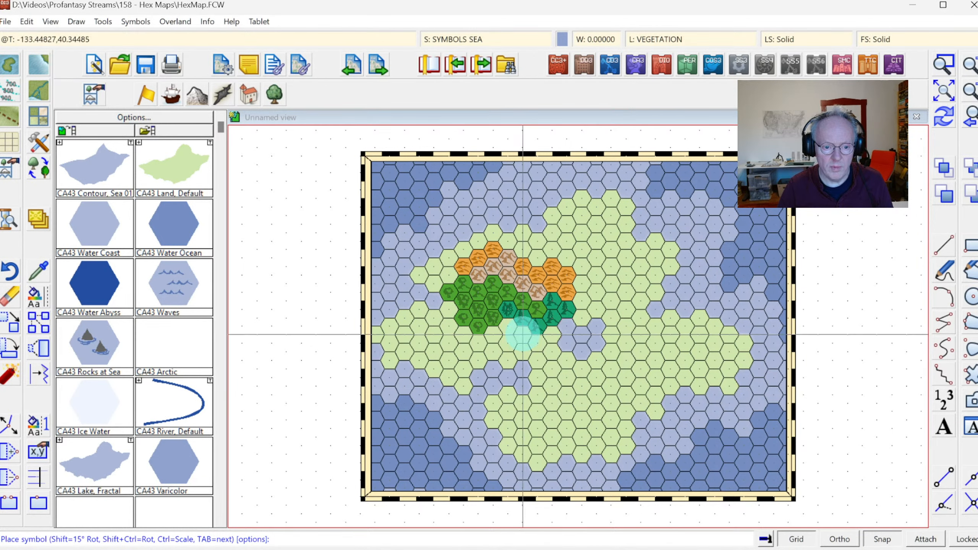
{"action": "left_click", "coordinate": [507, 327]}
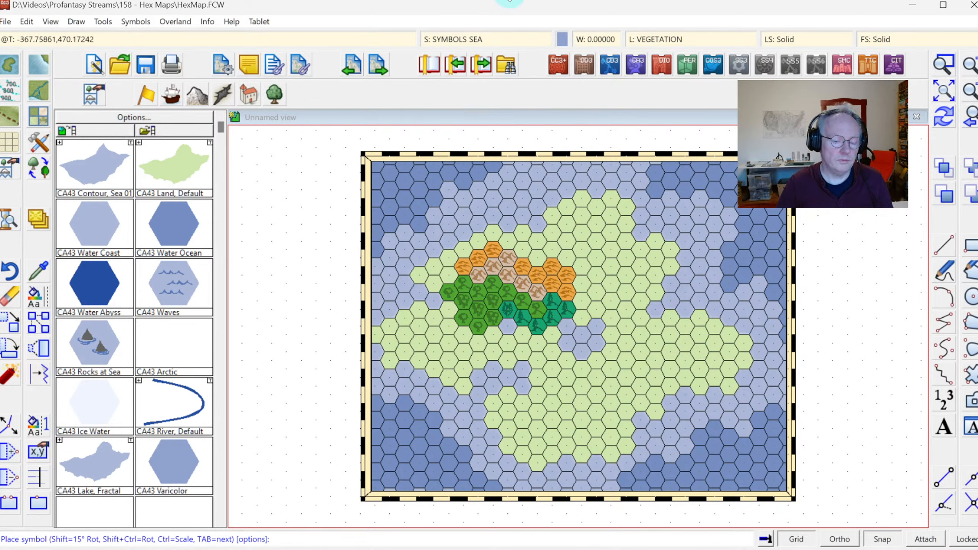
{"action": "left_click", "coordinate": [944, 64]}
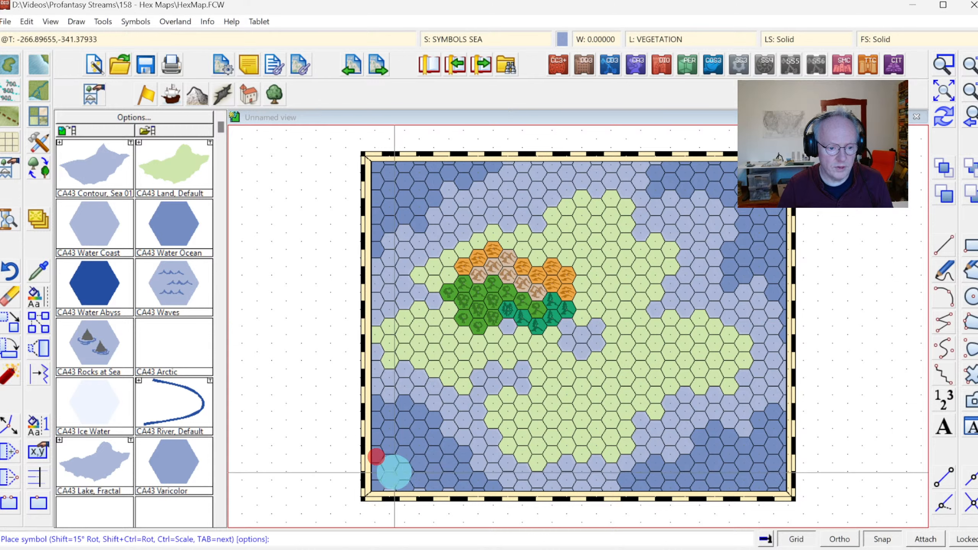
{"action": "left_click", "coordinate": [669, 39]}
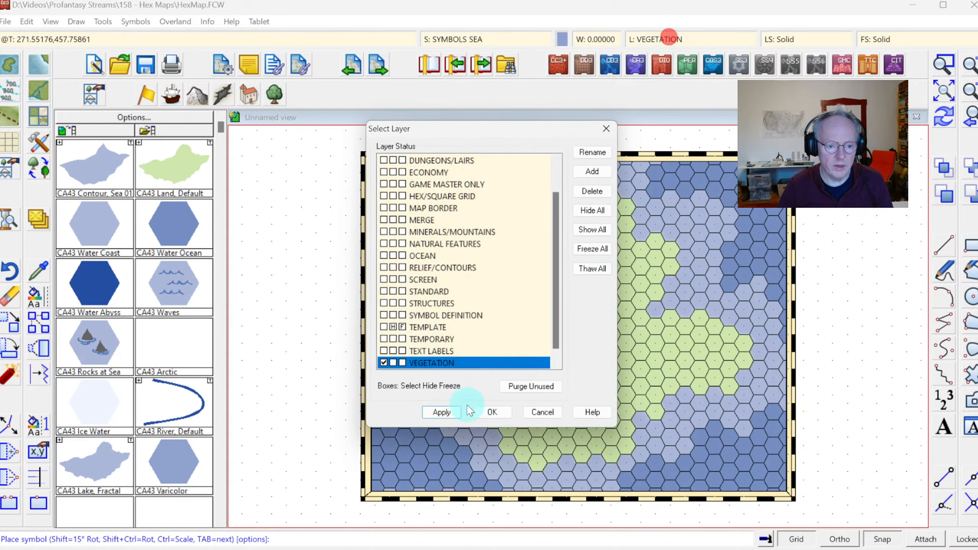
{"action": "scroll", "coordinate": [403, 339], "scroll_direction": "down", "scroll_amount": 1}
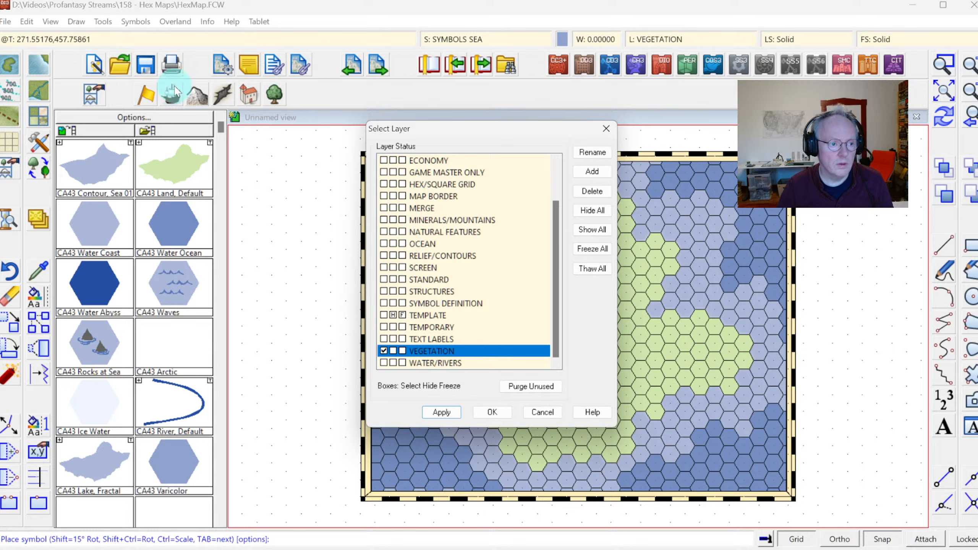
{"action": "key", "text": "Escape"}
Reload the sea symbols to return to the COAST/SEA layer and fill the map's southwestern corner with CA43 Water Abyss hexes
{"action": "left_click", "coordinate": [169, 97]}
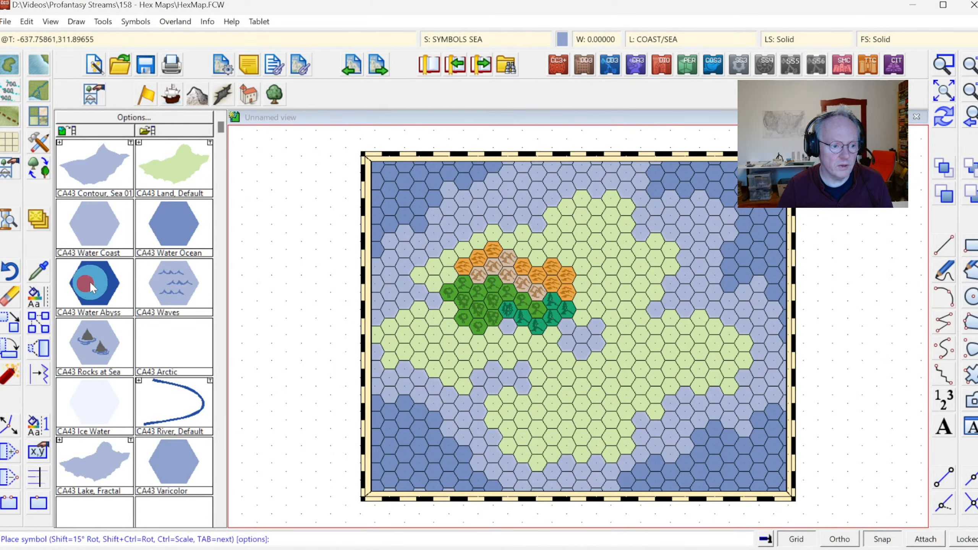
{"action": "left_click", "coordinate": [377, 462]}
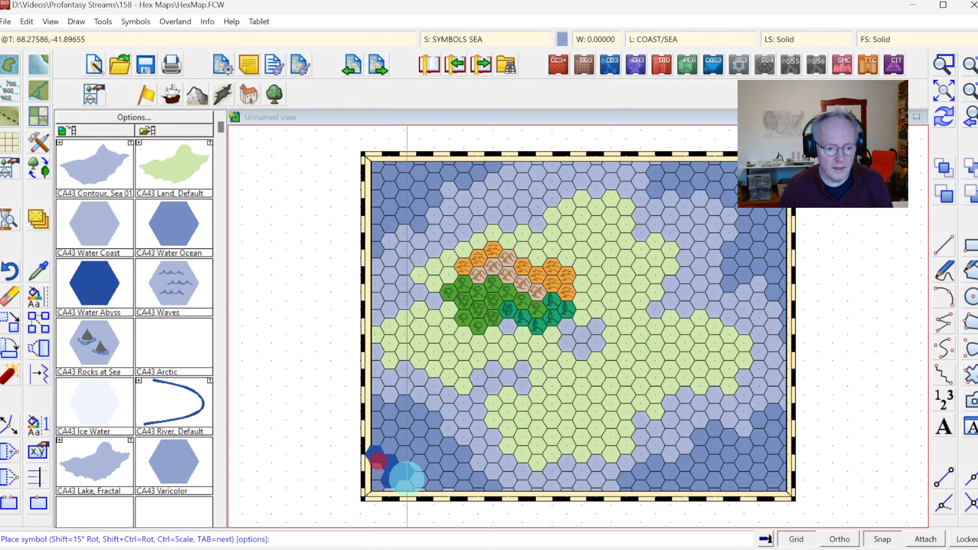
{"action": "left_click", "coordinate": [406, 476]}
{"action": "left_click", "coordinate": [419, 483]}
{"action": "left_click", "coordinate": [420, 495]}
{"action": "left_click", "coordinate": [406, 493]}
{"action": "left_click", "coordinate": [391, 498]}
{"action": "left_click", "coordinate": [376, 488]}
{"action": "left_click", "coordinate": [374, 473]}
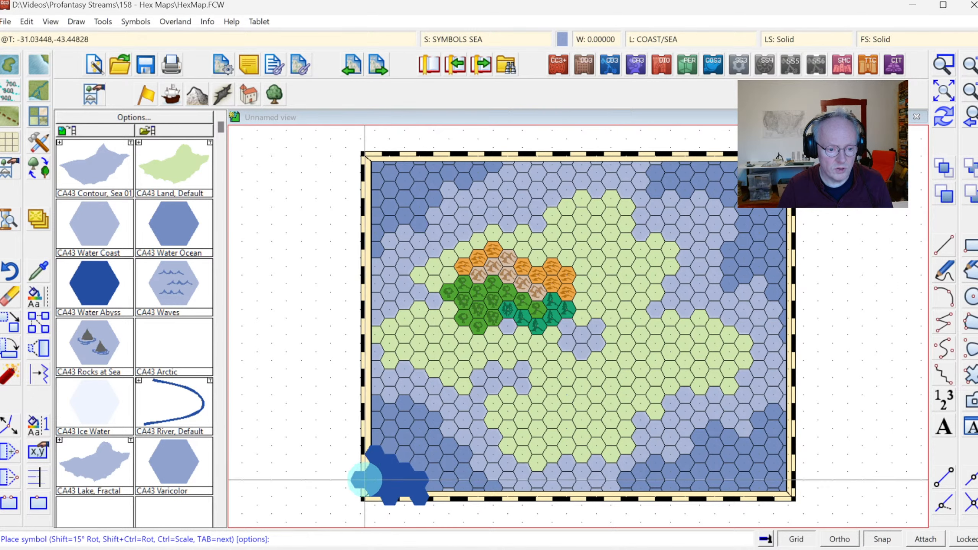
Fill the southeastern, northeastern and northwestern corners with CA43 Water Abyss hexes, and redraw the map
{"action": "mouse_move", "coordinate": [736, 486]}
{"action": "left_mouse_down"}
{"action": "mouse_move", "coordinate": [775, 483]}
{"action": "mouse_move", "coordinate": [786, 465]}
{"action": "mouse_move", "coordinate": [746, 485]}
{"action": "mouse_move", "coordinate": [761, 494]}
{"action": "mouse_move", "coordinate": [797, 489]}
{"action": "left_mouse_up"}
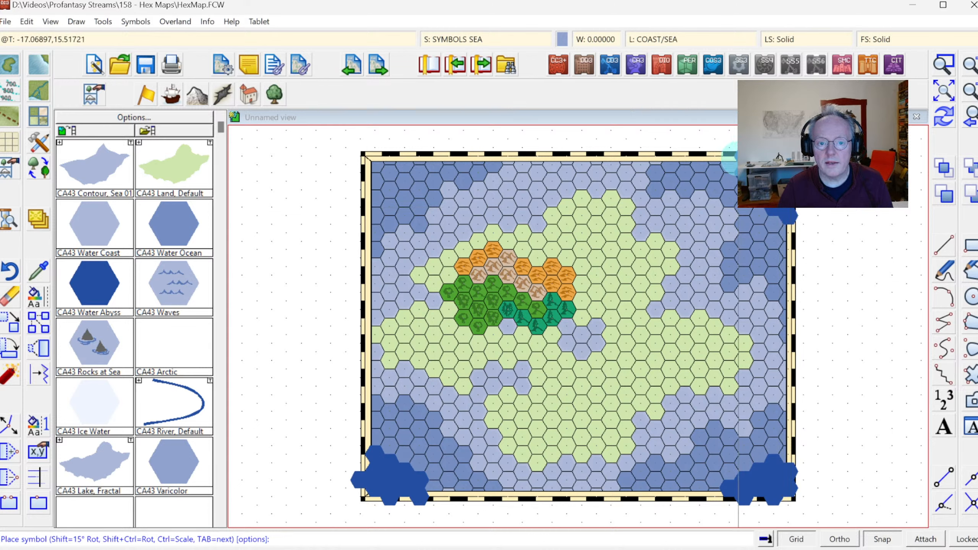
{"action": "left_click", "coordinate": [730, 156]}
{"action": "left_click", "coordinate": [417, 160]}
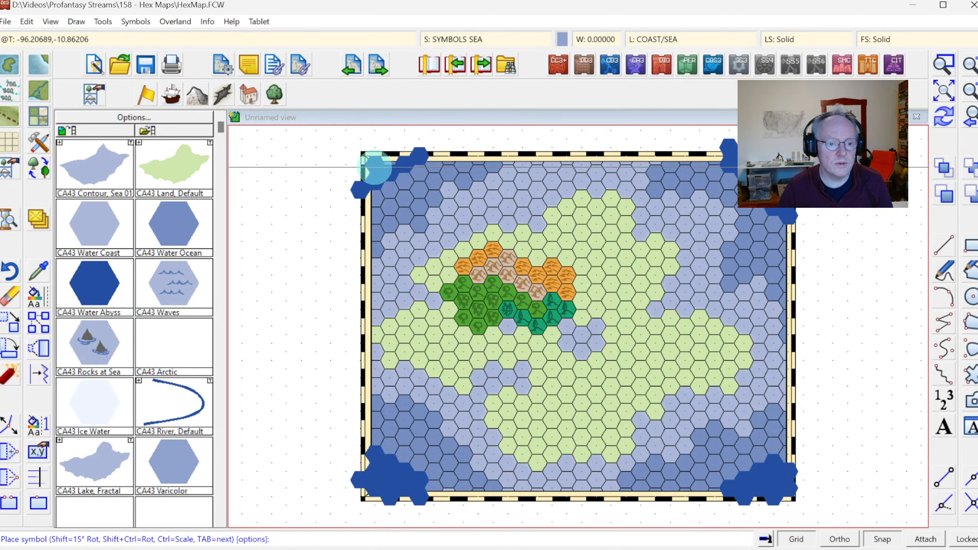
{"action": "left_click", "coordinate": [943, 117]}
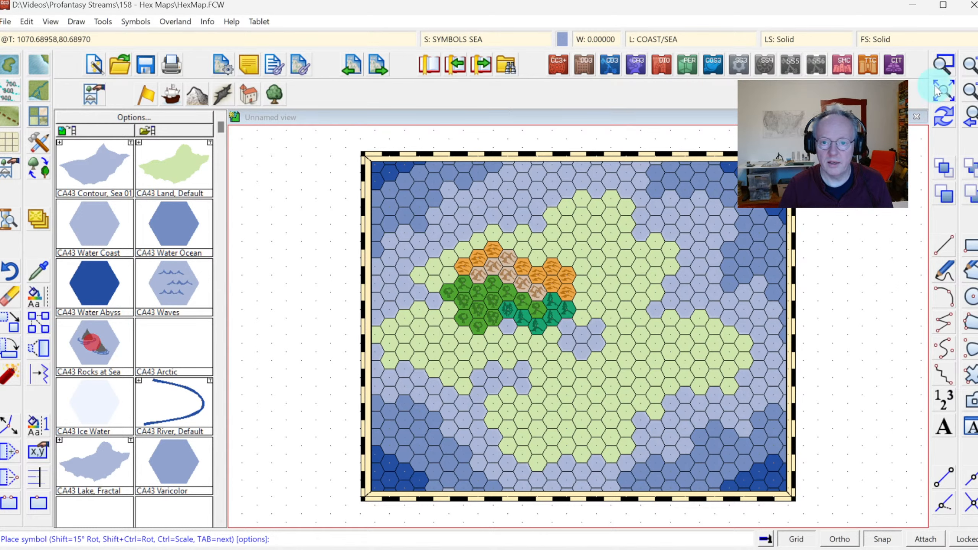
Place a CA43 Rocks at Sea hex off the southwestern coast and a CA43 Waves hex directly north of it
{"action": "left_click", "coordinate": [373, 323]}
{"action": "left_click", "coordinate": [548, 493]}
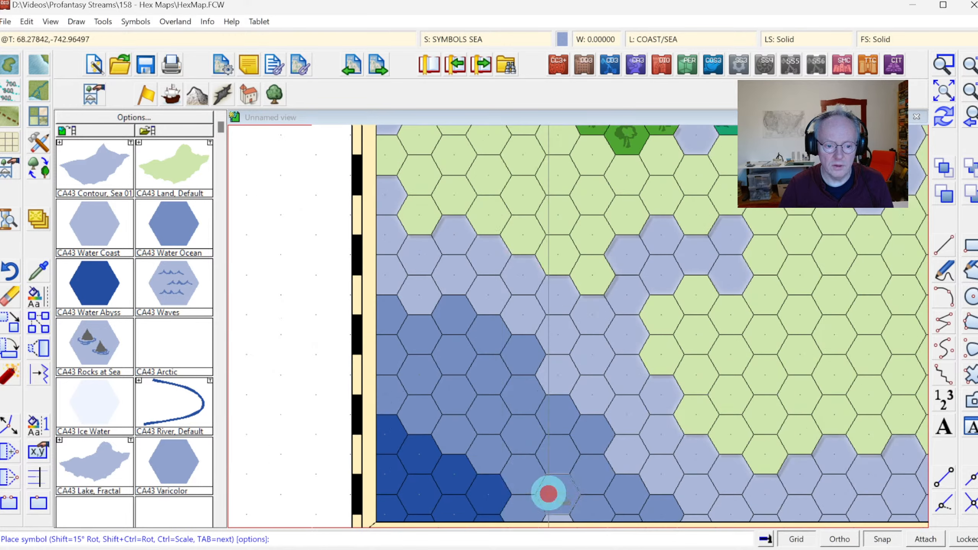
{"action": "left_click", "coordinate": [497, 332]}
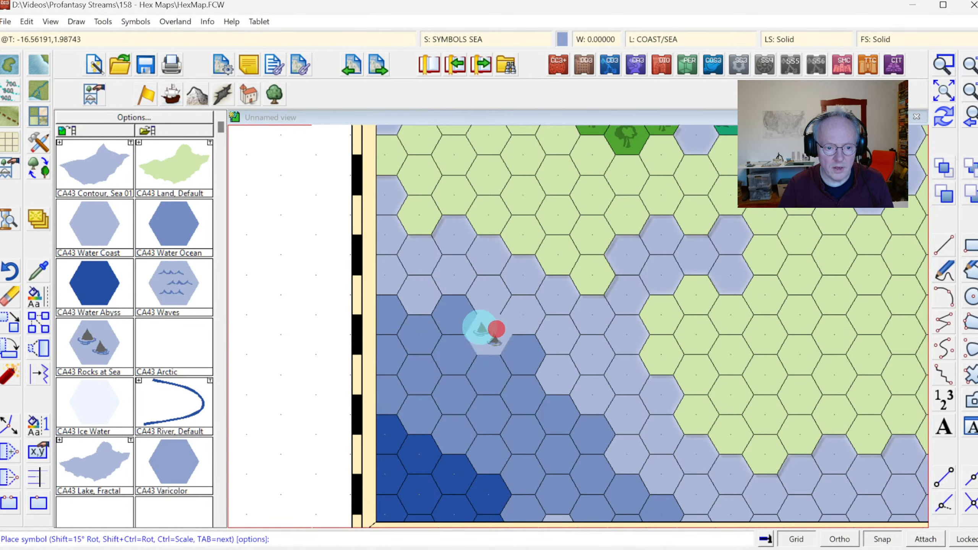
{"action": "left_click", "coordinate": [183, 278]}
{"action": "left_click", "coordinate": [484, 297]}
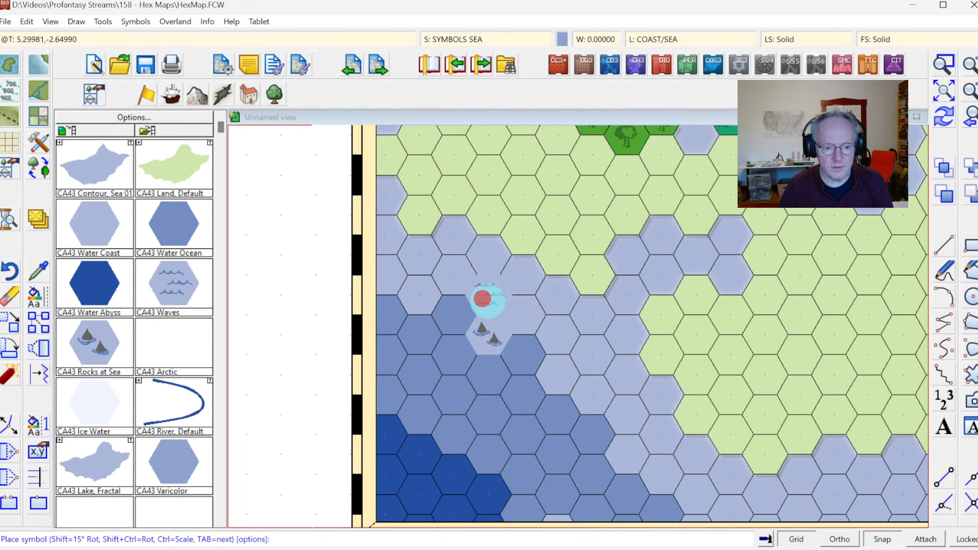
Place four more CA43 Waves hexes in the coastal waters off the southwestern and southern coast
{"action": "left_click", "coordinate": [515, 315]}
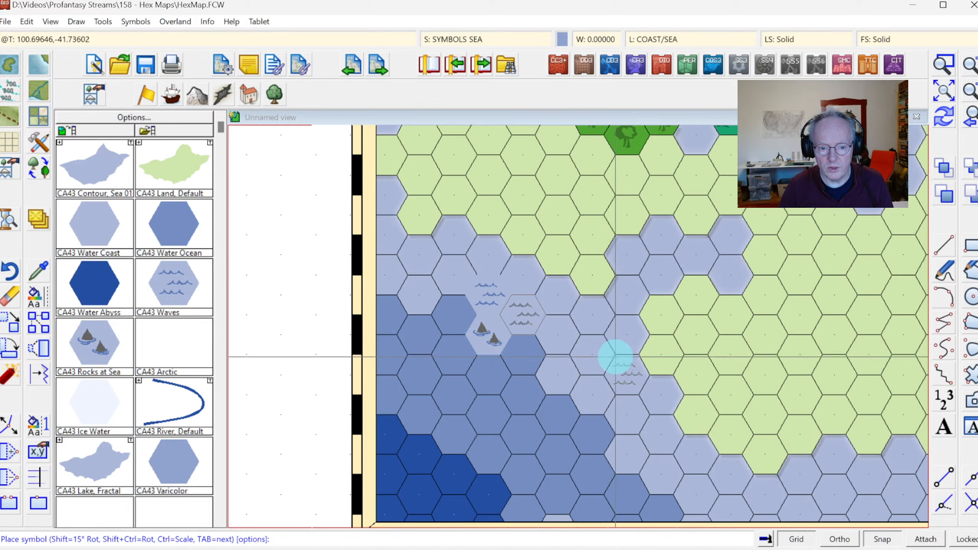
{"action": "left_click", "coordinate": [596, 353]}
{"action": "left_click", "coordinate": [659, 464]}
{"action": "left_click", "coordinate": [702, 488]}
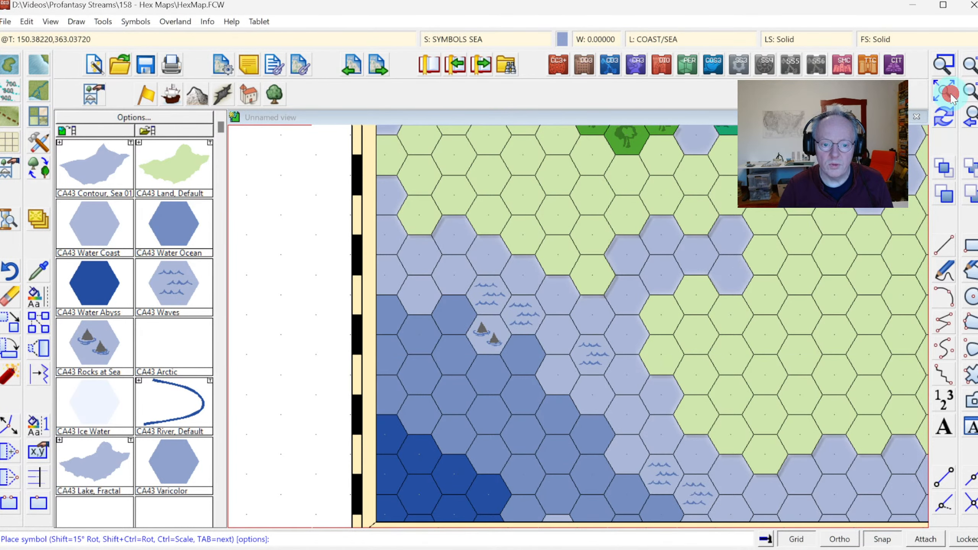
Place a CA43 Rocks at Sea hex off the northwestern coast and a CA43 Waves hex directly northeast of it
{"action": "left_click", "coordinate": [948, 92]}
{"action": "left_click", "coordinate": [947, 65]}
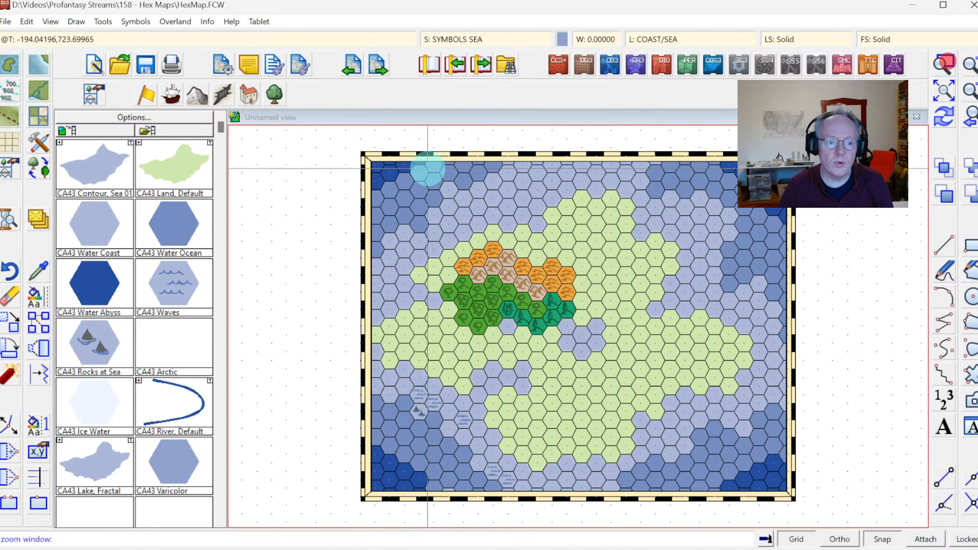
{"action": "left_click", "coordinate": [355, 157]}
{"action": "left_click", "coordinate": [601, 299]}
{"action": "left_click", "coordinate": [109, 331]}
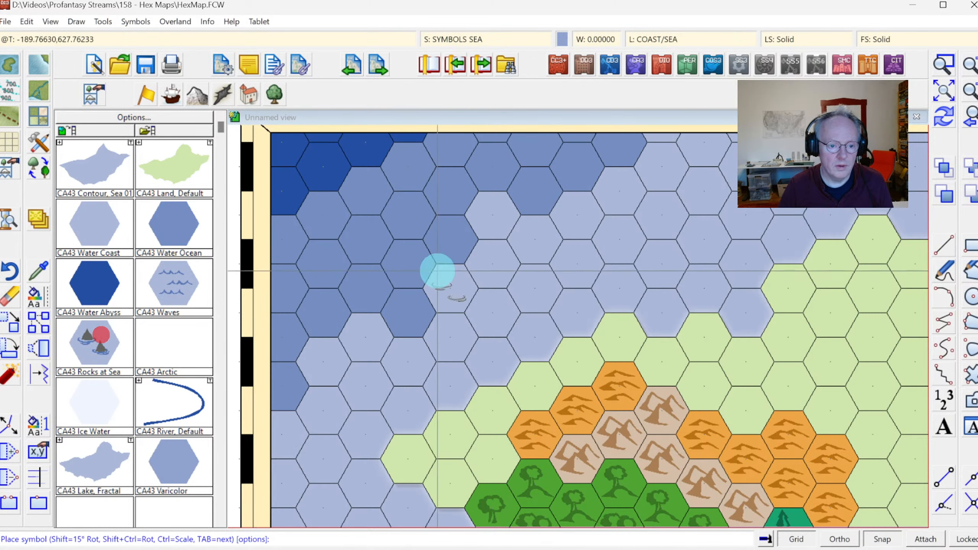
{"action": "left_click", "coordinate": [439, 275]}
{"action": "left_click", "coordinate": [175, 287]}
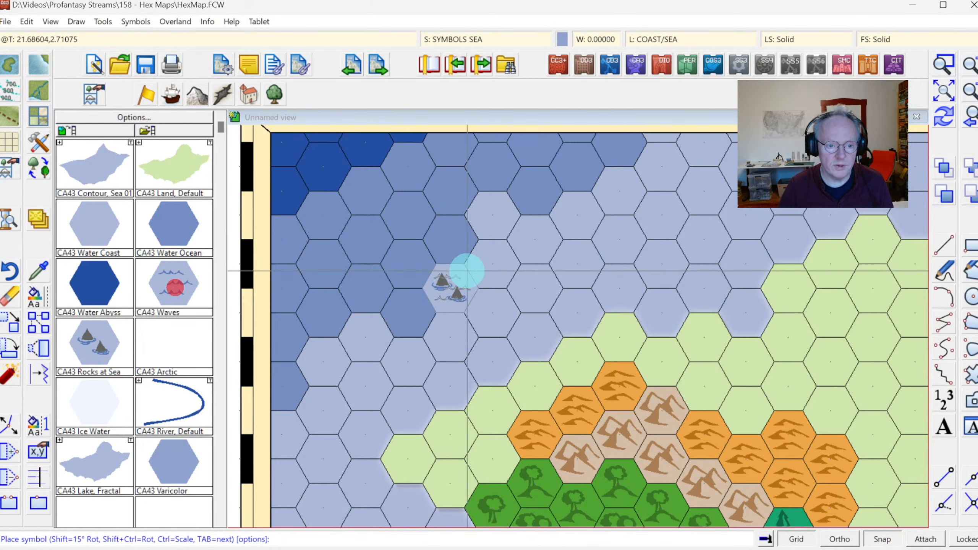
{"action": "left_click", "coordinate": [492, 262]}
Place a band of CA43 Ice Water hexes along the middle of the map's northern edge
{"action": "left_click", "coordinate": [940, 92]}
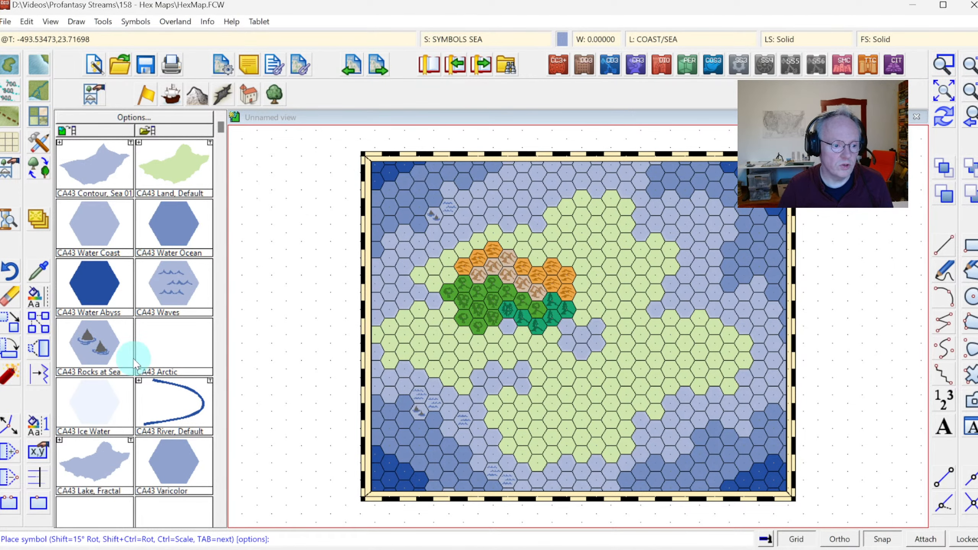
{"action": "left_click", "coordinate": [91, 405]}
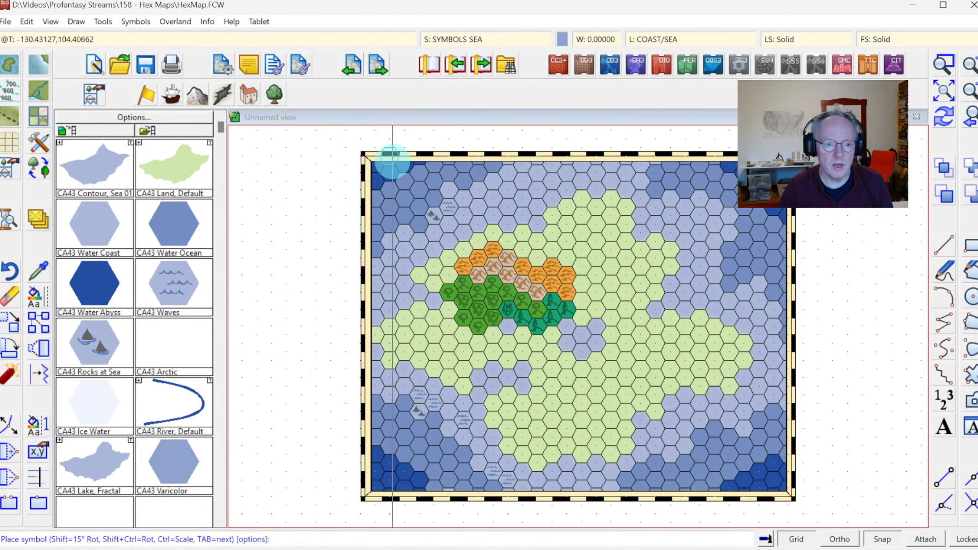
{"action": "left_click", "coordinate": [461, 166]}
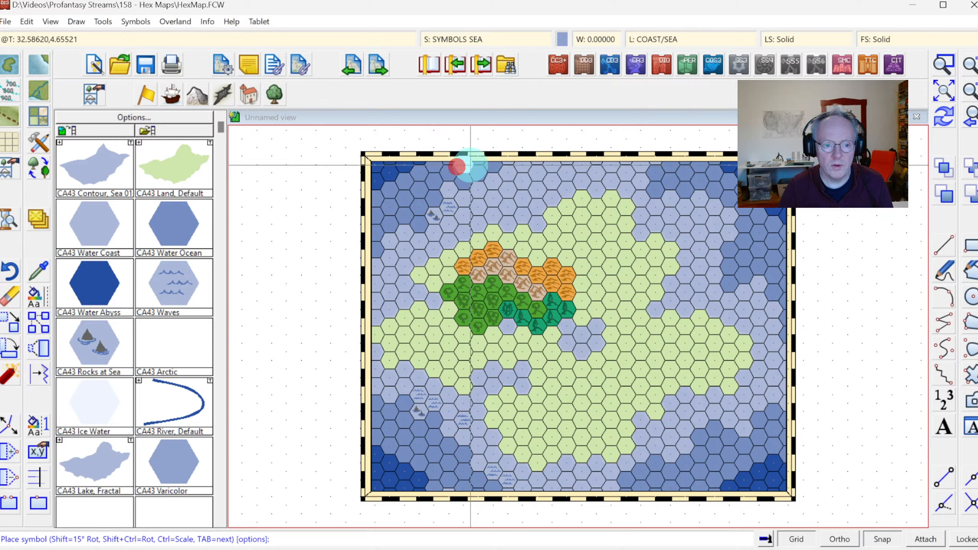
{"action": "left_click", "coordinate": [482, 177]}
{"action": "left_click", "coordinate": [482, 161]}
{"action": "left_click", "coordinate": [495, 168]}
{"action": "left_click", "coordinate": [508, 172]}
{"action": "left_click", "coordinate": [512, 159]}
{"action": "left_click", "coordinate": [525, 163]}
{"action": "left_click", "coordinate": [540, 172]}
{"action": "left_click", "coordinate": [562, 159]}
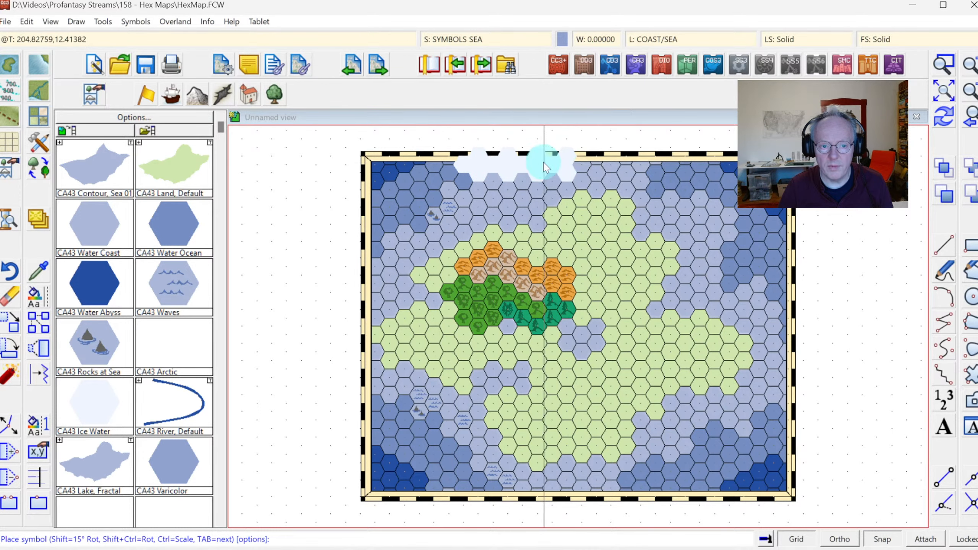
{"action": "left_click", "coordinate": [578, 161]}
Add CA43 Ice Water hexes at the northwestern corner and along the northeastern part of the northern edge, and redraw the map
{"action": "left_click", "coordinate": [390, 157]}
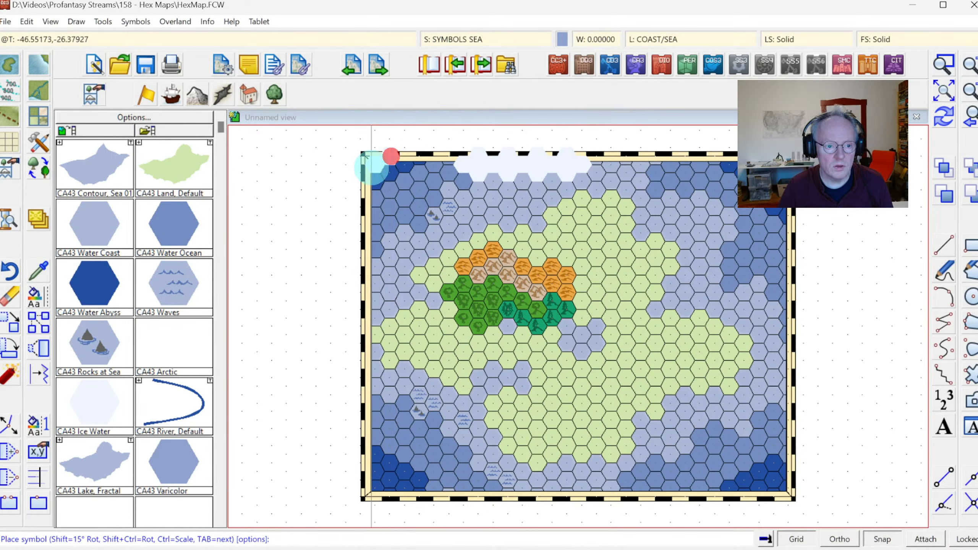
{"action": "left_click", "coordinate": [363, 171]}
{"action": "left_click", "coordinate": [686, 160]}
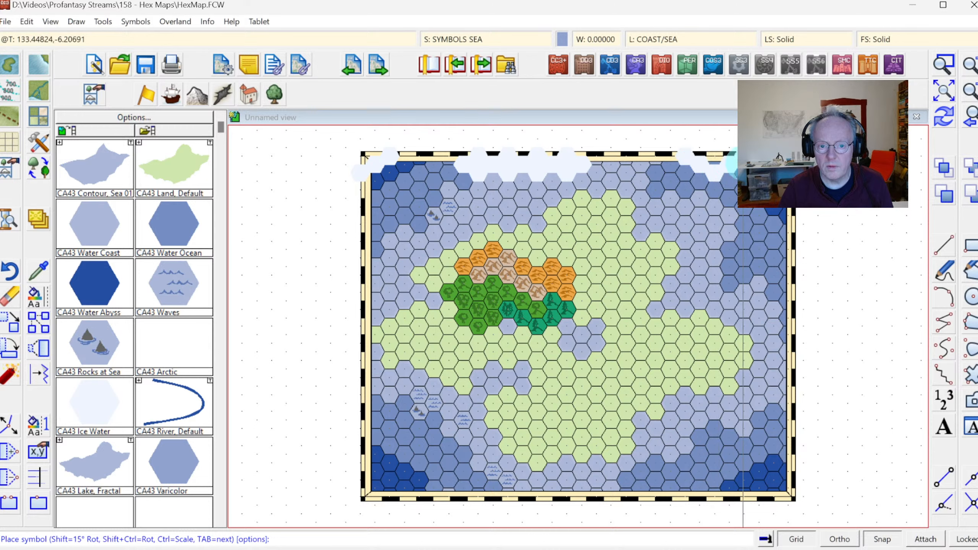
{"action": "left_click", "coordinate": [743, 163]}
{"action": "left_click", "coordinate": [699, 156]}
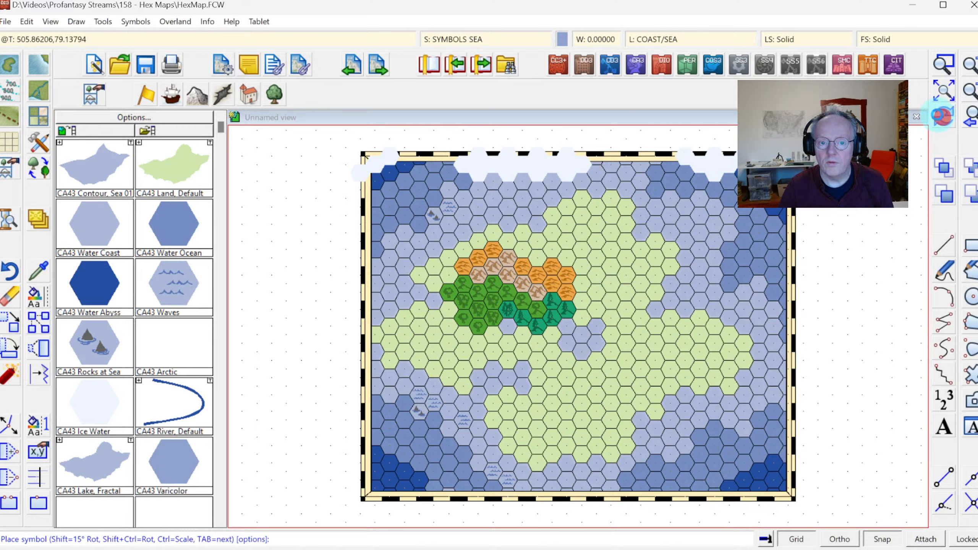
{"action": "left_click", "coordinate": [71, 252]}
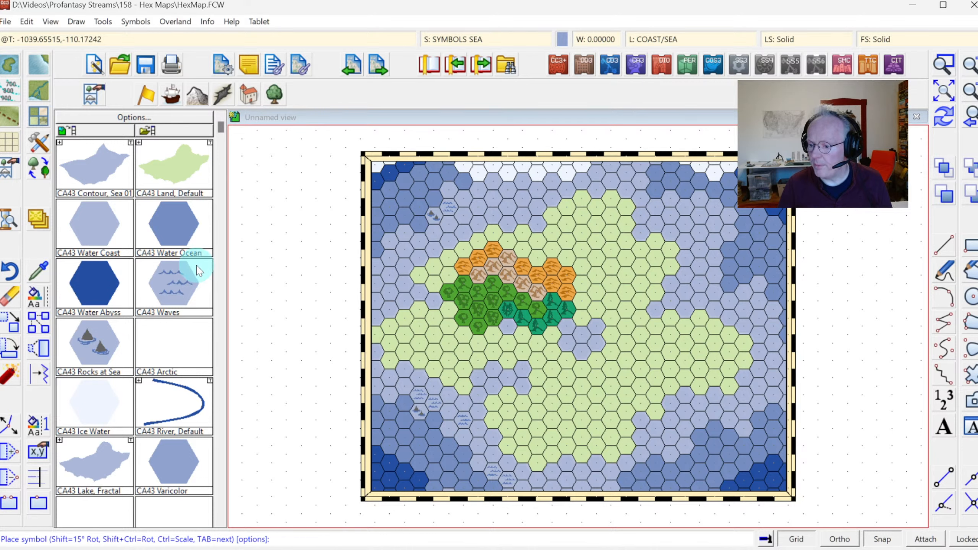
{"action": "left_click", "coordinate": [908, 311]}
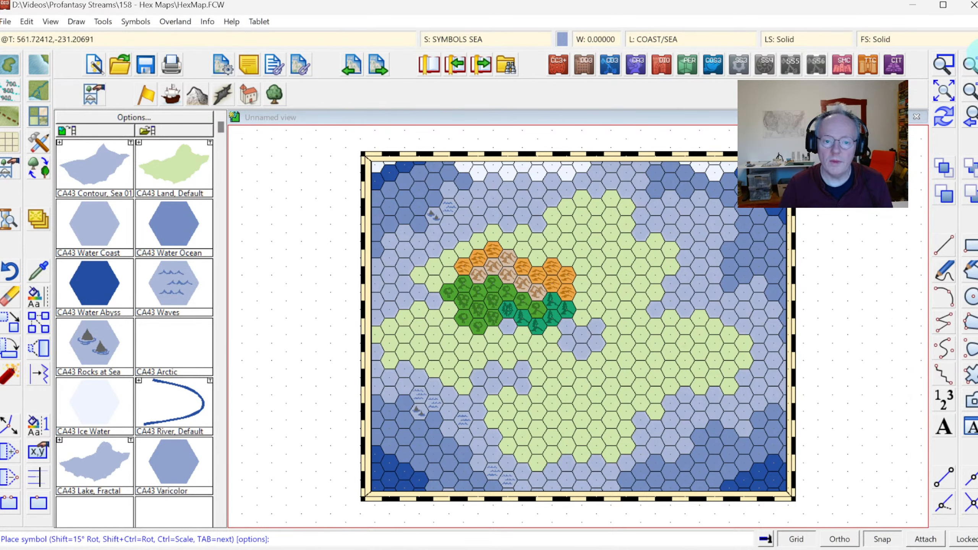
Load the mountain symbols and place a cluster of four CA43 Badlands hexes in the southern part of the land
{"action": "left_click", "coordinate": [955, 69]}
{"action": "left_click", "coordinate": [394, 234]}
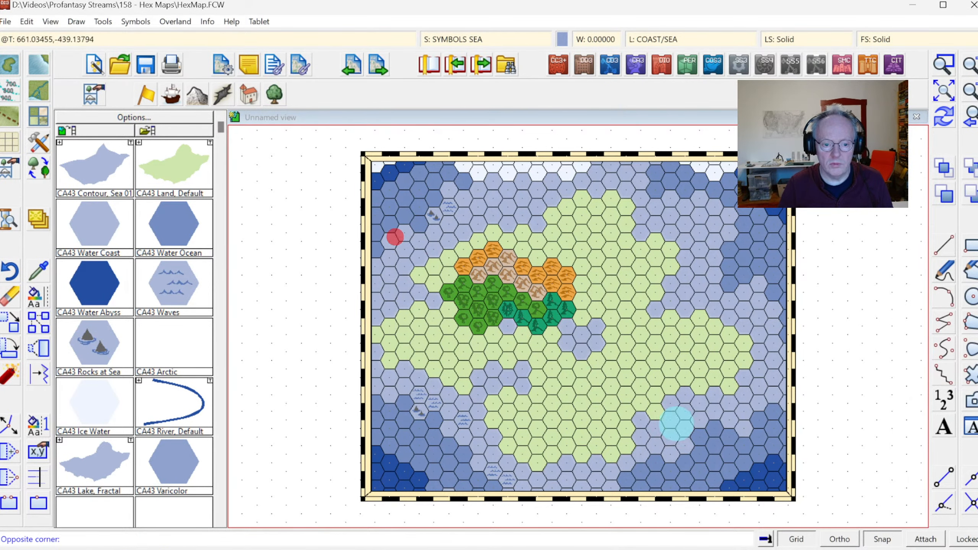
{"action": "left_click", "coordinate": [720, 450]}
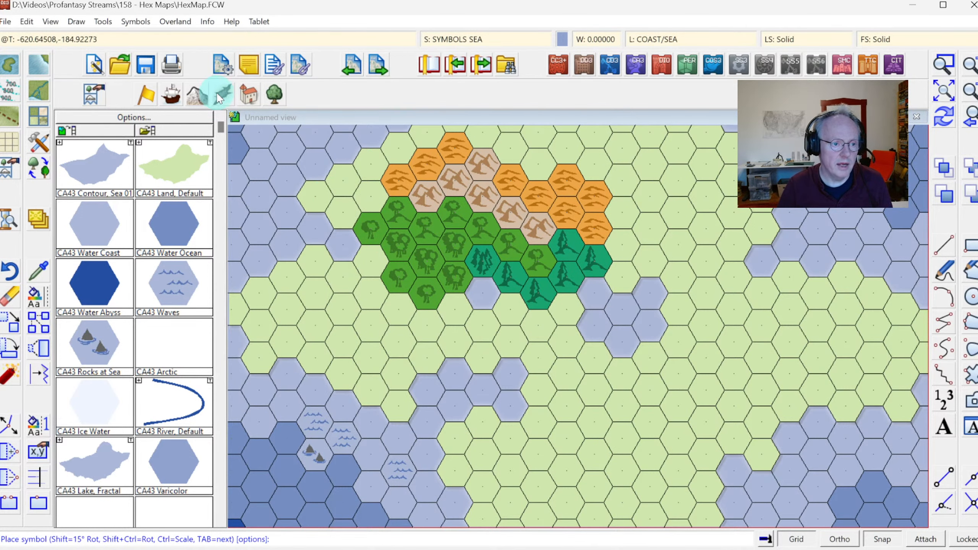
{"action": "left_click", "coordinate": [199, 97]}
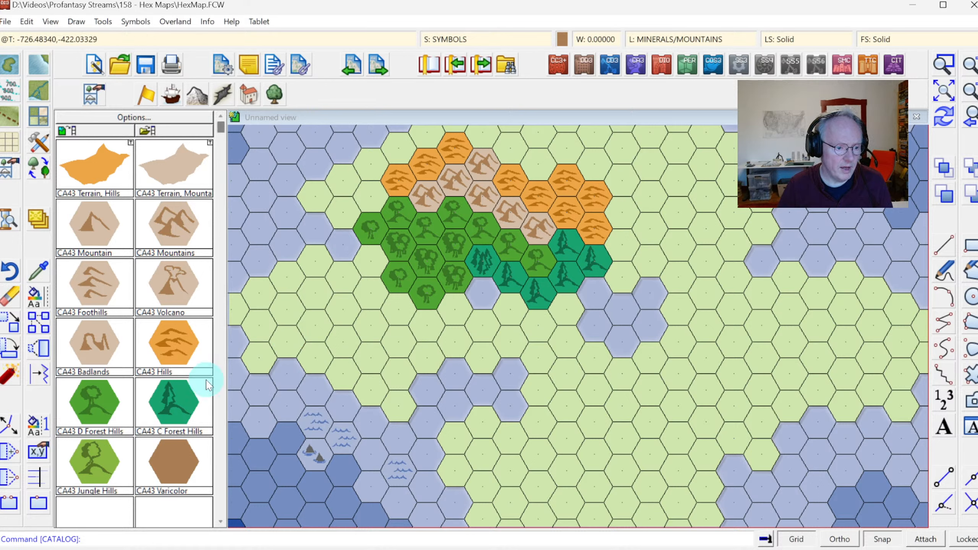
{"action": "left_click", "coordinate": [101, 371]}
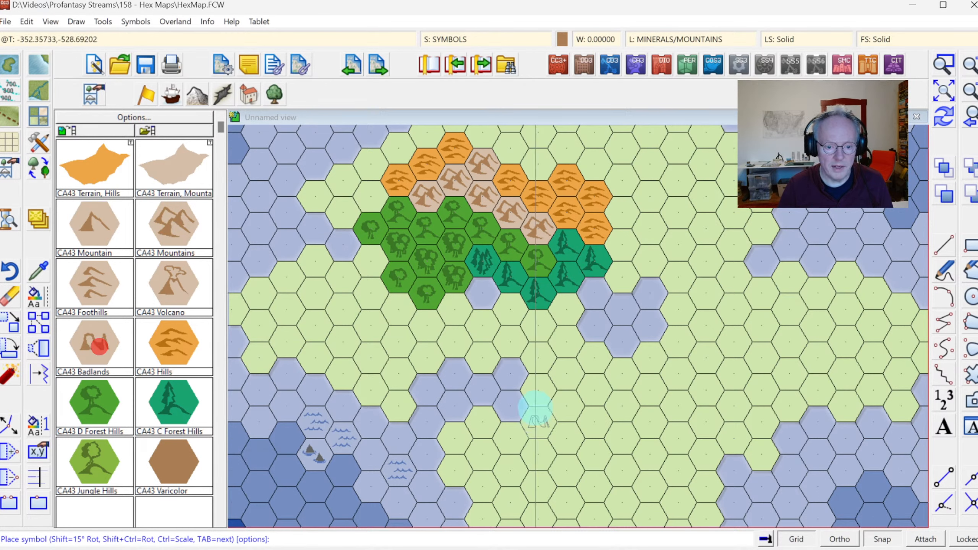
{"action": "left_click", "coordinate": [566, 471]}
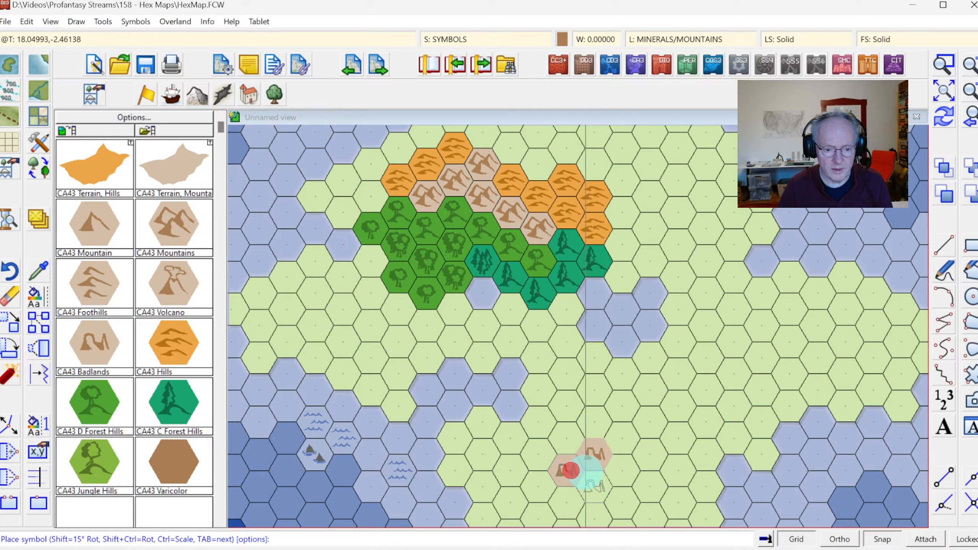
{"action": "left_click", "coordinate": [596, 455]}
{"action": "left_click", "coordinate": [595, 486]}
{"action": "left_click", "coordinate": [626, 473]}
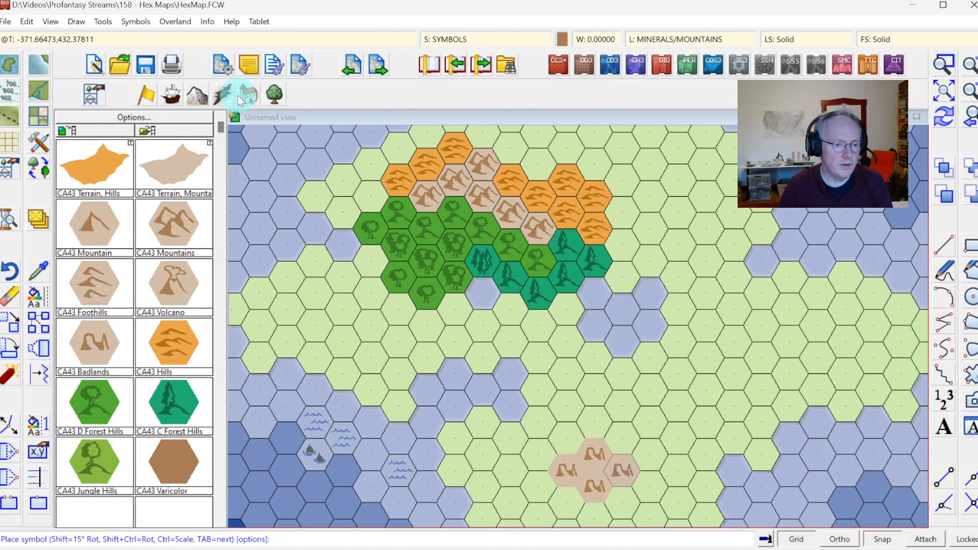
Load the natural feature symbols and place CA43 Desert Dunes hexes around the southern side of the badlands
{"action": "left_click", "coordinate": [223, 91]}
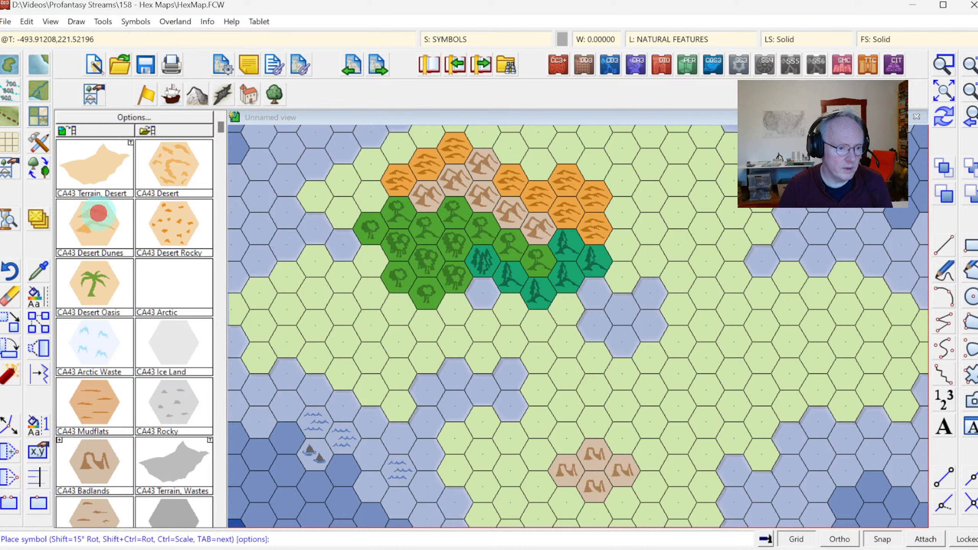
{"action": "left_click", "coordinate": [944, 91]}
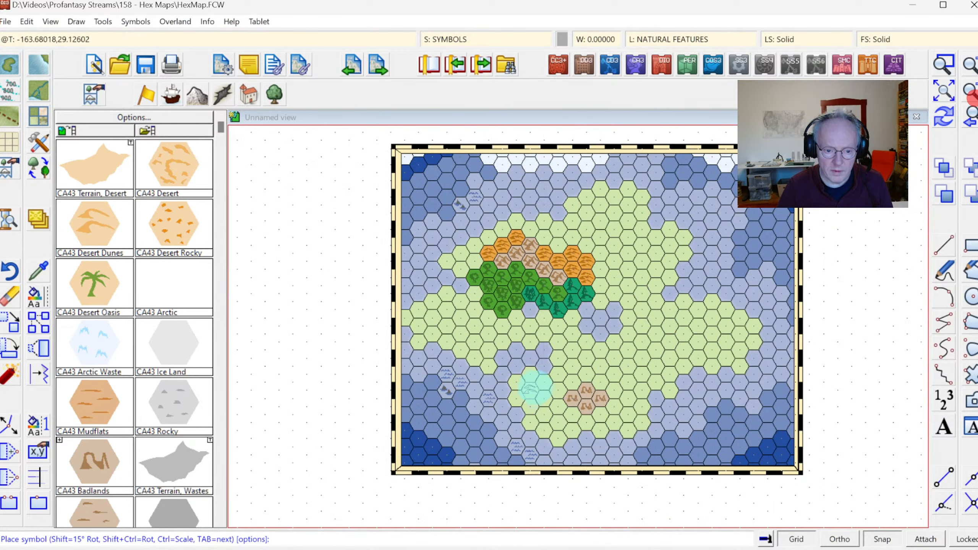
{"action": "left_click", "coordinate": [555, 402]}
{"action": "left_click", "coordinate": [576, 413]}
{"action": "left_click", "coordinate": [587, 424]}
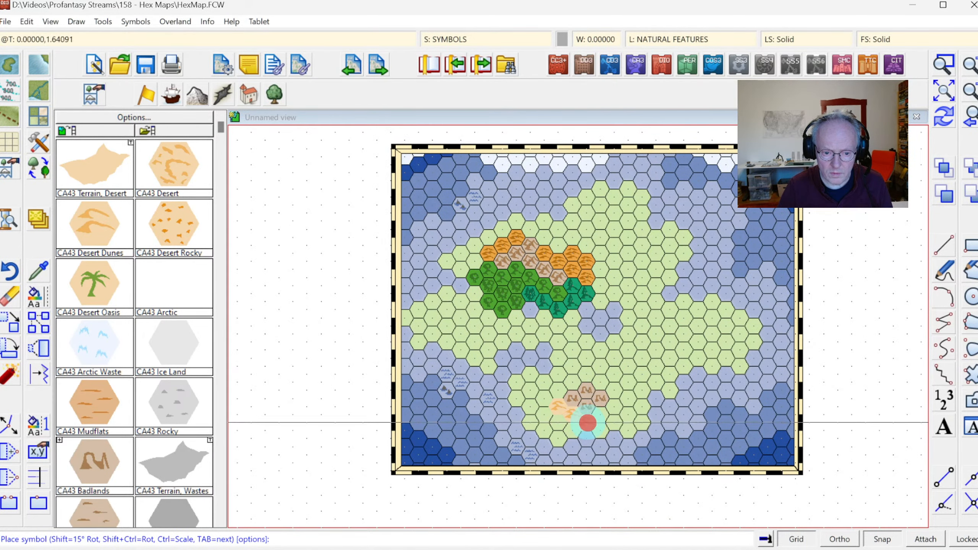
{"action": "left_click", "coordinate": [601, 413]}
{"action": "left_click", "coordinate": [615, 405]}
{"action": "left_click", "coordinate": [629, 398]}
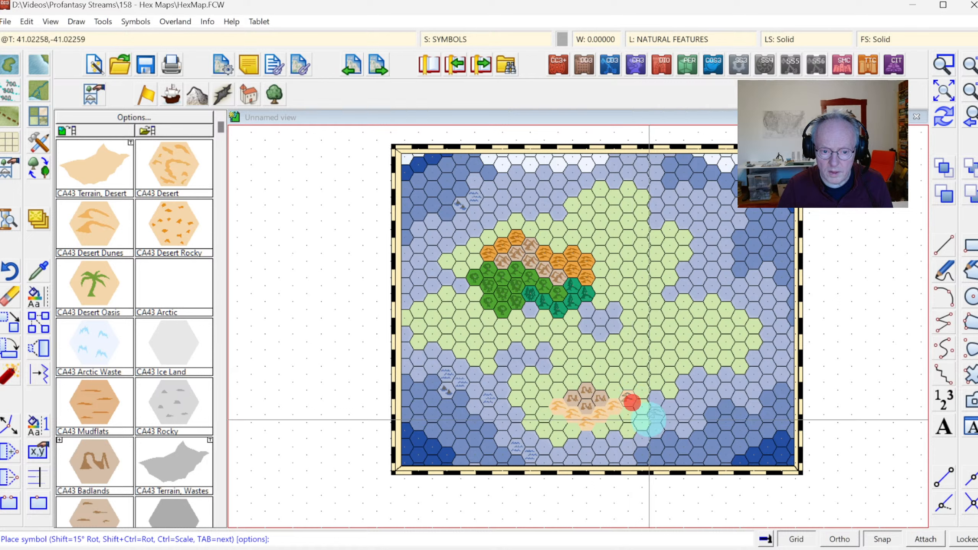
{"action": "left_click", "coordinate": [545, 412]}
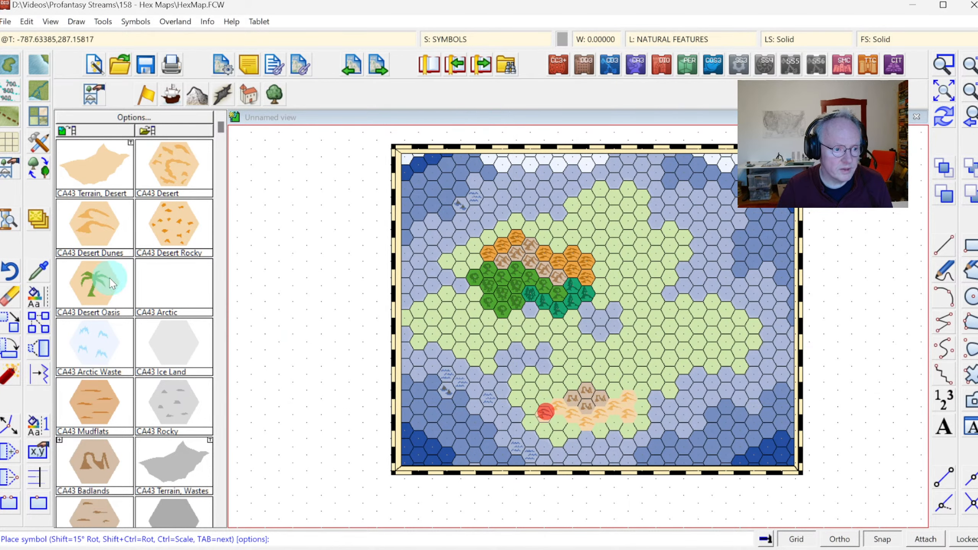
Place a CA43 Desert Oasis hex southwest of the badlands, extend the CA43 Desert Dunes hexes around the area, and redraw the map
{"action": "left_click", "coordinate": [562, 423]}
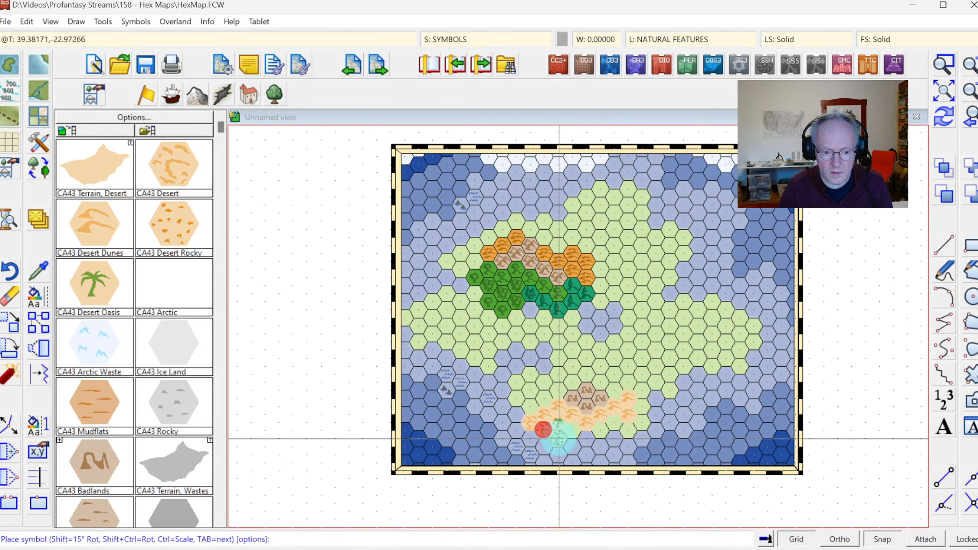
{"action": "left_click", "coordinate": [557, 439]}
{"action": "left_click", "coordinate": [628, 429]}
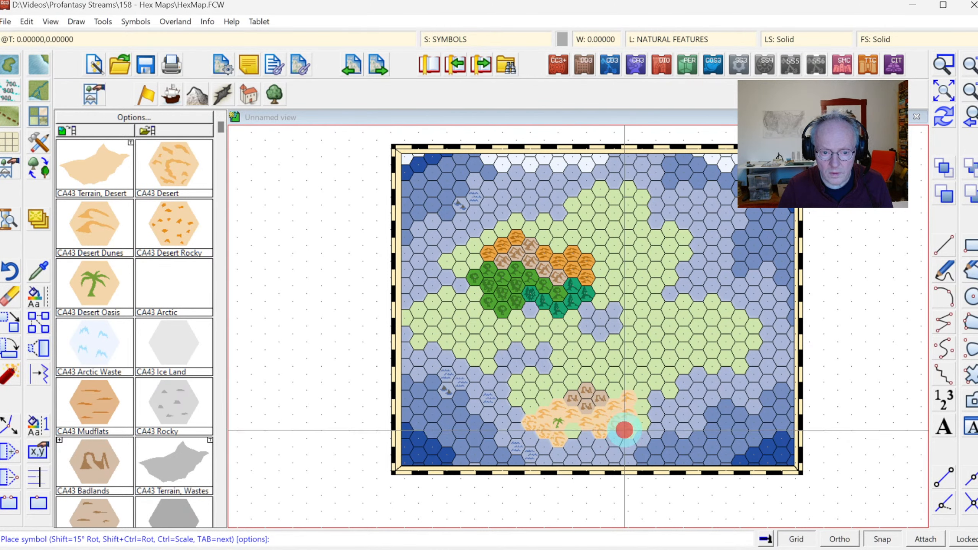
{"action": "left_click", "coordinate": [557, 390]}
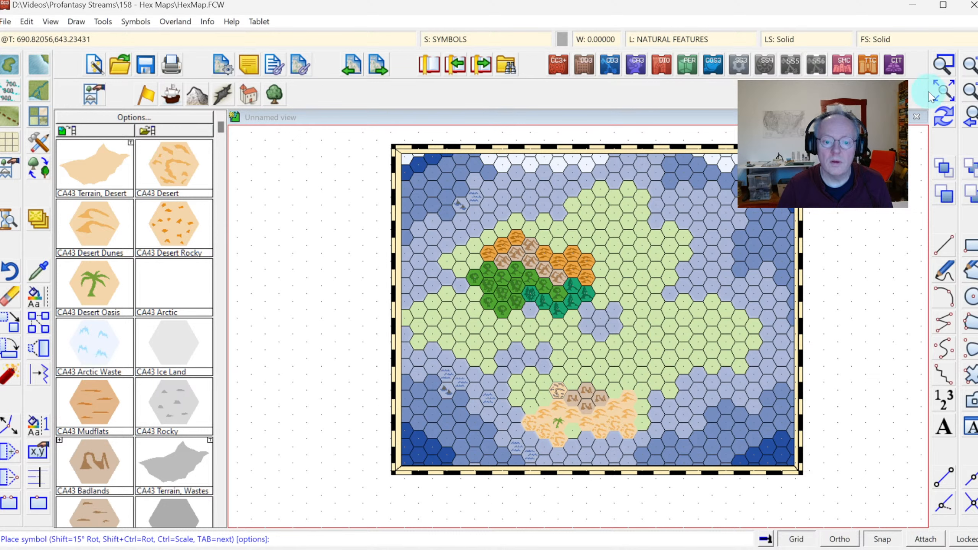
{"action": "left_click", "coordinate": [943, 118]}
Load the vegetation symbols and place two CA43 Swamp hexes on the eastern shore of the inland lake
{"action": "left_click", "coordinate": [943, 63]}
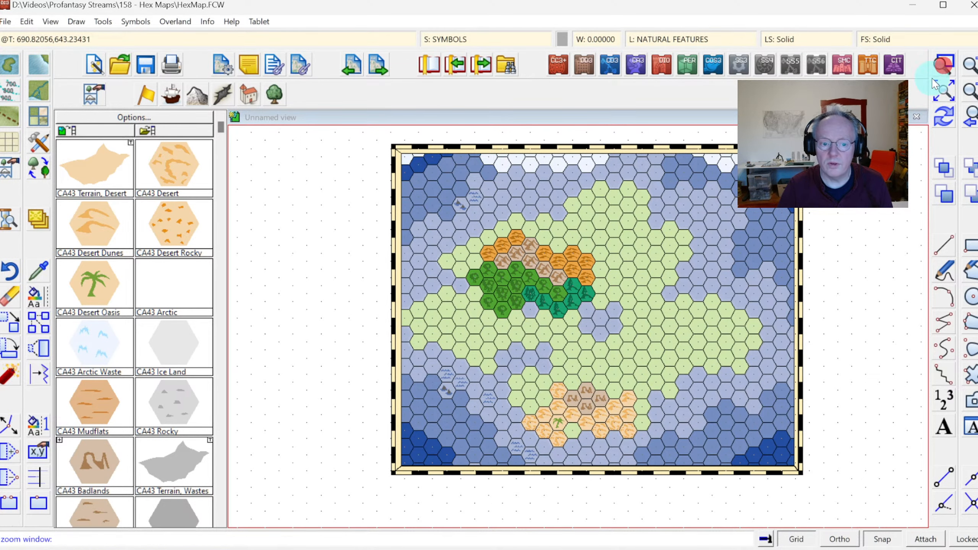
{"action": "left_click", "coordinate": [558, 233]}
{"action": "left_click", "coordinate": [766, 388]}
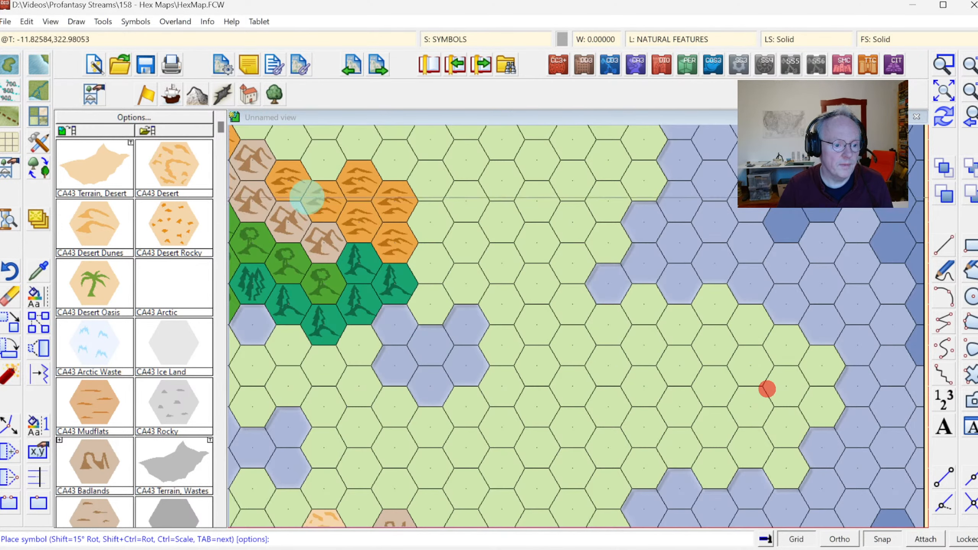
{"action": "left_click", "coordinate": [276, 91]}
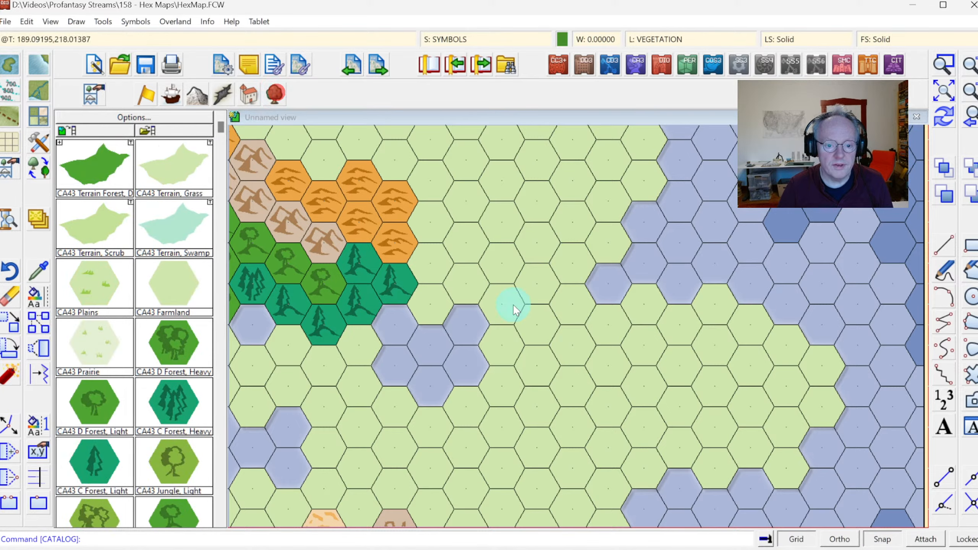
{"action": "left_click", "coordinate": [224, 428]}
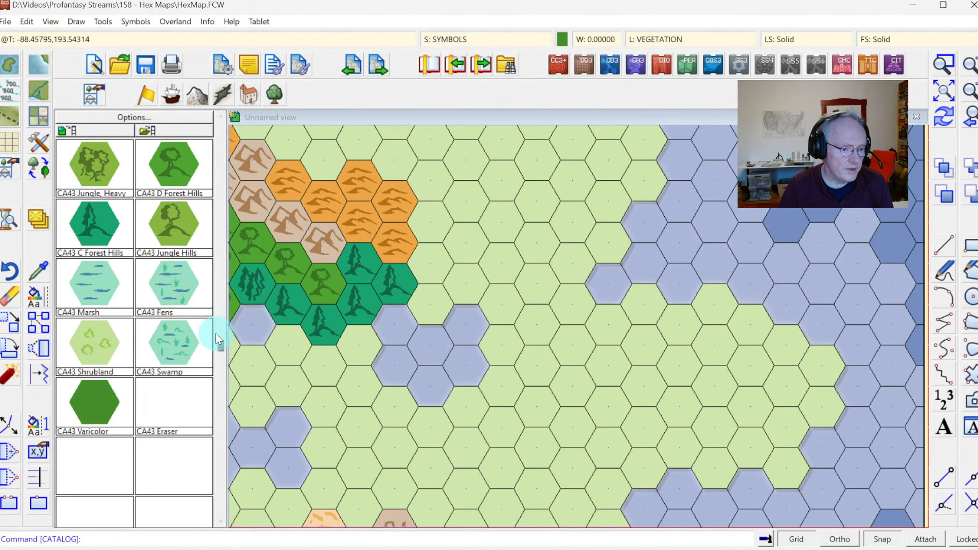
{"action": "left_click", "coordinate": [170, 342]}
{"action": "left_click", "coordinate": [500, 313]}
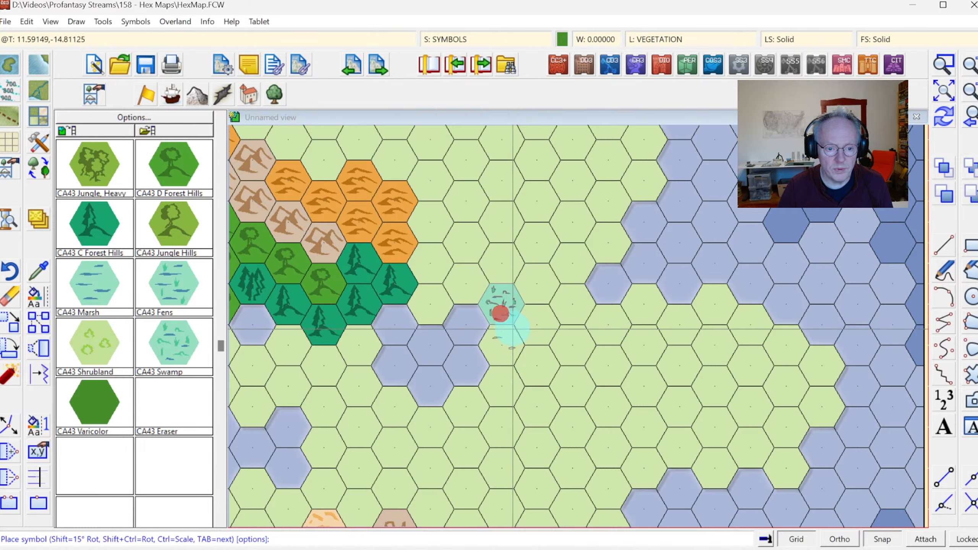
{"action": "left_click", "coordinate": [505, 341]}
Place a chain of four CA43 Swamp hexes farther east of the lake and a separate one near the eastern coast
{"action": "left_click", "coordinate": [579, 343]}
{"action": "left_click", "coordinate": [641, 385]}
{"action": "left_click", "coordinate": [610, 364]}
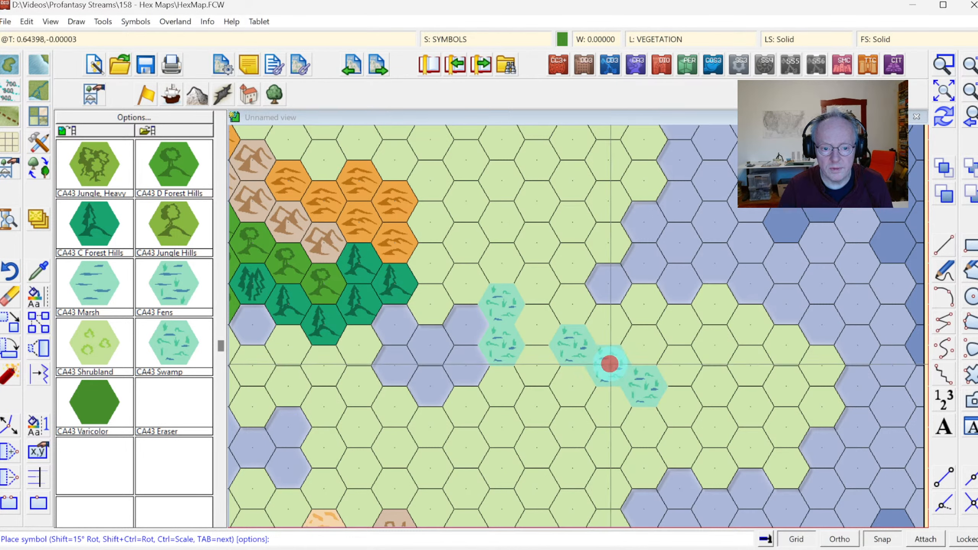
{"action": "left_click", "coordinate": [679, 358]}
{"action": "left_click", "coordinate": [747, 404]}
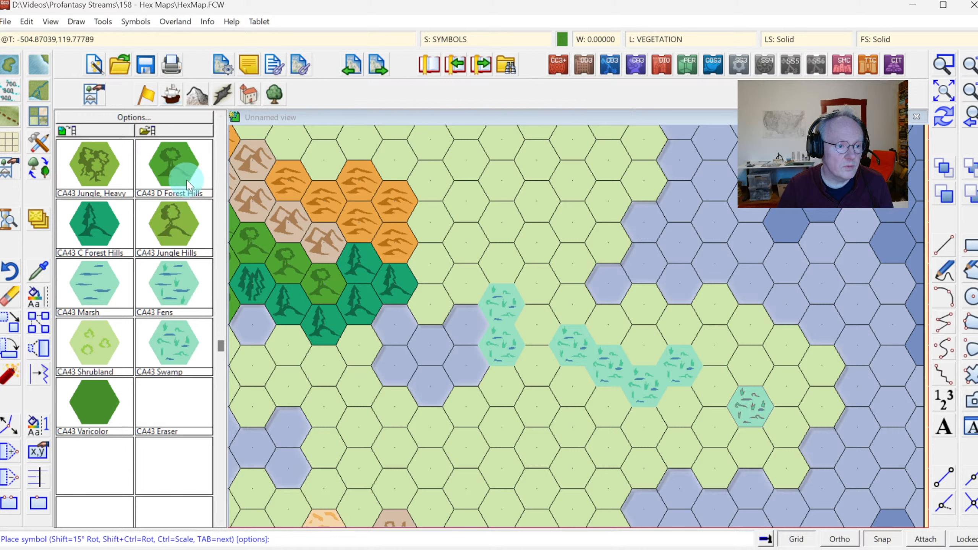
Place ten CA43 Jungle, Heavy hexes along the southern side of the swamps and beside the separate swamp near the eastern coast
{"action": "left_click", "coordinate": [715, 343]}
{"action": "left_click", "coordinate": [709, 385]}
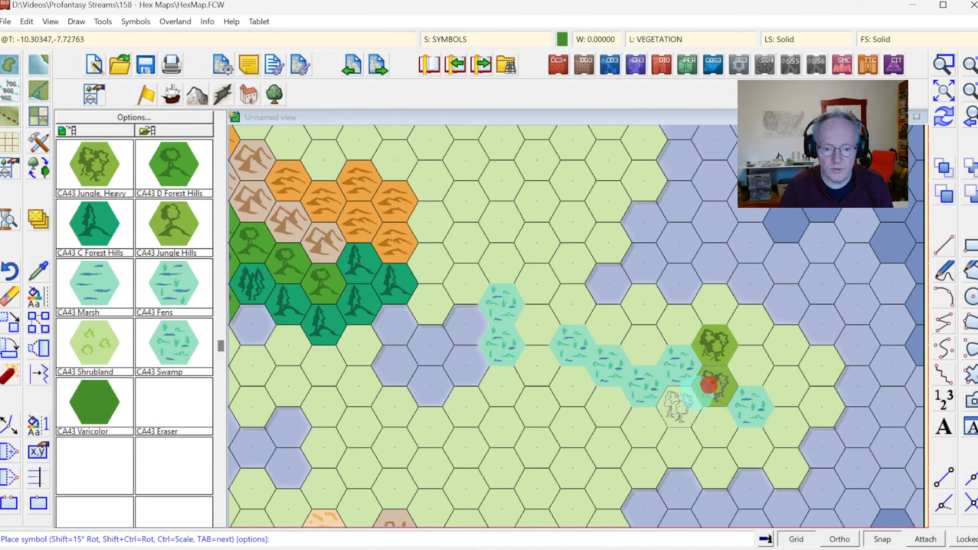
{"action": "left_click", "coordinate": [671, 405]}
{"action": "left_click", "coordinate": [644, 427]}
{"action": "left_click", "coordinate": [613, 405]}
{"action": "left_click", "coordinate": [586, 393]}
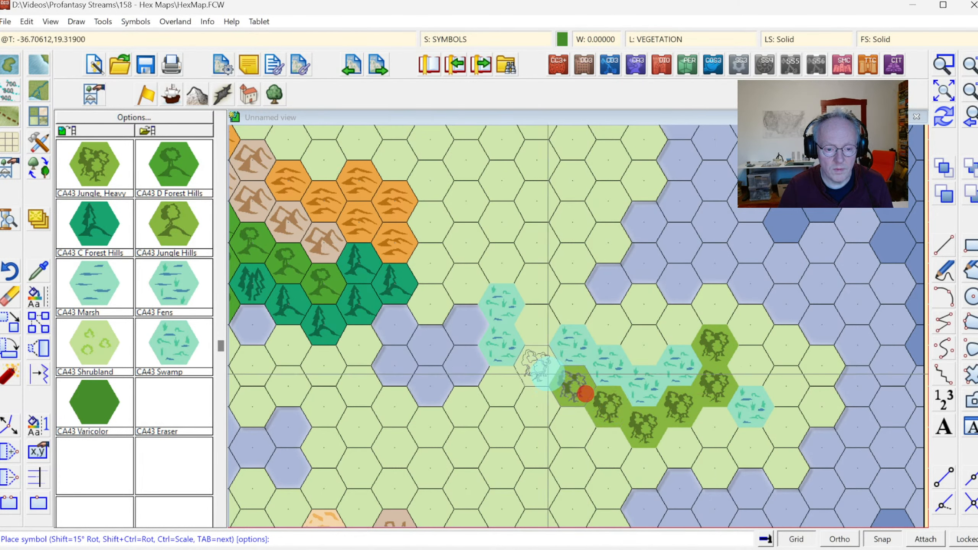
{"action": "left_click", "coordinate": [543, 372]}
{"action": "left_click", "coordinate": [537, 324]}
{"action": "left_click", "coordinate": [509, 375]}
{"action": "left_click", "coordinate": [785, 443]}
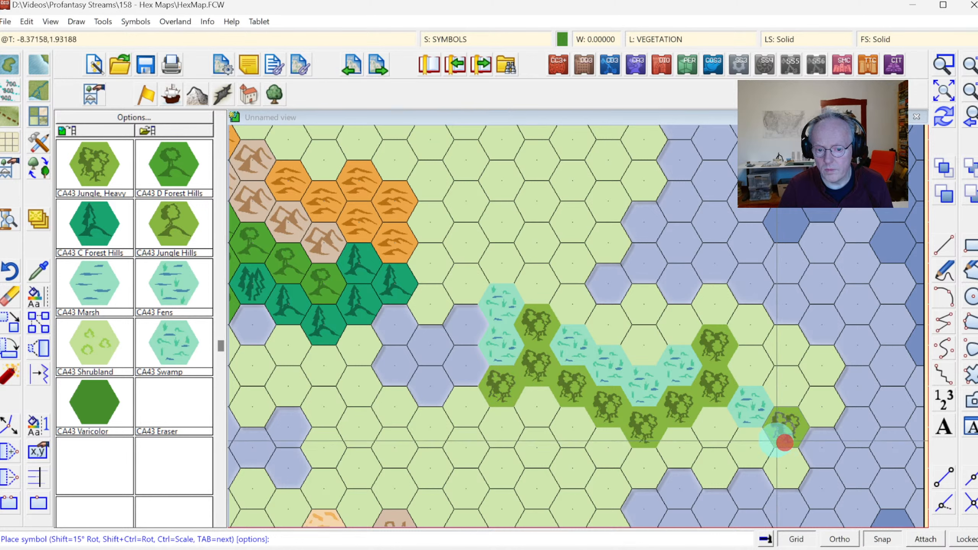
Place three CA43 Jungle Hills hexes along the southwestern edge of the heavy jungle
{"action": "left_click", "coordinate": [191, 295]}
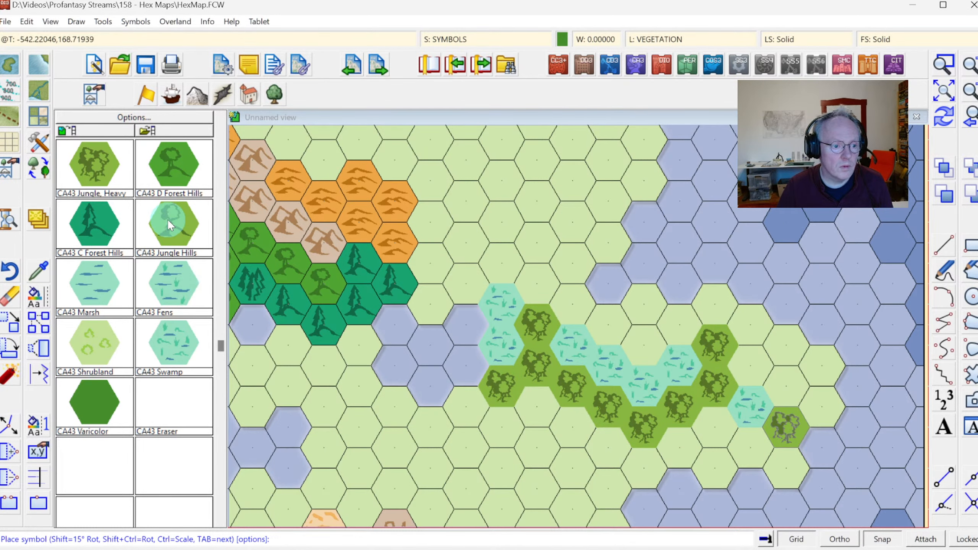
{"action": "left_click", "coordinate": [572, 431]}
{"action": "left_click", "coordinate": [535, 414]}
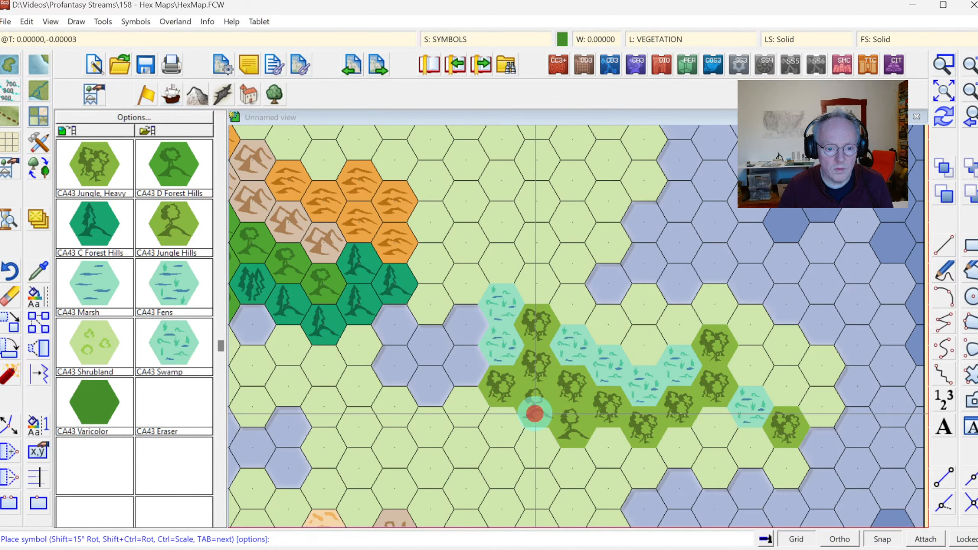
{"action": "left_click", "coordinate": [605, 447]}
Place six CA43 Shrubland hexes on the land south of the inland lake
{"action": "left_click", "coordinate": [129, 350]}
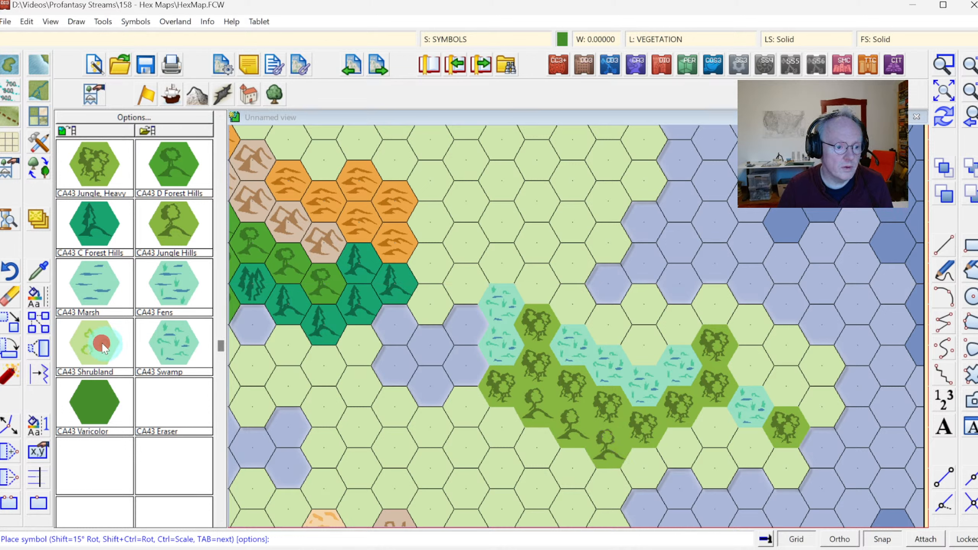
{"action": "left_click", "coordinate": [374, 418]}
{"action": "left_click", "coordinate": [375, 410]}
{"action": "left_click", "coordinate": [393, 430]}
{"action": "left_click", "coordinate": [477, 452]}
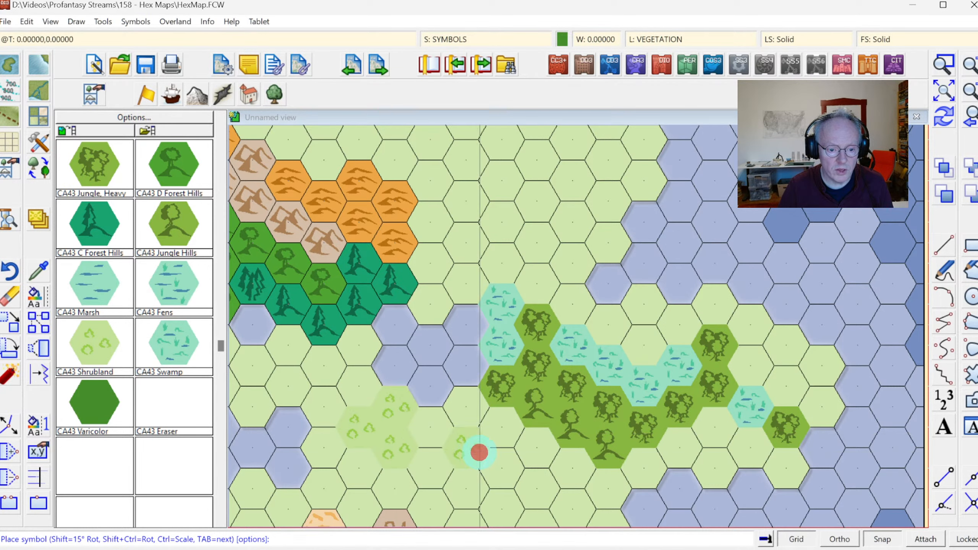
{"action": "left_click", "coordinate": [502, 468]}
{"action": "left_click", "coordinate": [428, 462]}
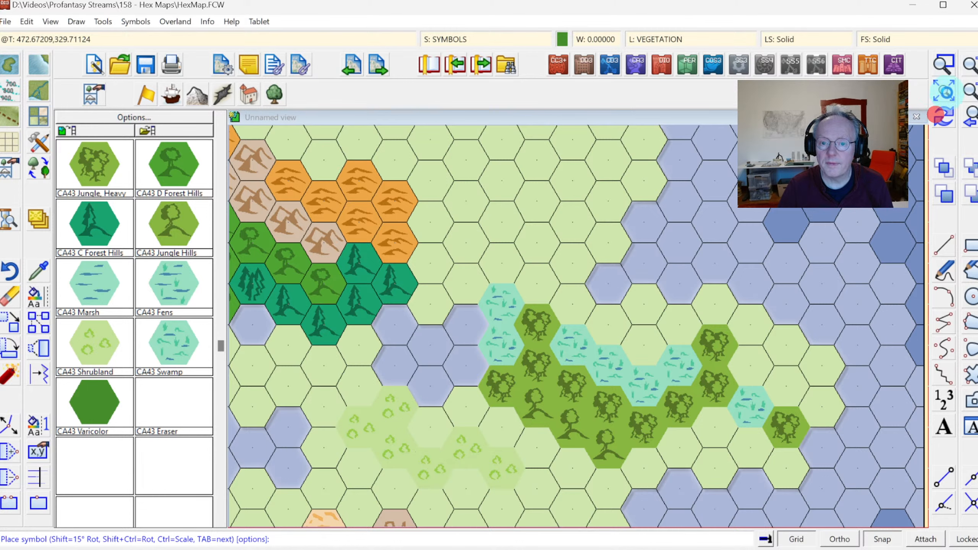
Load the mountain symbols and place two adjacent CA43 Volcano hexes on the western peninsula
{"action": "left_click", "coordinate": [940, 91]}
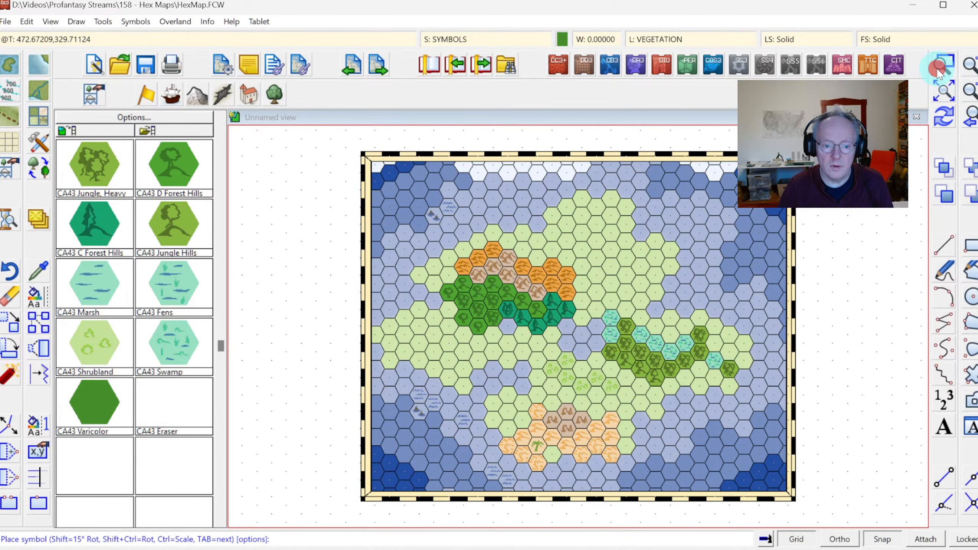
{"action": "left_click", "coordinate": [939, 69]}
{"action": "left_click", "coordinate": [395, 184]}
{"action": "left_click", "coordinate": [698, 393]}
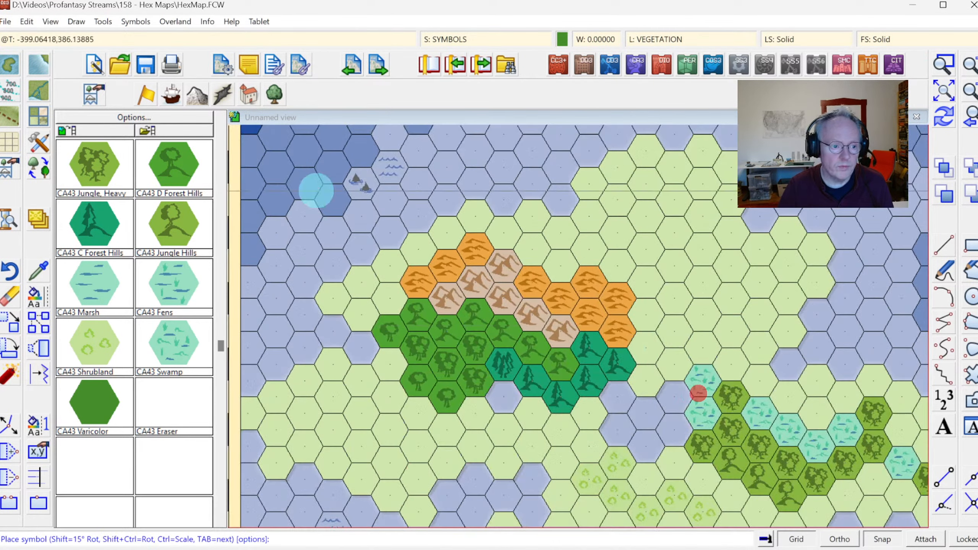
{"action": "left_click", "coordinate": [197, 94]}
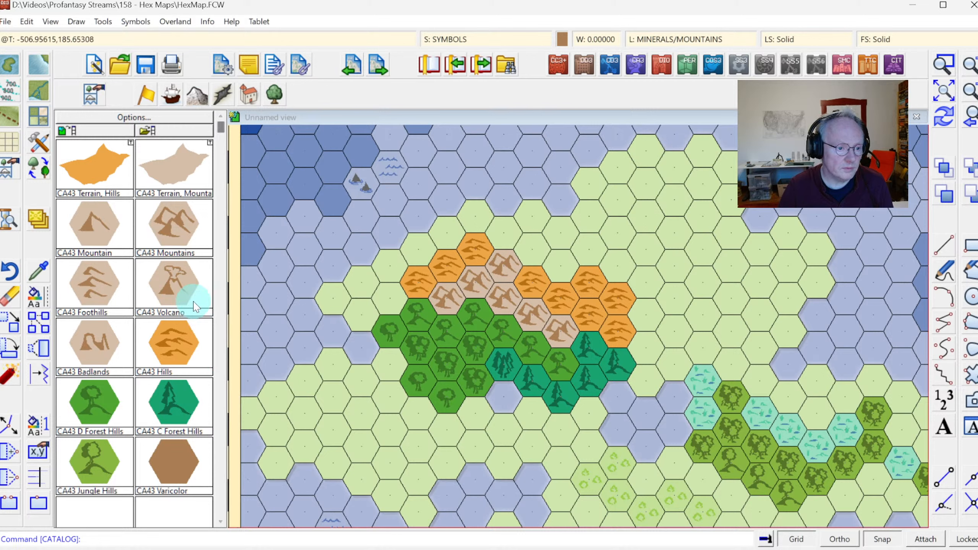
{"action": "left_click", "coordinate": [195, 306]}
{"action": "left_click", "coordinate": [332, 398]}
{"action": "left_click", "coordinate": [360, 413]}
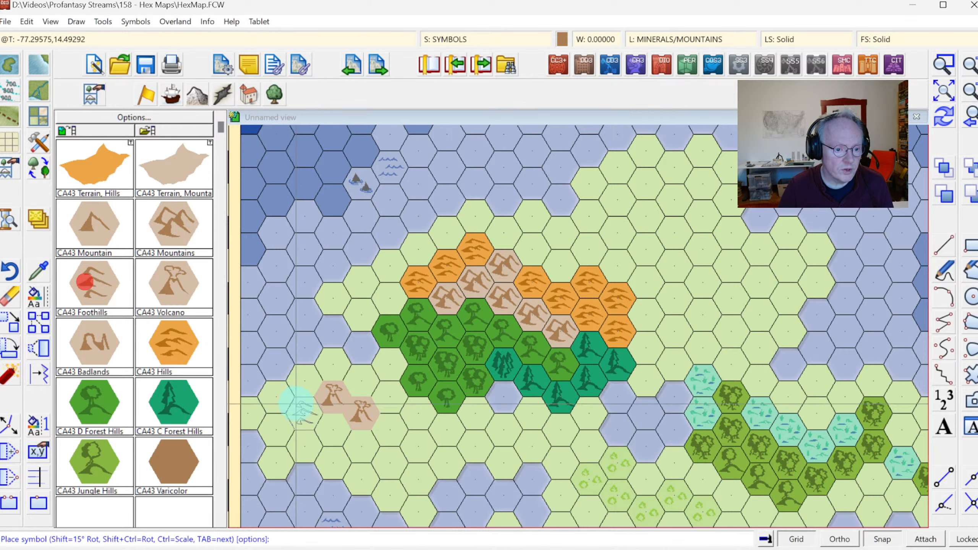
Surround the volcanoes with three CA43 Foothills hexes and place four CA43 Hills hexes around them
{"action": "left_click", "coordinate": [301, 409]}
{"action": "left_click", "coordinate": [329, 419]}
{"action": "left_click", "coordinate": [390, 424]}
{"action": "left_click", "coordinate": [174, 343]}
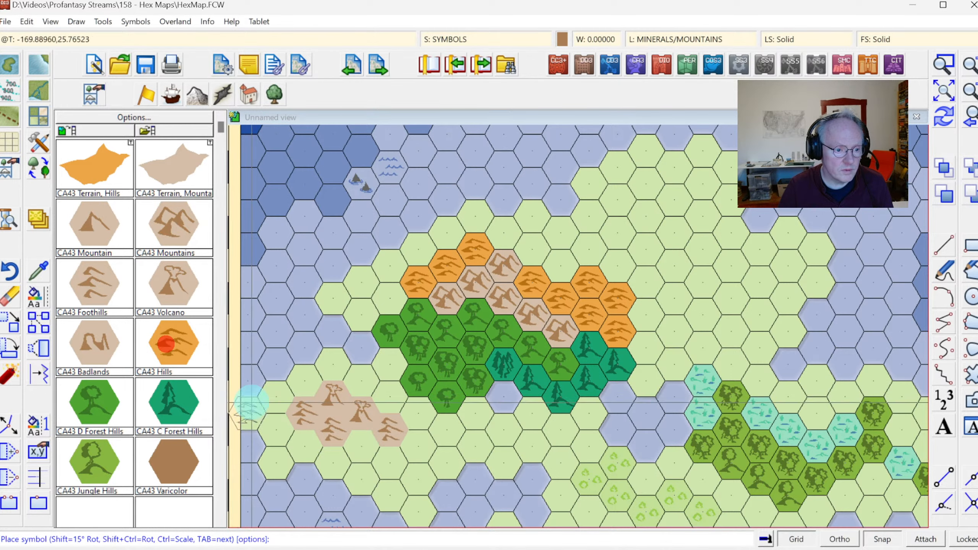
{"action": "left_click", "coordinate": [360, 445]}
{"action": "left_click", "coordinate": [275, 427]}
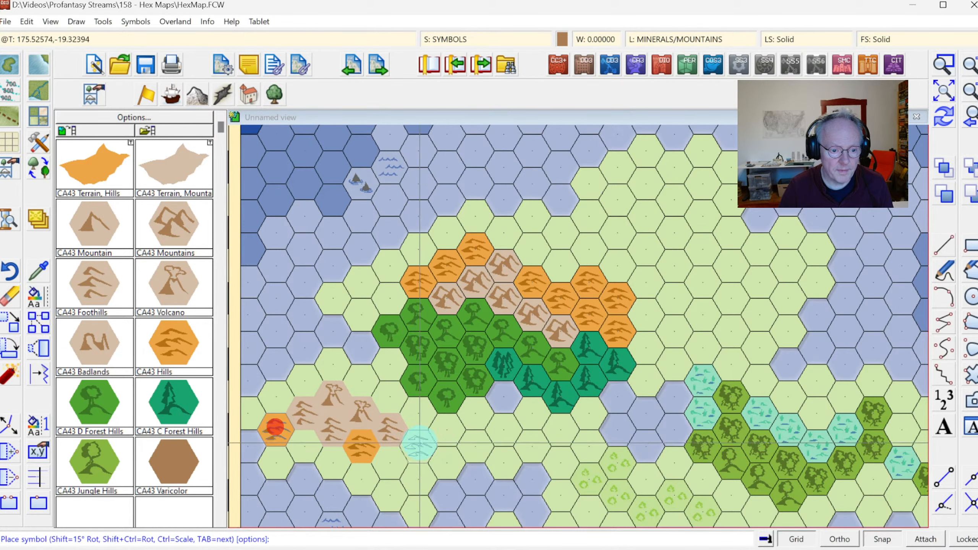
{"action": "left_click", "coordinate": [418, 445]}
{"action": "left_click", "coordinate": [954, 120]}
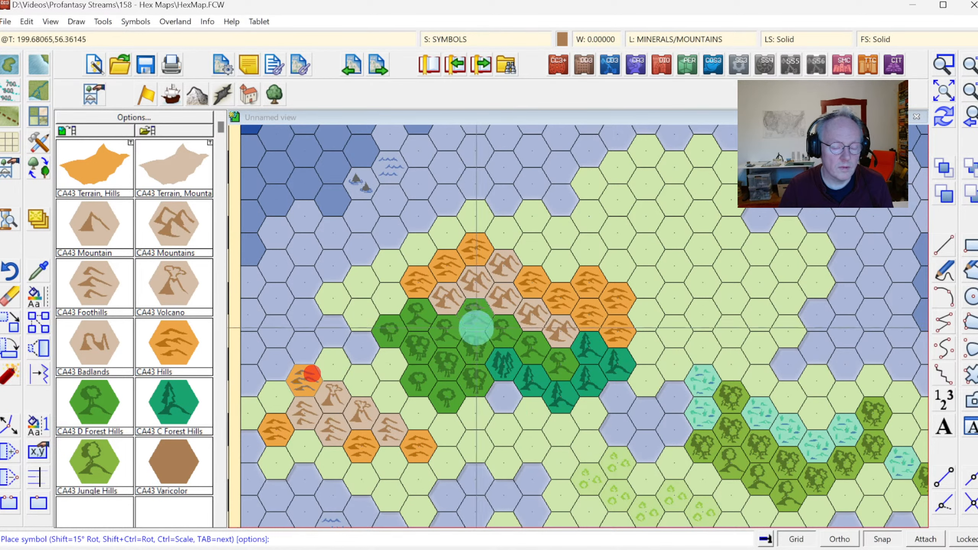
Place a branching range of CA43 Mountains hexes from the existing hills to the northeastern coast and up the northern land
{"action": "left_click", "coordinate": [196, 230]}
{"action": "mouse_move", "coordinate": [649, 311]}
{"action": "left_mouse_down"}
{"action": "mouse_move", "coordinate": [726, 273]}
{"action": "mouse_move", "coordinate": [773, 277]}
{"action": "mouse_move", "coordinate": [793, 268]}
{"action": "left_mouse_up"}
{"action": "mouse_move", "coordinate": [684, 271]}
{"action": "left_mouse_down"}
{"action": "mouse_move", "coordinate": [667, 225]}
{"action": "mouse_move", "coordinate": [641, 222]}
{"action": "mouse_move", "coordinate": [645, 214]}
{"action": "left_mouse_up"}
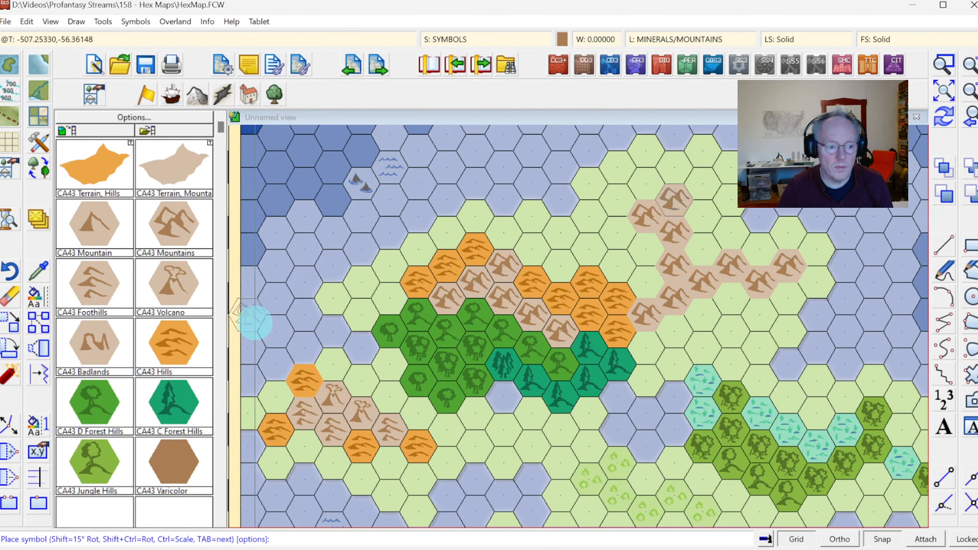
Place four CA43 Foothills hexes along the western and southern edges of the northeastern mountain range
{"action": "left_click", "coordinate": [105, 296]}
{"action": "left_click", "coordinate": [646, 333]}
{"action": "left_click", "coordinate": [730, 299]}
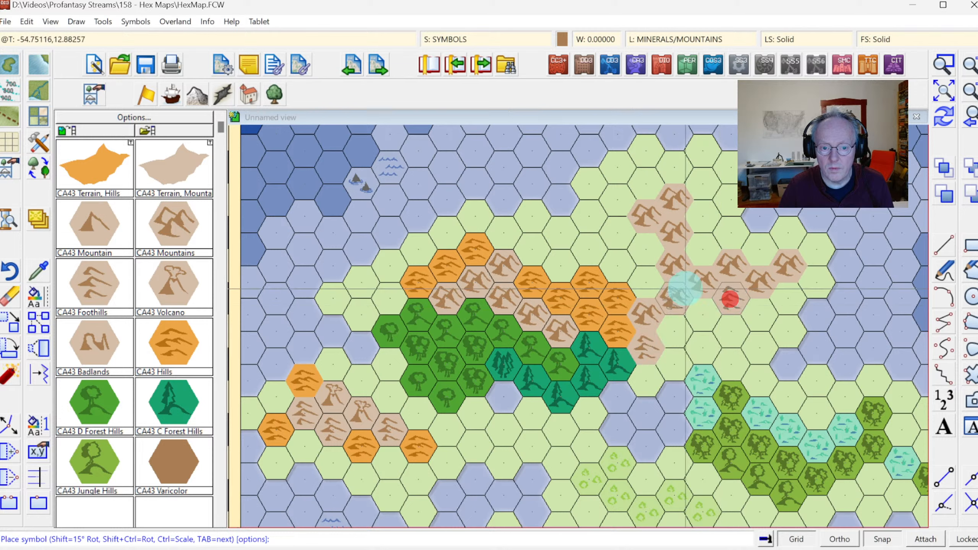
{"action": "left_click", "coordinate": [646, 277]}
Place five CA43 Hills hexes around the northeastern mountains, two on the southern side and three near the northern end
{"action": "left_click", "coordinate": [174, 343]}
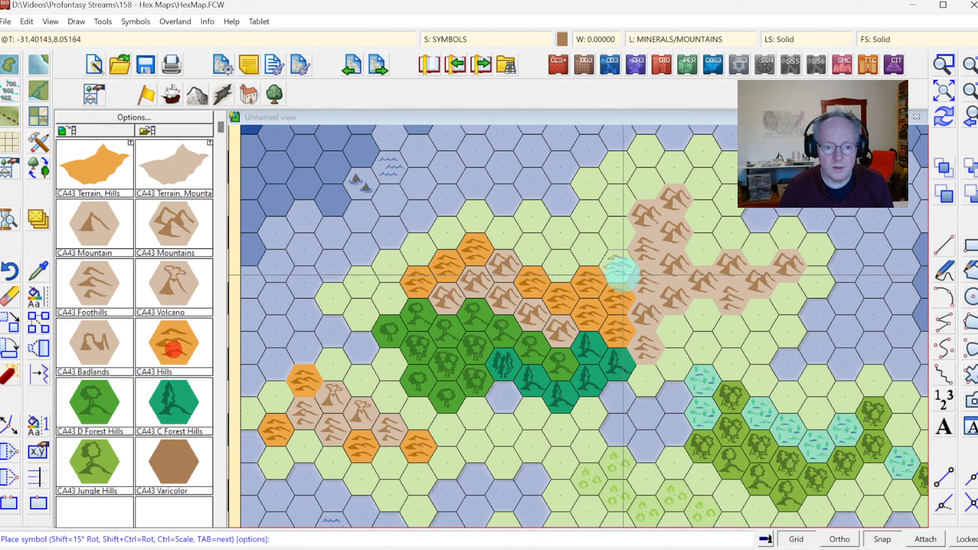
{"action": "left_click", "coordinate": [674, 331]}
{"action": "left_click", "coordinate": [702, 314]}
{"action": "left_click", "coordinate": [702, 183]}
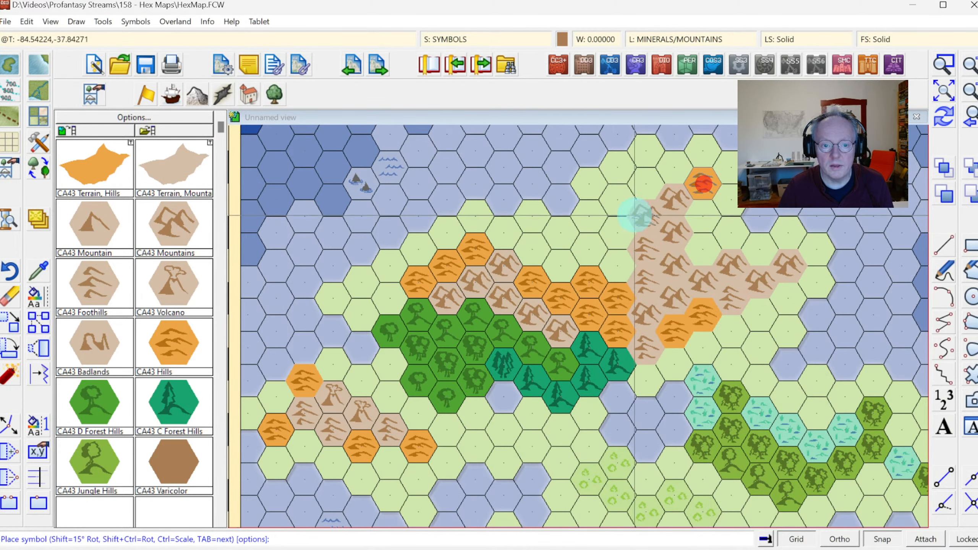
{"action": "left_click", "coordinate": [618, 200]}
{"action": "left_click", "coordinate": [617, 232]}
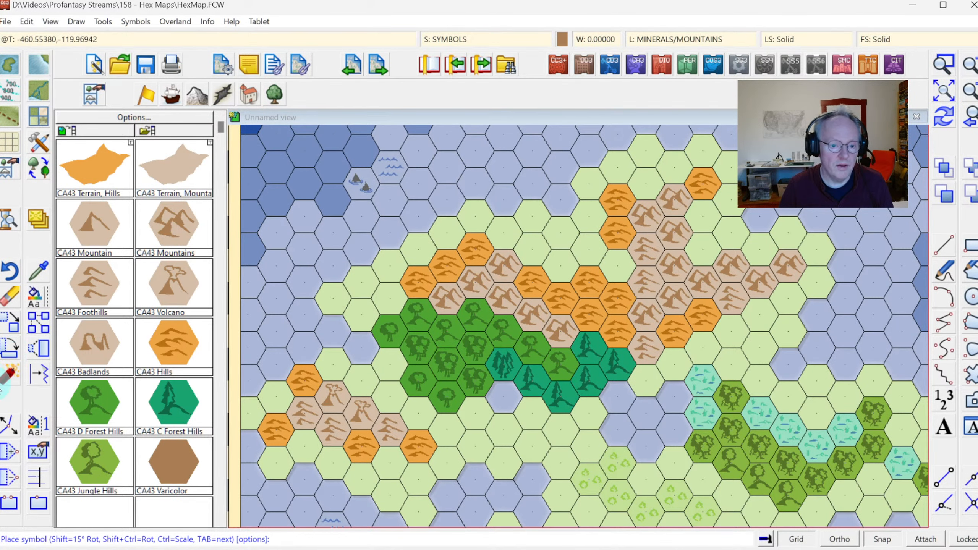
Load the vegetation symbols and place two CA43 D Forest, Heavy hexes north of the central hills
{"action": "left_click", "coordinate": [276, 95]}
{"action": "left_click", "coordinate": [159, 346]}
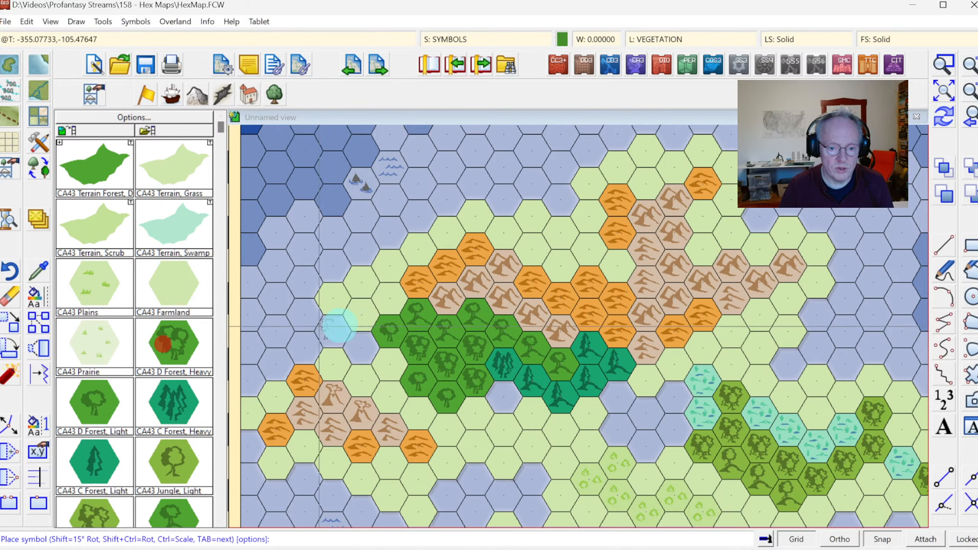
{"action": "left_click", "coordinate": [557, 258]}
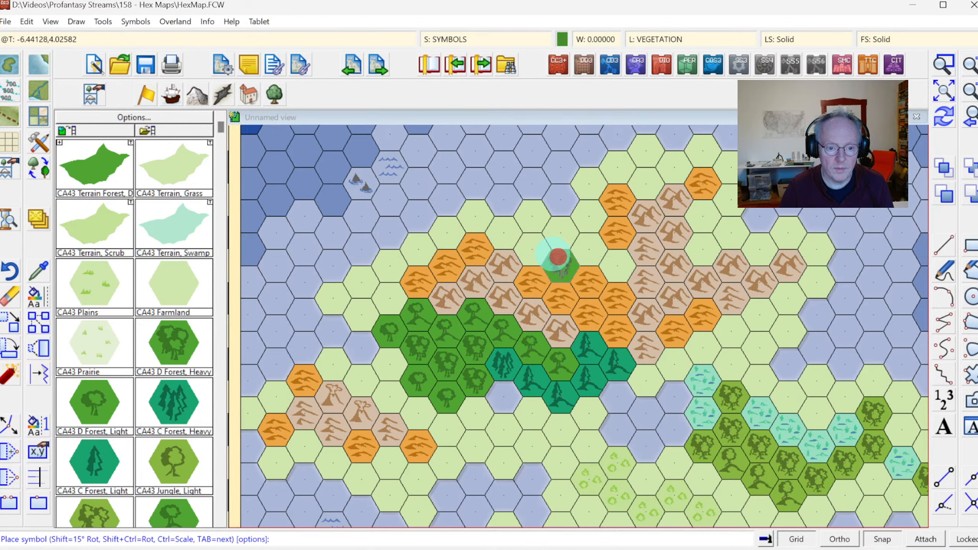
{"action": "left_click", "coordinate": [530, 244]}
Place three CA43 C Forest, Heavy hexes, two west and one east of the northern mountains
{"action": "left_click", "coordinate": [160, 433]}
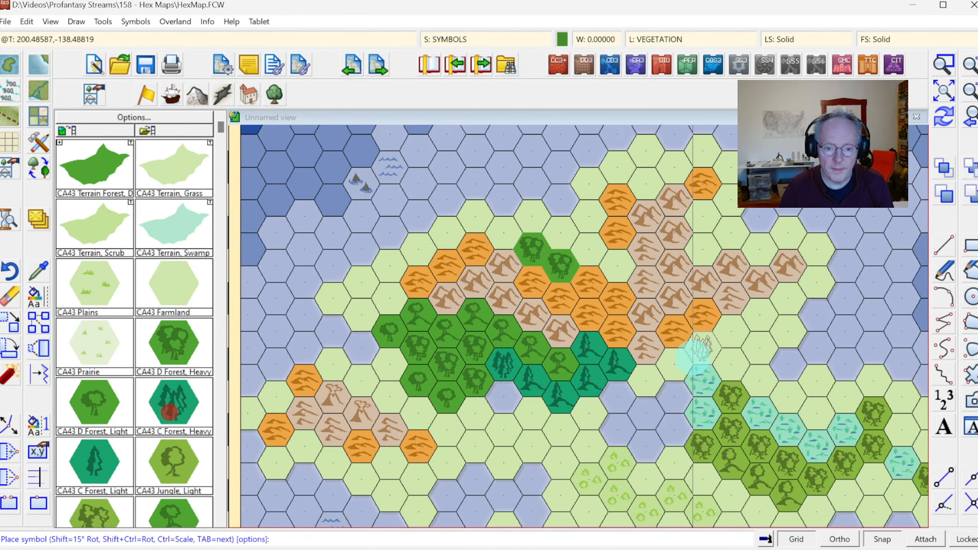
{"action": "left_click", "coordinate": [618, 266]}
{"action": "left_click", "coordinate": [589, 248]}
{"action": "left_click", "coordinate": [696, 247]}
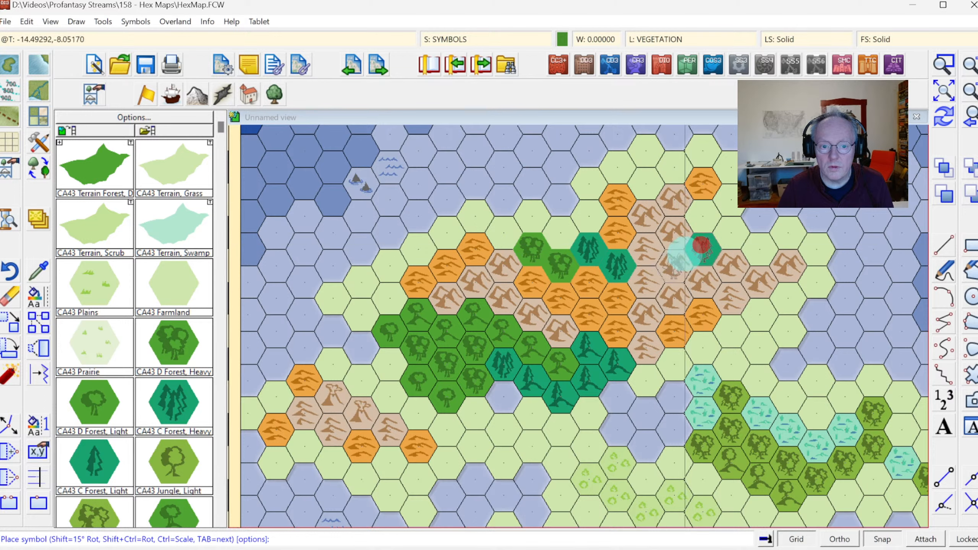
Place CA43 C Forest, Light hexes on the northern tip and beside the heavy coniferous forest east of the mountains
{"action": "left_click", "coordinate": [99, 449]}
{"action": "left_click", "coordinate": [730, 232]}
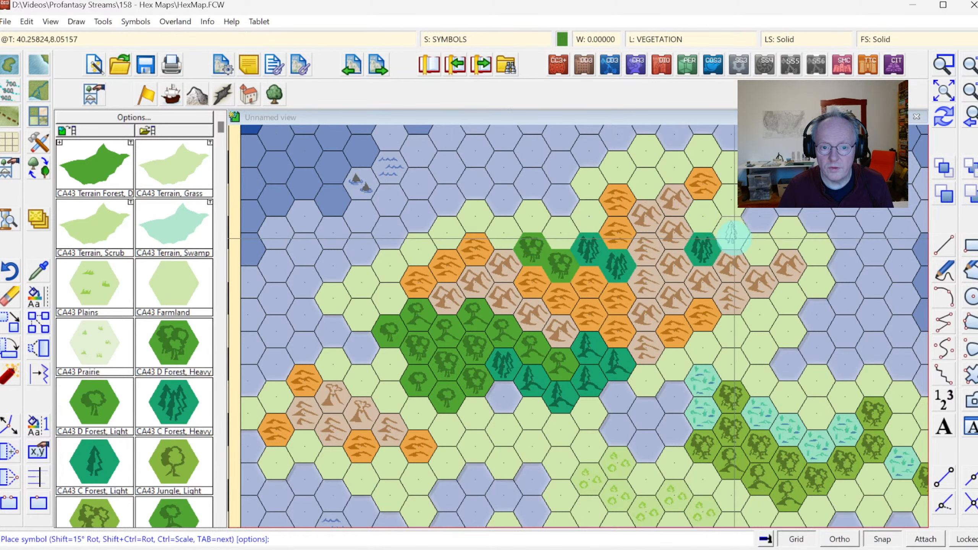
{"action": "left_click", "coordinate": [706, 221]}
{"action": "left_click", "coordinate": [675, 167]}
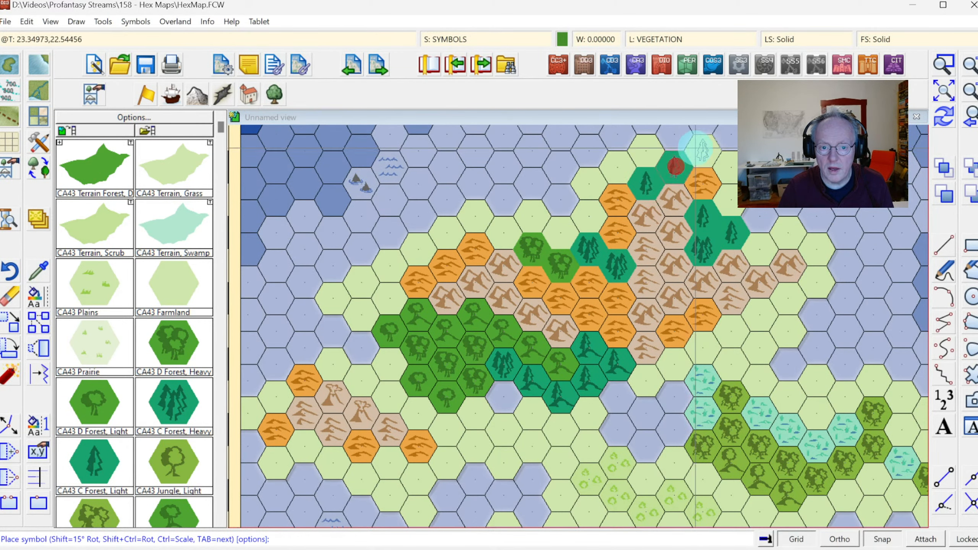
{"action": "left_click", "coordinate": [703, 151]}
Place CA43 C Forest, Light hexes around the eastern mountains and two on the northwestern coast, and redraw the map
{"action": "left_click", "coordinate": [788, 233]}
{"action": "left_click", "coordinate": [815, 251]}
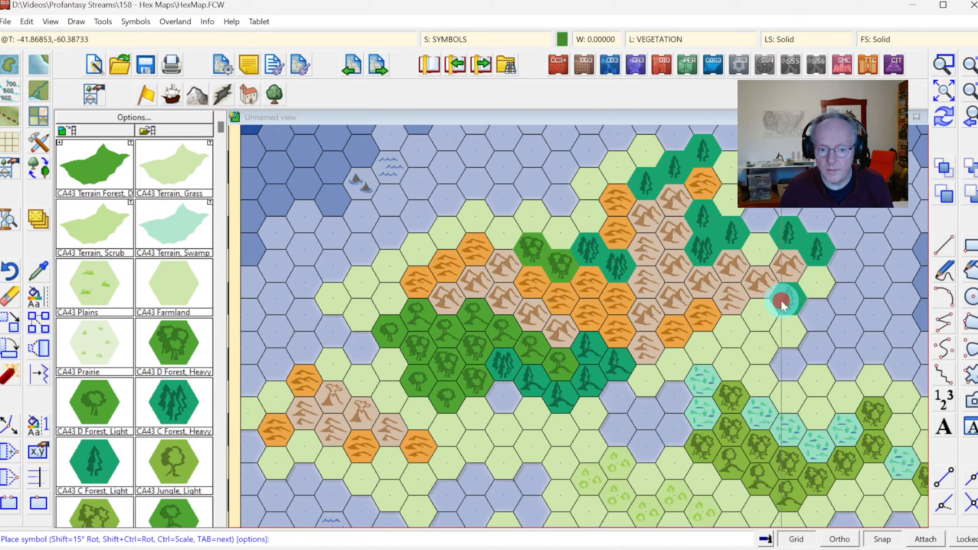
{"action": "left_click", "coordinate": [788, 297]}
{"action": "left_click", "coordinate": [760, 314]}
{"action": "left_click", "coordinate": [732, 331]}
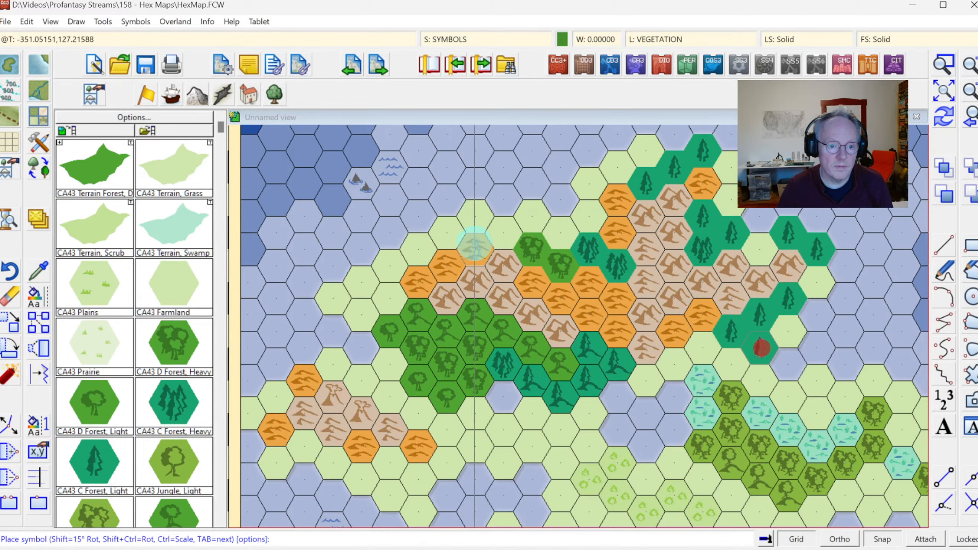
{"action": "left_click", "coordinate": [446, 232]}
{"action": "left_click", "coordinate": [503, 230]}
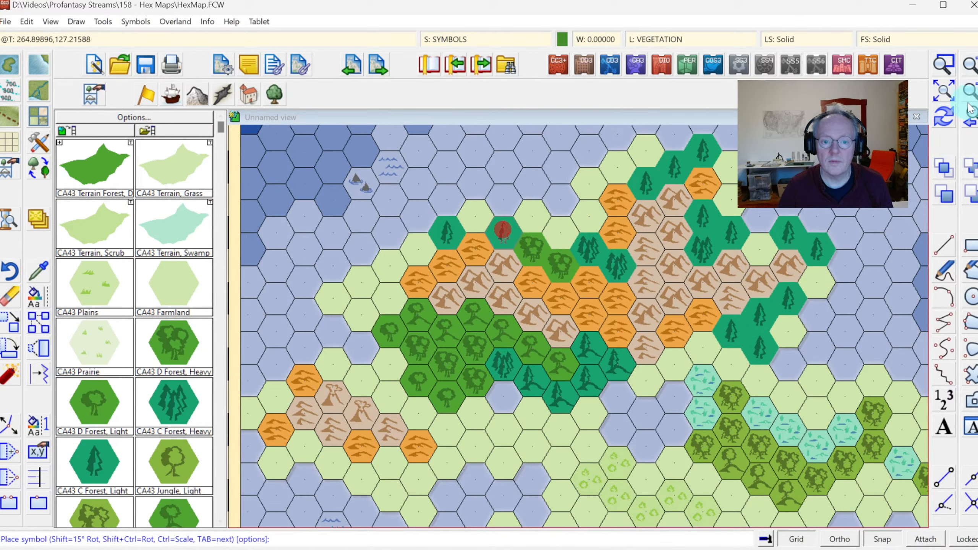
{"action": "left_click", "coordinate": [947, 118]}
{"action": "left_click", "coordinate": [947, 91]}
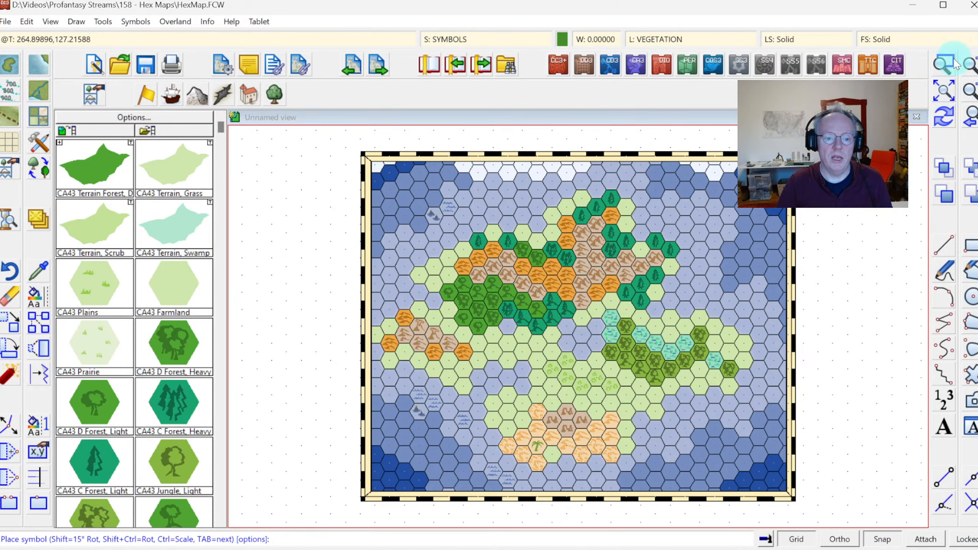
Load the coast and sea symbol catalog for the central part of the map
{"action": "left_click", "coordinate": [953, 72]}
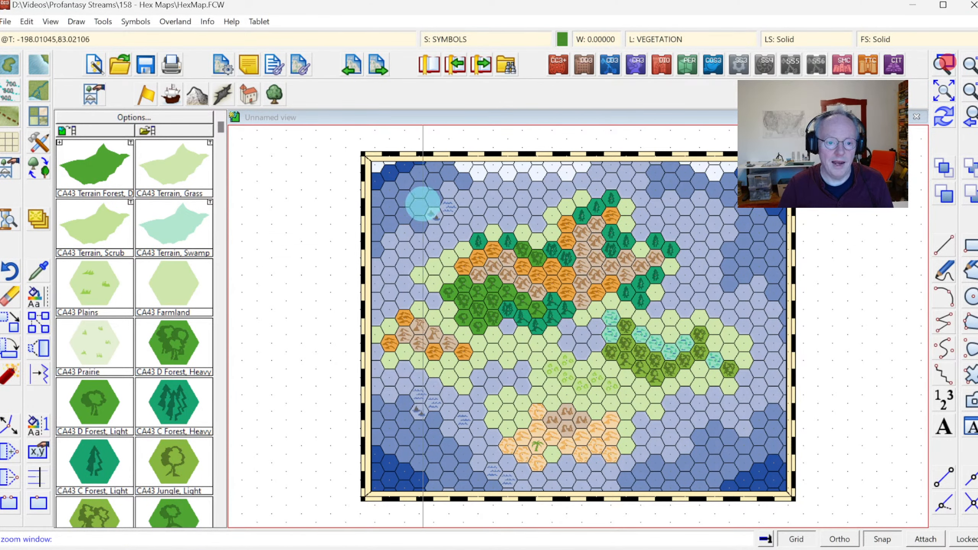
{"action": "left_click", "coordinate": [420, 204]}
{"action": "left_click", "coordinate": [724, 434]}
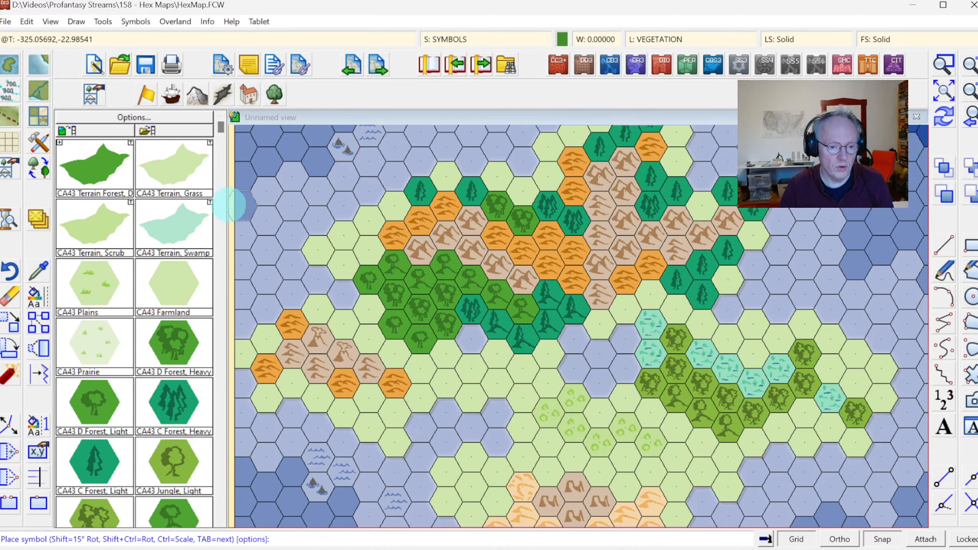
{"action": "left_click", "coordinate": [168, 96]}
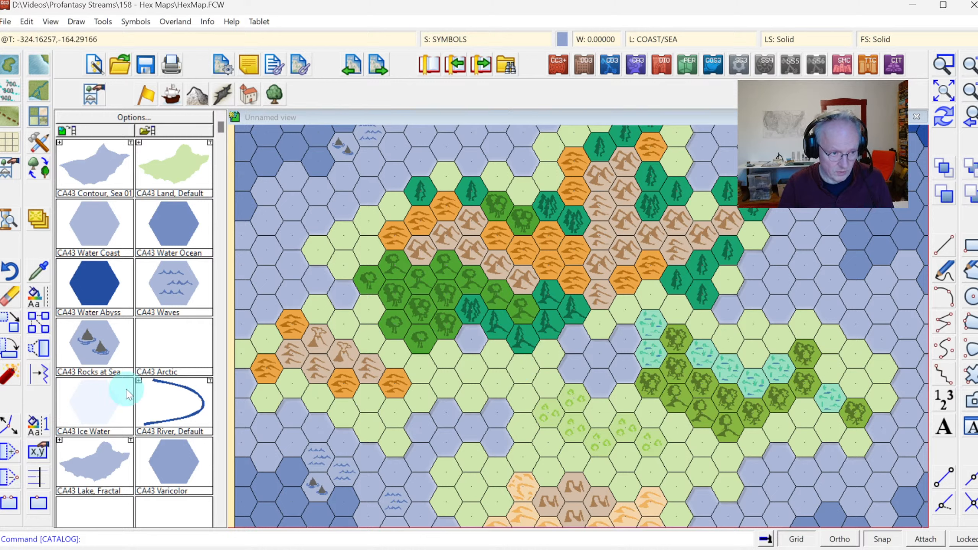
Draw a smooth River, Default along the hex edges from the small lake south to the coast, choosing the tool with samples displayed
{"action": "left_click", "coordinate": [38, 89]}
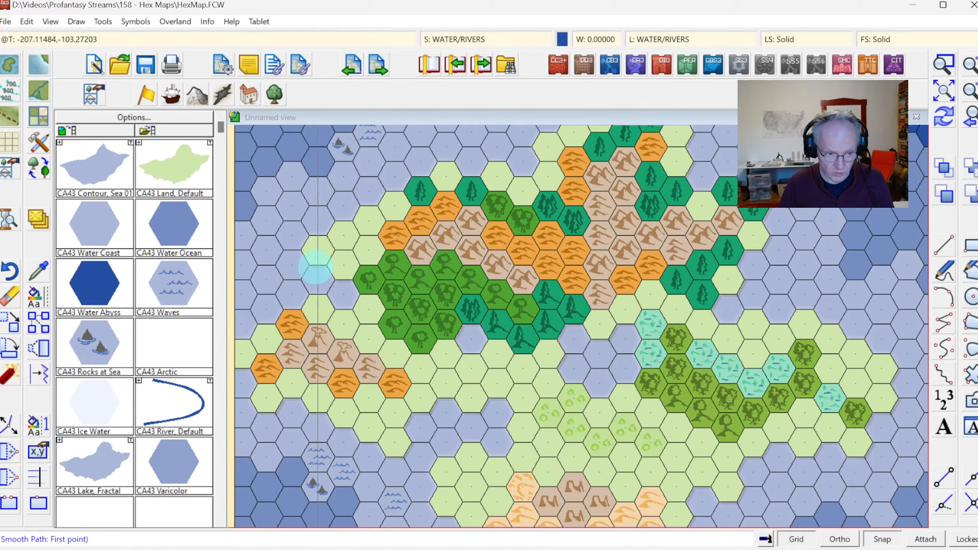
{"action": "right_click", "coordinate": [39, 86]}
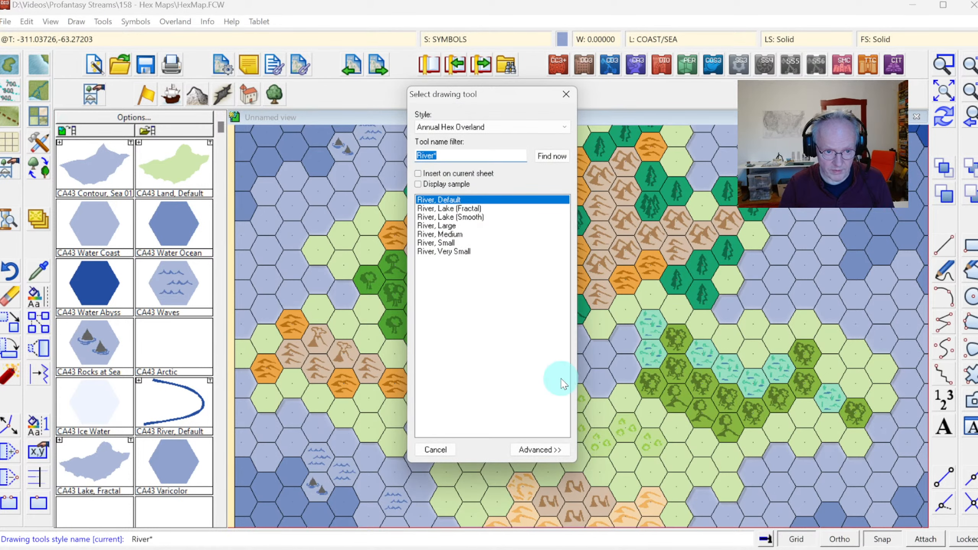
{"action": "left_click", "coordinate": [435, 184]}
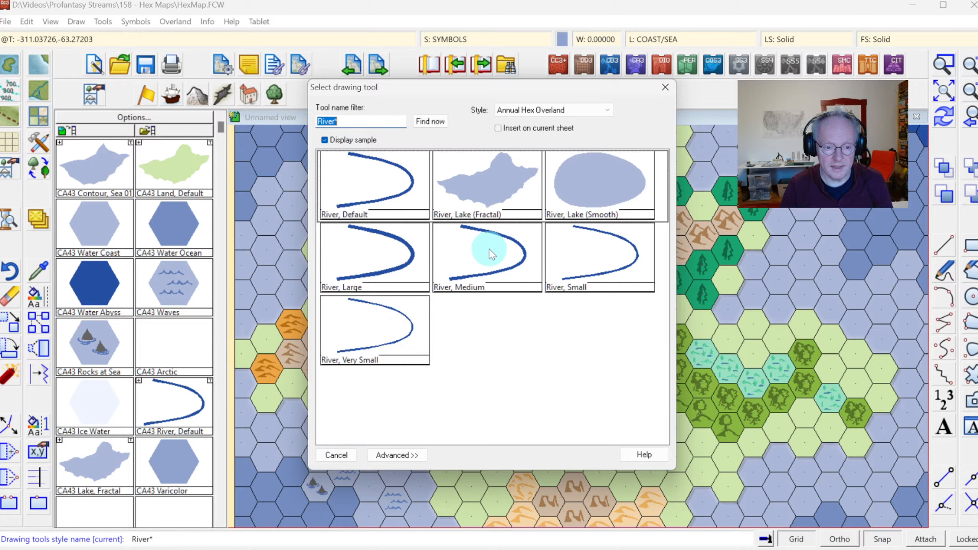
{"action": "left_click", "coordinate": [375, 190]}
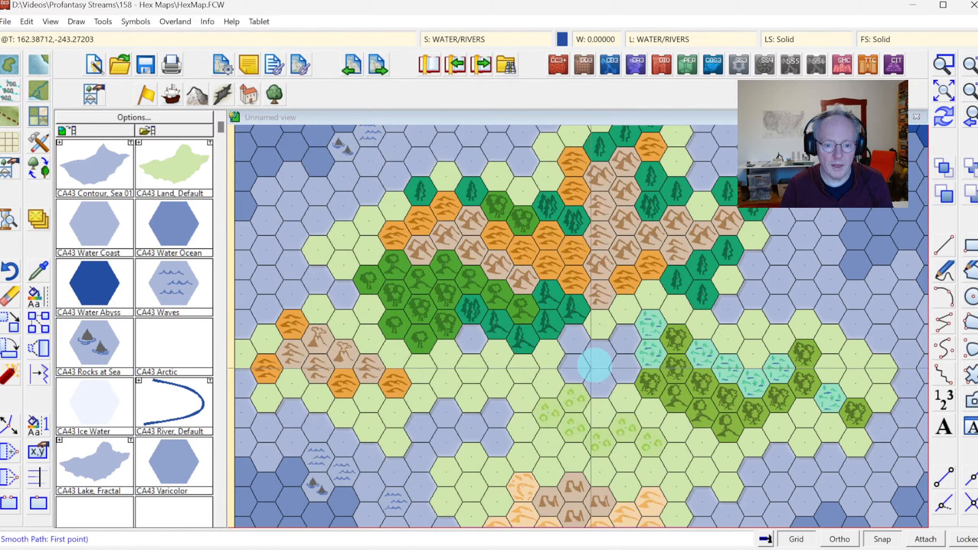
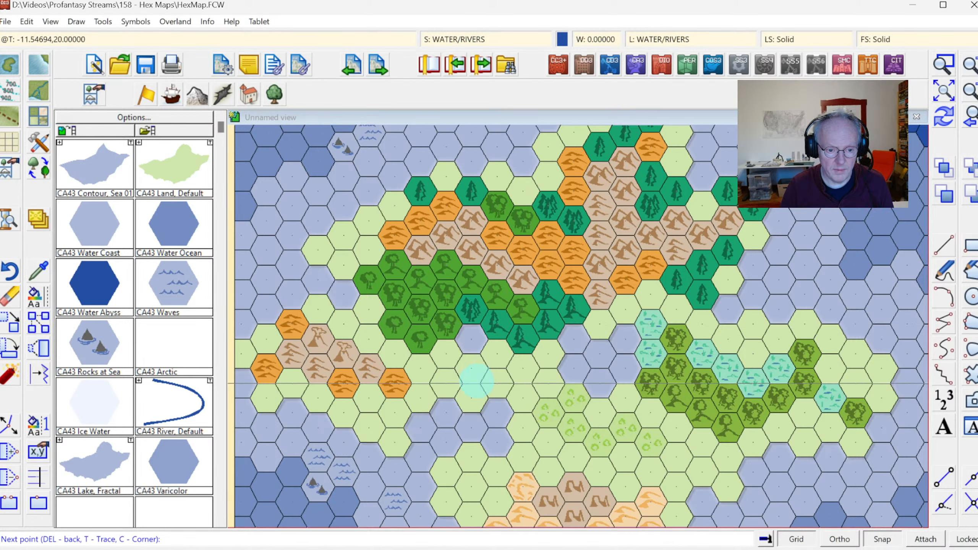
{"action": "left_click", "coordinate": [481, 383]}
{"action": "left_click", "coordinate": [489, 363]}
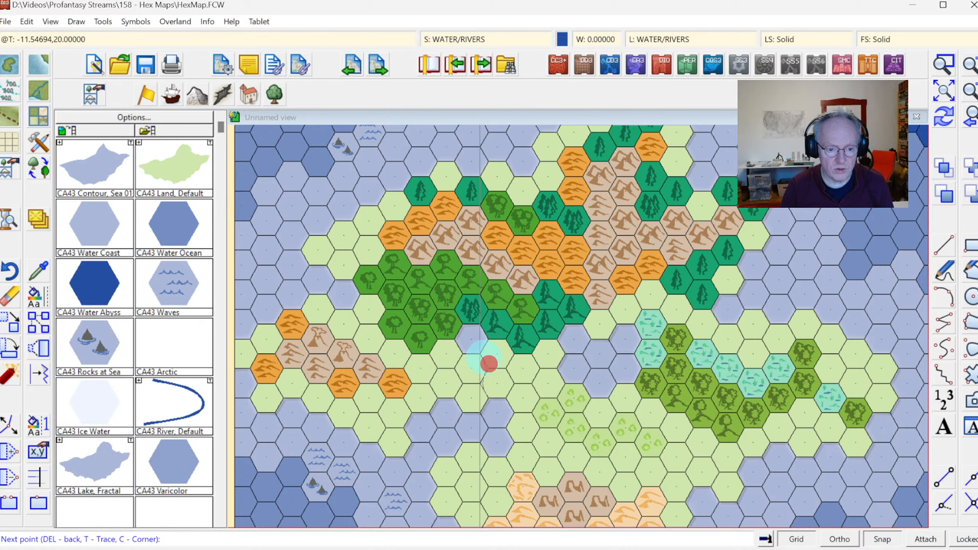
{"action": "right_click", "coordinate": [477, 348]}
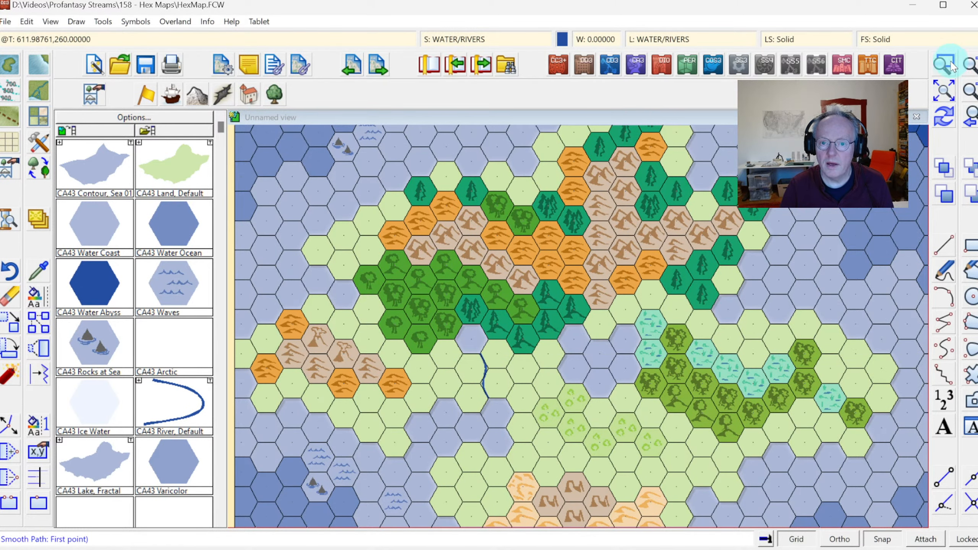
{"action": "left_click", "coordinate": [949, 65]}
{"action": "left_click", "coordinate": [404, 305]}
{"action": "left_click", "coordinate": [572, 432]}
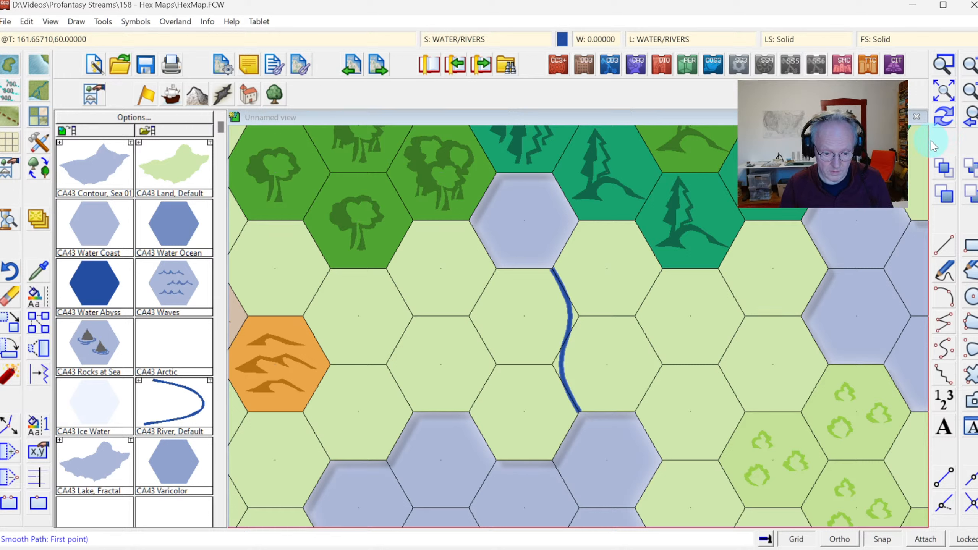
{"action": "left_click", "coordinate": [968, 118]}
{"action": "left_click", "coordinate": [944, 96]}
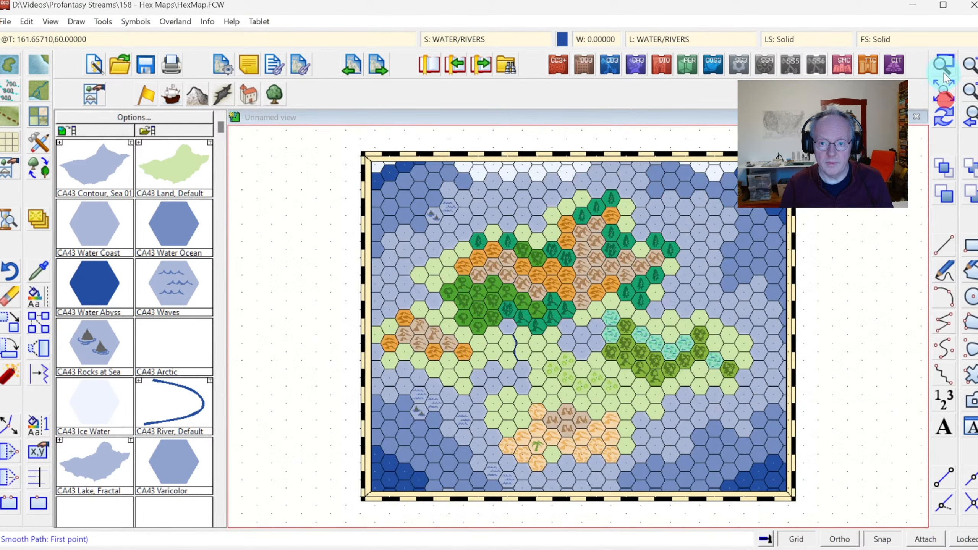
List the properties of the symbols on the southernmost desert hex, excluding the hex grid from the selection
{"action": "left_click", "coordinate": [943, 64]}
{"action": "left_click", "coordinate": [494, 385]}
{"action": "left_click", "coordinate": [633, 479]}
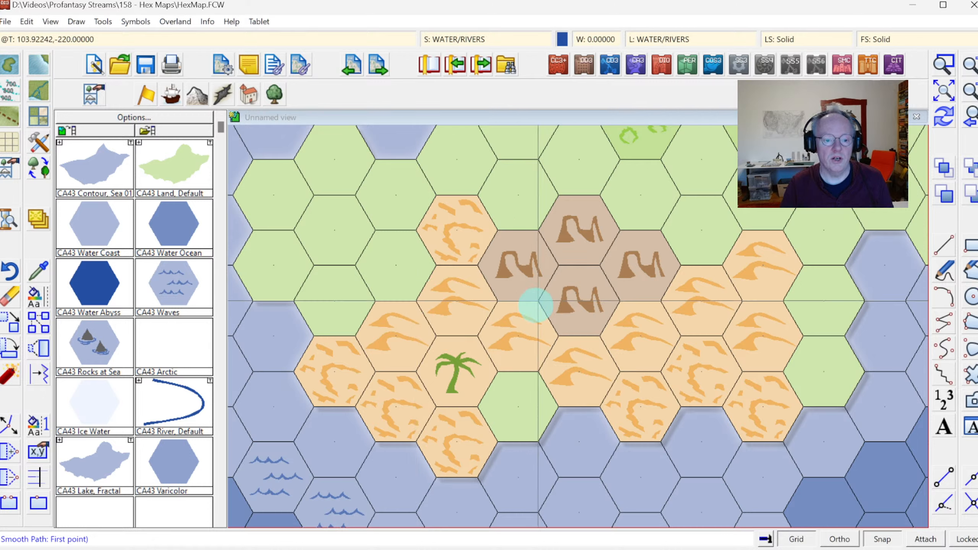
{"action": "left_click", "coordinate": [207, 21]}
{"action": "left_click", "coordinate": [214, 38]}
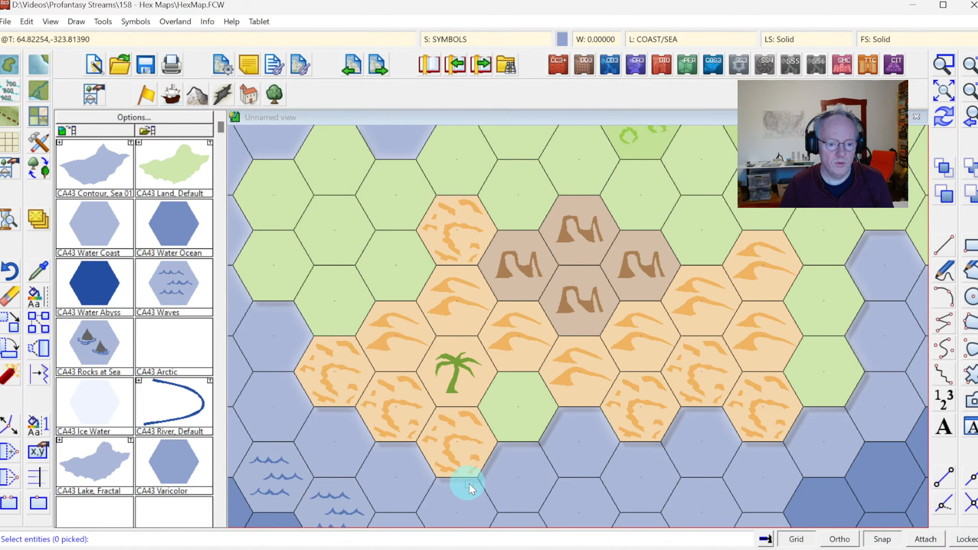
{"action": "left_click", "coordinate": [457, 476]}
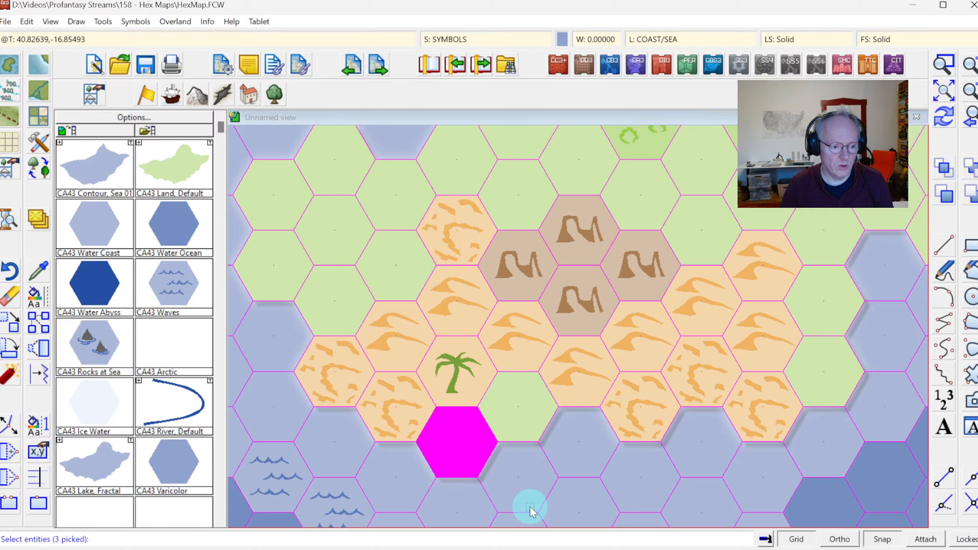
{"action": "right_click", "coordinate": [497, 262]}
{"action": "mouse_move", "coordinate": [564, 304]}
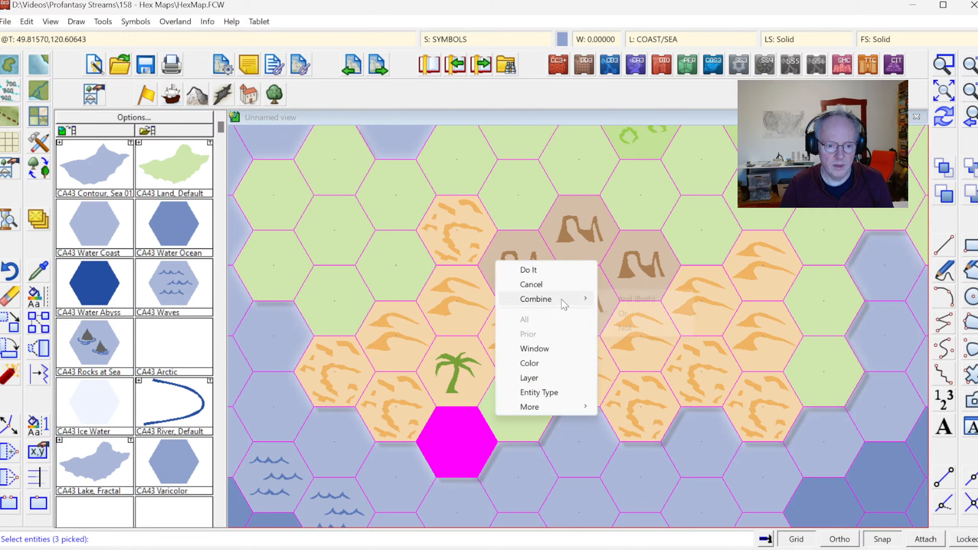
{"action": "left_click", "coordinate": [626, 328]}
{"action": "left_click", "coordinate": [495, 501]}
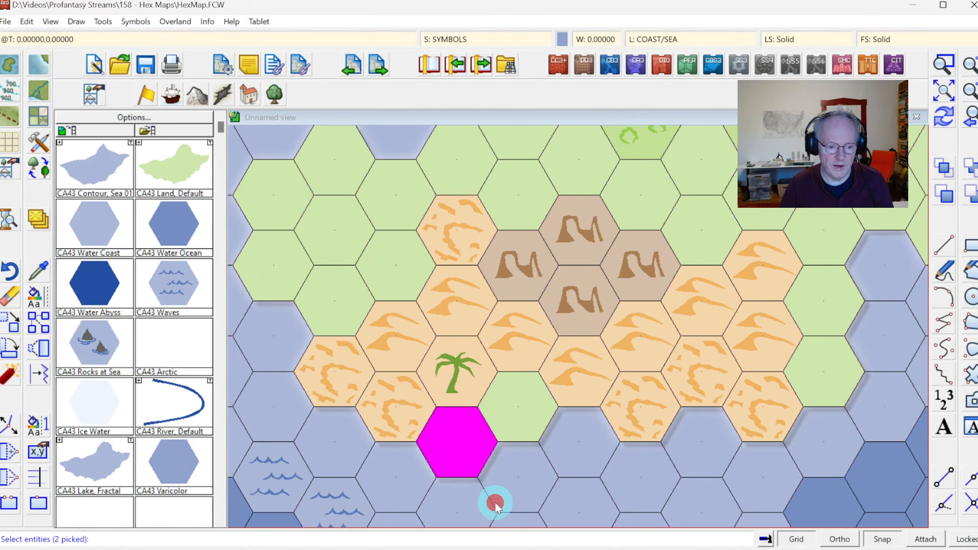
{"action": "left_click", "coordinate": [108, 545]}
{"action": "right_click", "coordinate": [503, 330]}
{"action": "left_click", "coordinate": [502, 334]}
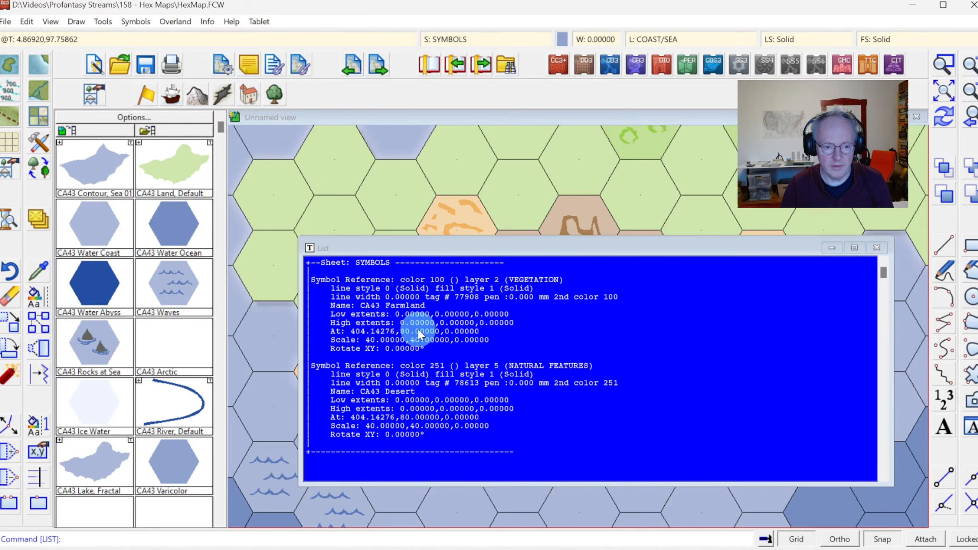
{"action": "left_click", "coordinate": [877, 247]}
Create a drawing tool named River, Default Straight based on River, Default, with its path draw method set to Straight
{"action": "left_click", "coordinate": [971, 124]}
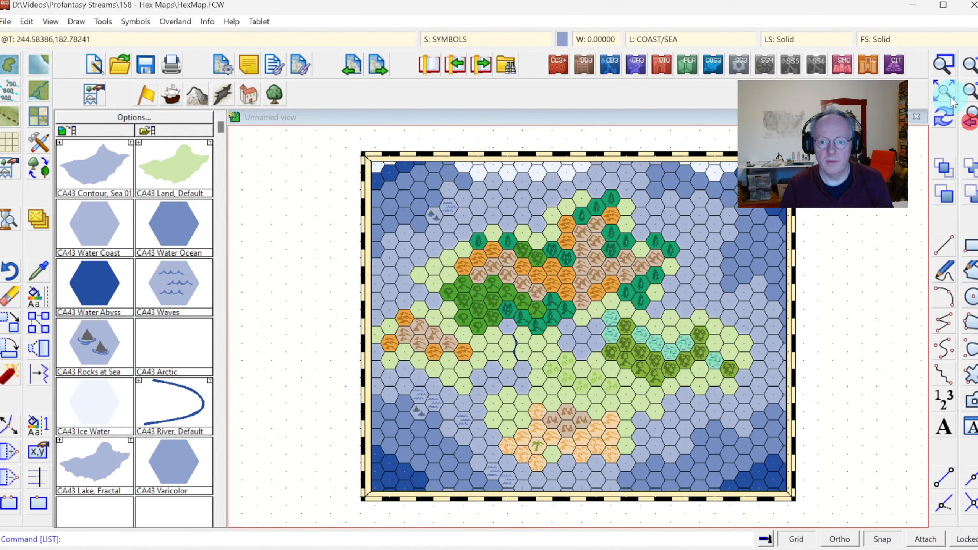
{"action": "left_click", "coordinate": [943, 64]}
{"action": "left_click", "coordinate": [449, 269]}
{"action": "left_click", "coordinate": [582, 387]}
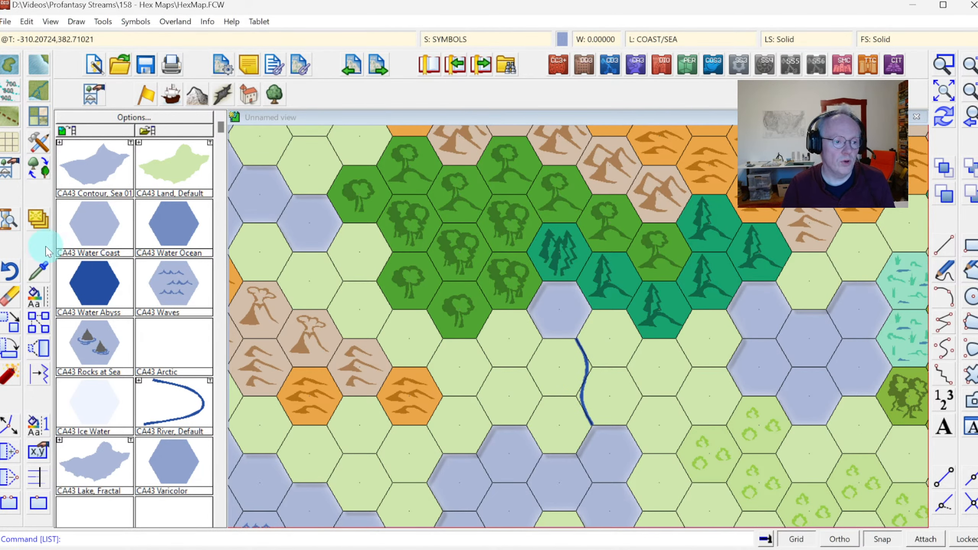
{"action": "left_click", "coordinate": [38, 139]}
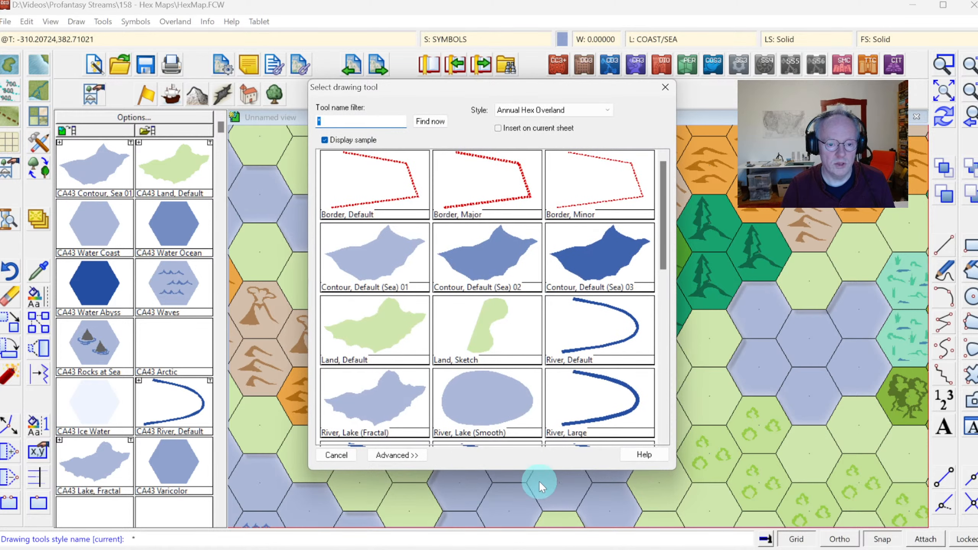
{"action": "left_click", "coordinate": [399, 454]}
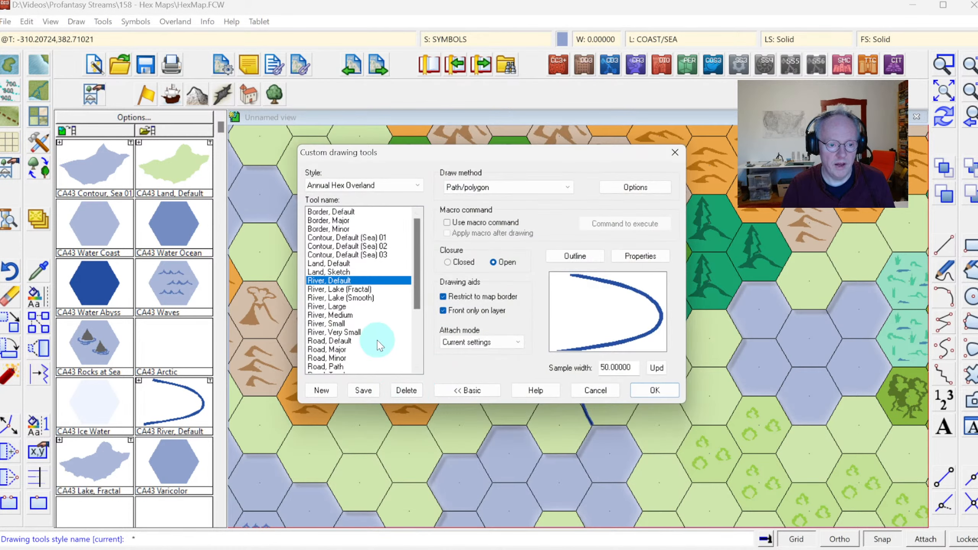
{"action": "left_click", "coordinate": [322, 390]}
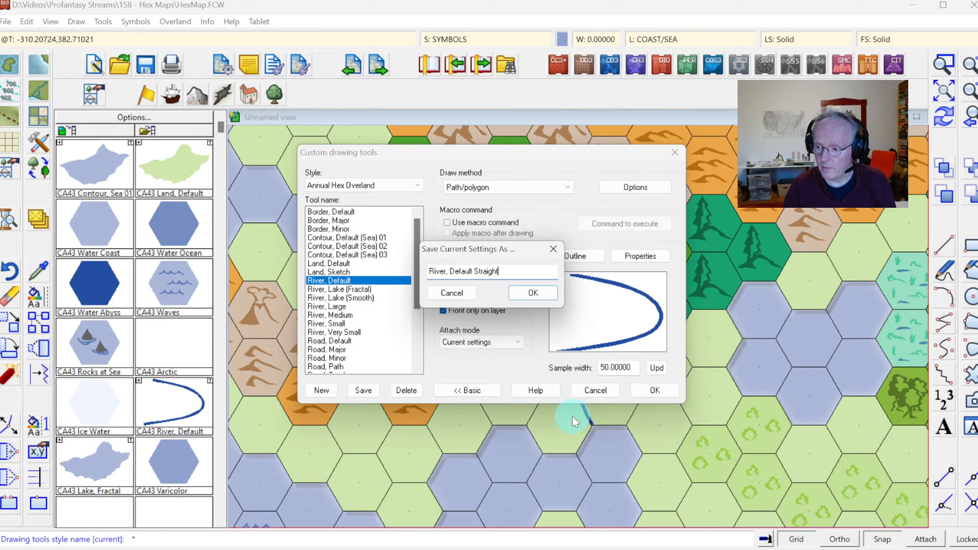
{"action": "left_click", "coordinate": [524, 293]}
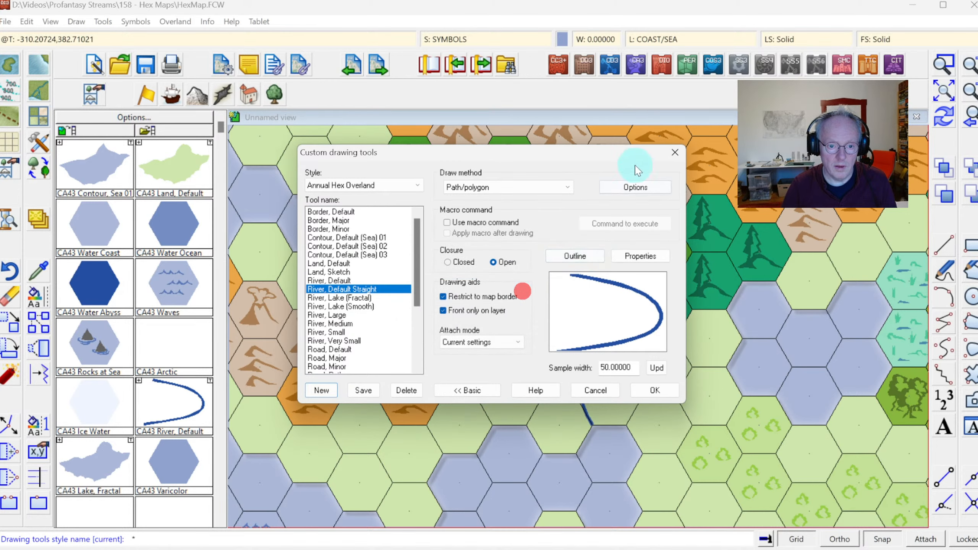
{"action": "left_click", "coordinate": [632, 187]}
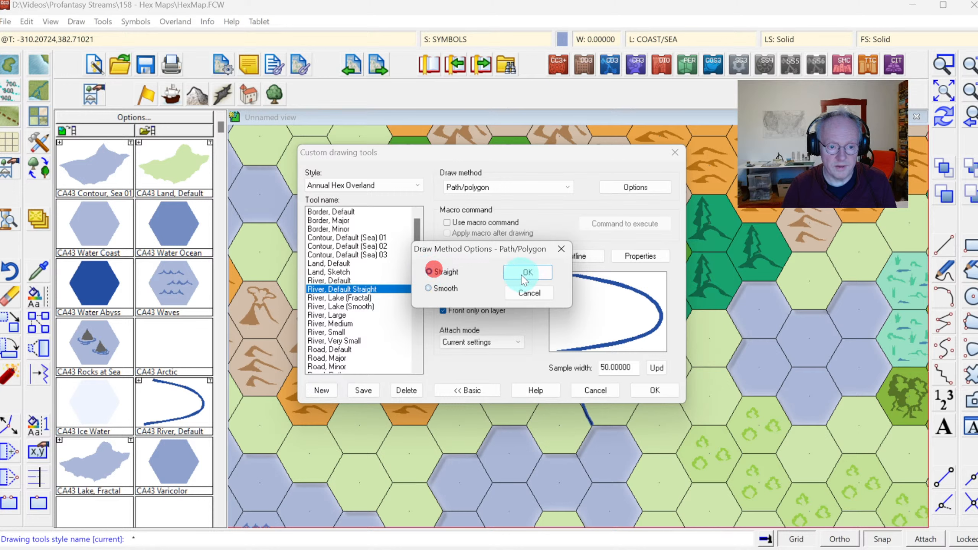
{"action": "left_click", "coordinate": [527, 274]}
{"action": "left_click", "coordinate": [653, 391]}
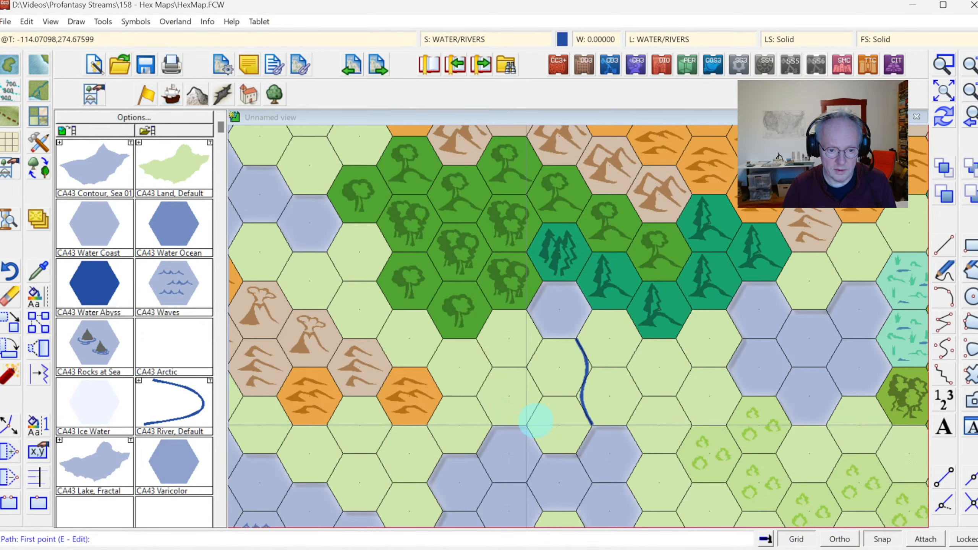
Try a straight-segment river along the hex edges just west of the existing river, and undo it
{"action": "left_click", "coordinate": [534, 422]}
{"action": "left_click", "coordinate": [548, 389]}
{"action": "left_click", "coordinate": [523, 363]}
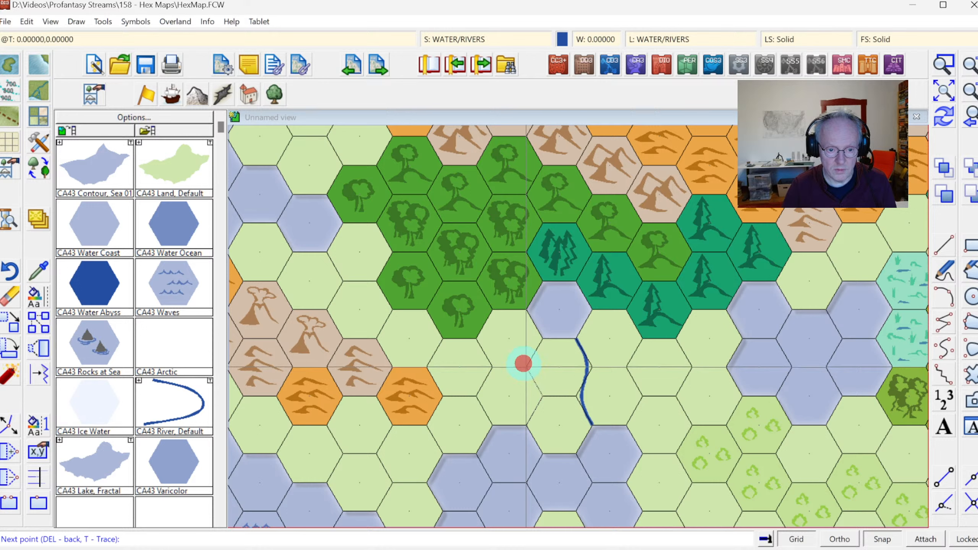
{"action": "left_click", "coordinate": [542, 332]}
{"action": "right_click", "coordinate": [542, 332]}
{"action": "left_click", "coordinate": [949, 115]}
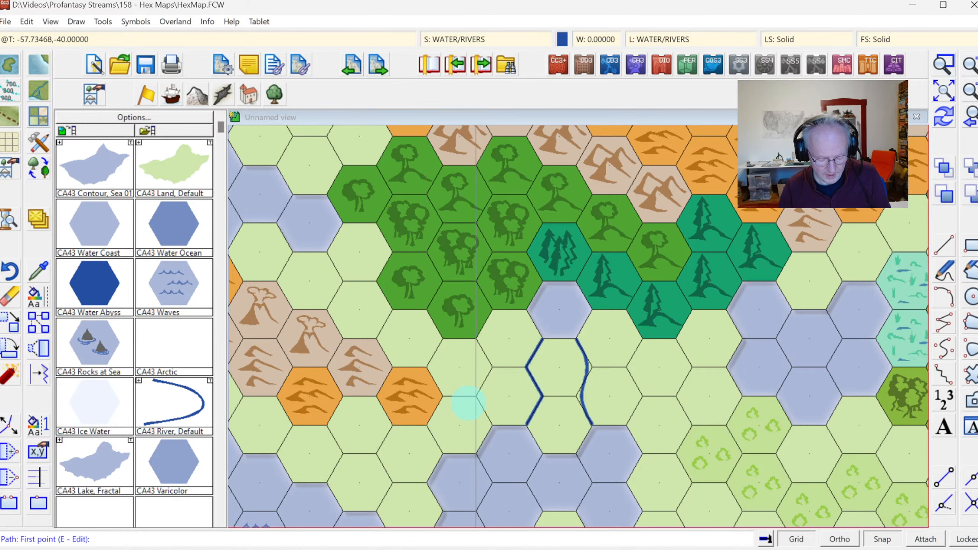
{"action": "key", "text": "ctrl+z"}
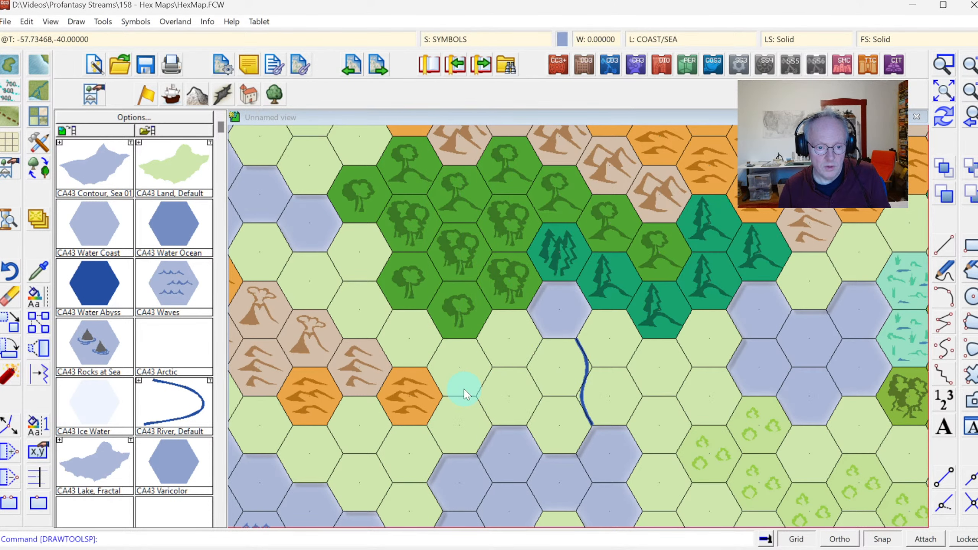
Change the smooth river's properties to color 60 and line width 0
{"action": "left_click", "coordinate": [944, 67]}
{"action": "left_click", "coordinate": [499, 294]}
{"action": "left_click", "coordinate": [684, 476]}
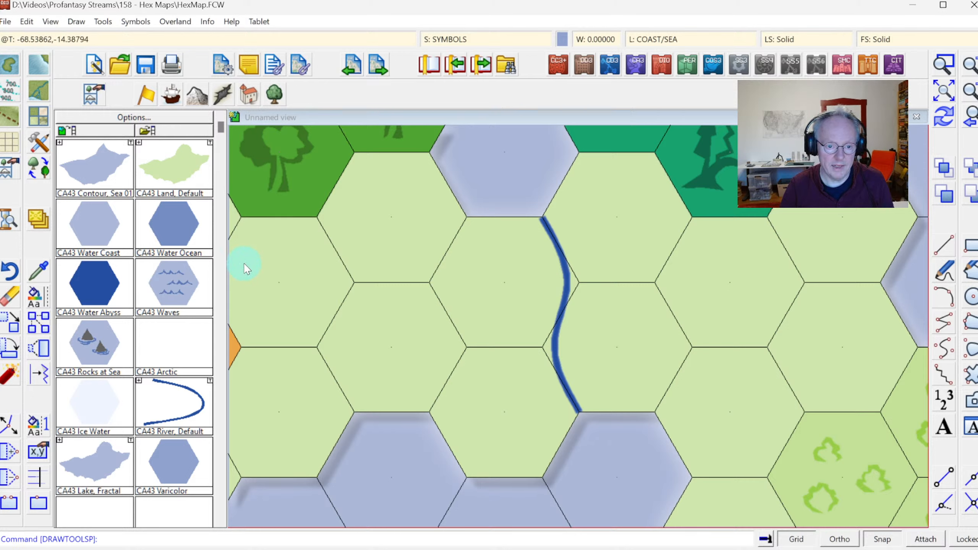
{"action": "left_click", "coordinate": [41, 304]}
{"action": "left_click", "coordinate": [568, 285]}
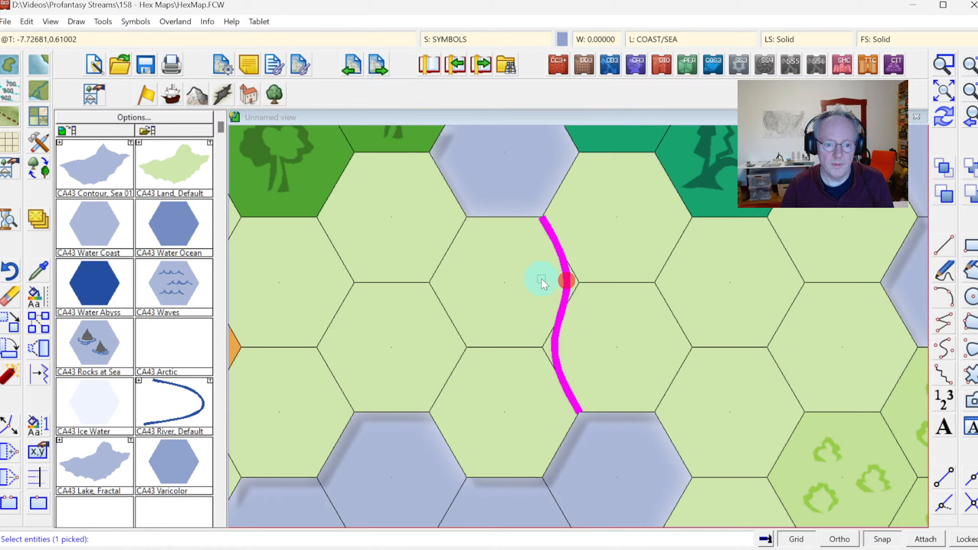
{"action": "right_click", "coordinate": [469, 266]}
{"action": "left_click", "coordinate": [468, 265]}
{"action": "right_click", "coordinate": [468, 267]}
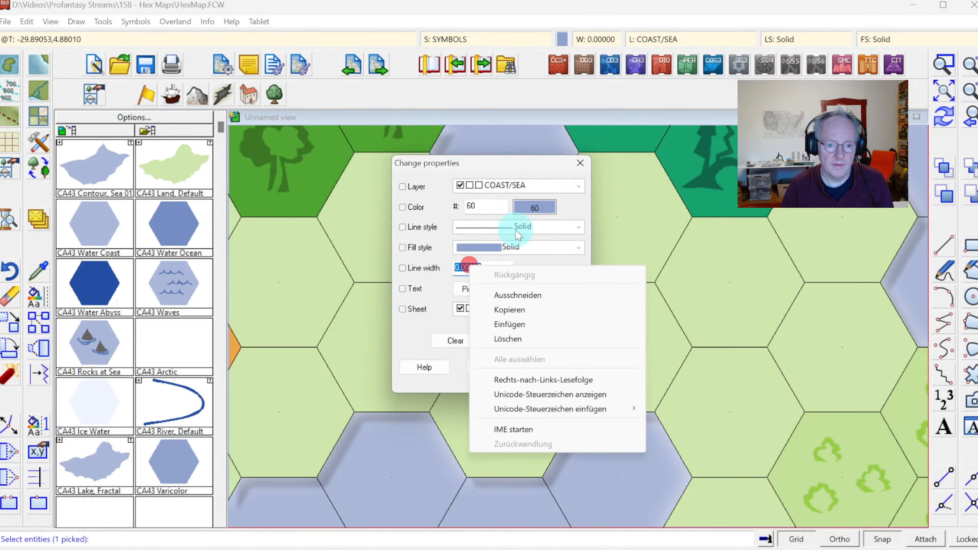
{"action": "left_click", "coordinate": [528, 207]}
{"action": "left_click", "coordinate": [572, 221]}
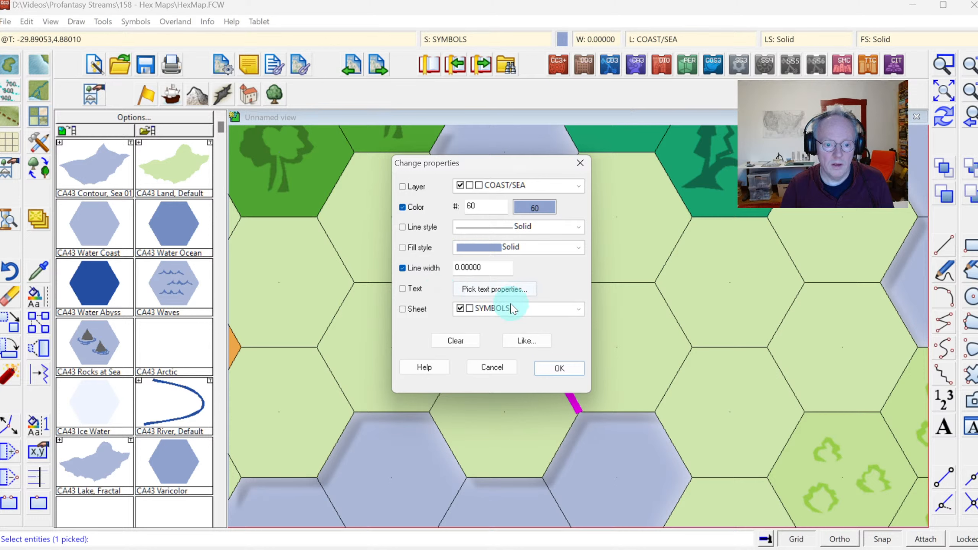
{"action": "left_click", "coordinate": [573, 373]}
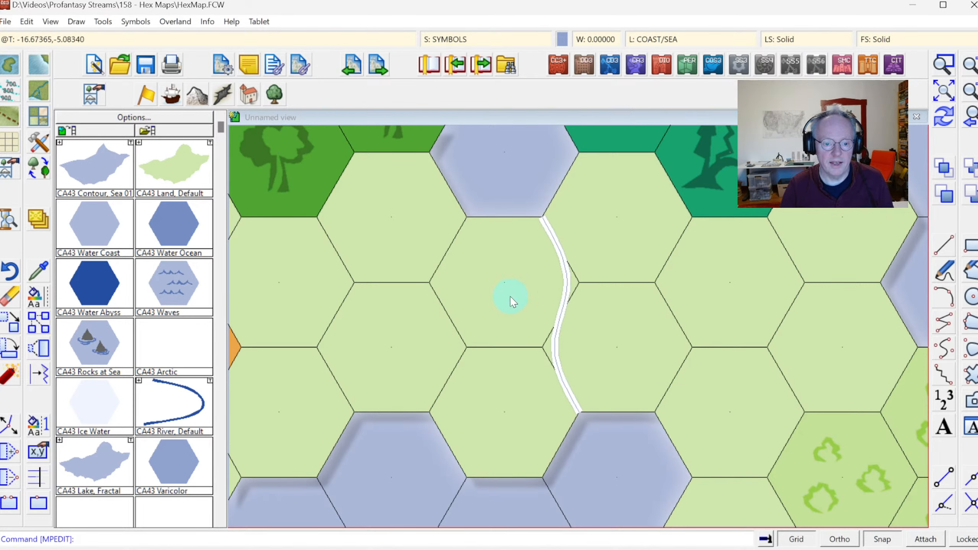
Set the line width of the smooth river below the small lake to 10
{"action": "left_click", "coordinate": [558, 316]}
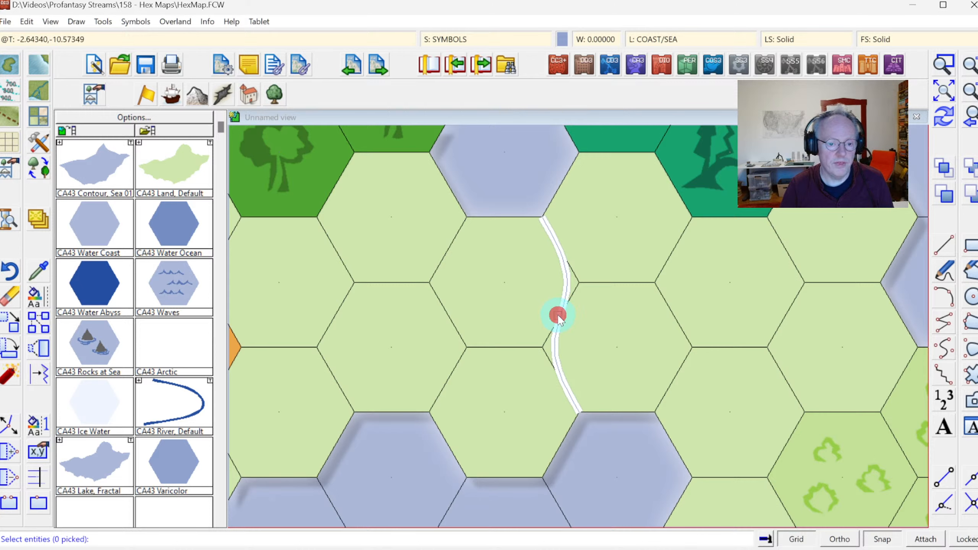
{"action": "left_click", "coordinate": [567, 285]}
{"action": "right_click", "coordinate": [493, 271]}
{"action": "left_click", "coordinate": [494, 271]}
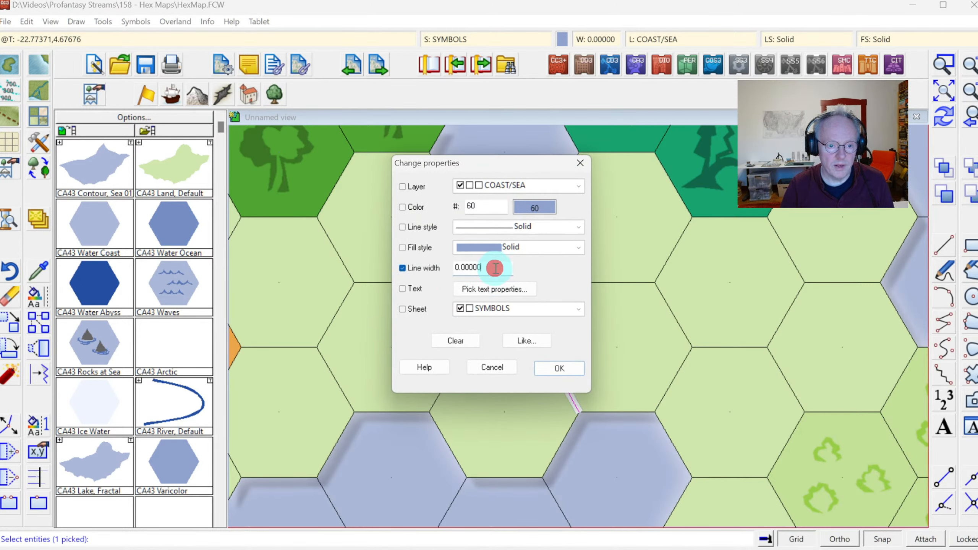
{"action": "double_click", "coordinate": [495, 268]}
{"action": "type", "text": "10"}
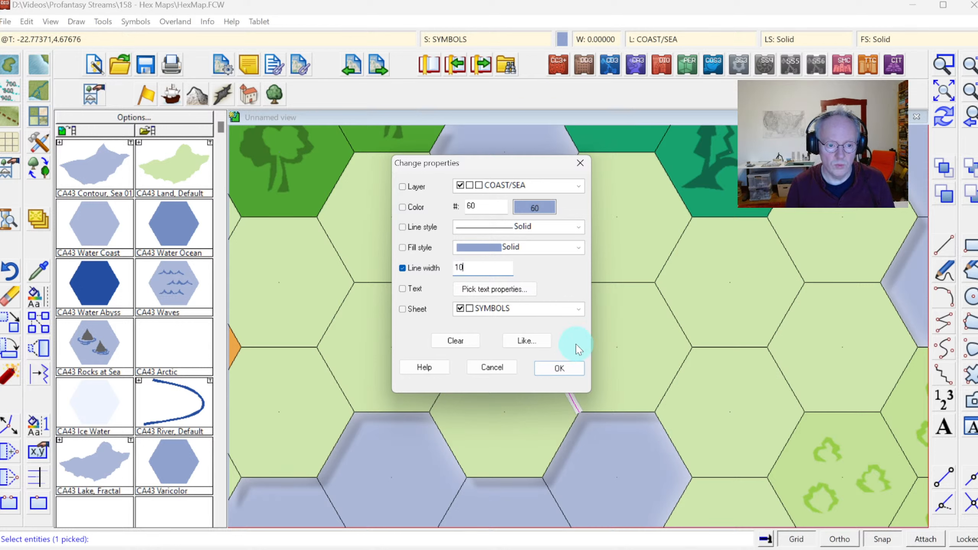
{"action": "key", "text": "Return"}
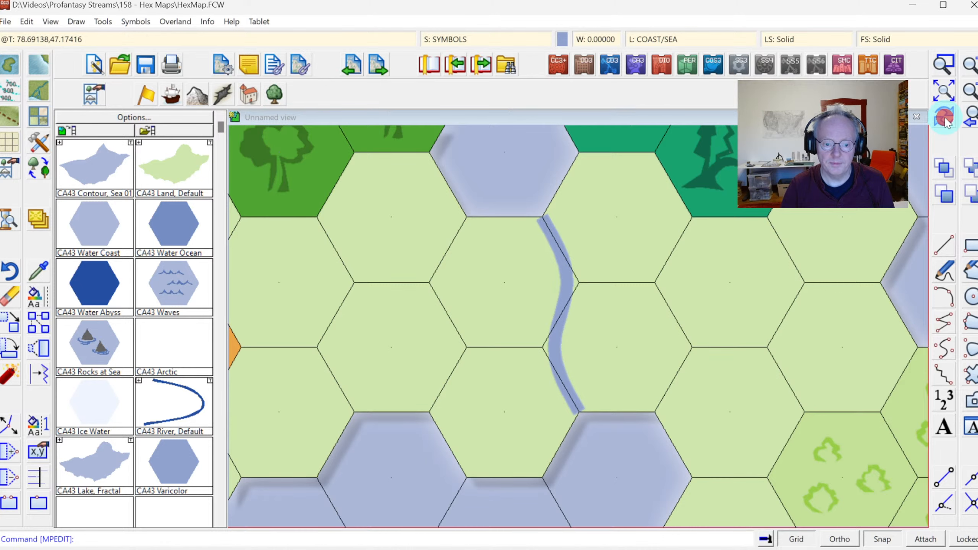
Set the color of the River, Default drawing tool to 60 in its properties
{"action": "left_click", "coordinate": [951, 99]}
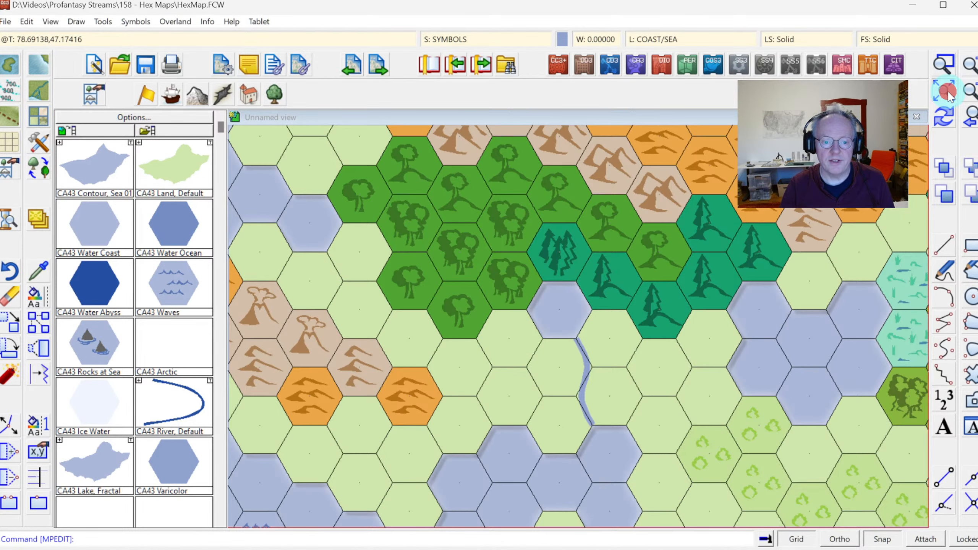
{"action": "left_click", "coordinate": [947, 94]}
{"action": "left_click", "coordinate": [943, 63]}
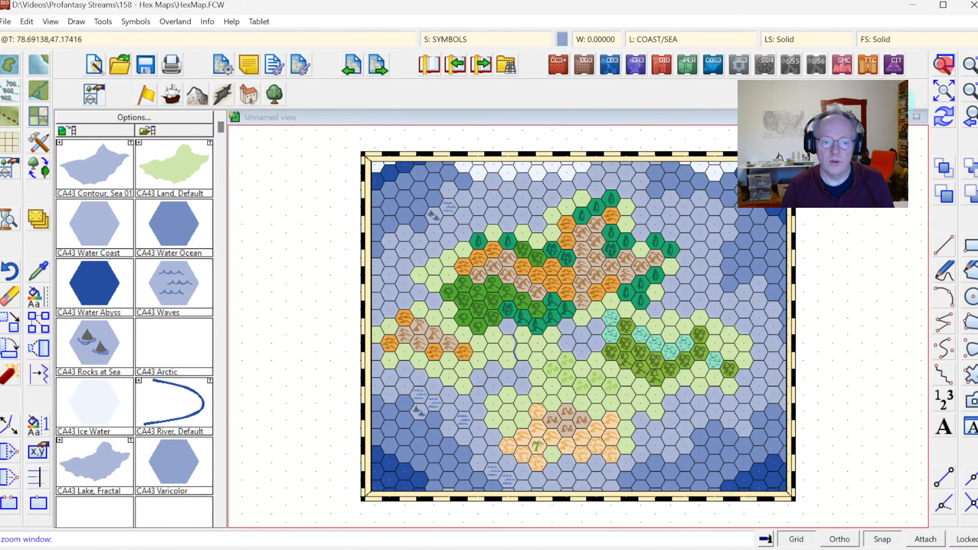
{"action": "left_click", "coordinate": [464, 305]}
{"action": "left_click", "coordinate": [586, 394]}
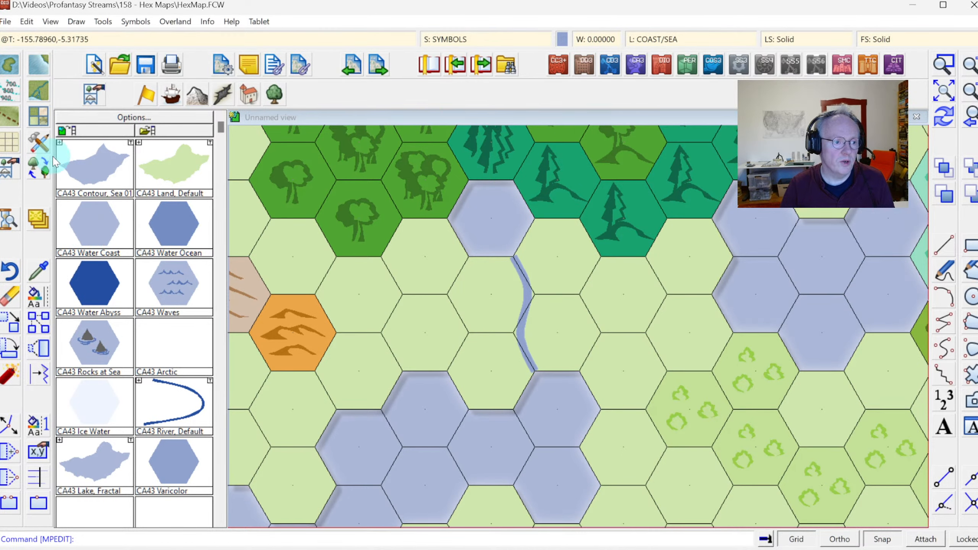
{"action": "left_click", "coordinate": [39, 141]}
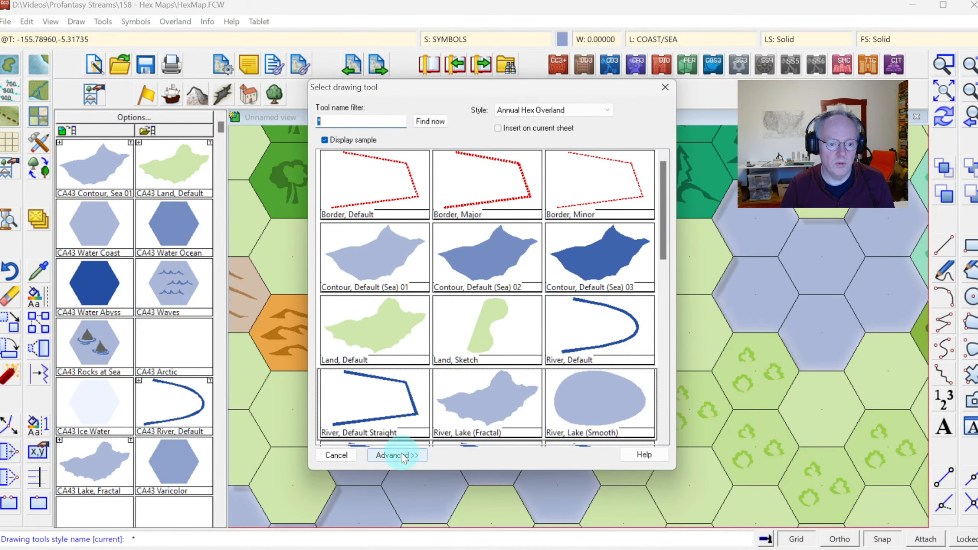
{"action": "left_click", "coordinate": [401, 452]}
{"action": "left_click", "coordinate": [348, 279]}
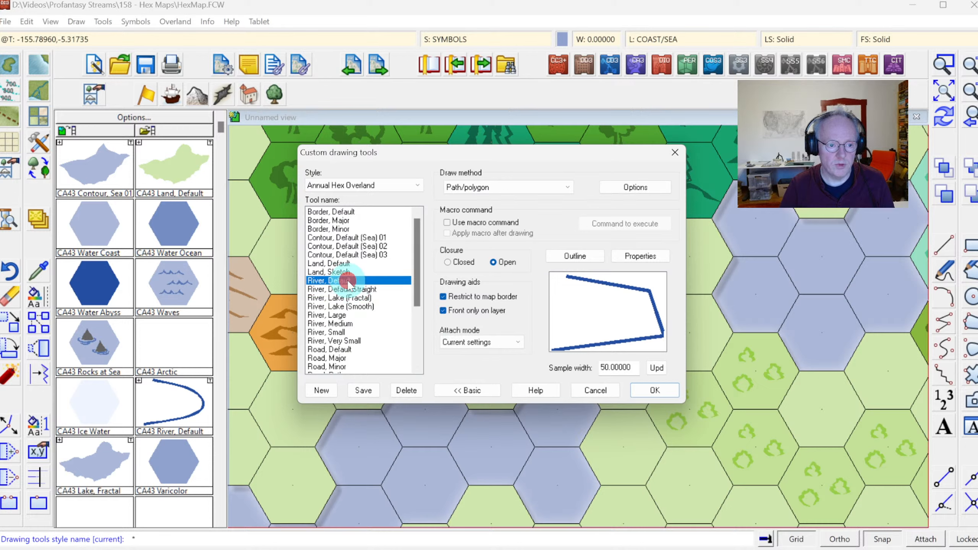
{"action": "left_click", "coordinate": [641, 256]}
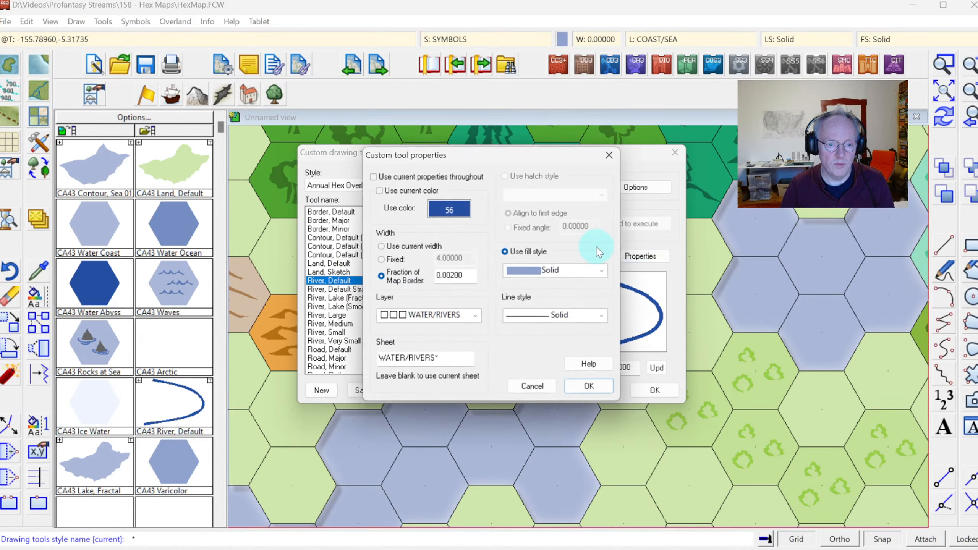
{"action": "left_click", "coordinate": [464, 212]}
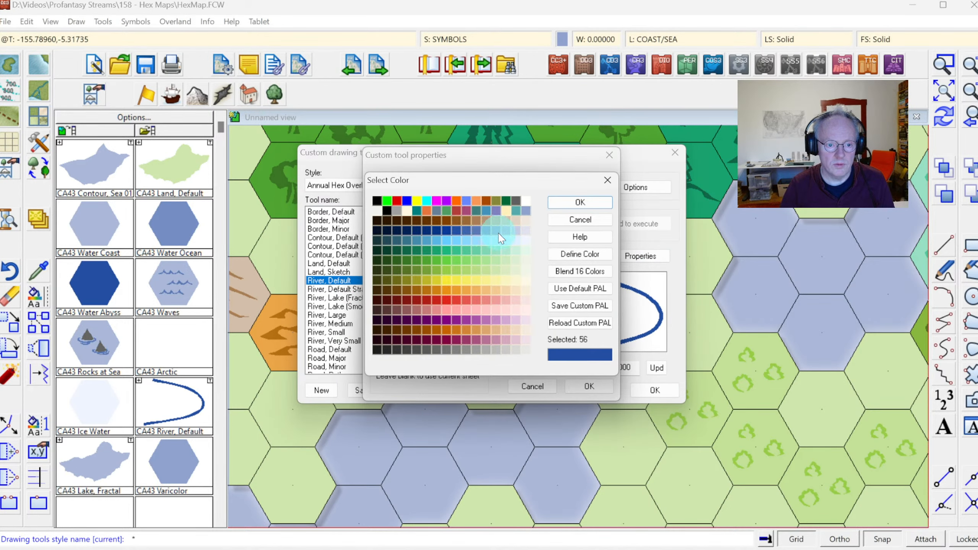
{"action": "left_click", "coordinate": [502, 229]}
{"action": "left_click", "coordinate": [512, 232]}
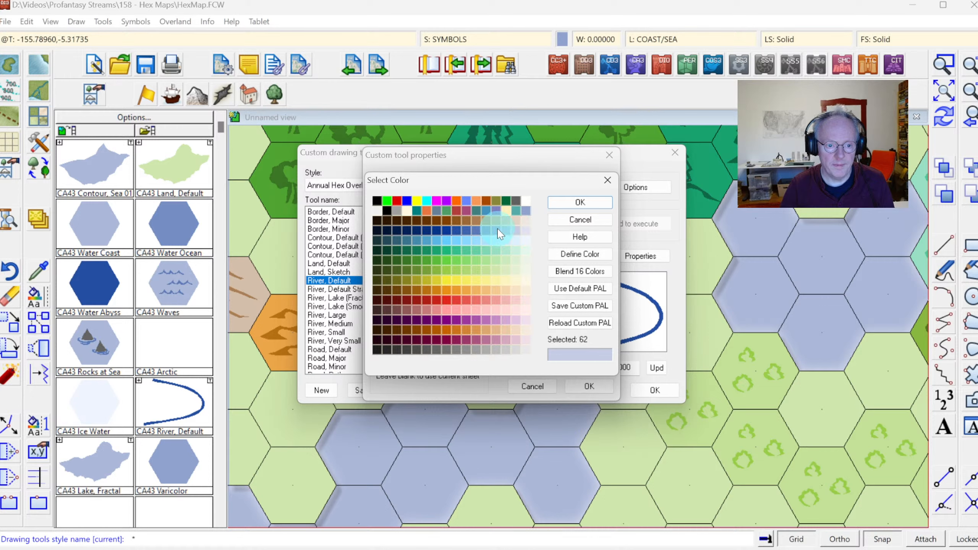
{"action": "left_click", "coordinate": [498, 231]}
{"action": "left_click", "coordinate": [580, 202]}
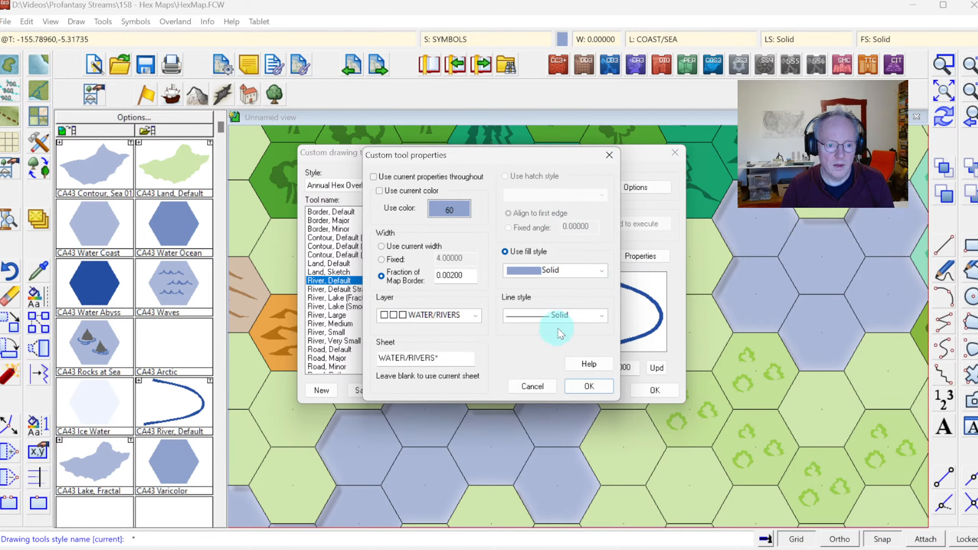
Give the River, Default tool a fixed width of 4 and start drawing with it
{"action": "left_click", "coordinate": [392, 262]}
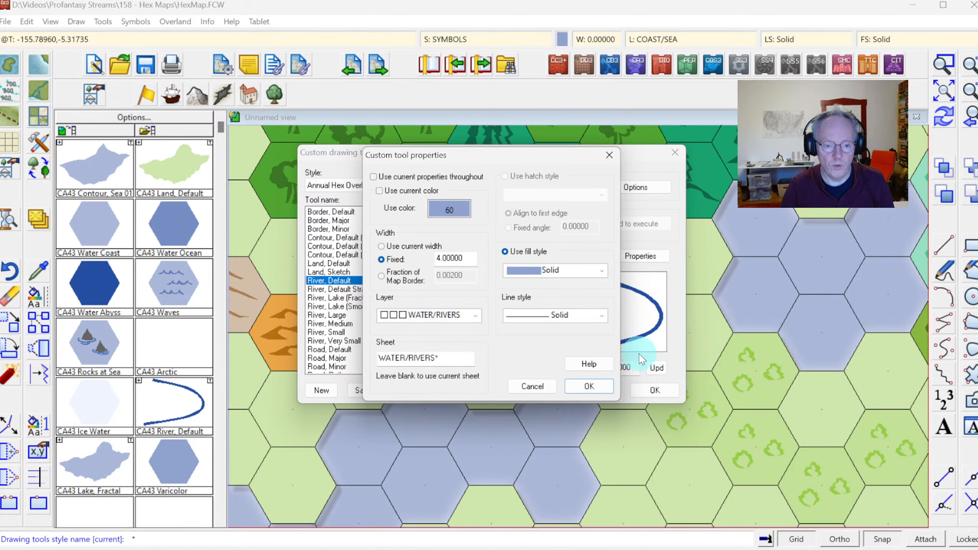
{"action": "left_click", "coordinate": [589, 386]}
{"action": "left_click", "coordinate": [647, 391]}
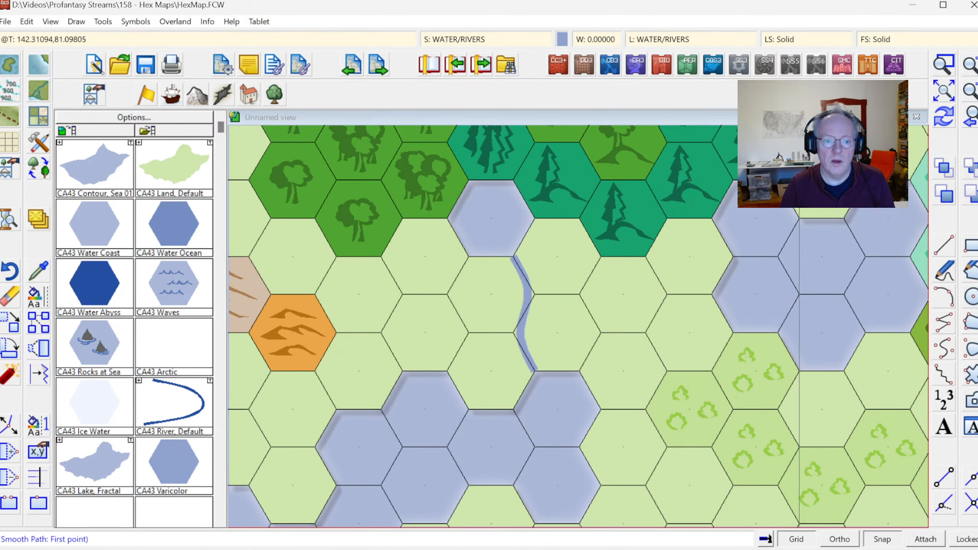
Draw a smooth river along the hex edges from the small lake's northwest corner north through the forest into the mountains
{"action": "left_click", "coordinate": [943, 91]}
{"action": "left_click", "coordinate": [481, 261]}
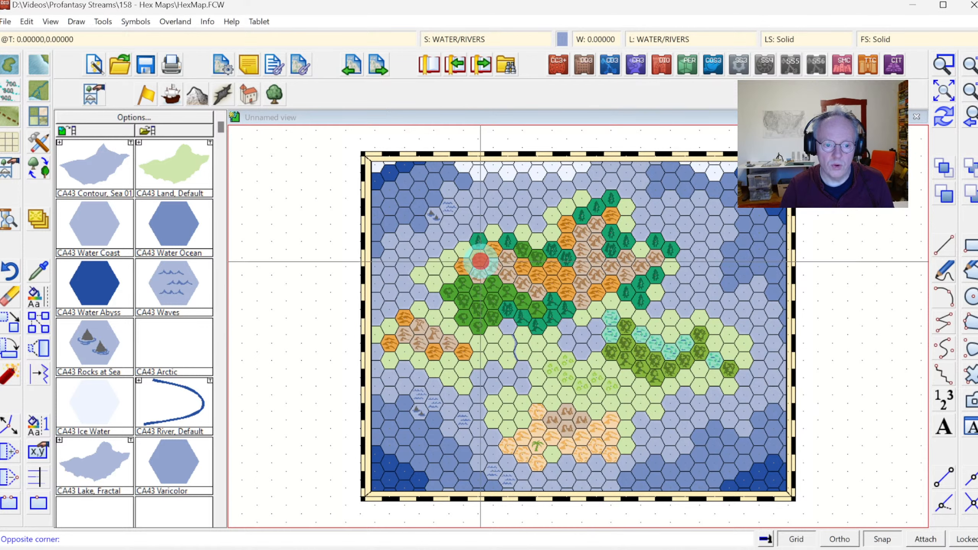
{"action": "left_click", "coordinate": [574, 345]}
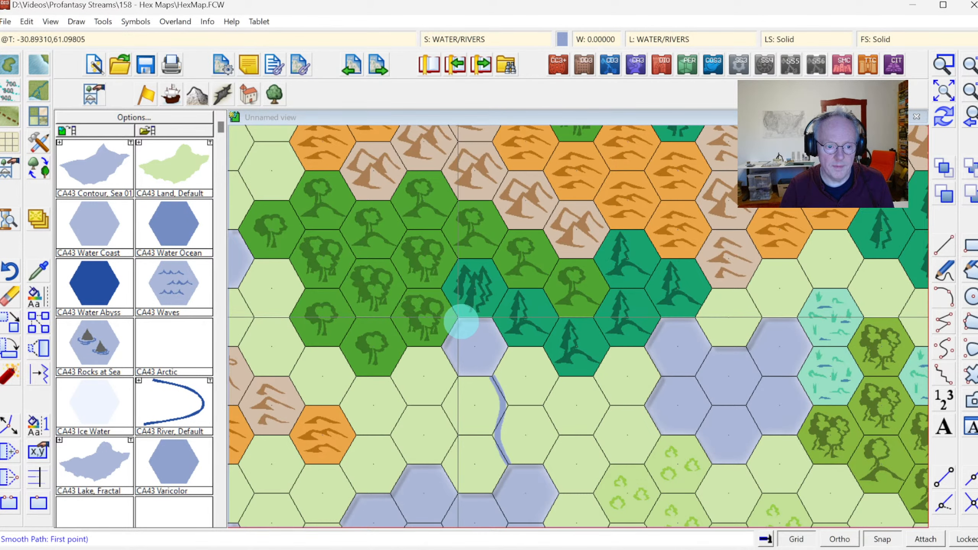
{"action": "left_click", "coordinate": [460, 320]}
{"action": "left_click", "coordinate": [439, 283]}
{"action": "left_click", "coordinate": [460, 254]}
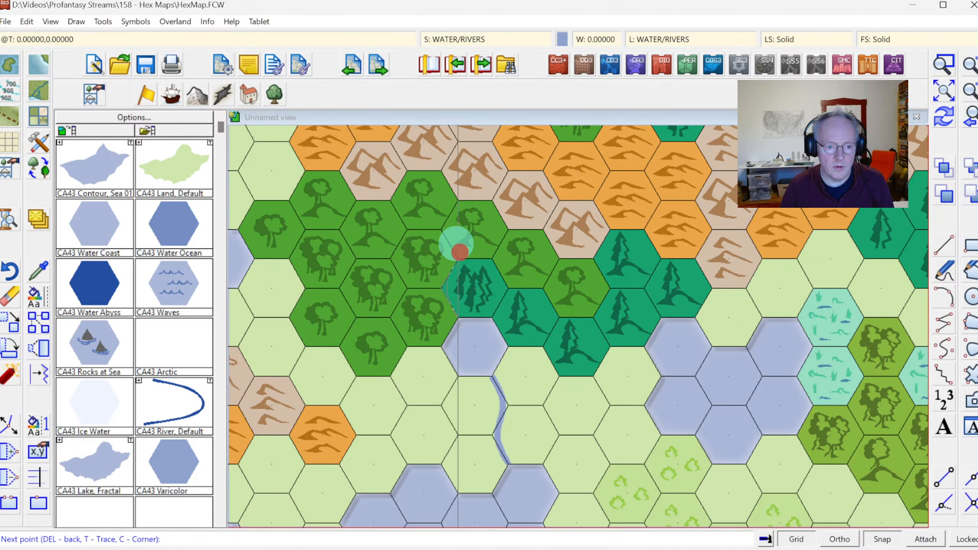
{"action": "left_click", "coordinate": [442, 222]}
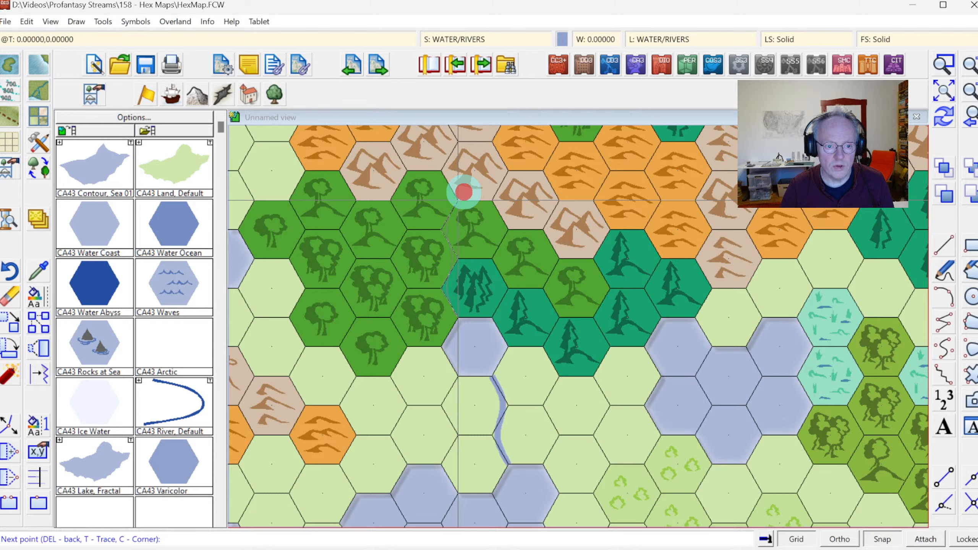
{"action": "left_click", "coordinate": [446, 179]}
{"action": "left_click", "coordinate": [461, 143]}
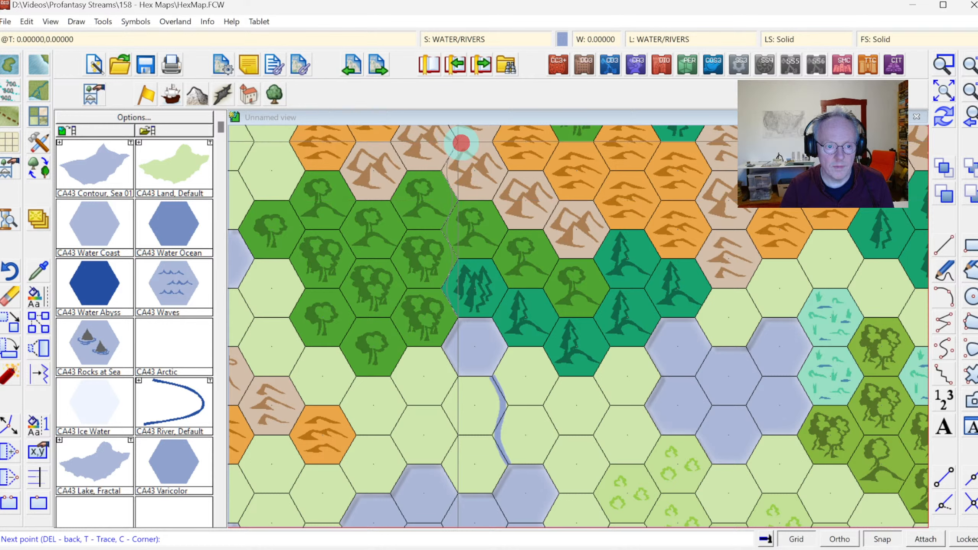
{"action": "right_click", "coordinate": [462, 144]}
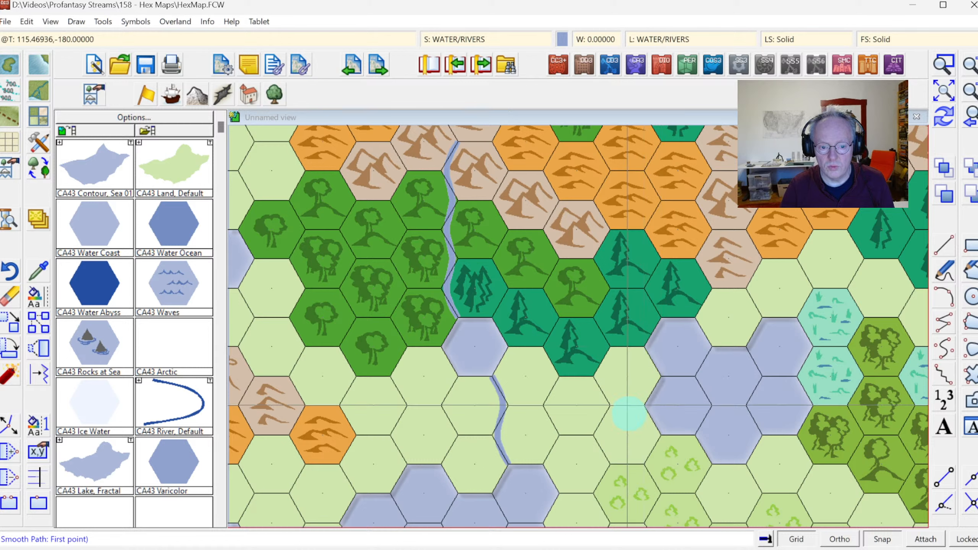
Draw a smooth river along the hex edges from the eastern inland water southwest to the southern sea
{"action": "left_click", "coordinate": [639, 410]}
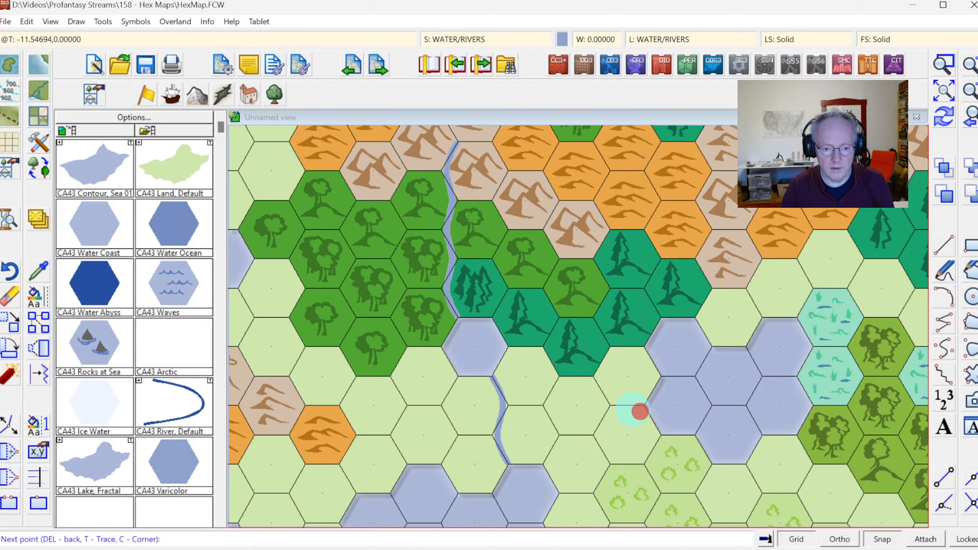
{"action": "left_click", "coordinate": [606, 409]}
{"action": "left_click", "coordinate": [588, 435]}
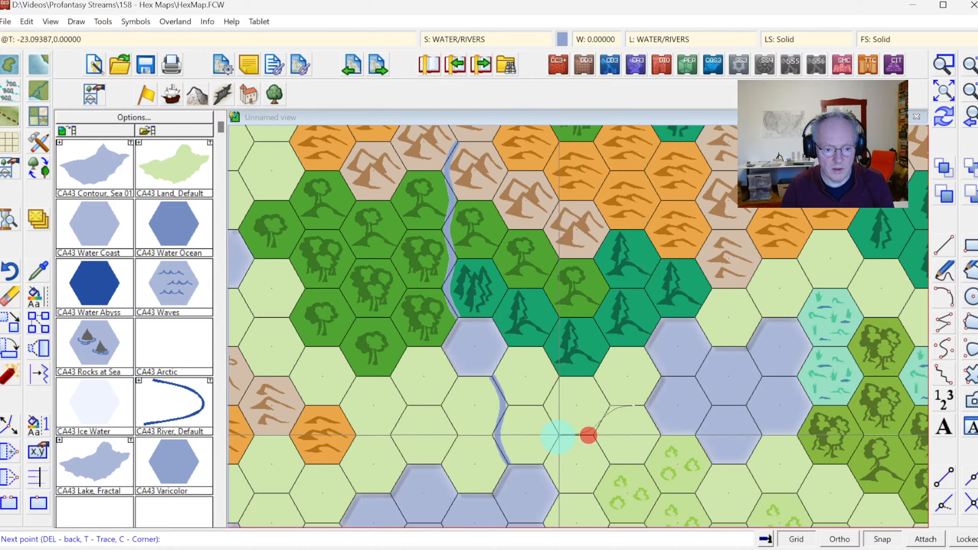
{"action": "left_click", "coordinate": [557, 437]}
{"action": "left_click", "coordinate": [546, 466]}
{"action": "right_click", "coordinate": [546, 466]}
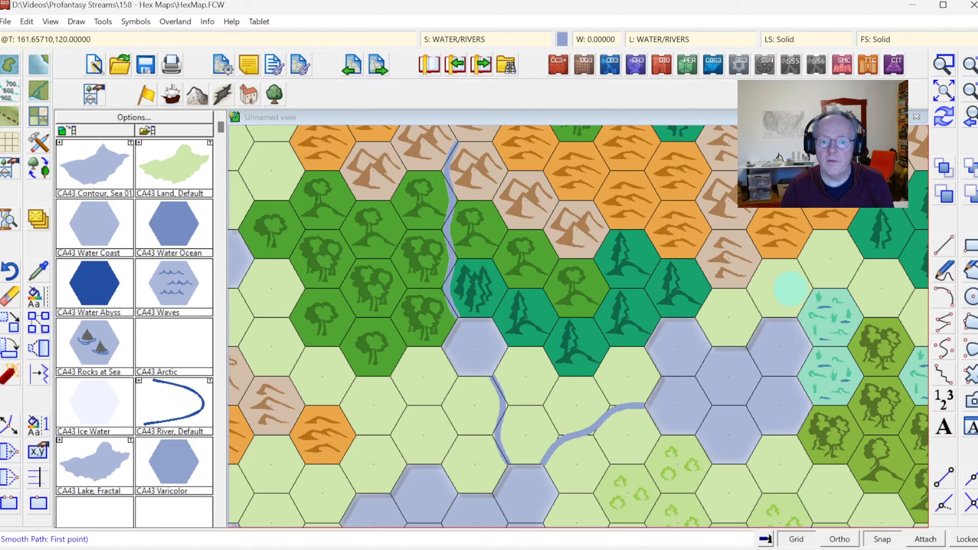
Draw a smooth river along the hex edges from the northwestern swamp hex north through the grassland into the hills
{"action": "left_click", "coordinate": [800, 310]}
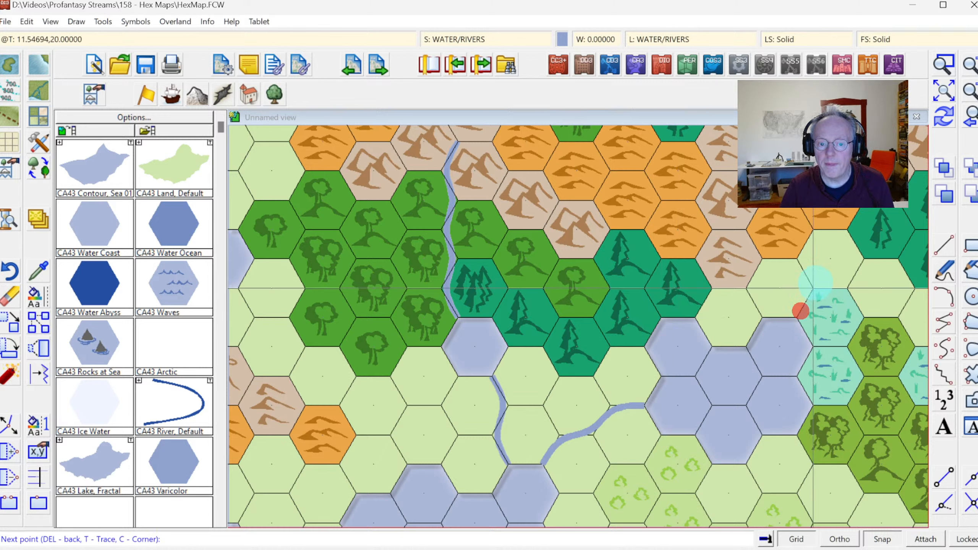
{"action": "left_click", "coordinate": [814, 282]}
{"action": "left_click", "coordinate": [817, 227]}
{"action": "left_click", "coordinate": [802, 211]}
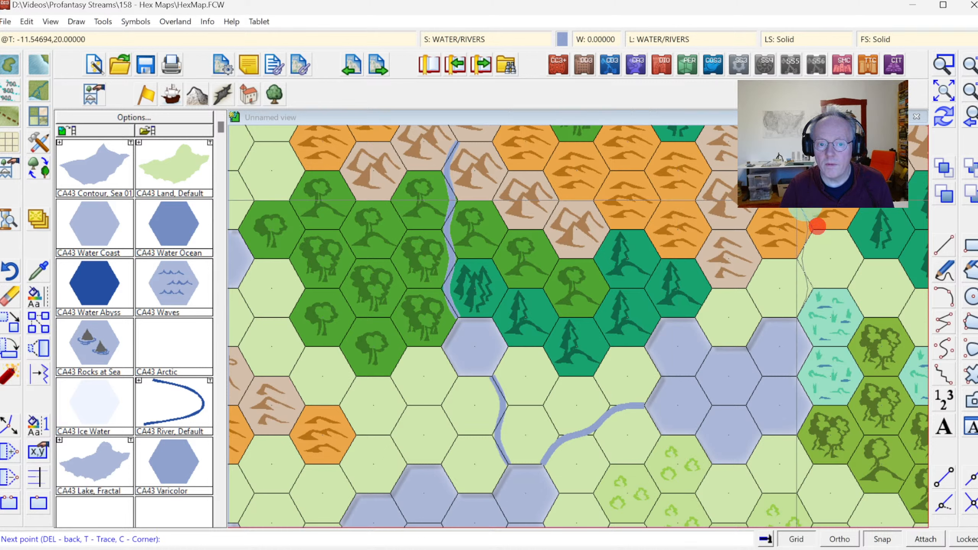
{"action": "right_click", "coordinate": [802, 211]}
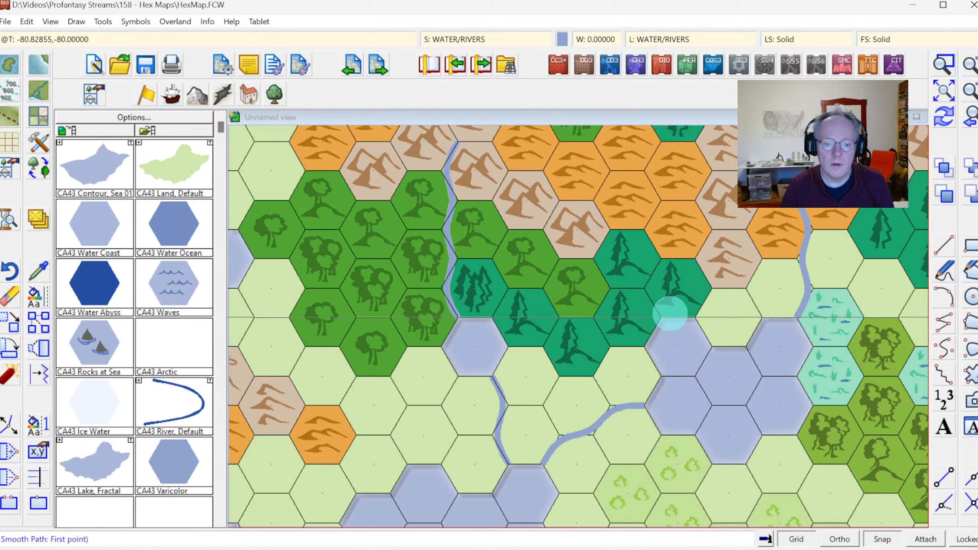
Draw a smooth river from the inland water's northwest corner north between the evergreen forest hexes into the hills
{"action": "left_click", "coordinate": [642, 279]}
{"action": "left_click", "coordinate": [649, 227]}
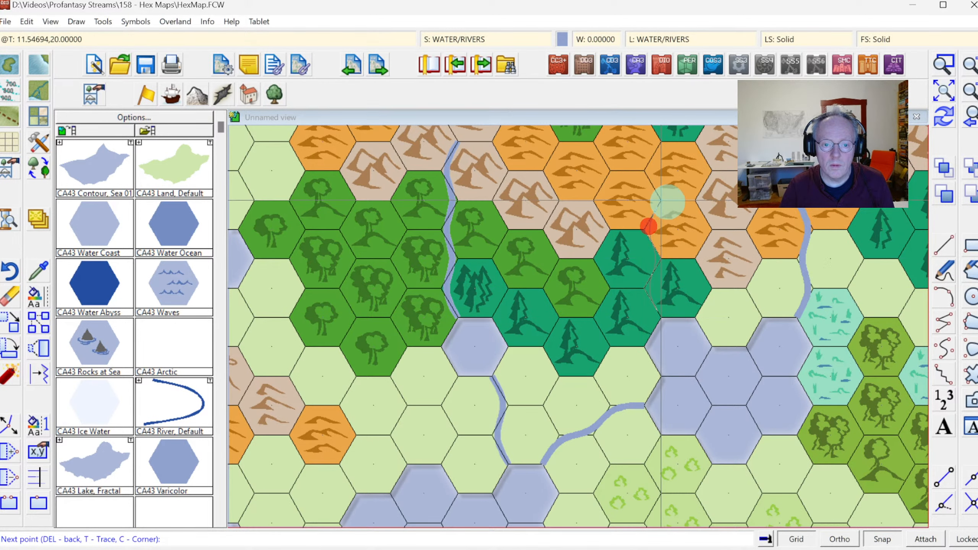
{"action": "right_click", "coordinate": [668, 200]}
Draw a smooth river along the hex edges from the northwestern coast southeast past the evergreen forest into the central mountains
{"action": "left_click", "coordinate": [944, 89]}
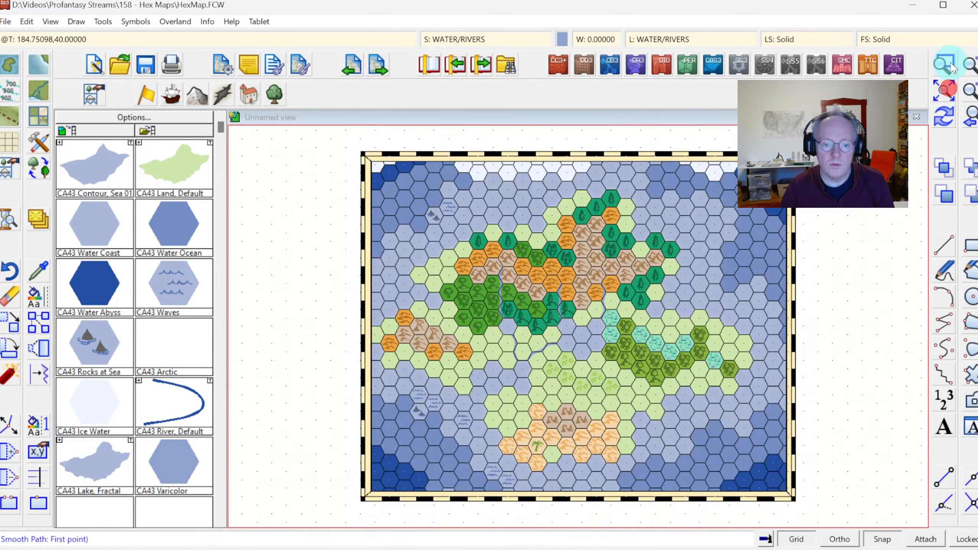
{"action": "left_click", "coordinate": [946, 63]}
{"action": "left_click", "coordinate": [515, 312]}
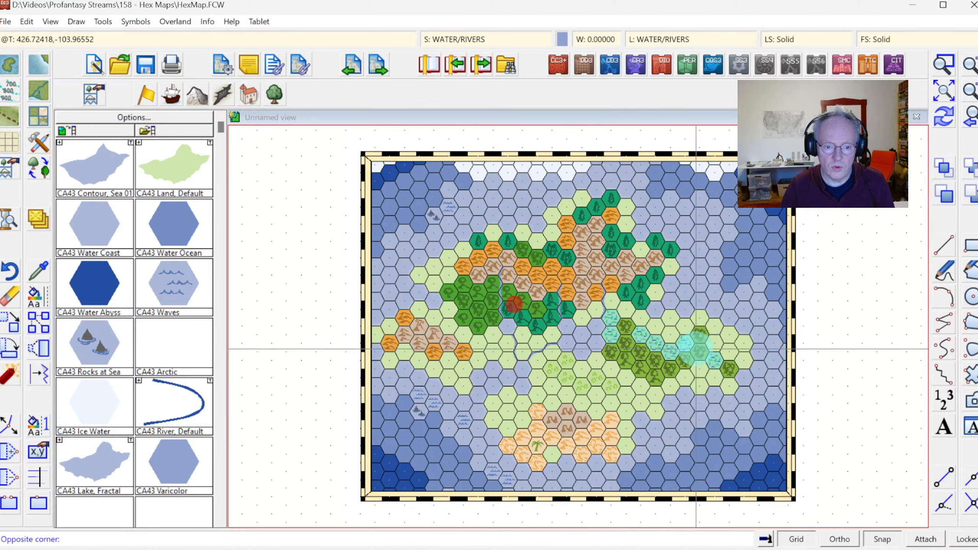
{"action": "left_click", "coordinate": [702, 208]}
{"action": "left_click", "coordinate": [327, 234]}
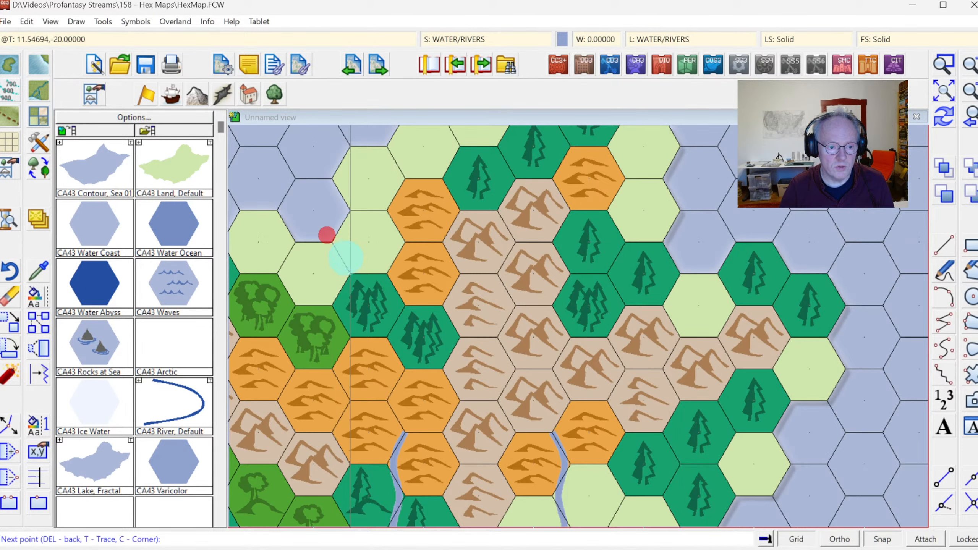
{"action": "left_click", "coordinate": [384, 264]}
{"action": "left_click", "coordinate": [412, 295]}
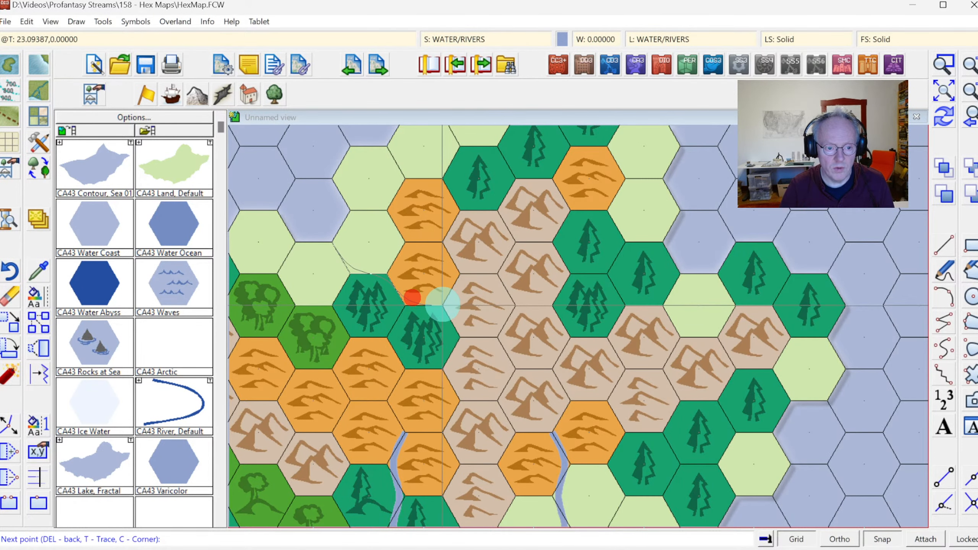
{"action": "left_click", "coordinate": [450, 305]}
{"action": "left_click", "coordinate": [466, 340]}
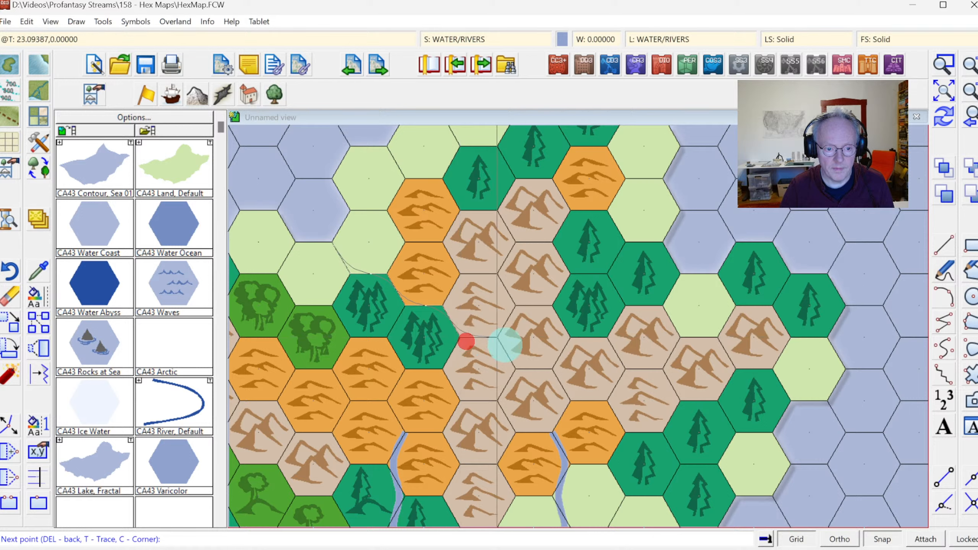
{"action": "left_click", "coordinate": [498, 338]}
{"action": "right_click", "coordinate": [497, 339]}
Draw a smooth river along the hex edges from the northeastern coast southwest between the hills and the evergreen forest
{"action": "left_click", "coordinate": [661, 167]}
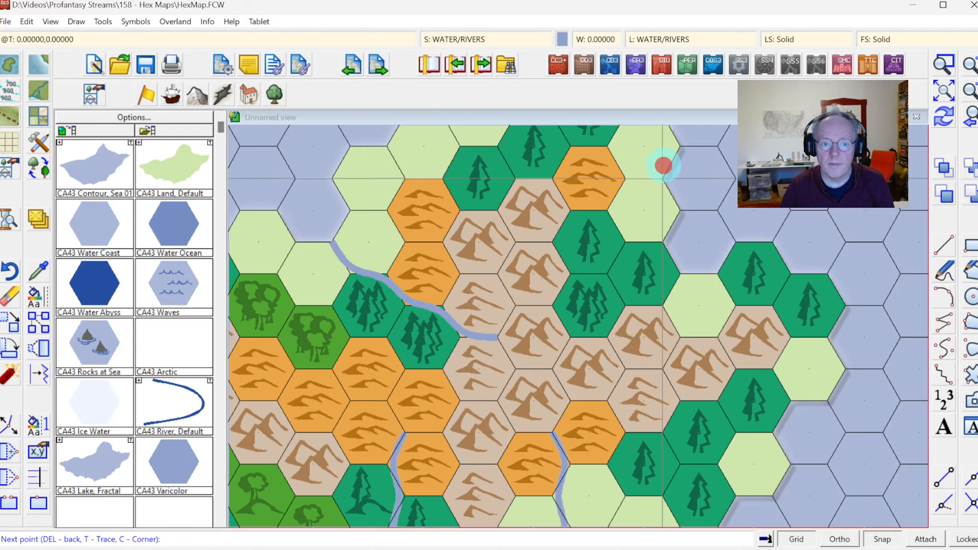
{"action": "left_click", "coordinate": [599, 200]}
{"action": "left_click", "coordinate": [556, 199]}
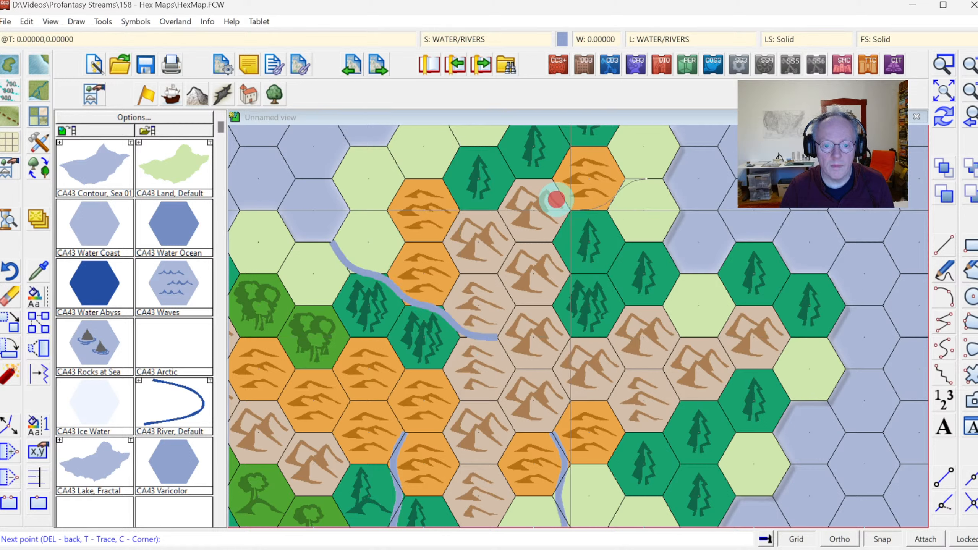
{"action": "right_click", "coordinate": [556, 199]}
Draw a smooth river from the eastern coast northwest between the evergreen forest hexes into the mountains
{"action": "left_click", "coordinate": [742, 496]}
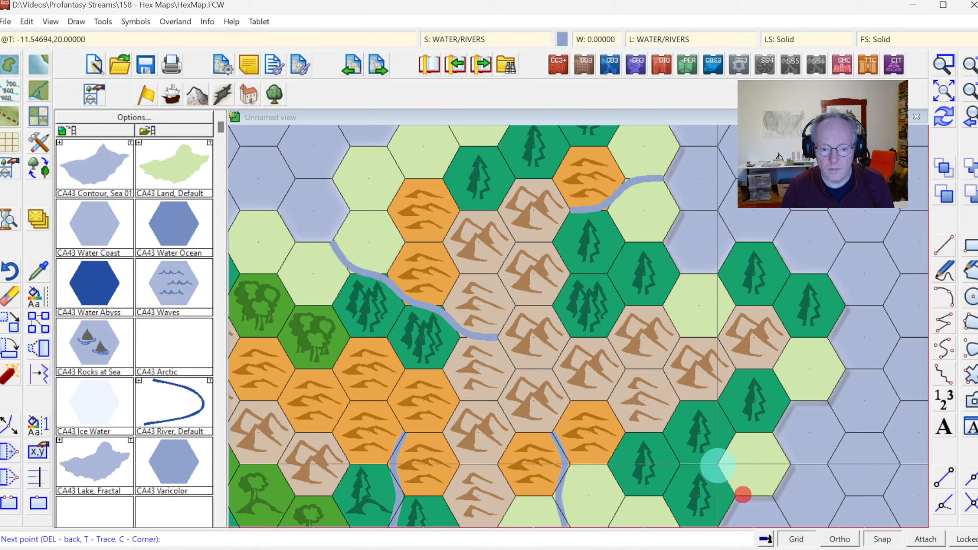
{"action": "left_click", "coordinate": [718, 465]}
{"action": "left_click", "coordinate": [685, 463]}
{"action": "left_click", "coordinate": [677, 407]}
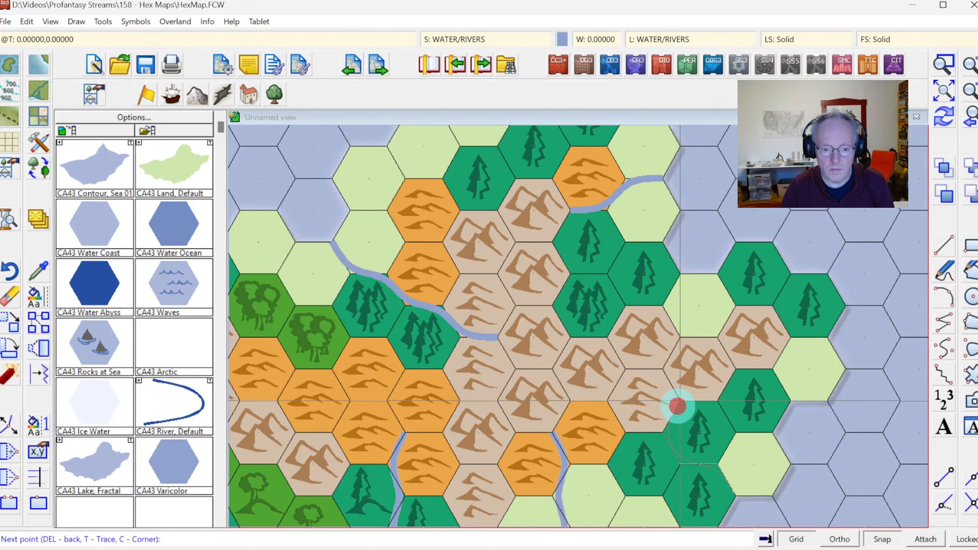
{"action": "left_click", "coordinate": [661, 372]}
{"action": "right_click", "coordinate": [663, 373]}
Draw a smooth river along the hex edges from the hills of the western volcanic range south to the sea
{"action": "left_click", "coordinate": [951, 95]}
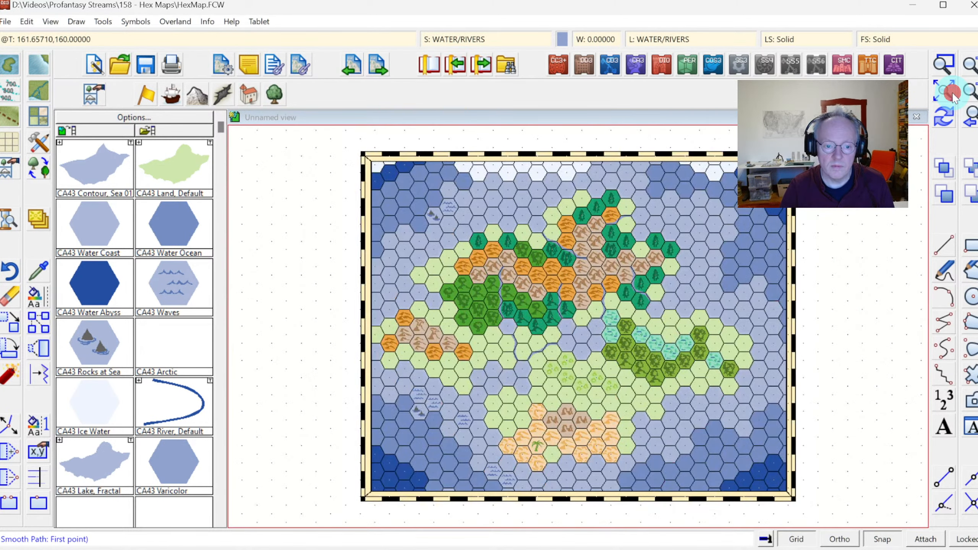
{"action": "left_click", "coordinate": [944, 65]}
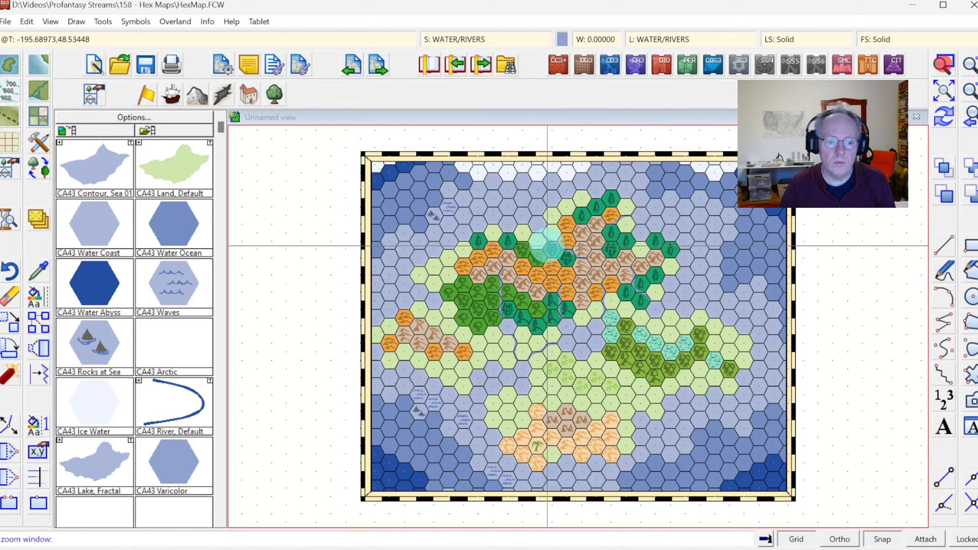
{"action": "left_click", "coordinate": [386, 289]}
{"action": "left_click", "coordinate": [539, 422]}
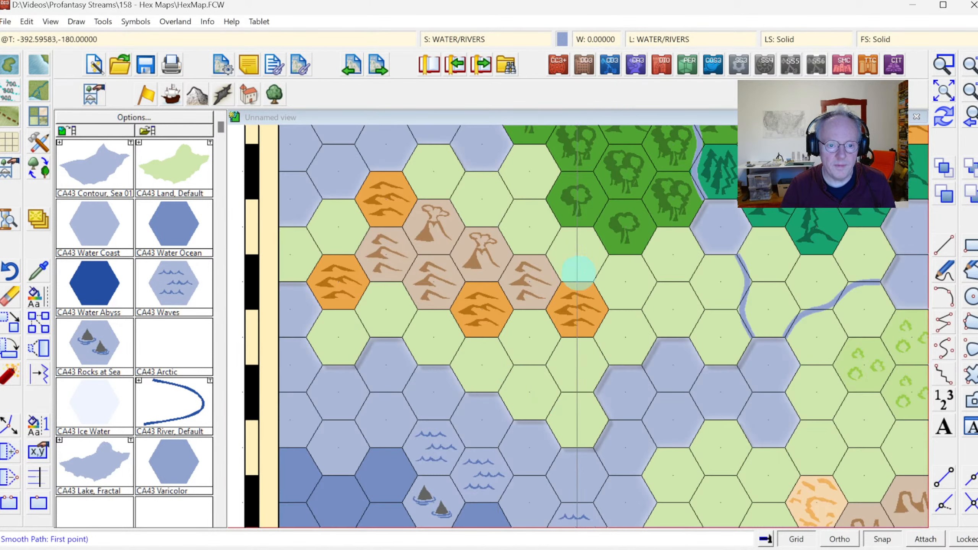
{"action": "left_click", "coordinate": [518, 302]}
{"action": "left_click", "coordinate": [500, 332]}
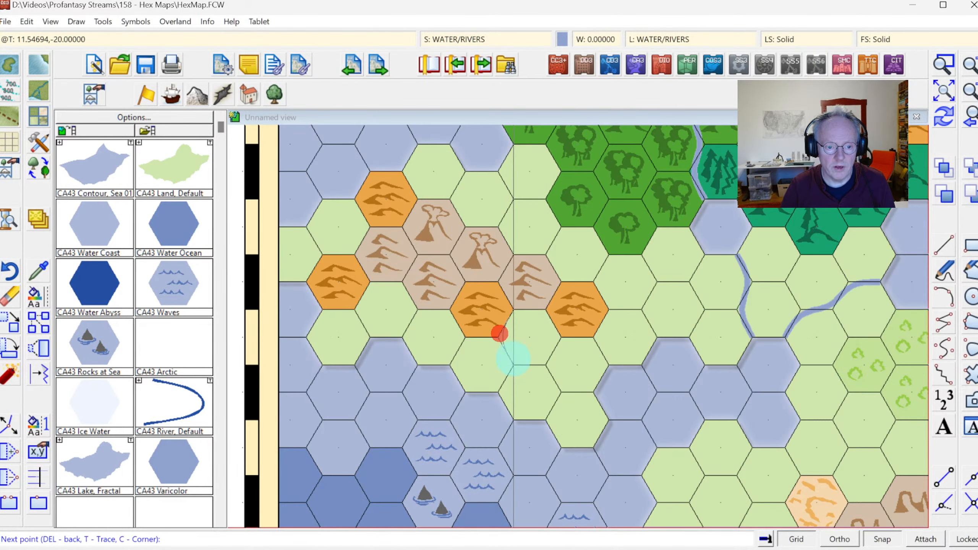
{"action": "left_click", "coordinate": [515, 365]}
{"action": "left_click", "coordinate": [499, 396]}
{"action": "right_click", "coordinate": [499, 396]}
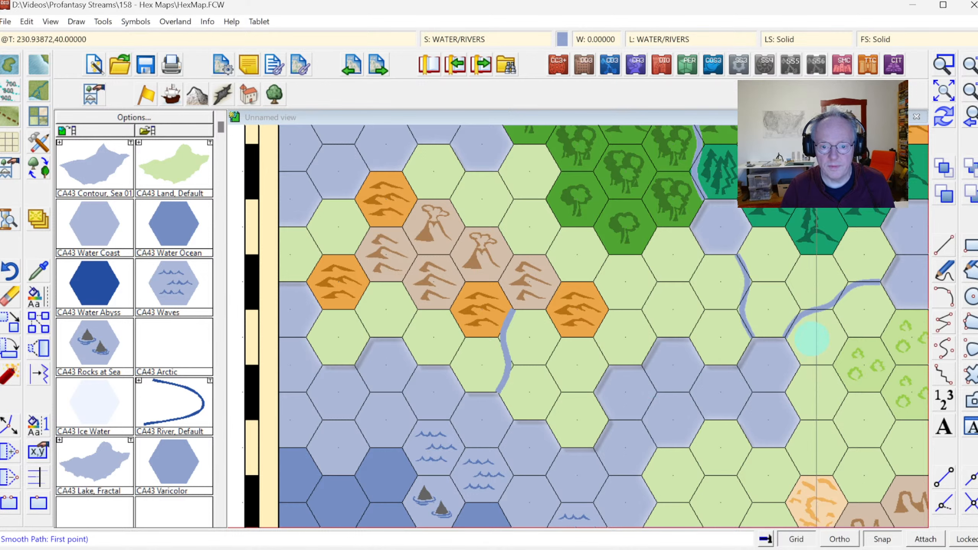
Draw a smooth river from the eastern jungle north past the swamp hexes and through the grassland to the sea
{"action": "left_click", "coordinate": [940, 93]}
{"action": "left_click", "coordinate": [943, 64]}
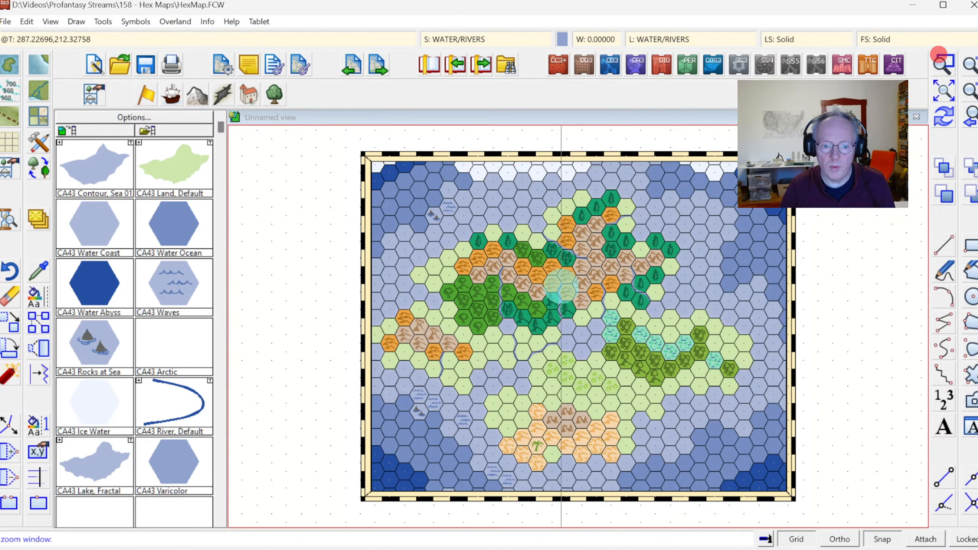
{"action": "left_click", "coordinate": [548, 285]}
{"action": "left_click", "coordinate": [749, 411]}
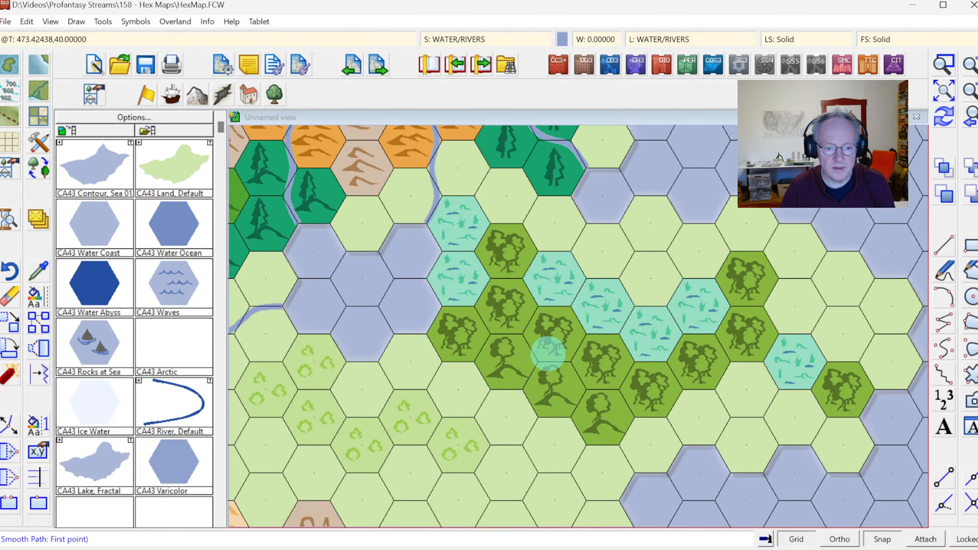
{"action": "left_click", "coordinate": [538, 359]}
{"action": "left_click", "coordinate": [517, 332]}
{"action": "left_click", "coordinate": [538, 302]}
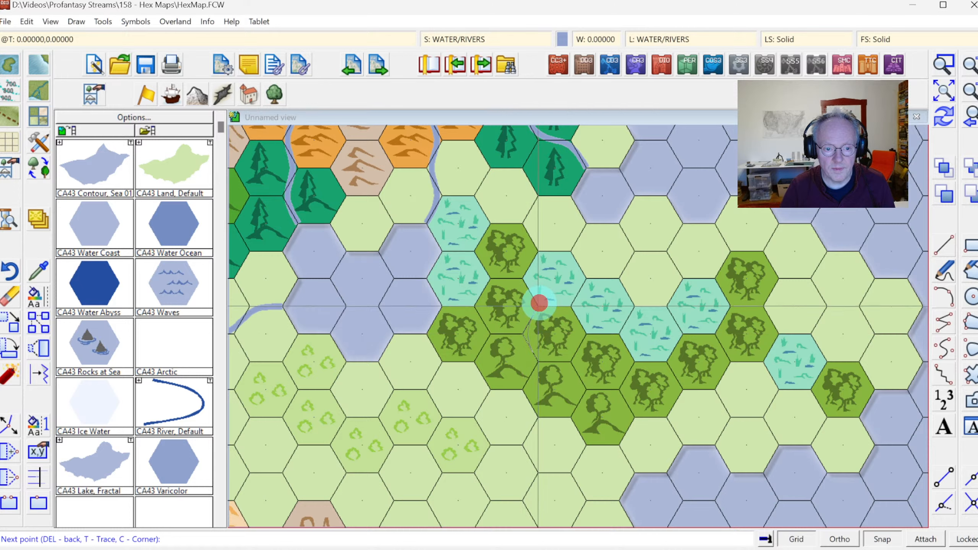
{"action": "left_click", "coordinate": [582, 300]}
{"action": "left_click", "coordinate": [589, 272]}
{"action": "left_click", "coordinate": [625, 269]}
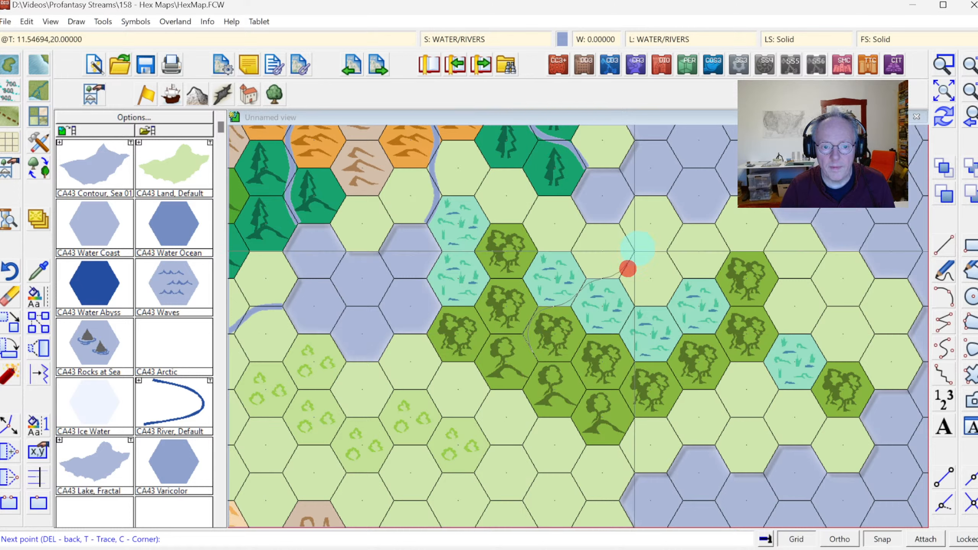
{"action": "left_click", "coordinate": [641, 245]}
{"action": "left_click", "coordinate": [626, 224]}
{"action": "right_click", "coordinate": [661, 230]}
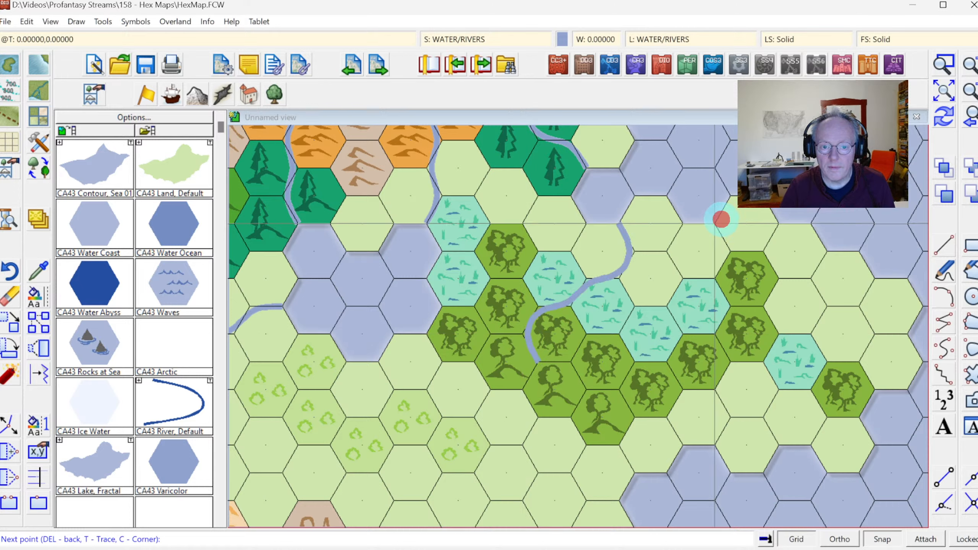
Draw a second smooth river from the sea south between the swamp and jungle hexes, ending southwest in the jungle
{"action": "left_click", "coordinate": [735, 242]}
{"action": "left_click", "coordinate": [709, 273]}
{"action": "left_click", "coordinate": [728, 306]}
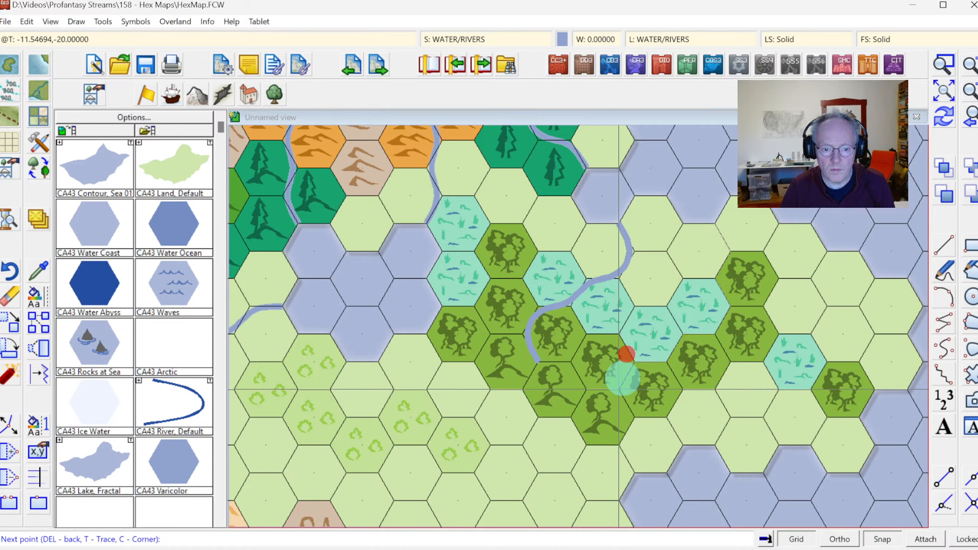
{"action": "left_click", "coordinate": [622, 381]}
{"action": "right_click", "coordinate": [622, 380]}
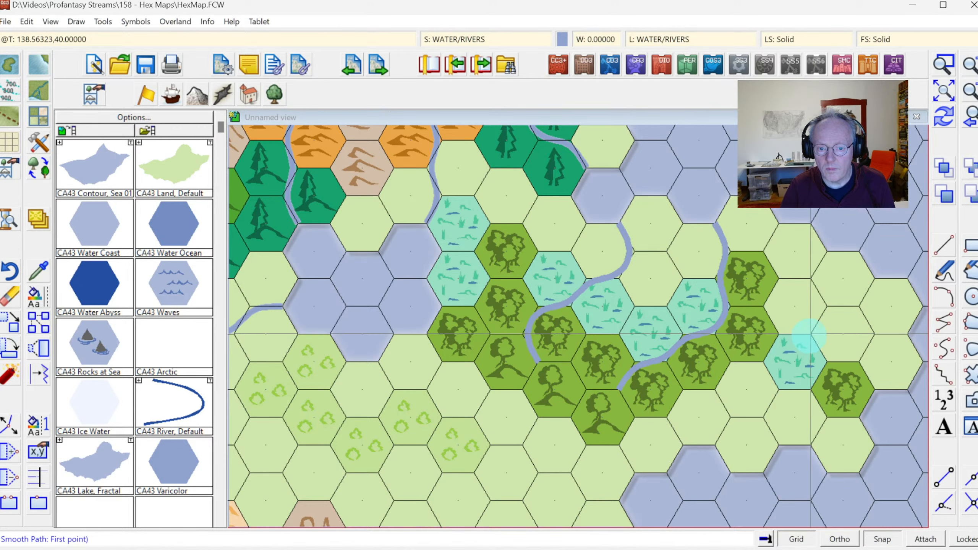
Draw a smooth river along the hex edges from the easternmost swamp hex north through the grassland to the coast
{"action": "left_click", "coordinate": [827, 313]}
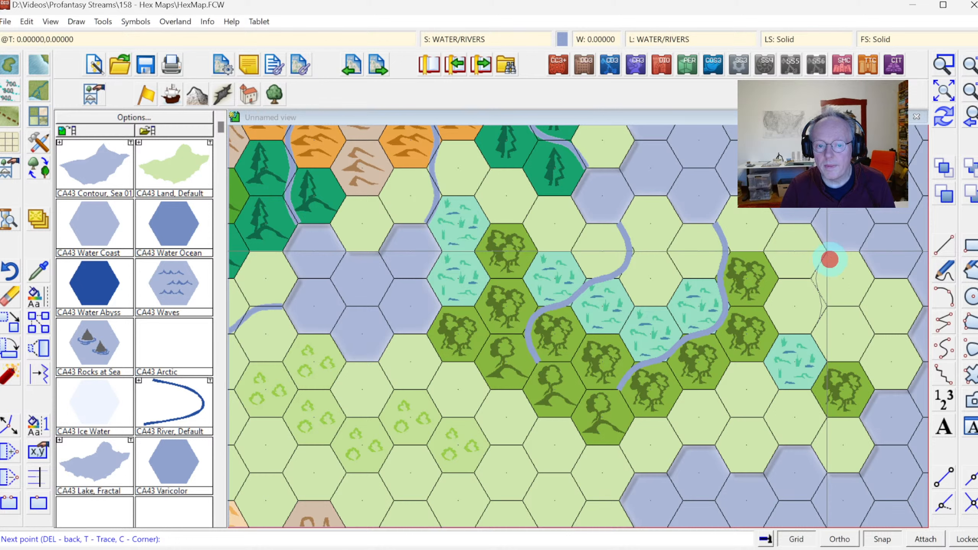
{"action": "left_click", "coordinate": [829, 259]}
{"action": "right_click", "coordinate": [830, 260]}
{"action": "key", "text": "Escape"}
Examine the drawn rivers up close and across the whole map
{"action": "left_click", "coordinate": [946, 122]}
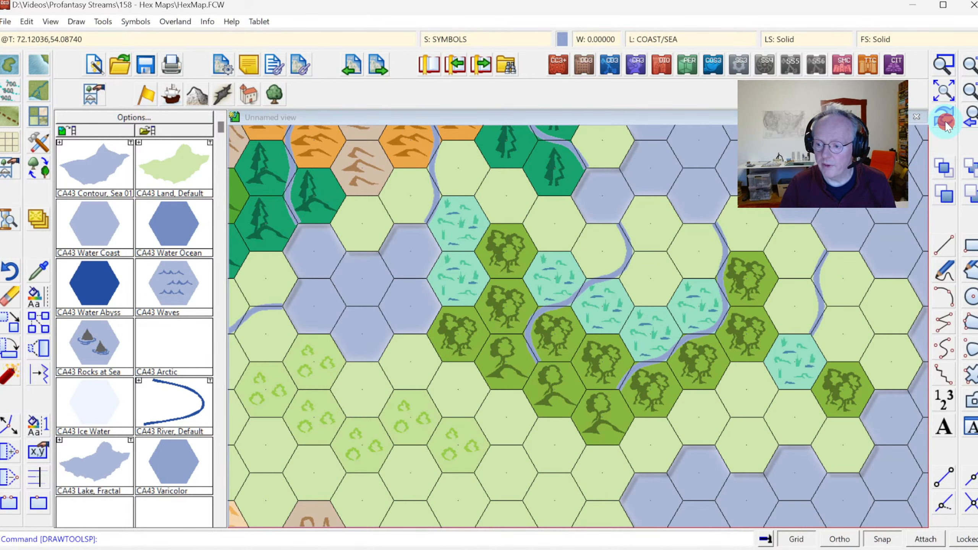
{"action": "left_click", "coordinate": [973, 122]}
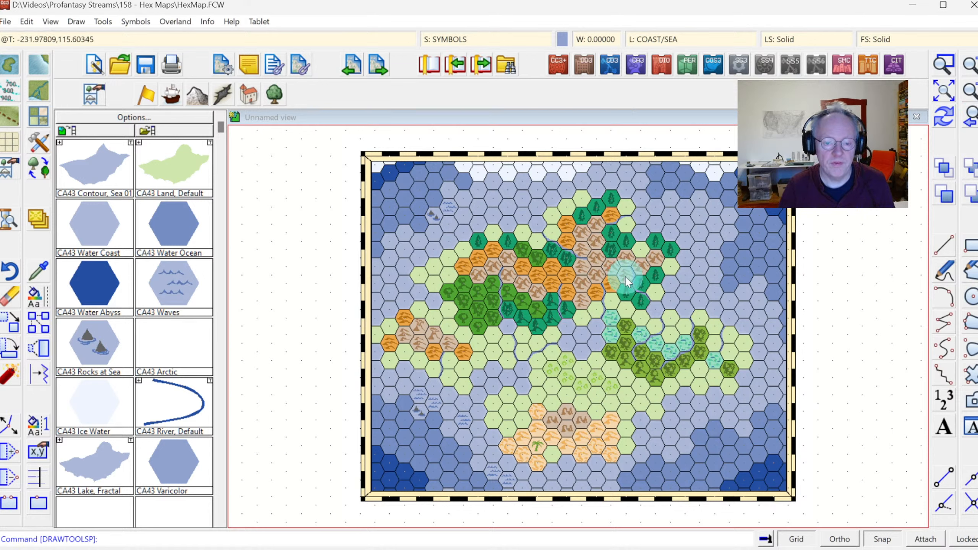
{"action": "left_click", "coordinate": [944, 64]}
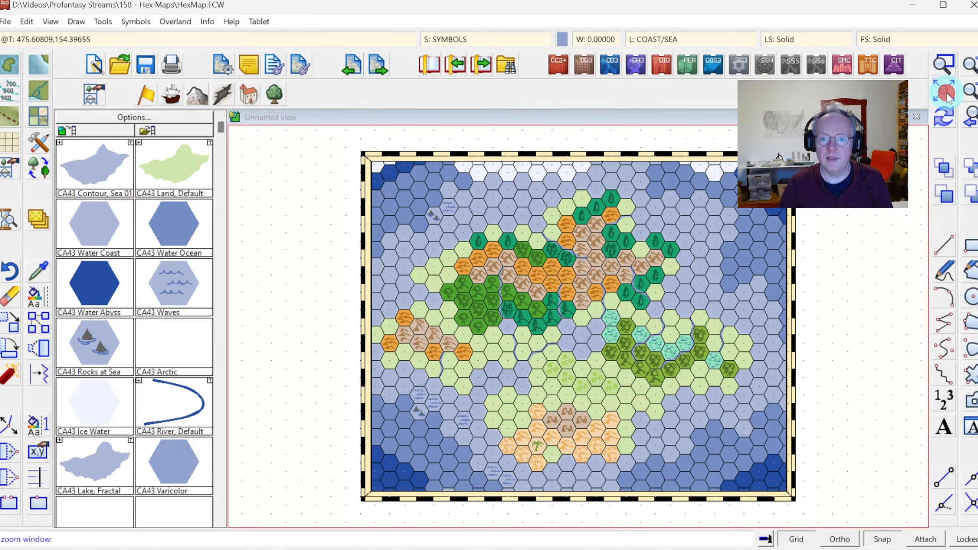
{"action": "left_click", "coordinate": [432, 220]}
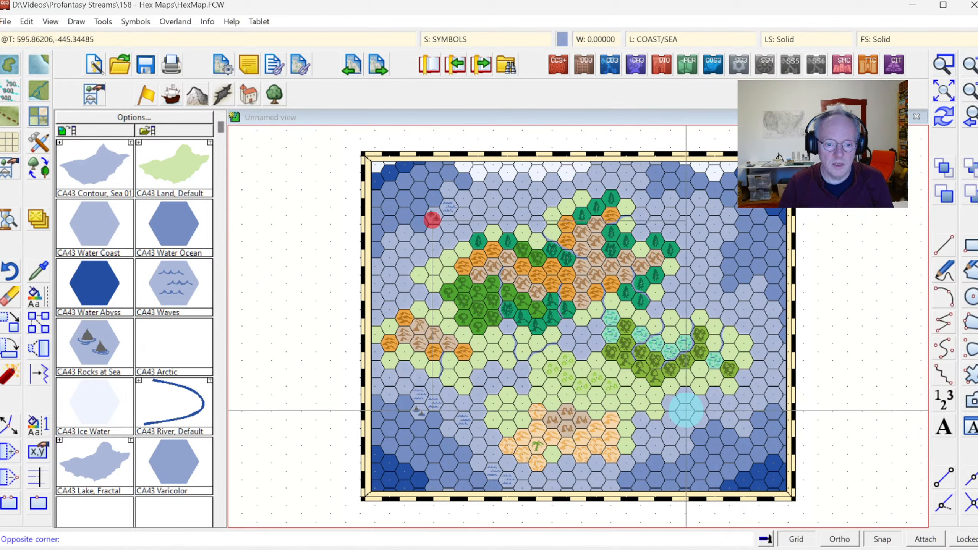
{"action": "left_click", "coordinate": [685, 410]}
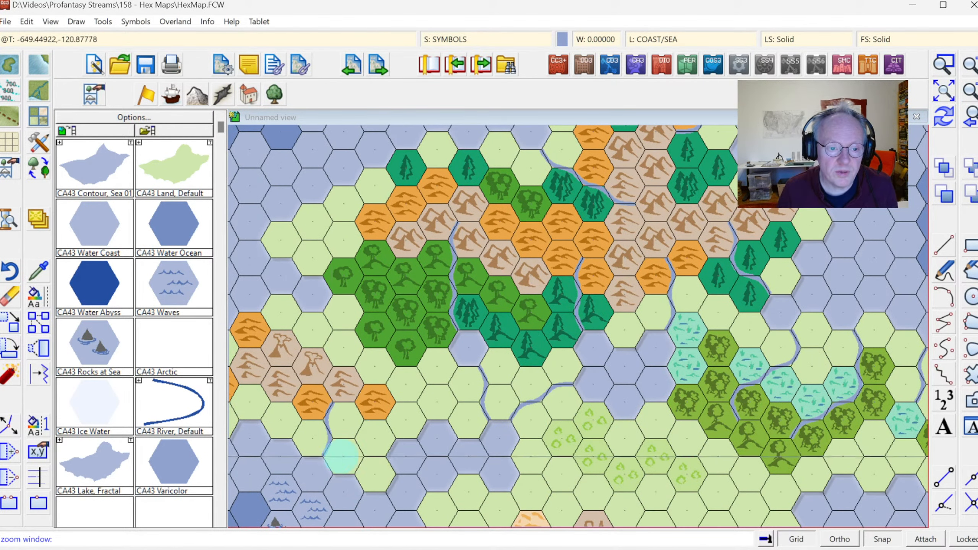
{"action": "right_click", "coordinate": [389, 445]}
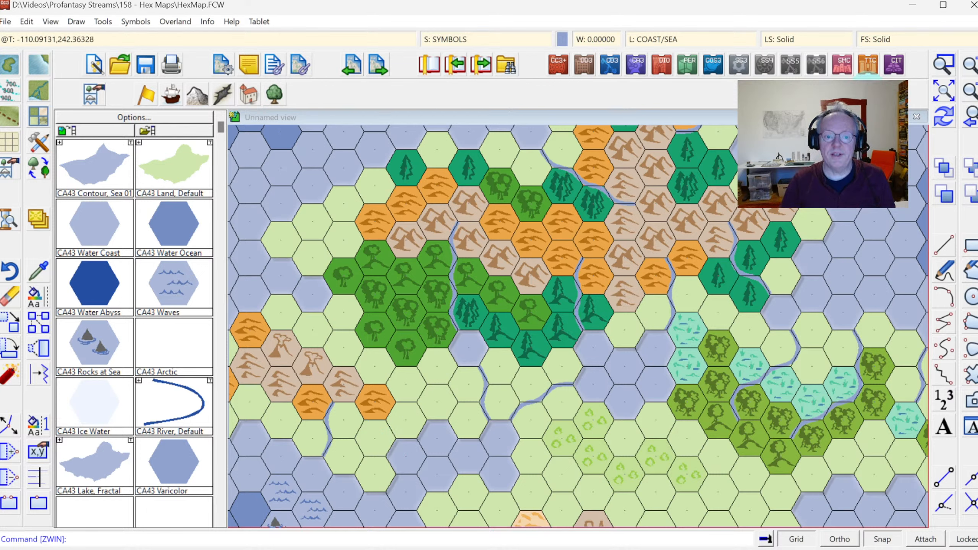
{"action": "left_click", "coordinate": [941, 98]}
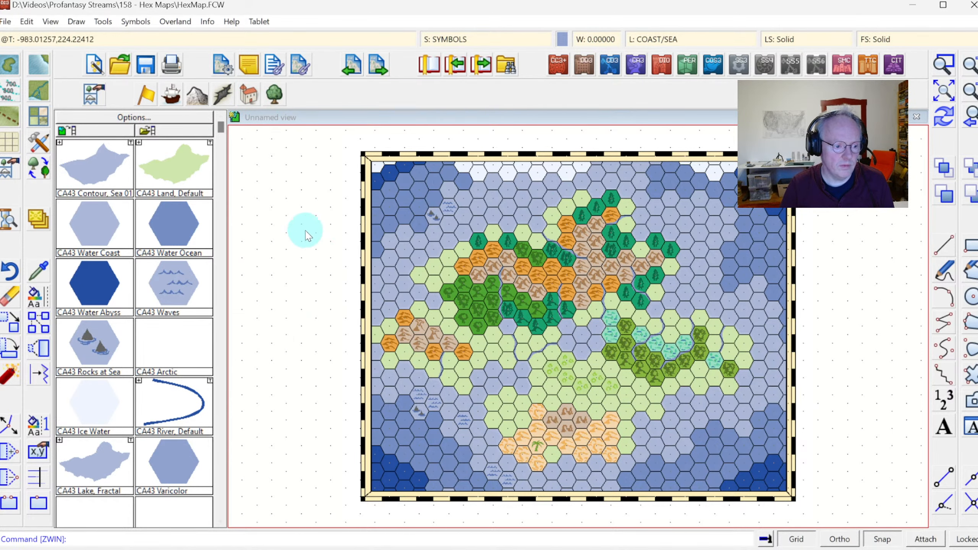
Load the structure symbols and place a black CA43 City 1 in the coastal grassland hex between the two river mouths
{"action": "left_click", "coordinate": [294, 199]}
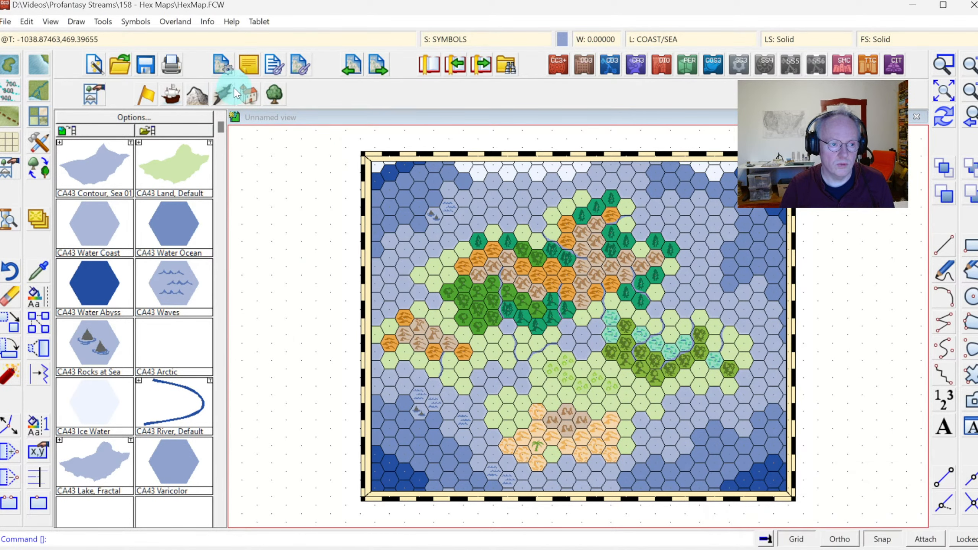
{"action": "left_click", "coordinate": [246, 99]}
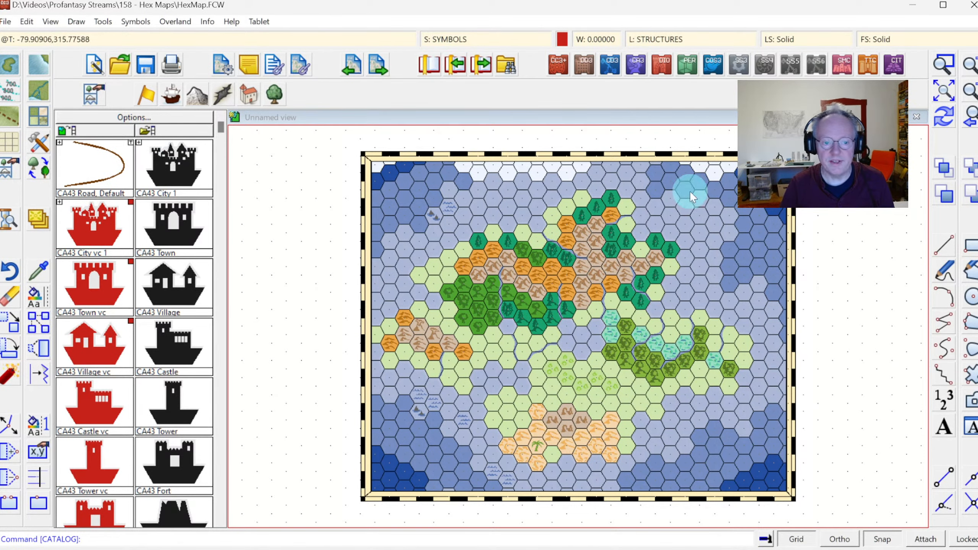
{"action": "left_click", "coordinate": [943, 64]}
{"action": "left_click", "coordinate": [404, 217]}
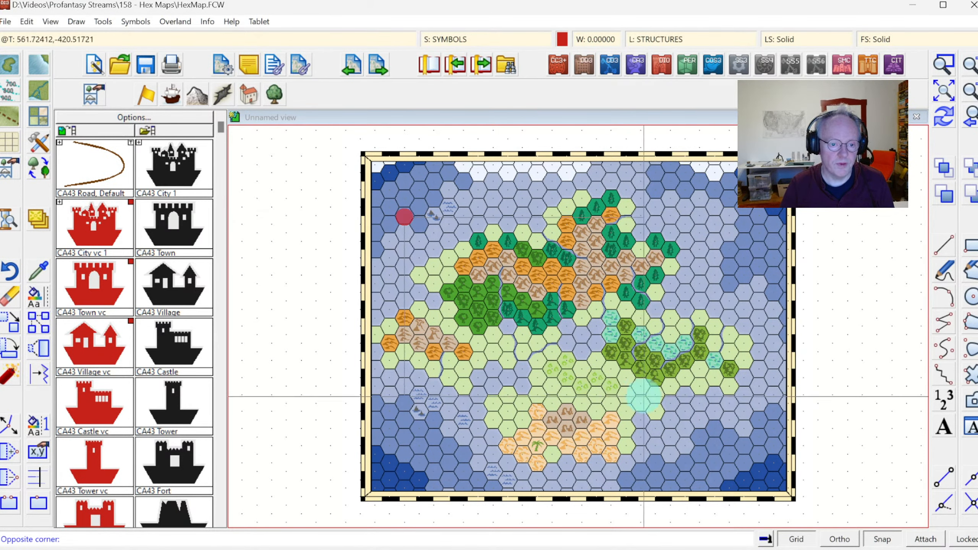
{"action": "left_click", "coordinate": [643, 396]}
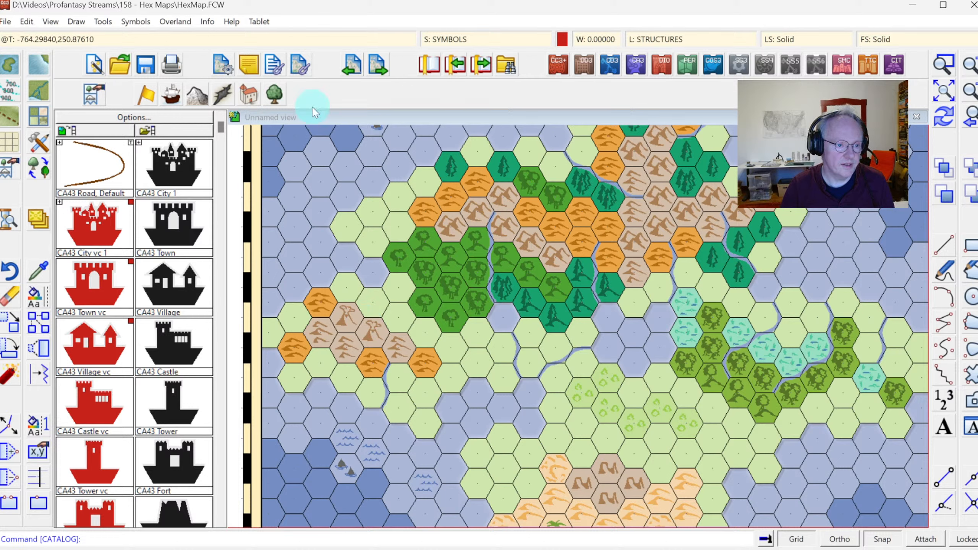
{"action": "left_click", "coordinate": [145, 196]}
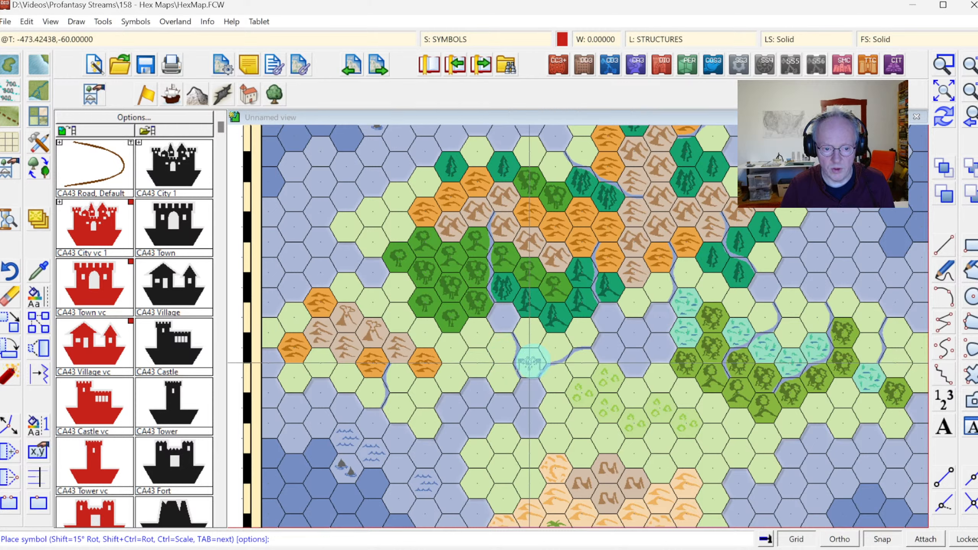
{"action": "left_click", "coordinate": [530, 362]}
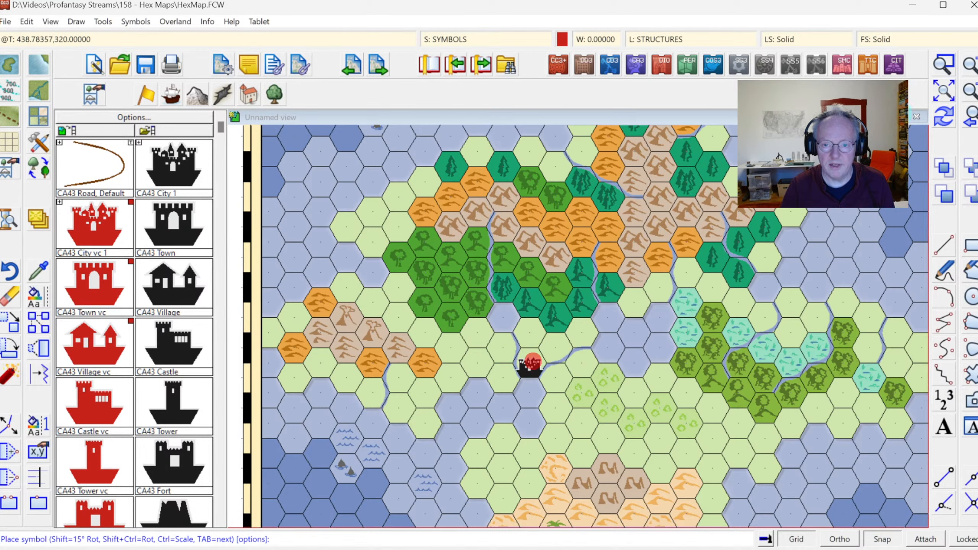
{"action": "left_click", "coordinate": [942, 65]}
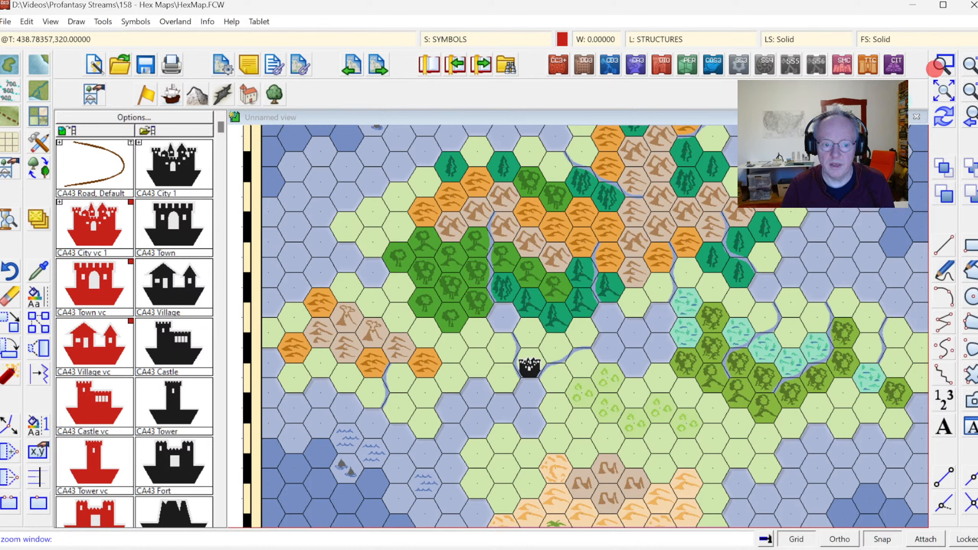
{"action": "left_click", "coordinate": [480, 327]}
{"action": "left_click", "coordinate": [572, 405]}
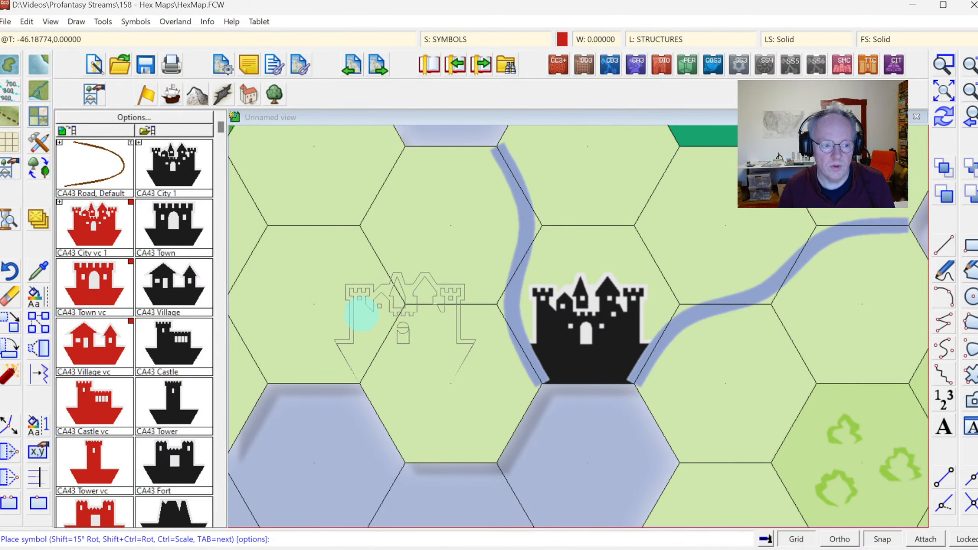
{"action": "key", "text": "Escape"}
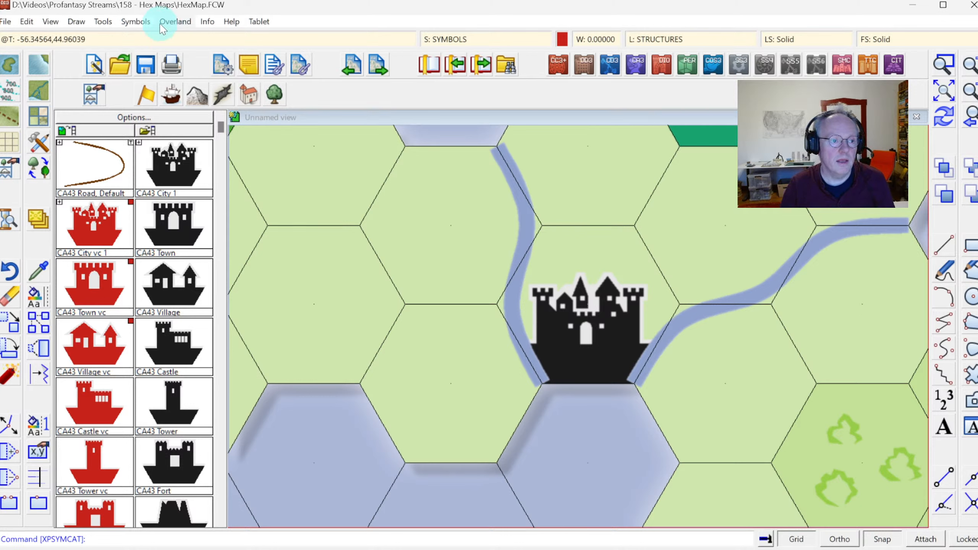
Examine the symbol settings and placement parameters of the CA43 City 1 symbol without changing them
{"action": "left_click", "coordinate": [136, 21]}
{"action": "left_click", "coordinate": [143, 38]}
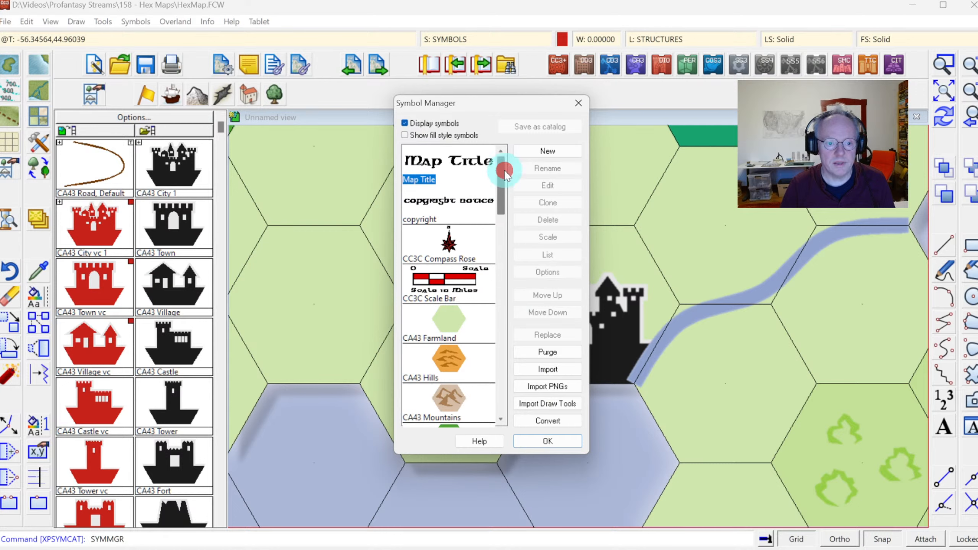
{"action": "left_click_drag", "start_coordinate": [504, 170], "coordinate": [503, 370]}
{"action": "left_click", "coordinate": [445, 390]}
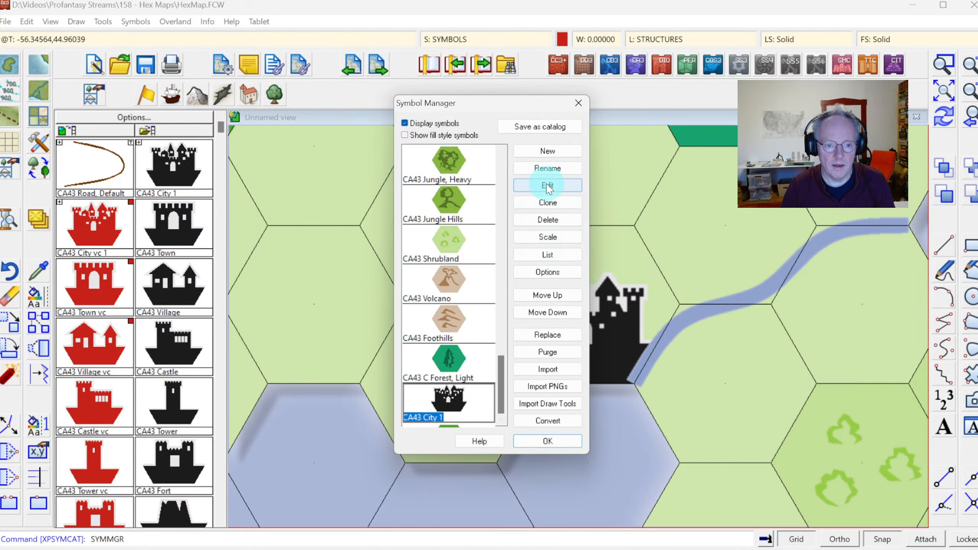
{"action": "left_click", "coordinate": [547, 272]}
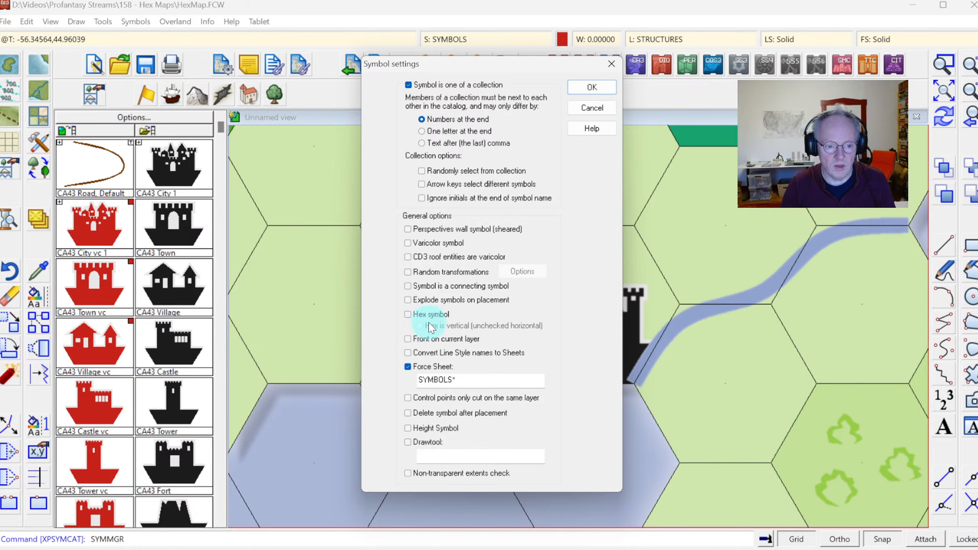
{"action": "left_click", "coordinate": [587, 89]}
{"action": "left_click", "coordinate": [547, 443]}
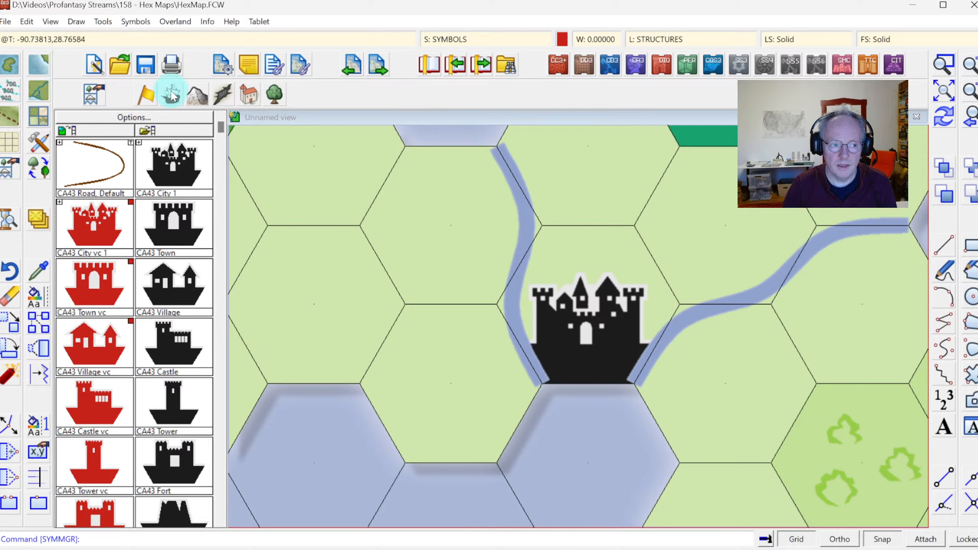
{"action": "left_click", "coordinate": [192, 173]}
{"action": "right_click", "coordinate": [401, 232]}
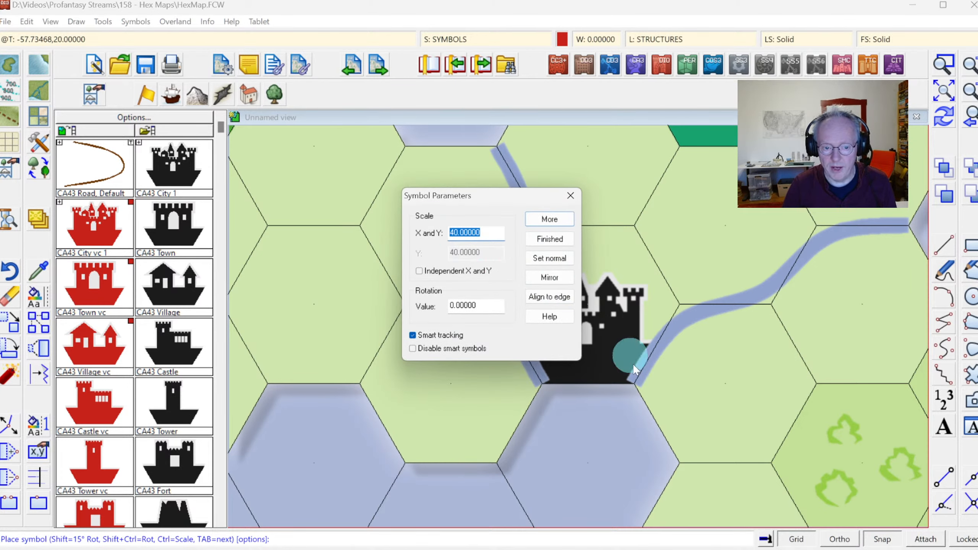
{"action": "left_click", "coordinate": [550, 239]}
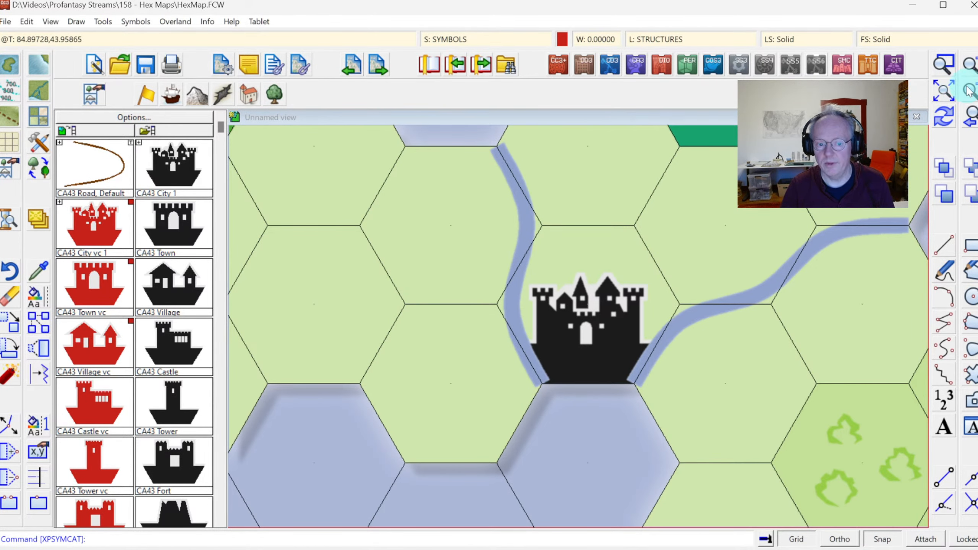
Place black CA43 City 1 symbols in the grassland east of the swamp and in the northern coastal grassland beside the hills
{"action": "left_click", "coordinate": [938, 97]}
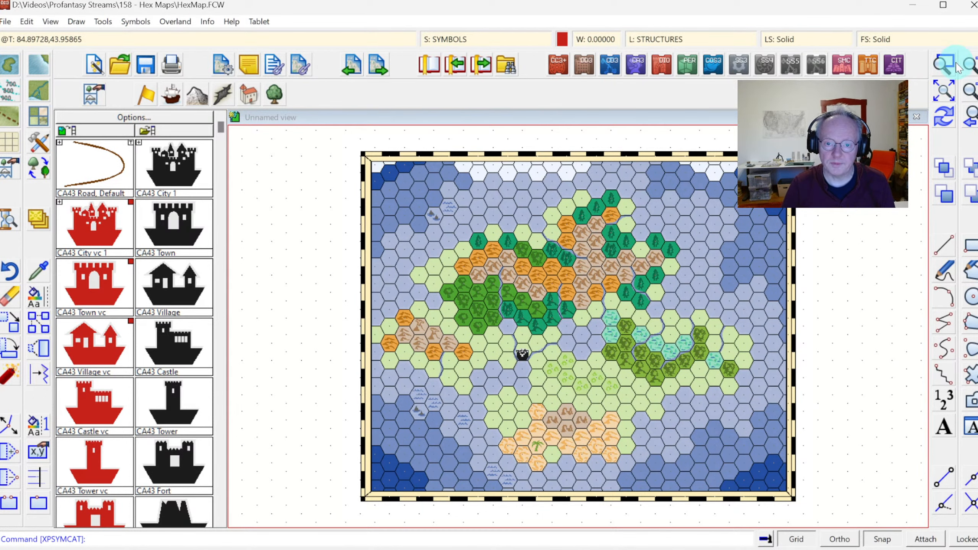
{"action": "left_click", "coordinate": [940, 65]}
{"action": "left_click", "coordinate": [384, 193]}
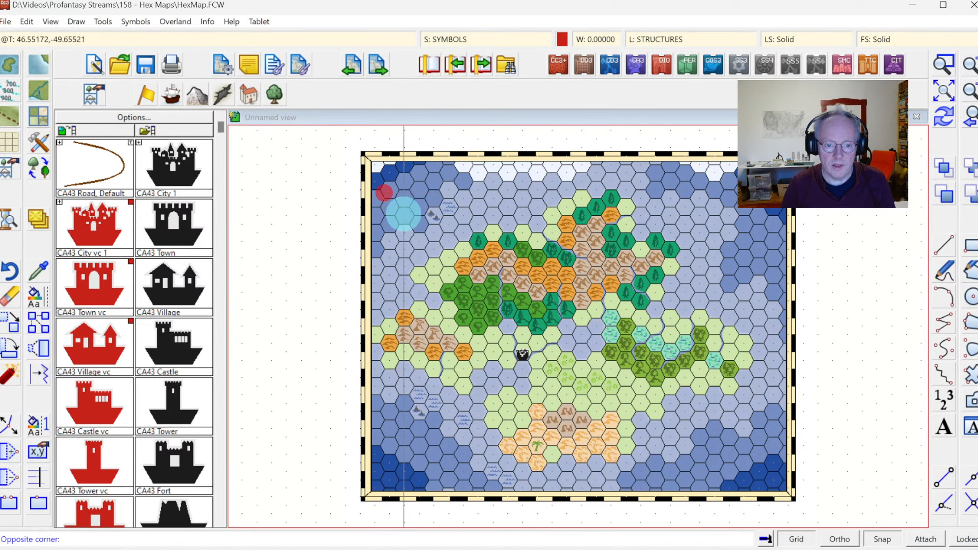
{"action": "left_click", "coordinate": [735, 465]}
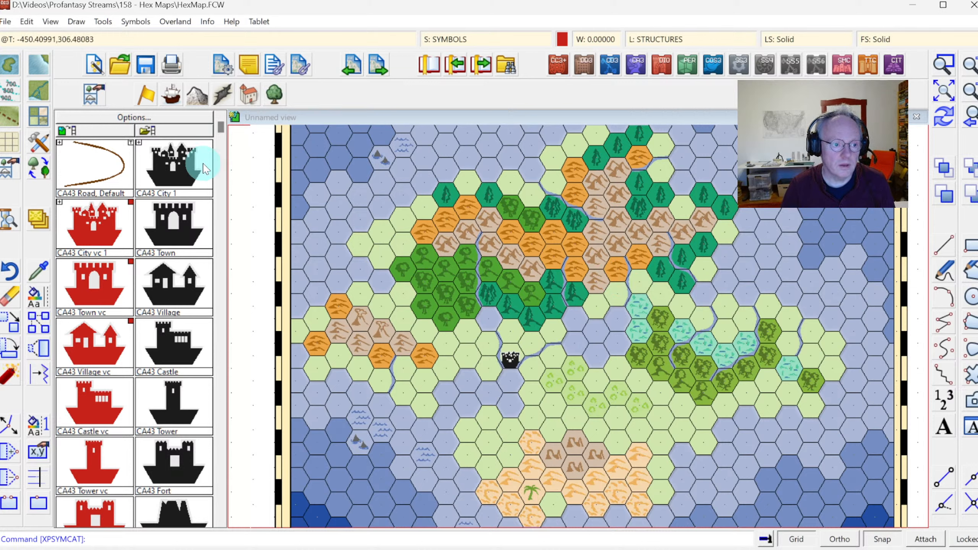
{"action": "left_click", "coordinate": [177, 162]}
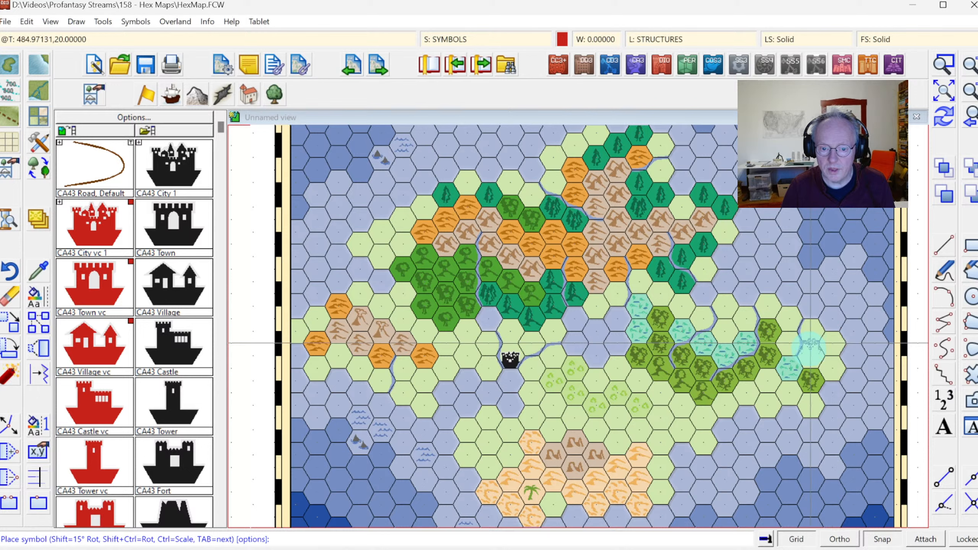
{"action": "left_click", "coordinate": [811, 330]}
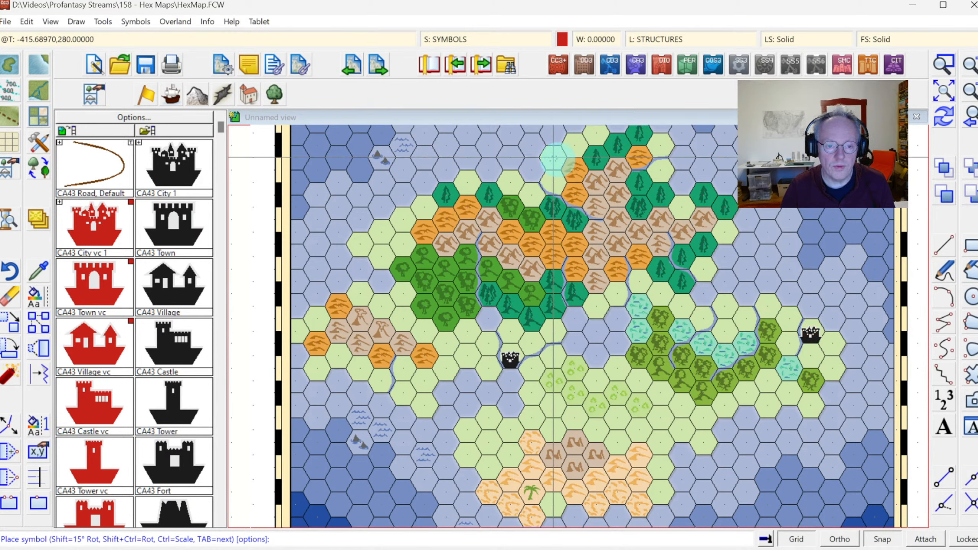
{"action": "left_click", "coordinate": [555, 157]}
Place black CA43 Town symbols in the western grassland, beside the desert oasis, south of the jungle, and on the northeastern coast
{"action": "left_click", "coordinate": [179, 226]}
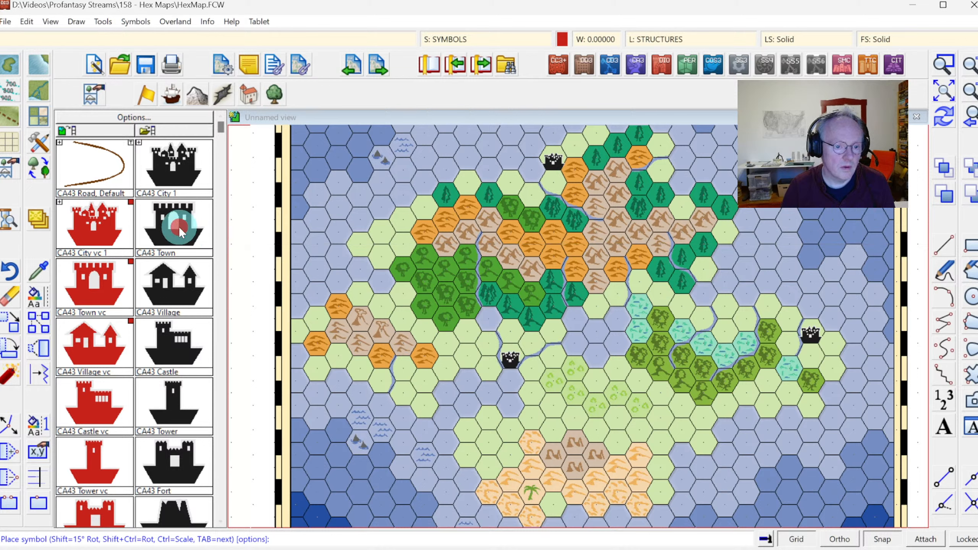
{"action": "left_click", "coordinate": [337, 357]}
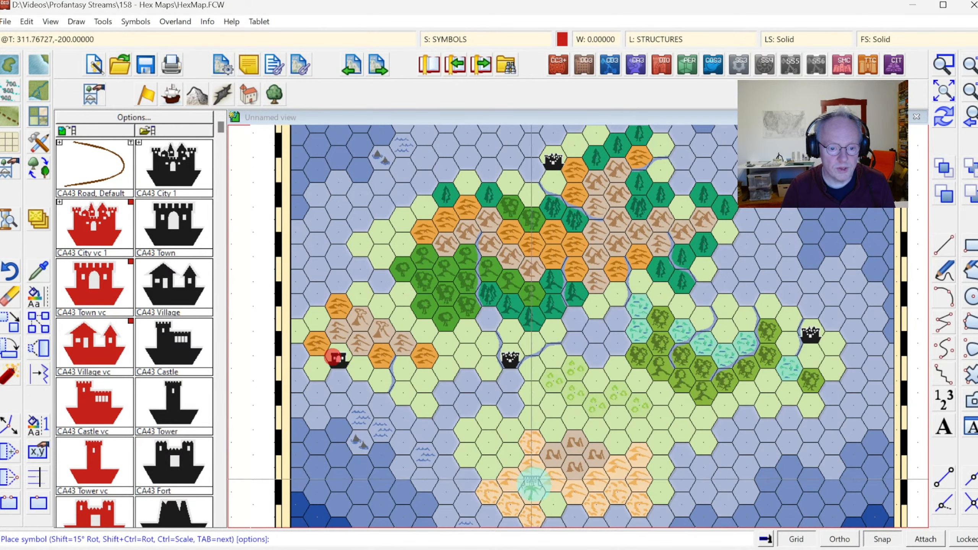
{"action": "left_click", "coordinate": [551, 501]}
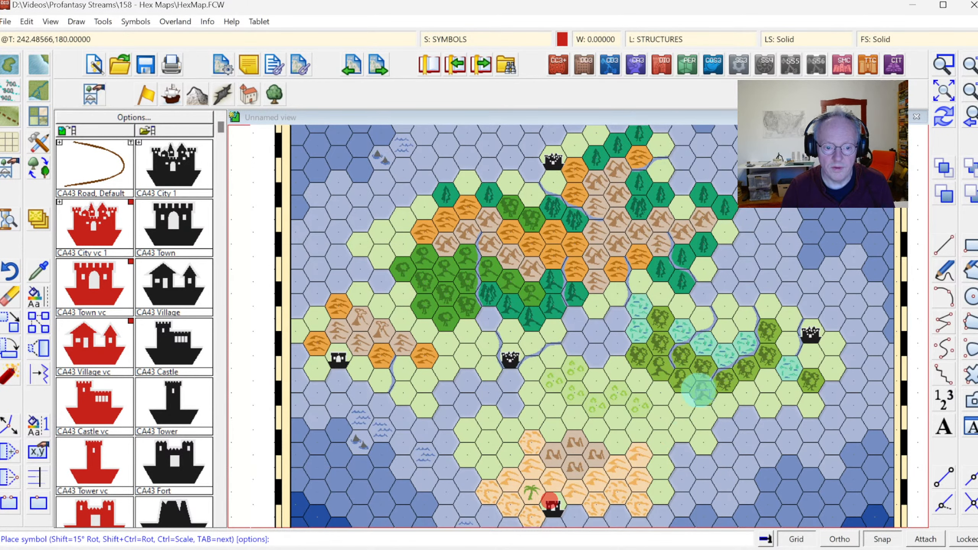
{"action": "left_click", "coordinate": [681, 404]}
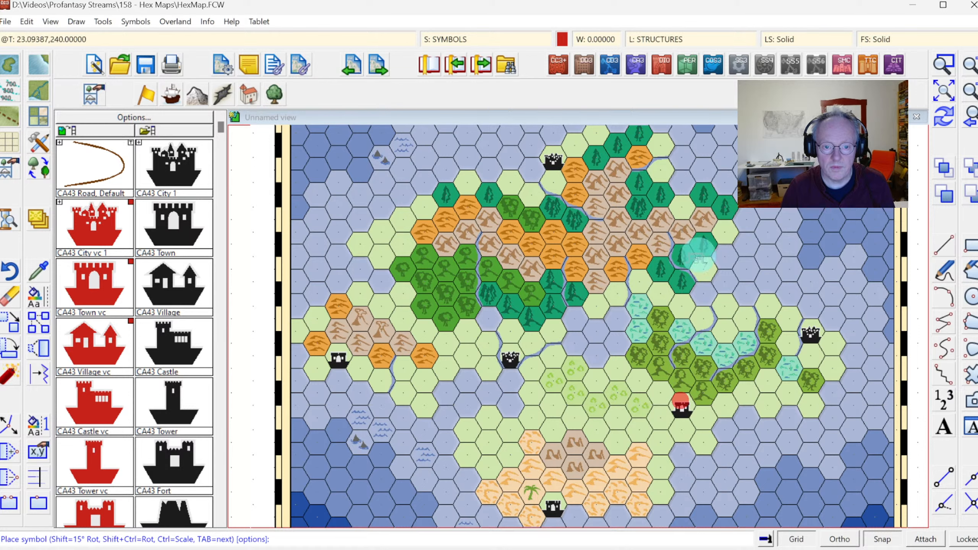
{"action": "left_click", "coordinate": [660, 170]}
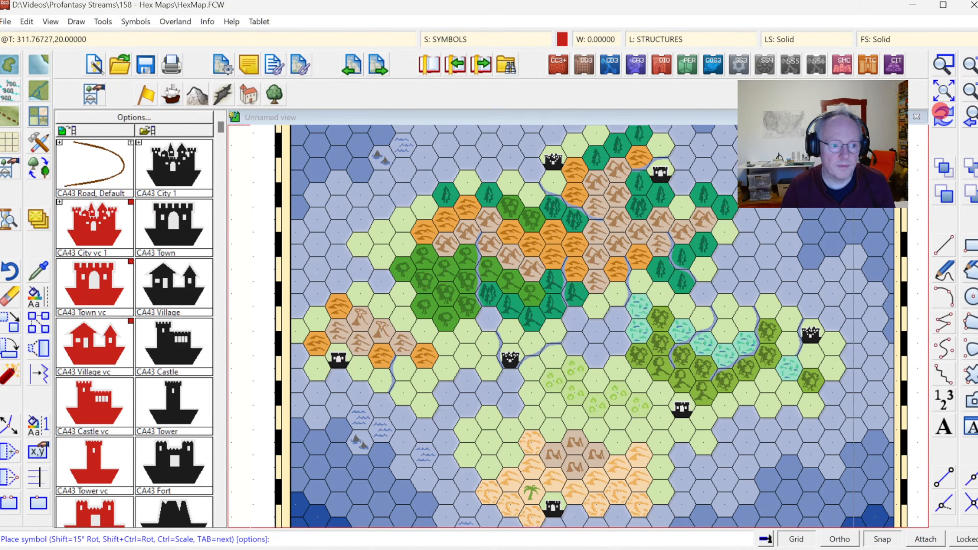
Place black CA43 Castle symbols in the grassland south of the western forest and in the coastal grassland hex west of the swamp
{"action": "left_click", "coordinate": [180, 285]}
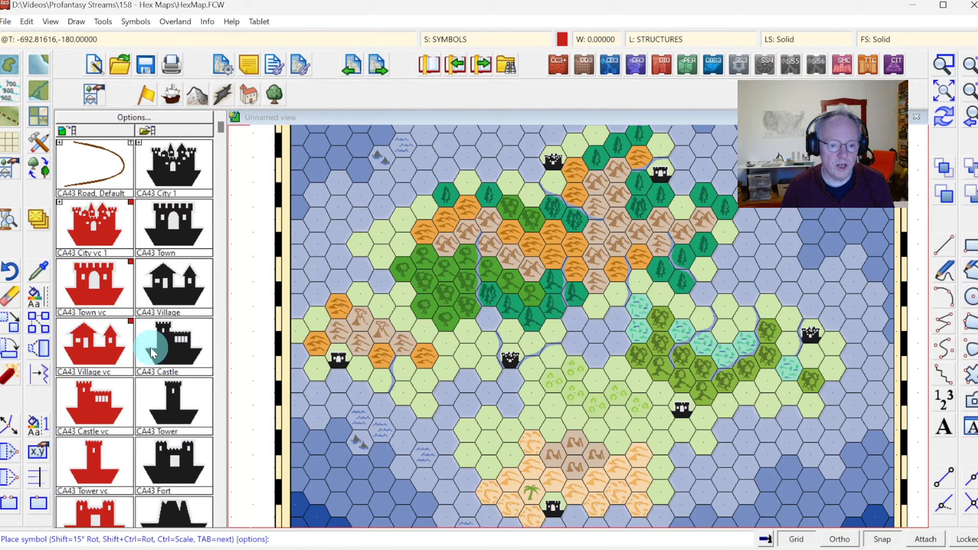
{"action": "left_click", "coordinate": [182, 341]}
{"action": "left_click", "coordinate": [425, 356]}
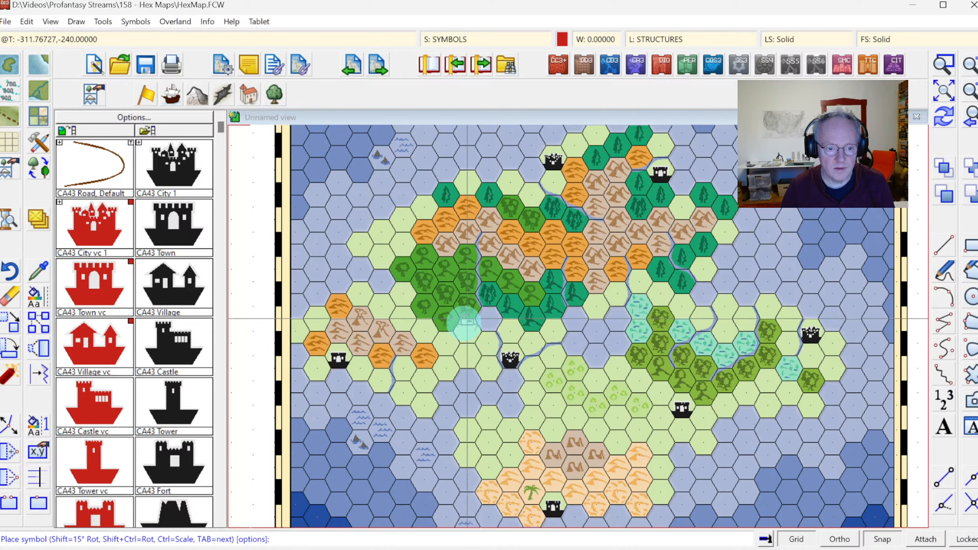
{"action": "left_click", "coordinate": [467, 331]}
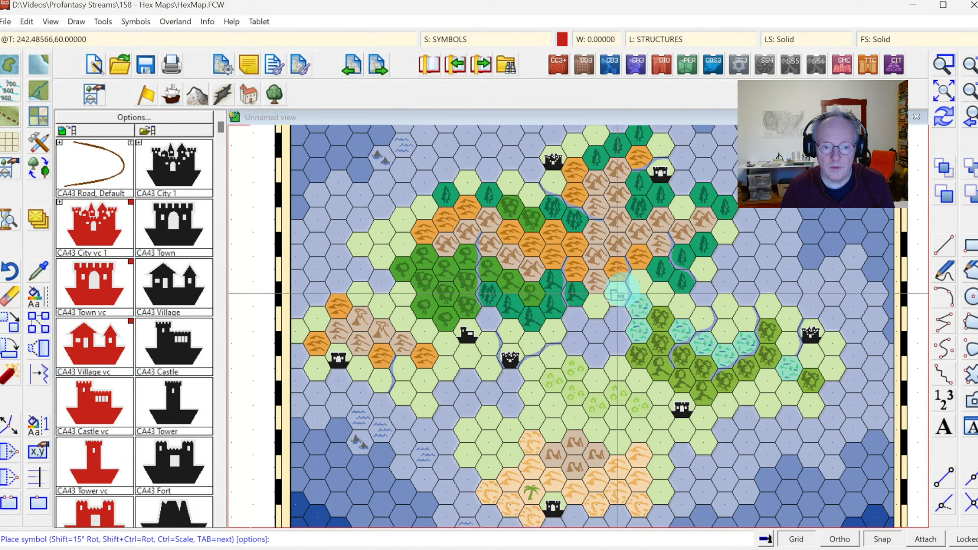
{"action": "left_click", "coordinate": [618, 293]}
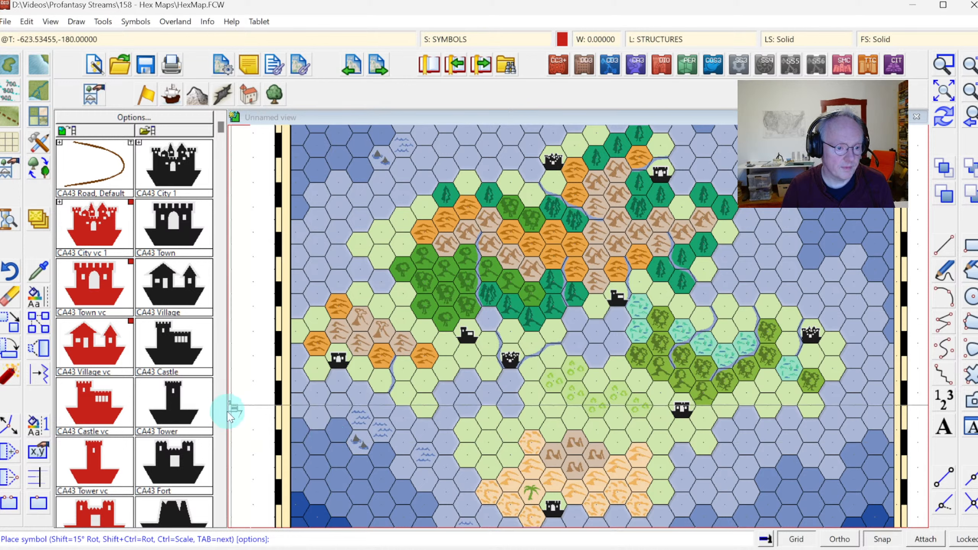
Place a black CA43 Tower in the eastern part of the southern desert and a black CA43 Cave in the mountain hex north of the forest
{"action": "left_click", "coordinate": [222, 520]}
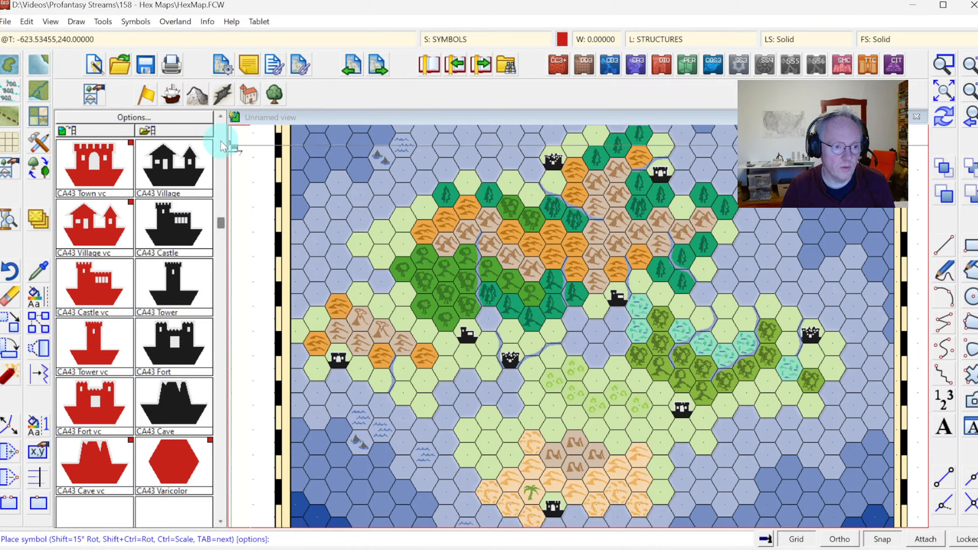
{"action": "scroll", "coordinate": [218, 133], "scroll_direction": "up", "scroll_amount": 3}
{"action": "scroll", "coordinate": [220, 222], "scroll_direction": "down", "scroll_amount": 5}
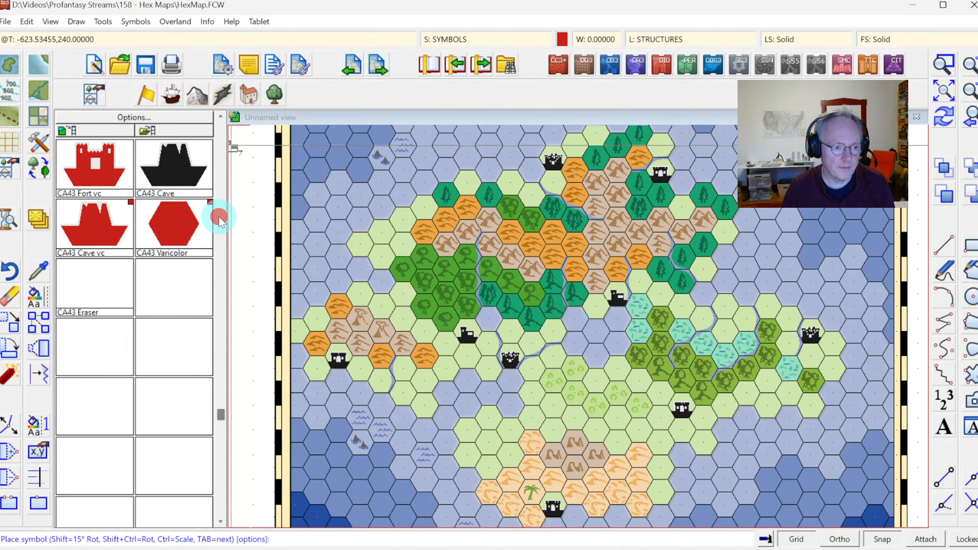
{"action": "left_click", "coordinate": [221, 115]}
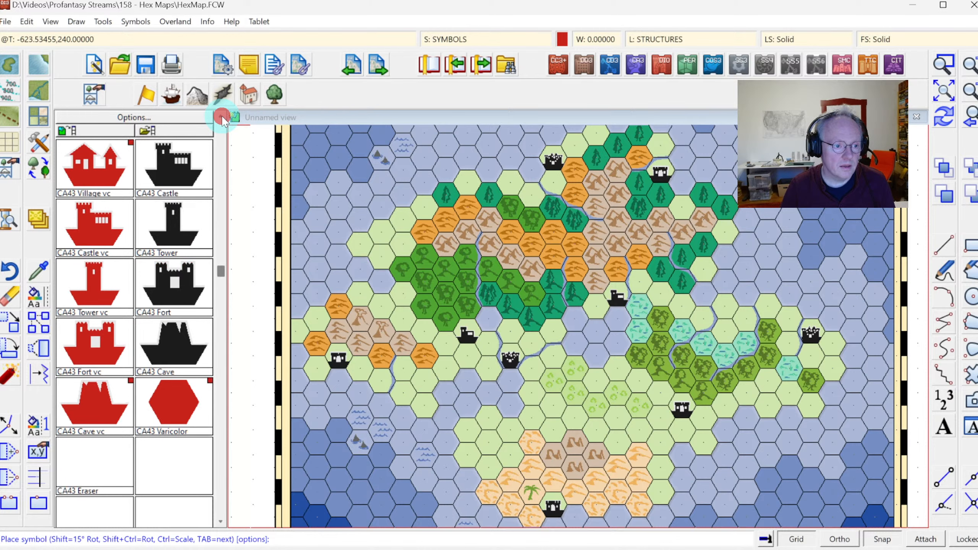
{"action": "left_click", "coordinate": [185, 228]}
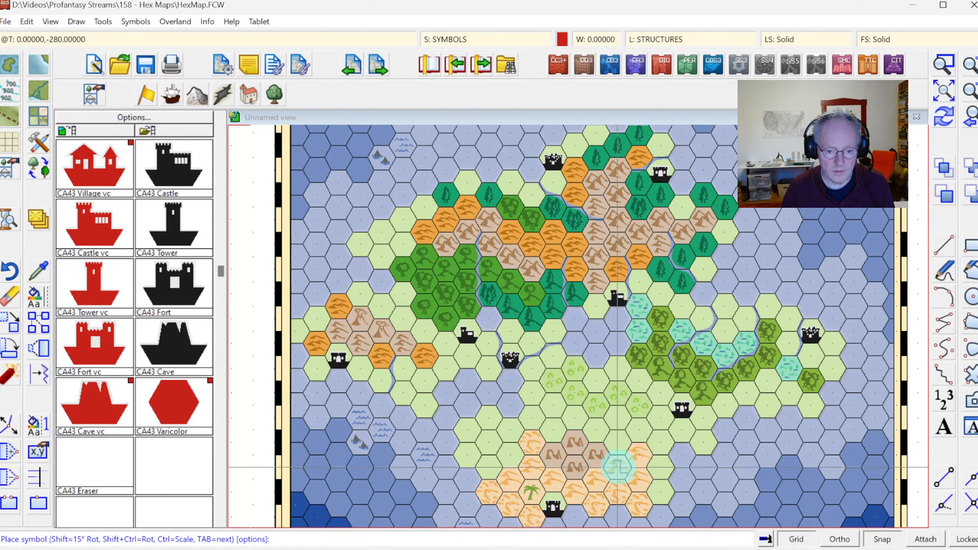
{"action": "left_click", "coordinate": [618, 468]}
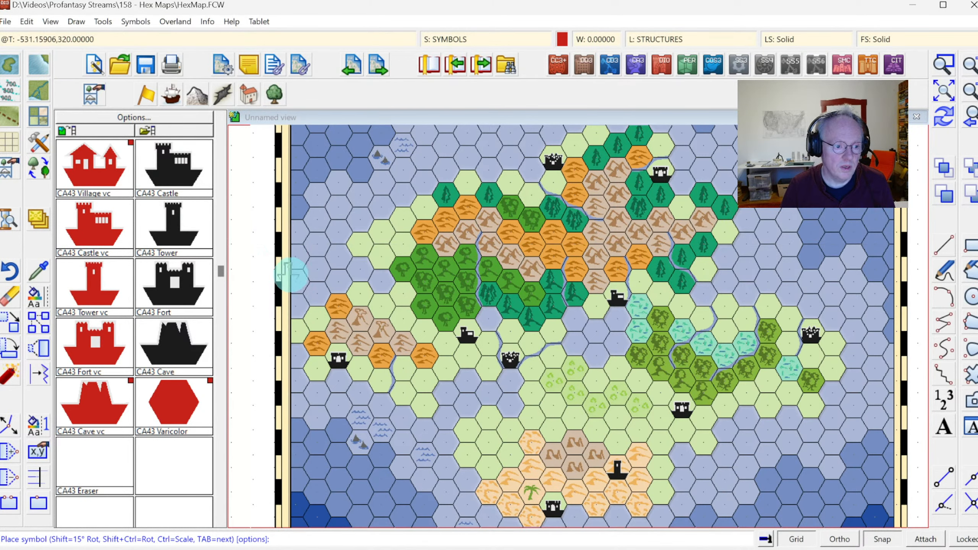
{"action": "left_click", "coordinate": [171, 341]}
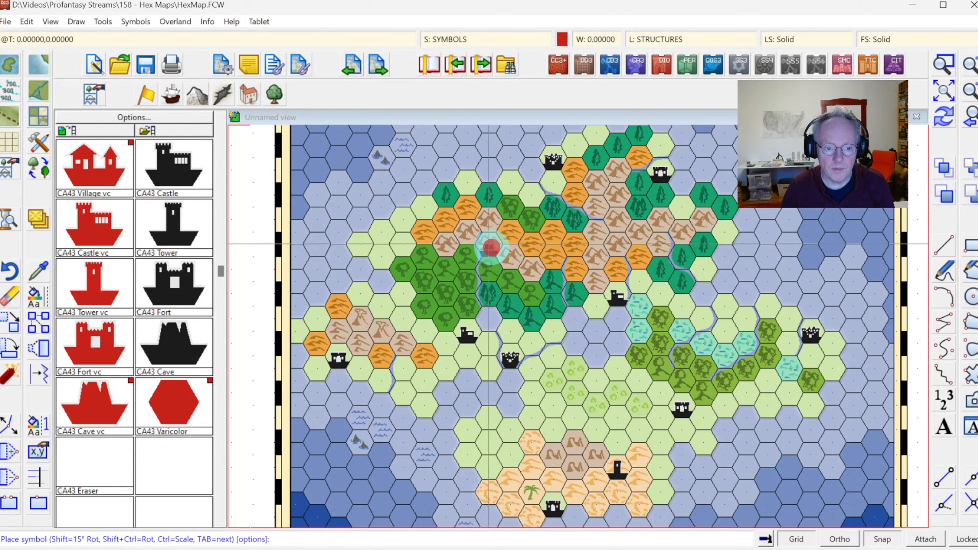
{"action": "left_click", "coordinate": [489, 248]}
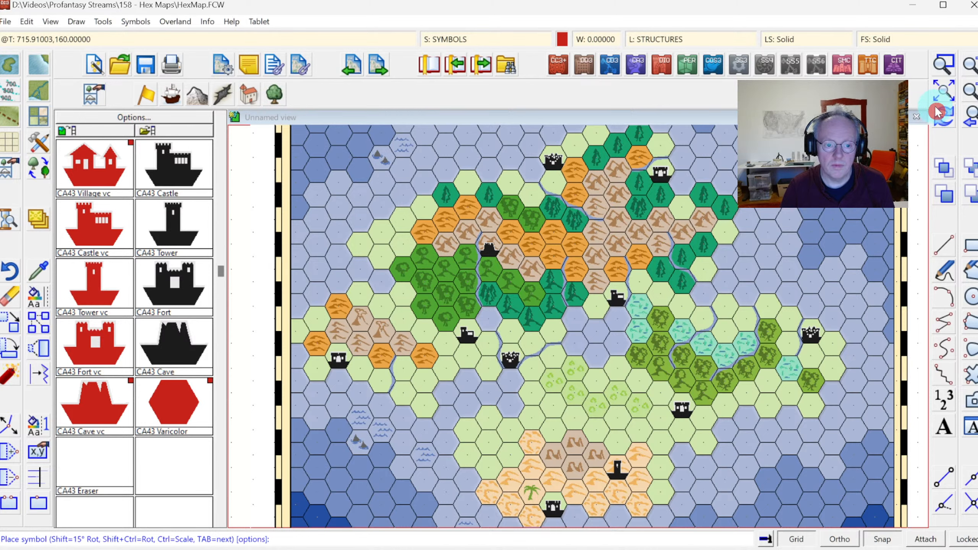
Examine the castle and city symbols up close and check the effects applied to the SYMBOLS sheet
{"action": "left_click", "coordinate": [943, 64]}
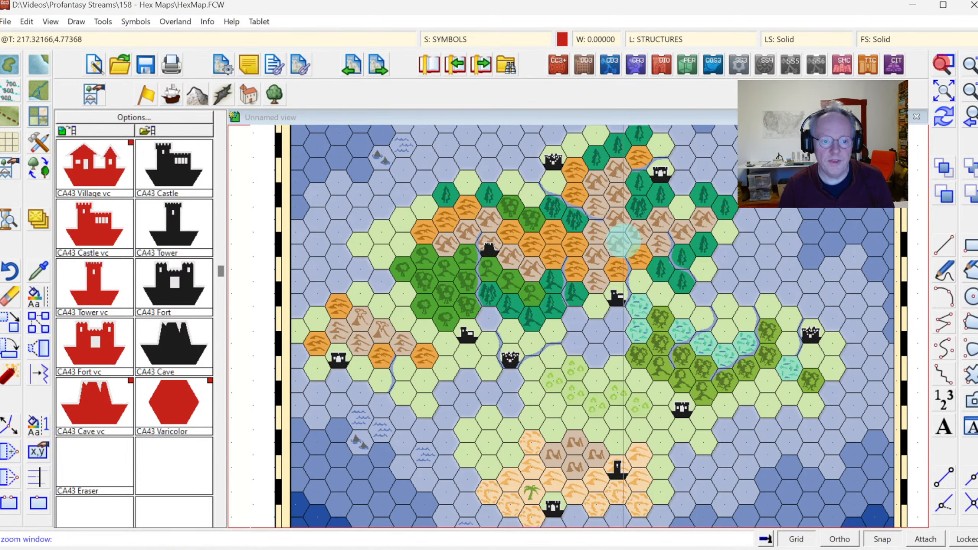
{"action": "left_click", "coordinate": [406, 258]}
{"action": "left_click", "coordinate": [552, 404]}
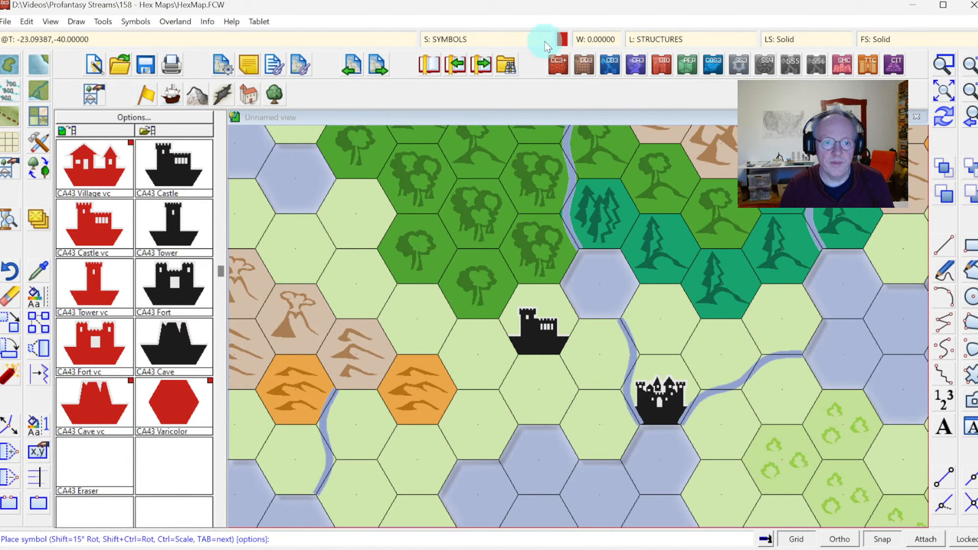
{"action": "left_click", "coordinate": [476, 39]}
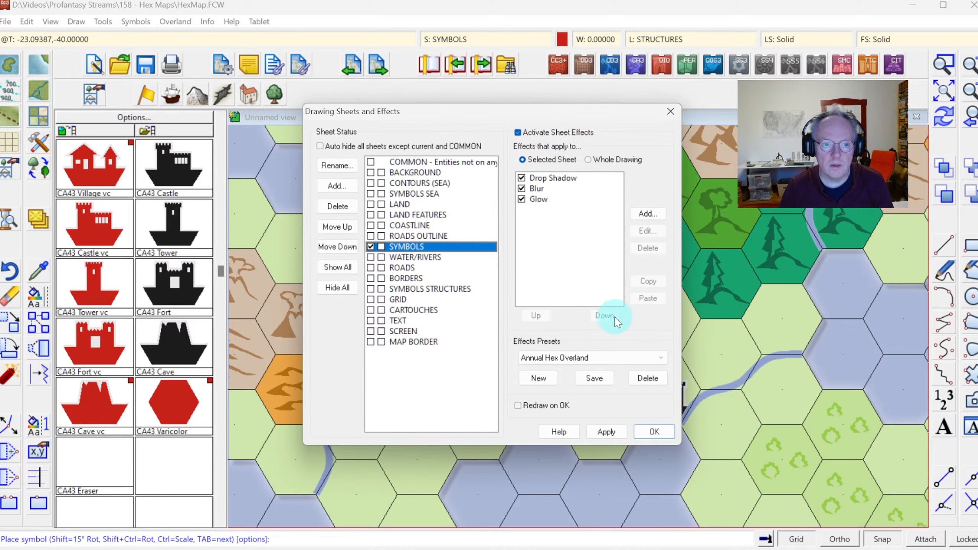
{"action": "left_click", "coordinate": [654, 430]}
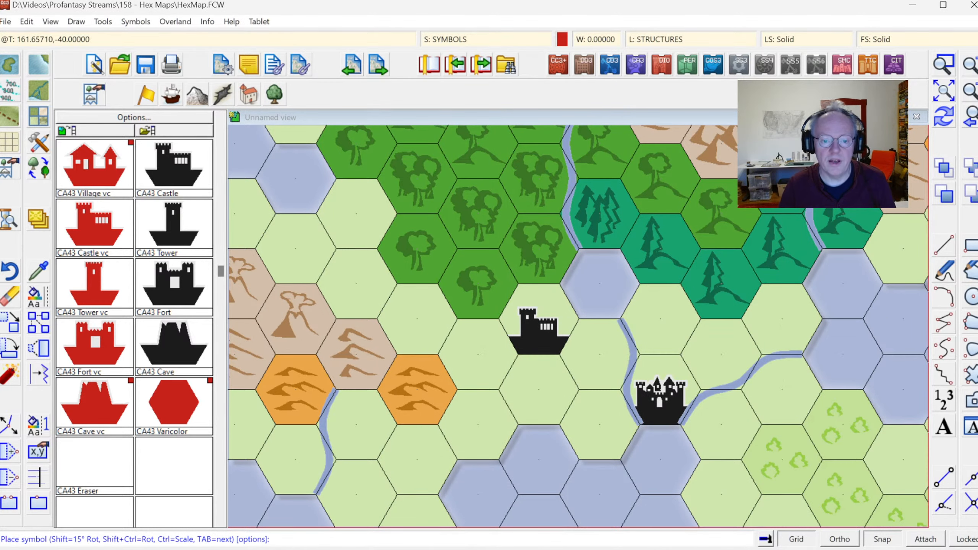
Move all structure symbols, selected by layer, to the SYMBOLS STRUCTURES sheet and redraw the map
{"action": "left_click", "coordinate": [945, 91]}
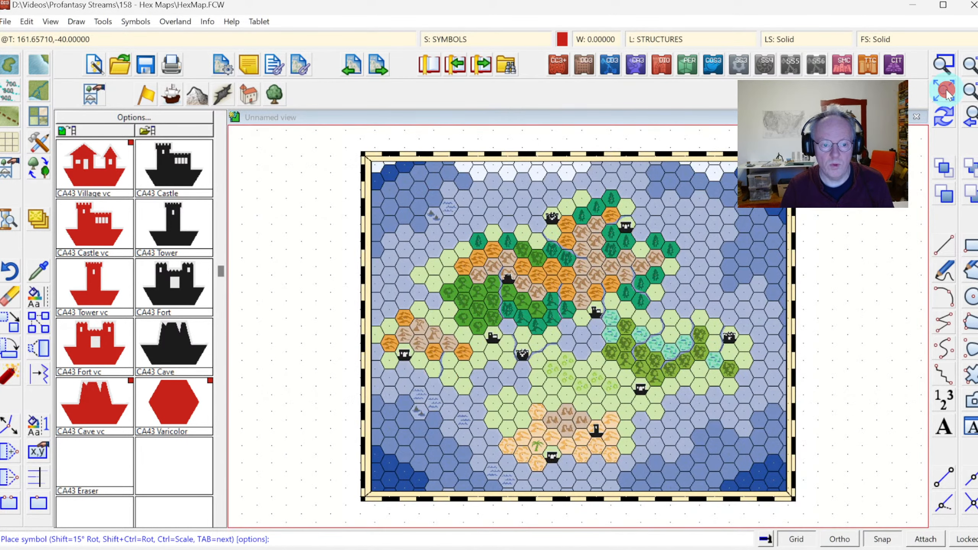
{"action": "left_click", "coordinate": [934, 65]}
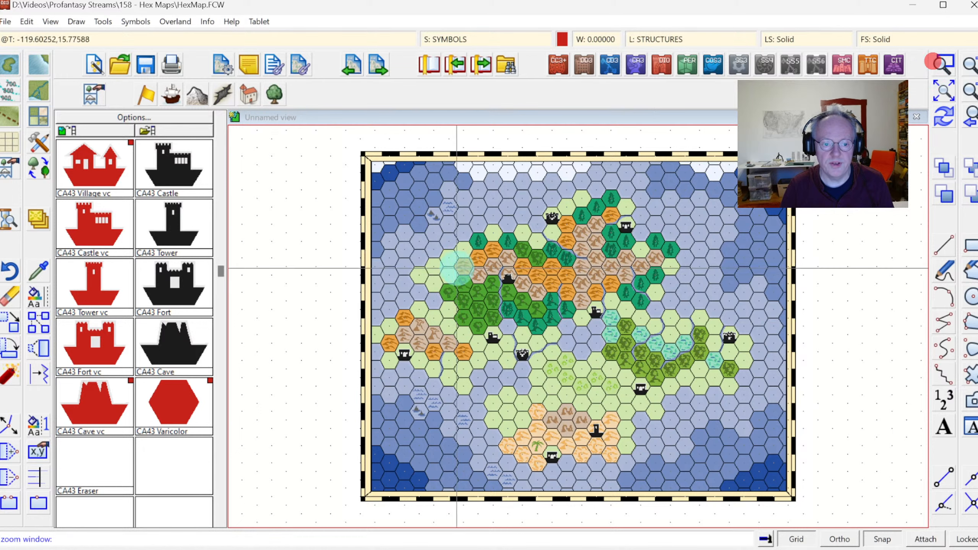
{"action": "left_click", "coordinate": [446, 270]}
{"action": "left_click", "coordinate": [608, 405]}
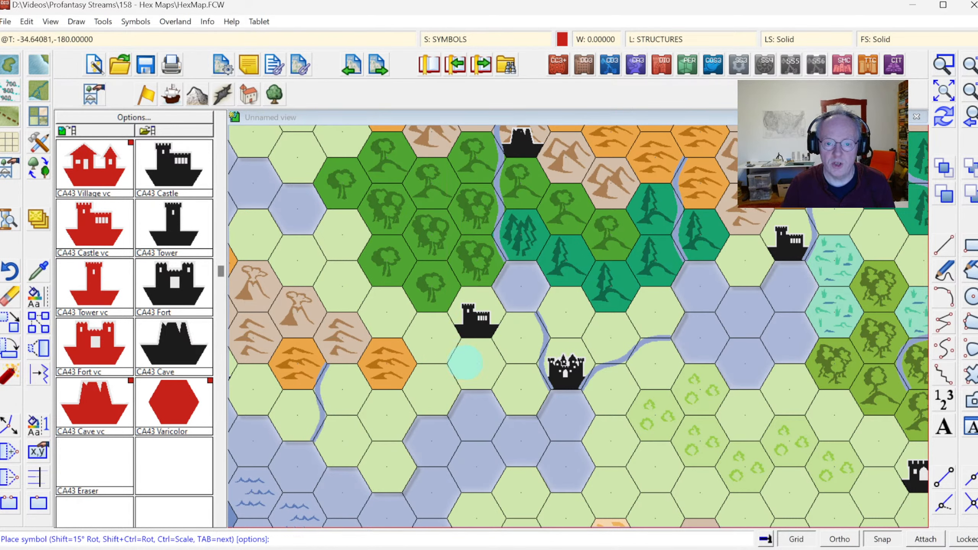
{"action": "left_click", "coordinate": [117, 224]}
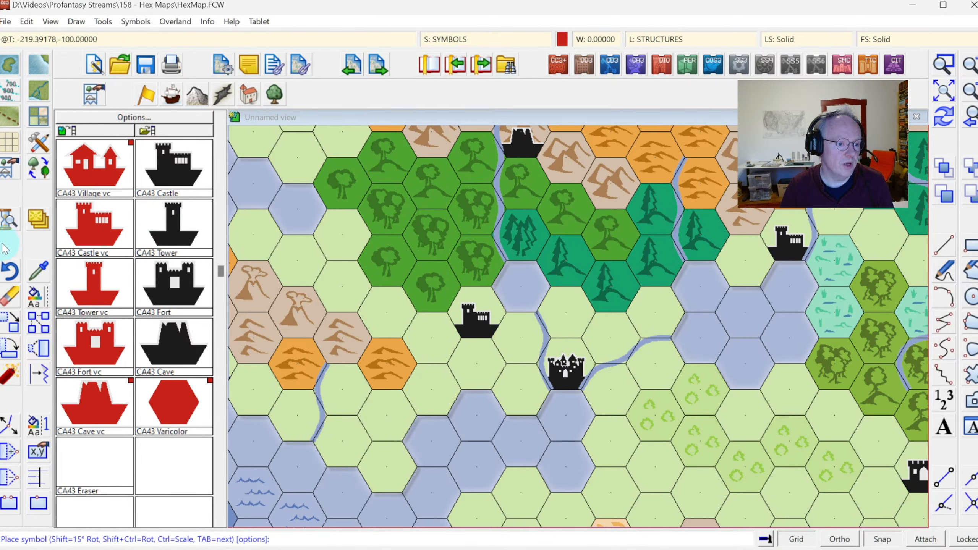
{"action": "right_click", "coordinate": [42, 225]}
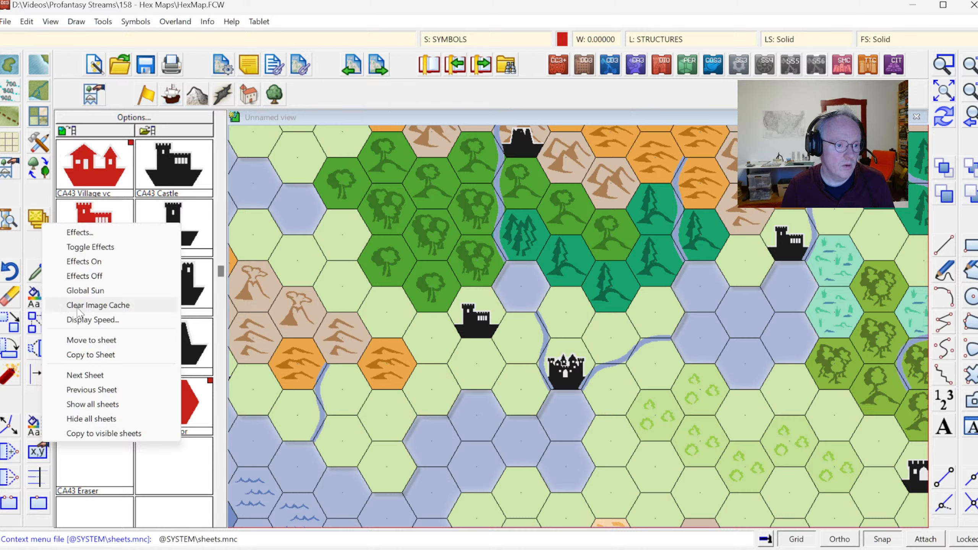
{"action": "left_click", "coordinate": [88, 340]}
{"action": "right_click", "coordinate": [473, 291]}
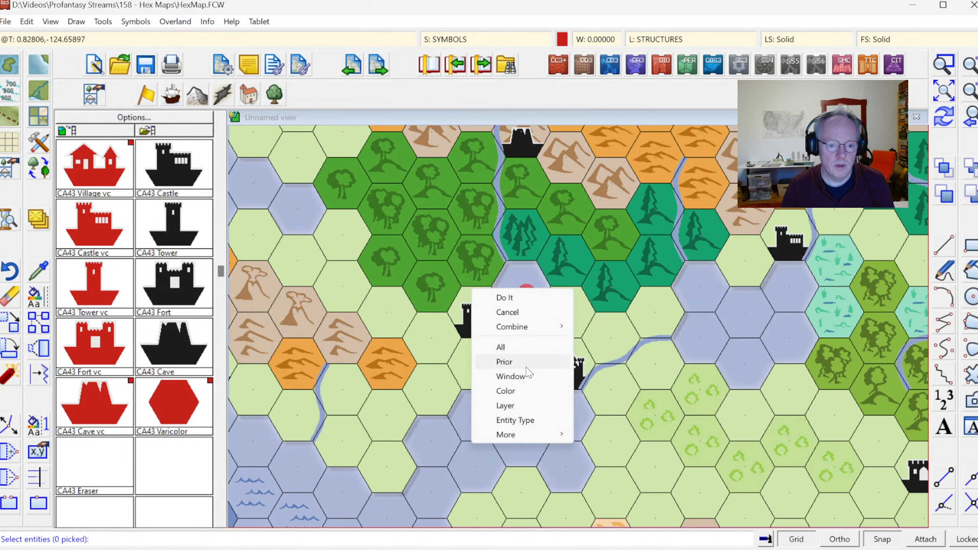
{"action": "left_click", "coordinate": [514, 409]}
{"action": "left_click", "coordinate": [492, 414]}
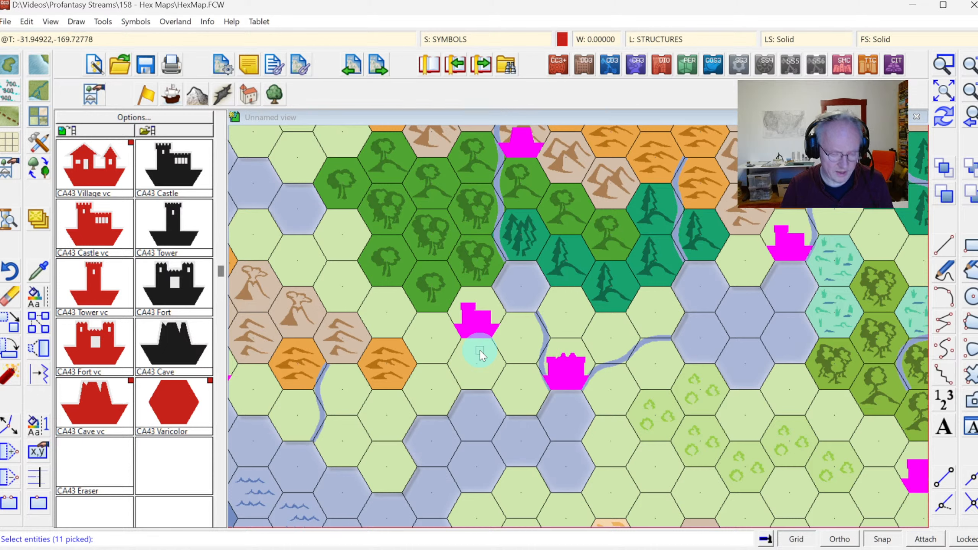
{"action": "key", "text": "d"}
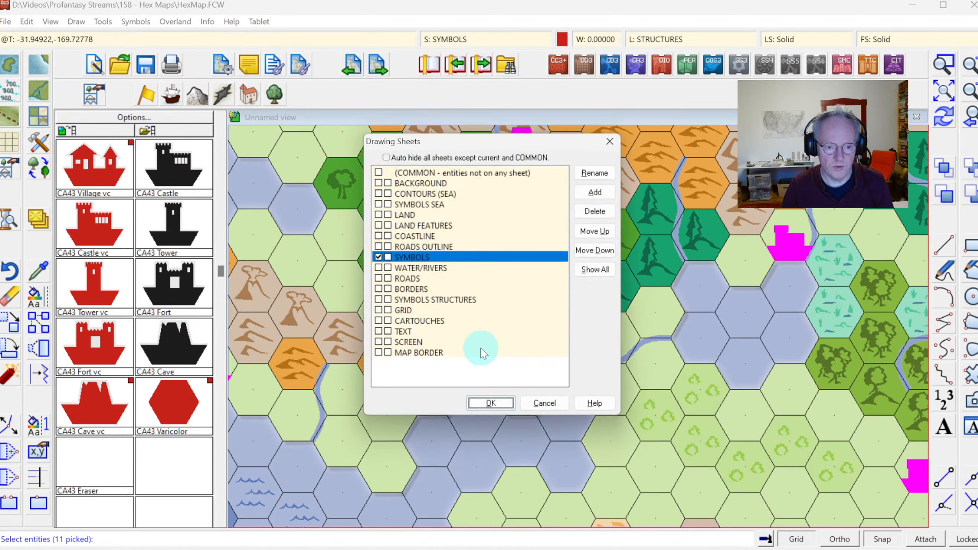
{"action": "left_click", "coordinate": [379, 300]}
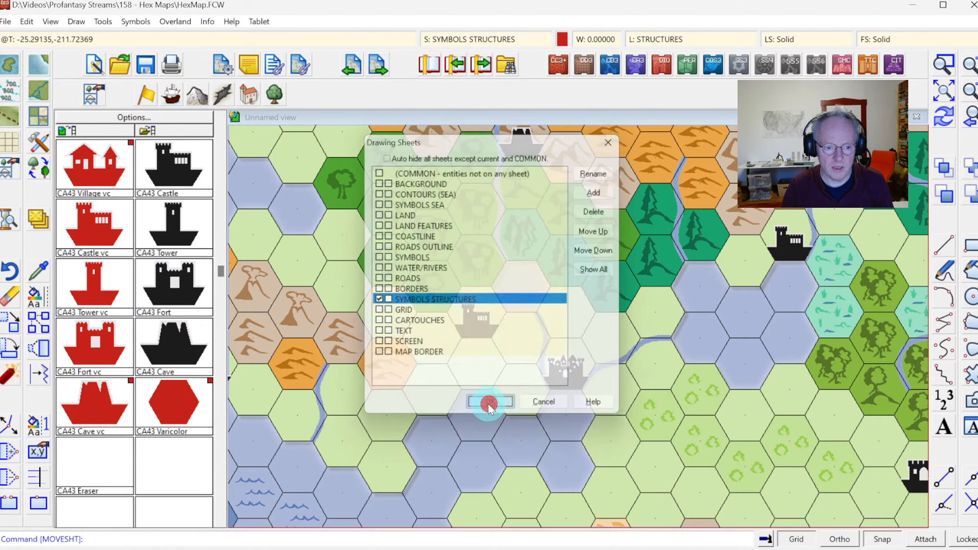
{"action": "left_click", "coordinate": [491, 403]}
{"action": "left_click", "coordinate": [944, 115]}
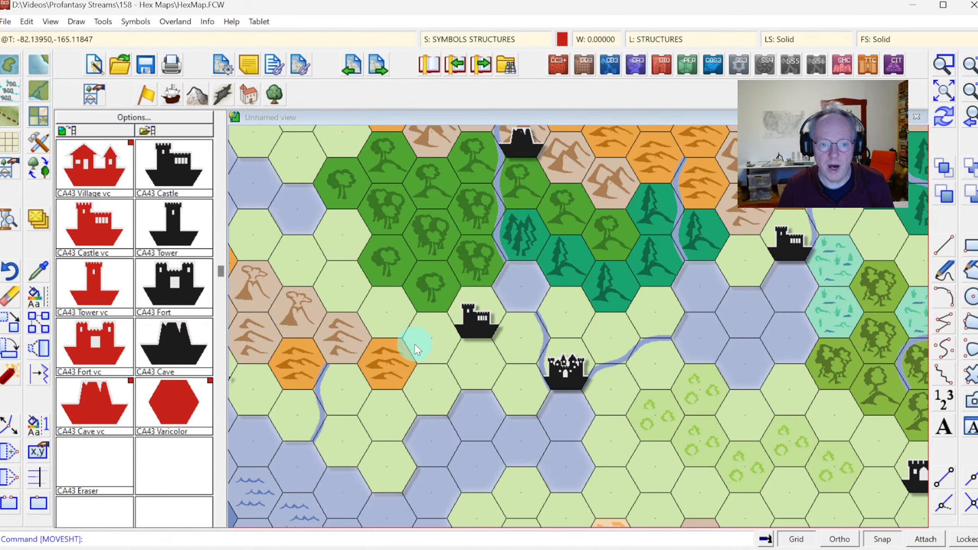
Examine the structure symbols up close across the central and southern map, and check the sheet effects settings
{"action": "left_click", "coordinate": [944, 89]}
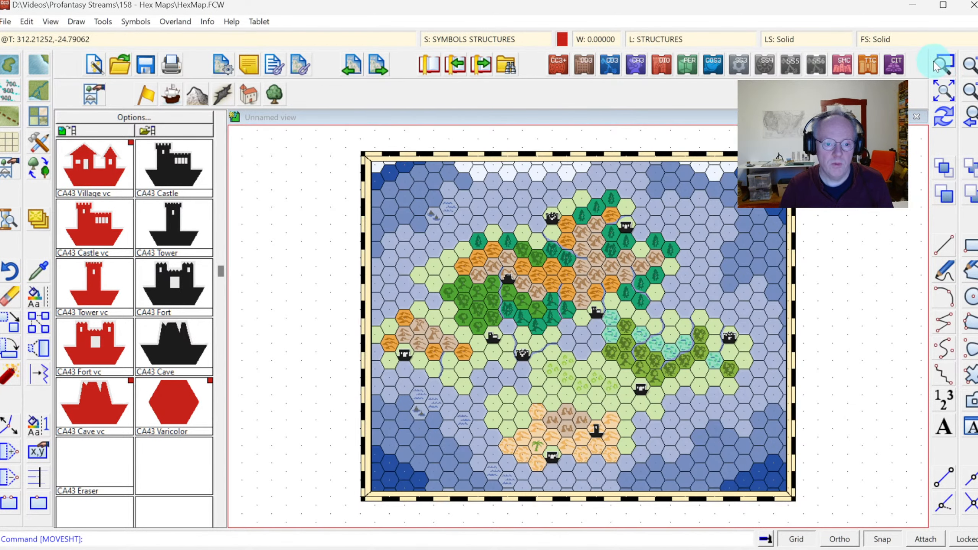
{"action": "left_click", "coordinate": [943, 65]}
{"action": "left_click", "coordinate": [465, 304]}
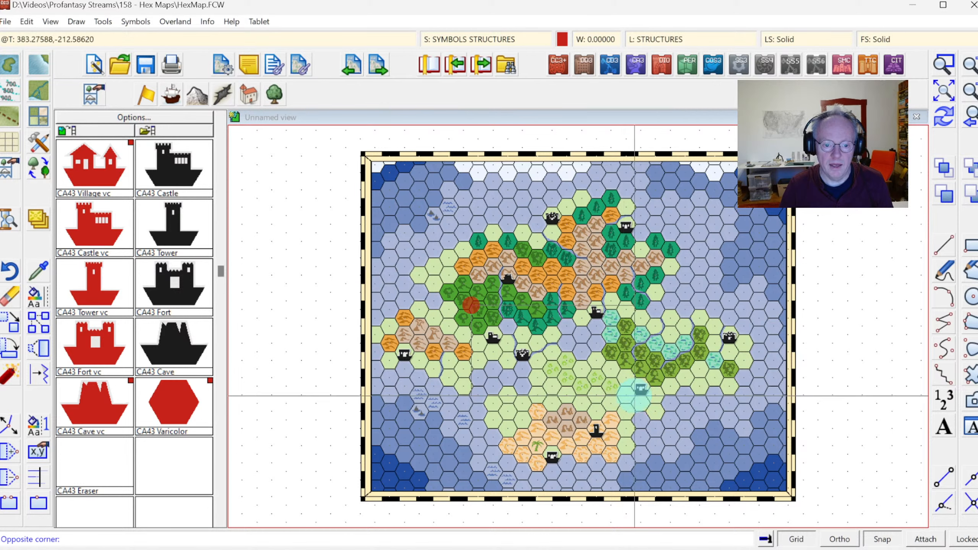
{"action": "left_click", "coordinate": [717, 458]}
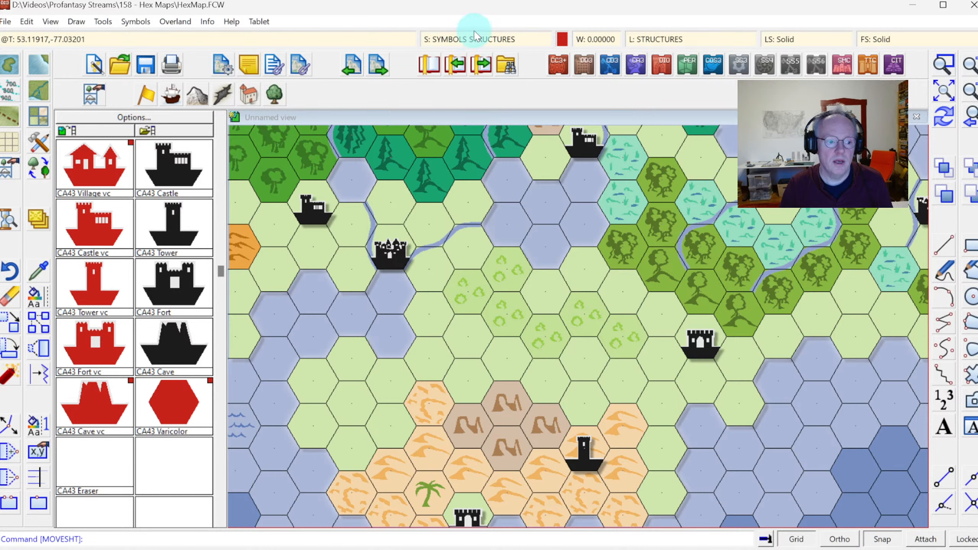
{"action": "left_click", "coordinate": [471, 43]}
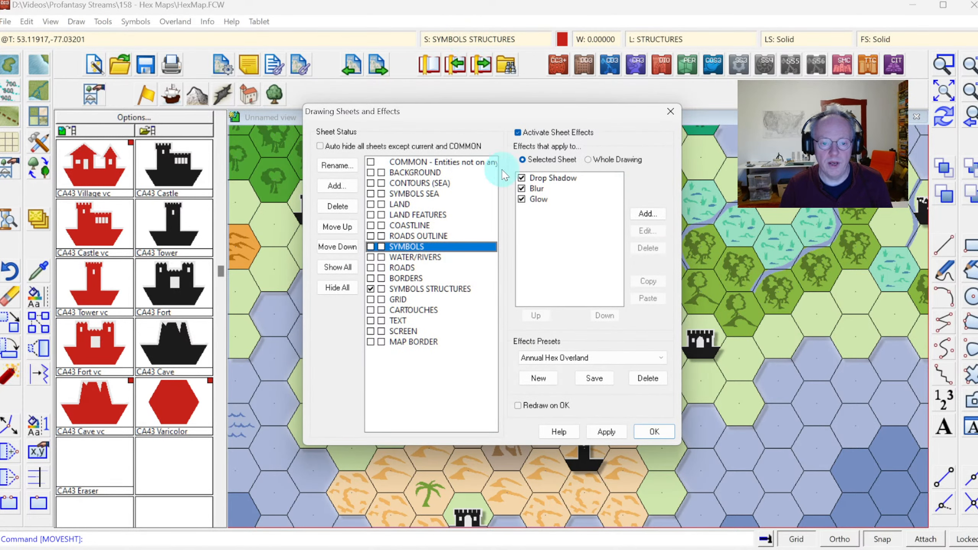
{"action": "key", "text": "Return"}
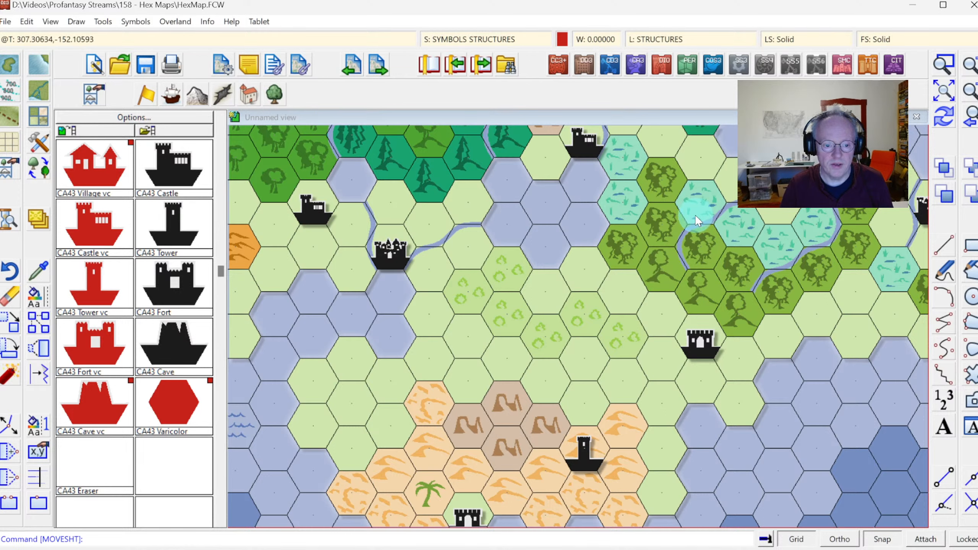
Draw a CA43 Road, Default from the western coastal town across the river to the central city, with a branch north to the castle
{"action": "left_click", "coordinate": [942, 89]}
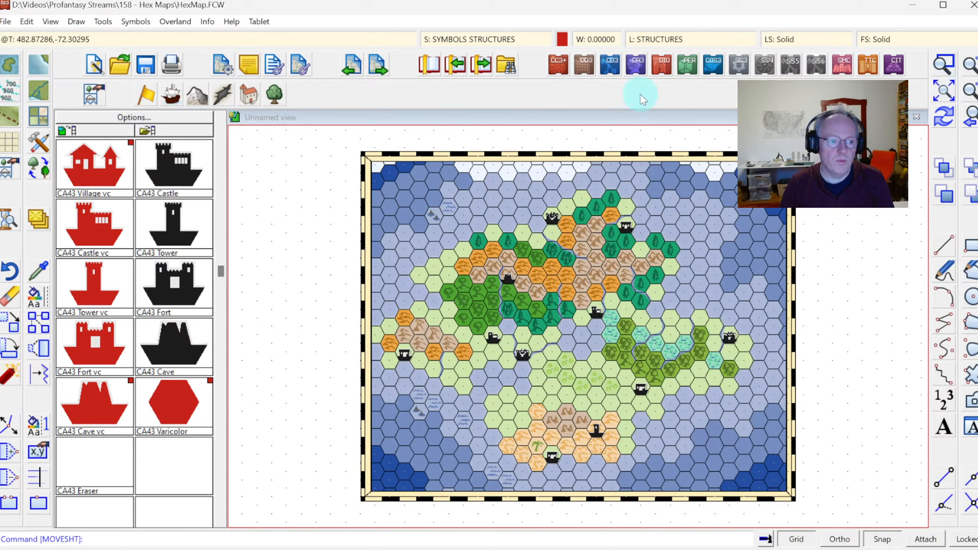
{"action": "left_click", "coordinate": [218, 129]}
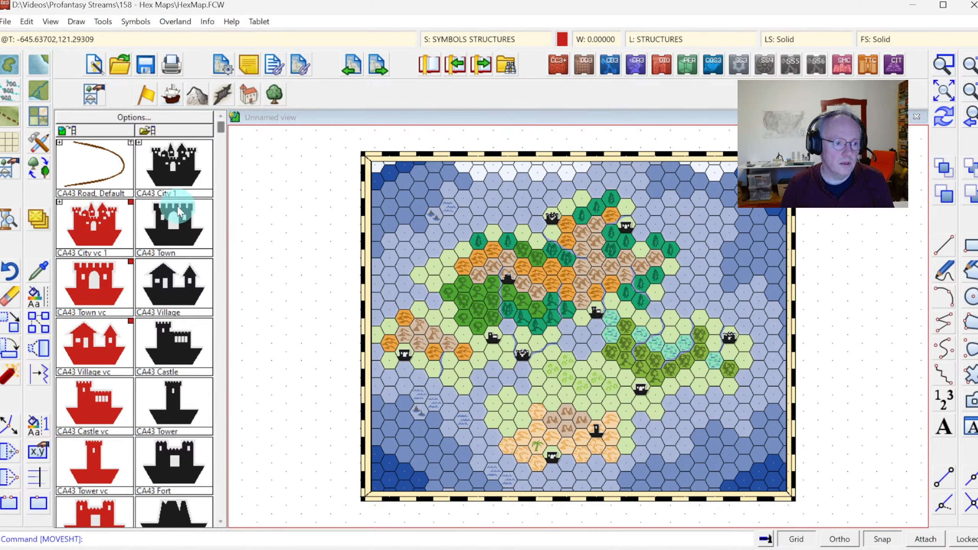
{"action": "left_click", "coordinate": [119, 158]}
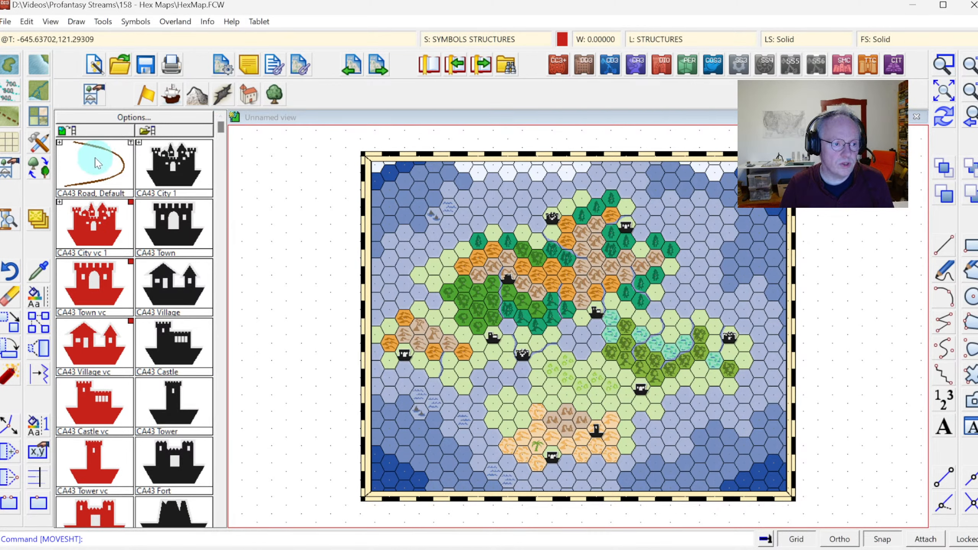
{"action": "left_click", "coordinate": [943, 64]}
{"action": "left_click", "coordinate": [397, 307]}
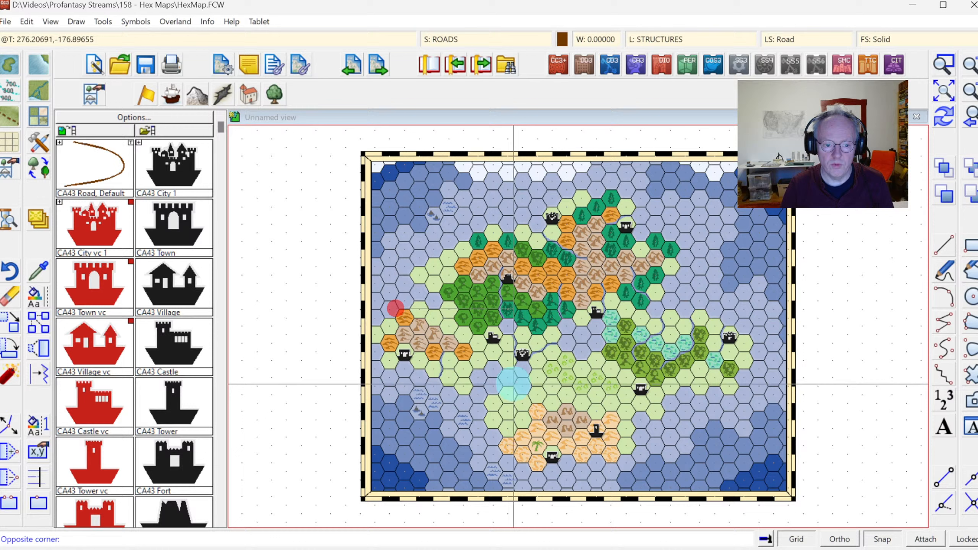
{"action": "left_click", "coordinate": [668, 477]}
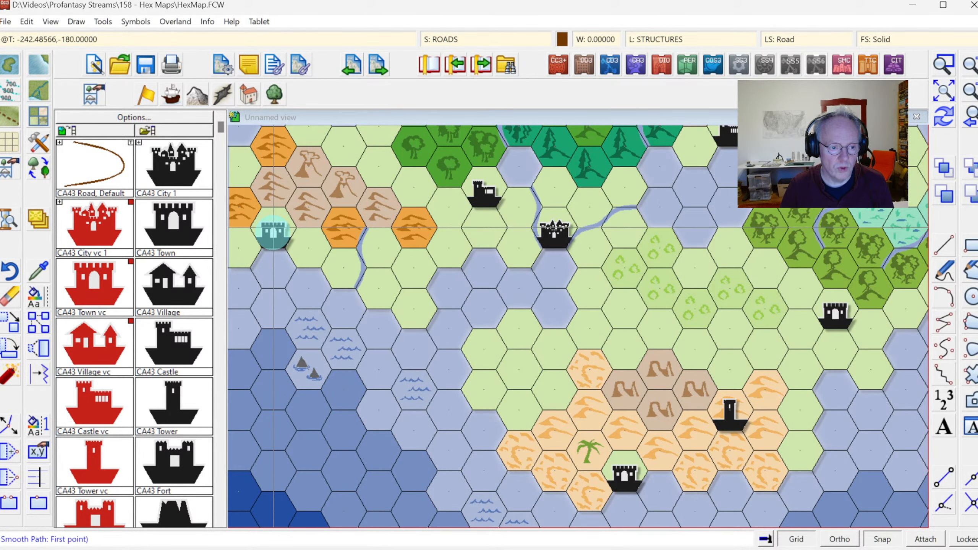
{"action": "left_click", "coordinate": [273, 232]}
{"action": "left_click", "coordinate": [307, 253]}
{"action": "left_click", "coordinate": [351, 275]}
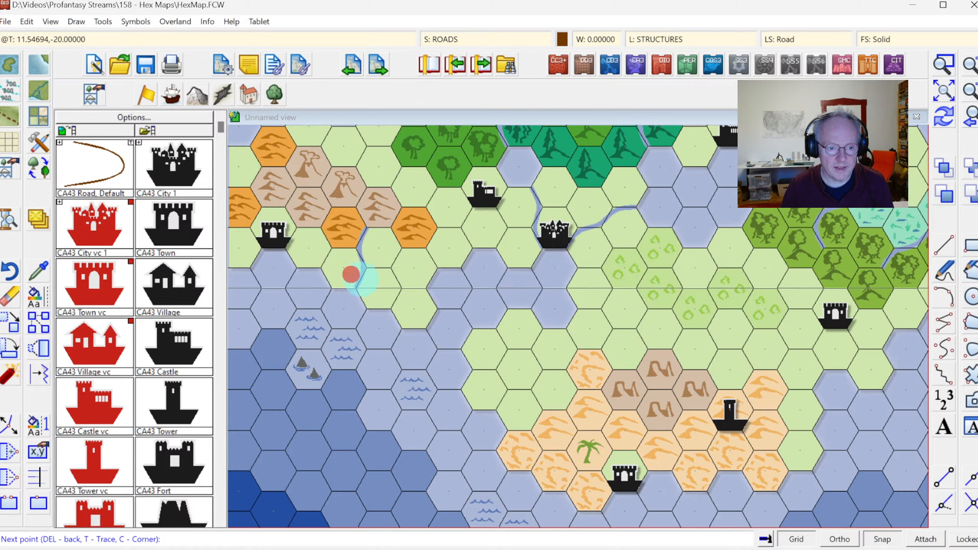
{"action": "left_click", "coordinate": [380, 288]}
{"action": "left_click", "coordinate": [405, 266]}
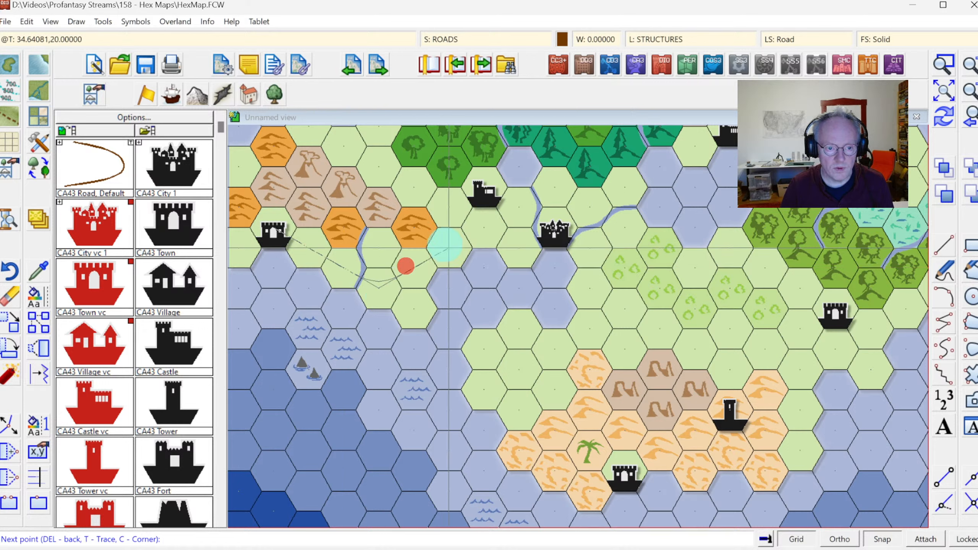
{"action": "left_click", "coordinate": [445, 245]}
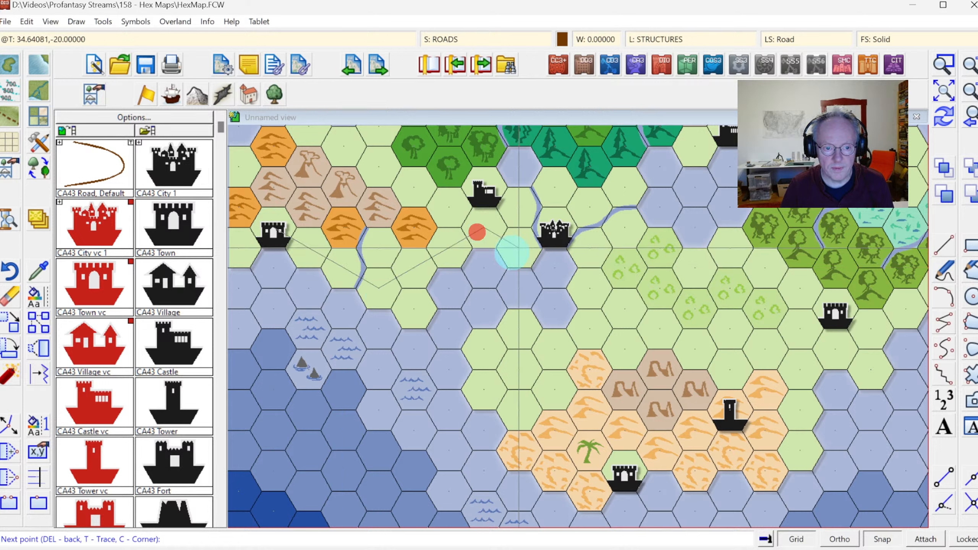
{"action": "left_click", "coordinate": [512, 251]}
{"action": "left_click", "coordinate": [551, 234]}
{"action": "right_click", "coordinate": [552, 234]}
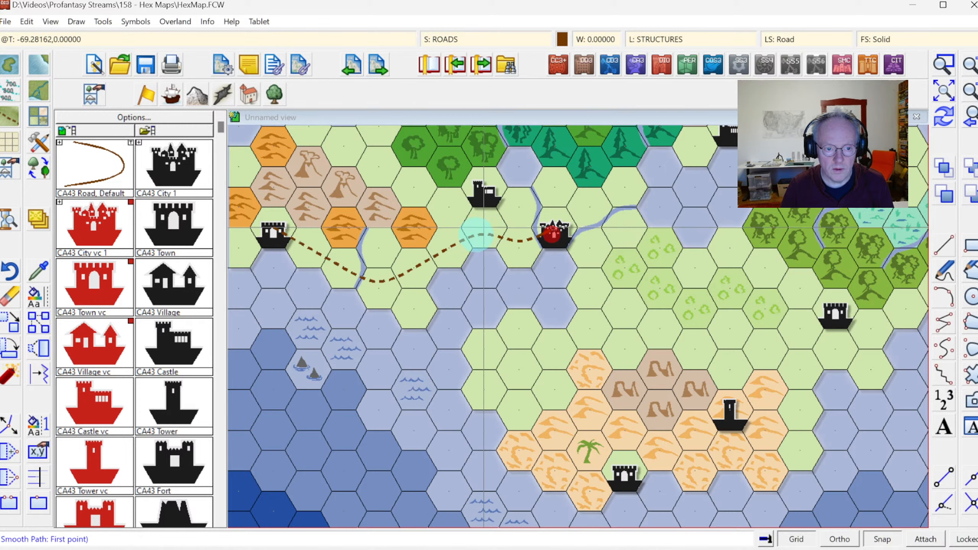
{"action": "left_click", "coordinate": [479, 228]}
{"action": "right_click", "coordinate": [485, 196]}
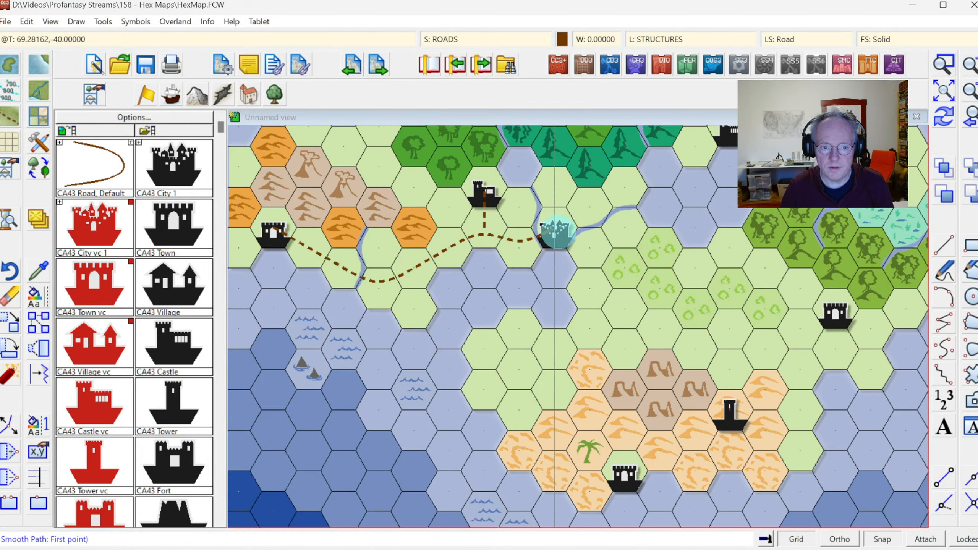
Draw a road from the central city eastward through the grassland into the light-green scrub hexes
{"action": "left_click", "coordinate": [559, 233]}
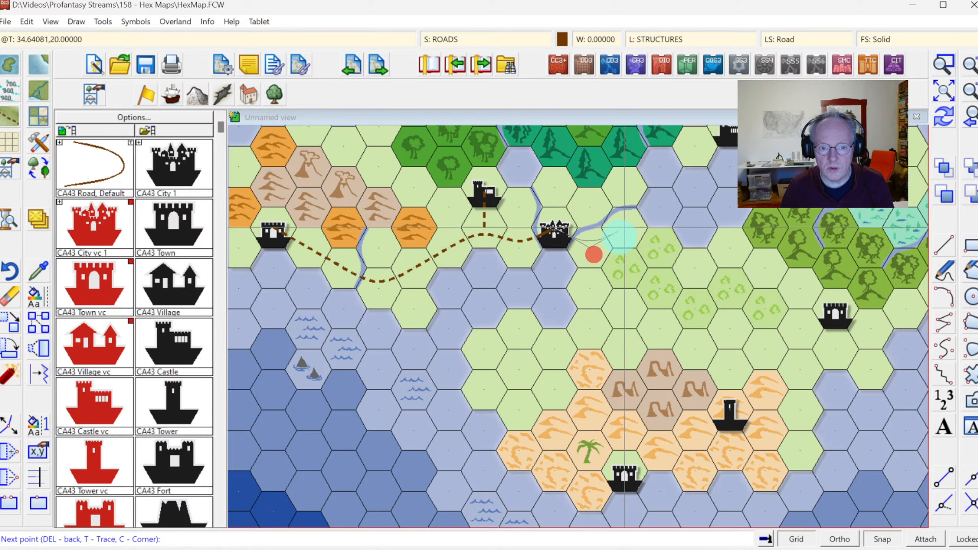
{"action": "left_click", "coordinate": [668, 256]}
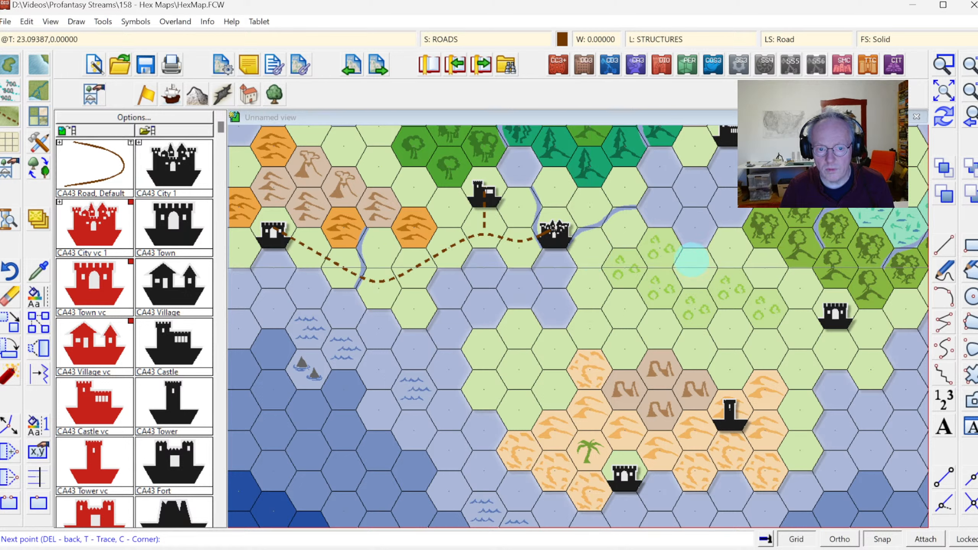
{"action": "left_click", "coordinate": [667, 251]}
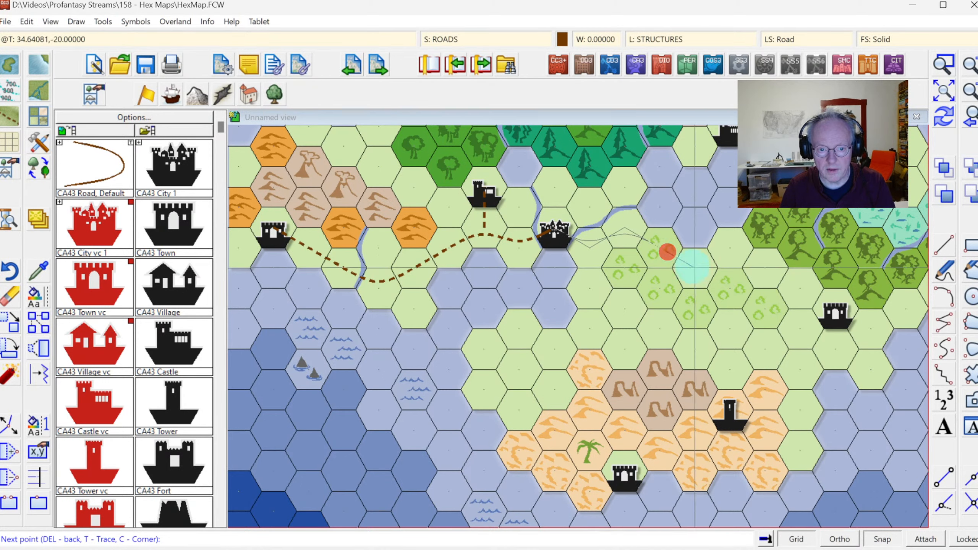
Extend the dashed road from the central coastal city east across the farmland hexes and finish it at the eastern town
{"action": "left_click", "coordinate": [724, 251]}
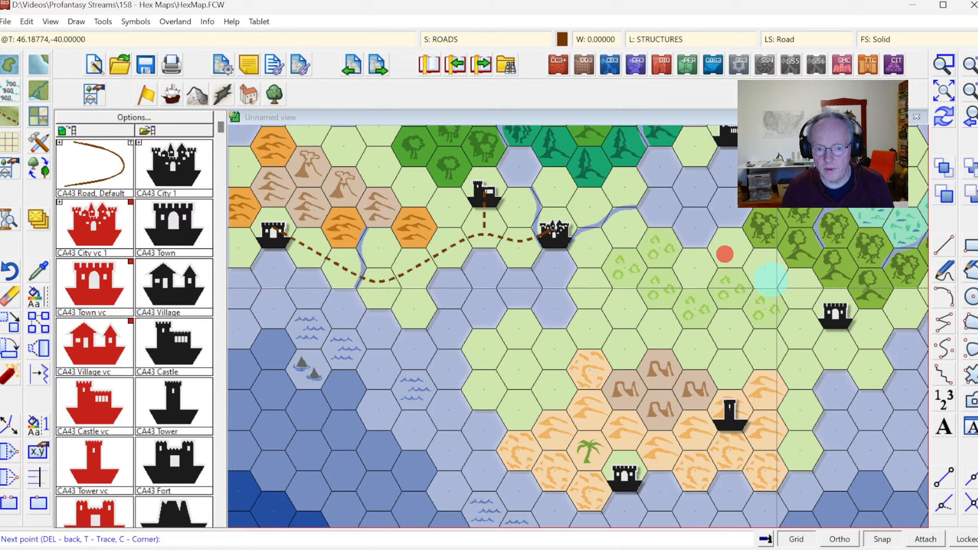
{"action": "left_click", "coordinate": [763, 267]}
{"action": "left_click", "coordinate": [793, 285]}
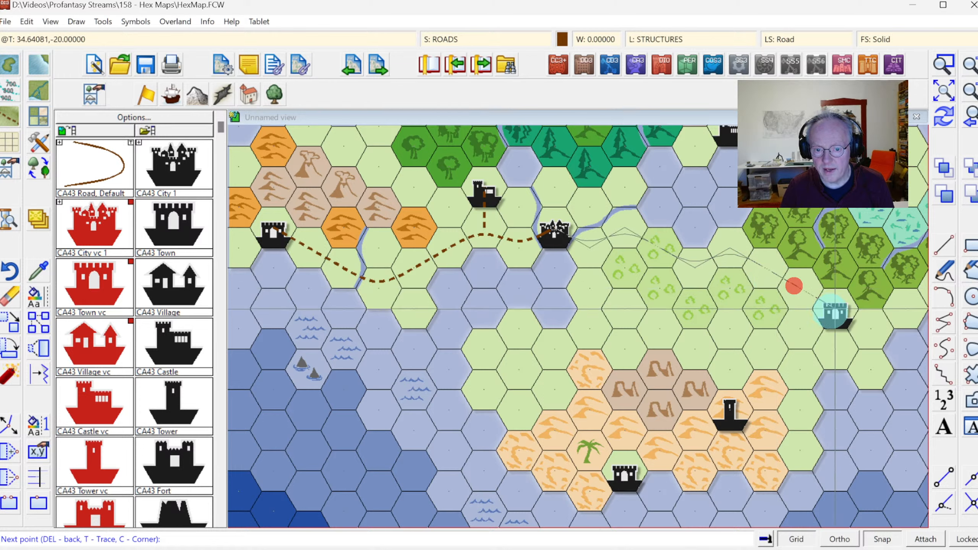
{"action": "right_click", "coordinate": [830, 312]}
Draw a curved road from the eastern town south through the desert hexes, passing the tower, to the southern town
{"action": "left_click", "coordinate": [835, 315]}
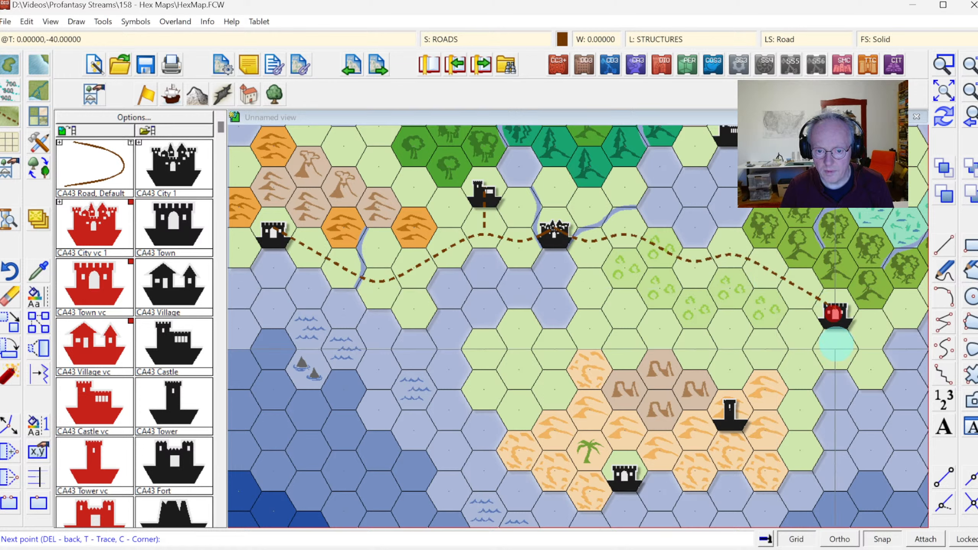
{"action": "left_click", "coordinate": [837, 346]}
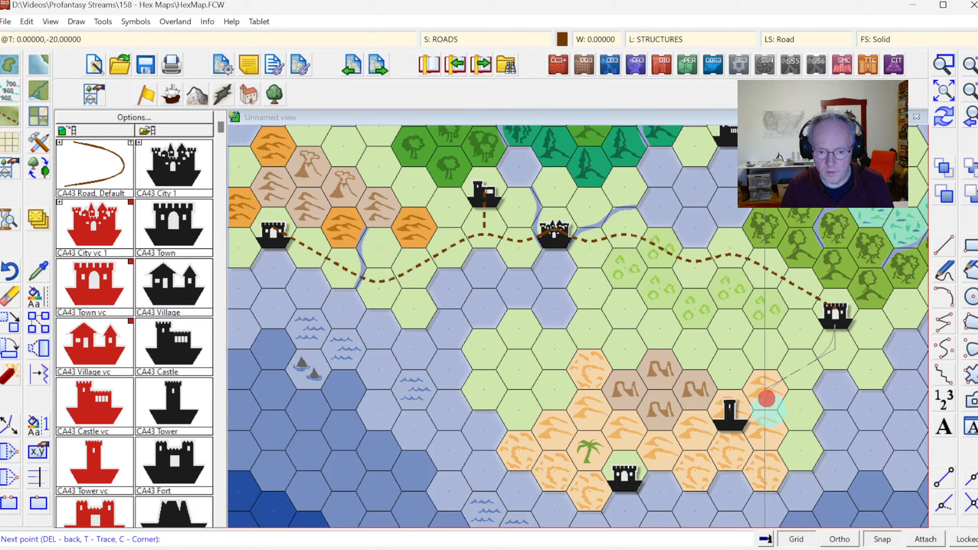
{"action": "left_click", "coordinate": [771, 438]}
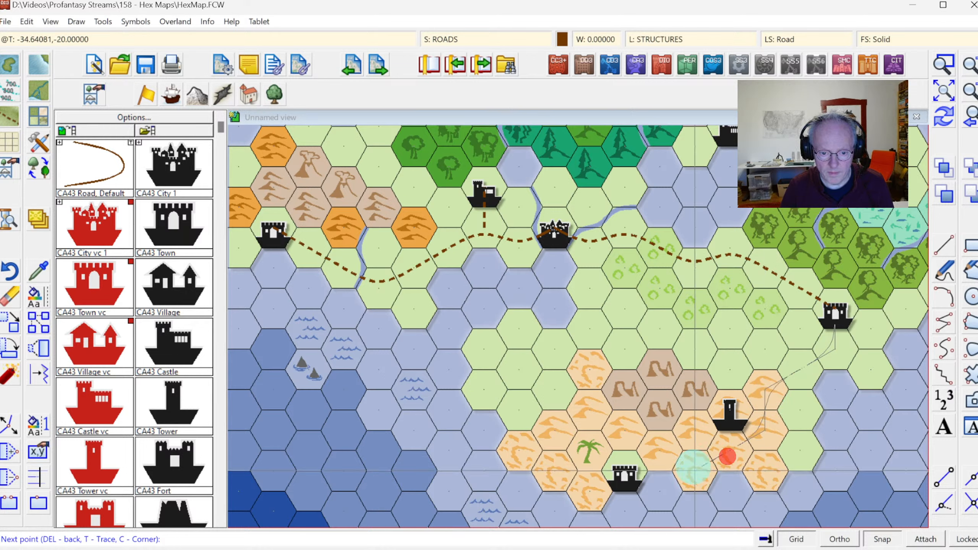
{"action": "left_click", "coordinate": [693, 467]}
{"action": "left_click", "coordinate": [624, 466]}
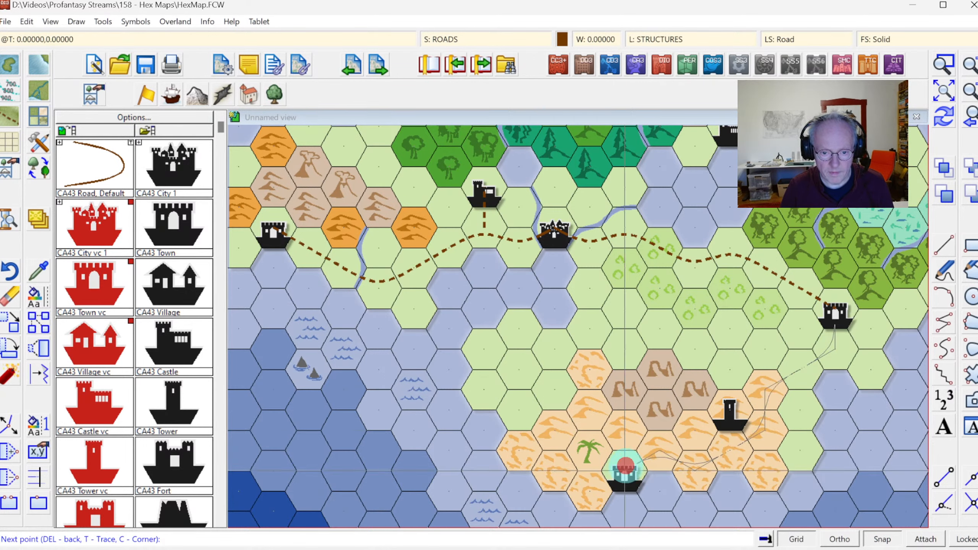
{"action": "right_click", "coordinate": [625, 467]}
Draw a road from the castle west of the central city north through the forest to the fort at the mountains' edge
{"action": "left_click", "coordinate": [947, 89]}
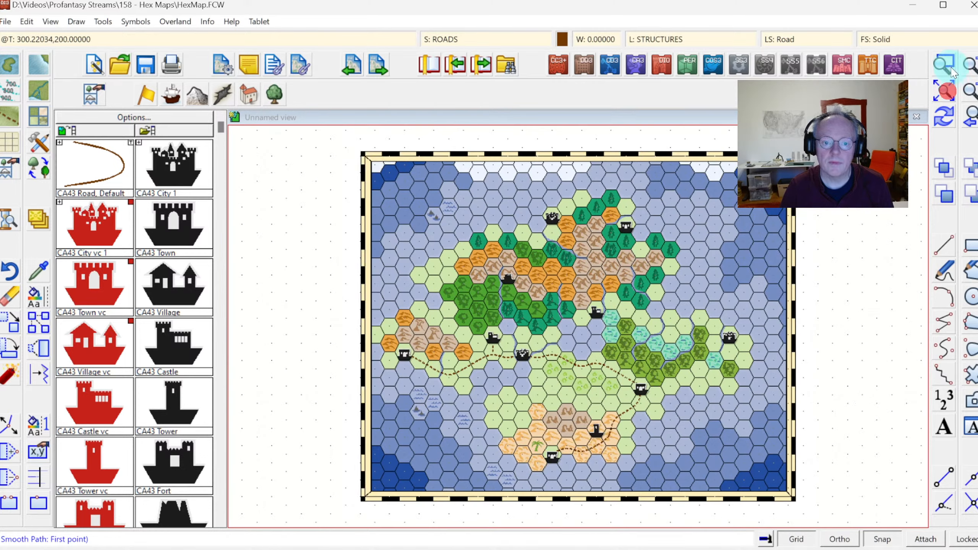
{"action": "left_click", "coordinate": [944, 65]}
{"action": "left_click", "coordinate": [408, 200]}
{"action": "left_click", "coordinate": [715, 381]}
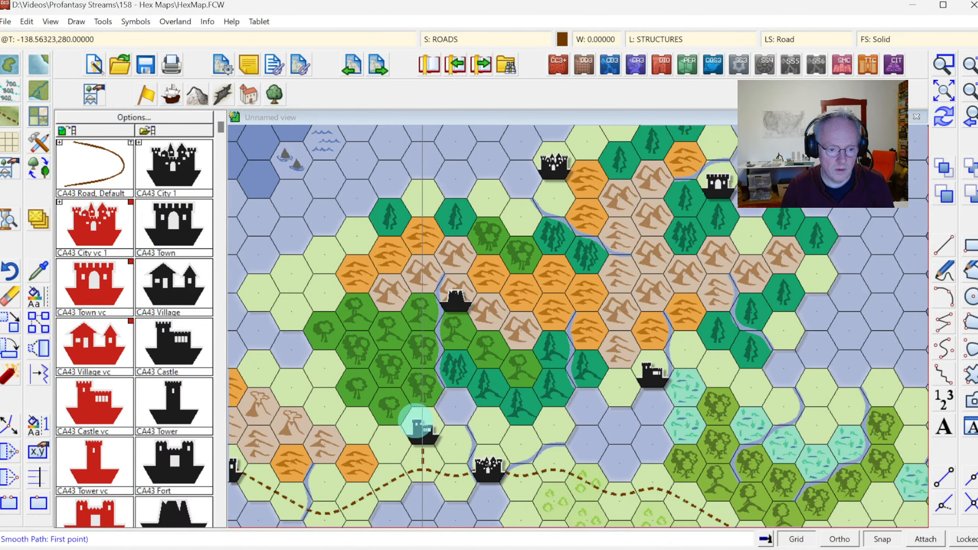
{"action": "left_click", "coordinate": [423, 427]}
{"action": "left_click", "coordinate": [422, 390]}
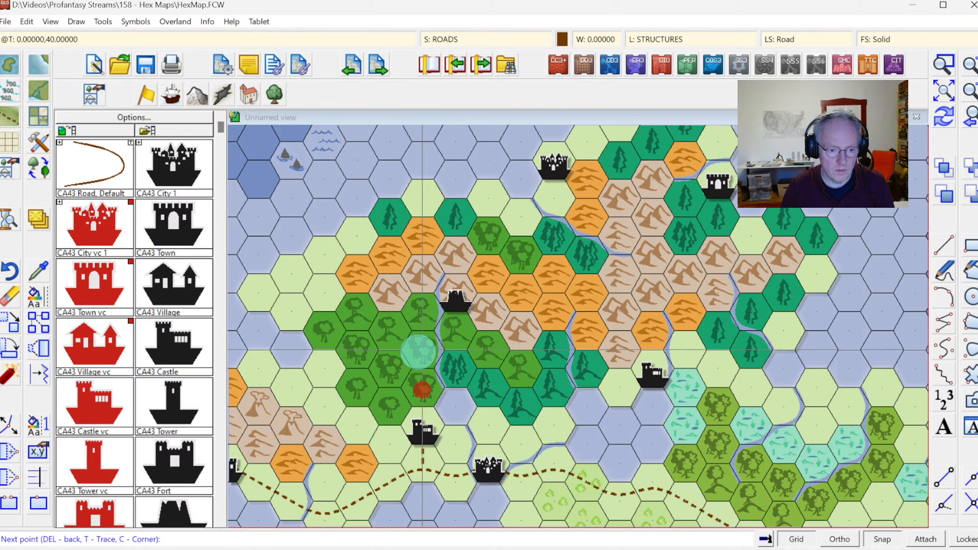
{"action": "left_click", "coordinate": [418, 351]}
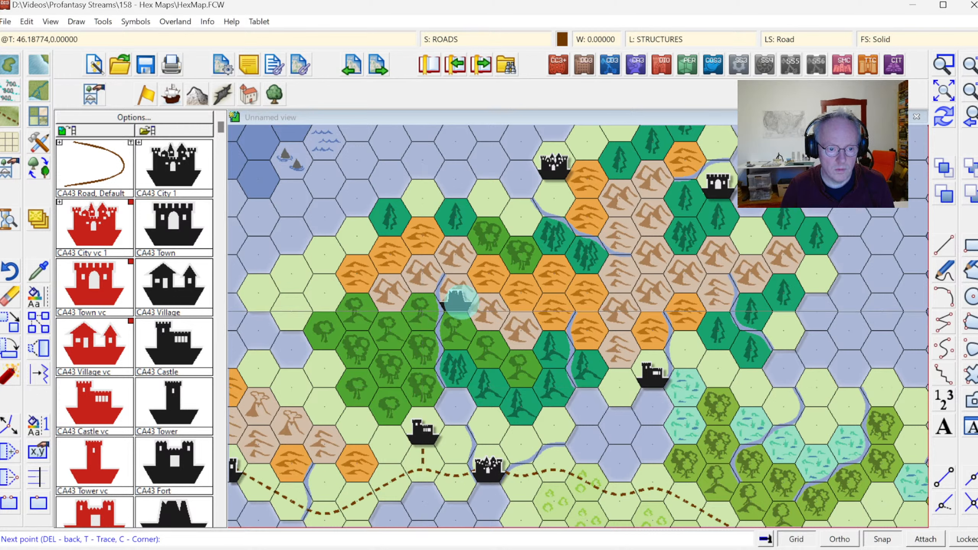
{"action": "left_click", "coordinate": [458, 294]}
{"action": "right_click", "coordinate": [458, 294]}
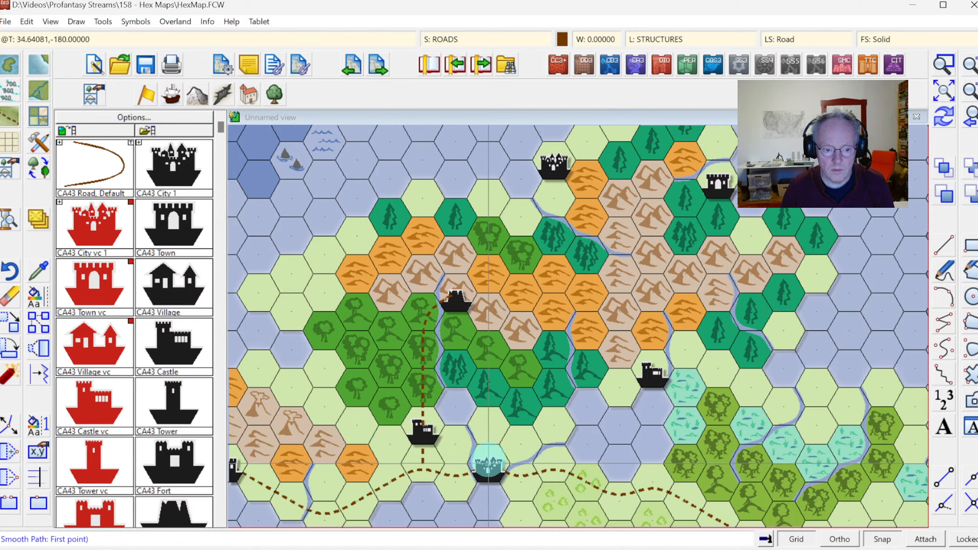
Draw a branch road from the main road east of the central city, past the castle near the marsh, to the northeastern town
{"action": "left_click", "coordinate": [550, 469]}
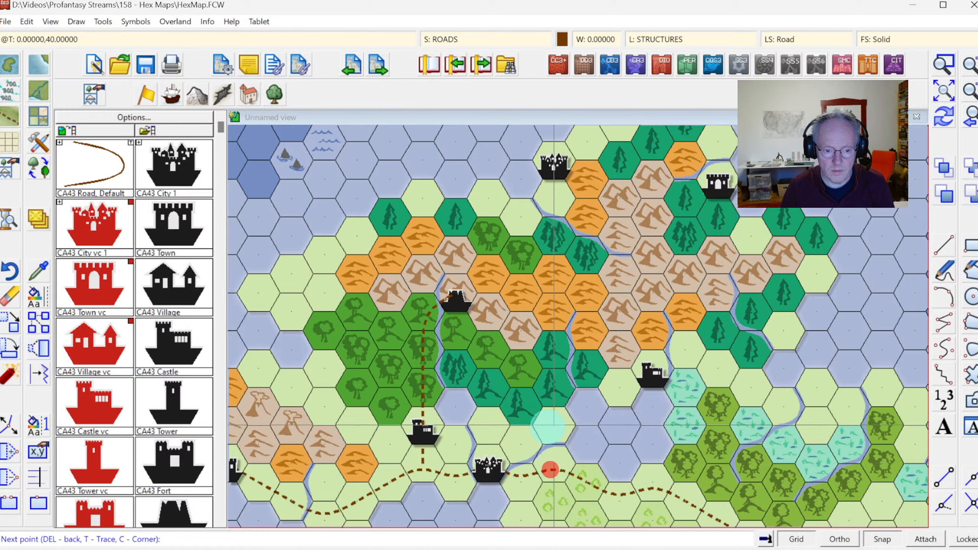
{"action": "left_click", "coordinate": [552, 426]}
{"action": "left_click", "coordinate": [550, 393]}
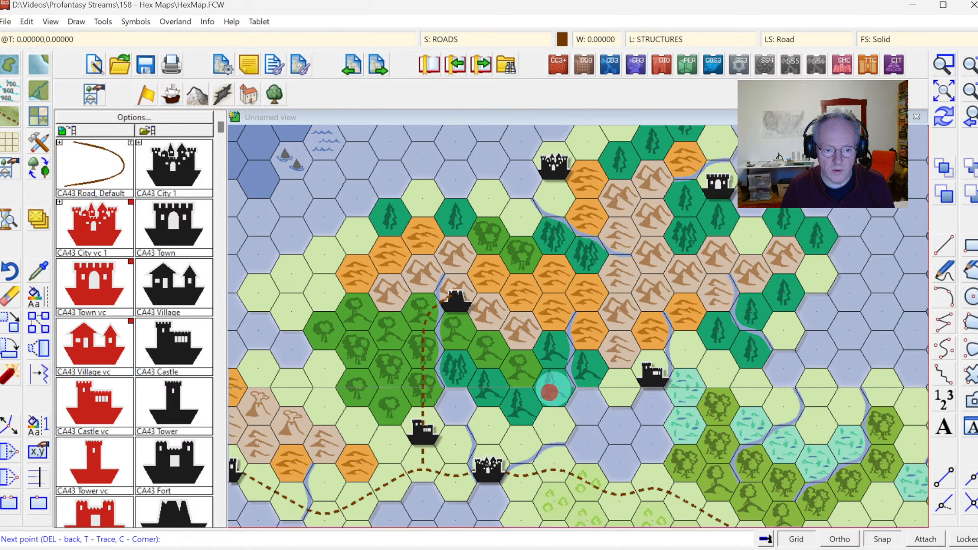
{"action": "left_click", "coordinate": [585, 369]}
{"action": "left_click", "coordinate": [618, 385]}
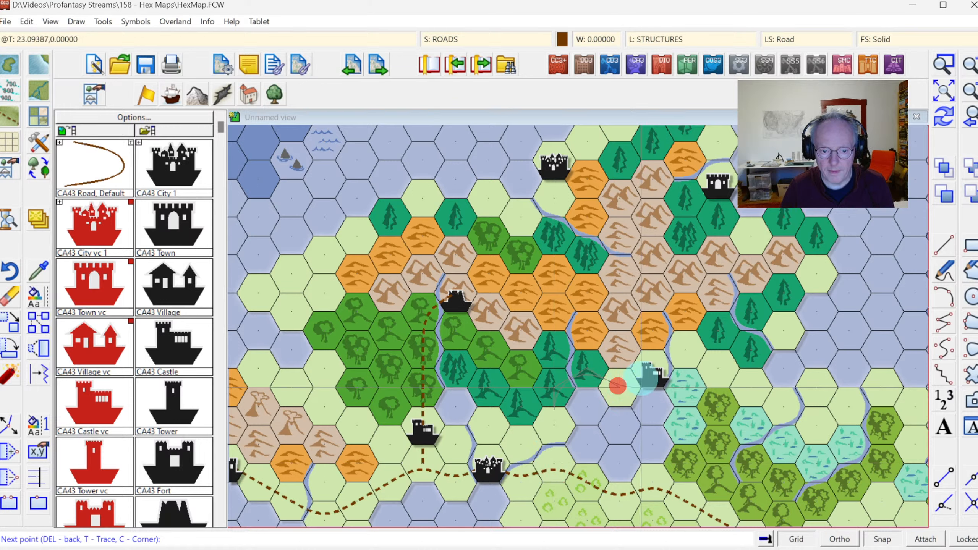
{"action": "left_click", "coordinate": [648, 372]}
{"action": "left_click", "coordinate": [688, 352]}
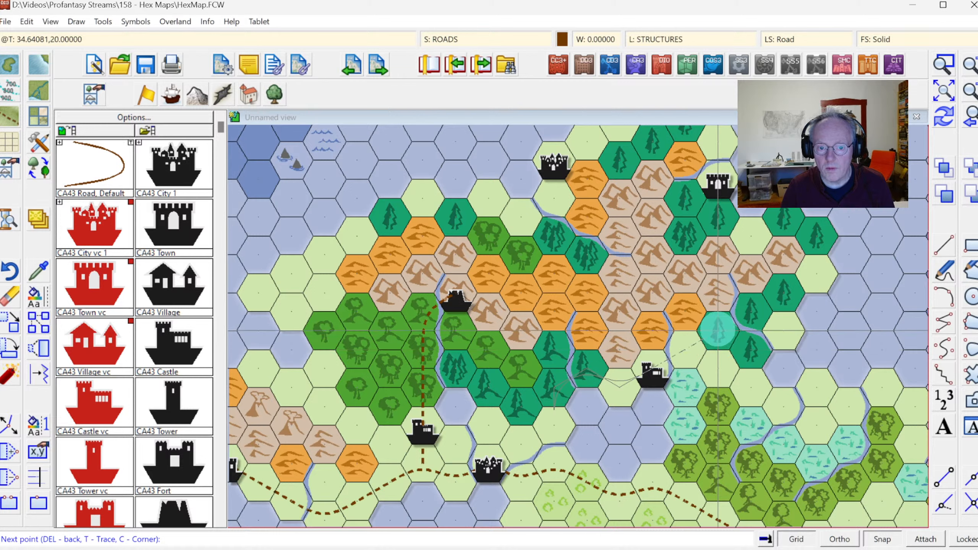
{"action": "left_click", "coordinate": [718, 328]}
{"action": "left_click", "coordinate": [746, 314]}
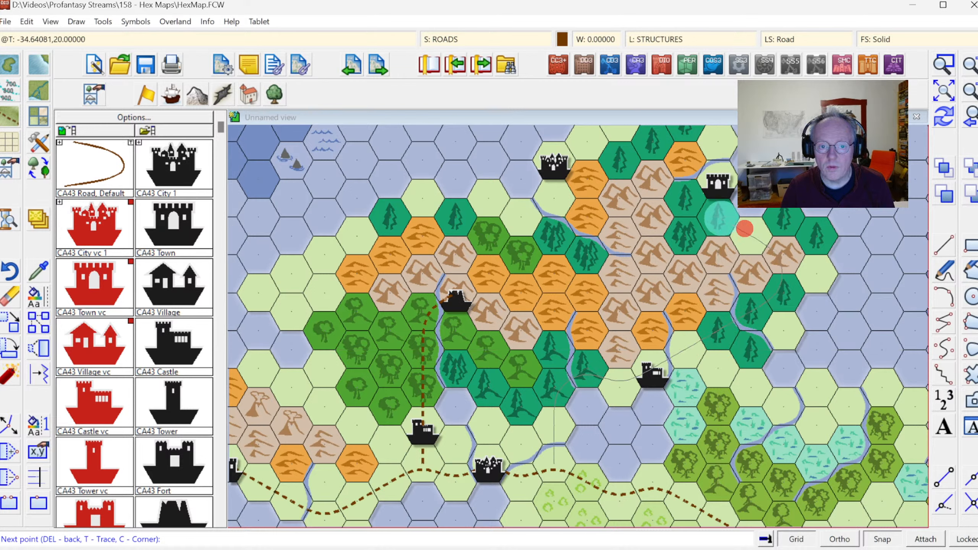
{"action": "left_click", "coordinate": [717, 187]}
{"action": "right_click", "coordinate": [713, 186]}
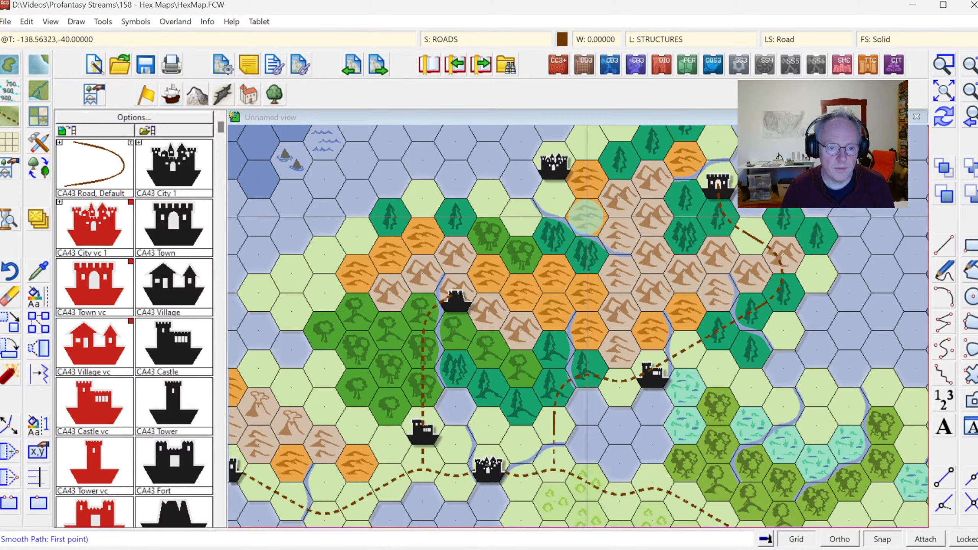
Draw a road from the northeastern town west through the hills and forest hexes to the northern city
{"action": "left_click", "coordinate": [717, 187]}
{"action": "right_click", "coordinate": [690, 163]}
{"action": "left_click", "coordinate": [717, 183]}
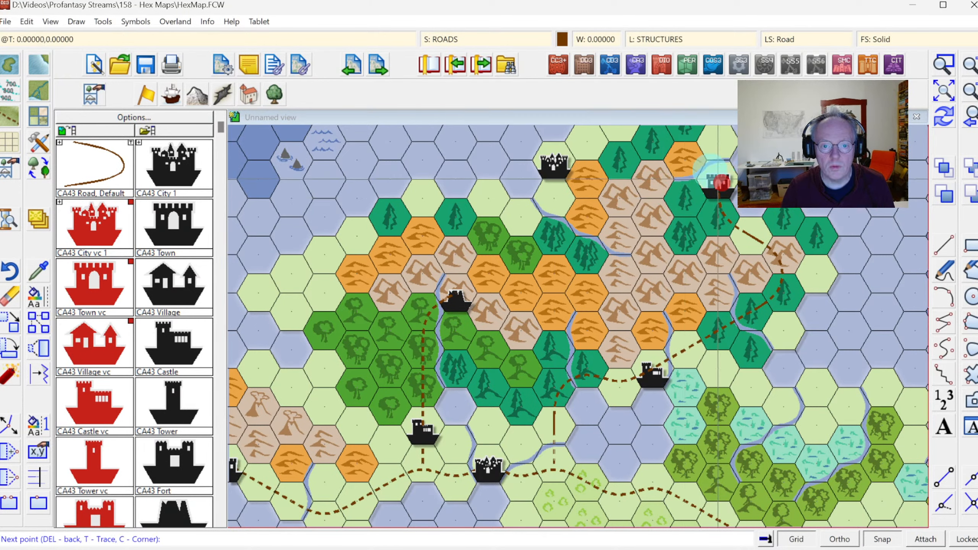
{"action": "left_click", "coordinate": [687, 155]}
{"action": "left_click", "coordinate": [651, 141]}
{"action": "left_click", "coordinate": [621, 161]}
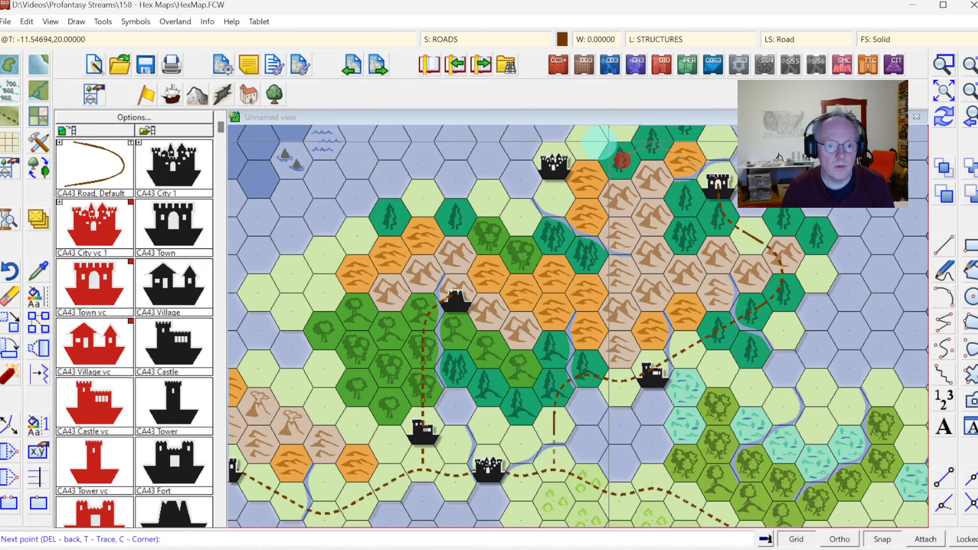
{"action": "left_click", "coordinate": [585, 138]}
{"action": "right_click", "coordinate": [554, 161]}
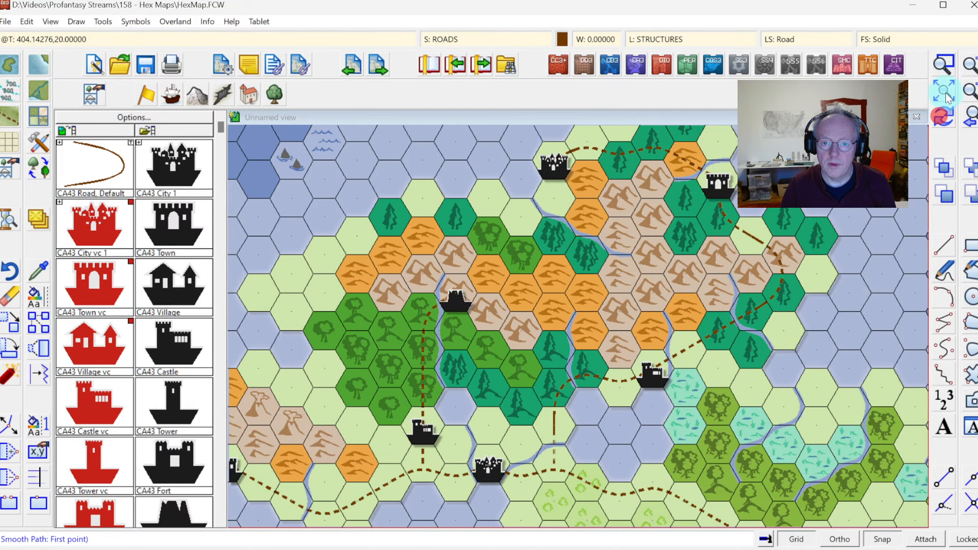
Delete the surplus node on the straight stretch of the branch road just north of the river, and redraw the map
{"action": "left_click", "coordinate": [946, 96]}
{"action": "left_click", "coordinate": [943, 62]}
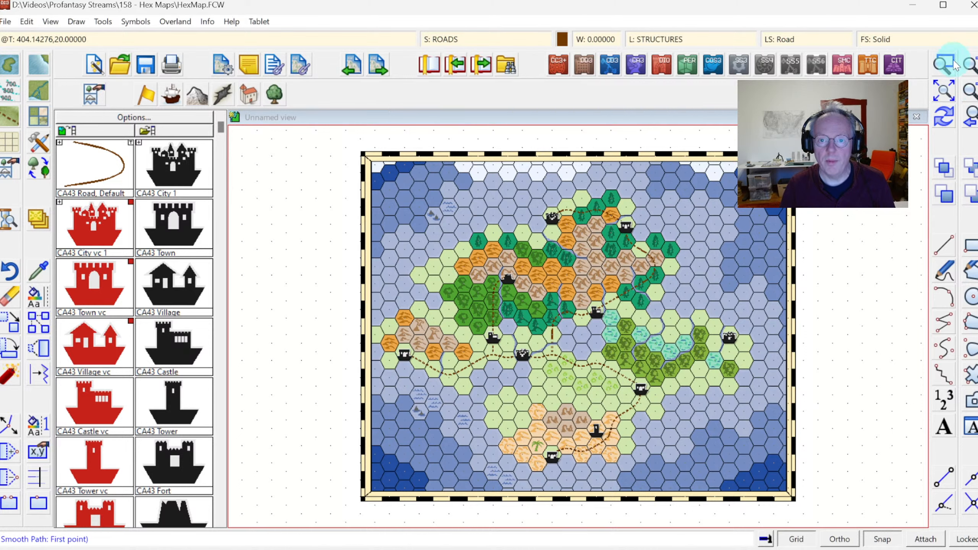
{"action": "left_click", "coordinate": [493, 293]}
{"action": "left_click", "coordinate": [607, 378]}
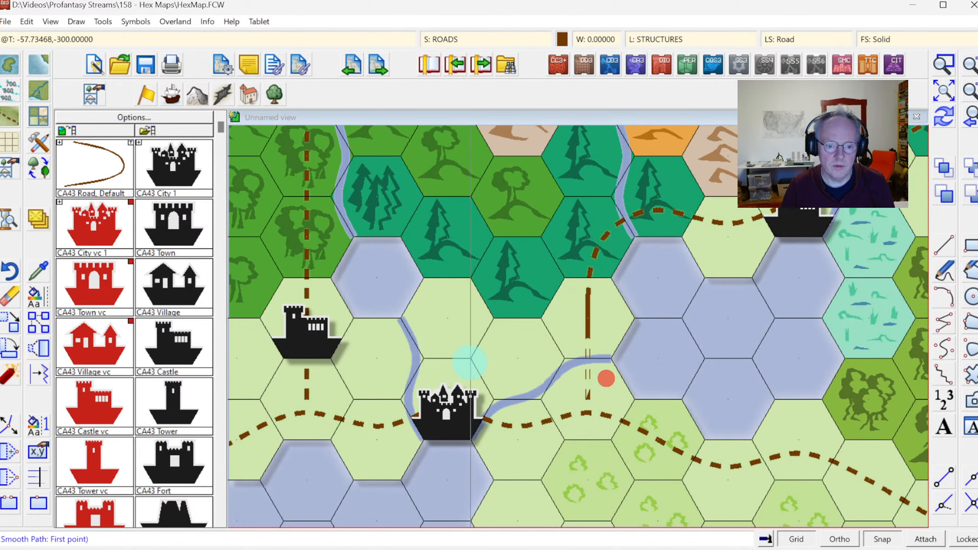
{"action": "right_click", "coordinate": [477, 353]}
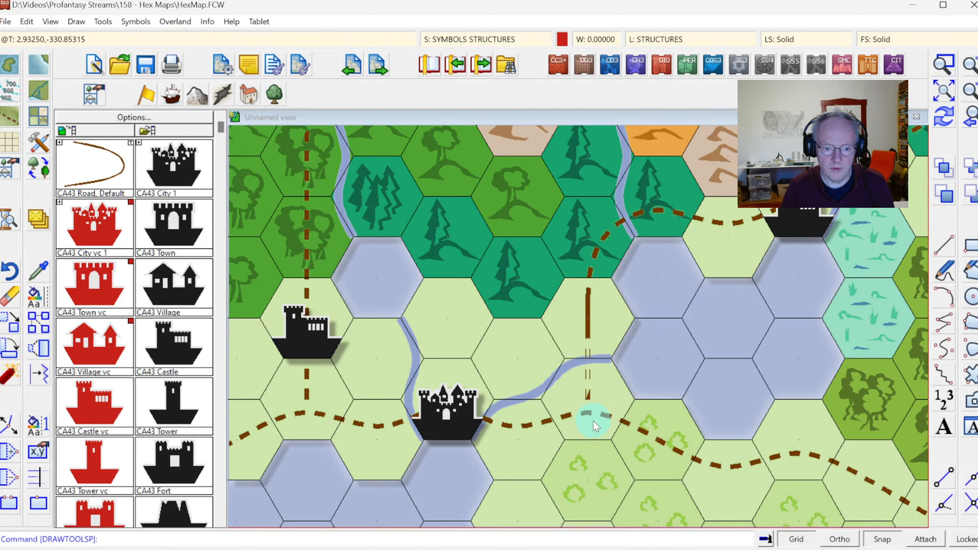
{"action": "left_click", "coordinate": [14, 479]}
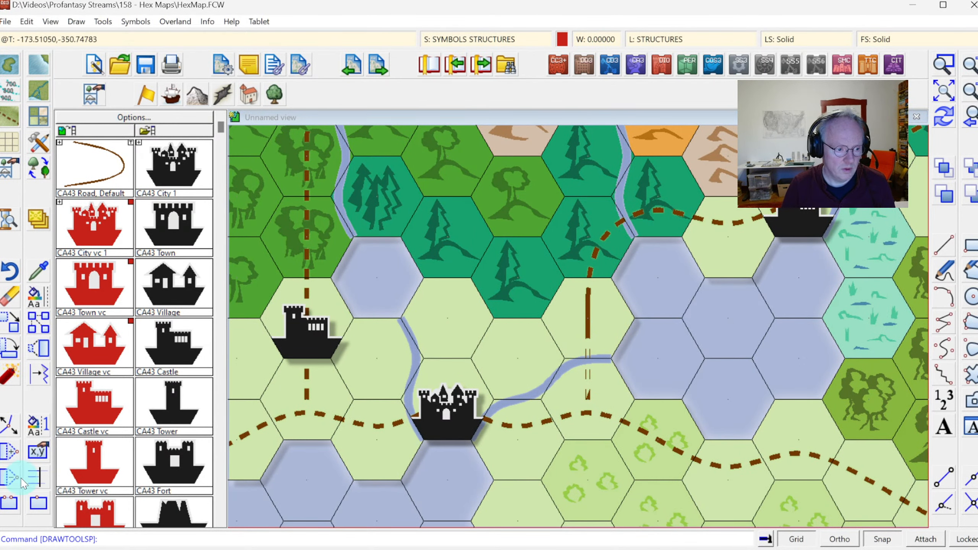
{"action": "left_click", "coordinate": [589, 331]}
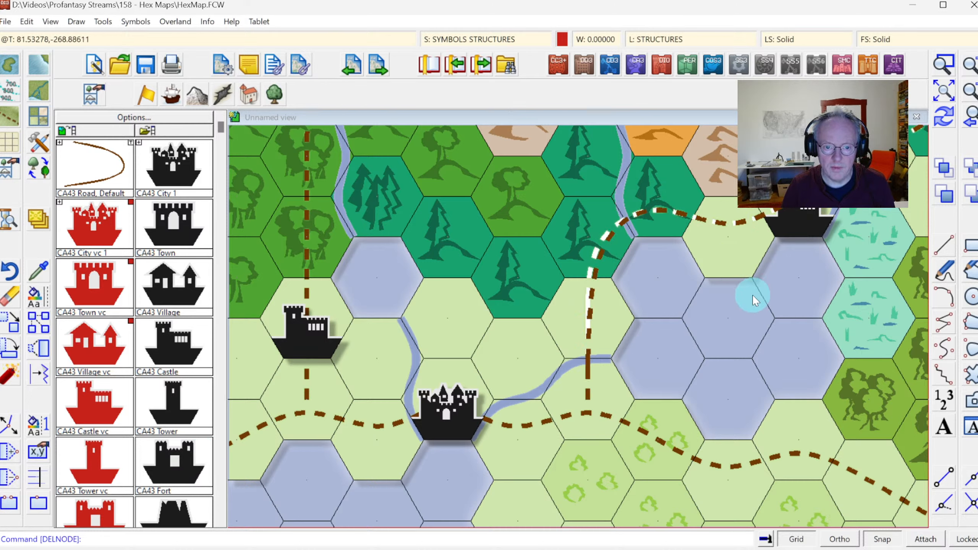
{"action": "left_click", "coordinate": [946, 118]}
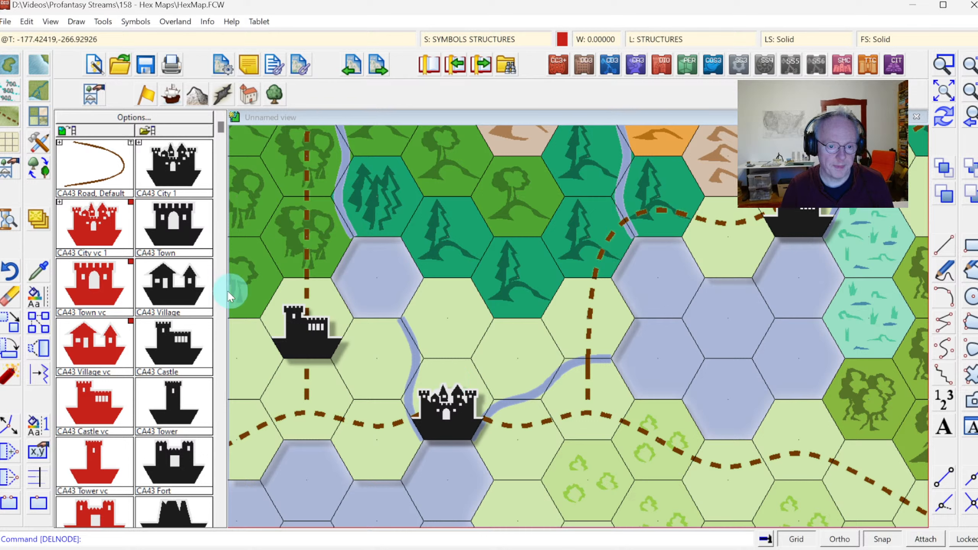
{"action": "left_click", "coordinate": [613, 236]}
{"action": "left_click", "coordinate": [593, 272]}
{"action": "left_click", "coordinate": [659, 380]}
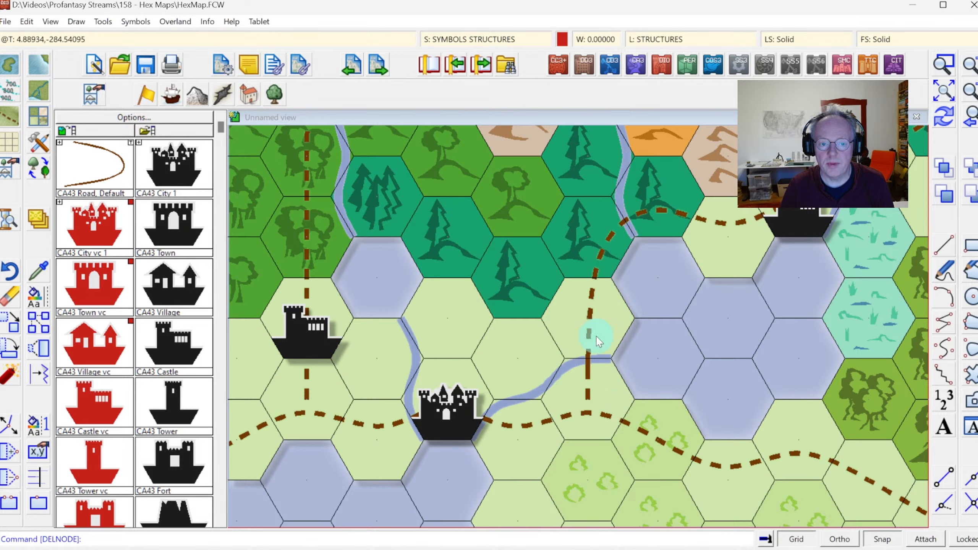
Add a Transparency effect with 40% opacity to the ROADS sheet
{"action": "left_click", "coordinate": [972, 92]}
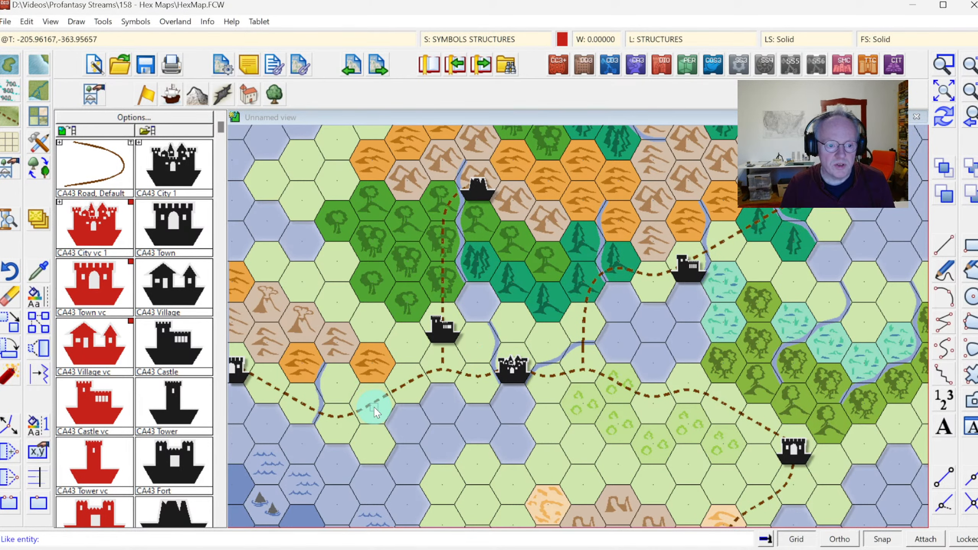
{"action": "left_click", "coordinate": [442, 38]}
{"action": "left_click", "coordinate": [409, 270]}
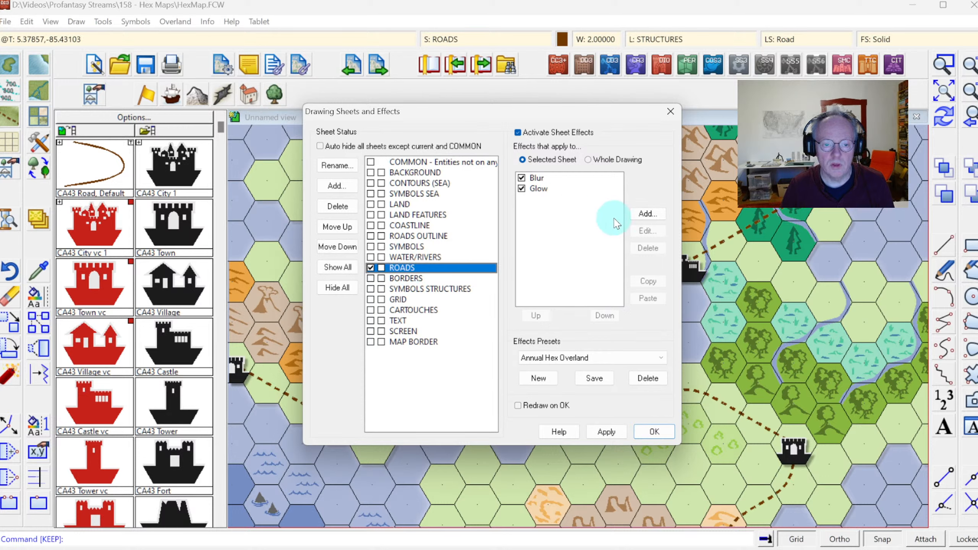
{"action": "left_click", "coordinate": [645, 215]}
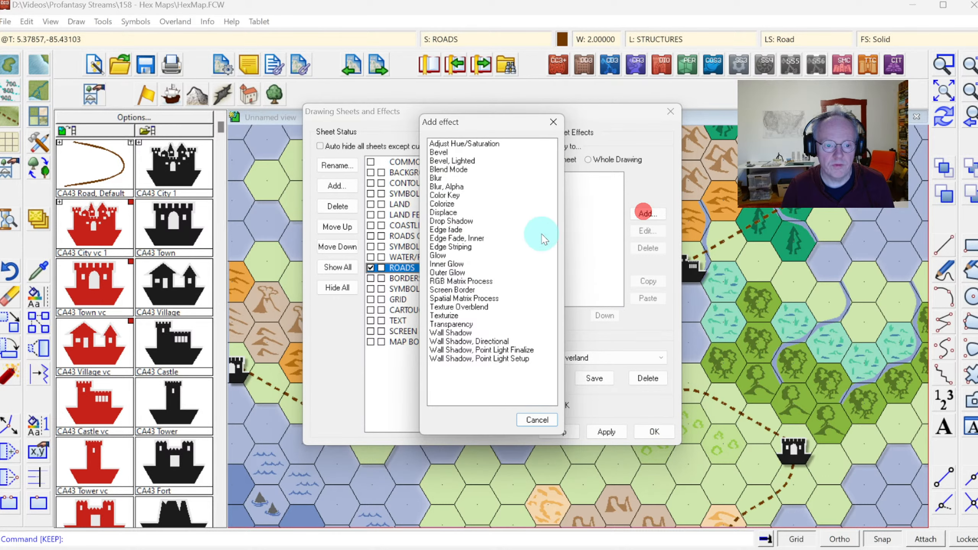
{"action": "double_click", "coordinate": [454, 322]}
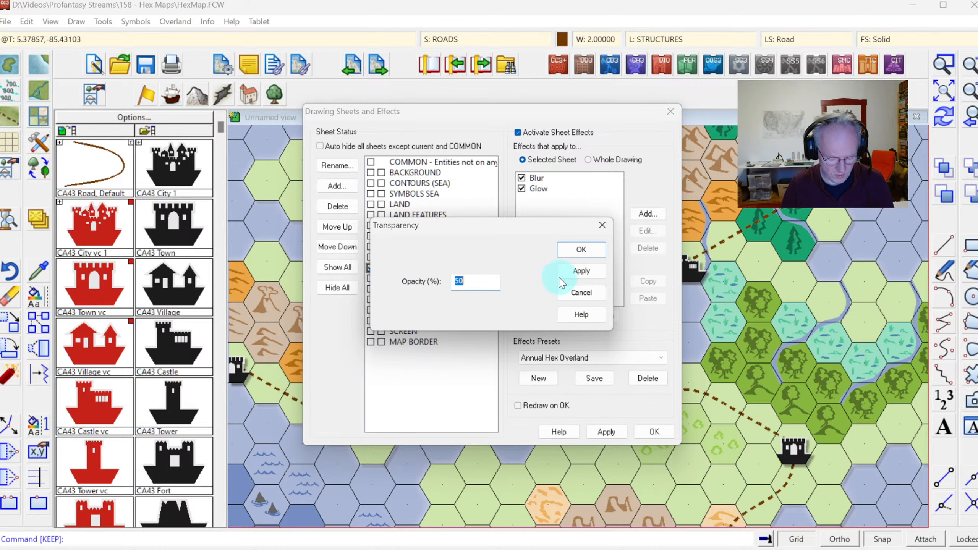
{"action": "type", "text": "40"}
{"action": "left_click", "coordinate": [583, 250]}
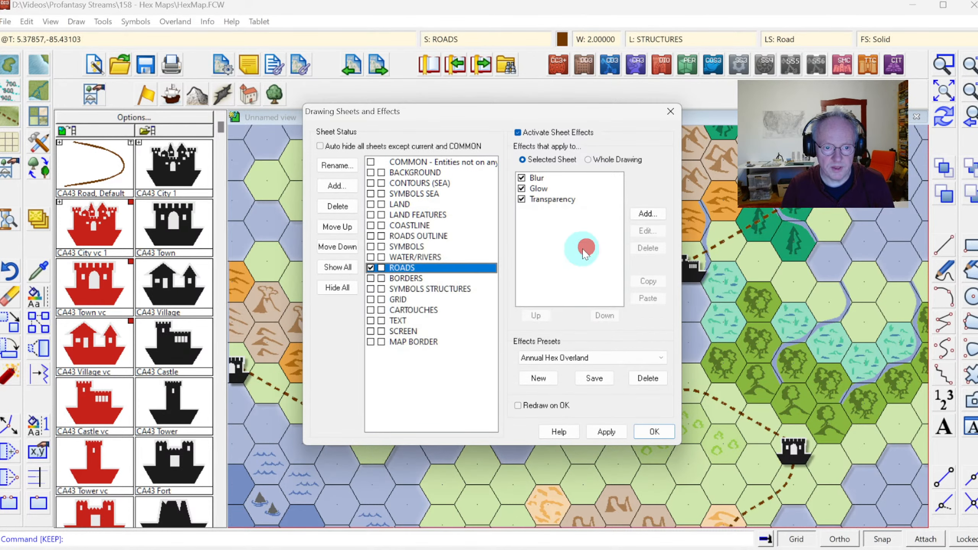
Move the Transparency effect above Blur and Glow on the ROADS sheet, apply the effects, and show the whole map
{"action": "left_click", "coordinate": [547, 199]}
{"action": "left_click", "coordinate": [536, 315]}
{"action": "left_click", "coordinate": [536, 315]}
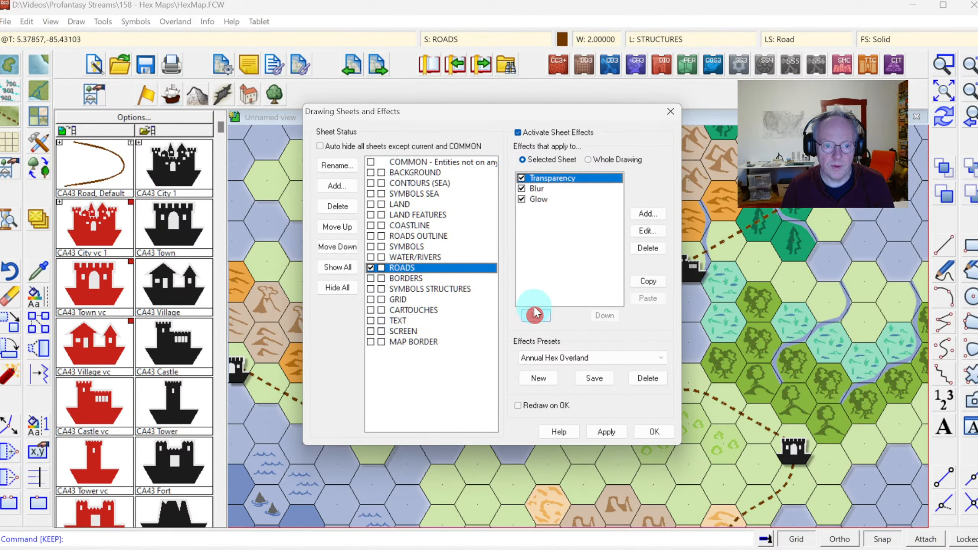
{"action": "left_click", "coordinate": [654, 431]}
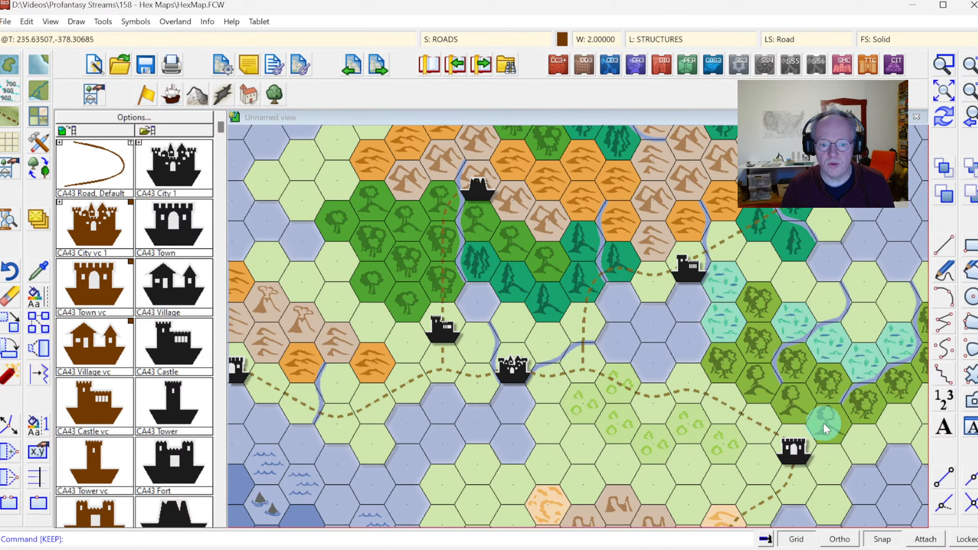
{"action": "left_click", "coordinate": [946, 93]}
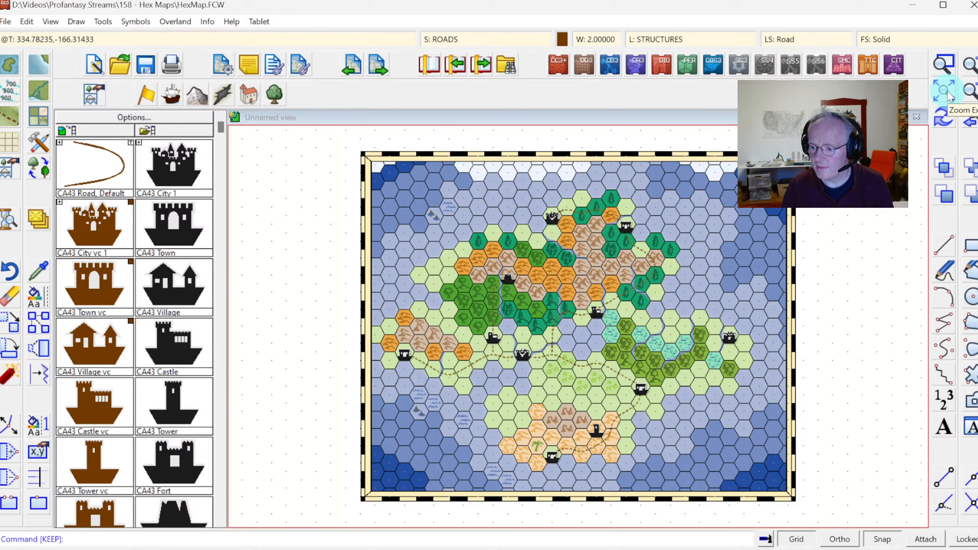
Inspect the semi-transparent dashed roads up close, first in the northwestern hills and forests, and around the central city
{"action": "left_click", "coordinate": [943, 64]}
{"action": "left_click", "coordinate": [475, 200]}
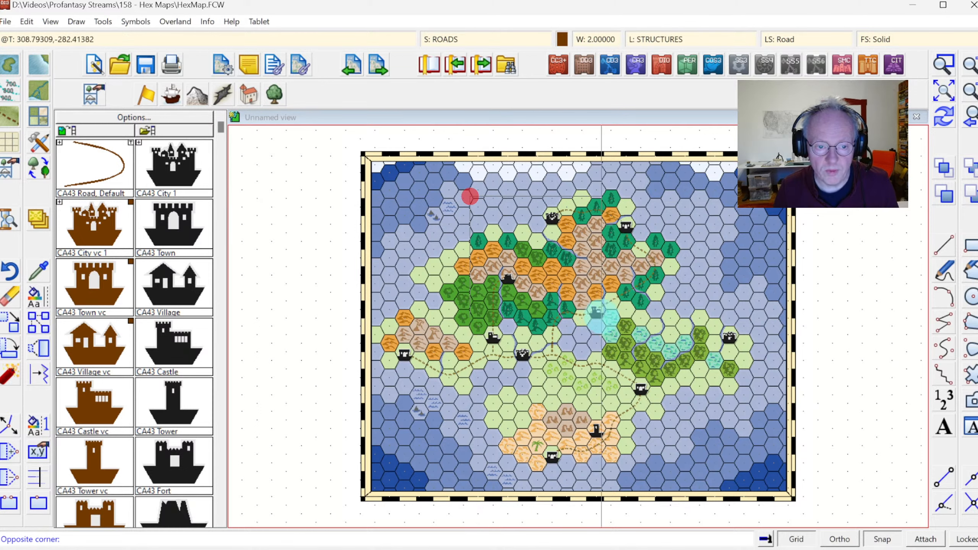
{"action": "left_click", "coordinate": [607, 319]}
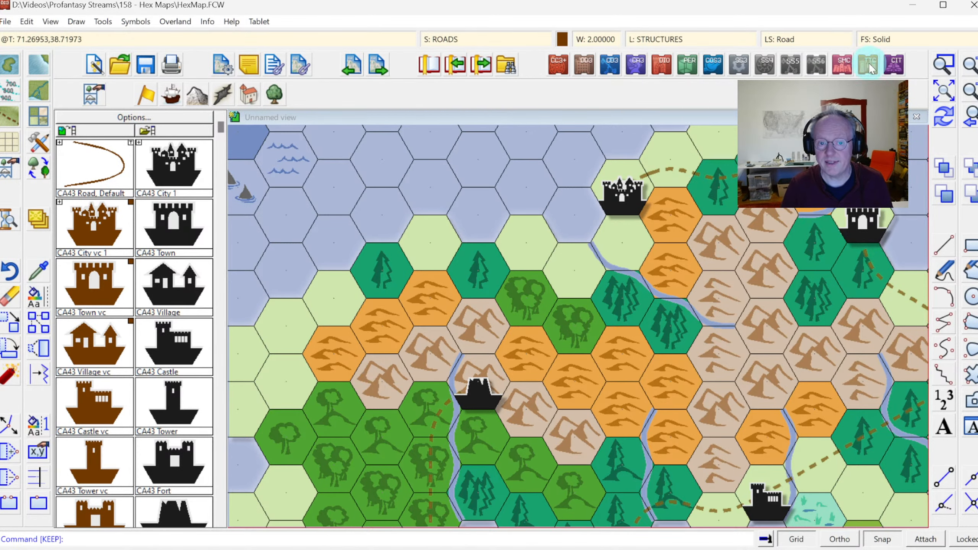
{"action": "left_click", "coordinate": [945, 92]}
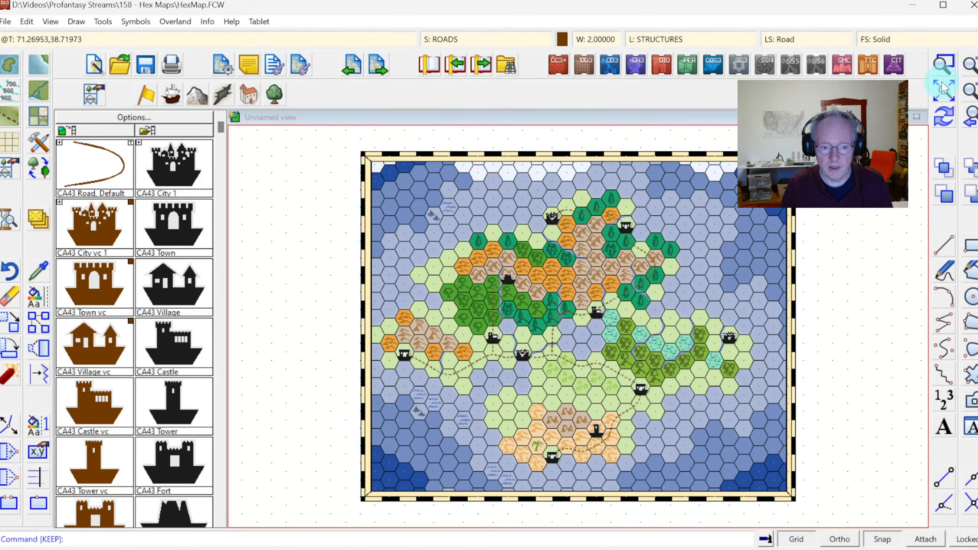
{"action": "left_click", "coordinate": [945, 64]}
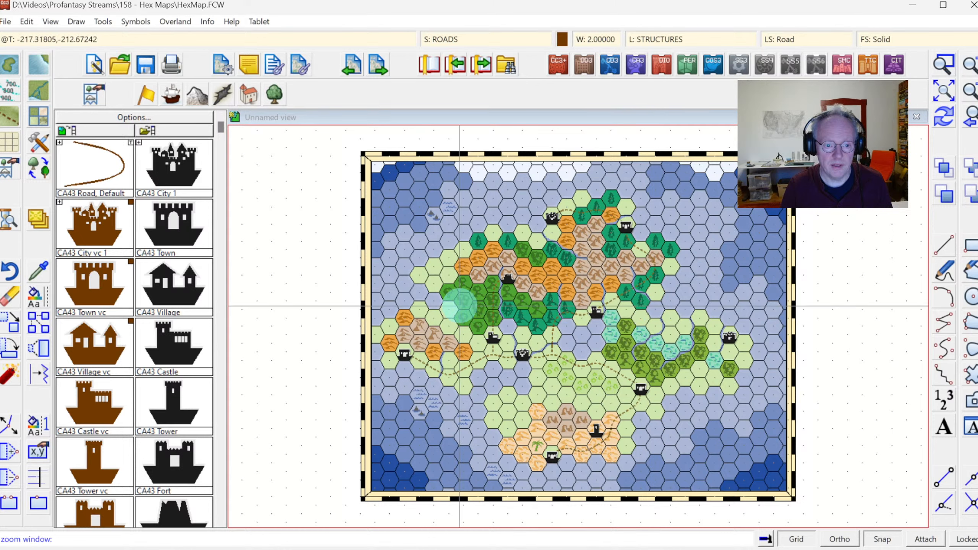
{"action": "left_click", "coordinate": [453, 304]}
{"action": "left_click", "coordinate": [572, 400]}
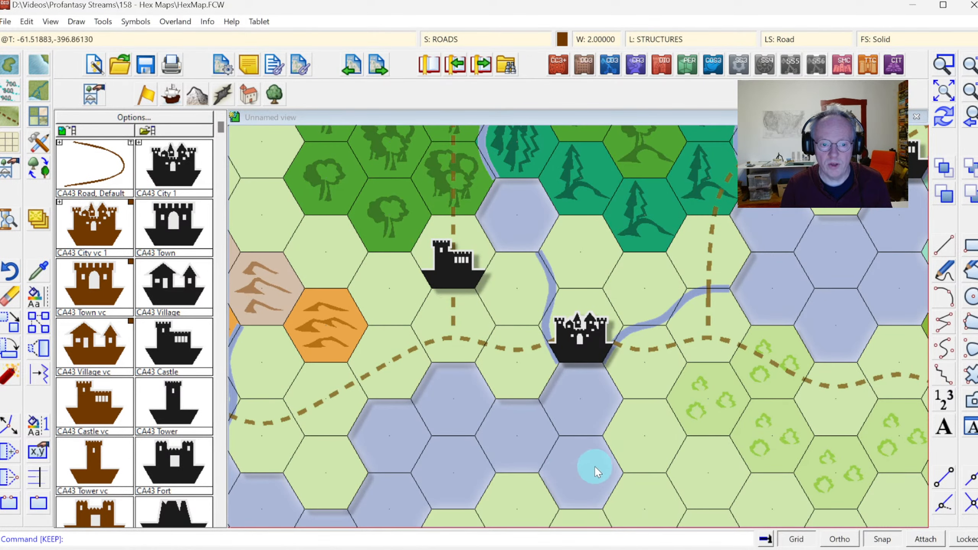
Look through the settlement symbol catalog down to its last symbols
{"action": "left_click", "coordinate": [221, 409]}
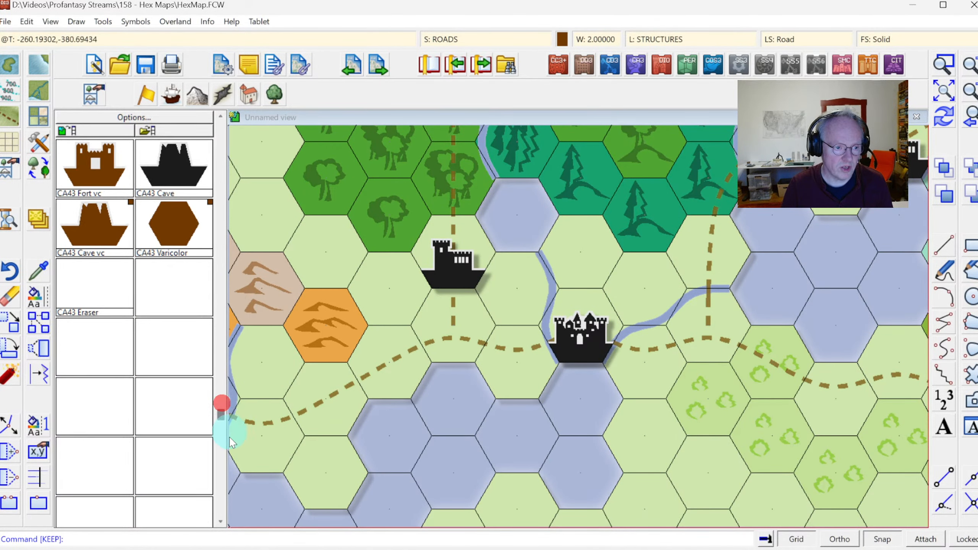
{"action": "left_click", "coordinate": [221, 130]}
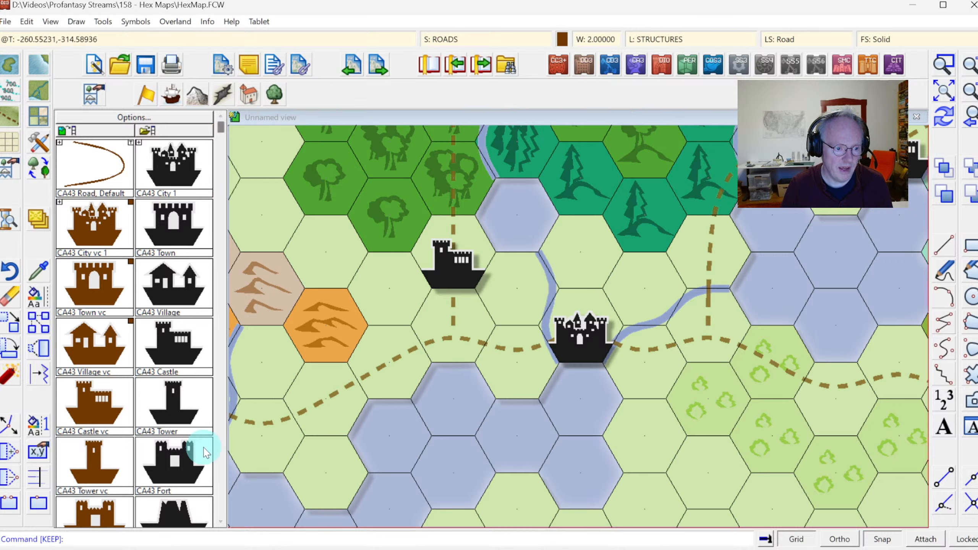
{"action": "left_click", "coordinate": [220, 381]}
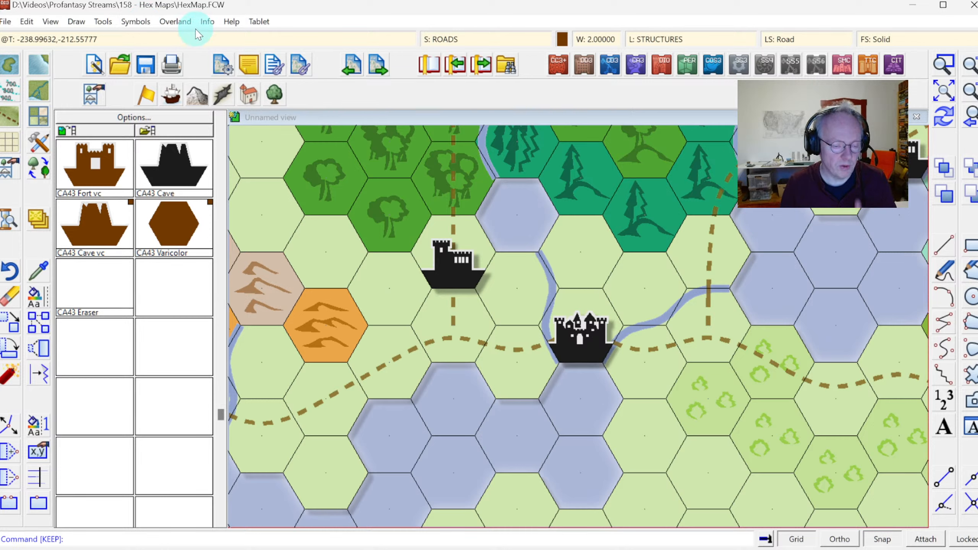
{"action": "left_click", "coordinate": [136, 21]}
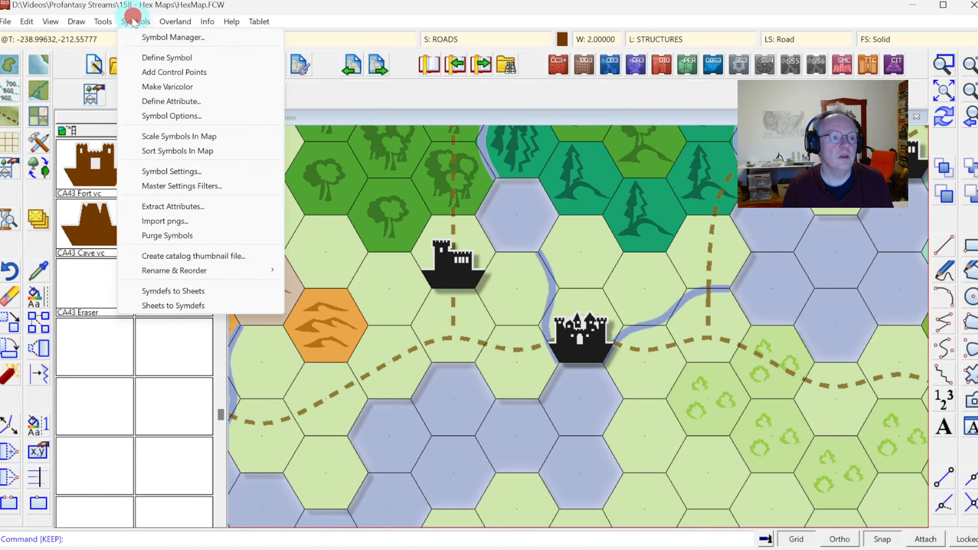
{"action": "left_click", "coordinate": [160, 38]}
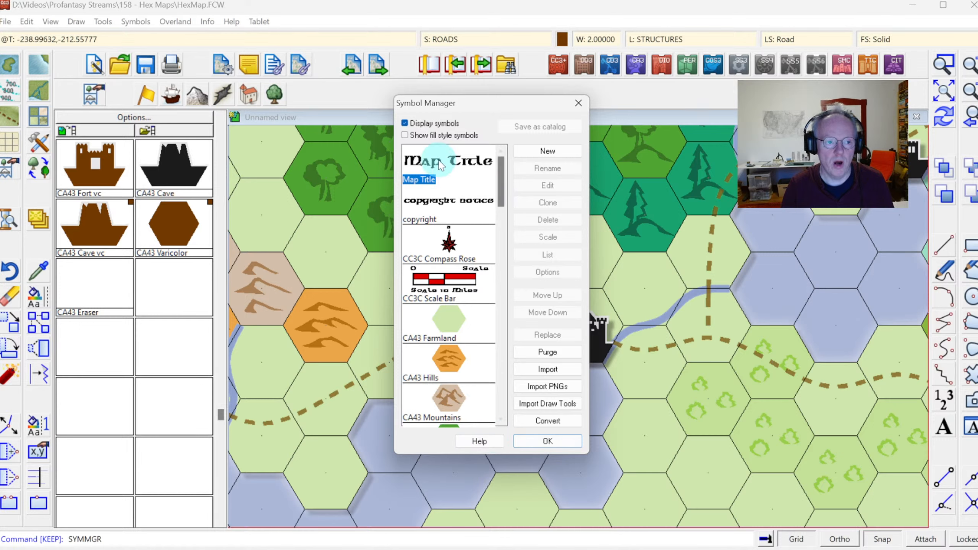
{"action": "key", "text": "Escape"}
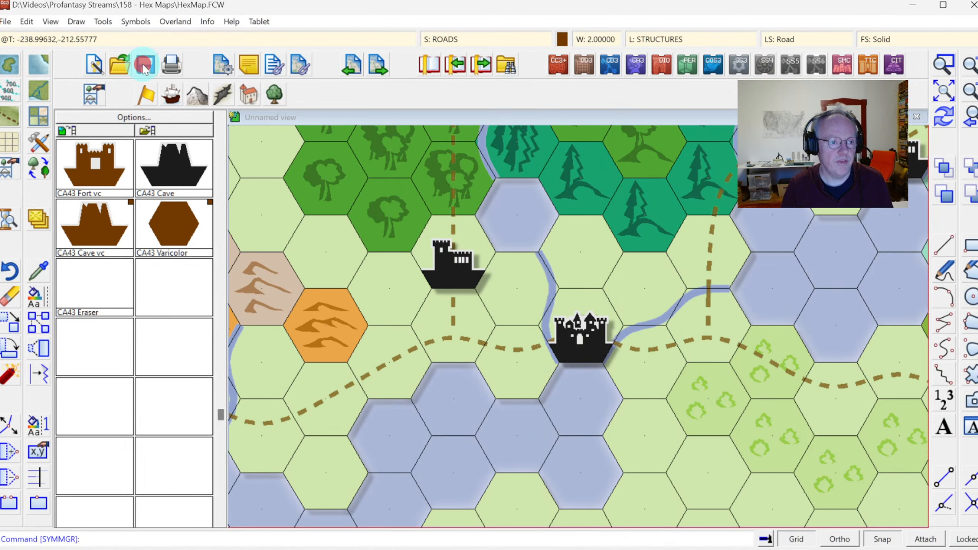
Clone the CA43 Tower symbol in the Symbol Manager under the name CA43 Ruin
{"action": "left_click", "coordinate": [129, 21]}
{"action": "left_click", "coordinate": [150, 38]}
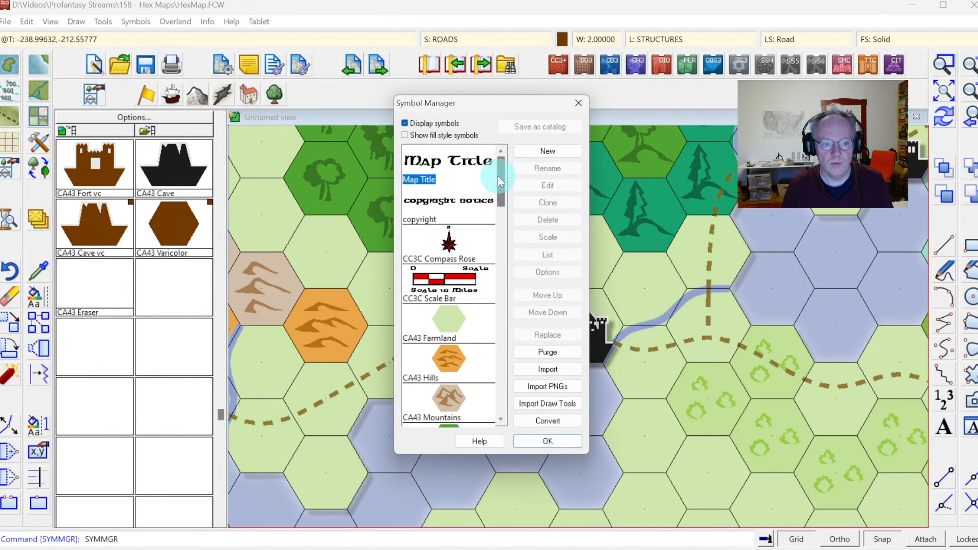
{"action": "left_click_drag", "start_coordinate": [498, 178], "coordinate": [460, 437]}
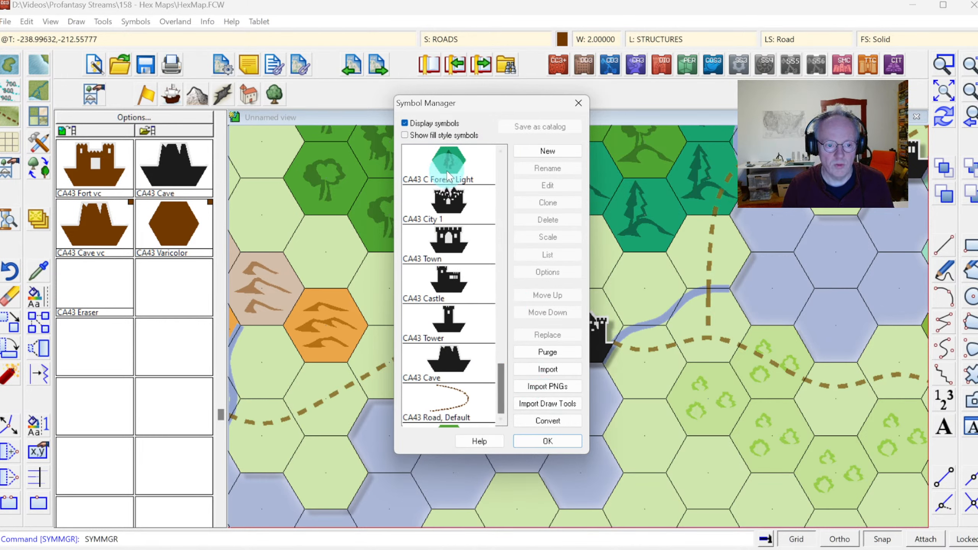
{"action": "left_click", "coordinate": [447, 321]}
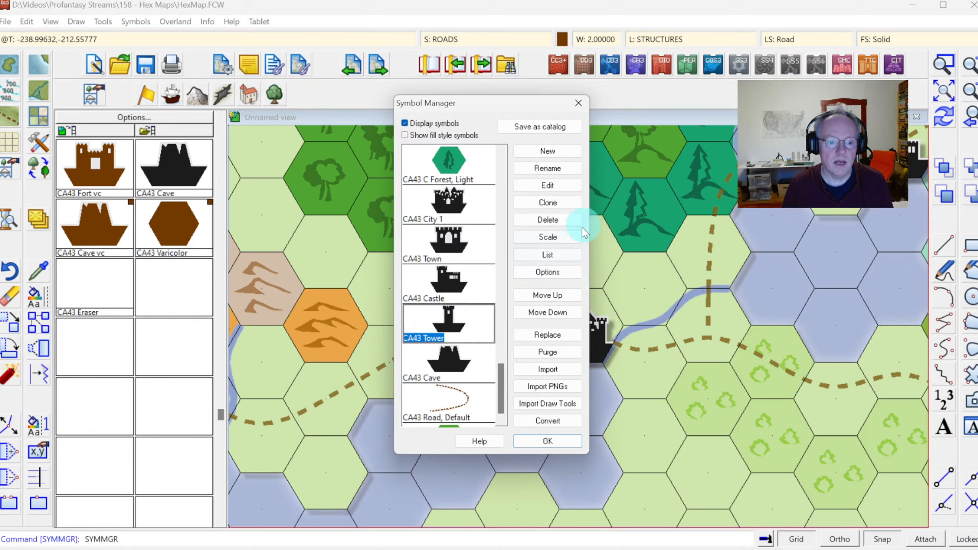
{"action": "left_click", "coordinate": [550, 203]}
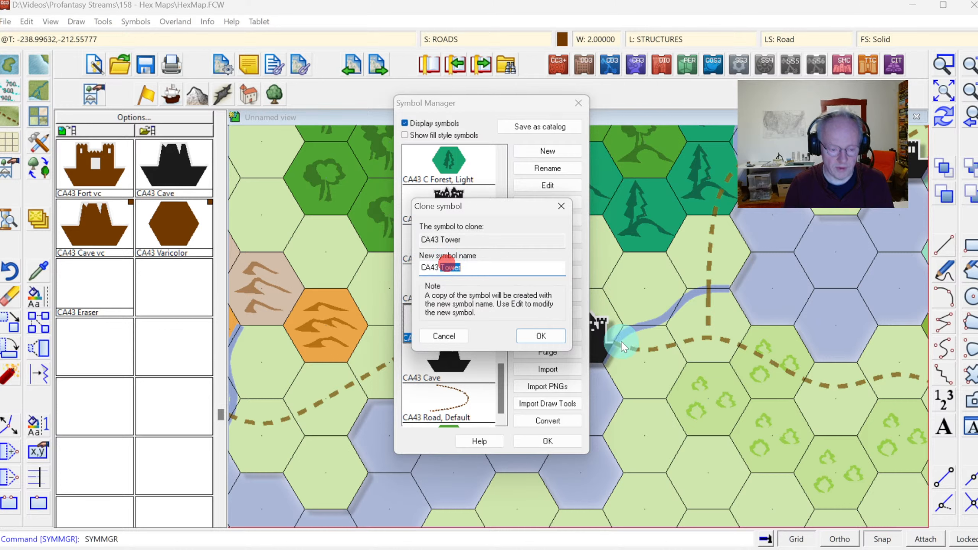
{"action": "key", "text": "Return"}
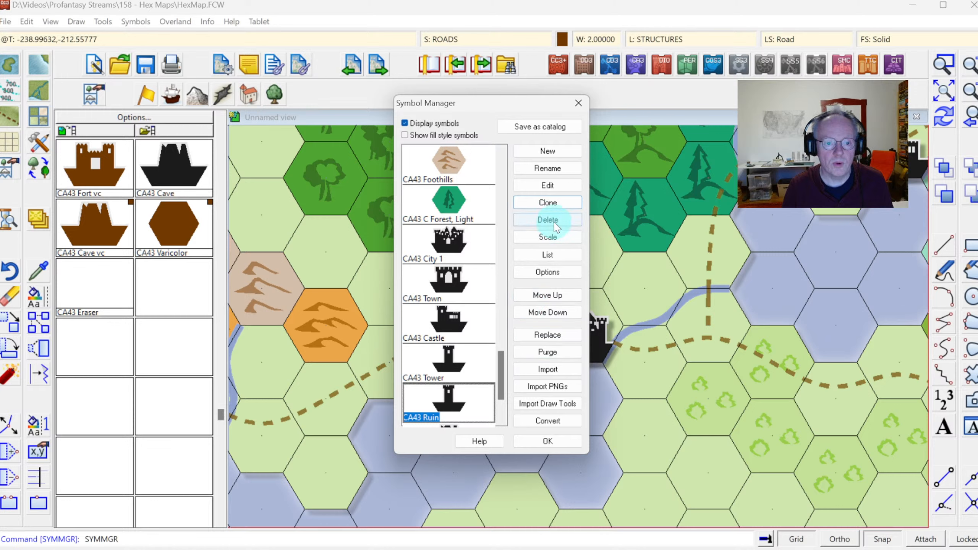
Open the CA43 Ruin symbol for editing in a large window over the map
{"action": "left_click", "coordinate": [551, 186]}
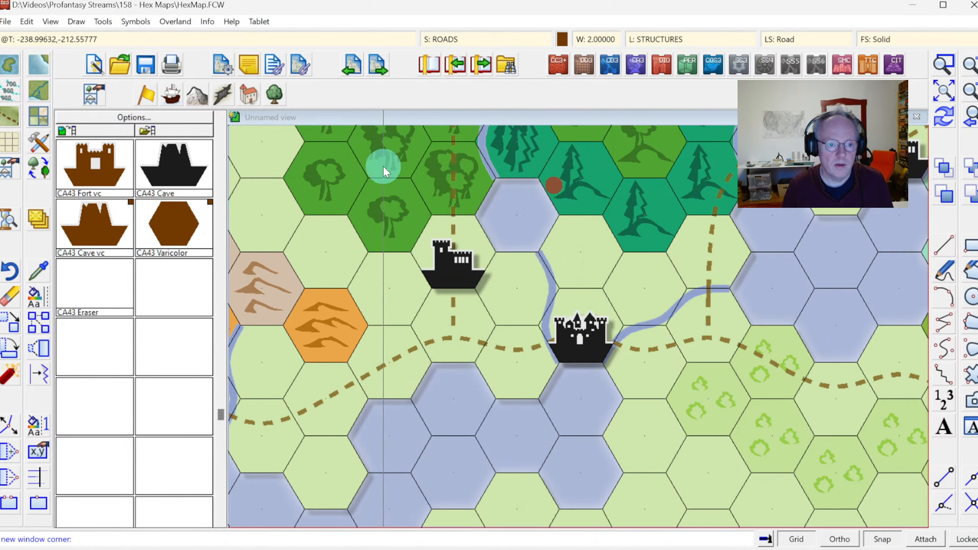
{"action": "left_click", "coordinate": [260, 141]}
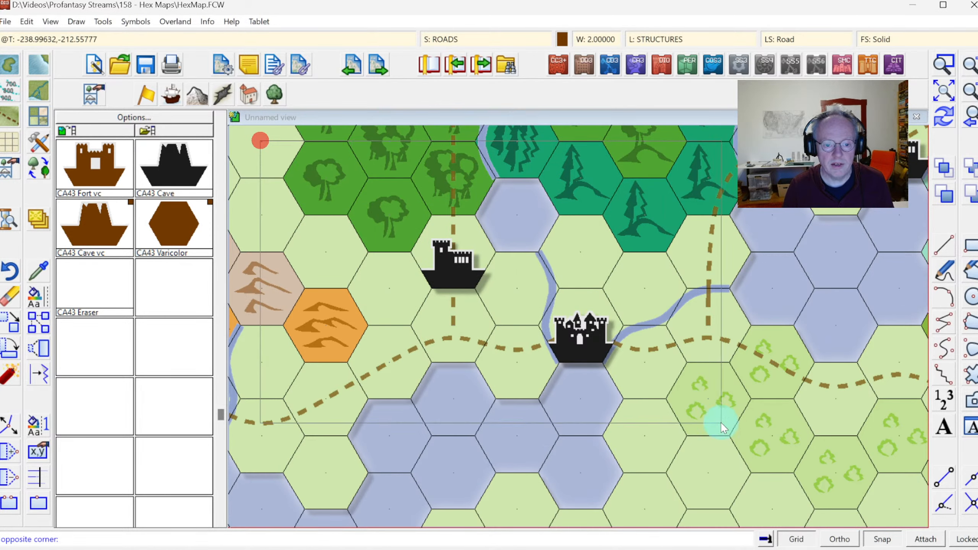
{"action": "left_click", "coordinate": [891, 515]}
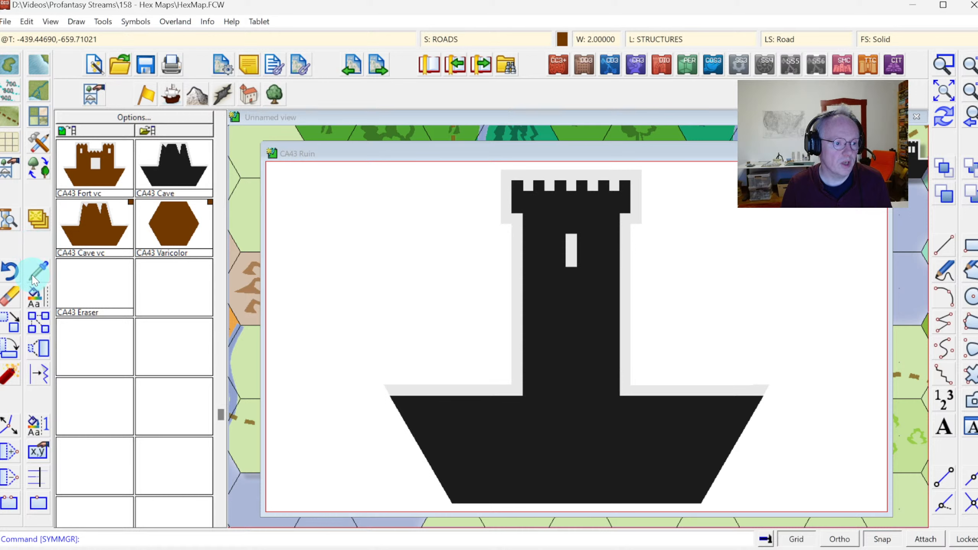
List the entity details of the symbol's black tower and base polygons, and pick out the grey outline polygons behind them
{"action": "left_click", "coordinate": [207, 24]}
{"action": "left_click", "coordinate": [222, 37]}
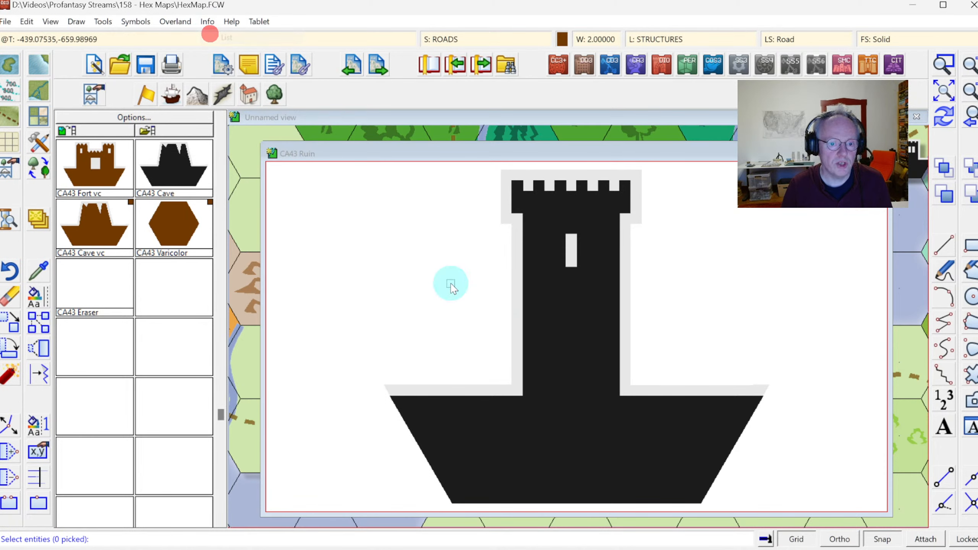
{"action": "left_click", "coordinate": [524, 327]}
{"action": "left_click", "coordinate": [460, 392]}
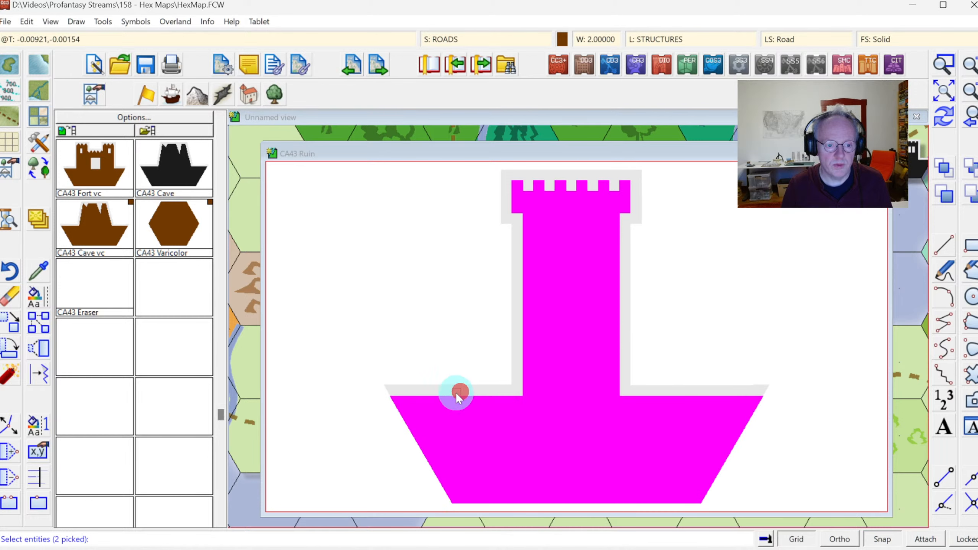
{"action": "right_click", "coordinate": [415, 288]}
{"action": "left_click", "coordinate": [419, 285]}
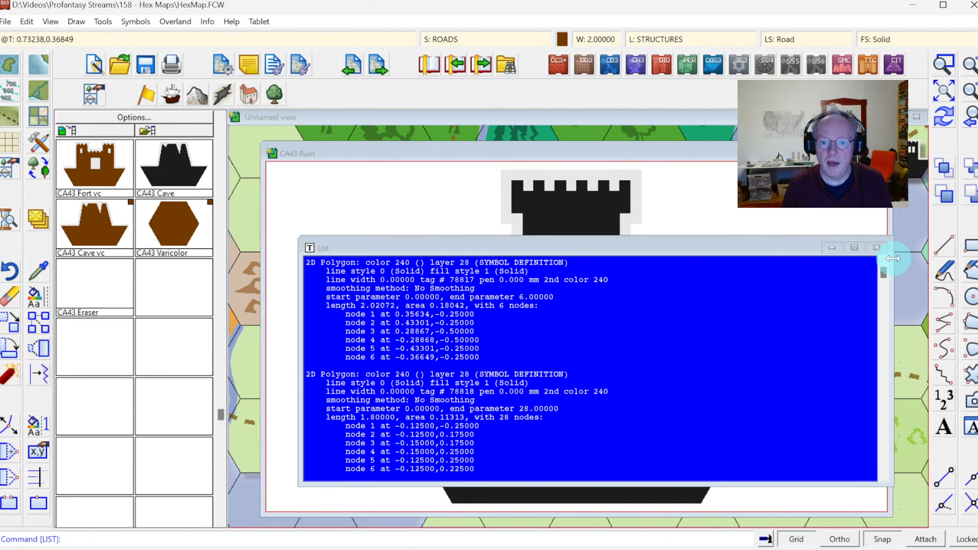
{"action": "left_click", "coordinate": [876, 246]}
{"action": "left_click", "coordinate": [641, 199]}
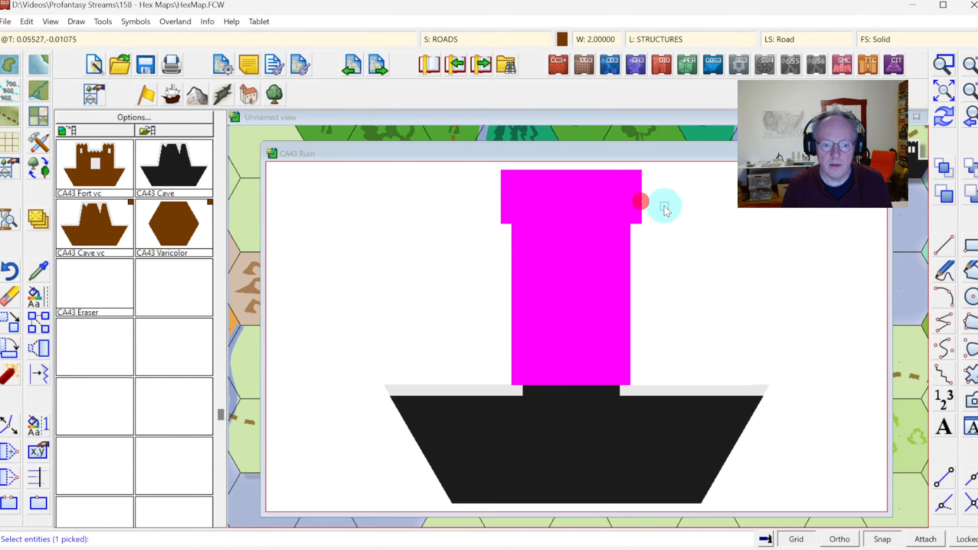
{"action": "left_click", "coordinate": [643, 382]}
{"action": "right_click", "coordinate": [700, 296]}
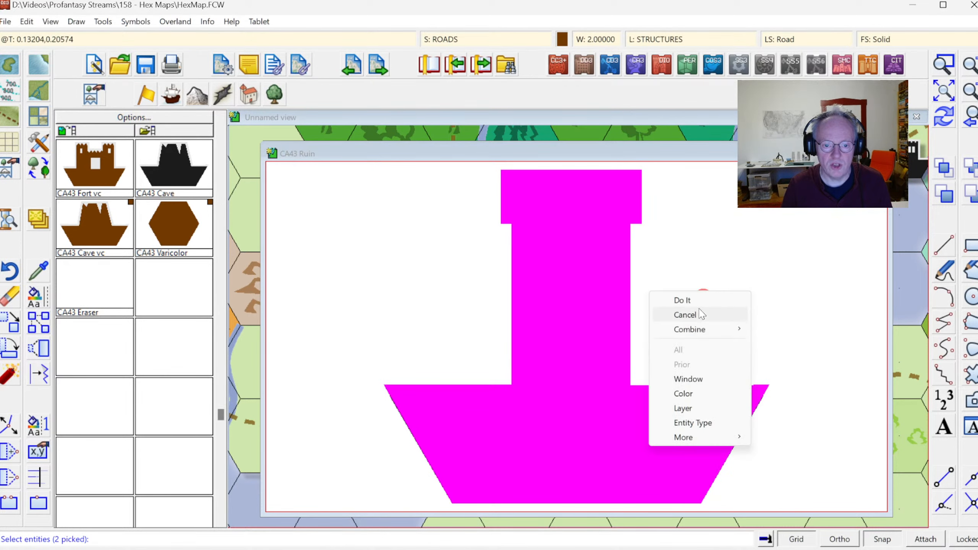
{"action": "left_click", "coordinate": [689, 316]}
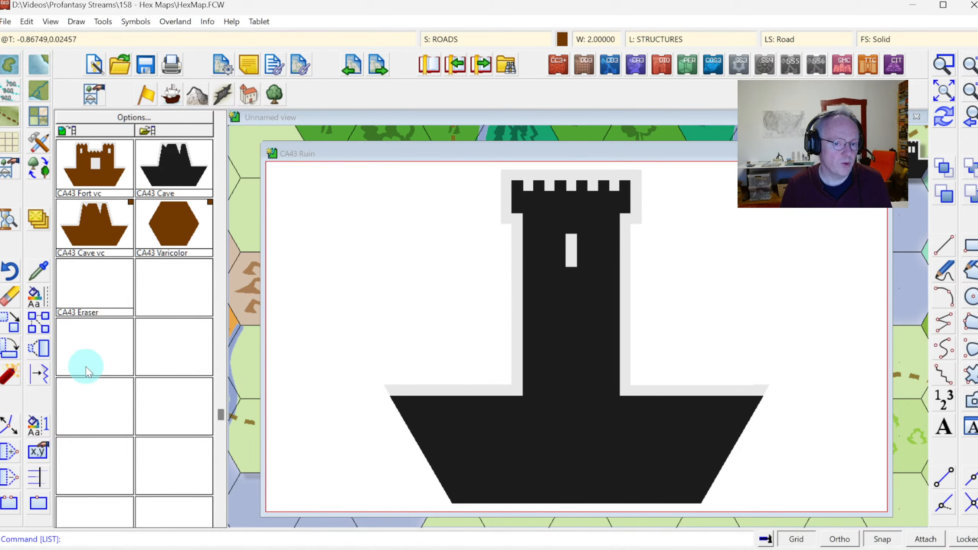
Erase the window slit from the tower of the ruin symbol and redraw the view
{"action": "left_click", "coordinate": [9, 297]}
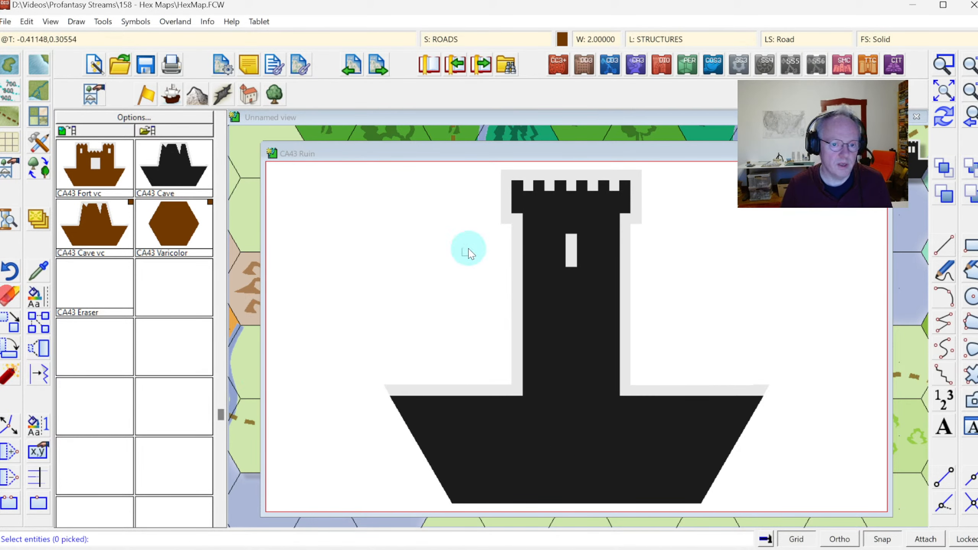
{"action": "left_click", "coordinate": [575, 266]}
{"action": "right_click", "coordinate": [430, 263]}
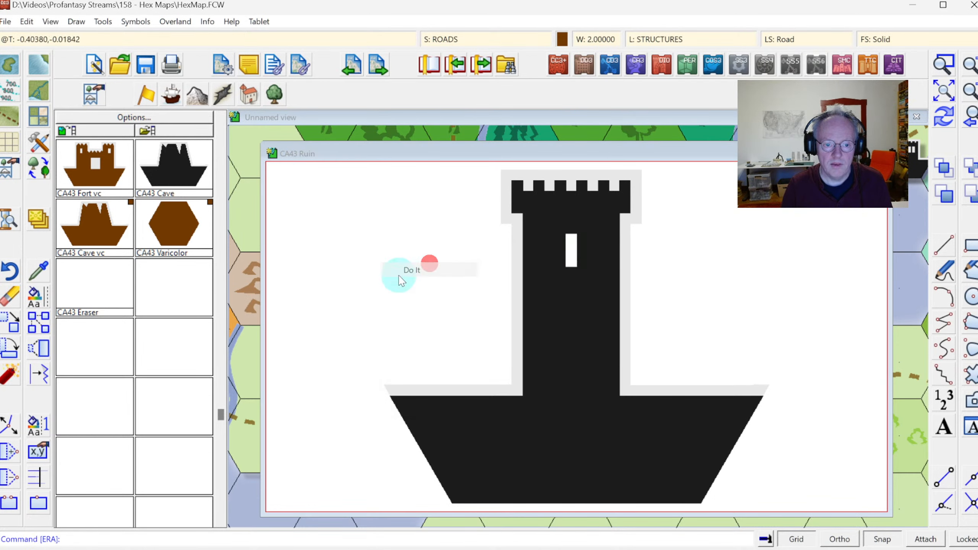
{"action": "left_click", "coordinate": [940, 126]}
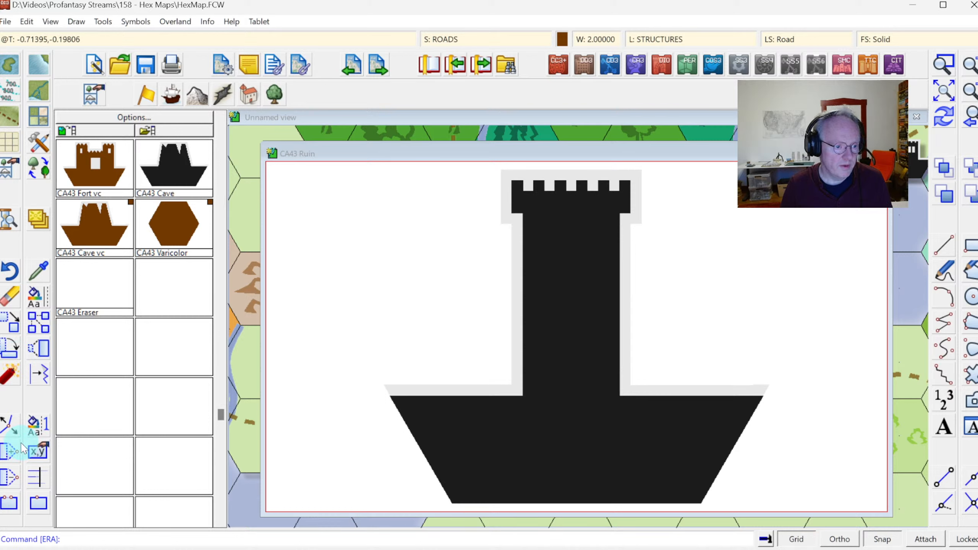
With snap off, break the black tower polygon from the second battlement notch to partway down its right side, and redraw
{"action": "left_click", "coordinate": [12, 505]}
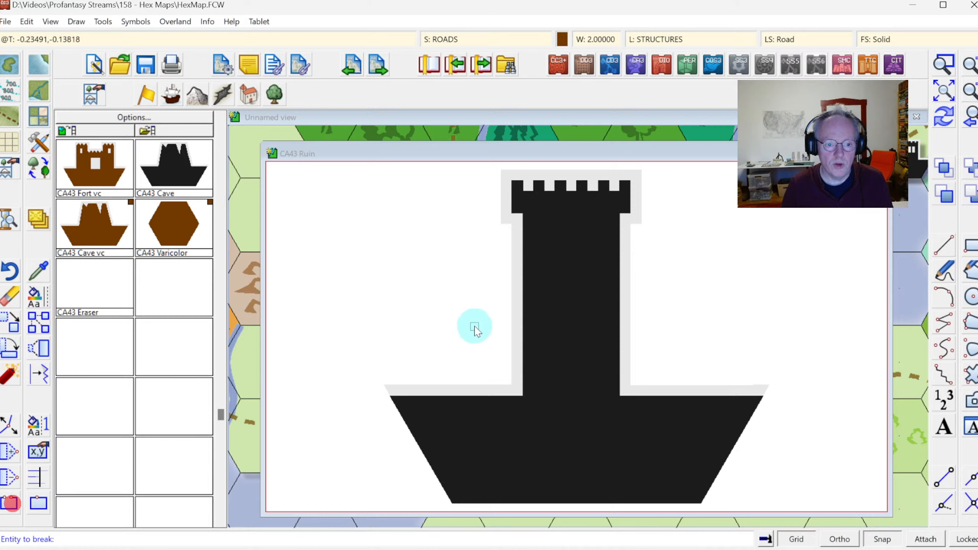
{"action": "left_click", "coordinate": [523, 319]}
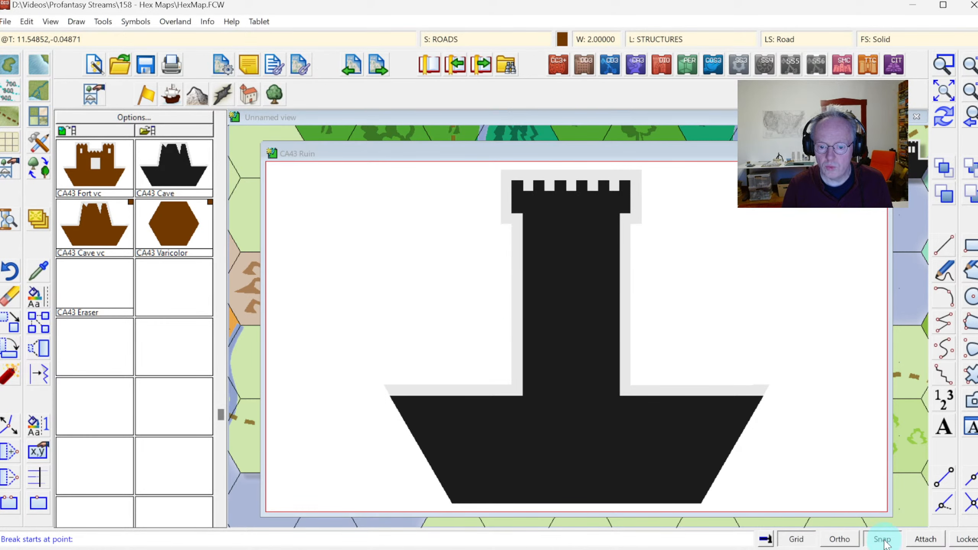
{"action": "left_click", "coordinate": [550, 188]}
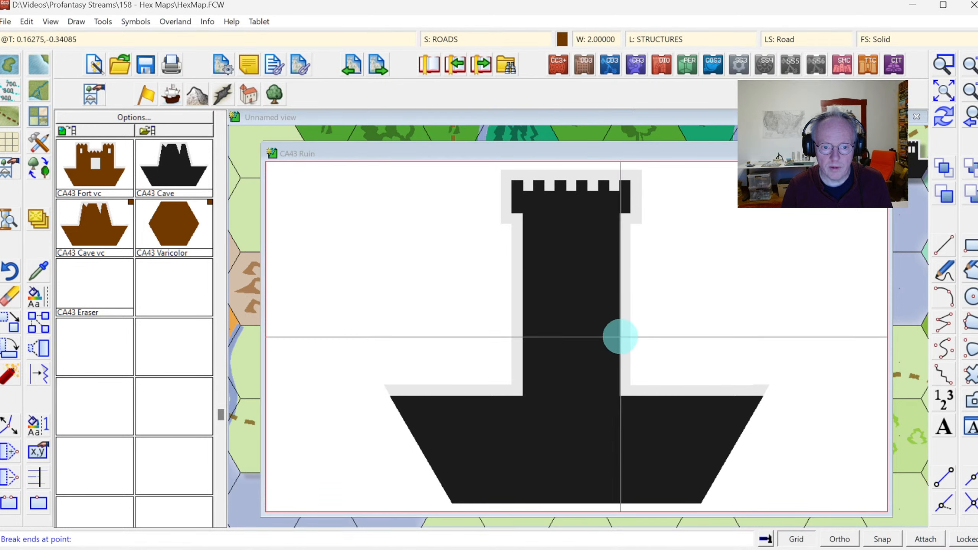
{"action": "left_click", "coordinate": [620, 337]}
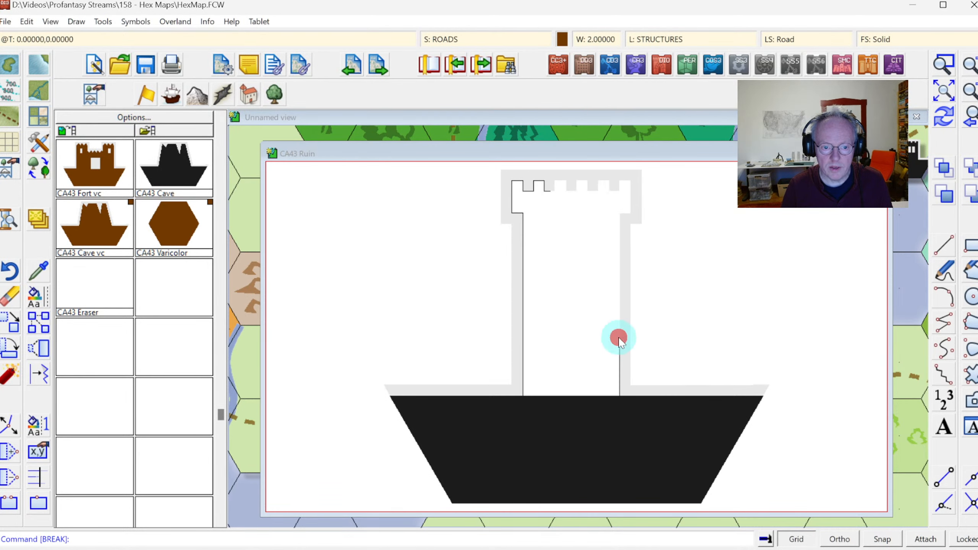
{"action": "left_click", "coordinate": [936, 121]}
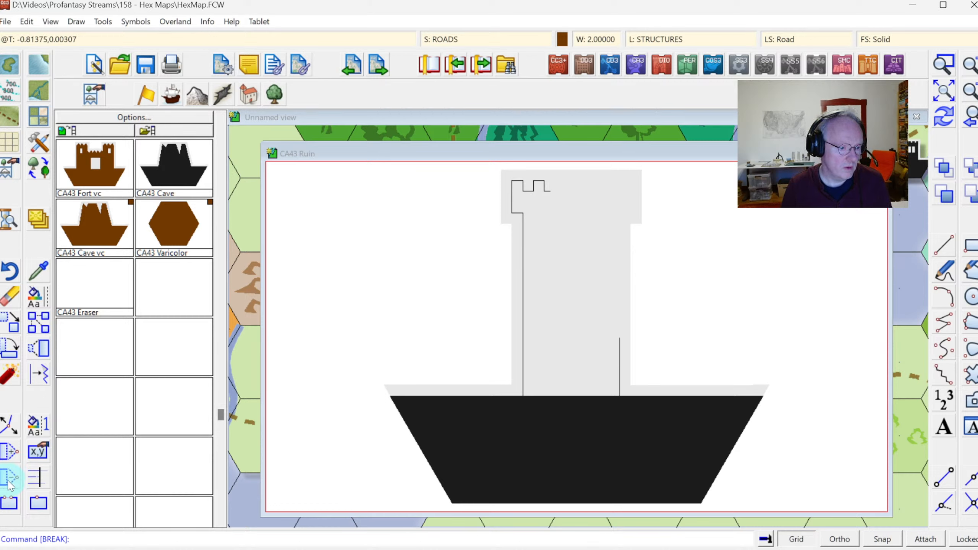
Convert the broken tower path back into a closed polygon with Path To Poly
{"action": "right_click", "coordinate": [9, 377]}
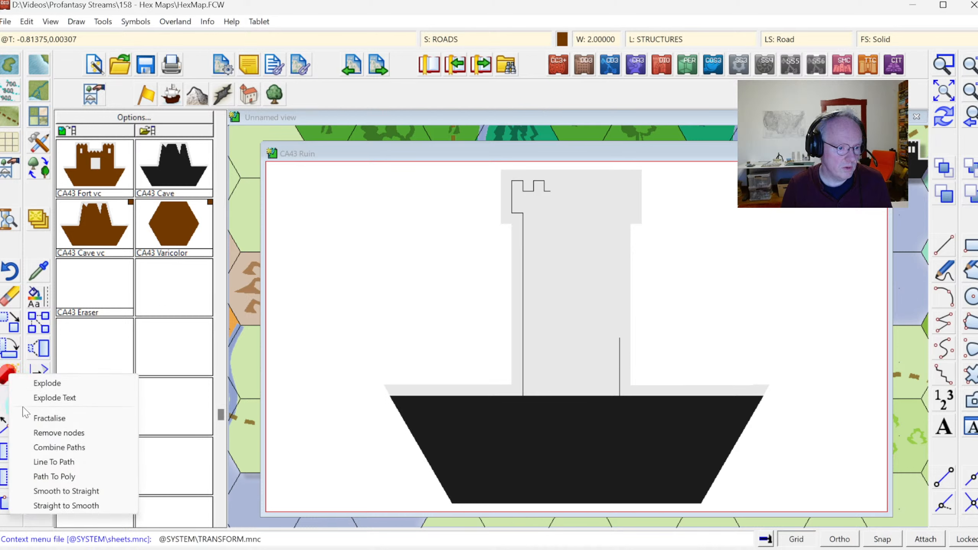
{"action": "left_click", "coordinate": [51, 478]}
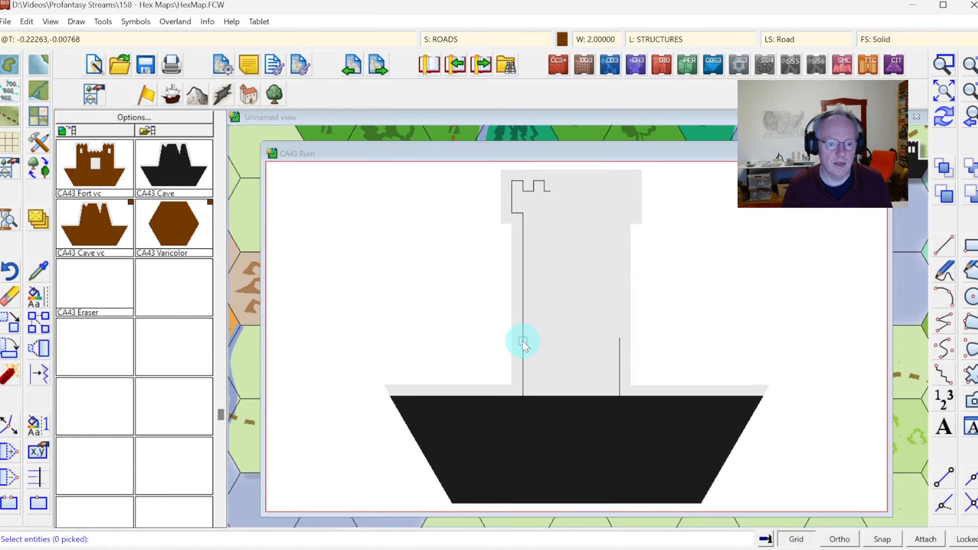
{"action": "right_click", "coordinate": [505, 283]}
{"action": "left_click", "coordinate": [505, 286]}
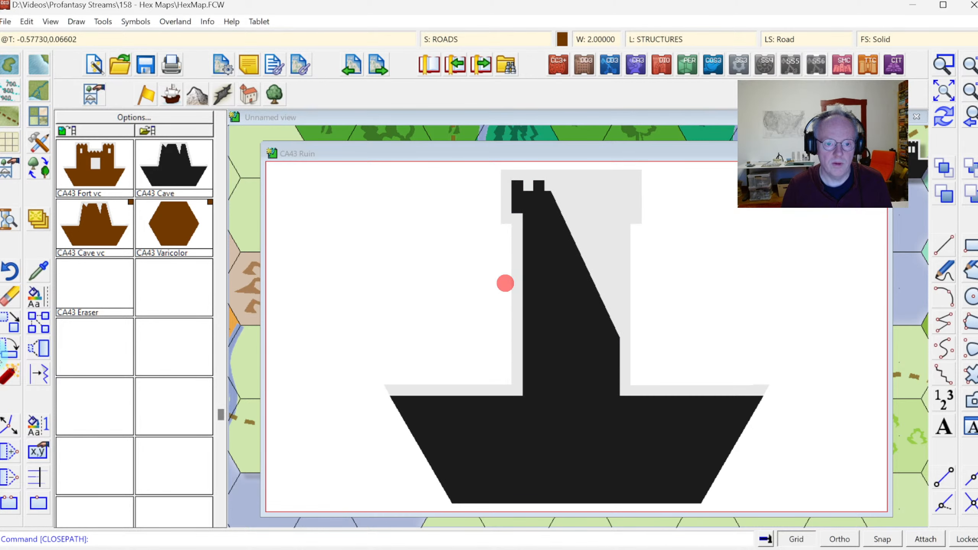
Insert nodes along the upper half of the tower's diagonal edge to form a jagged break with an inward notch
{"action": "left_click", "coordinate": [9, 451]}
{"action": "left_click", "coordinate": [563, 215]}
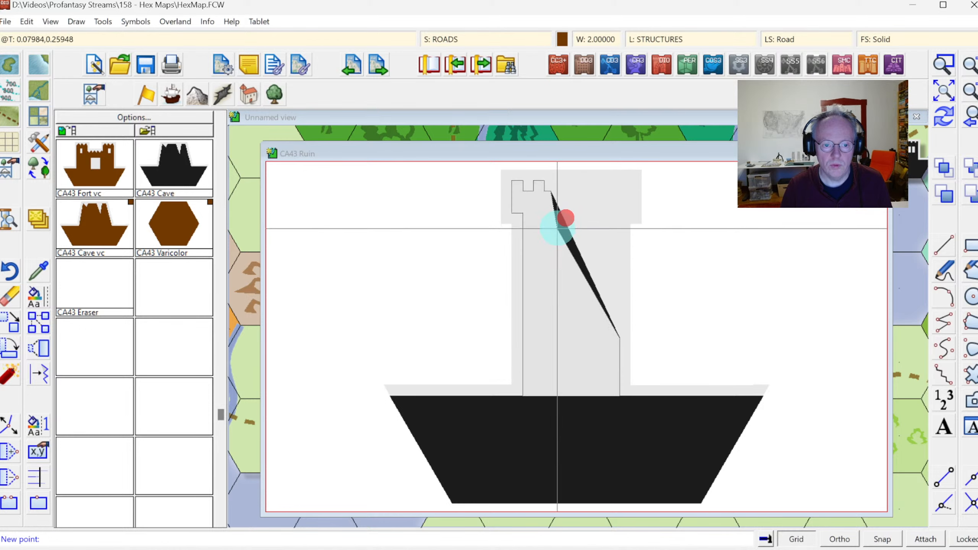
{"action": "left_click", "coordinate": [564, 223]}
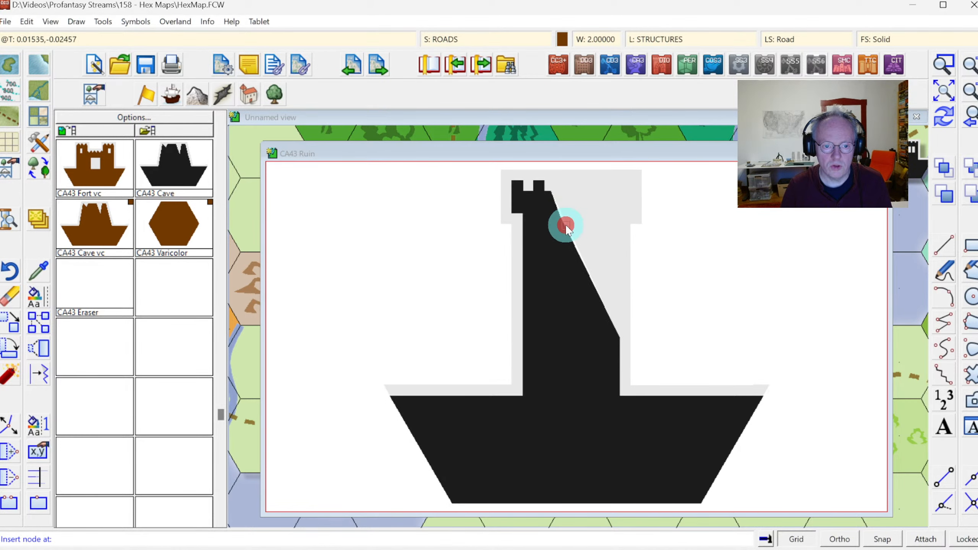
{"action": "left_click", "coordinate": [572, 224]}
{"action": "left_click", "coordinate": [589, 241]}
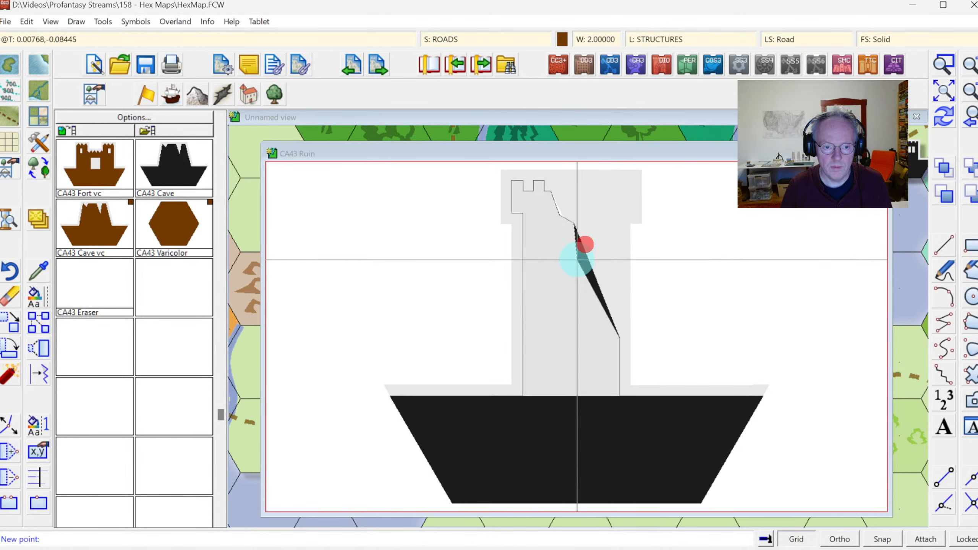
{"action": "left_click", "coordinate": [581, 270]}
{"action": "left_click", "coordinate": [585, 271]}
{"action": "left_click", "coordinate": [576, 274]}
{"action": "right_click", "coordinate": [575, 275]}
Continue inserting nodes down the lower half of the tower's diagonal edge for a stepped, crumbling outline, and redraw the view
{"action": "left_click", "coordinate": [584, 286]}
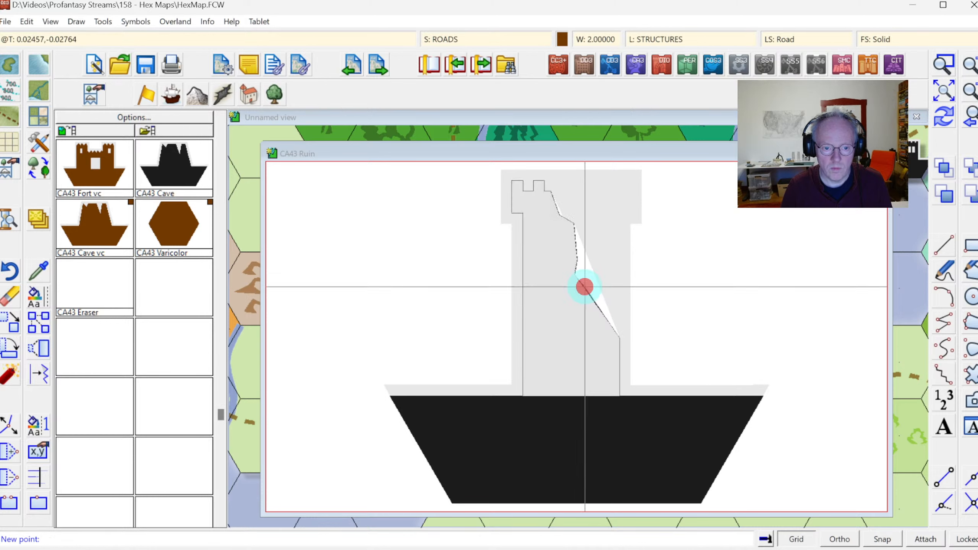
{"action": "left_click", "coordinate": [605, 286]}
{"action": "right_click", "coordinate": [605, 286]}
{"action": "left_click", "coordinate": [613, 307]}
{"action": "left_click", "coordinate": [602, 318]}
{"action": "right_click", "coordinate": [603, 318]}
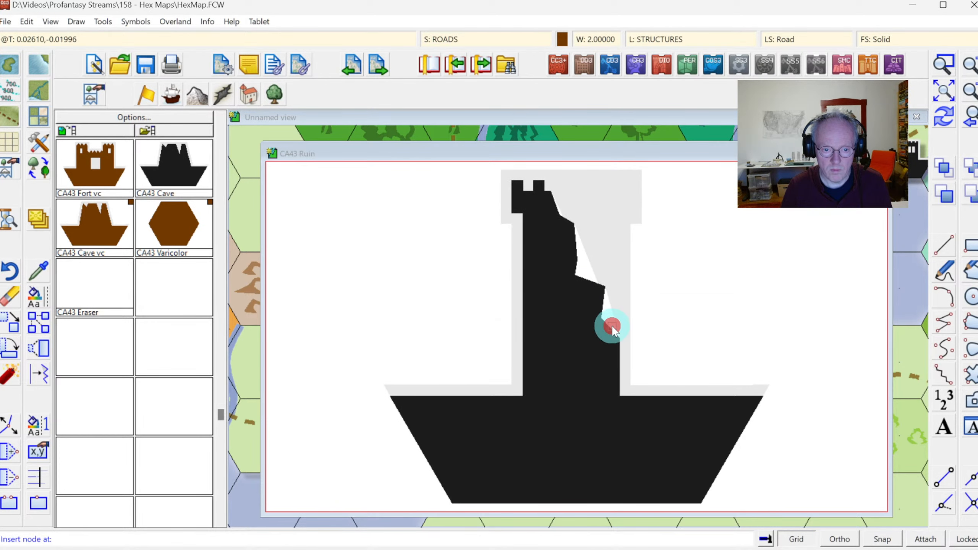
{"action": "left_click", "coordinate": [611, 327]}
{"action": "left_click", "coordinate": [607, 334]}
{"action": "right_click", "coordinate": [610, 332]}
{"action": "right_click", "coordinate": [612, 330]}
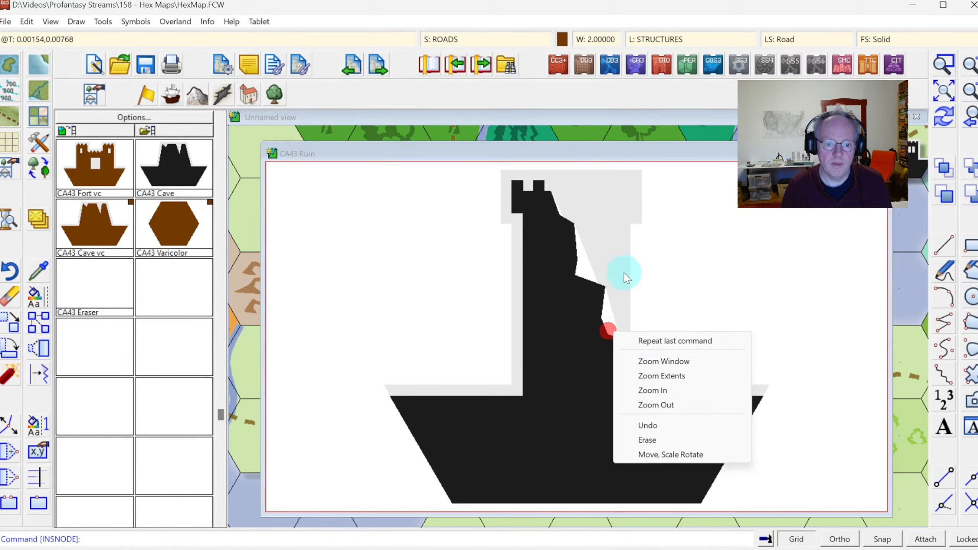
{"action": "left_click", "coordinate": [943, 117]}
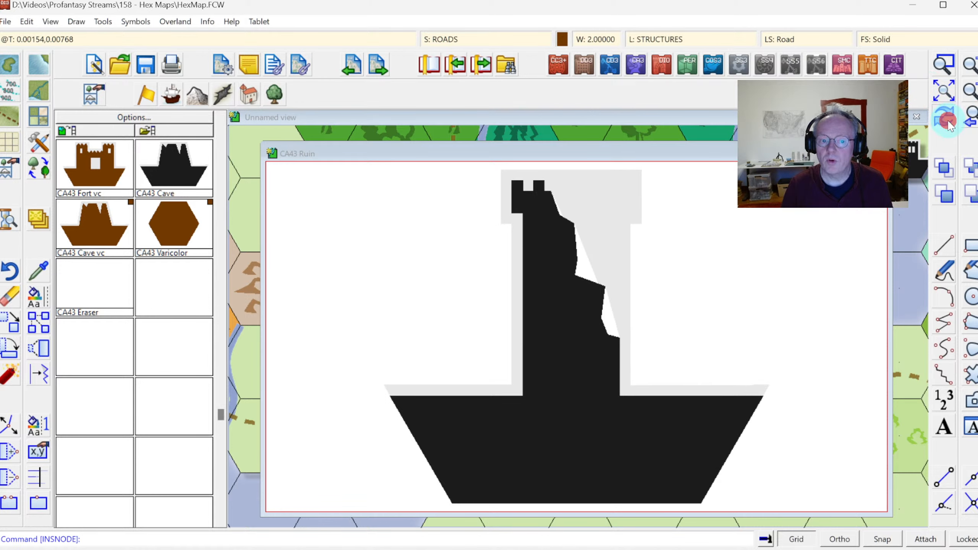
Adopt the black tower's properties and draw a small irregular rubble polygon against the foot of its right side, resting on the base
{"action": "left_click", "coordinate": [37, 271]}
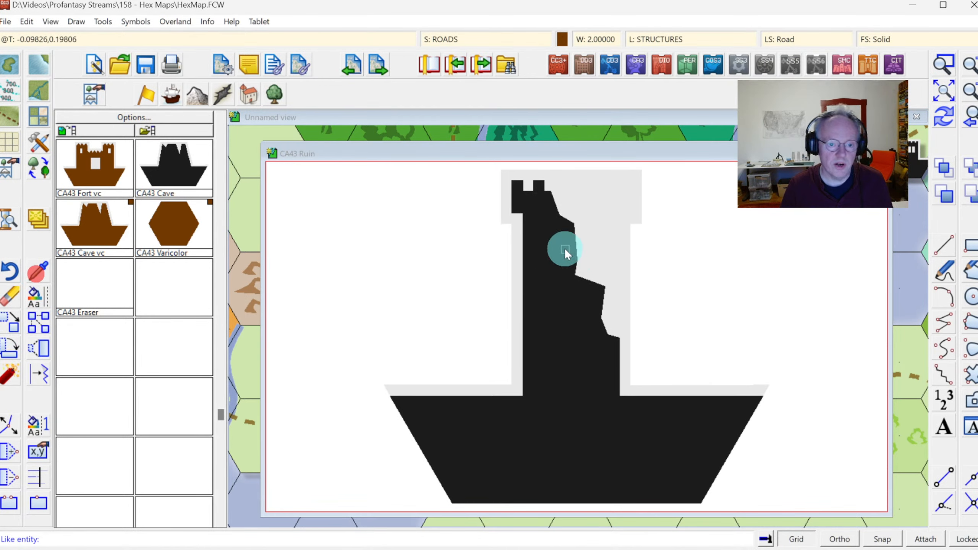
{"action": "left_click", "coordinate": [587, 278]}
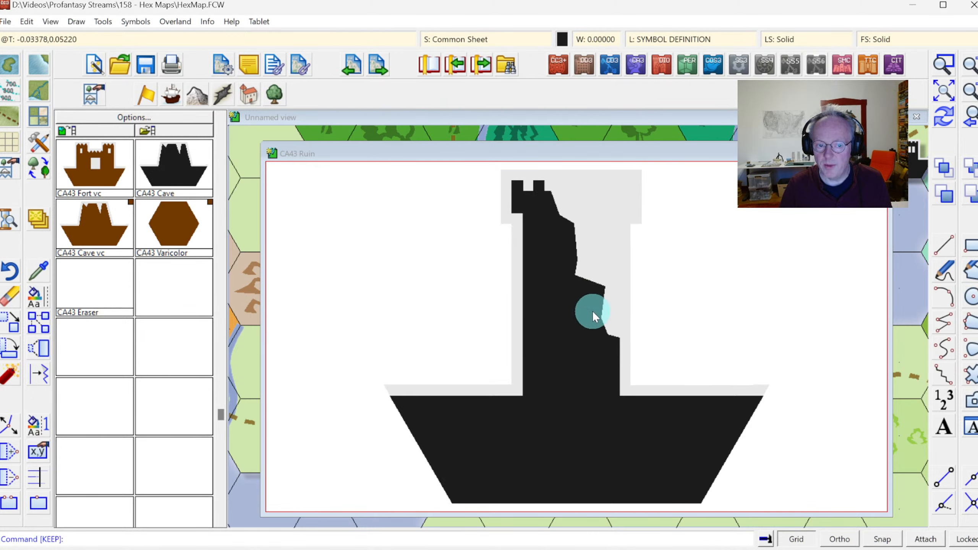
{"action": "left_click", "coordinate": [969, 325]}
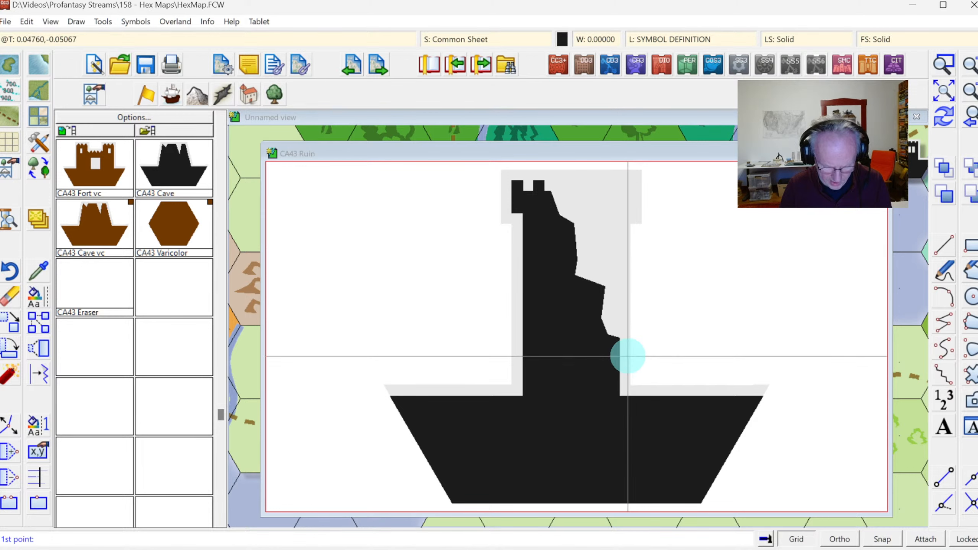
{"action": "left_click", "coordinate": [620, 367]}
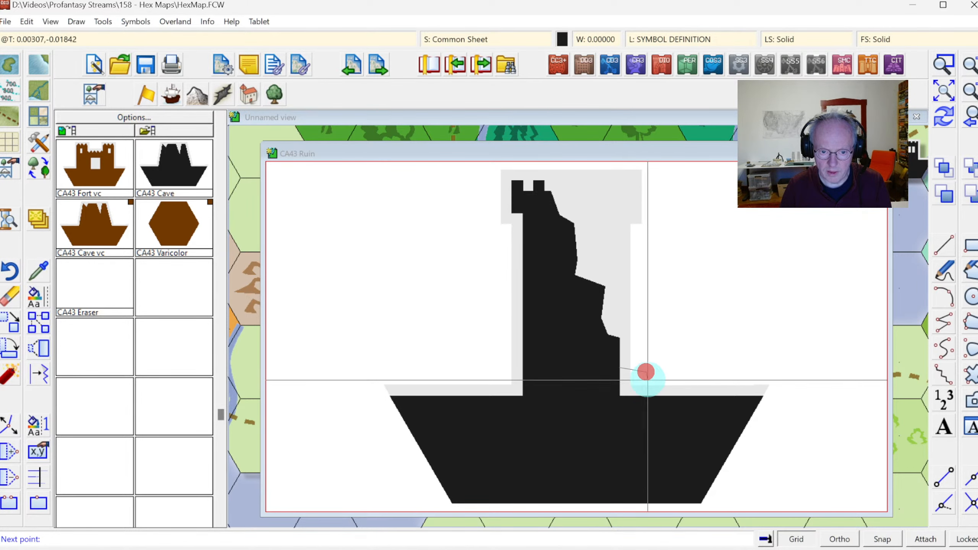
{"action": "left_click", "coordinate": [659, 394]}
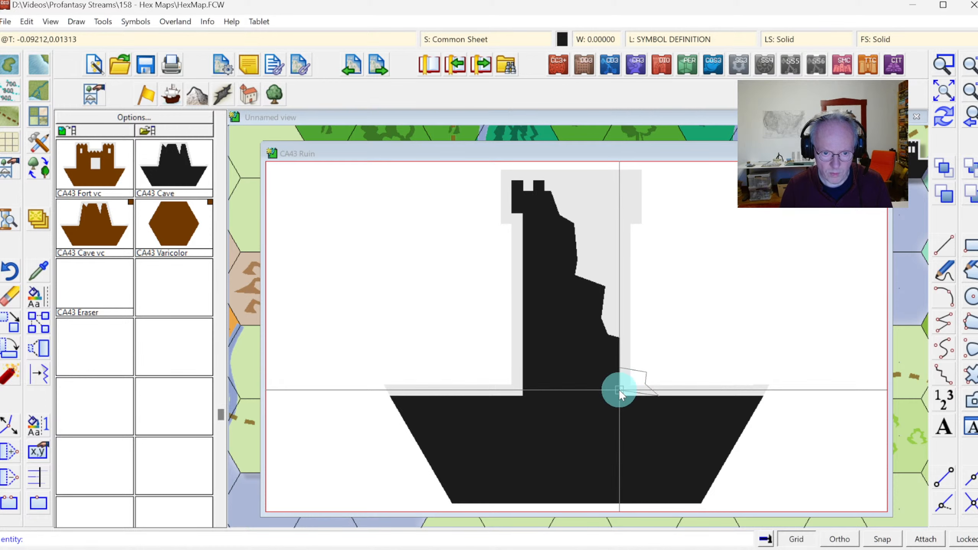
{"action": "left_click", "coordinate": [625, 390]}
{"action": "right_click", "coordinate": [625, 390]}
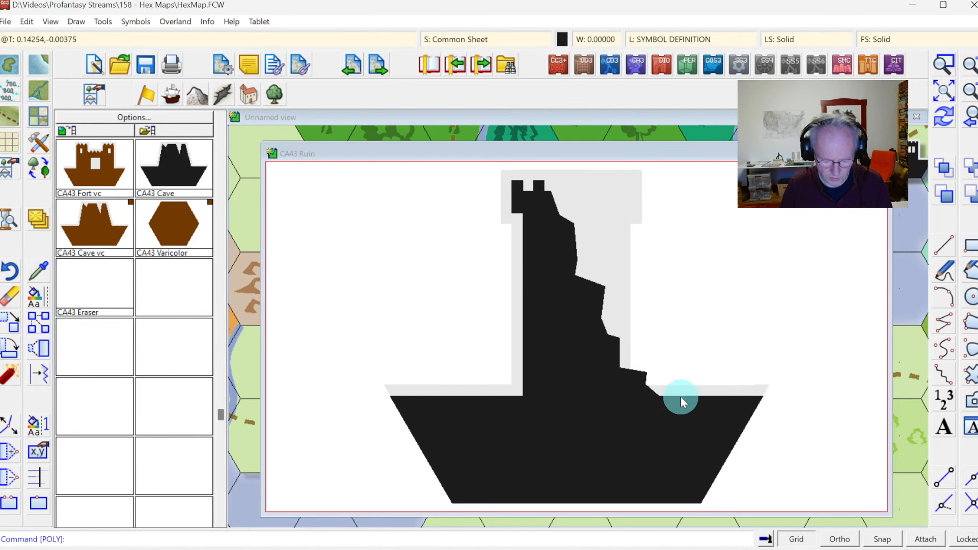
{"action": "key", "text": "F7"}
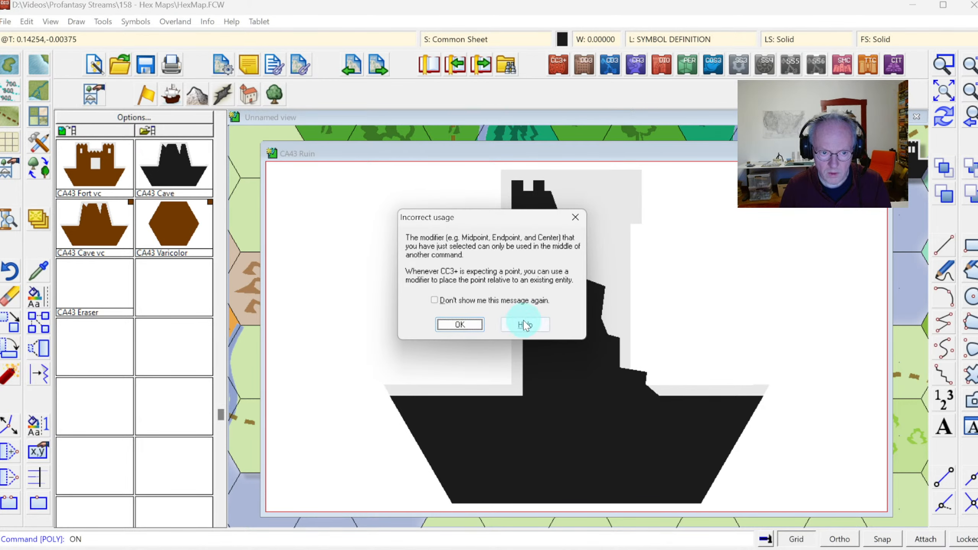
{"action": "left_click", "coordinate": [479, 323]}
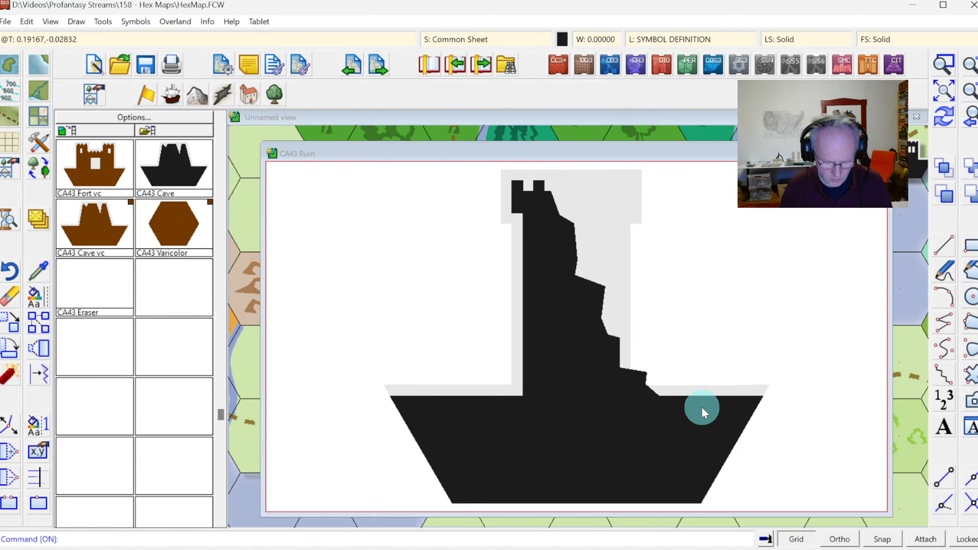
{"action": "key", "text": "F7"}
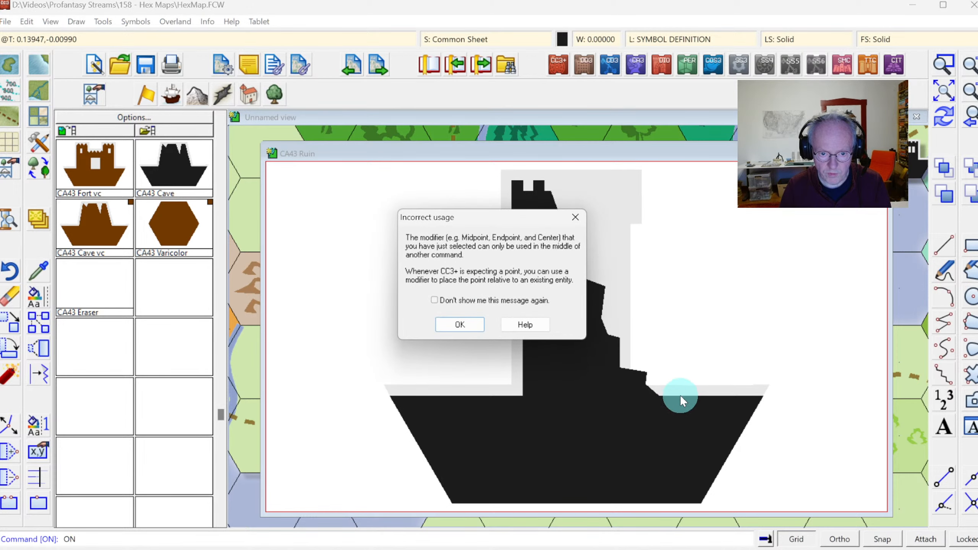
{"action": "left_click", "coordinate": [480, 322]}
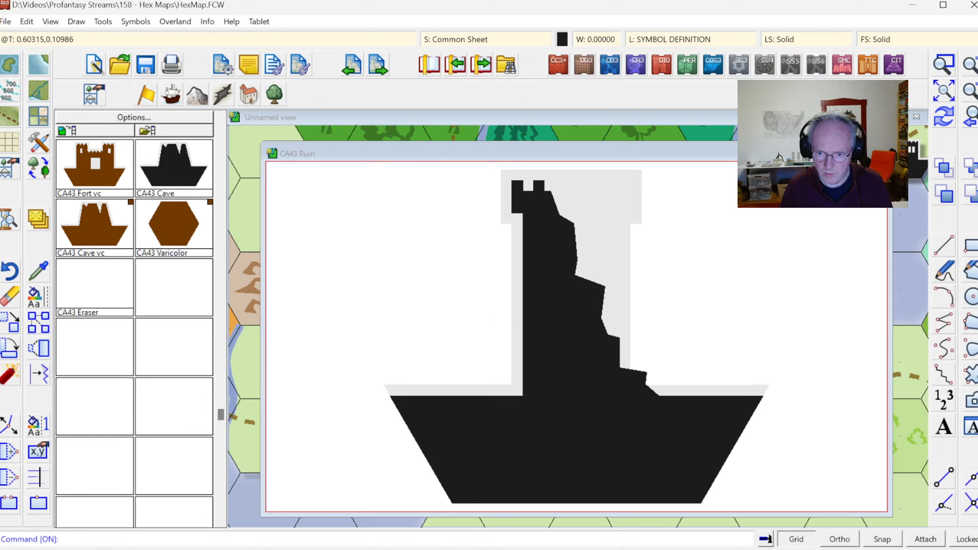
{"action": "left_click", "coordinate": [746, 338]}
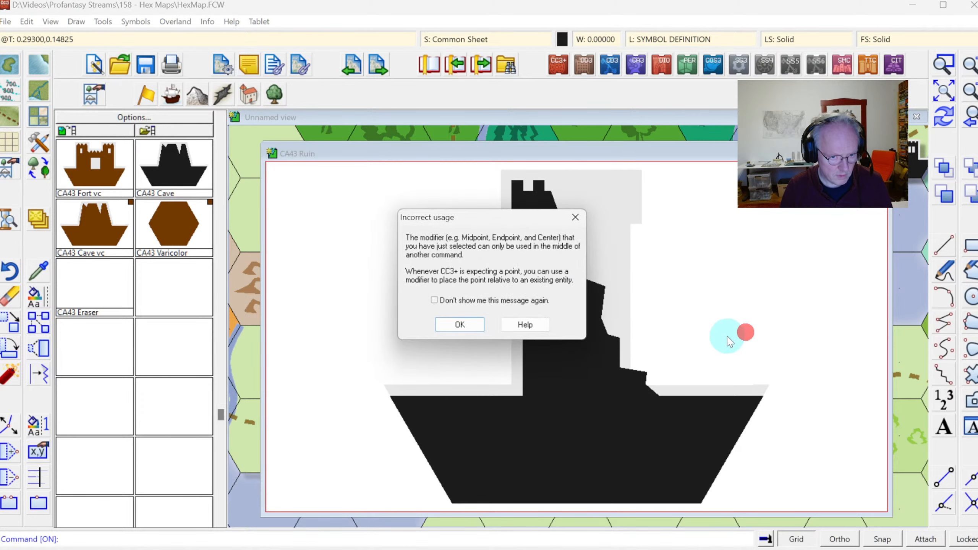
{"action": "left_click", "coordinate": [472, 319]}
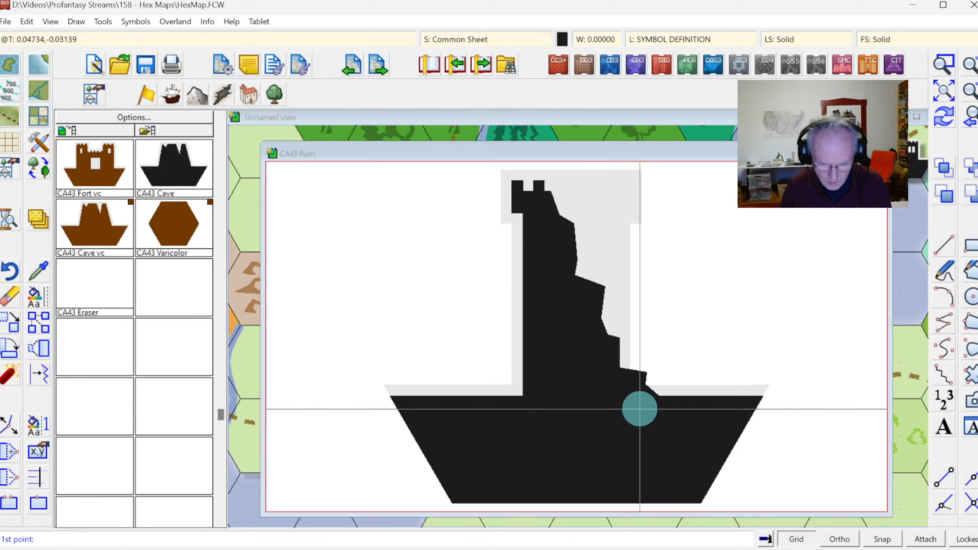
Draw a separate four-sided black rubble block on the base's top edge, just right of the rubble at the tower's foot
{"action": "left_click", "coordinate": [674, 397]}
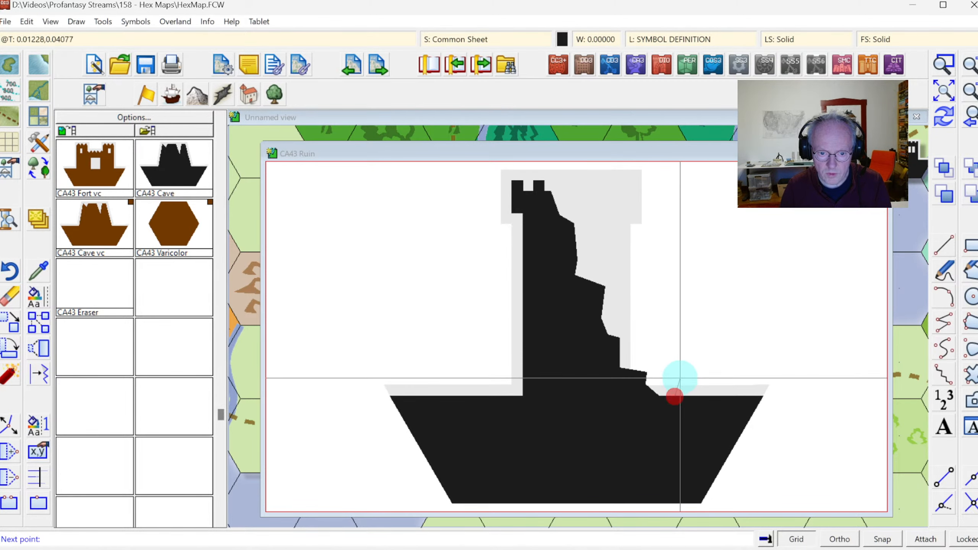
{"action": "left_click", "coordinate": [676, 377]}
{"action": "left_click", "coordinate": [699, 377]}
{"action": "right_click", "coordinate": [706, 395]}
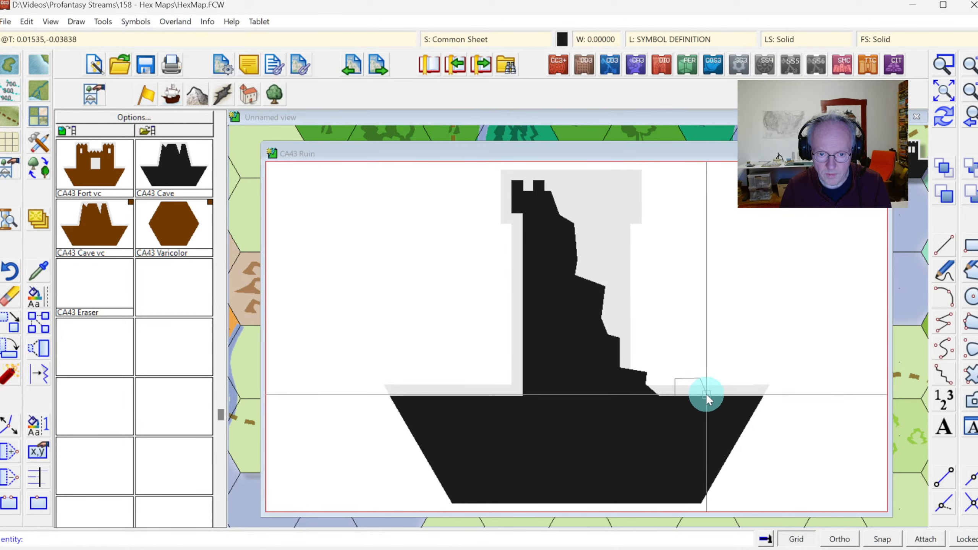
{"action": "left_click", "coordinate": [705, 394]}
{"action": "key", "text": "F8"}
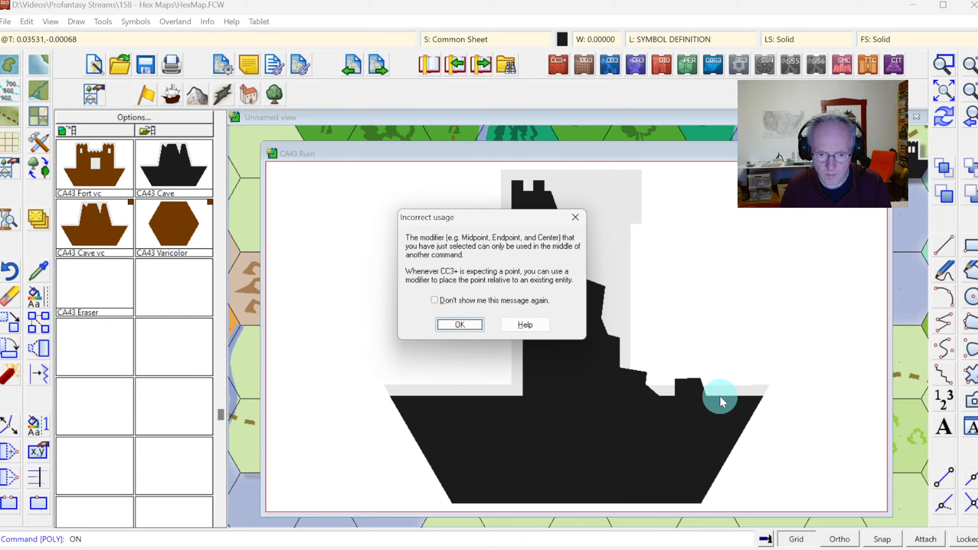
{"action": "left_click", "coordinate": [470, 319]}
{"action": "left_click", "coordinate": [447, 322]}
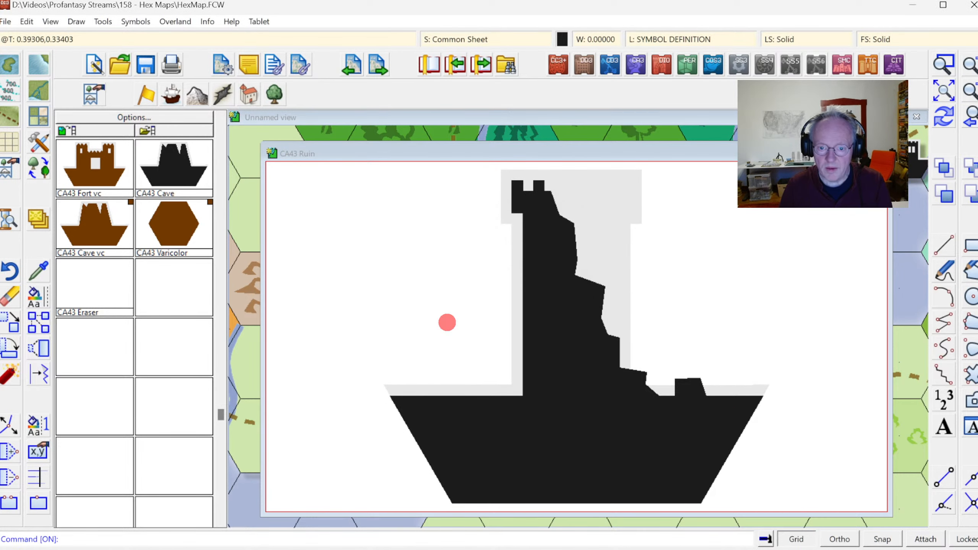
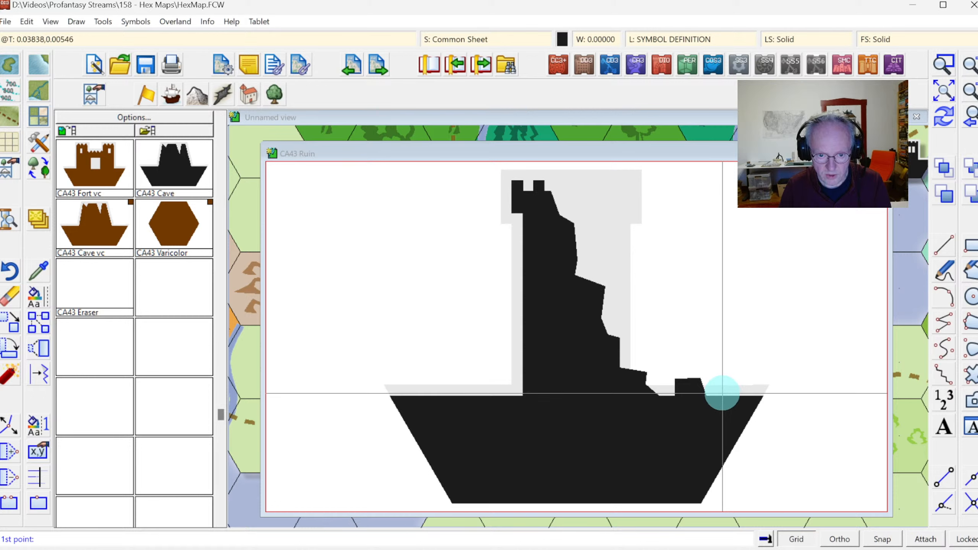
Draw a smaller black rubble block on the base's top edge, between the previous block and the base's right corner
{"action": "left_click", "coordinate": [719, 395]}
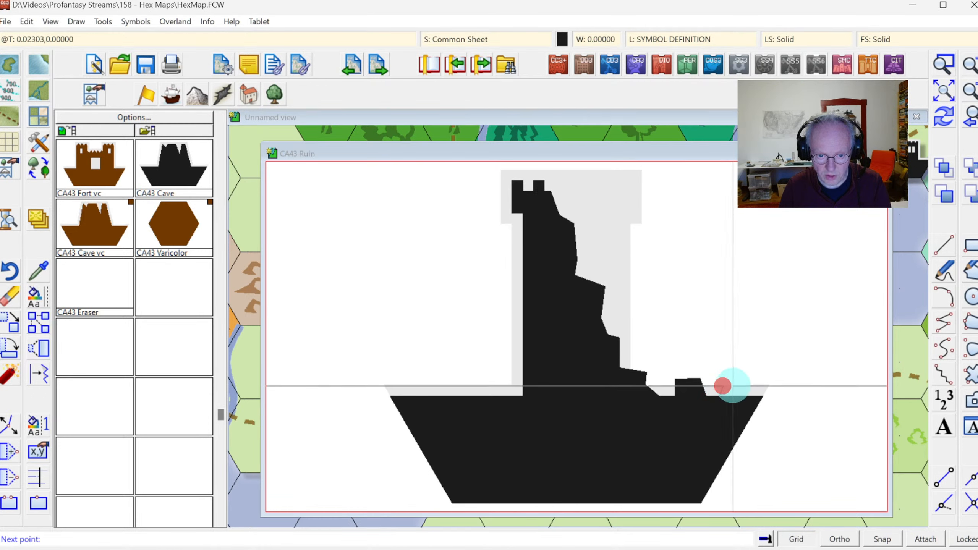
{"action": "left_click", "coordinate": [734, 395]}
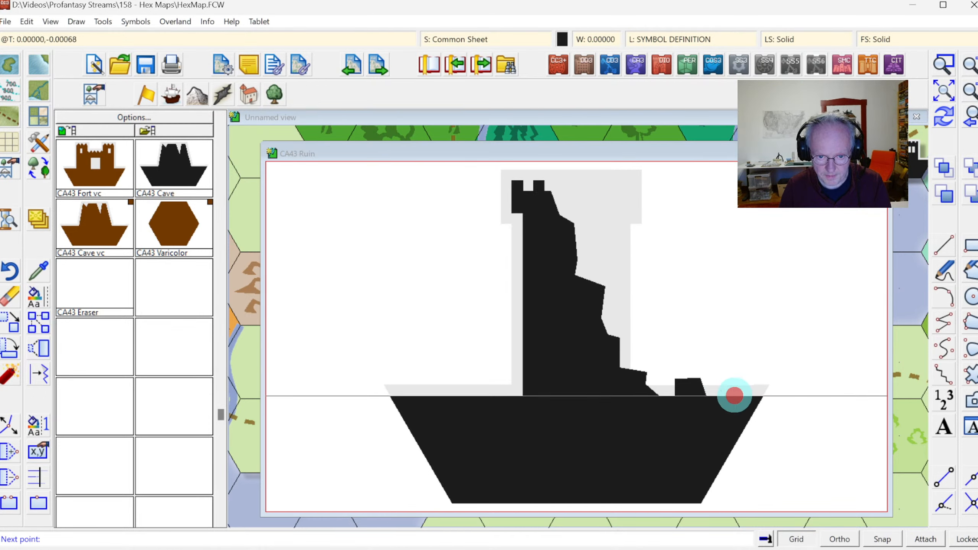
{"action": "right_click", "coordinate": [808, 395]}
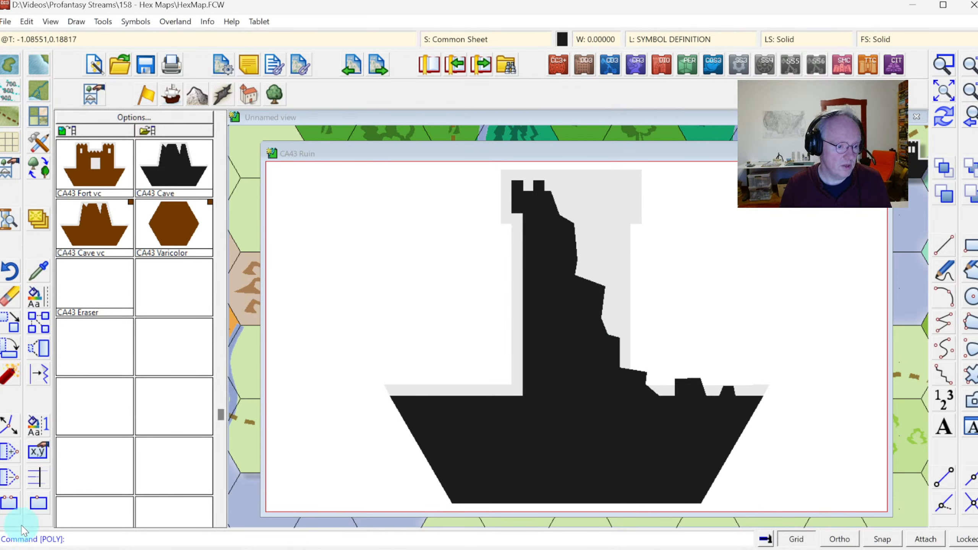
With Ortho on, move the grey tower outline's top-right node left along the top edge to just past the second battlement; turn Ortho off
{"action": "left_click", "coordinate": [5, 503]}
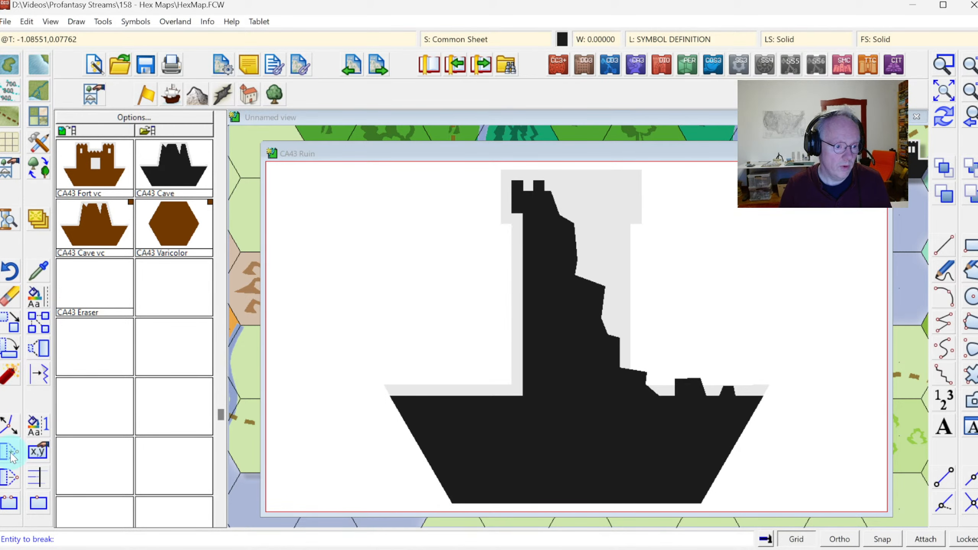
{"action": "left_click", "coordinate": [636, 171]}
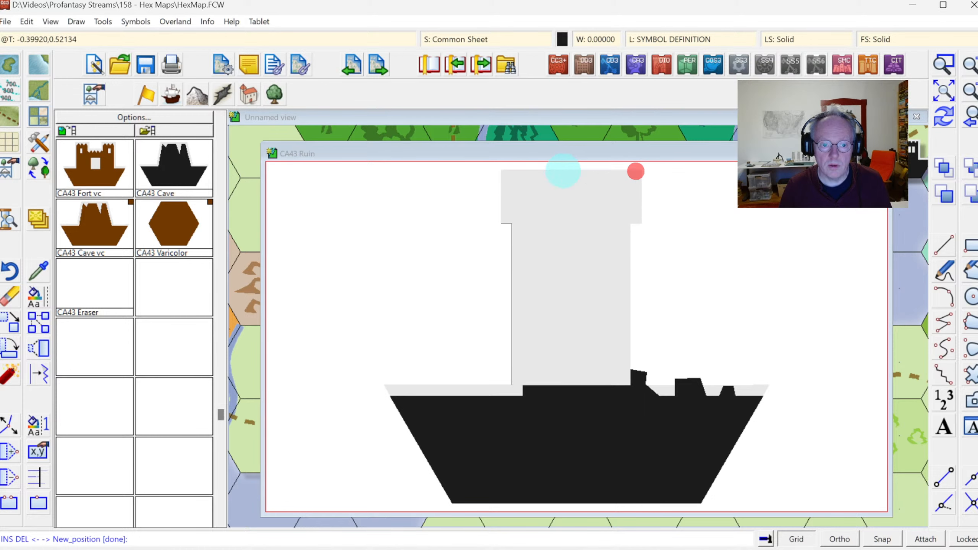
{"action": "left_click", "coordinate": [829, 537]}
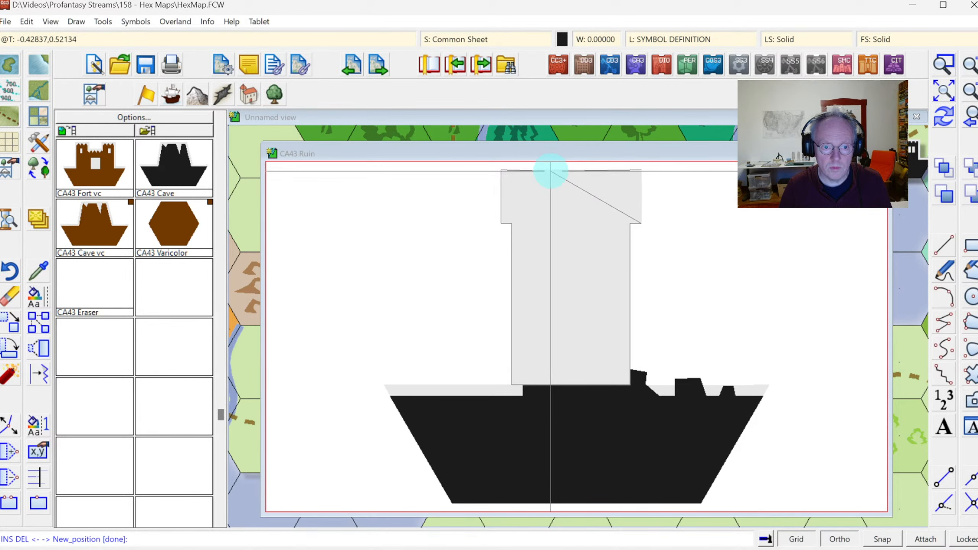
{"action": "left_click", "coordinate": [551, 170]}
{"action": "right_click", "coordinate": [623, 220]}
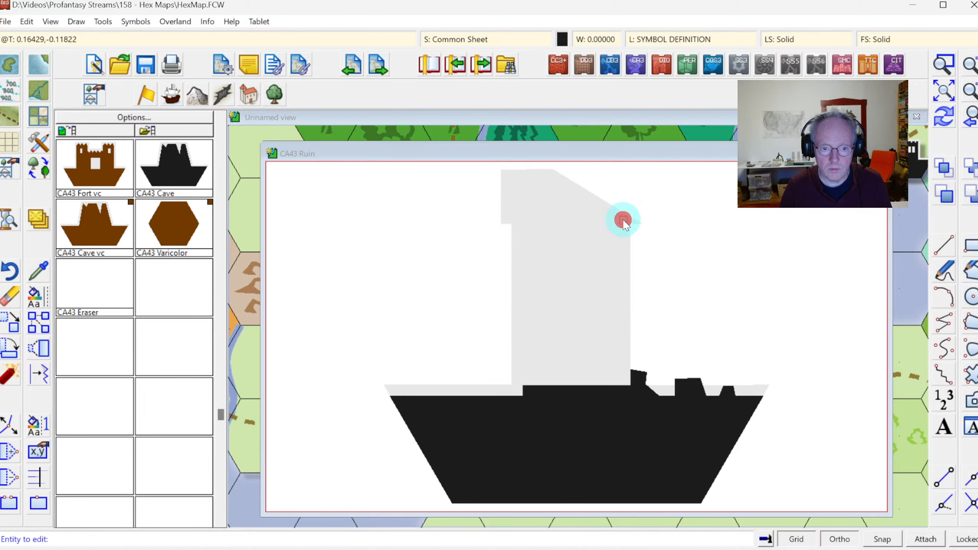
{"action": "left_click", "coordinate": [839, 537]}
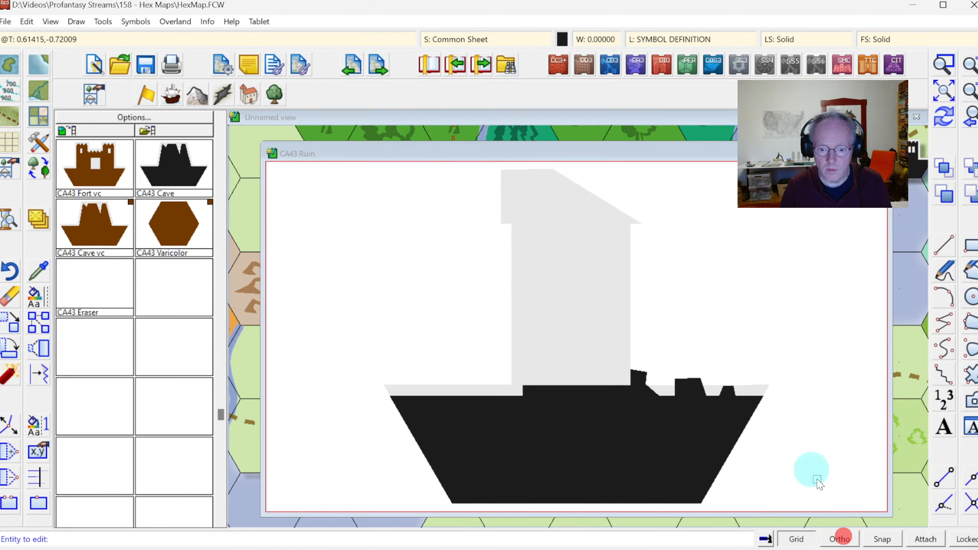
Move the two nodes on the broken side of the grey outline's overhang inward, so they step down beside the black tower's upper ledge
{"action": "left_click", "coordinate": [615, 206]}
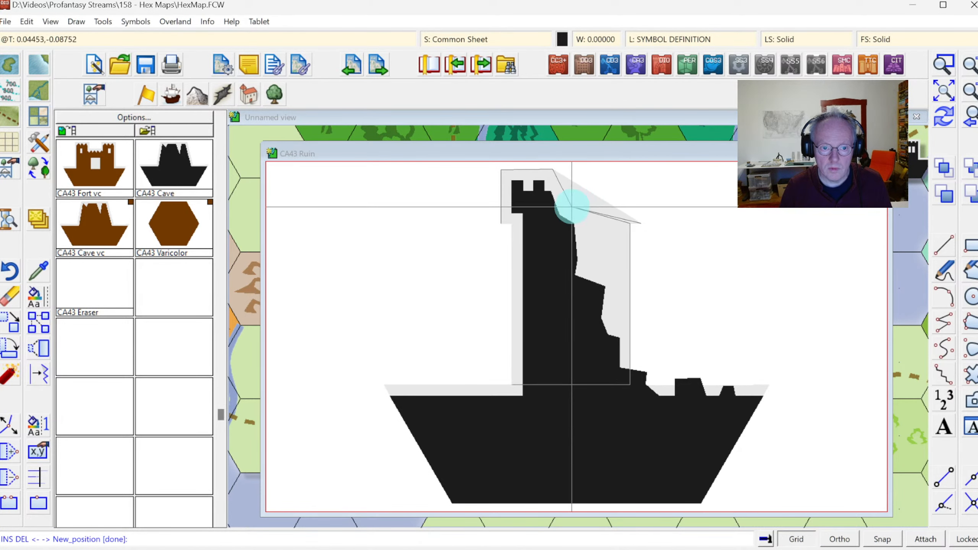
{"action": "left_click", "coordinate": [572, 206]}
{"action": "left_click", "coordinate": [592, 212]}
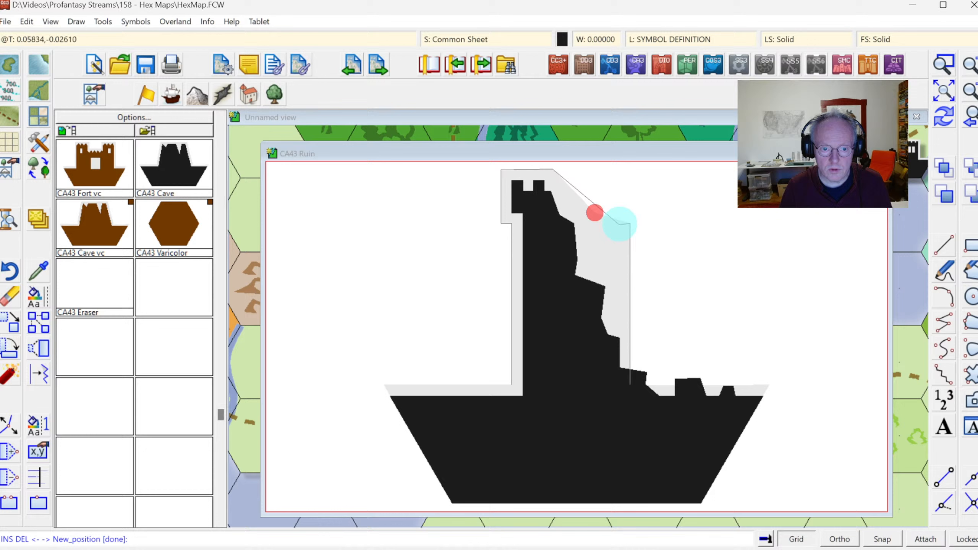
{"action": "right_click", "coordinate": [570, 205]}
{"action": "left_click", "coordinate": [608, 222]}
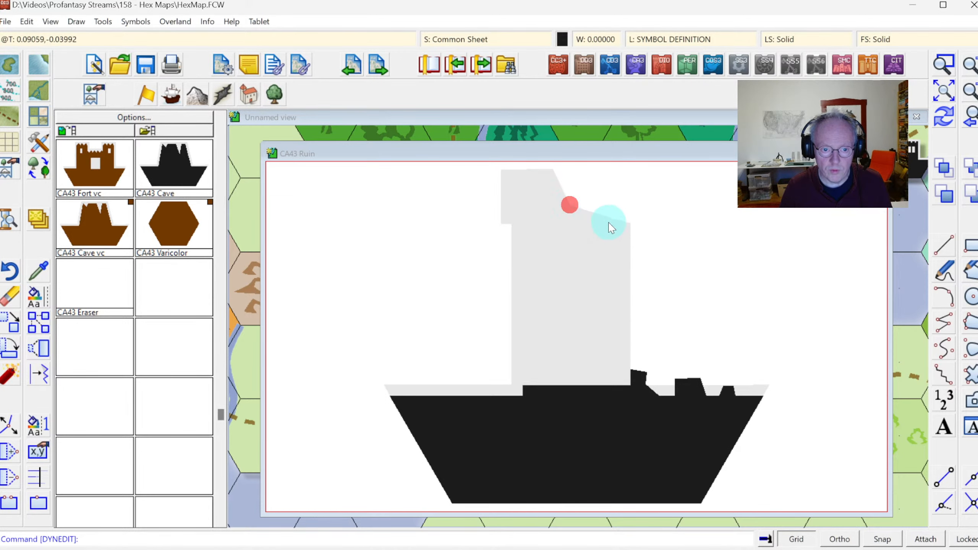
{"action": "left_click", "coordinate": [623, 221]}
{"action": "left_click", "coordinate": [941, 118]}
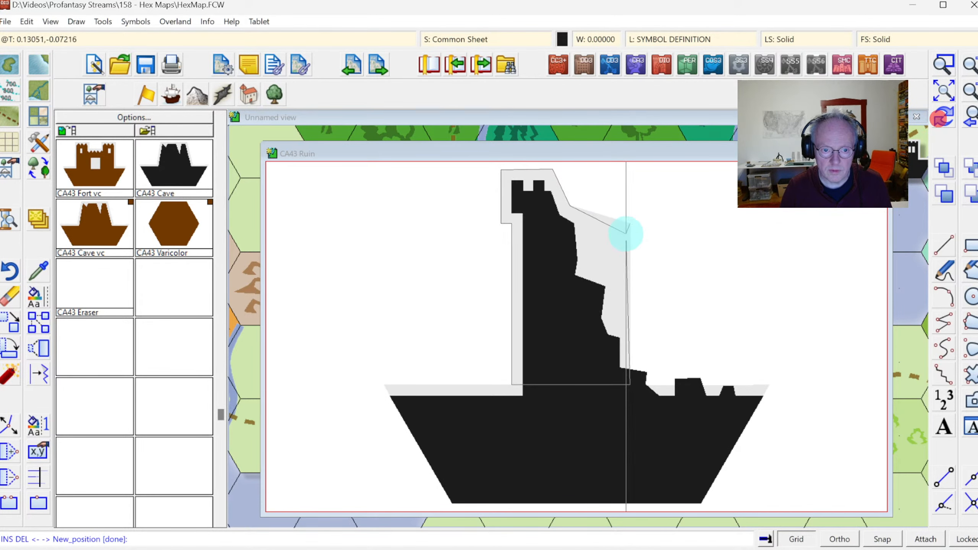
{"action": "left_click", "coordinate": [590, 218]}
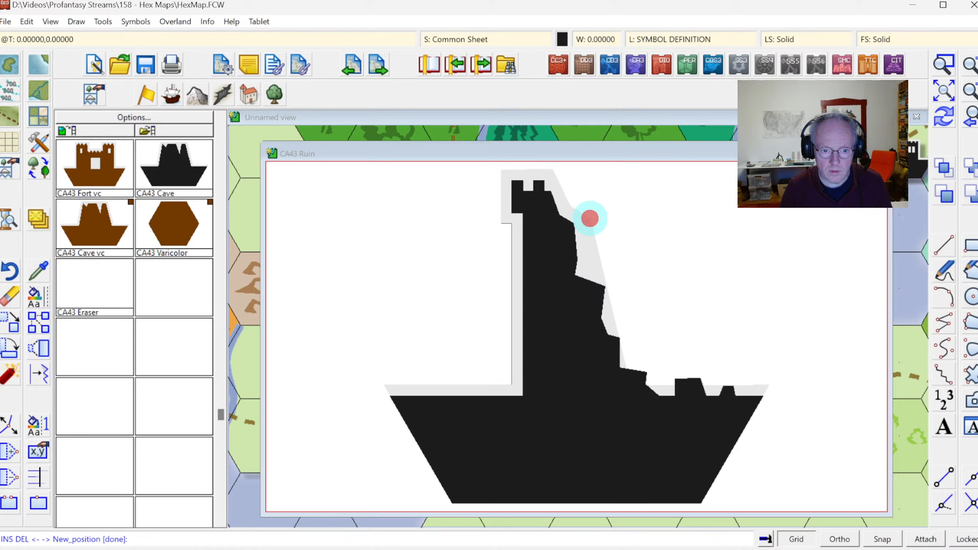
Move the grey outline's lower-right node along the base's top edge to just beyond the smallest rubble block
{"action": "right_click", "coordinate": [597, 246]}
{"action": "left_click", "coordinate": [631, 321]}
{"action": "left_click", "coordinate": [621, 364]}
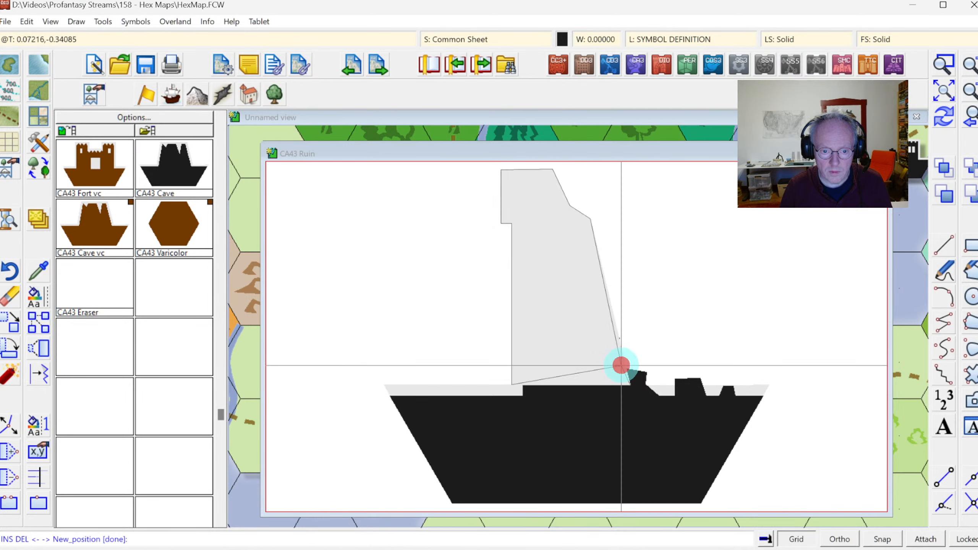
{"action": "left_click", "coordinate": [743, 387]}
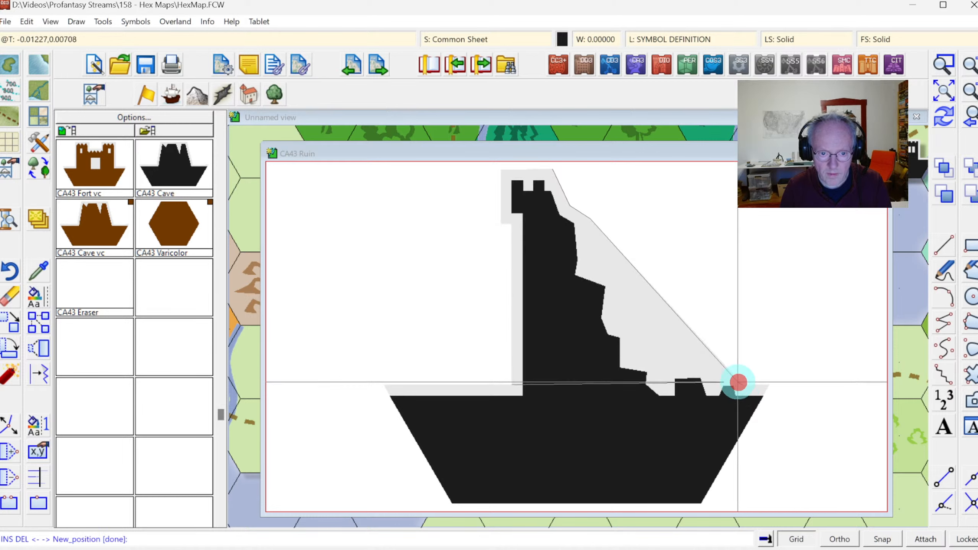
{"action": "right_click", "coordinate": [280, 325]}
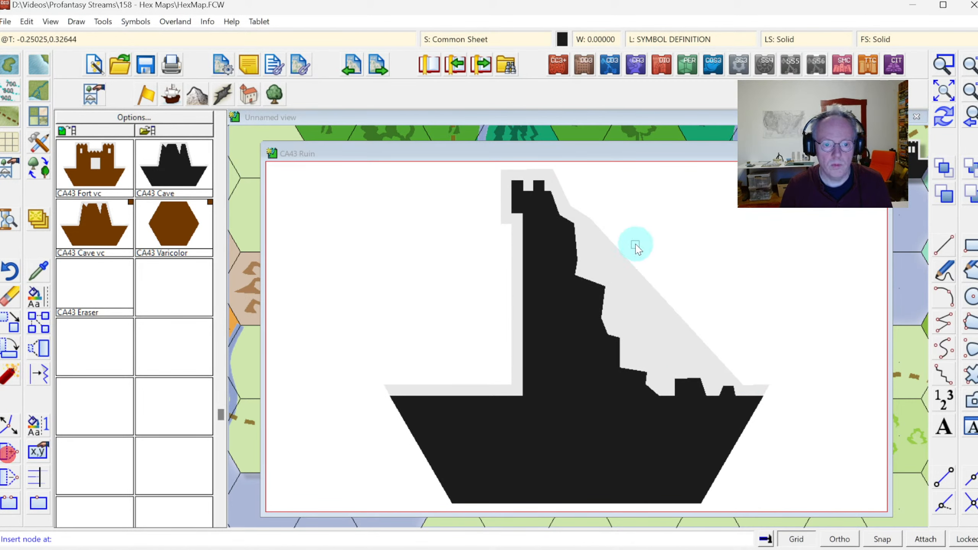
Insert nodes in the grey outline's sloping edge so it drops steeply from the upper ledge to just above the tower's second ledge
{"action": "left_click", "coordinate": [603, 234]}
{"action": "left_click", "coordinate": [592, 243]}
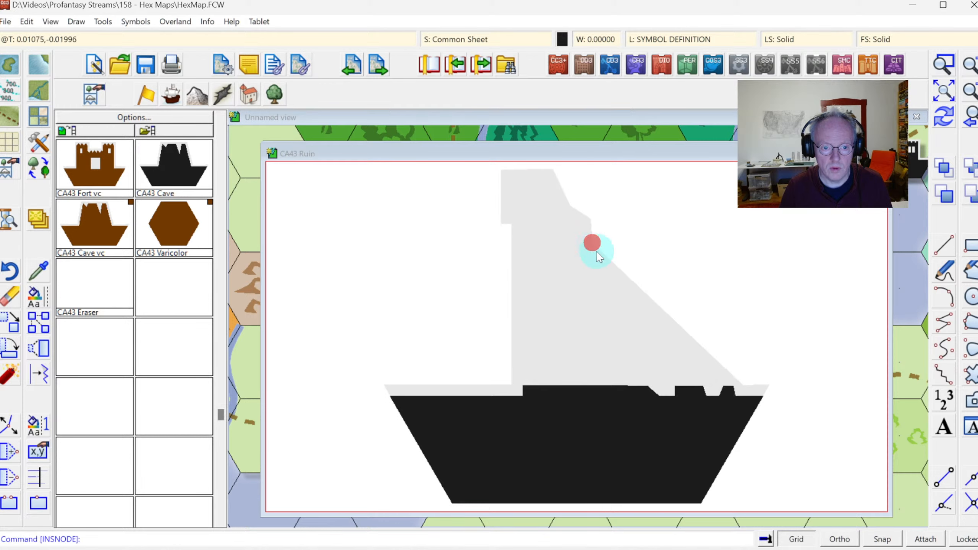
{"action": "right_click", "coordinate": [599, 254]}
{"action": "left_click", "coordinate": [599, 248]}
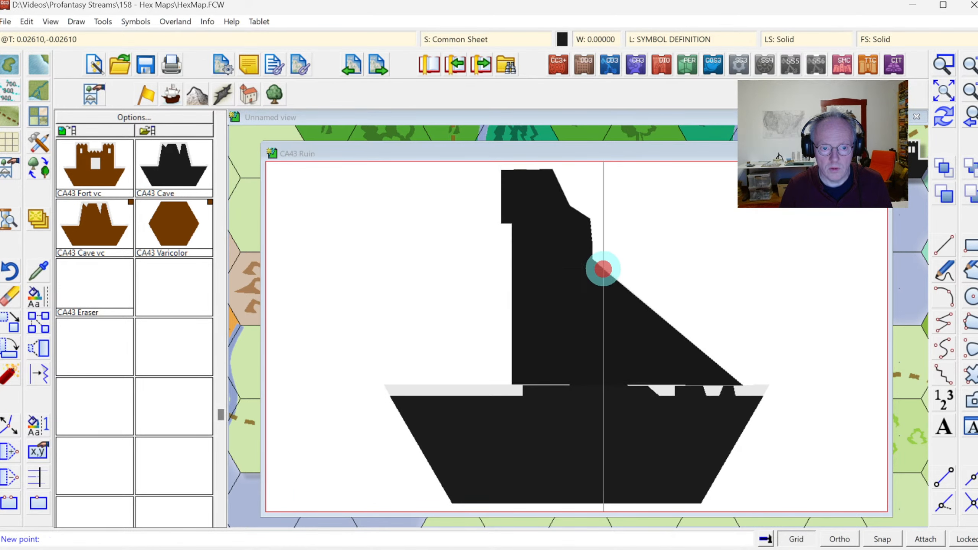
{"action": "left_click", "coordinate": [939, 125]}
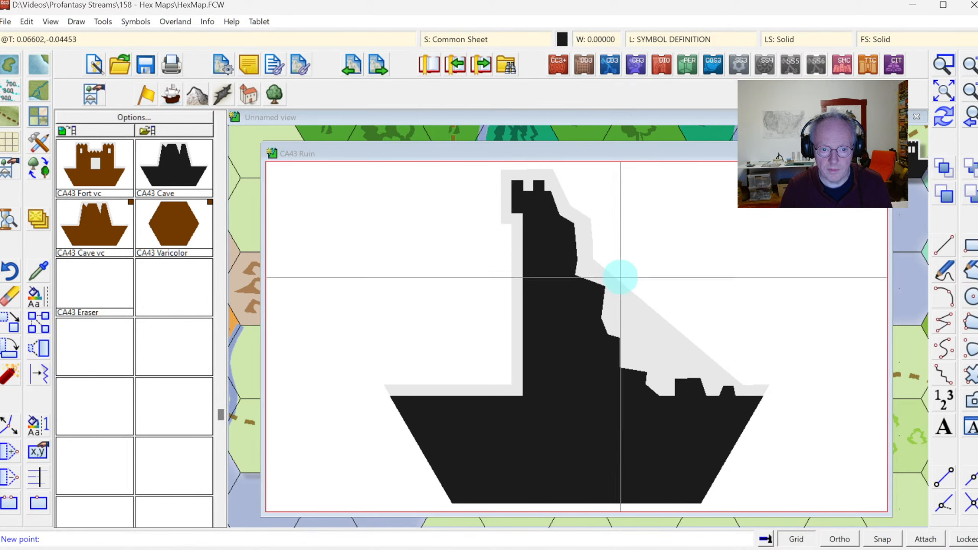
{"action": "left_click", "coordinate": [609, 269]}
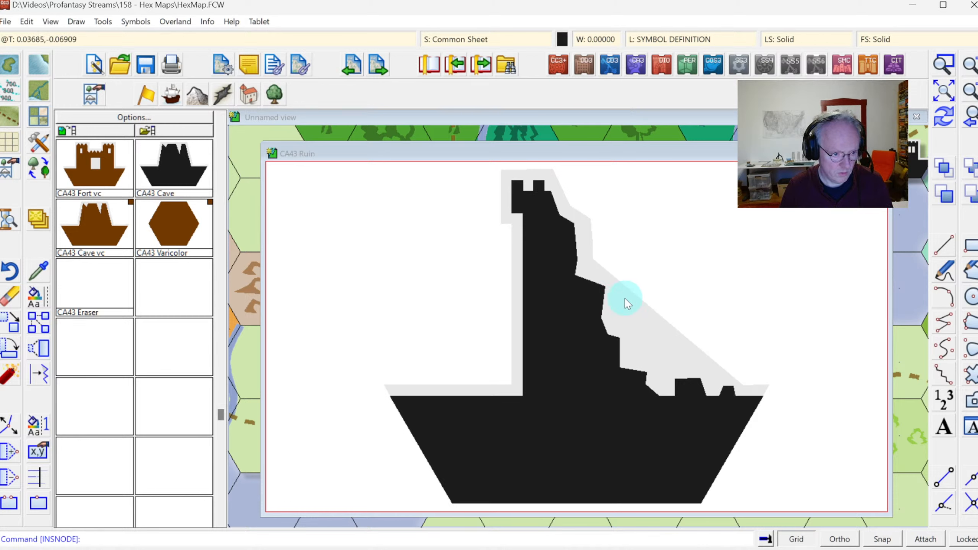
{"action": "left_click", "coordinate": [939, 116]}
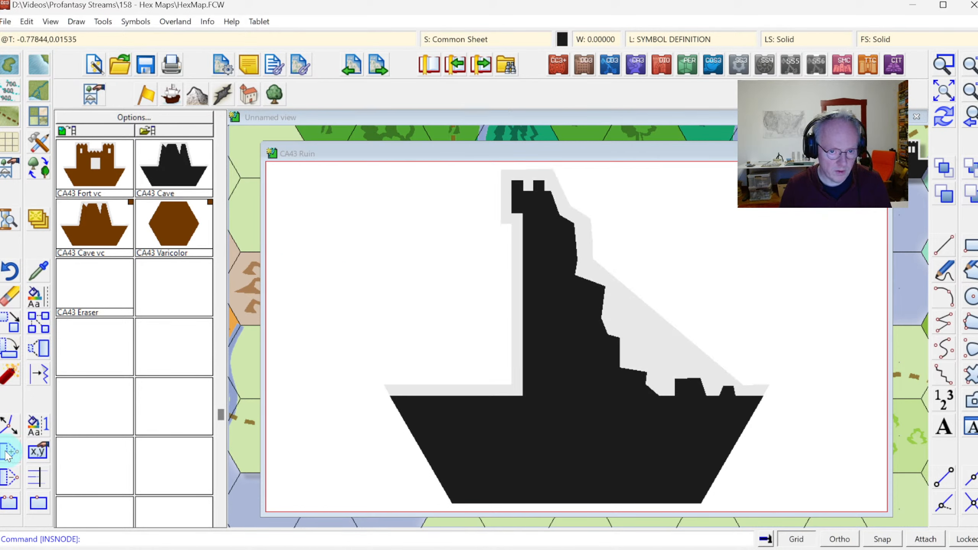
Insert nodes in the grey slope around the corner of the tower's second ledge and down its broken side to the next ledge
{"action": "left_click", "coordinate": [616, 277]}
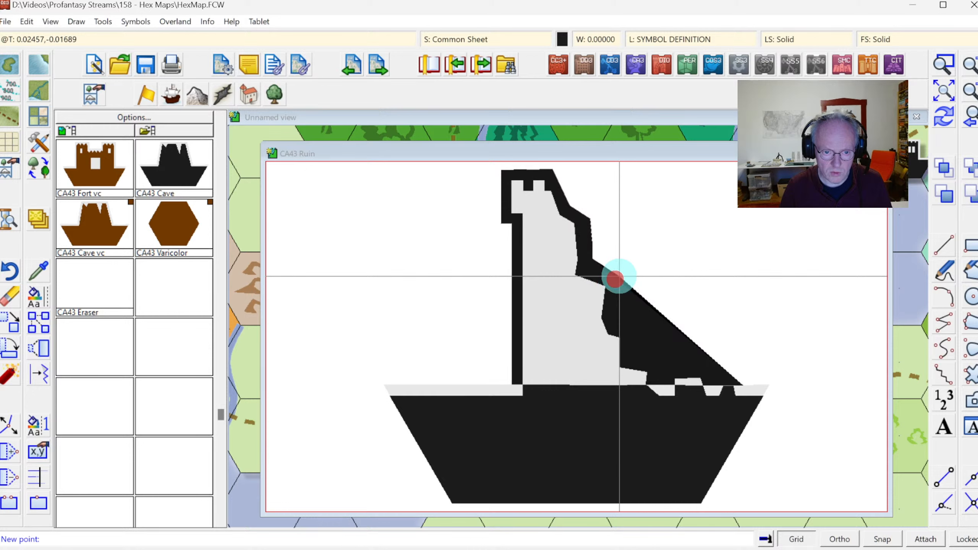
{"action": "left_click", "coordinate": [620, 275]}
{"action": "left_click", "coordinate": [627, 283]}
{"action": "left_click", "coordinate": [622, 292]}
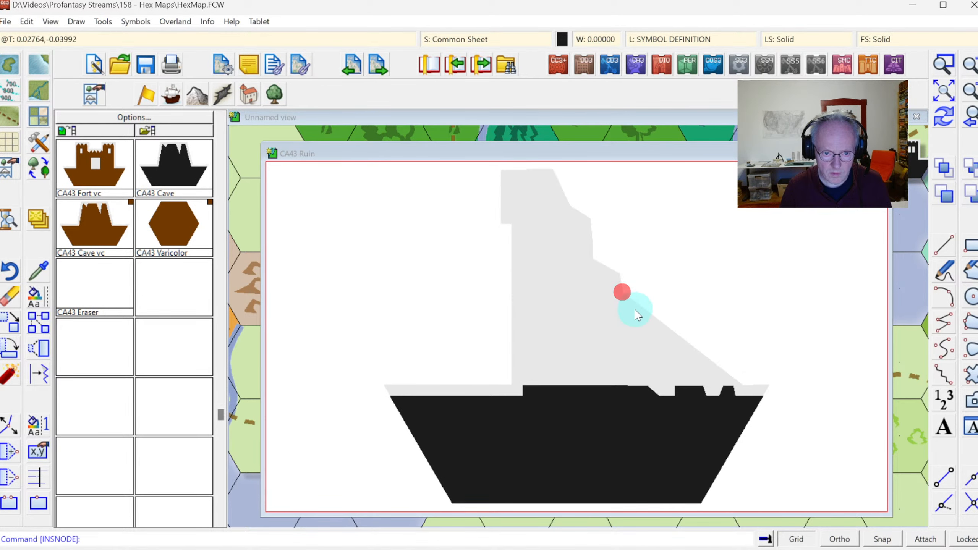
{"action": "left_click", "coordinate": [635, 303]}
{"action": "left_click", "coordinate": [627, 322]}
{"action": "left_click", "coordinate": [789, 262]}
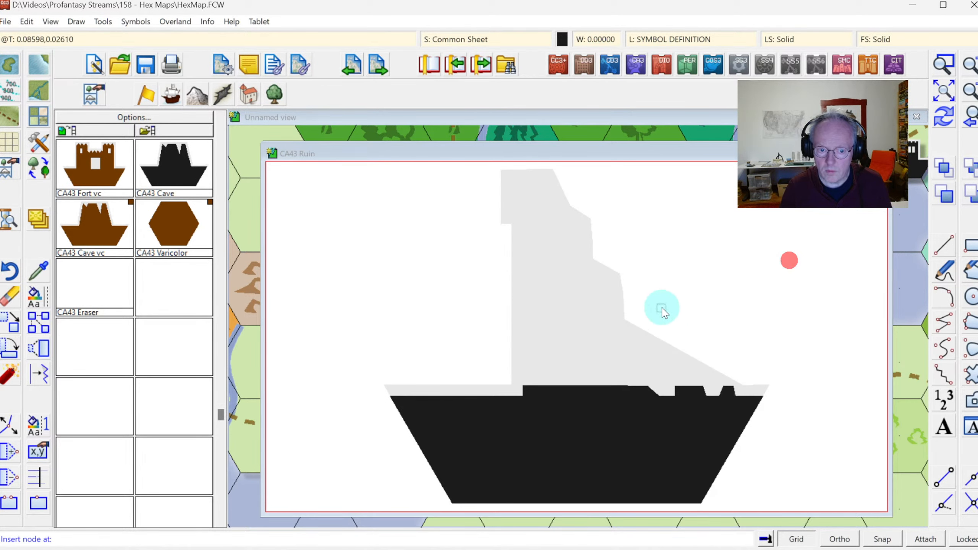
{"action": "left_click", "coordinate": [658, 338]}
{"action": "left_click", "coordinate": [940, 117]}
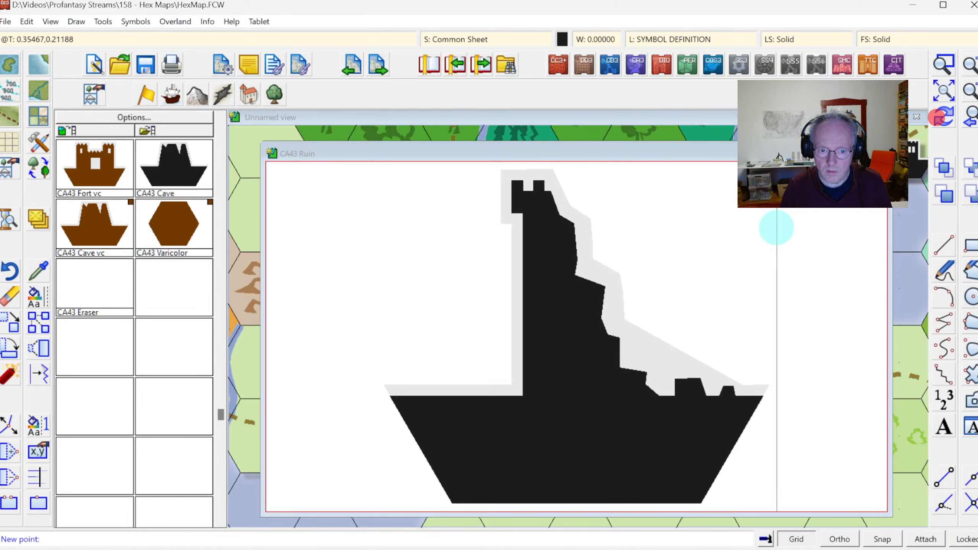
{"action": "left_click", "coordinate": [654, 335]}
{"action": "left_click", "coordinate": [653, 335]}
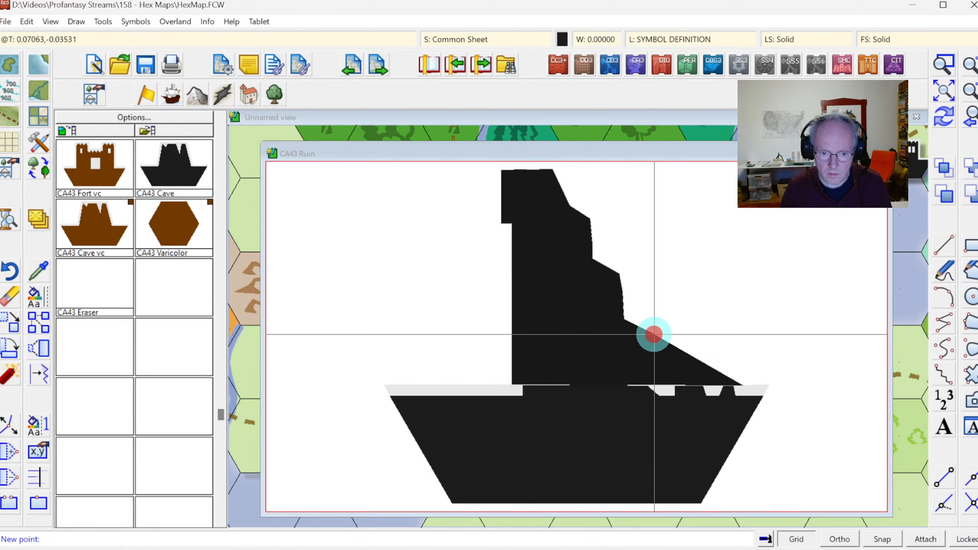
{"action": "left_click", "coordinate": [937, 125]}
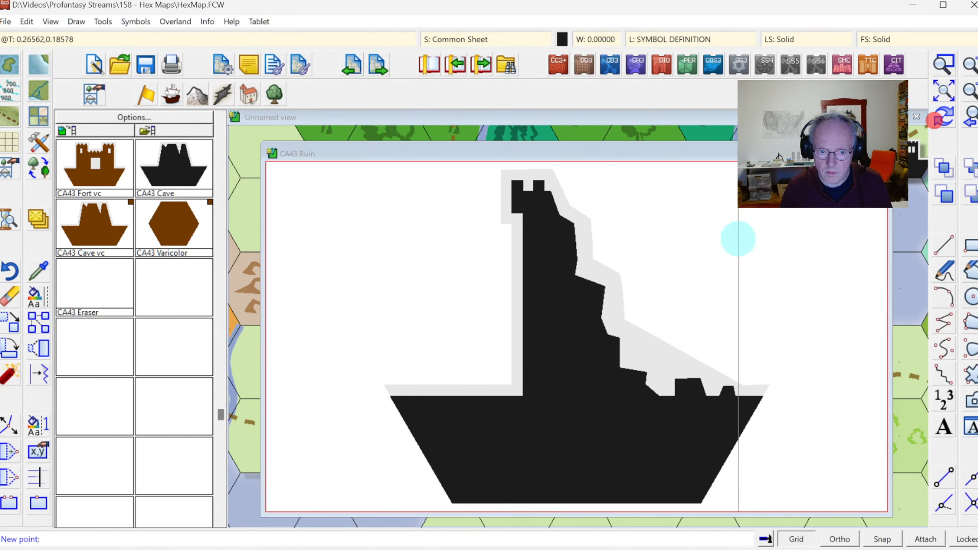
{"action": "right_click", "coordinate": [638, 352]}
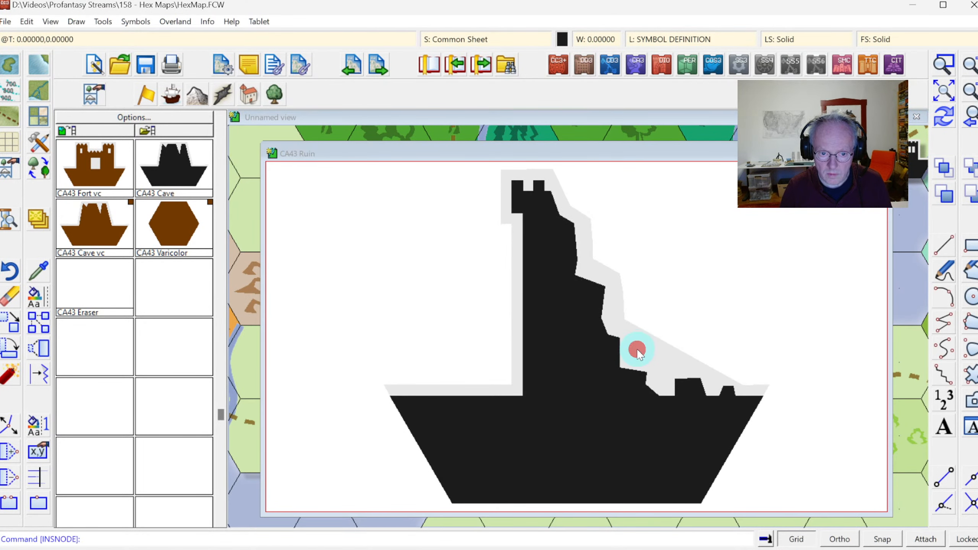
{"action": "left_click", "coordinate": [939, 112]}
{"action": "right_click", "coordinate": [676, 276]}
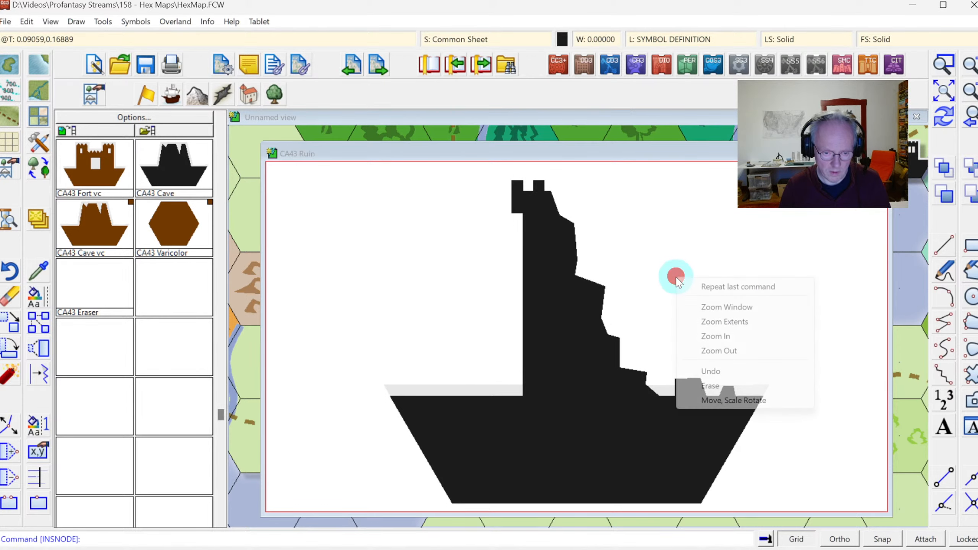
{"action": "left_click", "coordinate": [598, 148]}
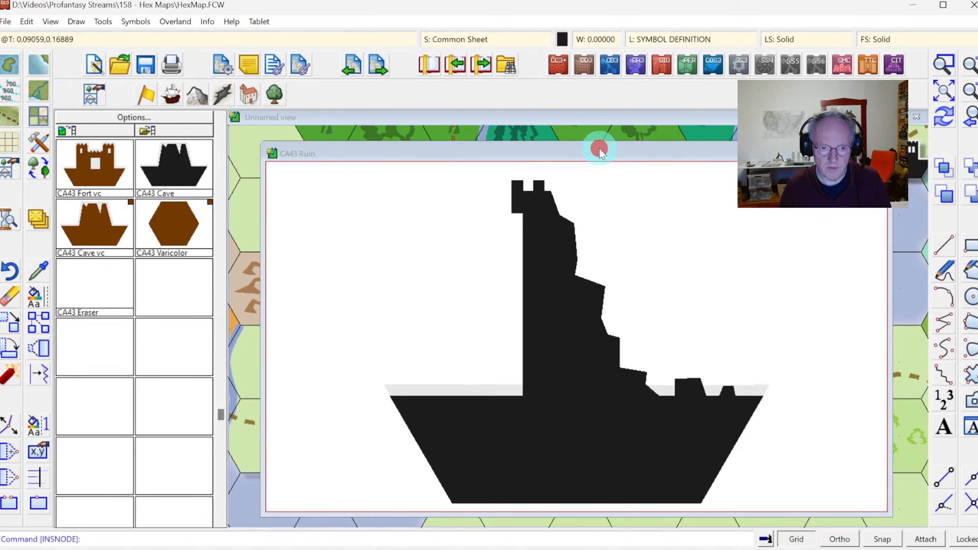
{"action": "key", "text": "ctrl+z"}
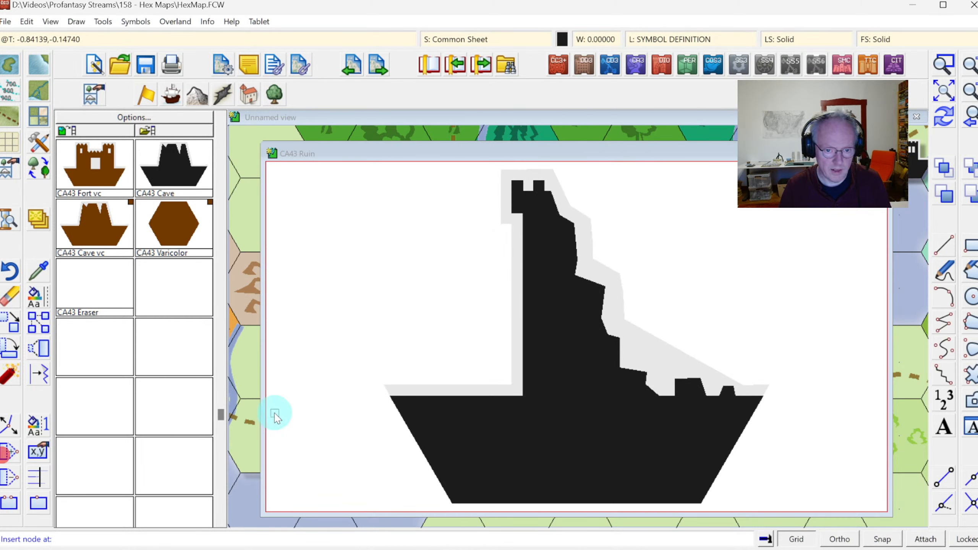
Insert nodes along the grey outline's lower slope so it bends at the tower's foot and passes just above the rubble blocks
{"action": "left_click", "coordinate": [647, 334]}
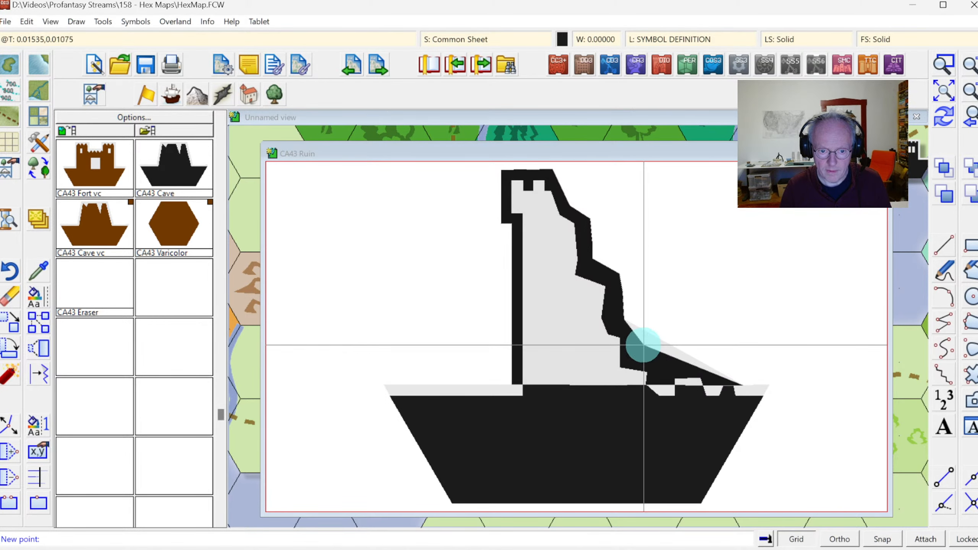
{"action": "left_click", "coordinate": [655, 349]}
{"action": "left_click", "coordinate": [656, 362]}
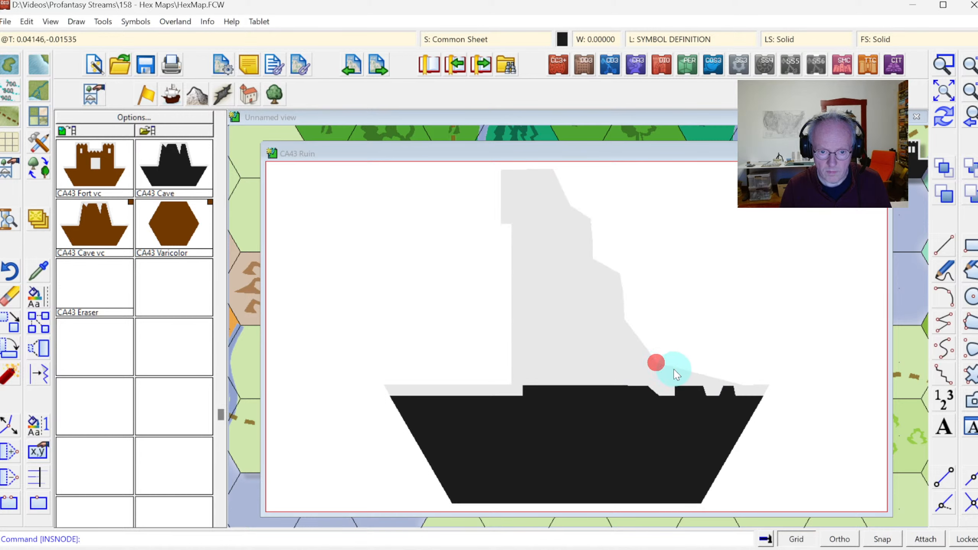
{"action": "left_click", "coordinate": [682, 372]}
{"action": "left_click", "coordinate": [705, 372]}
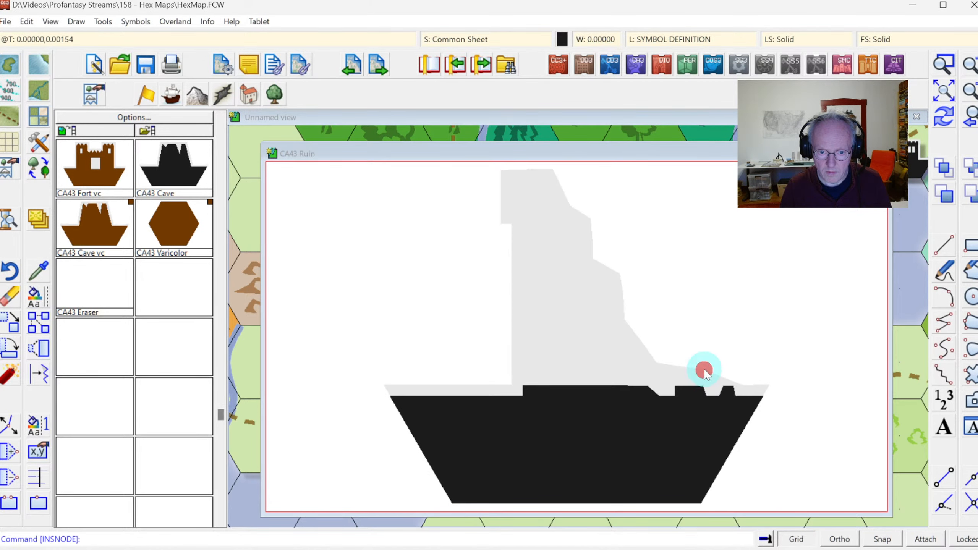
{"action": "left_click", "coordinate": [725, 377]}
{"action": "left_click", "coordinate": [734, 371]}
{"action": "left_click", "coordinate": [935, 122]}
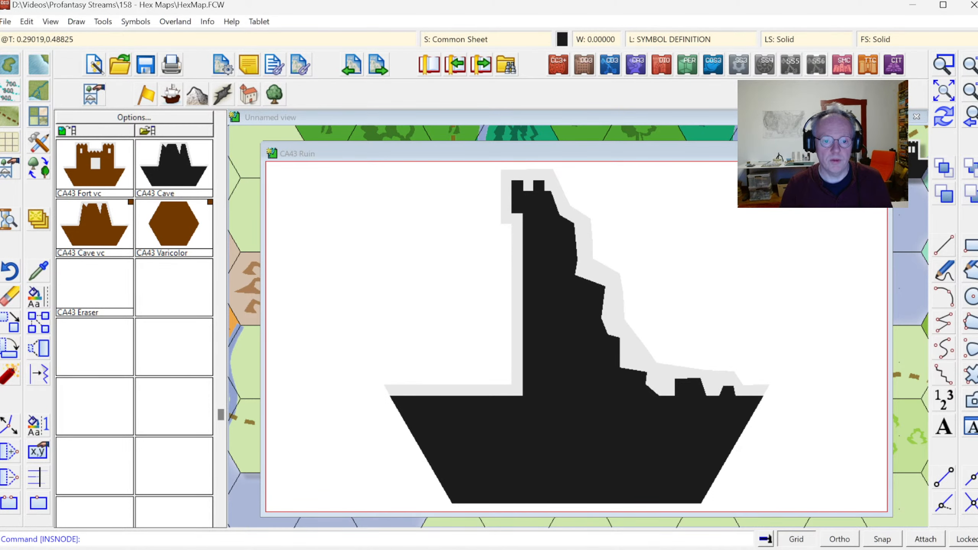
Close the symbol definition window and keep the changes to CA43 Ruin
{"action": "left_click", "coordinate": [881, 152]}
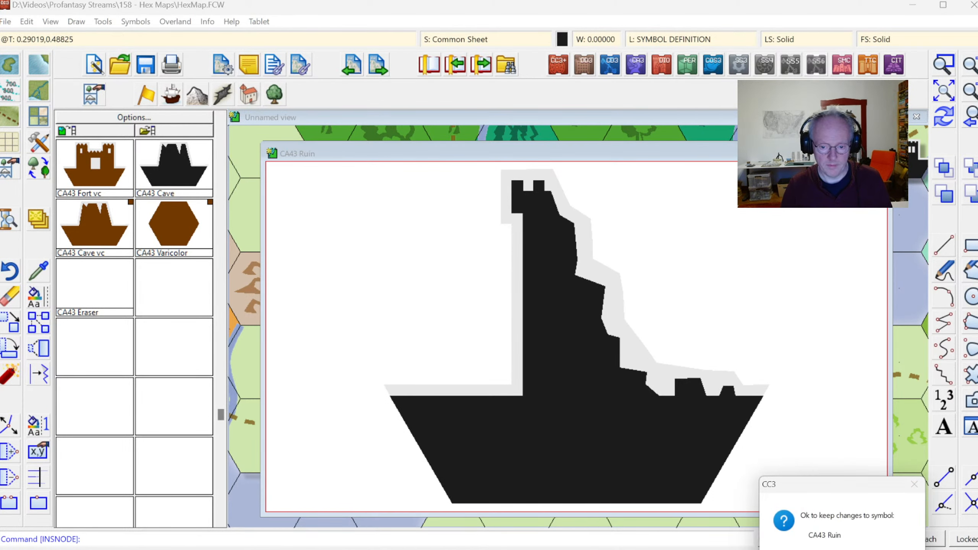
{"action": "left_click", "coordinate": [775, 546]}
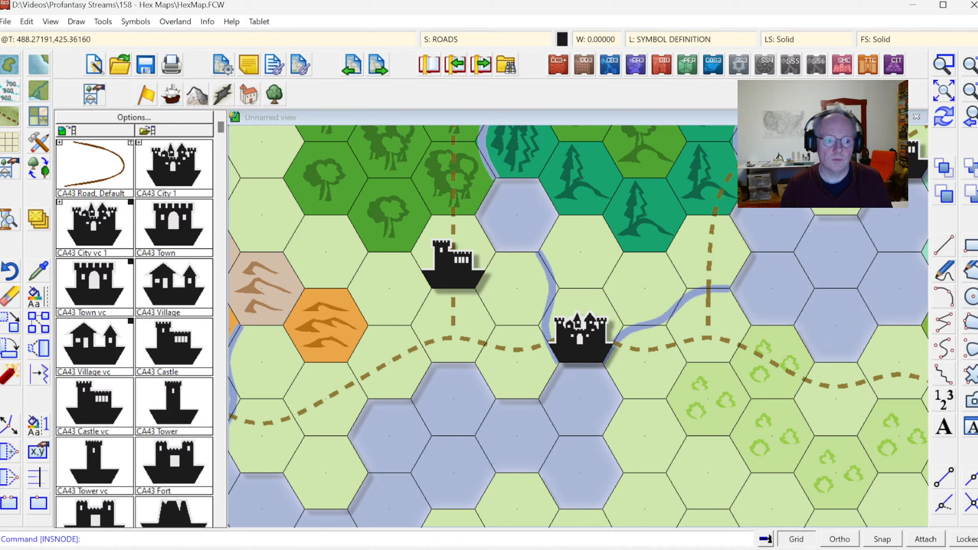
Display all symbols defined in the map and select the CA43 Ruin symbol for placement
{"action": "left_click", "coordinate": [221, 359]}
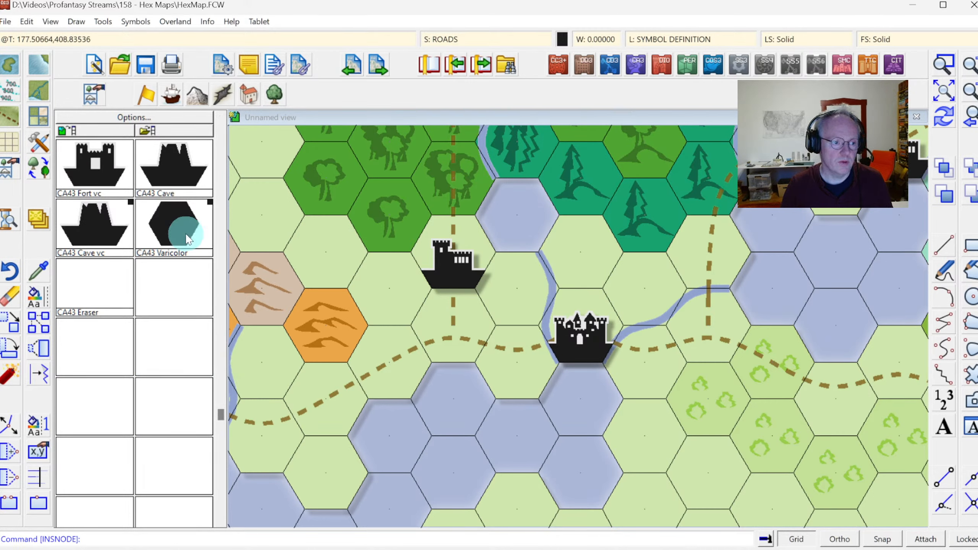
{"action": "left_click", "coordinate": [221, 115]}
{"action": "left_click", "coordinate": [221, 115]}
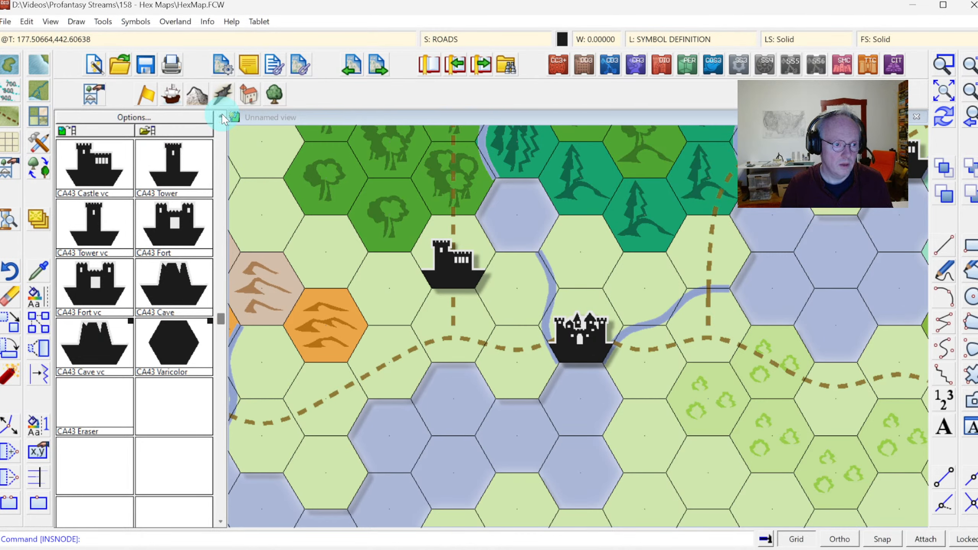
{"action": "left_click", "coordinate": [220, 116]}
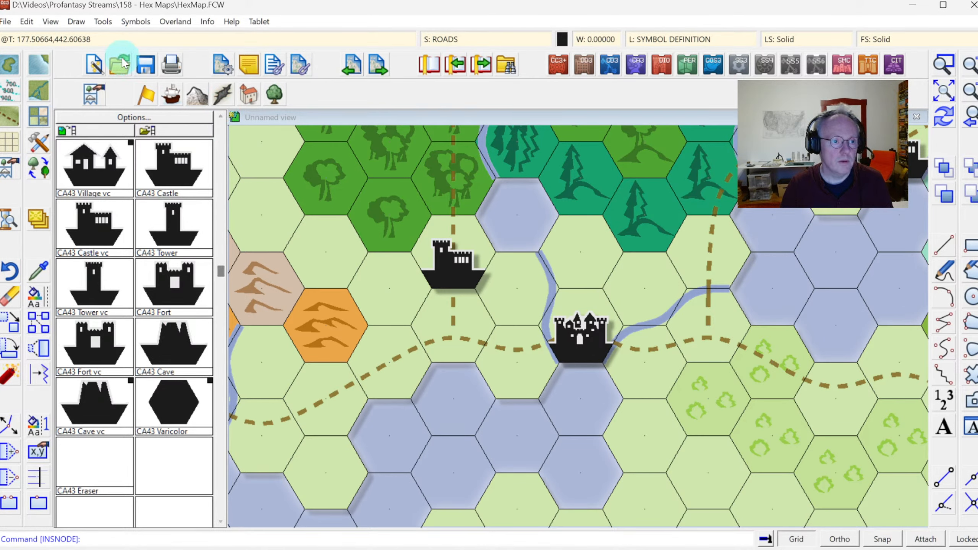
{"action": "left_click", "coordinate": [95, 137]}
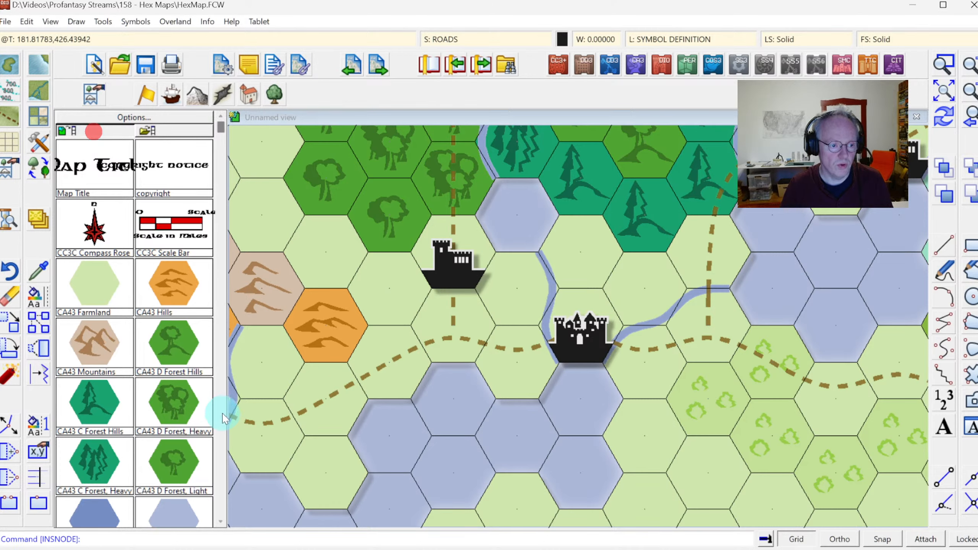
{"action": "left_click", "coordinate": [221, 425]}
{"action": "left_click", "coordinate": [221, 426]}
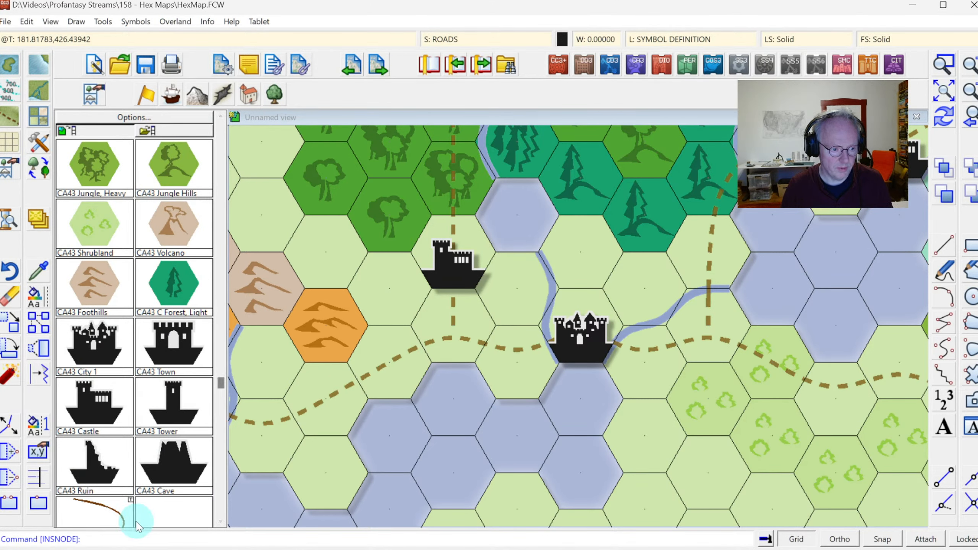
{"action": "left_click", "coordinate": [109, 470]}
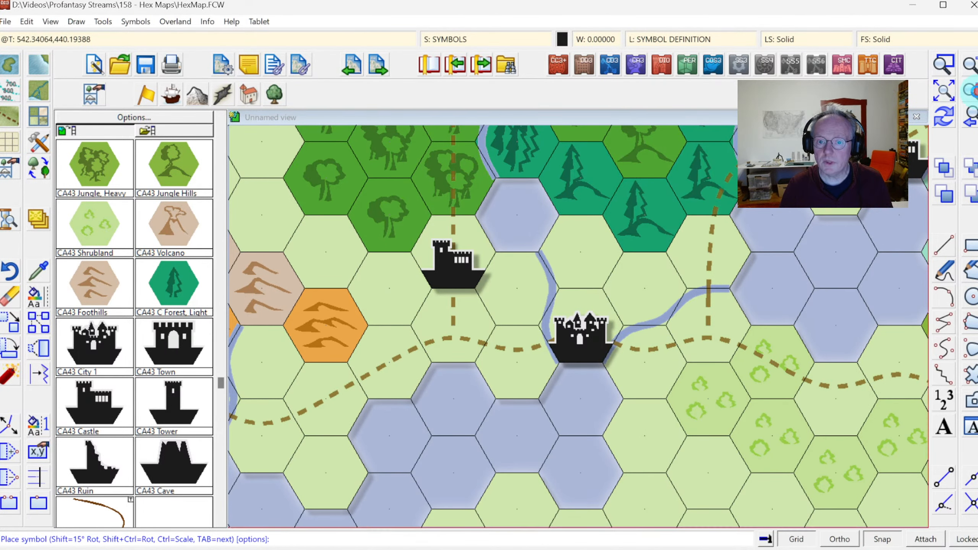
{"action": "left_click", "coordinate": [970, 91]}
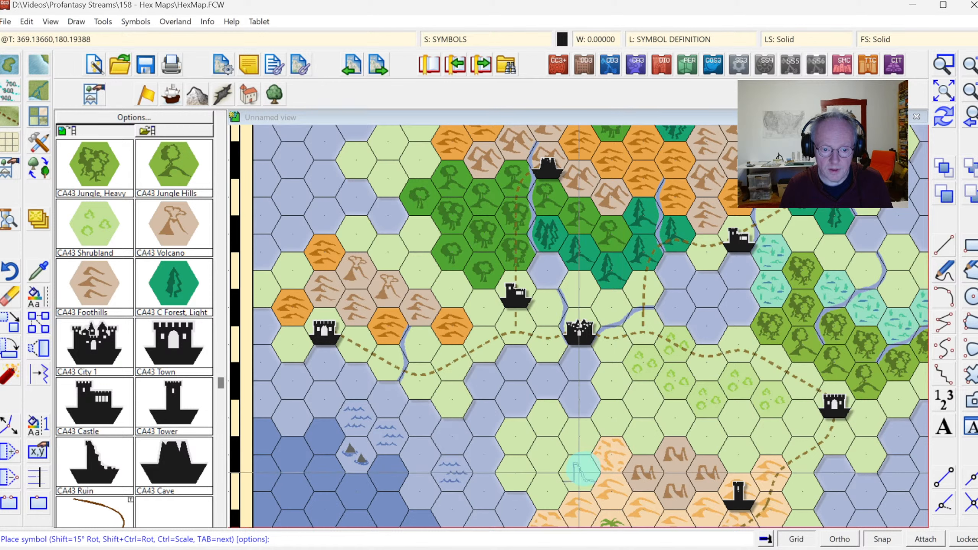
{"action": "left_click", "coordinate": [582, 471]}
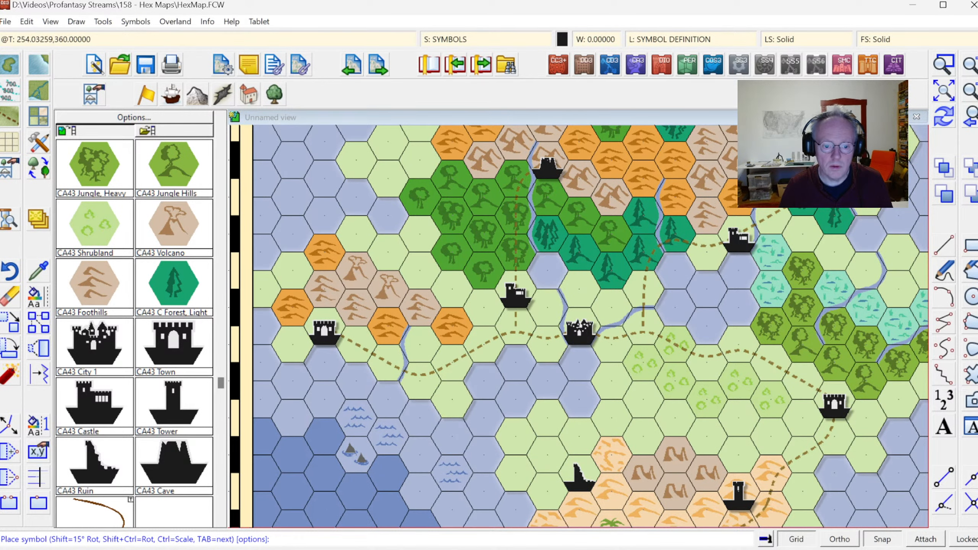
{"action": "left_click", "coordinate": [27, 21]}
Make SYMBOLS STRUCTURES the current sheet and place CA43 Ruin on the farmland hex at the western edge of the southern desert
{"action": "left_click", "coordinate": [469, 39]}
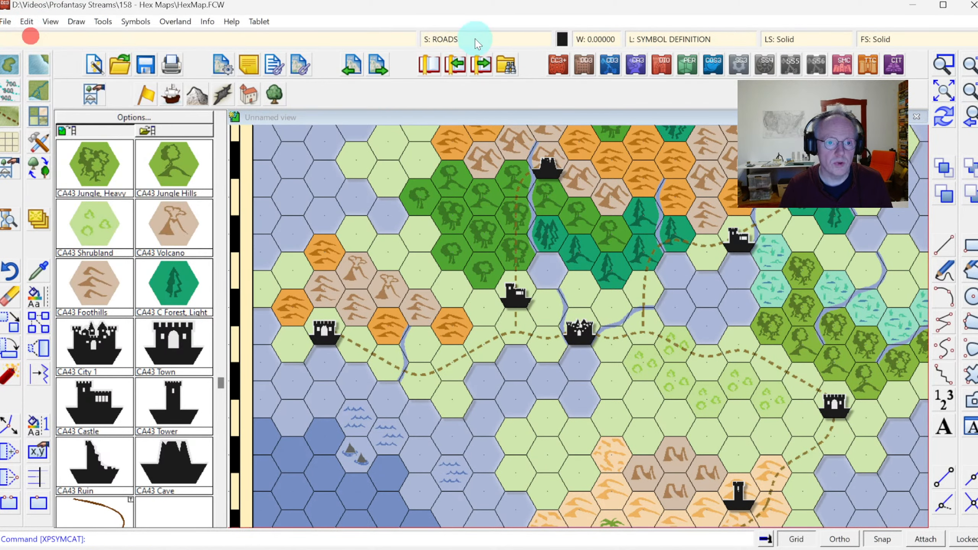
{"action": "left_click", "coordinate": [371, 288]}
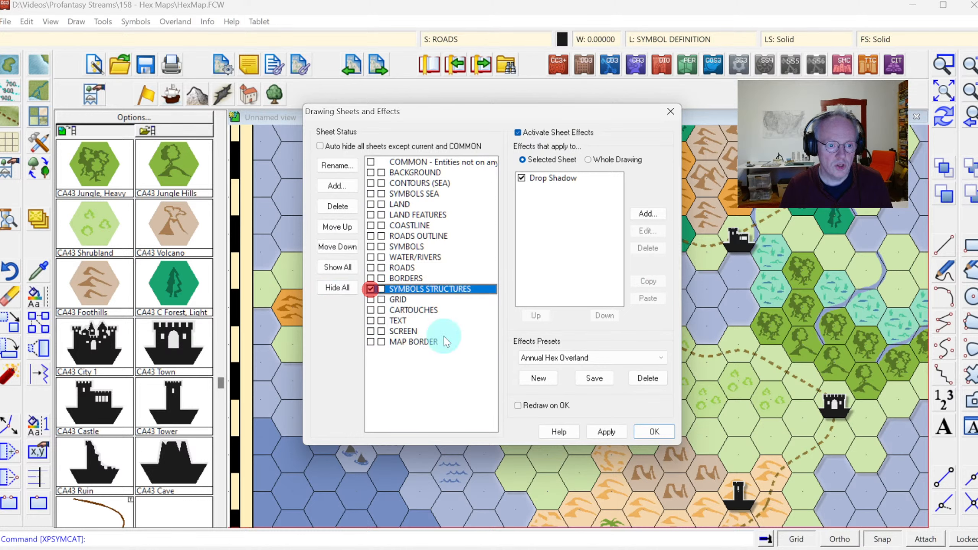
{"action": "left_click", "coordinate": [647, 432]}
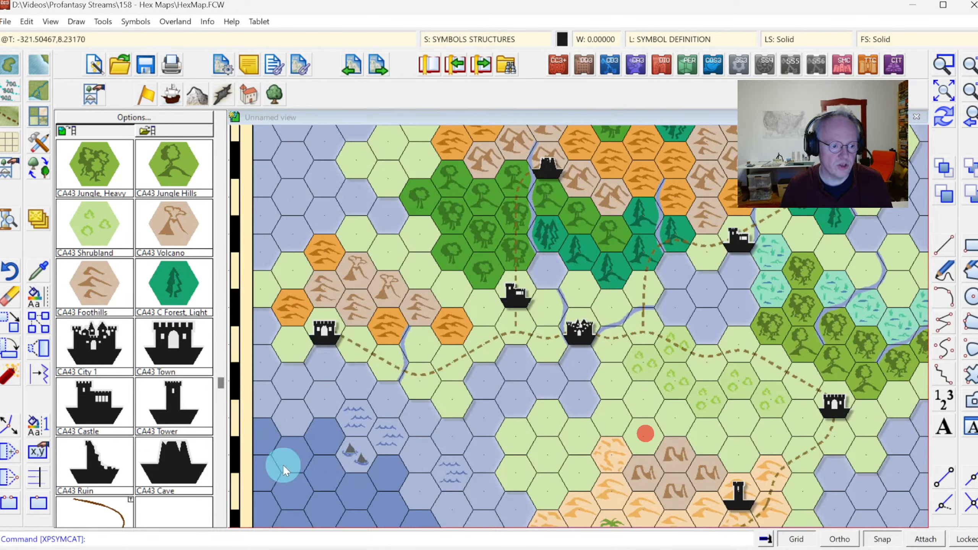
{"action": "left_click", "coordinate": [99, 475]}
{"action": "left_click", "coordinate": [577, 467]}
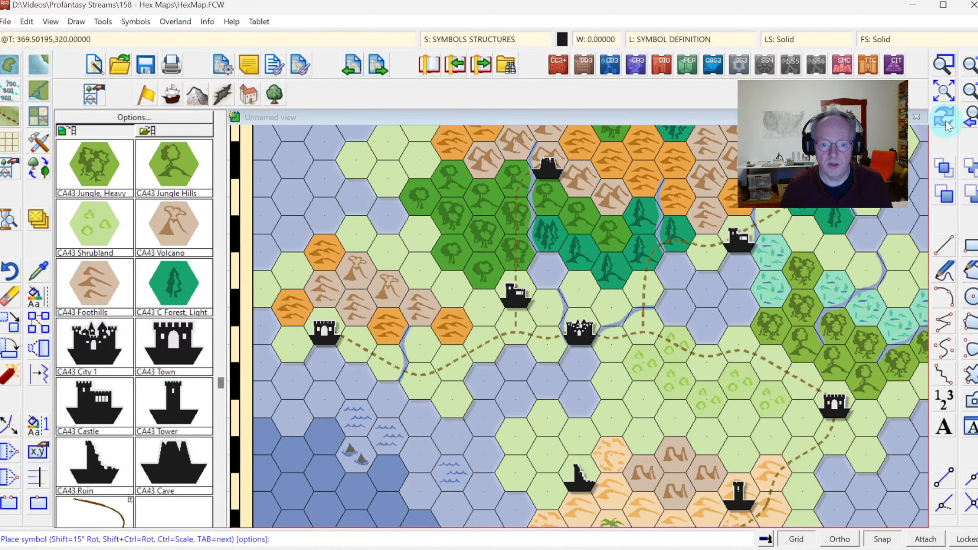
Place a second CA43 Ruin on the hills hex at the western end of the northern hill range and view the whole map
{"action": "left_click", "coordinate": [943, 93]}
{"action": "left_click", "coordinate": [943, 63]}
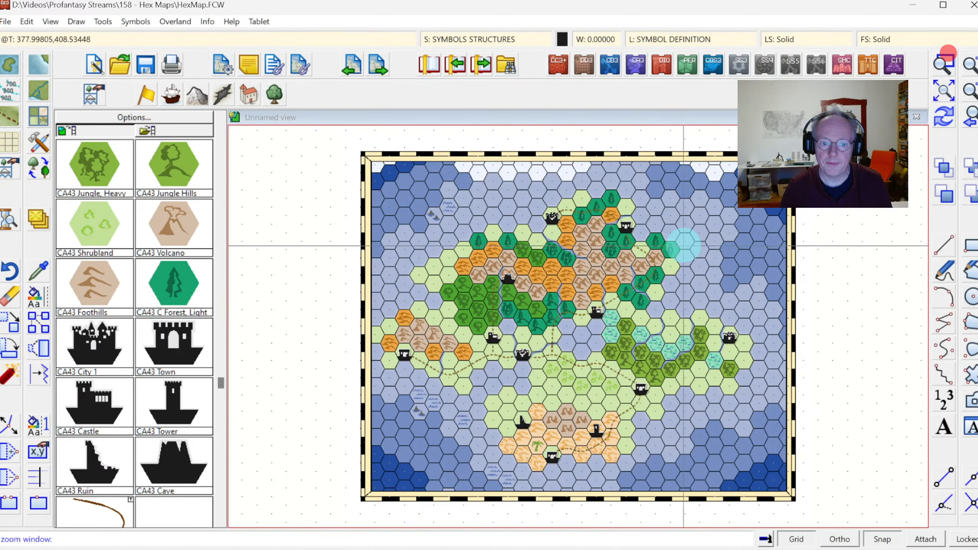
{"action": "left_click", "coordinate": [431, 229]}
{"action": "left_click", "coordinate": [491, 301]}
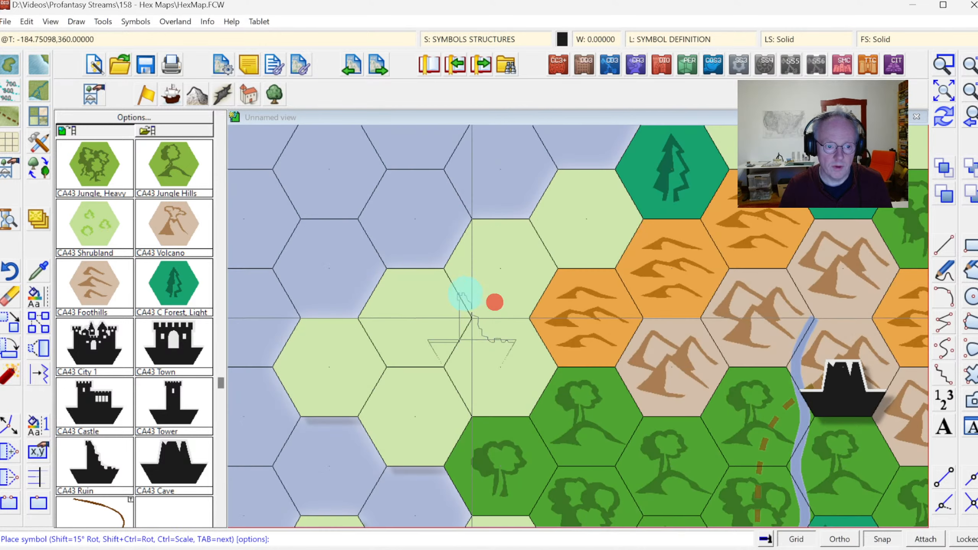
{"action": "left_click", "coordinate": [577, 327]}
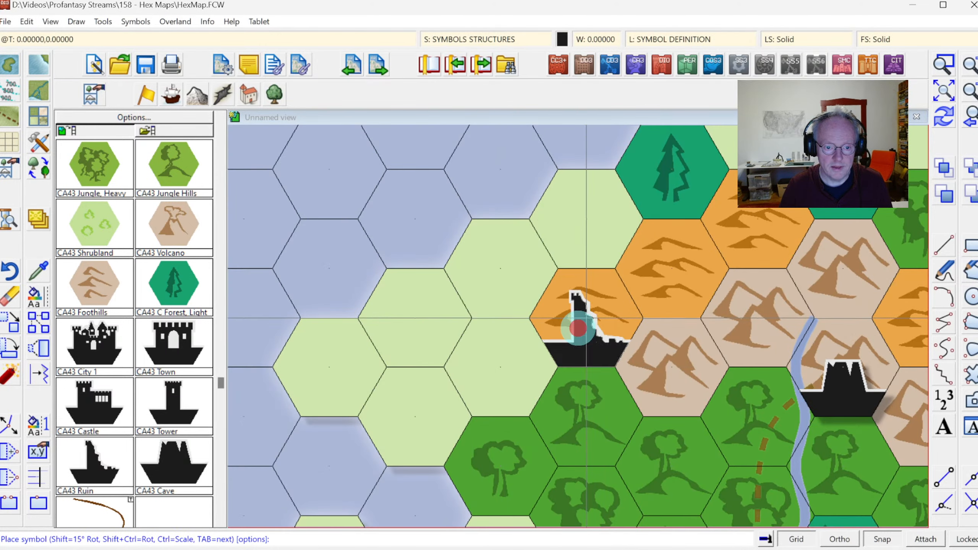
{"action": "left_click", "coordinate": [943, 120]}
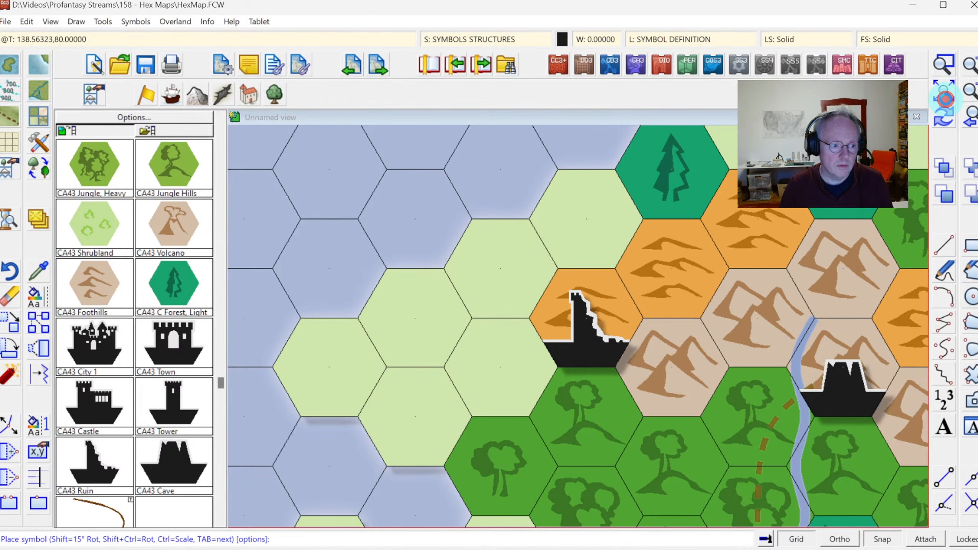
{"action": "left_click", "coordinate": [945, 99]}
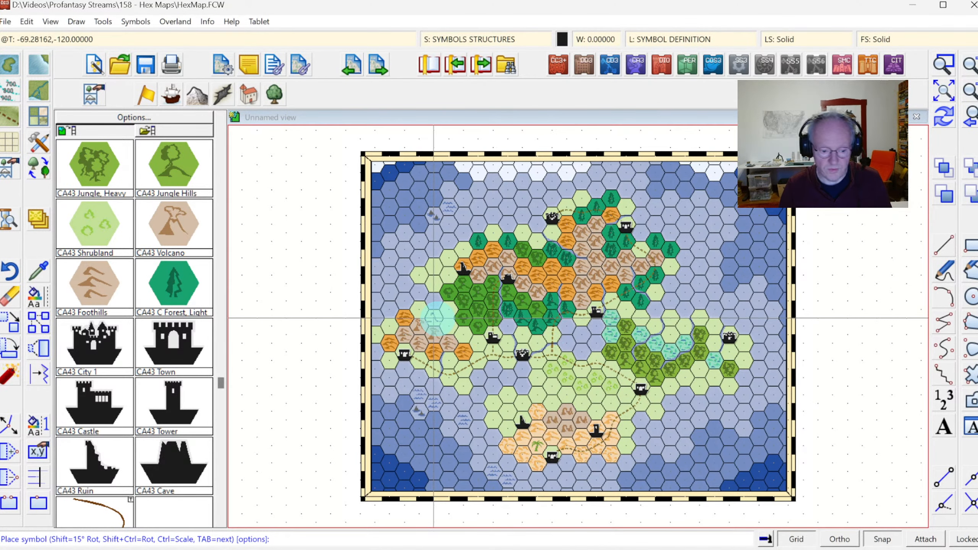
Look through the symbols defined in the map for an eraser symbol
{"action": "left_click", "coordinate": [115, 133]}
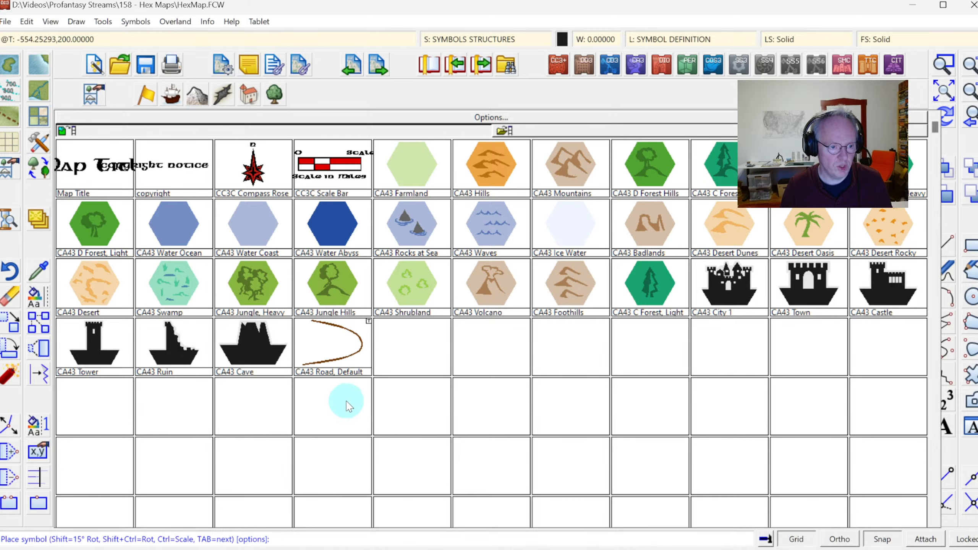
{"action": "left_click", "coordinate": [332, 423]}
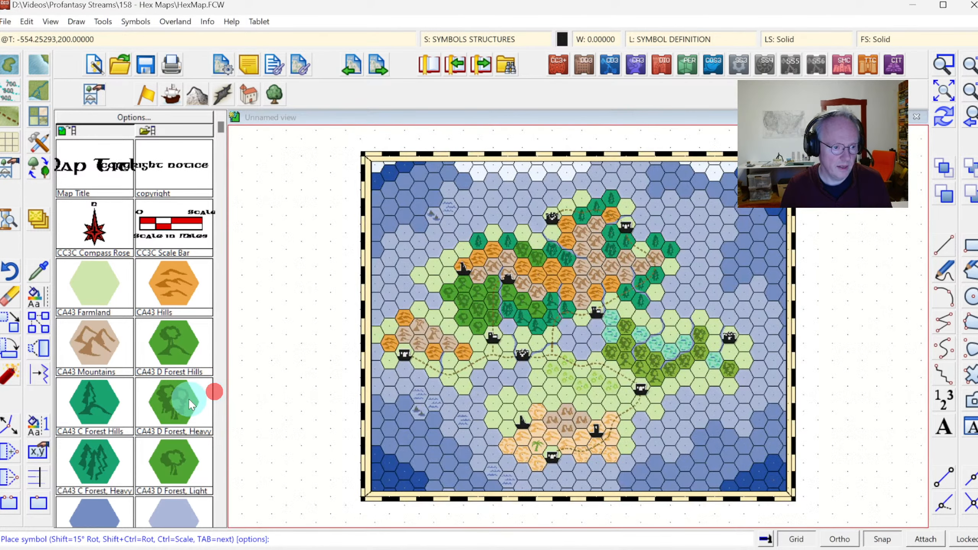
{"action": "left_click", "coordinate": [219, 416]}
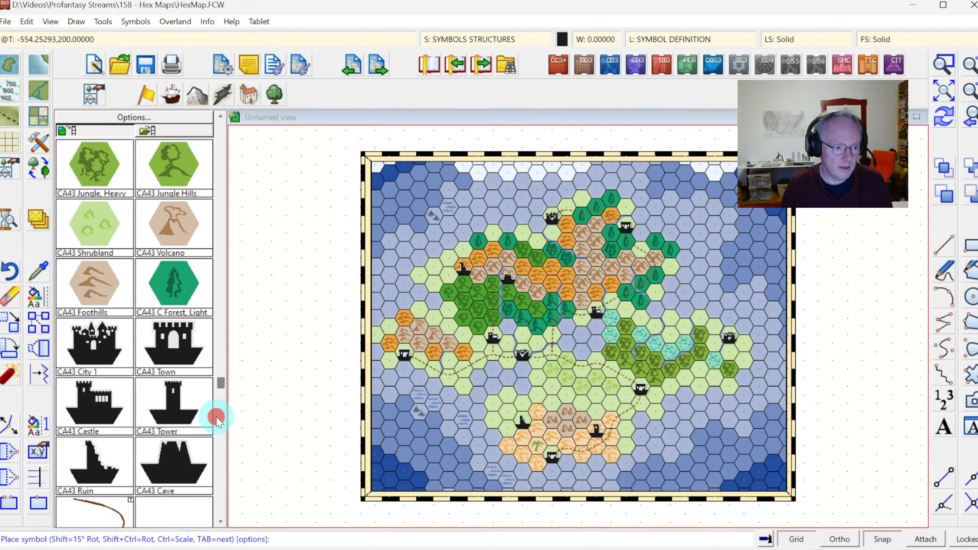
{"action": "left_click", "coordinate": [222, 239]}
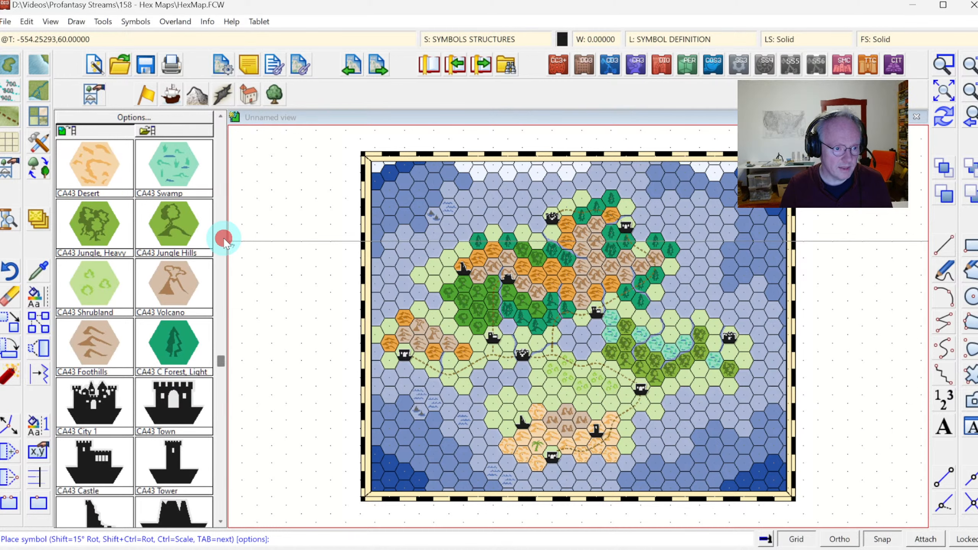
{"action": "left_click", "coordinate": [218, 369]}
{"action": "left_click", "coordinate": [220, 146]}
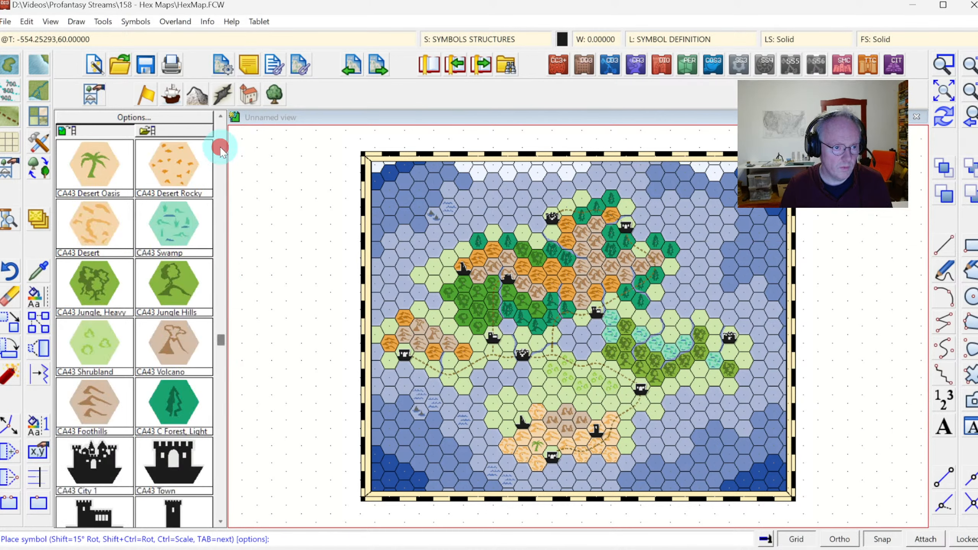
{"action": "left_click", "coordinate": [220, 146]}
{"action": "left_click", "coordinate": [220, 146]}
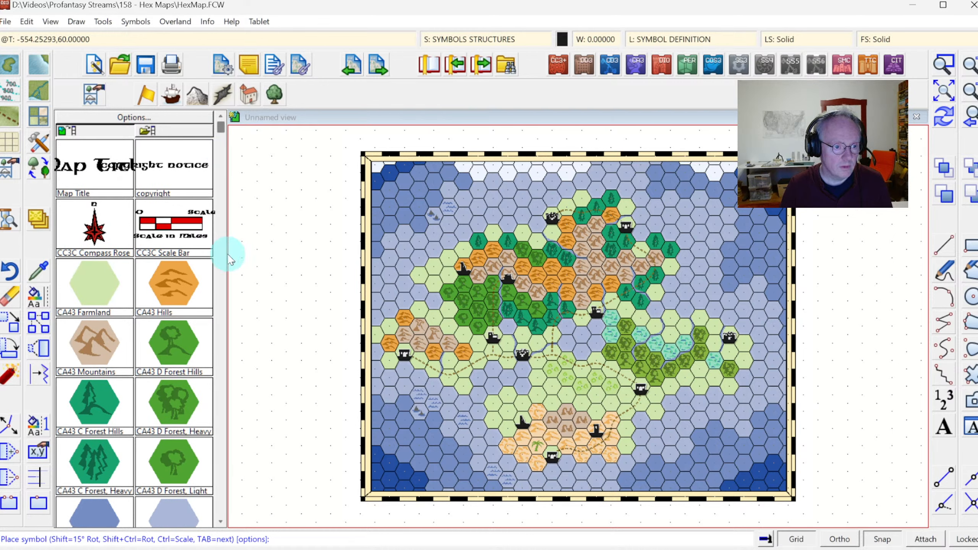
{"action": "left_click", "coordinate": [223, 271]}
{"action": "left_click", "coordinate": [224, 270]}
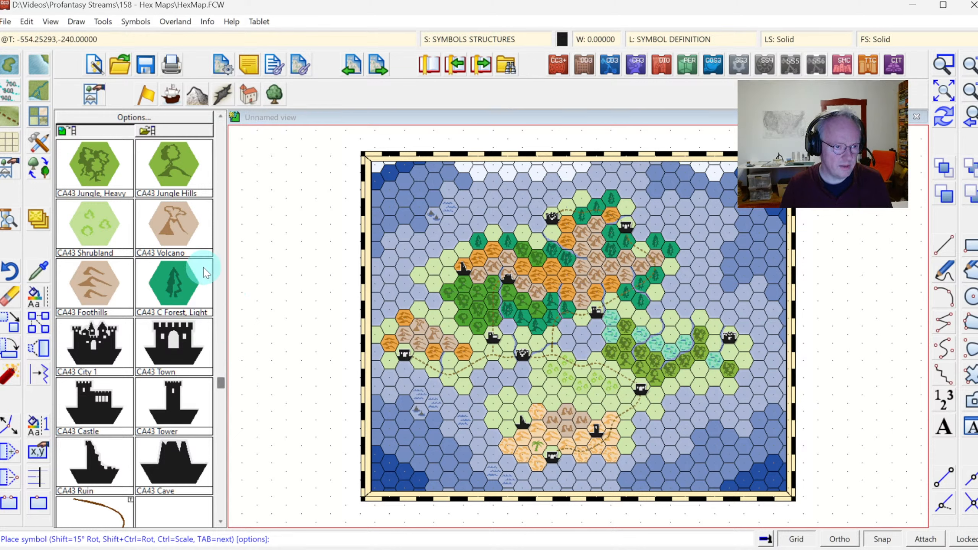
Load the structures symbol catalog and select the CA43 Eraser symbol
{"action": "scroll", "coordinate": [120, 148], "scroll_direction": "down", "scroll_amount": 5}
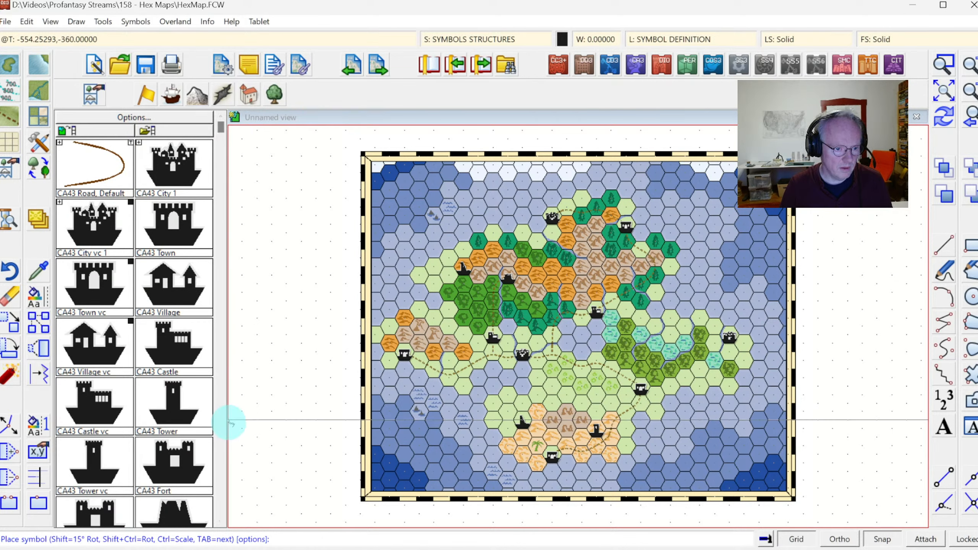
{"action": "left_click", "coordinate": [220, 426]}
{"action": "left_click", "coordinate": [83, 284]}
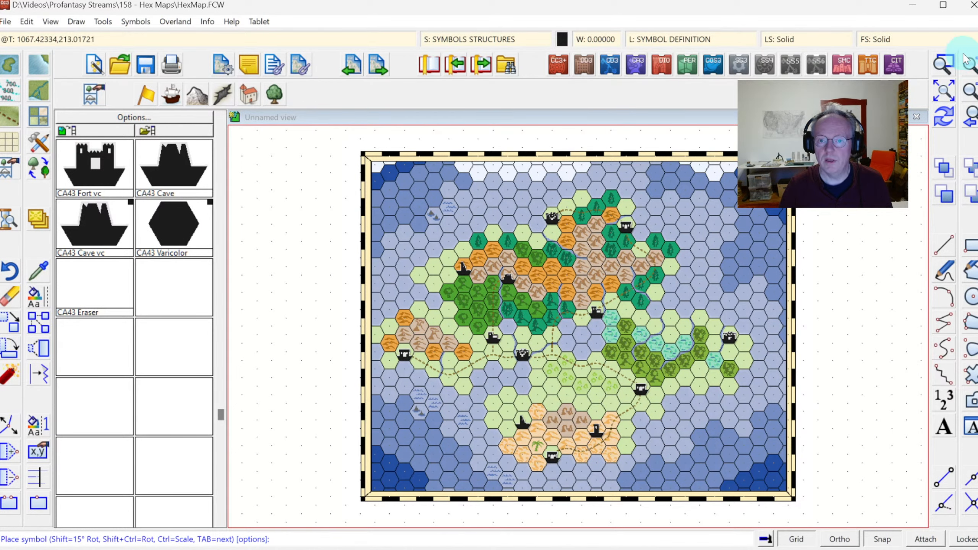
Try to erase the city on the northwestern coast and the farmland hex beside it with the CA43 Eraser symbol
{"action": "left_click", "coordinate": [944, 63]}
{"action": "left_click", "coordinate": [517, 195]}
{"action": "left_click", "coordinate": [578, 232]}
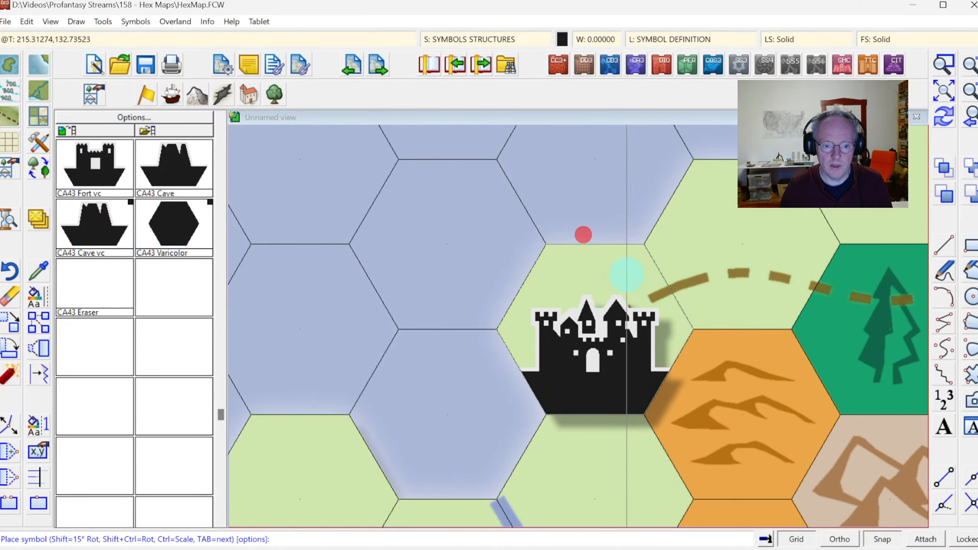
{"action": "left_click", "coordinate": [614, 352]}
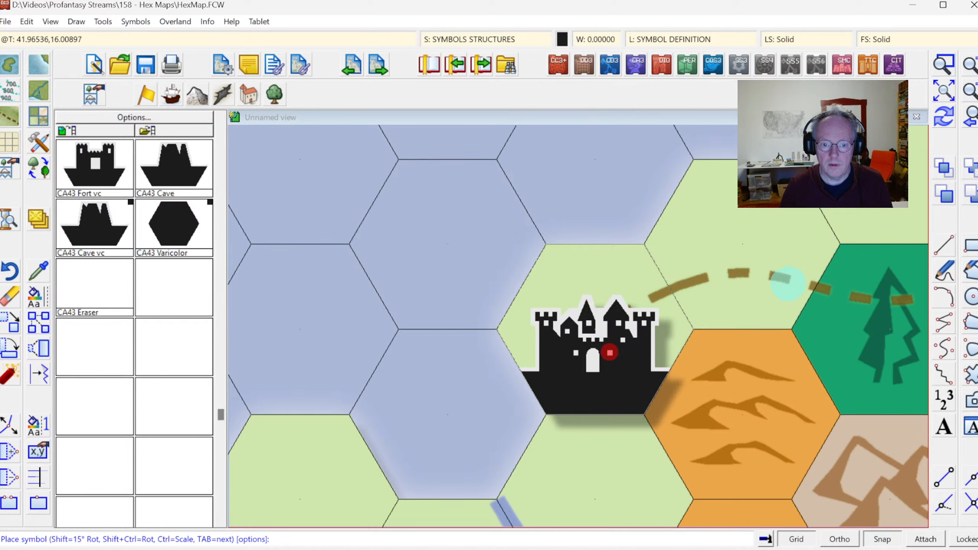
{"action": "left_click", "coordinate": [751, 255]}
Make VEGETATION the current layer
{"action": "left_click", "coordinate": [671, 40]}
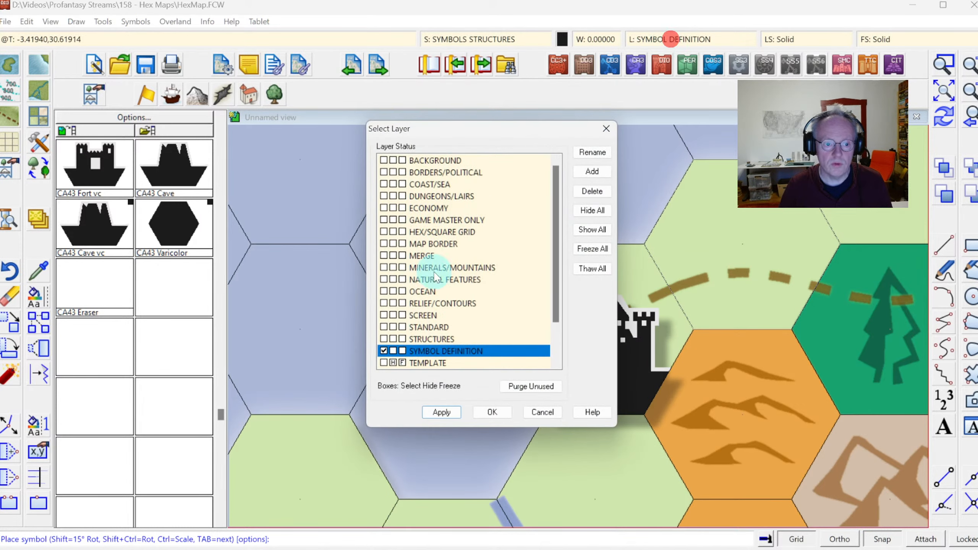
{"action": "scroll", "coordinate": [428, 339], "scroll_direction": "down", "scroll_amount": 2}
{"action": "left_click", "coordinate": [383, 351]}
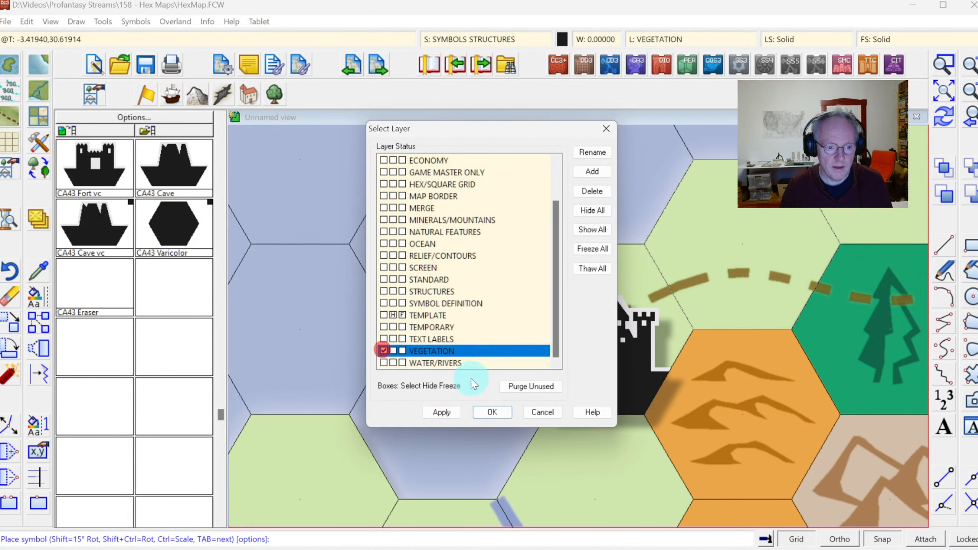
{"action": "left_click", "coordinate": [489, 410]}
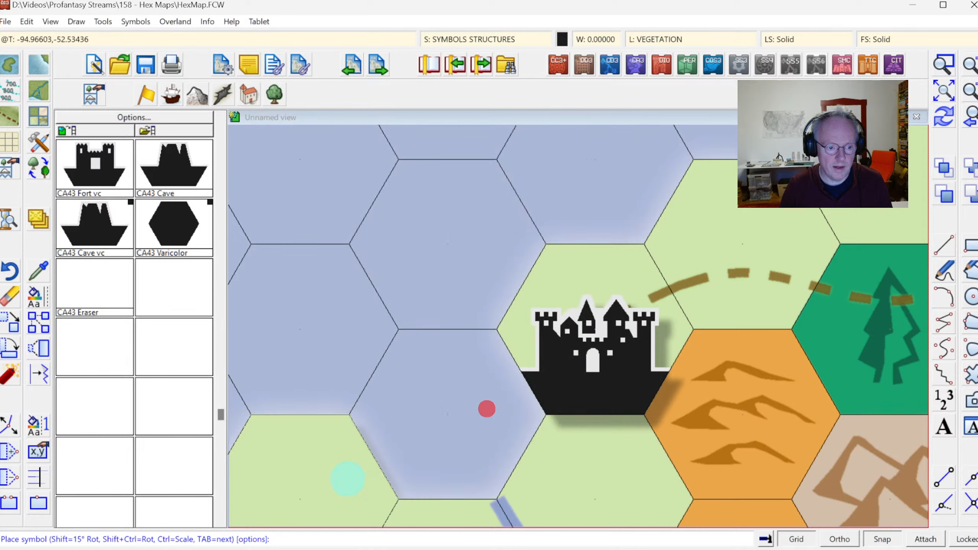
Erase two coastal farmland hexes southwest of the city with the CA43 Eraser symbol and redraw the map
{"action": "left_click", "coordinate": [332, 480]}
{"action": "left_click", "coordinate": [945, 126]}
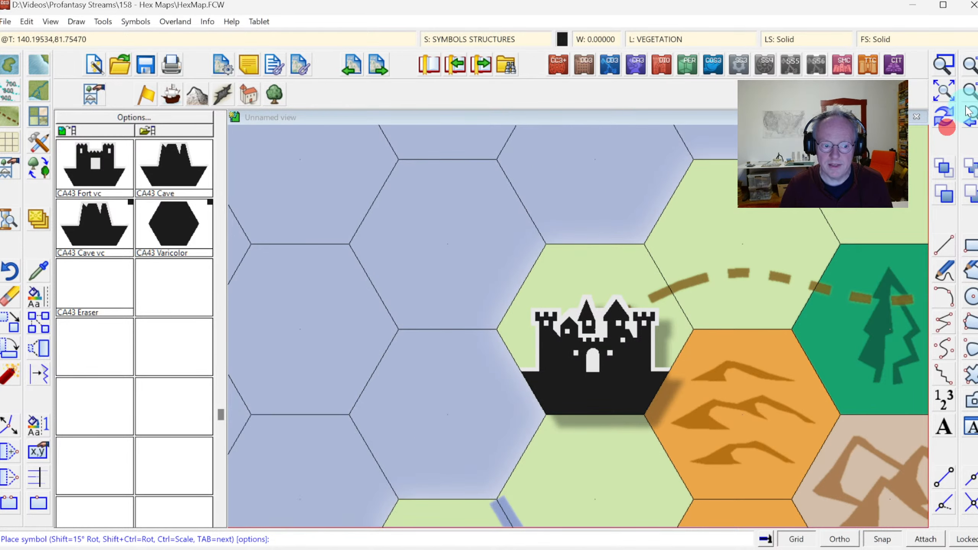
{"action": "left_click", "coordinate": [971, 94]}
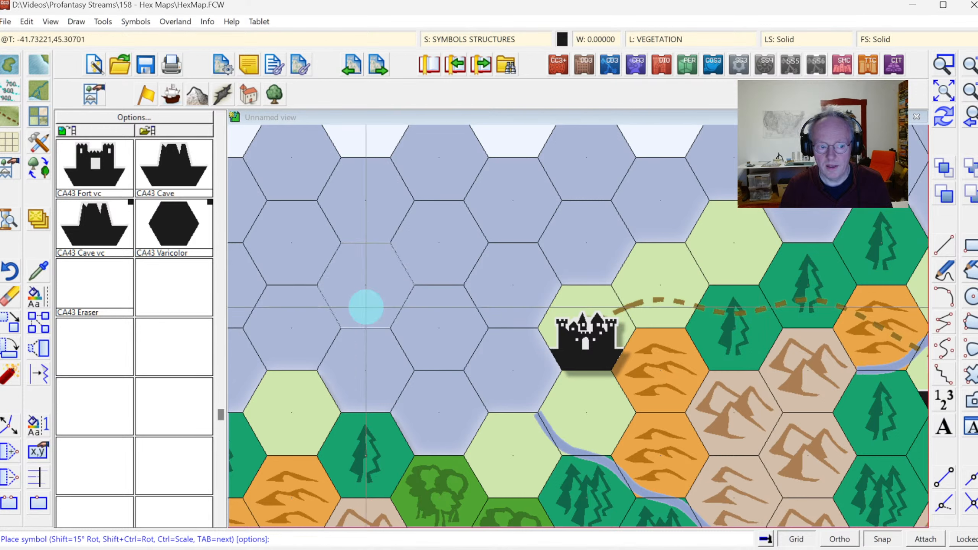
{"action": "left_click", "coordinate": [295, 397]}
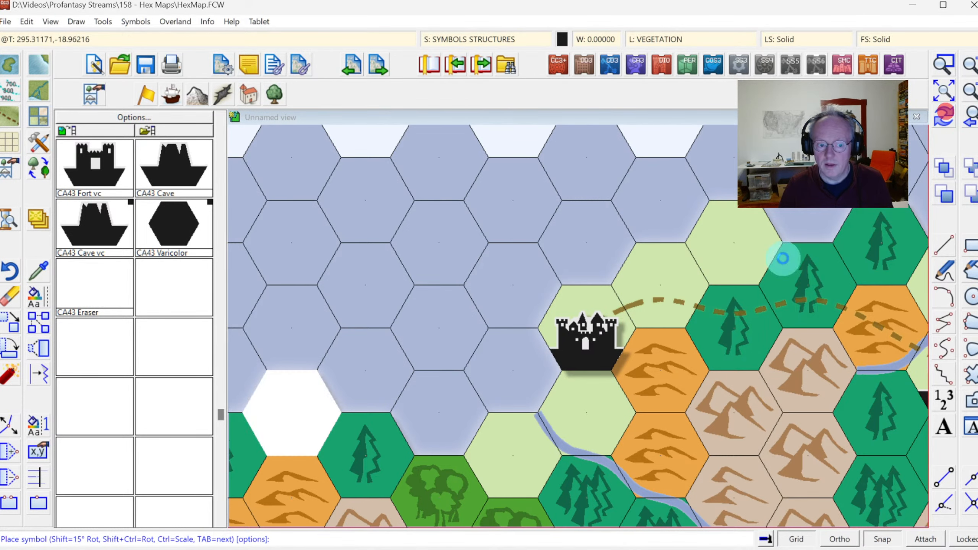
{"action": "left_click", "coordinate": [945, 116]}
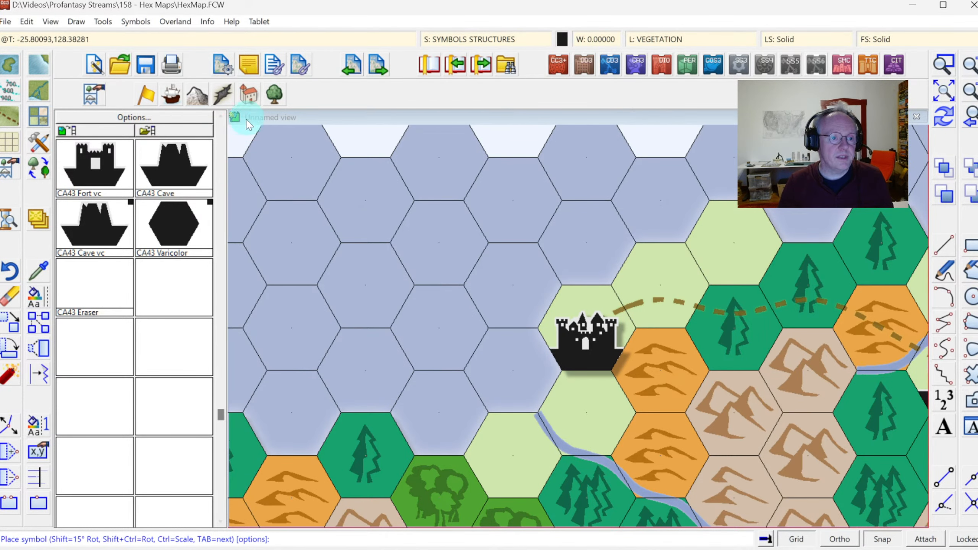
Load the vegetation symbols and place CA43 Farmland on the erased western coastal hex and a sea hex northeast of the city
{"action": "left_click", "coordinate": [272, 101]}
{"action": "left_click", "coordinate": [169, 282]}
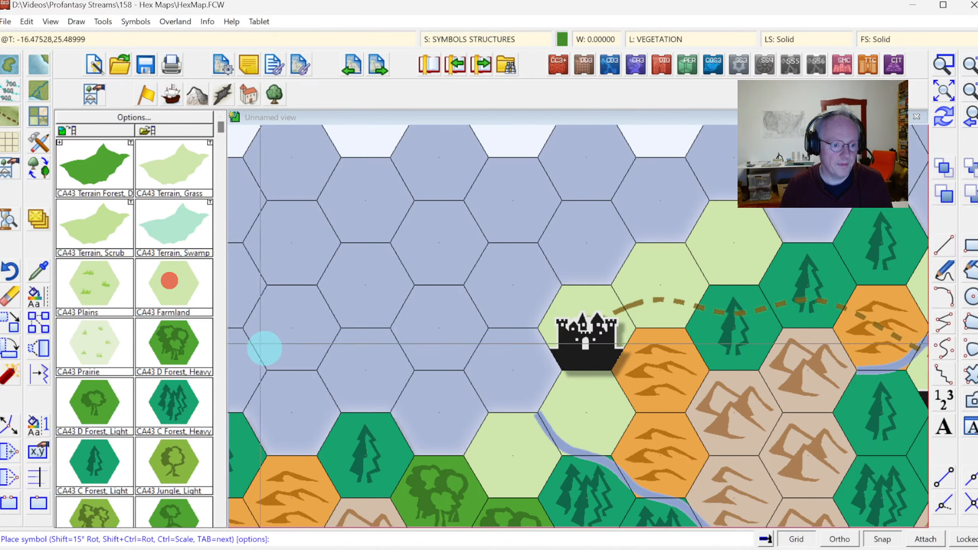
{"action": "left_click", "coordinate": [294, 414]}
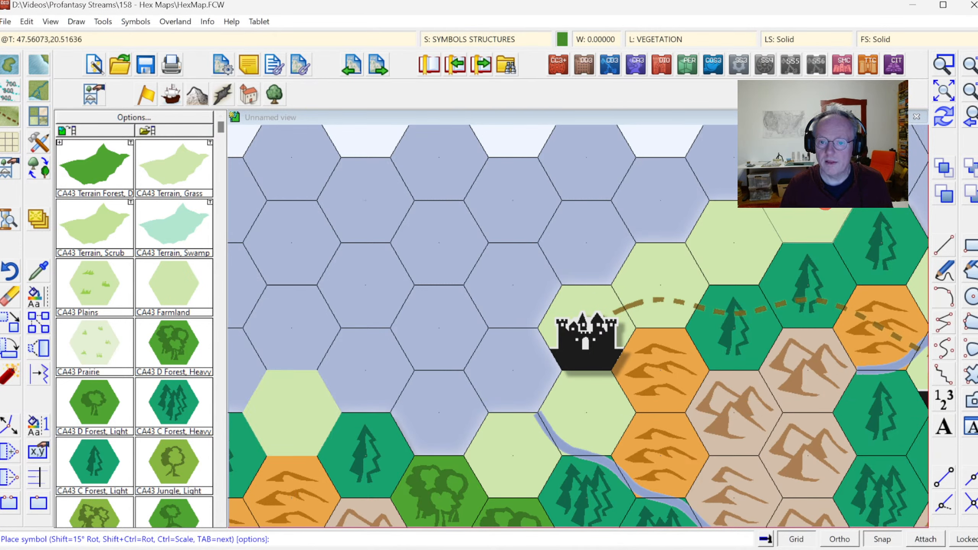
{"action": "left_click", "coordinate": [948, 120]}
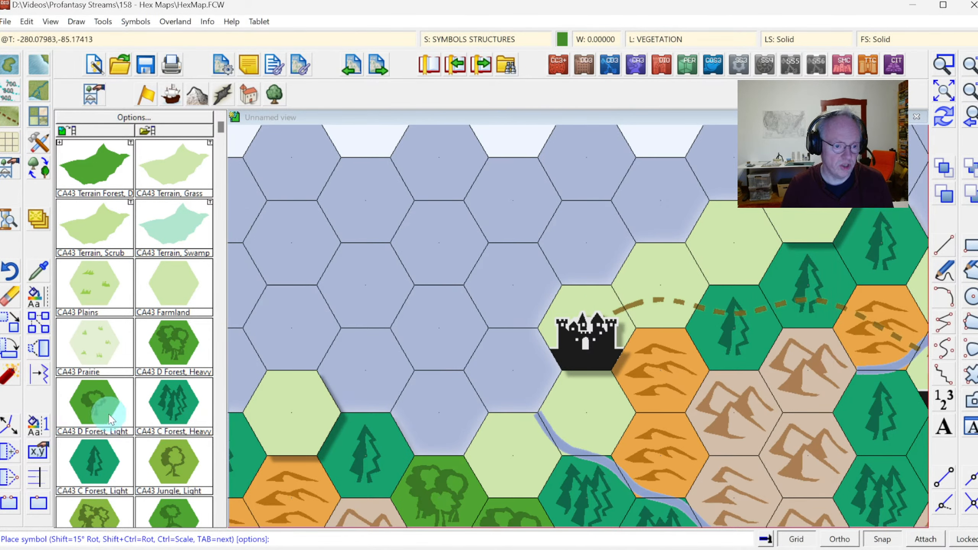
Move the two newly placed farmland hexes on the northwestern coast to the SYMBOLS sheet and redraw the map
{"action": "right_click", "coordinate": [36, 231]}
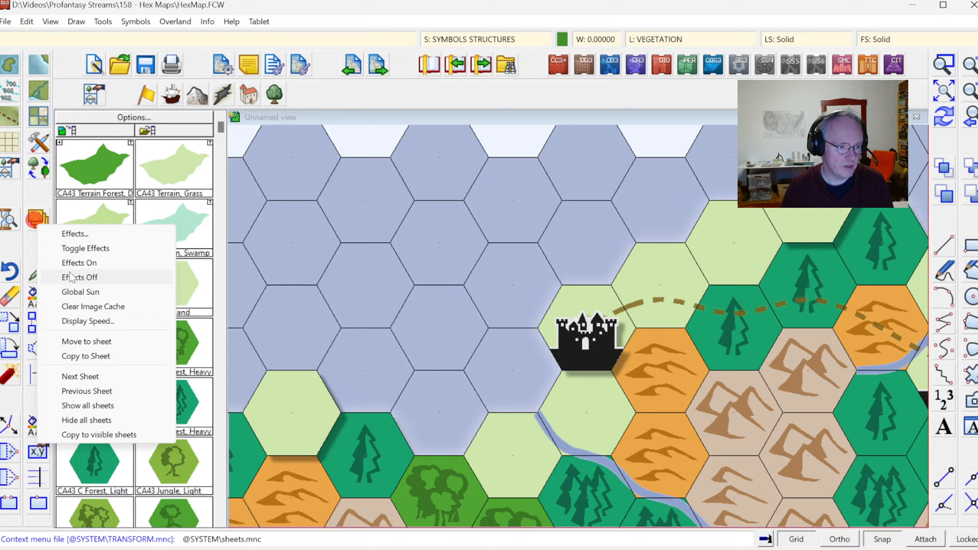
{"action": "left_click", "coordinate": [88, 341]}
{"action": "left_click", "coordinate": [326, 391]}
{"action": "left_click", "coordinate": [809, 227]}
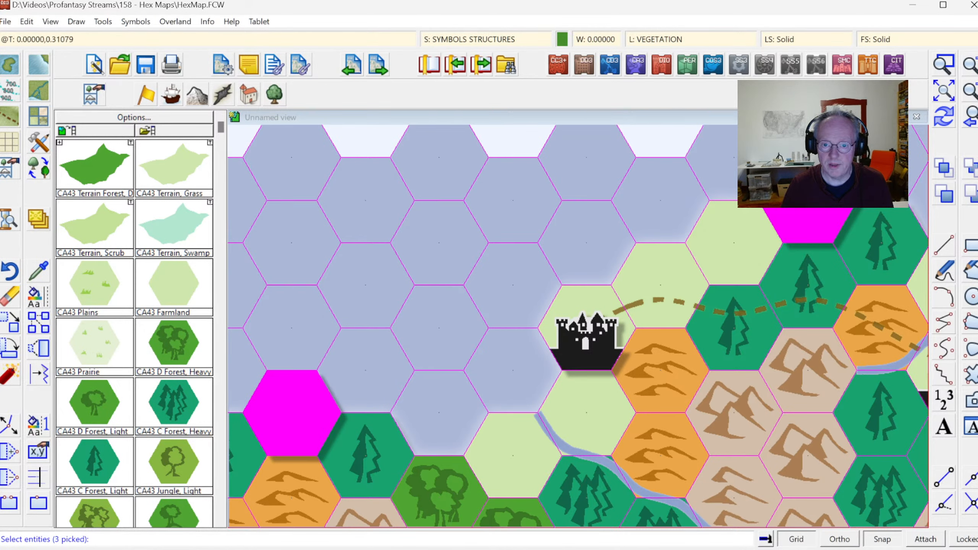
{"action": "left_click", "coordinate": [556, 204]}
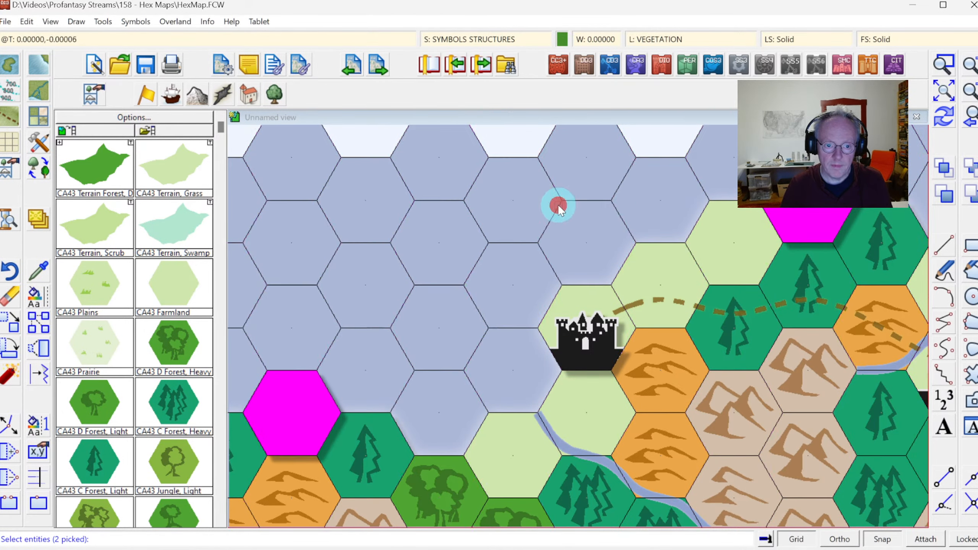
{"action": "right_click", "coordinate": [511, 212]}
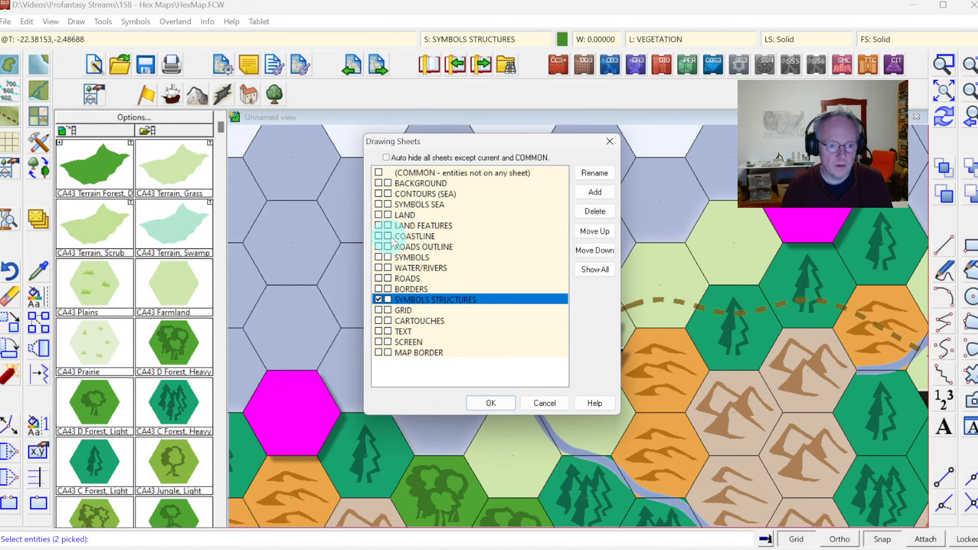
{"action": "left_click", "coordinate": [379, 258]}
{"action": "left_click", "coordinate": [497, 402]}
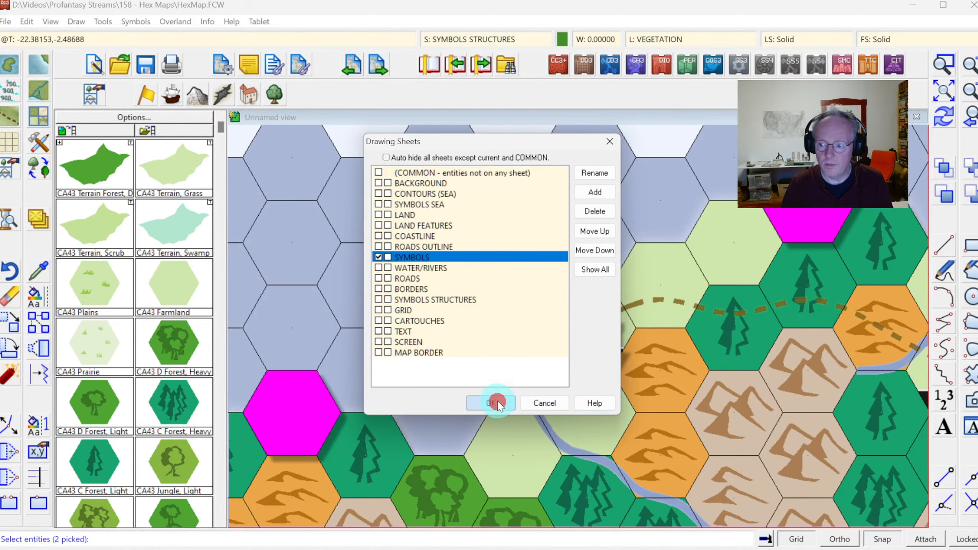
{"action": "left_click", "coordinate": [940, 114]}
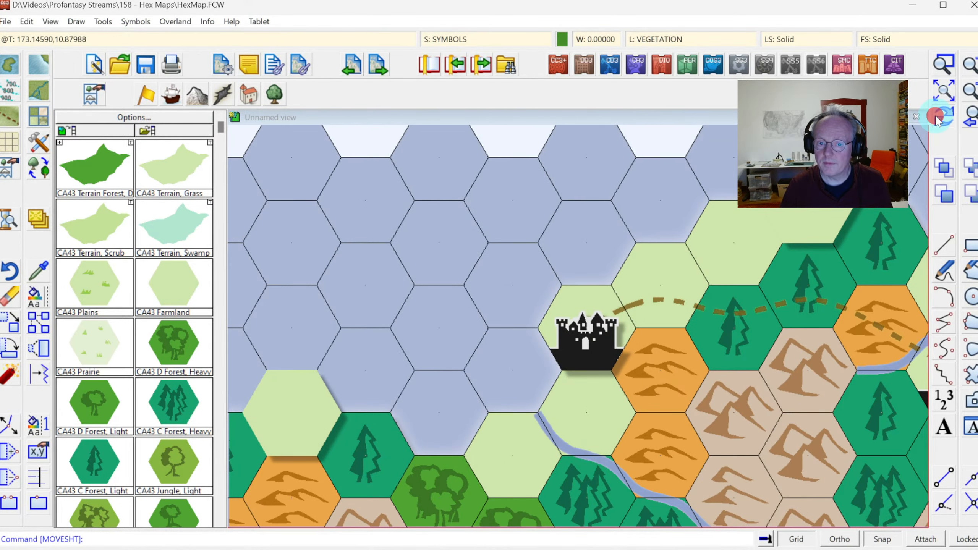
{"action": "left_click", "coordinate": [941, 92]}
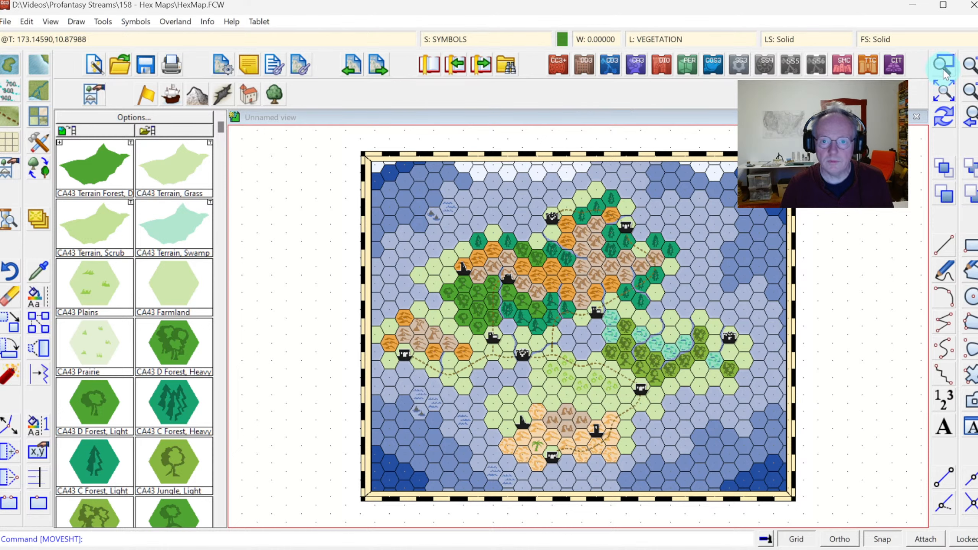
{"action": "left_click", "coordinate": [943, 66]}
{"action": "left_click", "coordinate": [421, 224]}
{"action": "left_click", "coordinate": [635, 388]}
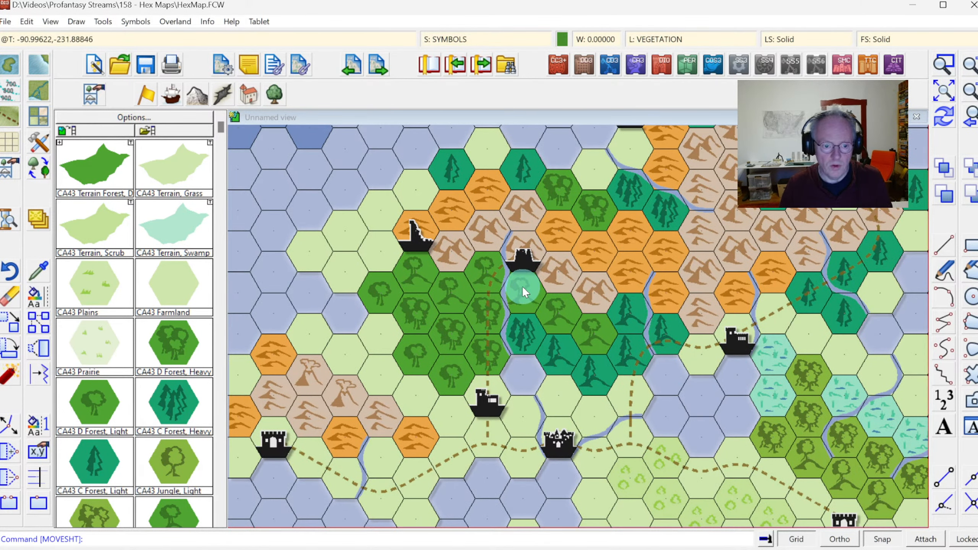
{"action": "left_click", "coordinate": [944, 94]}
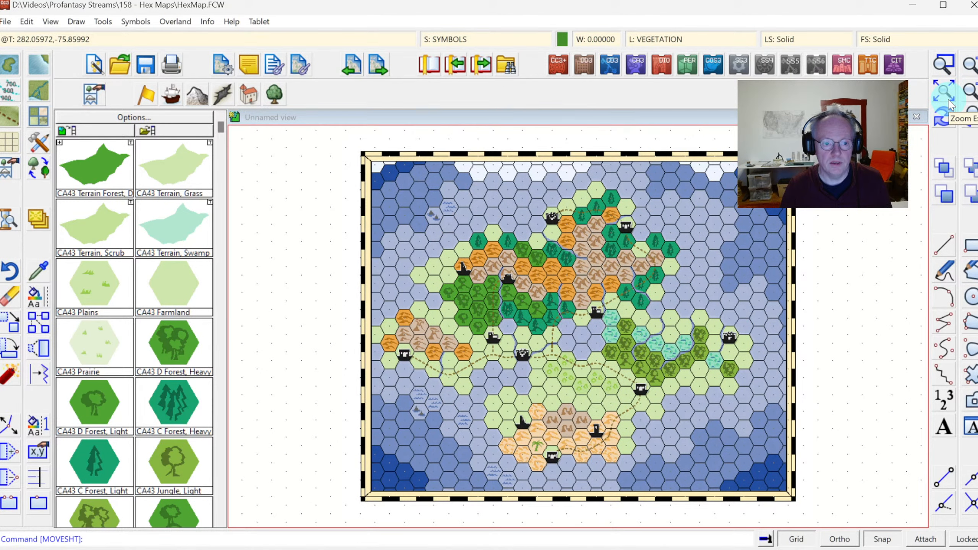
{"action": "left_click", "coordinate": [944, 64]}
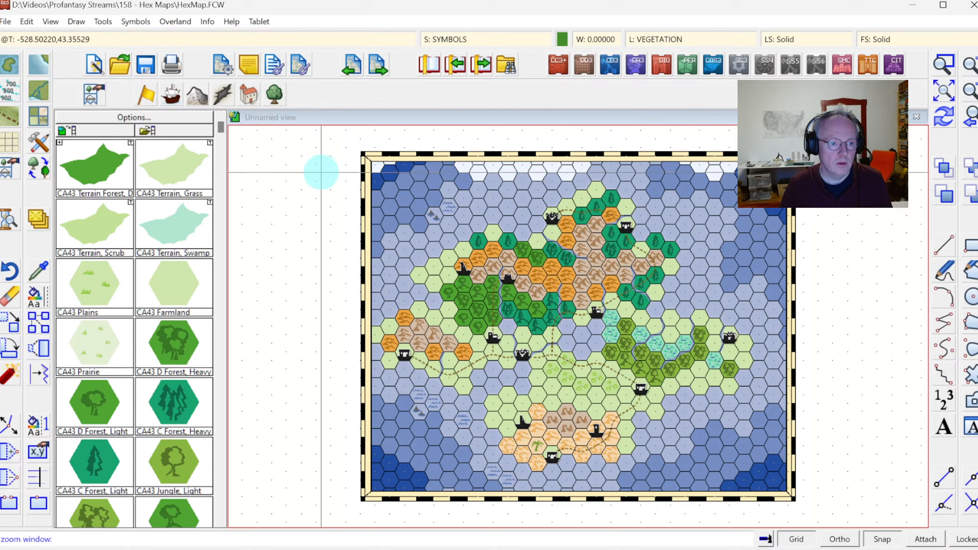
Load the structure symbols catalog and show it from its first symbols
{"action": "left_click", "coordinate": [248, 95]}
{"action": "left_click", "coordinate": [216, 139]}
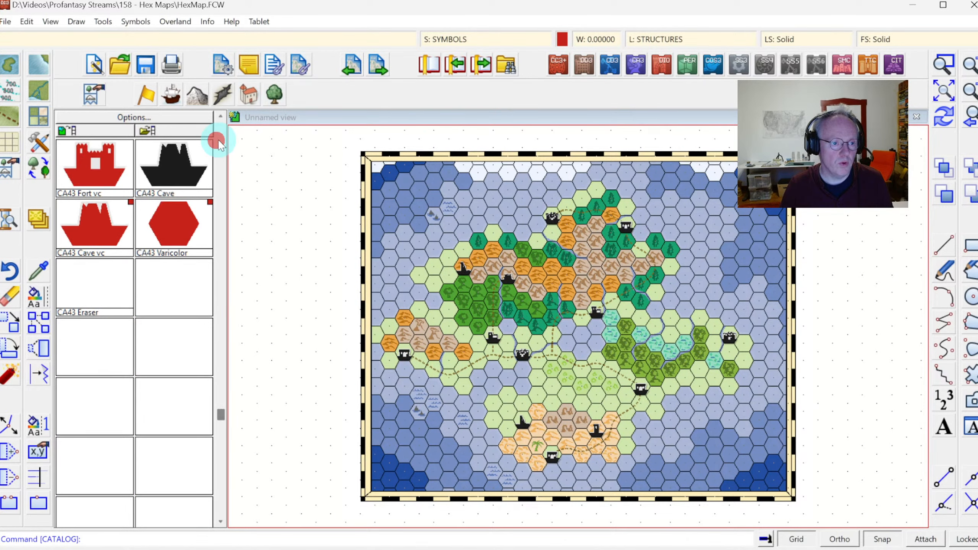
{"action": "left_click", "coordinate": [220, 130]}
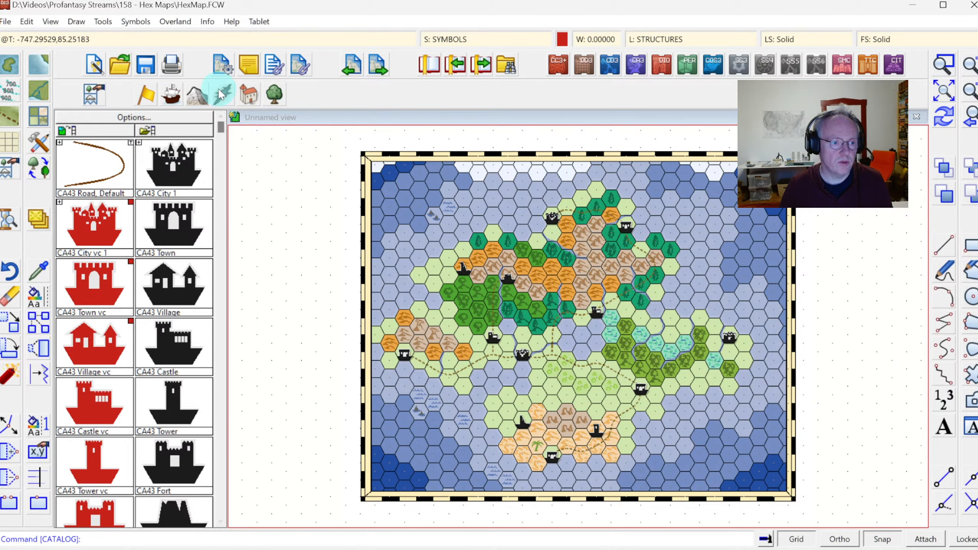
{"action": "left_click", "coordinate": [198, 94]}
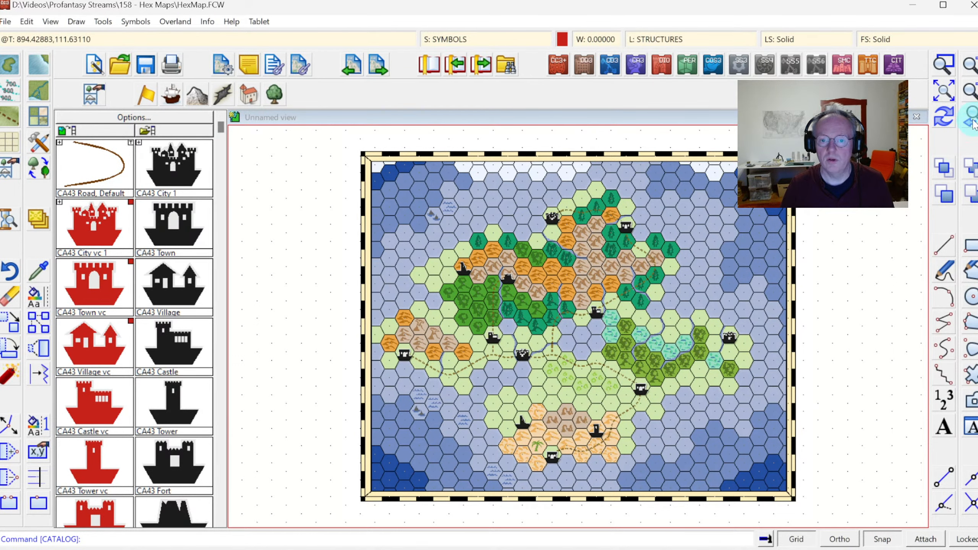
{"action": "left_click", "coordinate": [944, 64]}
{"action": "left_click", "coordinate": [472, 277]}
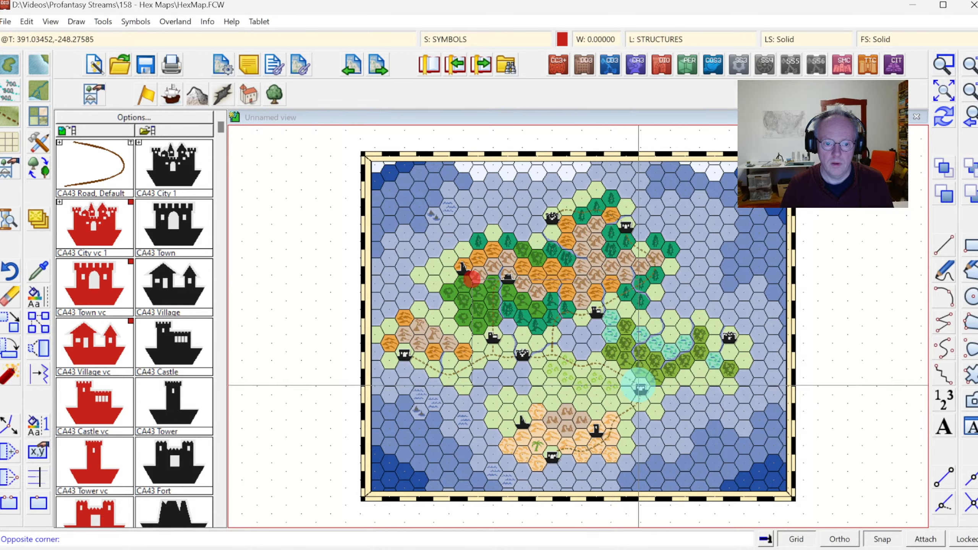
{"action": "left_click", "coordinate": [639, 385]}
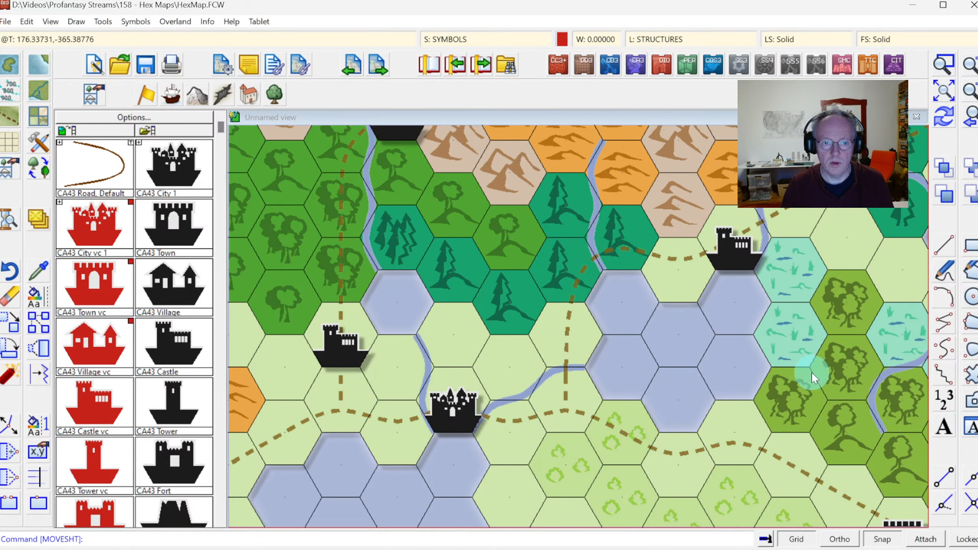
Set the current color to black, color 0
{"action": "left_click", "coordinate": [563, 39]}
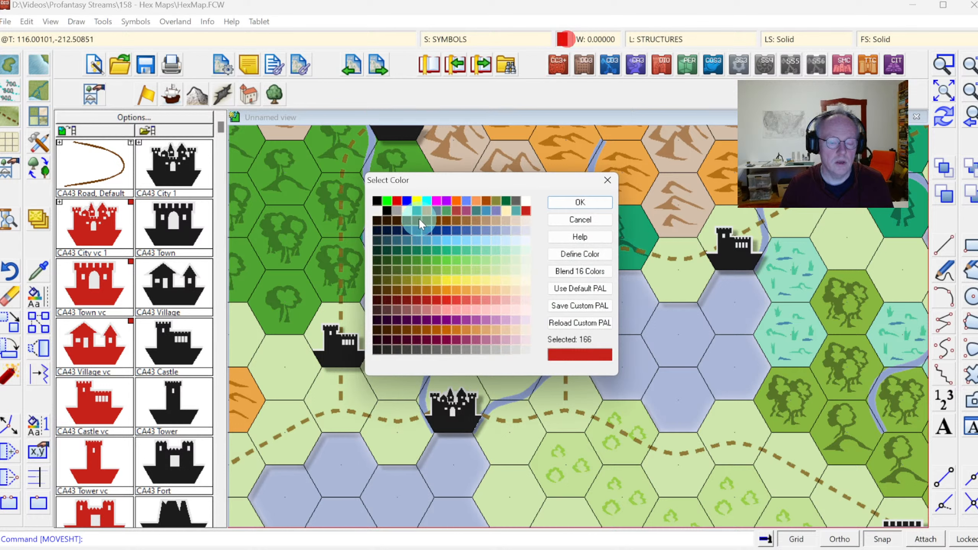
{"action": "left_click", "coordinate": [377, 201]}
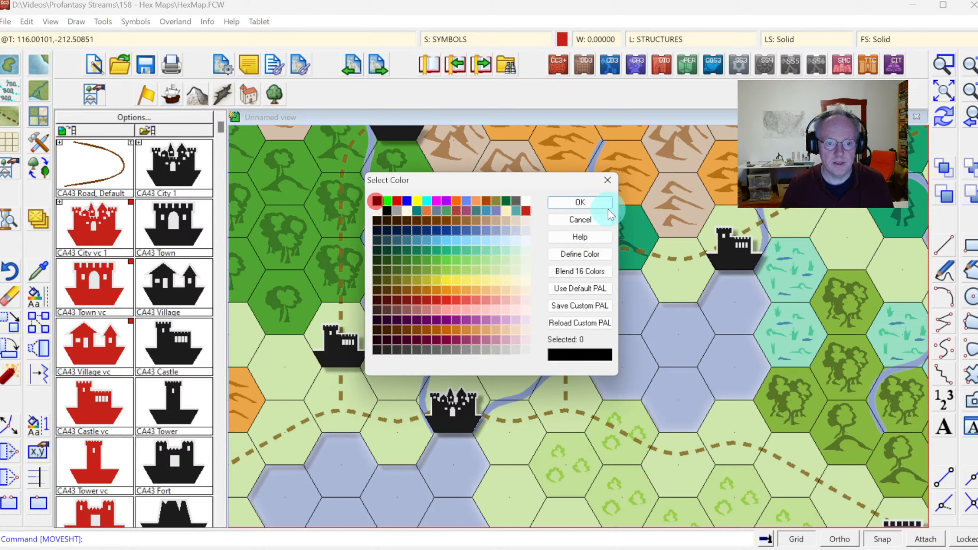
{"action": "left_click", "coordinate": [576, 202]}
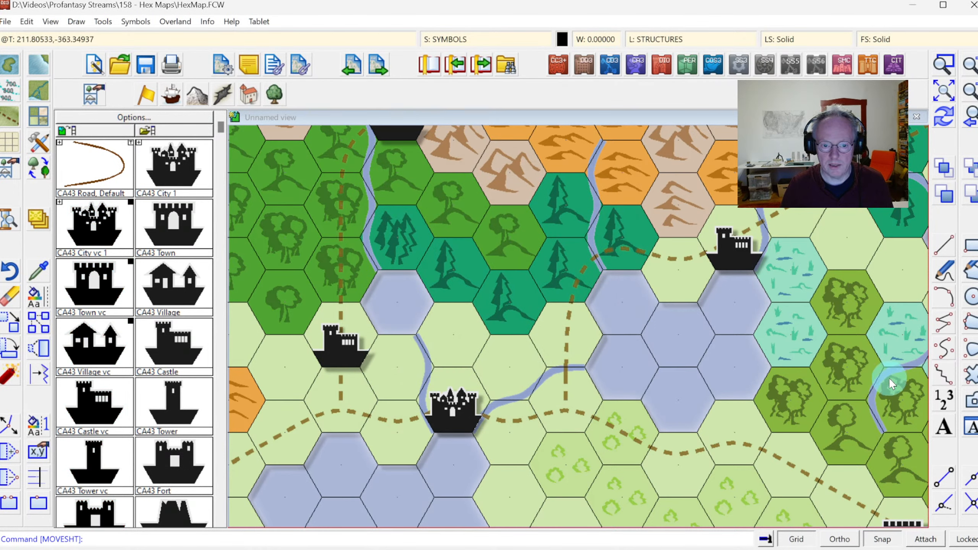
Set the current color to dark blue 66 and place the text label "Upper Lake" on the central lake, then redraw
{"action": "left_click", "coordinate": [563, 39]}
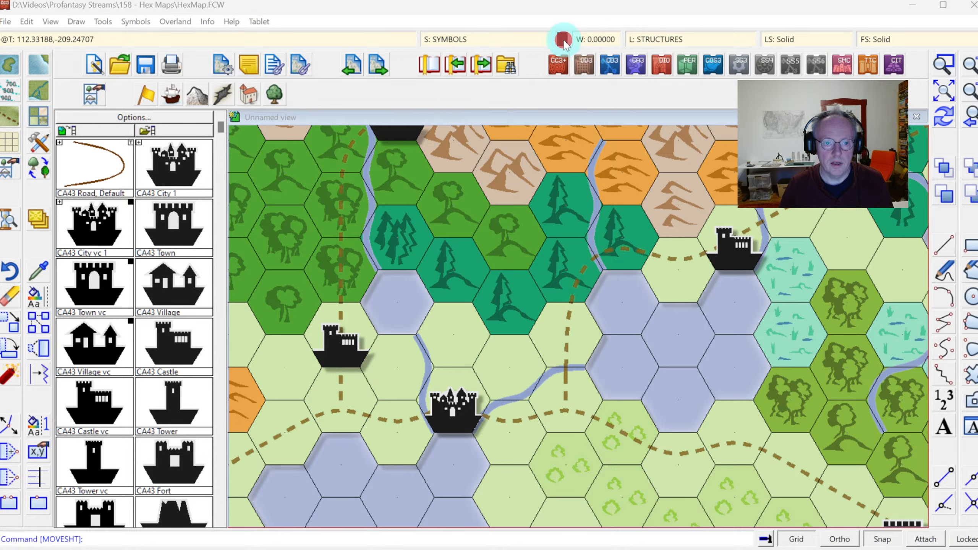
{"action": "left_click", "coordinate": [393, 237]}
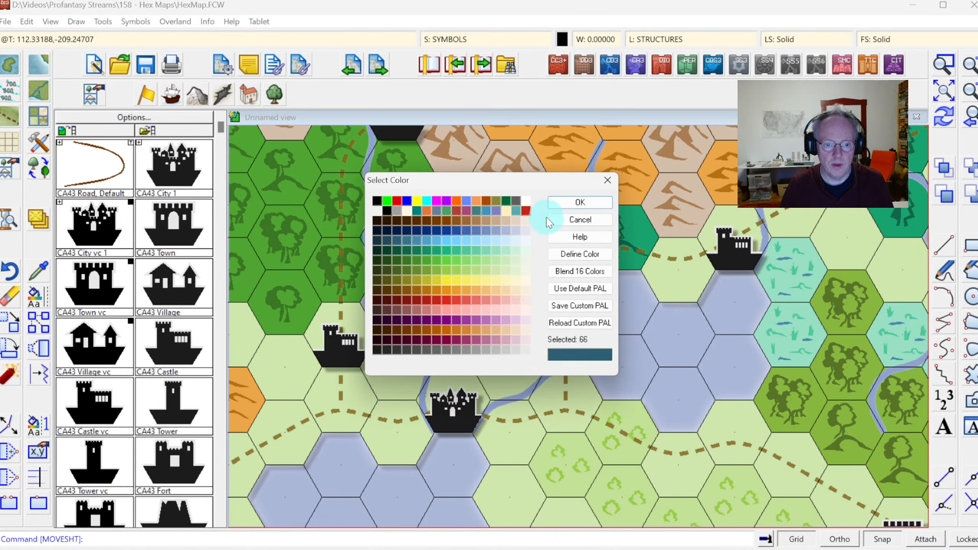
{"action": "left_click", "coordinate": [562, 205]}
{"action": "left_click", "coordinate": [942, 426]}
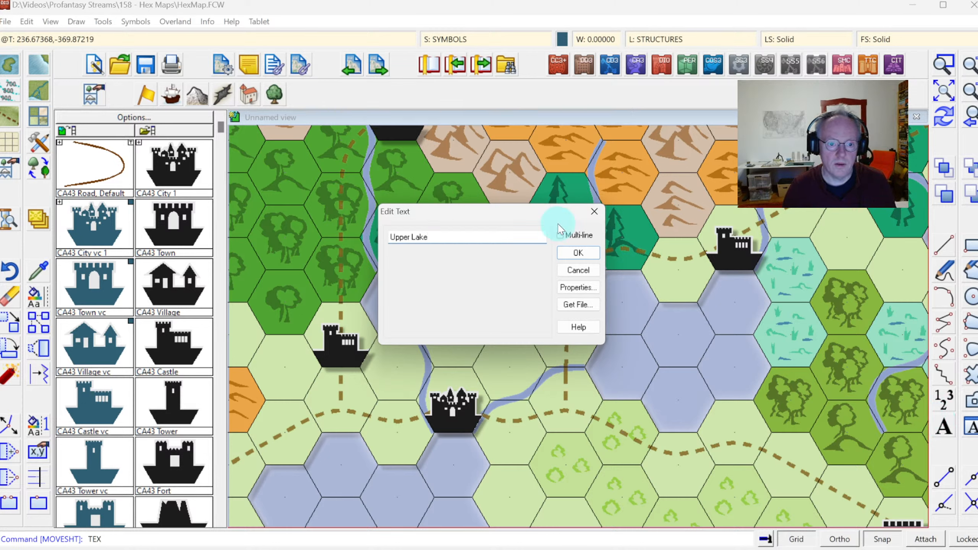
{"action": "left_click", "coordinate": [576, 255]}
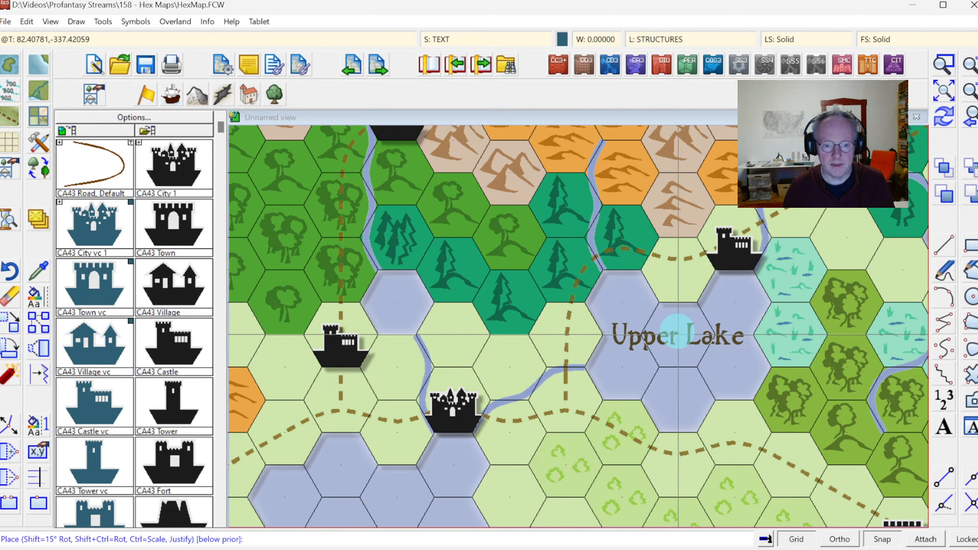
{"action": "left_click", "coordinate": [677, 334]}
{"action": "left_click", "coordinate": [945, 117]}
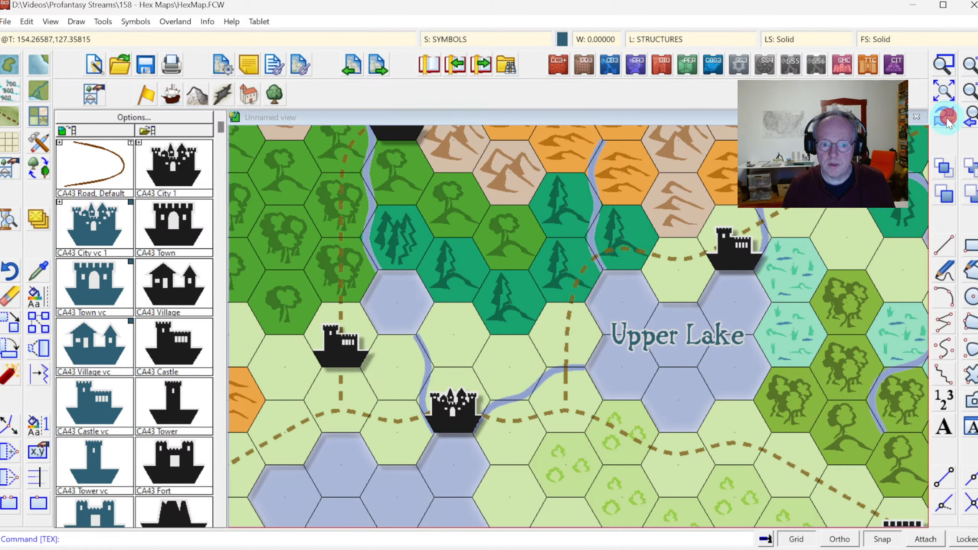
Place the text label "King's Bay" over the bay southwest of the coastal city and redraw the map
{"action": "left_click", "coordinate": [943, 93]}
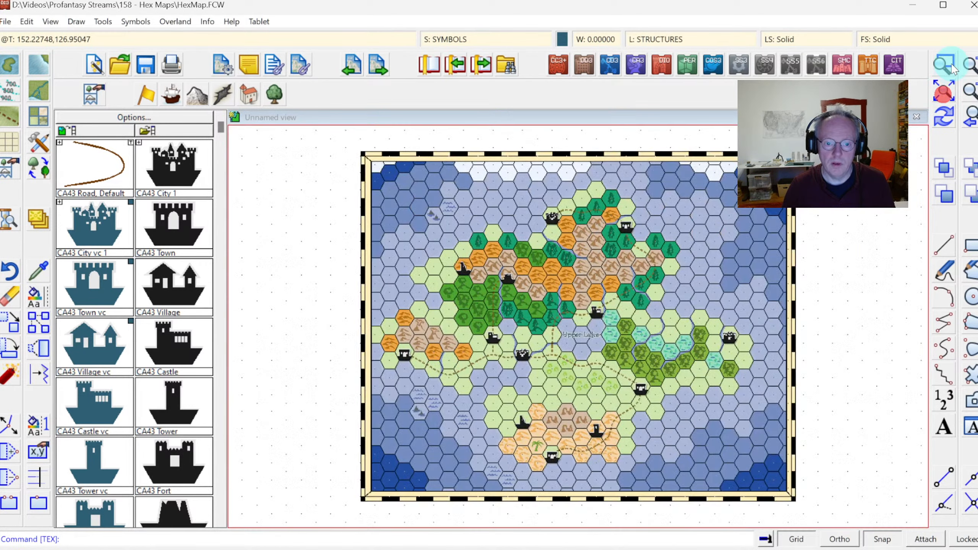
{"action": "left_click", "coordinate": [943, 64]}
{"action": "left_click", "coordinate": [390, 312]}
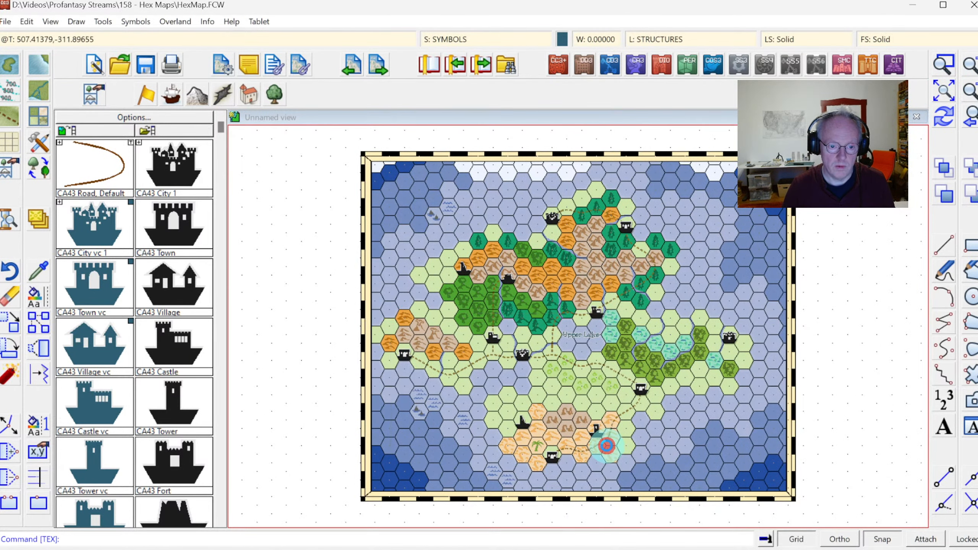
{"action": "left_click", "coordinate": [603, 446]}
{"action": "left_click", "coordinate": [943, 423]}
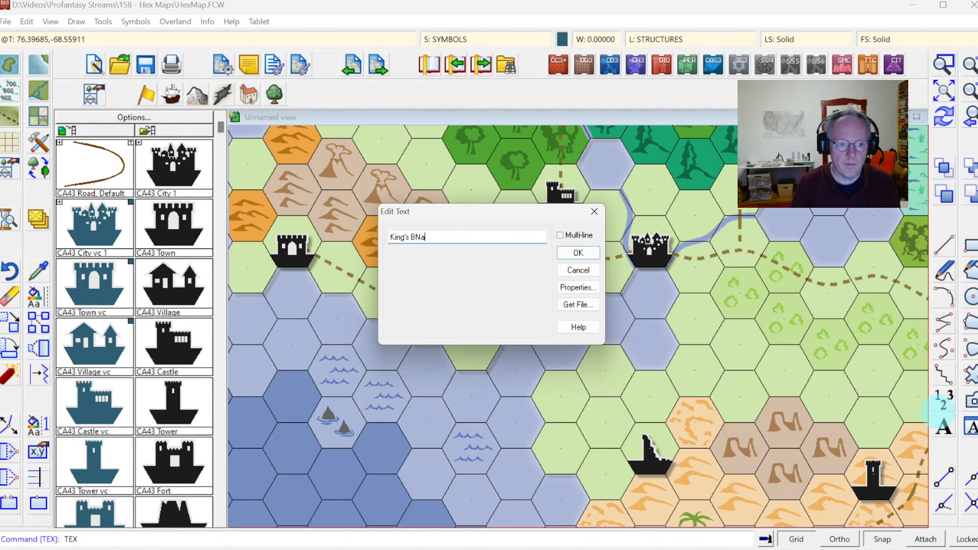
{"action": "left_click", "coordinate": [569, 256]}
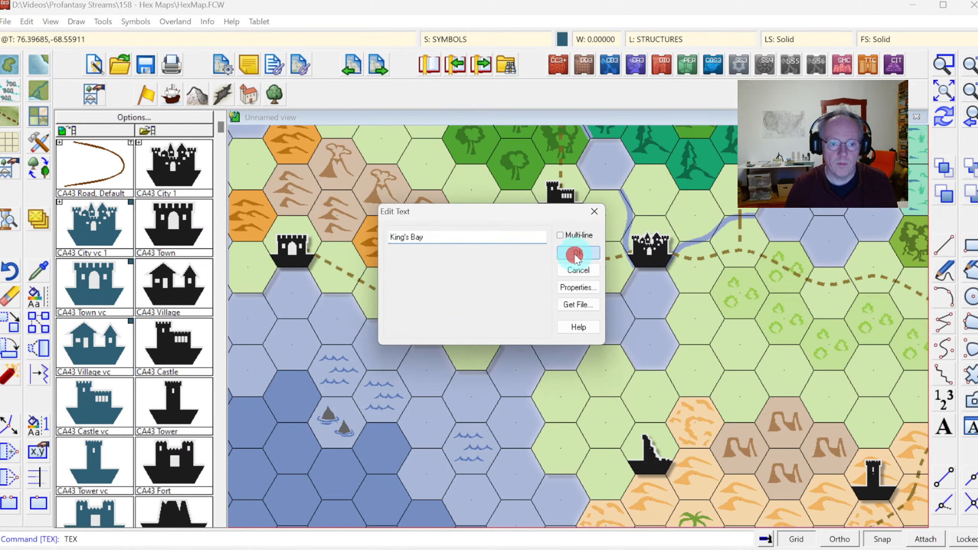
{"action": "left_click", "coordinate": [574, 323]}
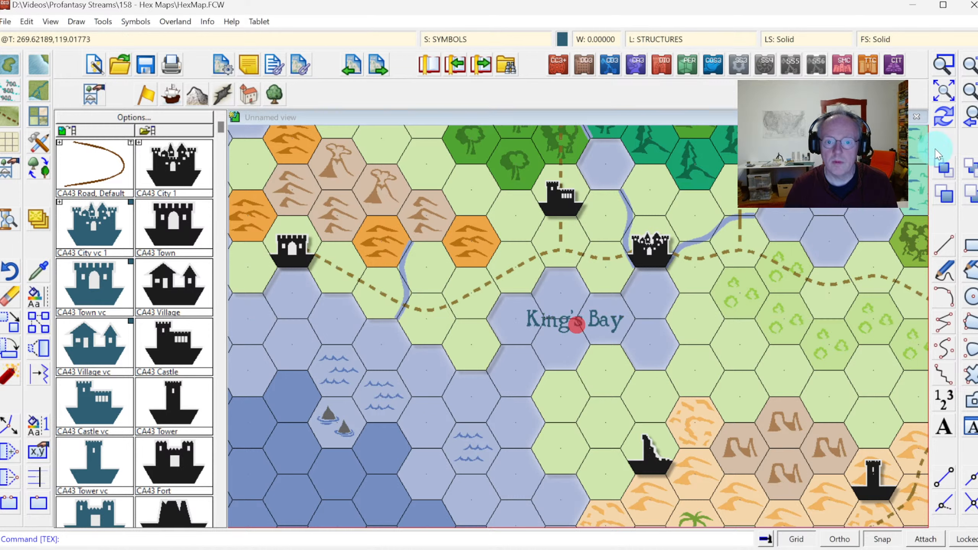
{"action": "left_click", "coordinate": [946, 116]}
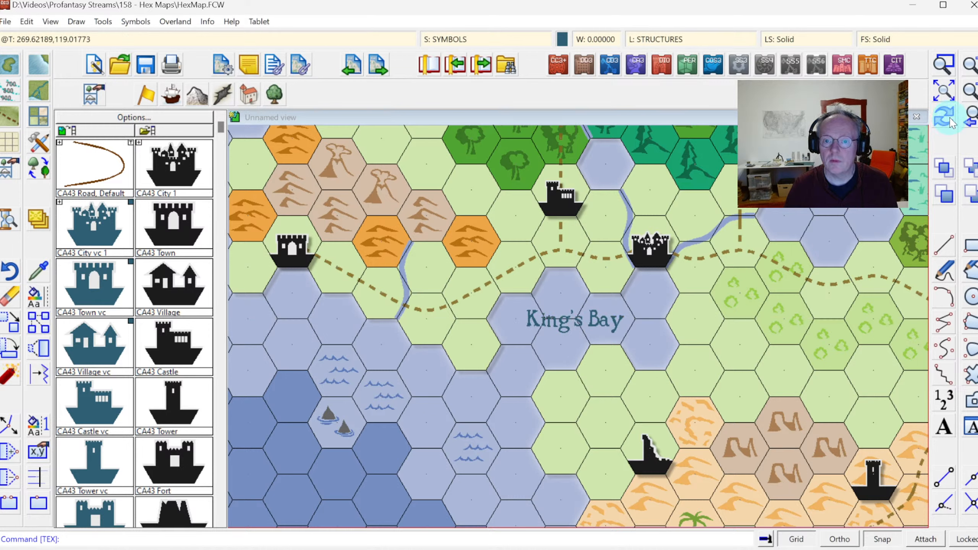
Place the text label "Port Royal" in near-black color 240 just below the coastal city beside King's Bay
{"action": "left_click", "coordinate": [942, 428]}
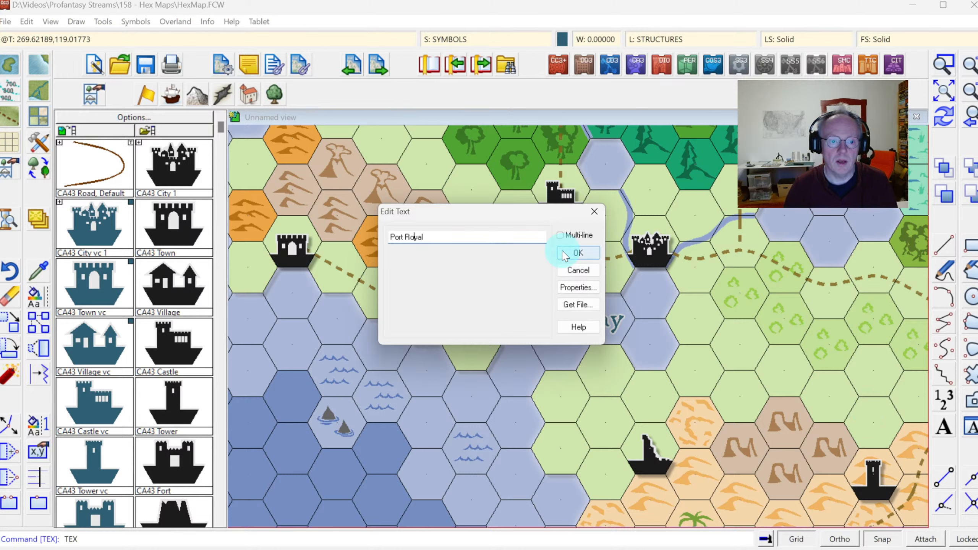
{"action": "left_click", "coordinate": [568, 254]}
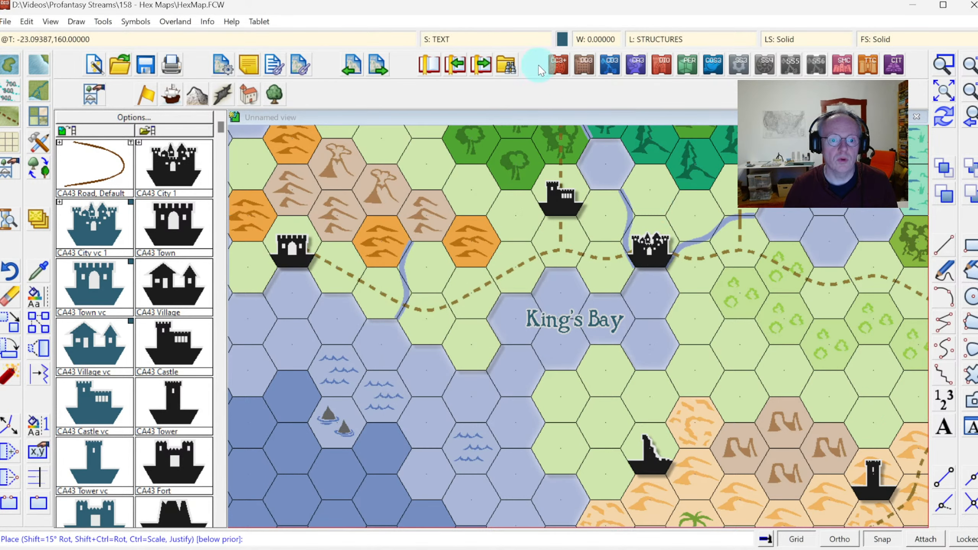
{"action": "left_click", "coordinate": [561, 39]}
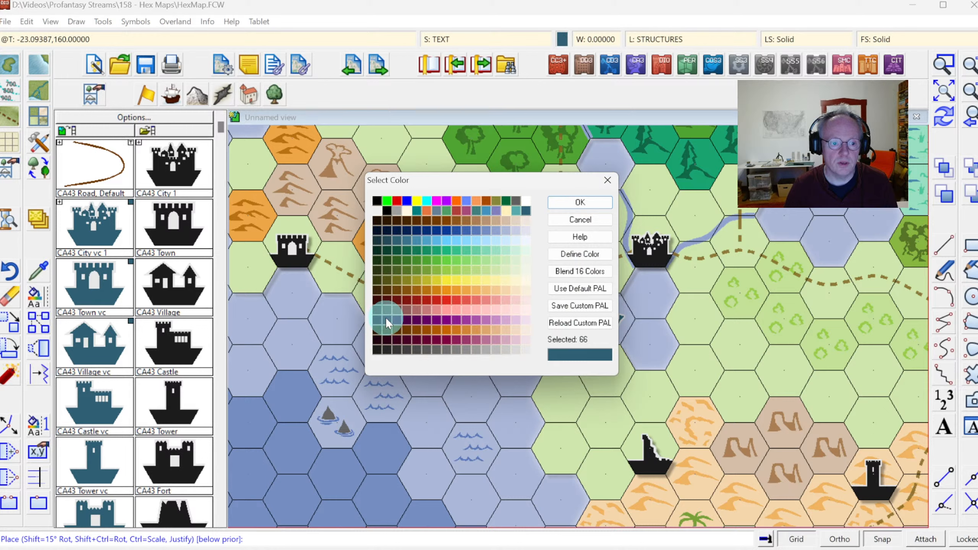
{"action": "left_click", "coordinate": [377, 352]}
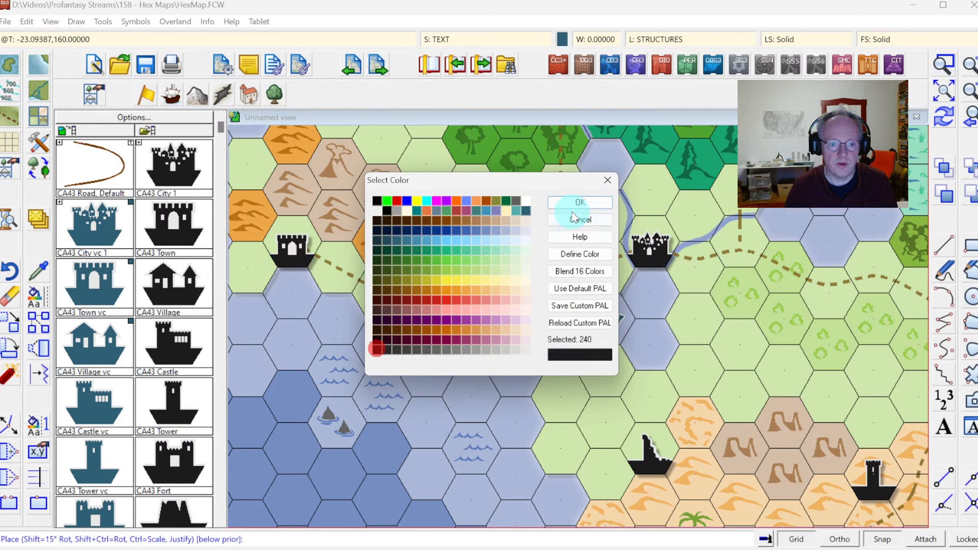
{"action": "left_click", "coordinate": [580, 202]}
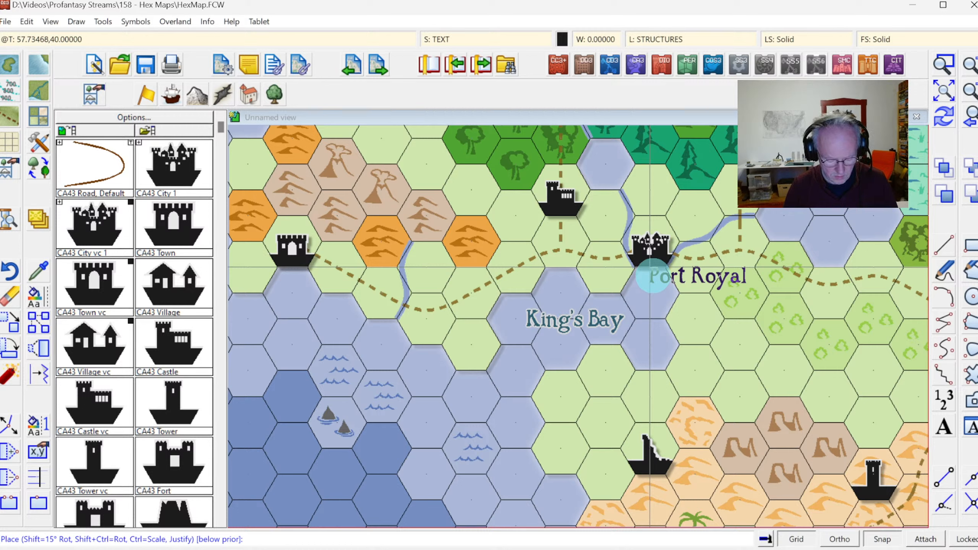
{"action": "left_click", "coordinate": [651, 293]}
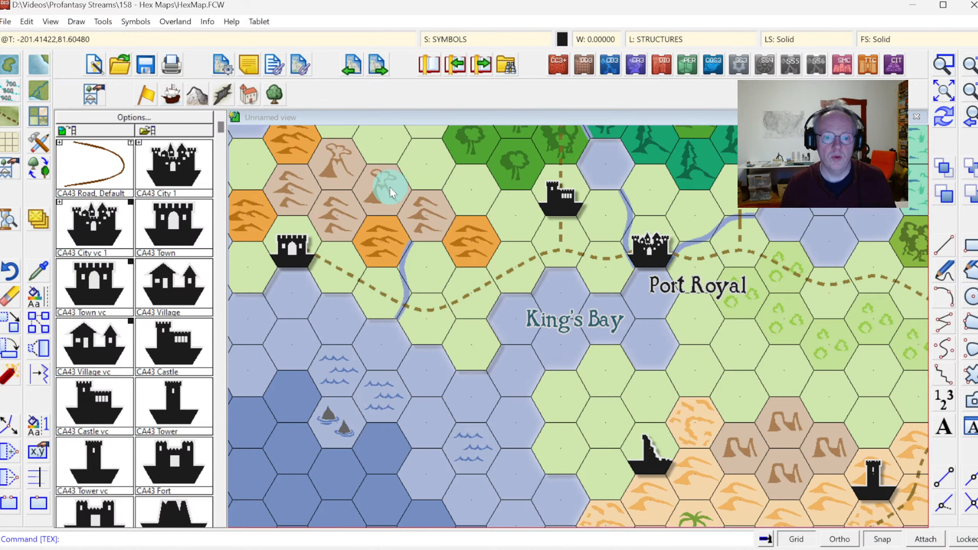
Review the labelled area around Port Royal, King's Bay and Upper Lake, and the full extent of the map
{"action": "left_click", "coordinate": [944, 93]}
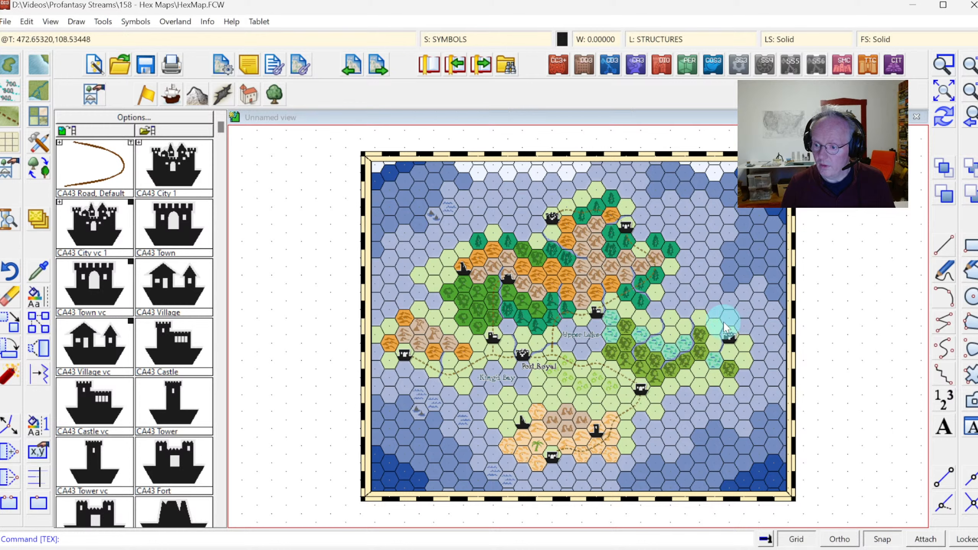
{"action": "left_click", "coordinate": [940, 63]}
{"action": "left_click", "coordinate": [433, 240]}
{"action": "left_click", "coordinate": [642, 392]}
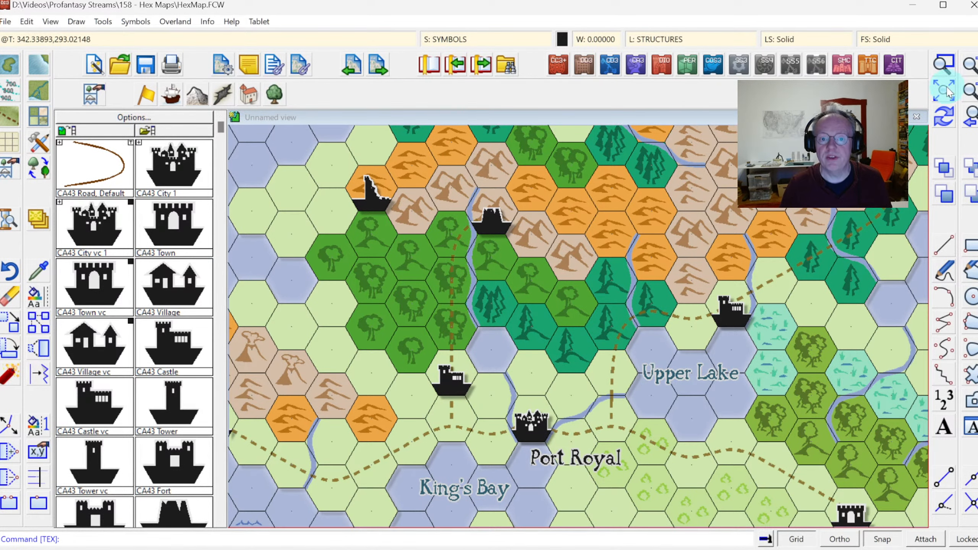
{"action": "left_click", "coordinate": [946, 91]}
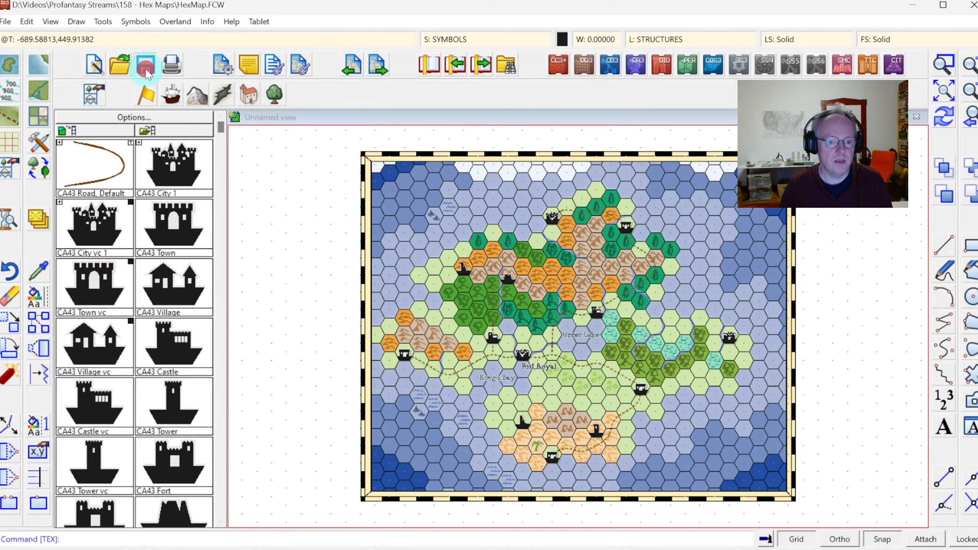
Create a new 1000 x 800 overland map in the Annual Hex Overland style and save it as "Vertical Hexes"
{"action": "left_click", "coordinate": [93, 65]}
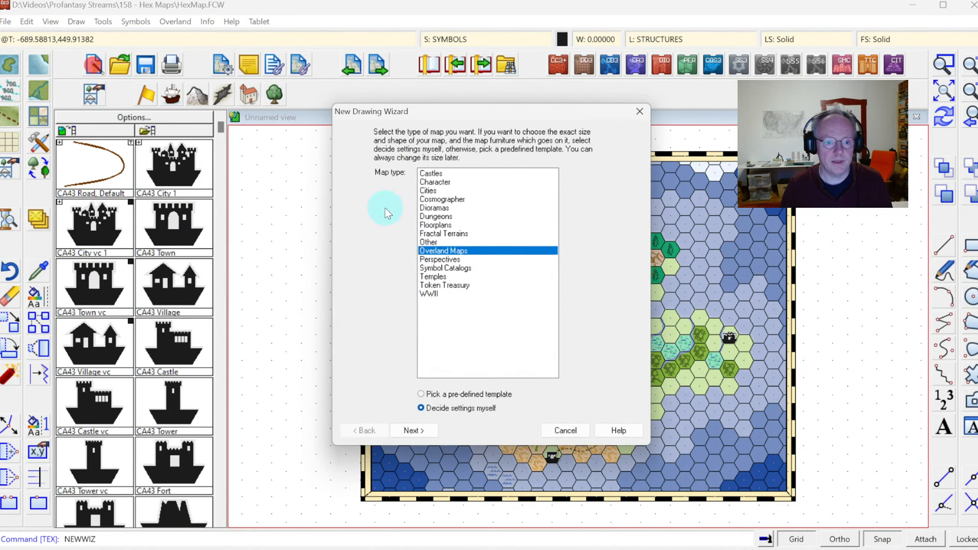
{"action": "left_click", "coordinate": [413, 426]}
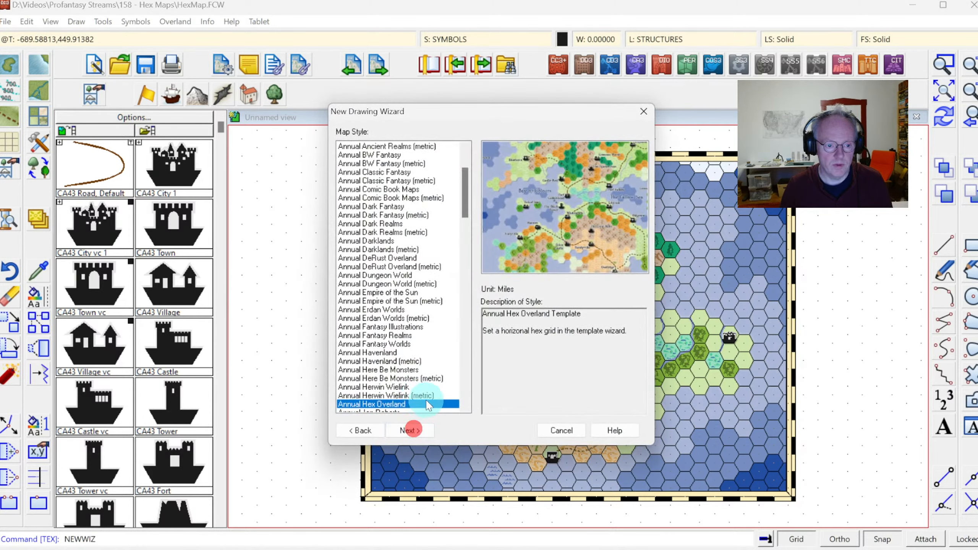
{"action": "left_click", "coordinate": [413, 435]}
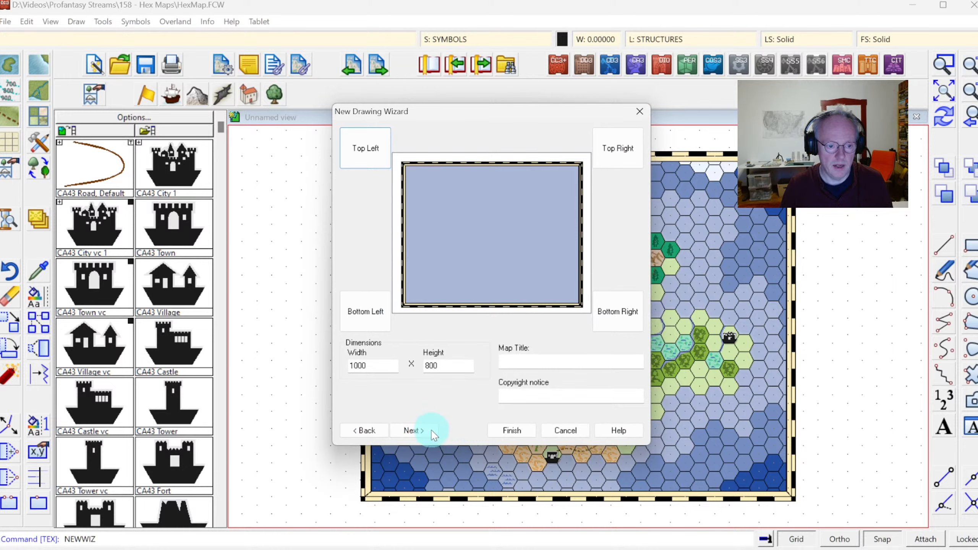
{"action": "left_click", "coordinate": [512, 431]}
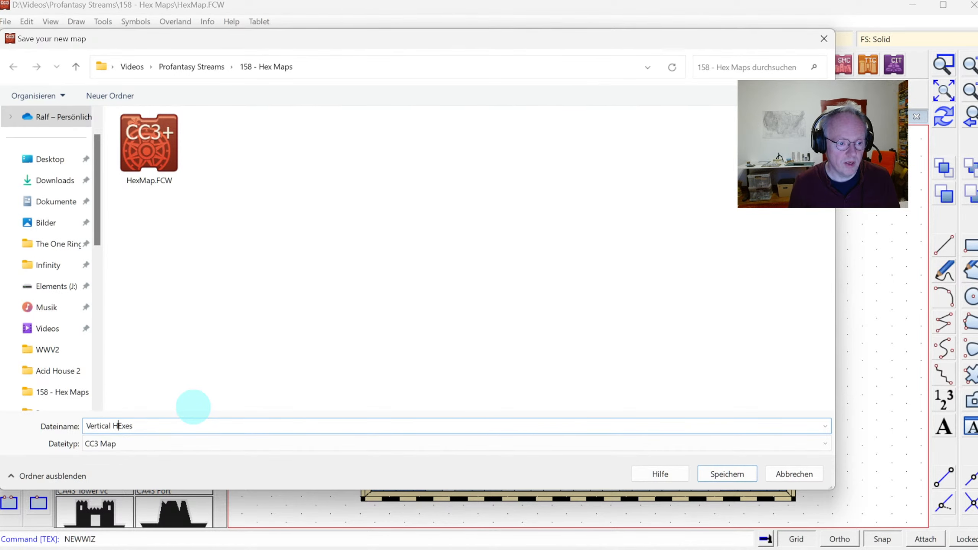
{"action": "key", "text": "Return"}
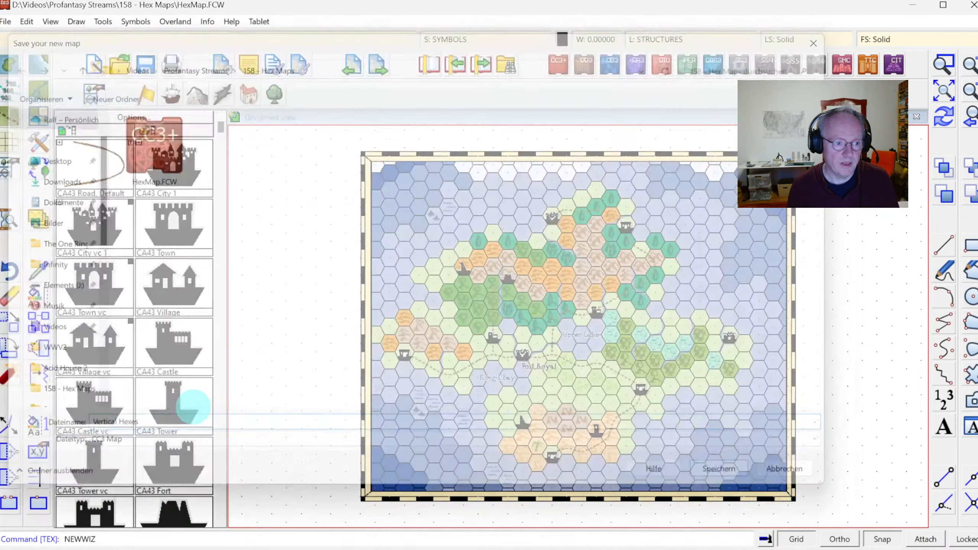
Overlay the blank map with a horizontal hex grid at a spacing of 50
{"action": "left_click", "coordinate": [946, 69]}
{"action": "left_click", "coordinate": [520, 292]}
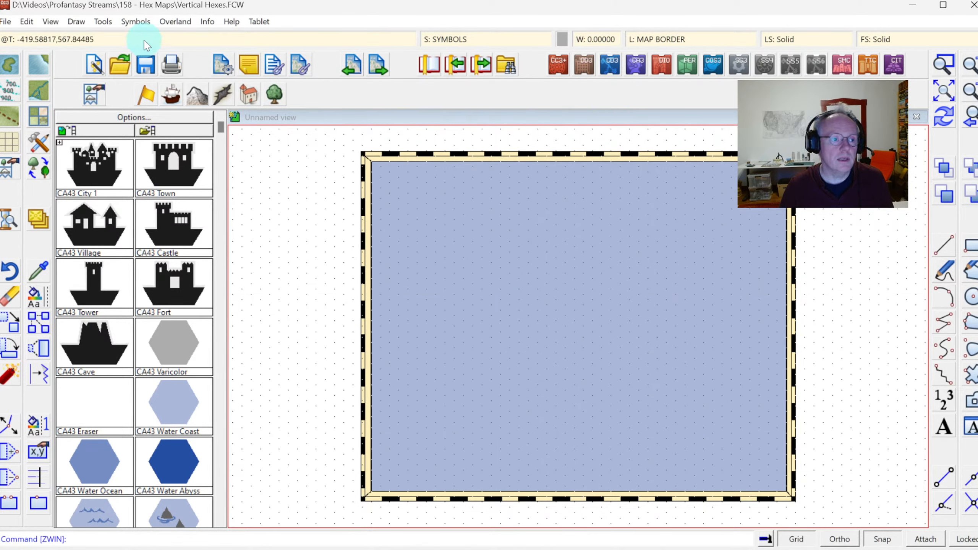
{"action": "left_click", "coordinate": [76, 21]}
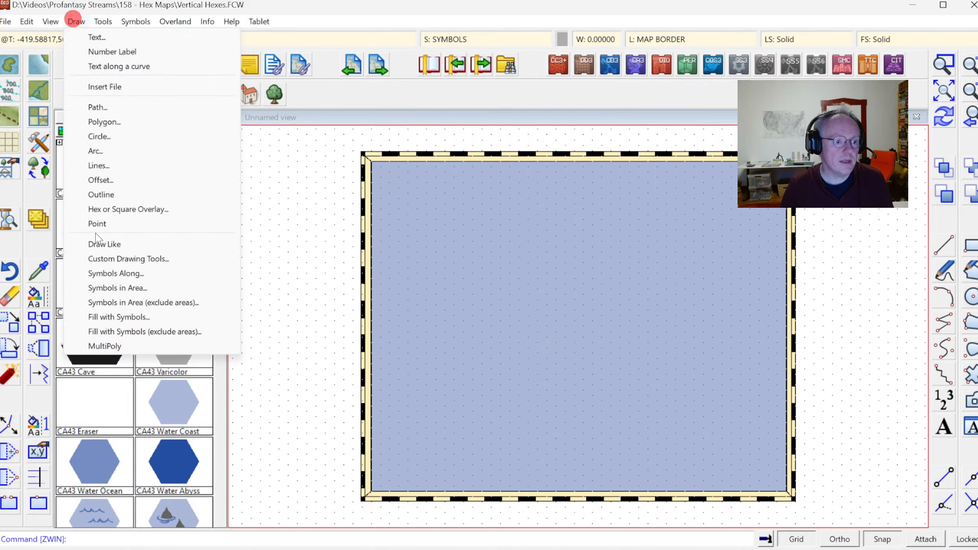
{"action": "left_click", "coordinate": [128, 209]}
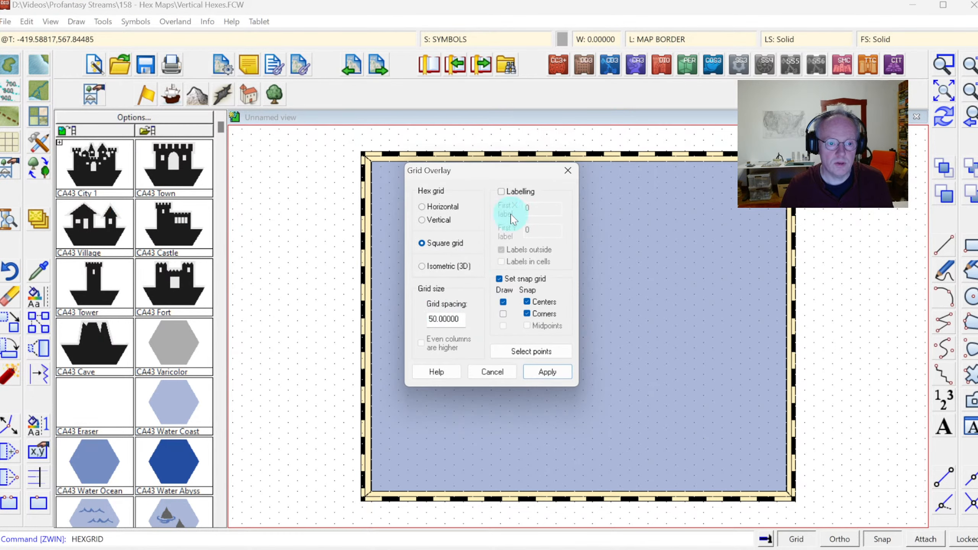
{"action": "left_click", "coordinate": [423, 207]}
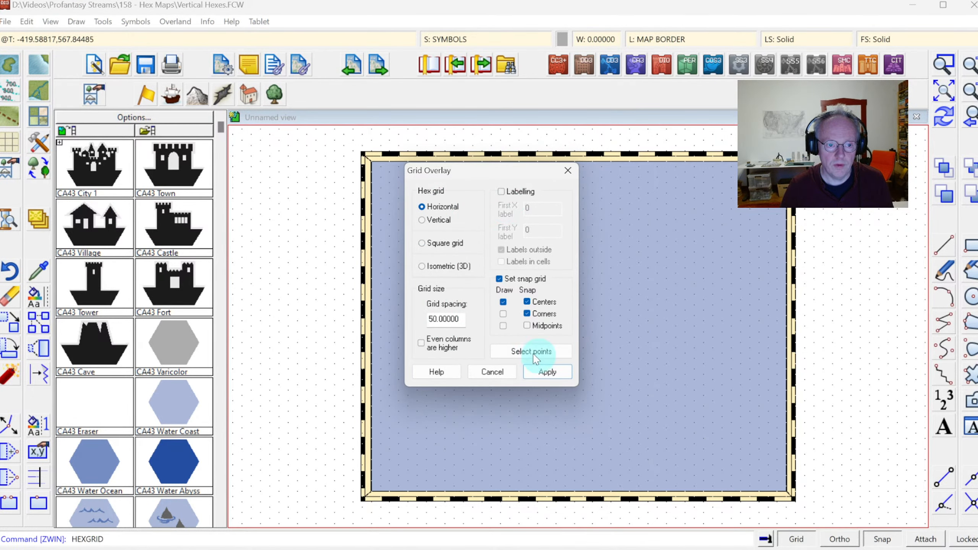
{"action": "left_click", "coordinate": [545, 370]}
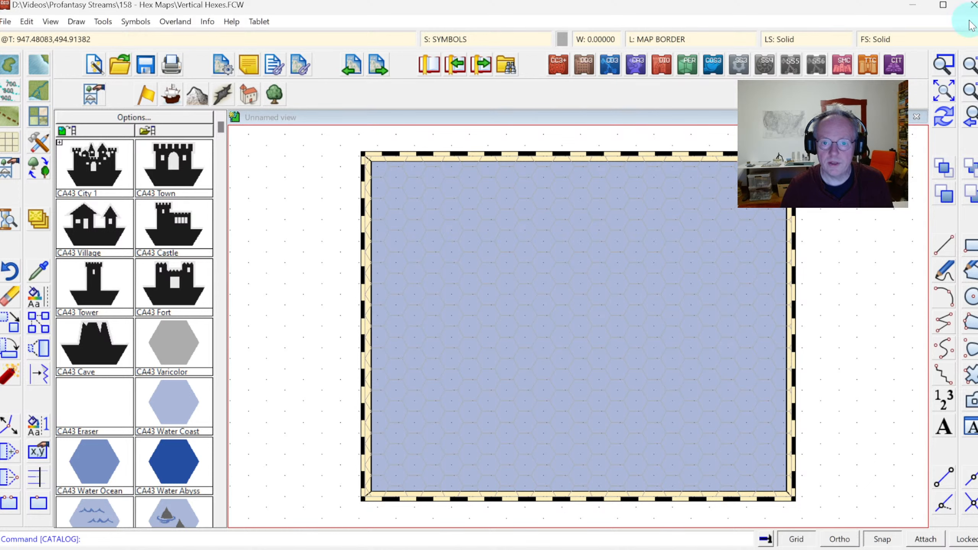
Inspect the horizontal hex grid up close and undo the overlay
{"action": "left_click", "coordinate": [950, 70]}
{"action": "left_click", "coordinate": [476, 248]}
{"action": "left_click", "coordinate": [607, 349]}
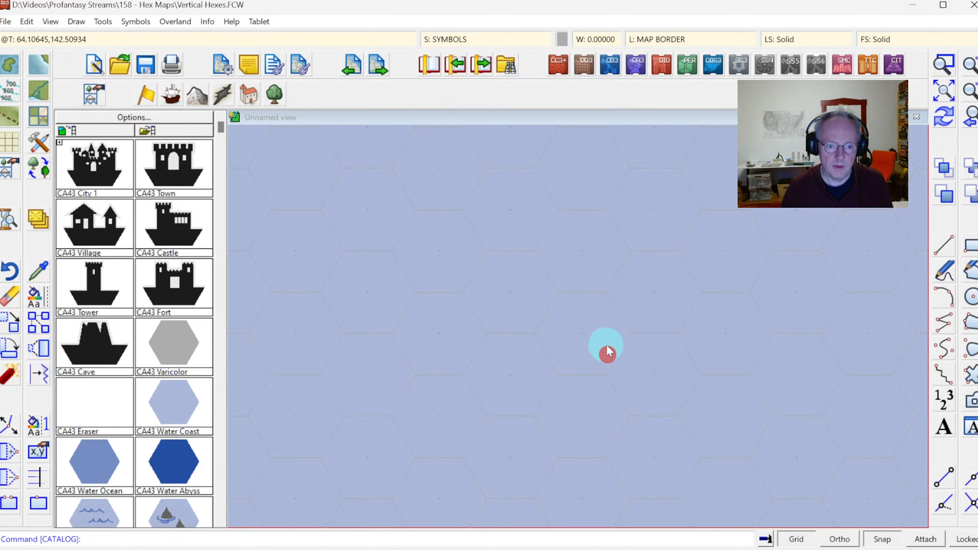
{"action": "left_click", "coordinate": [412, 228]}
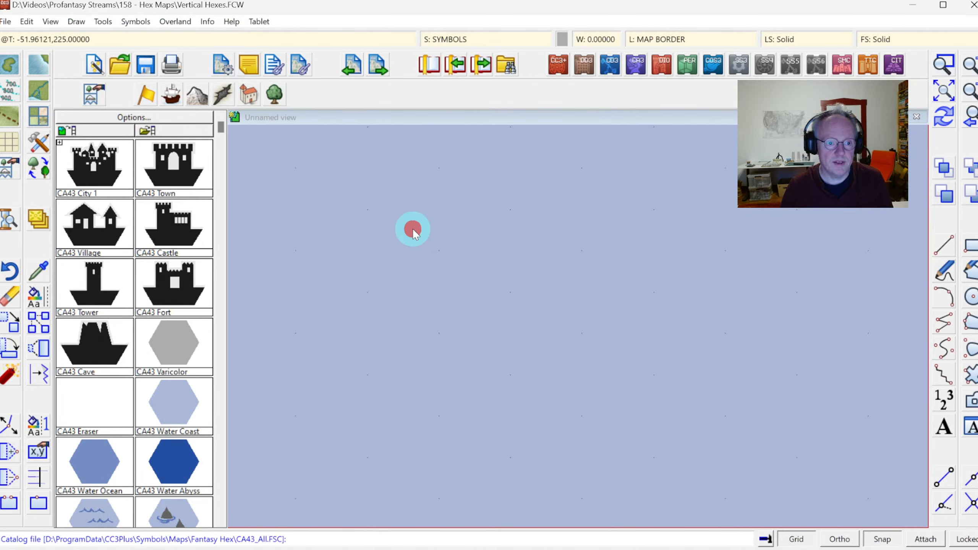
Overlay the map with a vertical hex grid at a spacing of 50
{"action": "left_click", "coordinate": [77, 21]}
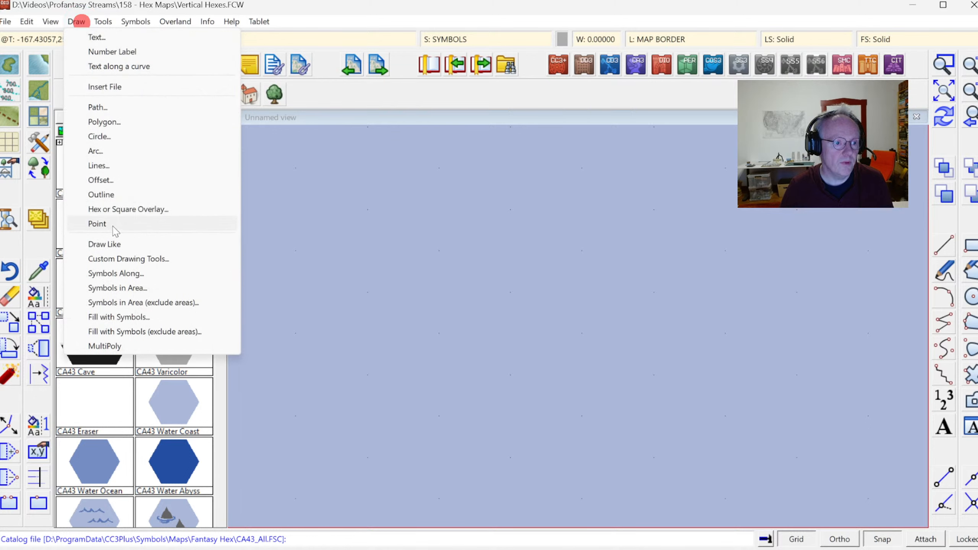
{"action": "left_click", "coordinate": [124, 209]}
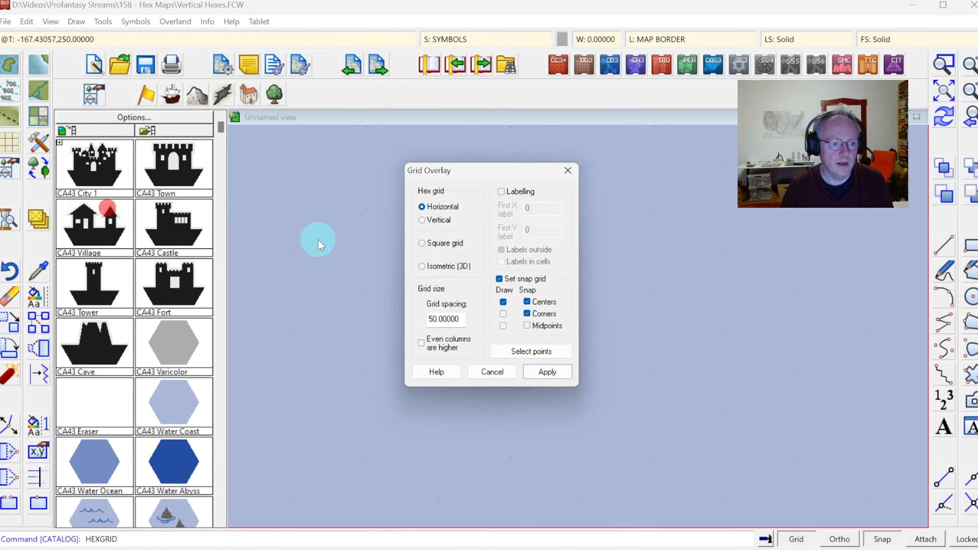
{"action": "left_click", "coordinate": [439, 220]}
{"action": "left_click", "coordinate": [547, 371]}
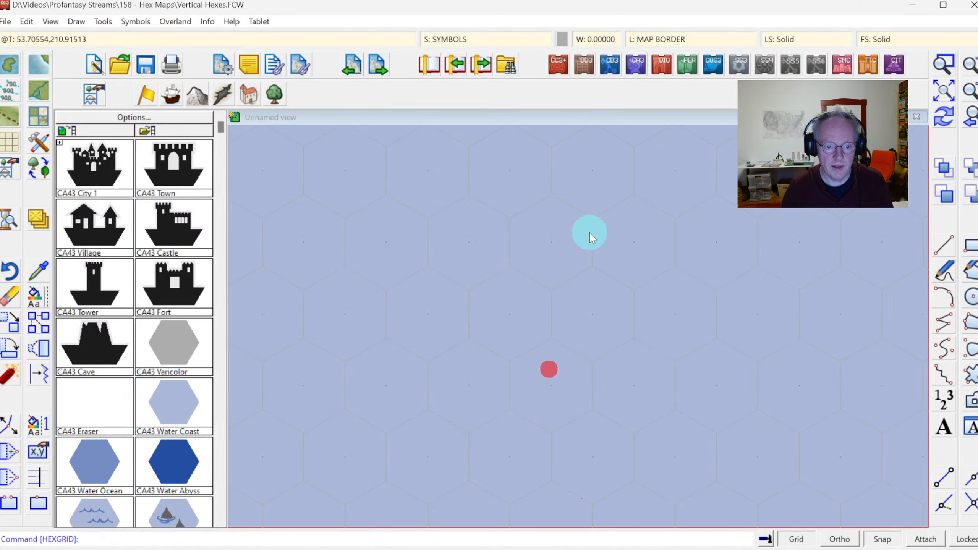
Unfreeze the HEX/SQUARE GRID layer while changing properties so the hex grid can be selected
{"action": "left_click", "coordinate": [36, 296]}
{"action": "left_click", "coordinate": [443, 274]}
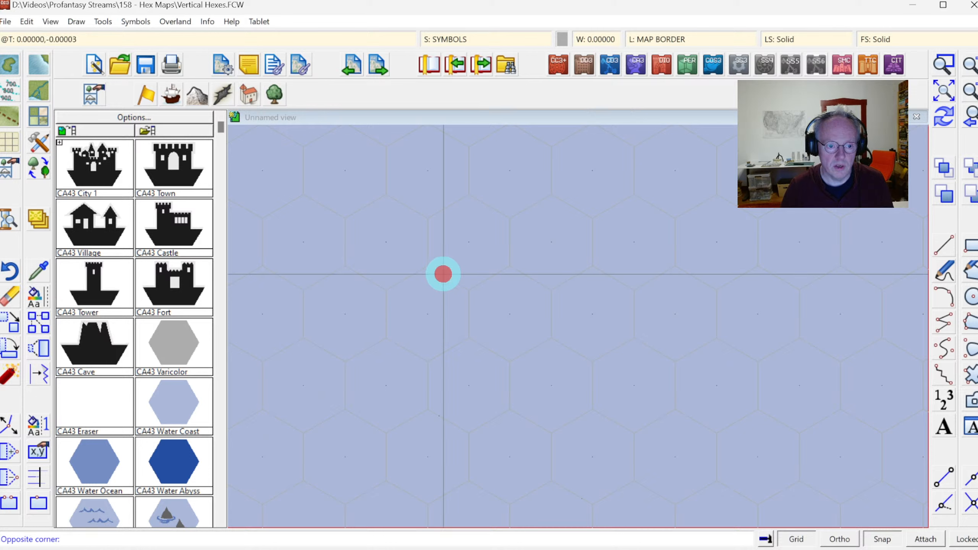
{"action": "left_click", "coordinate": [712, 40]}
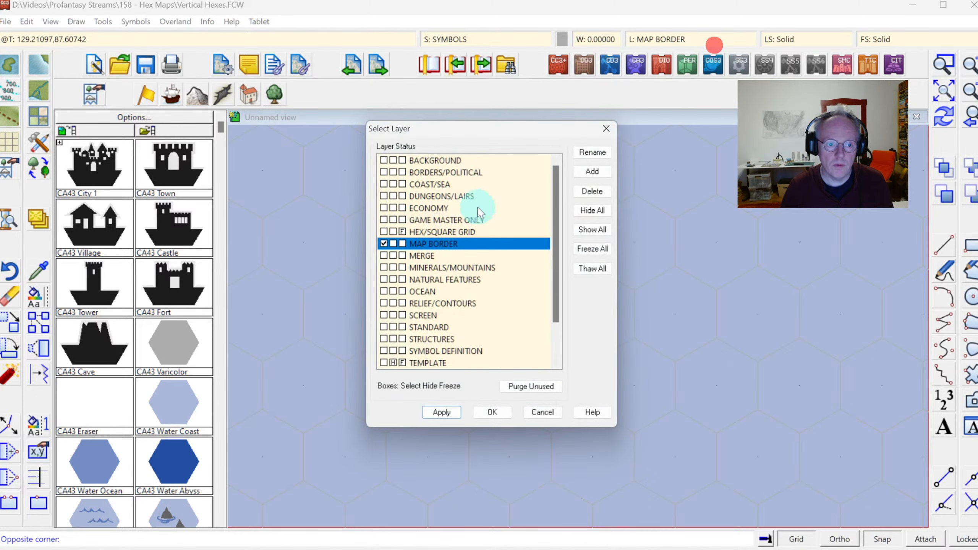
{"action": "left_click", "coordinate": [399, 231]}
{"action": "left_click", "coordinate": [492, 413]}
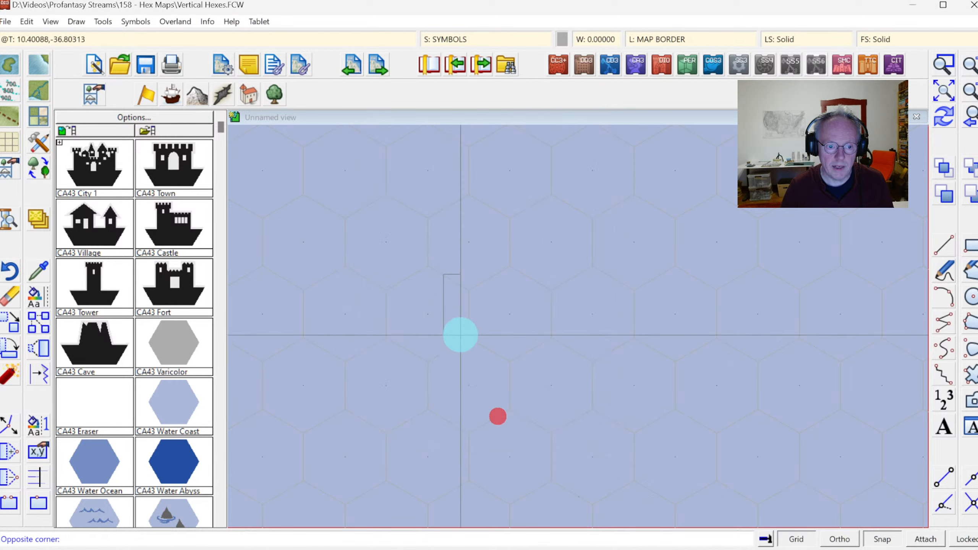
Change the color of the vertical hex grid lines to black, color 0
{"action": "left_click", "coordinate": [493, 327]}
{"action": "right_click", "coordinate": [503, 315]}
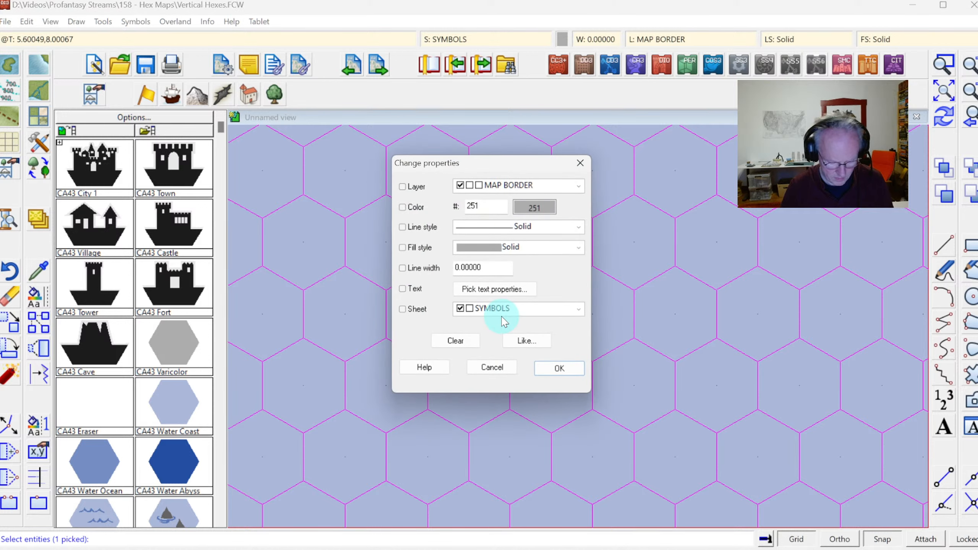
{"action": "left_click", "coordinate": [427, 270]}
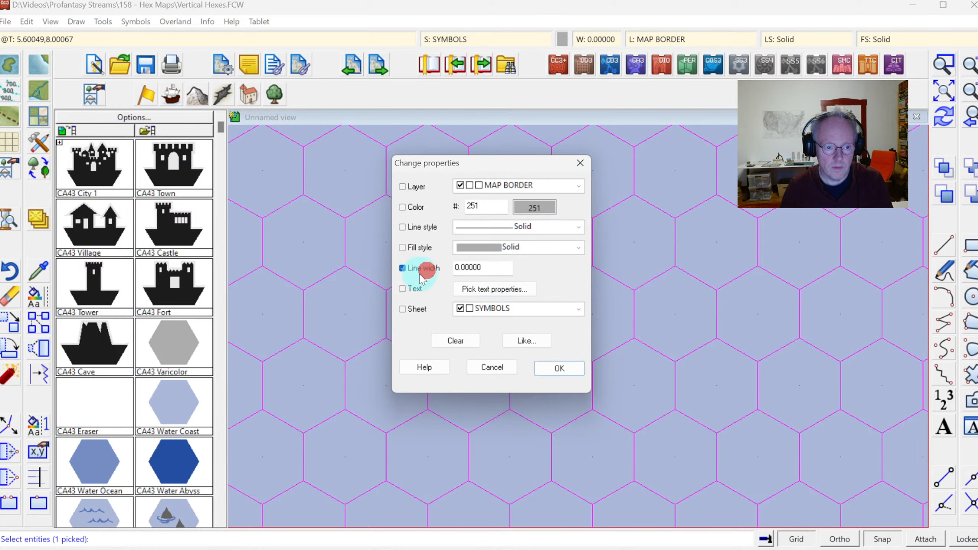
{"action": "left_click", "coordinate": [414, 208]}
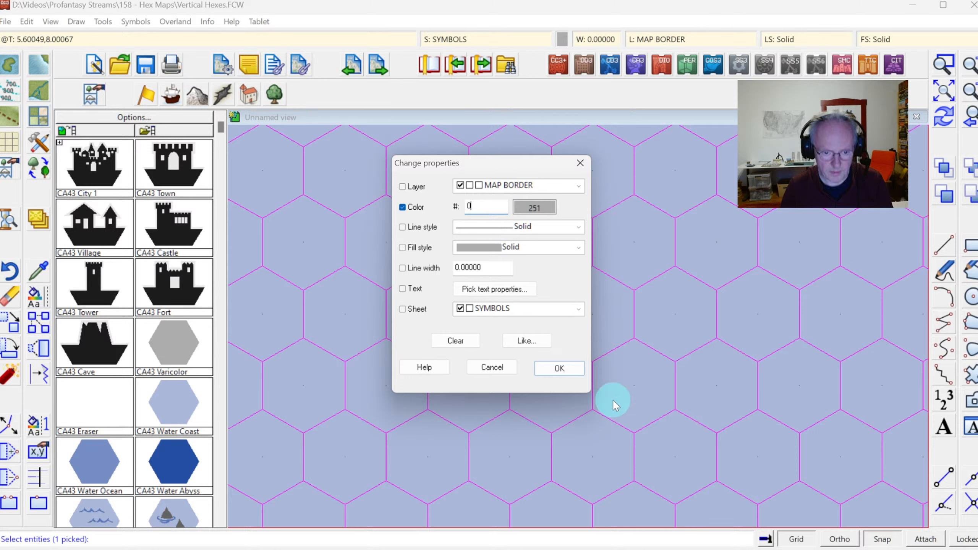
{"action": "type", "text": "0"}
{"action": "left_click", "coordinate": [550, 370]}
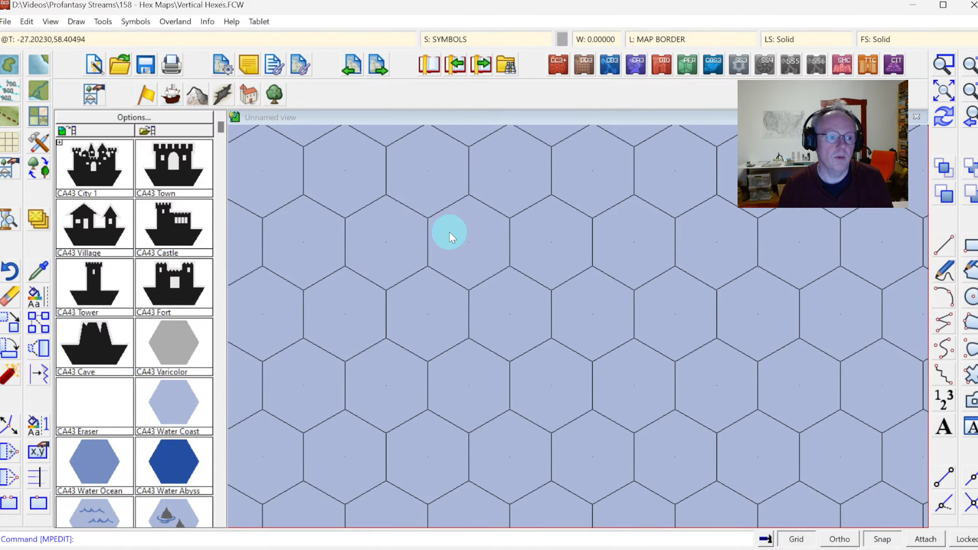
Load the mountain symbol catalog, test-place CA43 Mountain on two adjacent hexes, and remove both placements
{"action": "left_click", "coordinate": [196, 95]}
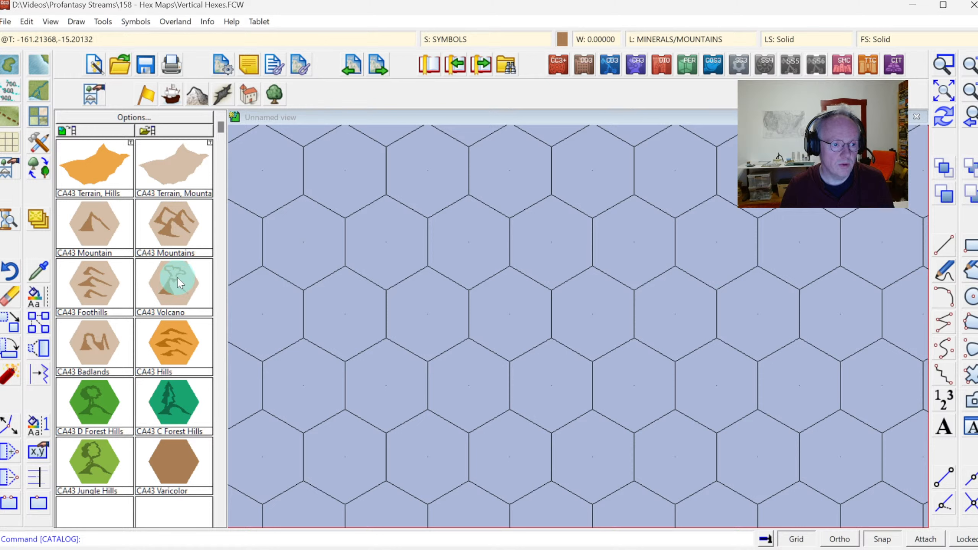
{"action": "left_click", "coordinate": [98, 231]}
{"action": "left_click", "coordinate": [427, 315]}
{"action": "left_click", "coordinate": [509, 315]}
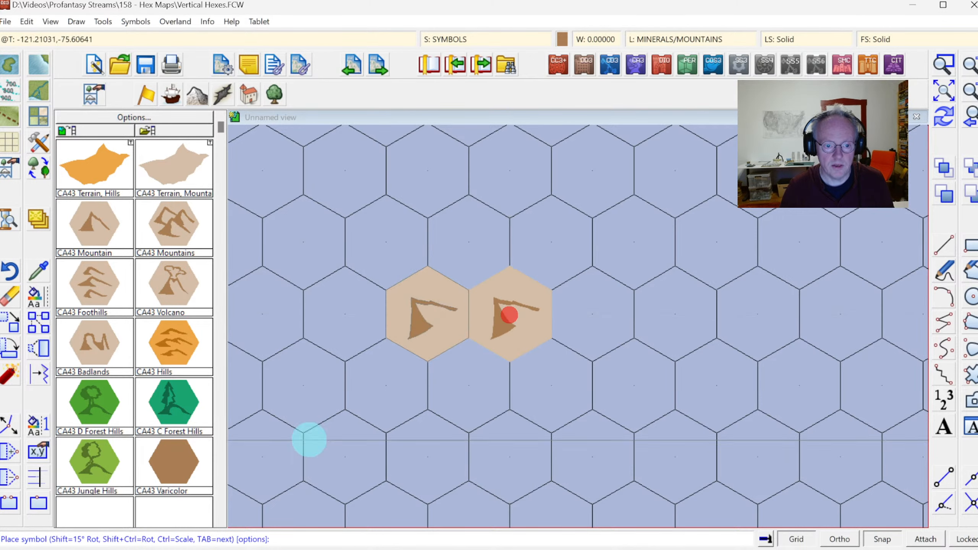
{"action": "left_click", "coordinate": [947, 118]}
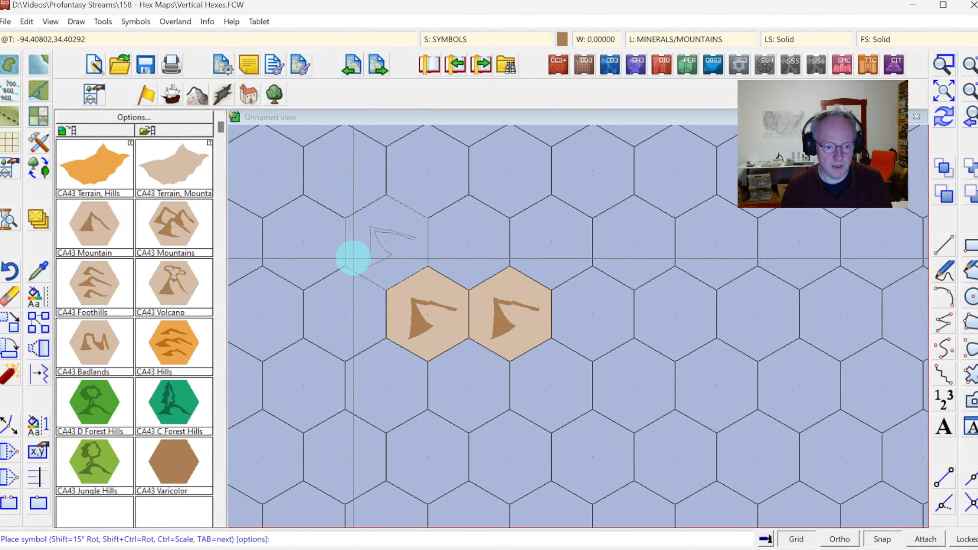
{"action": "key", "text": "Escape"}
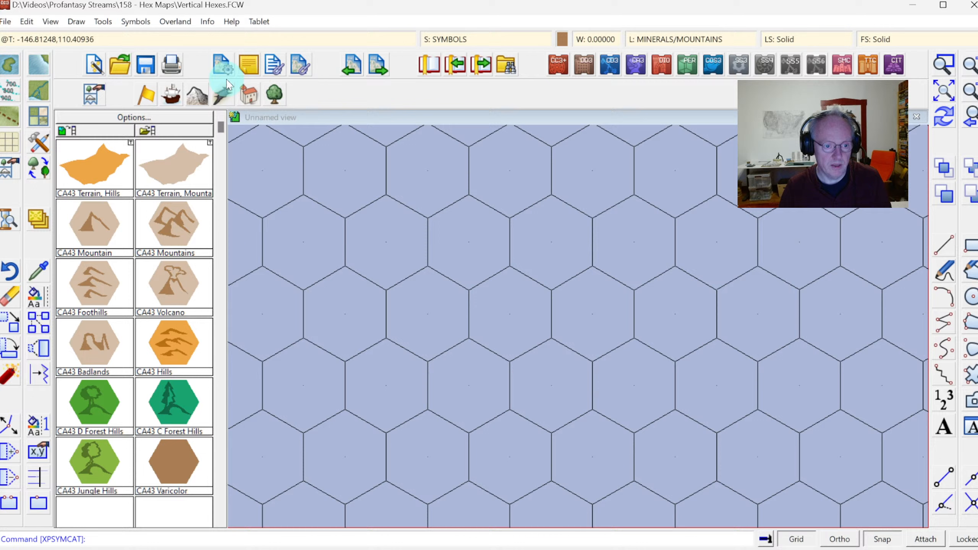
Enable "Hex is vertical" in the CA43 Mountain symbol's settings and place the symbol on a hex of the grid
{"action": "left_click", "coordinate": [140, 20]}
{"action": "left_click", "coordinate": [173, 38]}
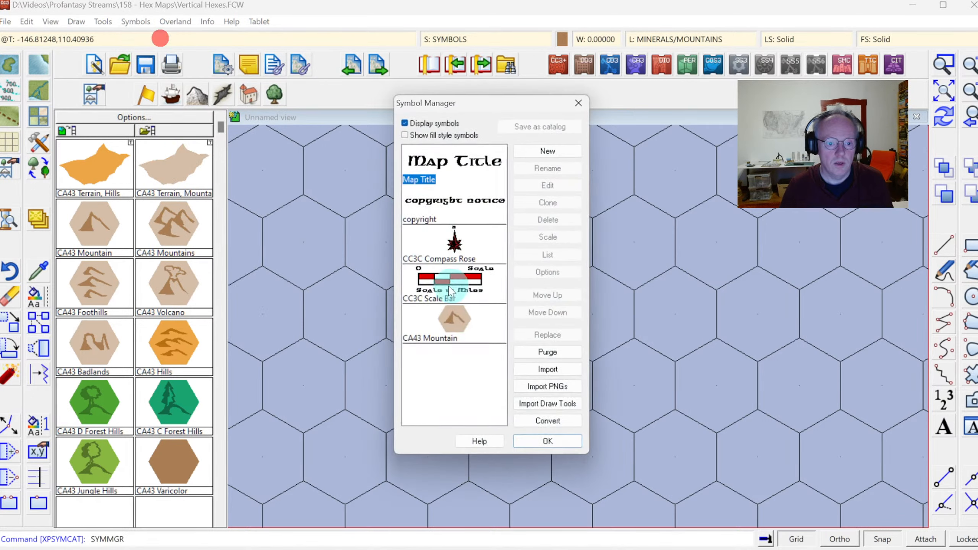
{"action": "left_click", "coordinate": [444, 319]}
{"action": "left_click", "coordinate": [542, 272]}
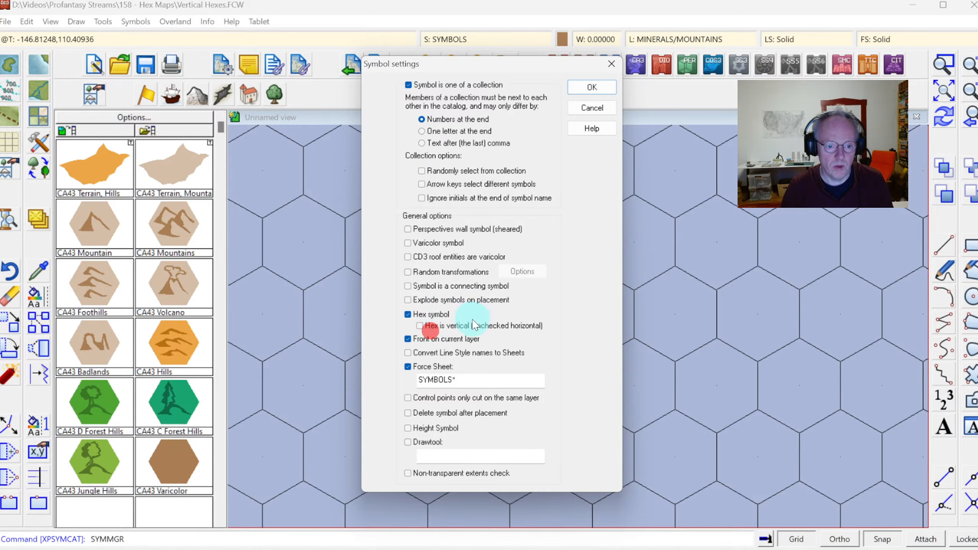
{"action": "left_click", "coordinate": [450, 328]}
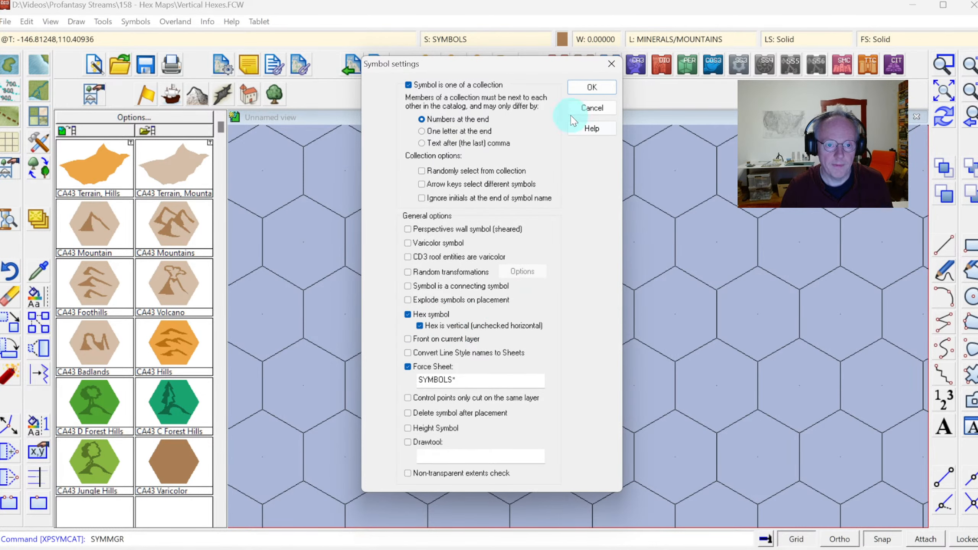
{"action": "left_click", "coordinate": [590, 89]}
{"action": "left_click", "coordinate": [549, 443]}
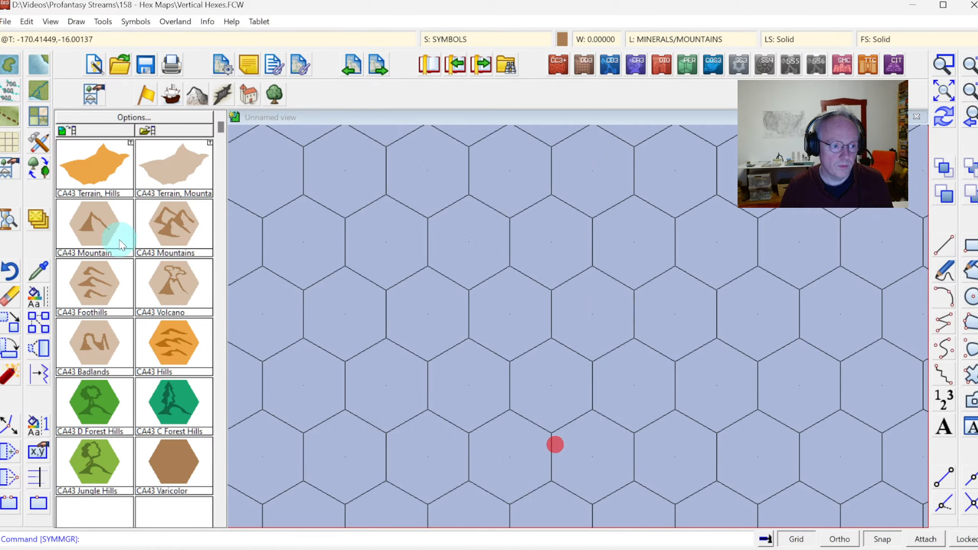
{"action": "left_click", "coordinate": [98, 225]}
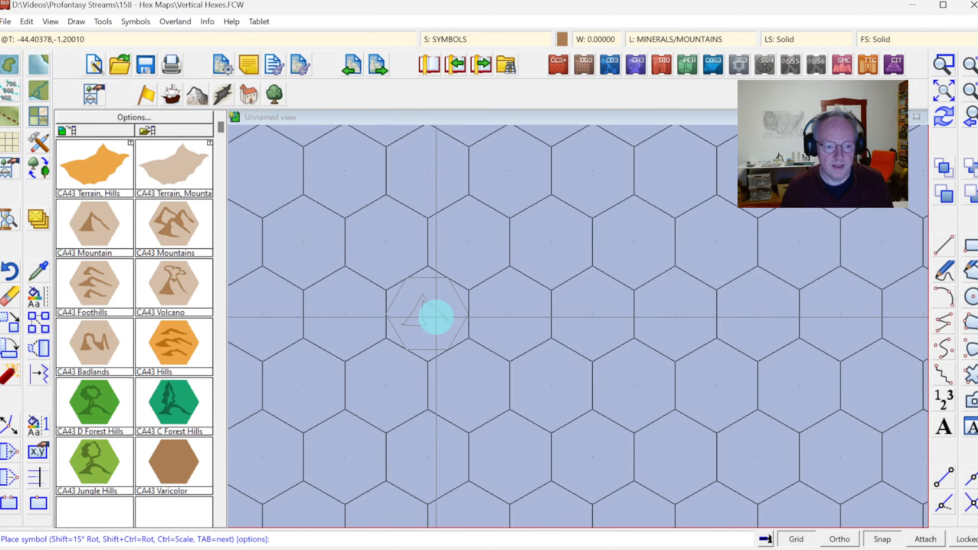
{"action": "left_click", "coordinate": [435, 316]}
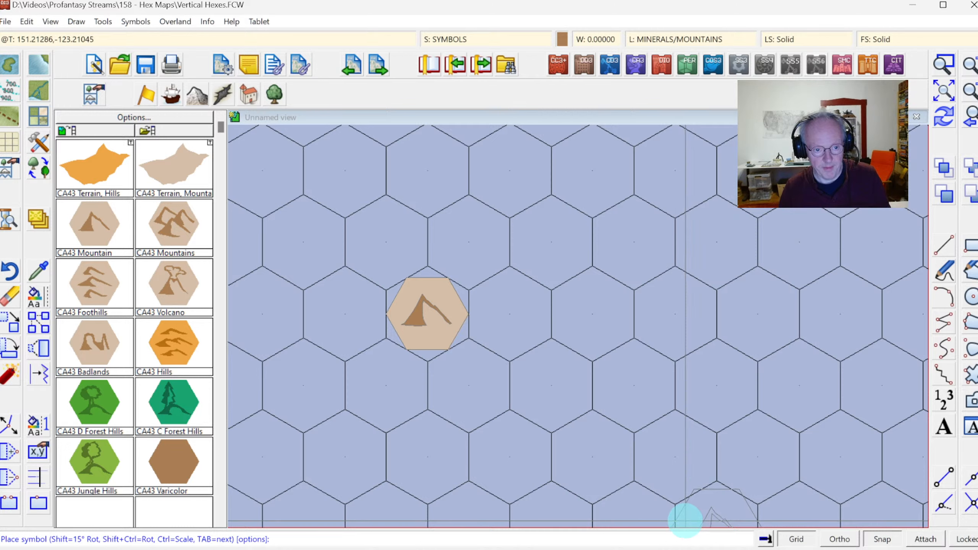
Undo the mountain placement on the grid and check the CA43 Mountain symbol in the Symbol Manager
{"action": "key", "text": "ctrl+z"}
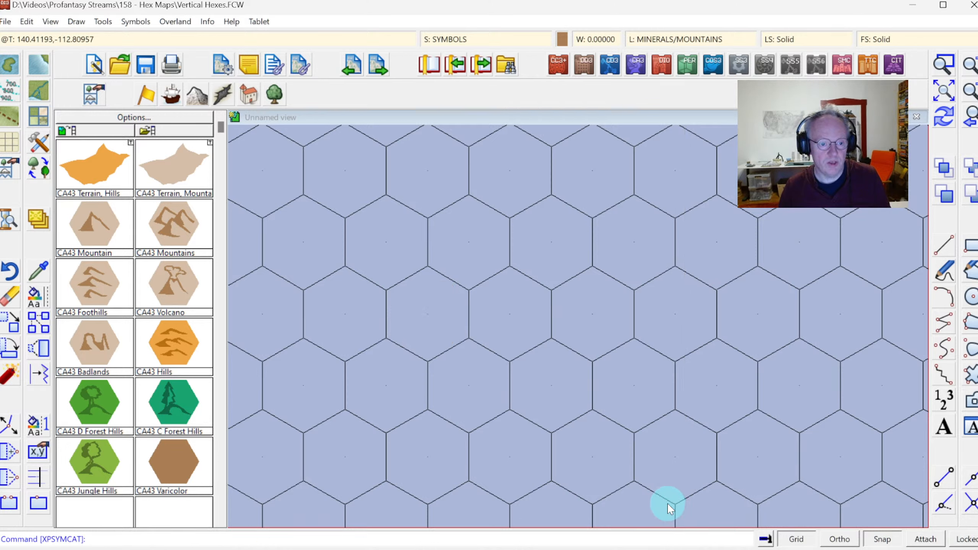
{"action": "left_click", "coordinate": [137, 24]}
{"action": "left_click", "coordinate": [145, 36]}
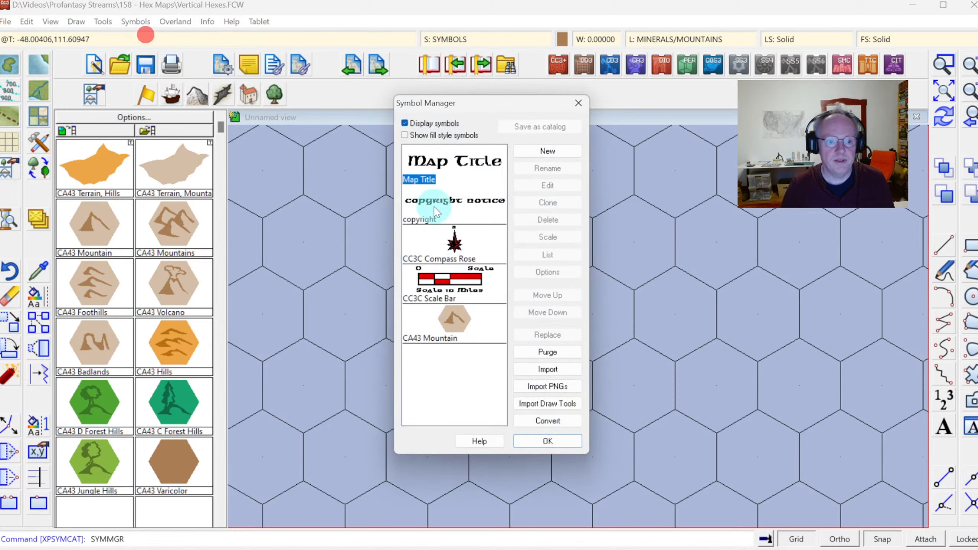
{"action": "left_click", "coordinate": [448, 318]}
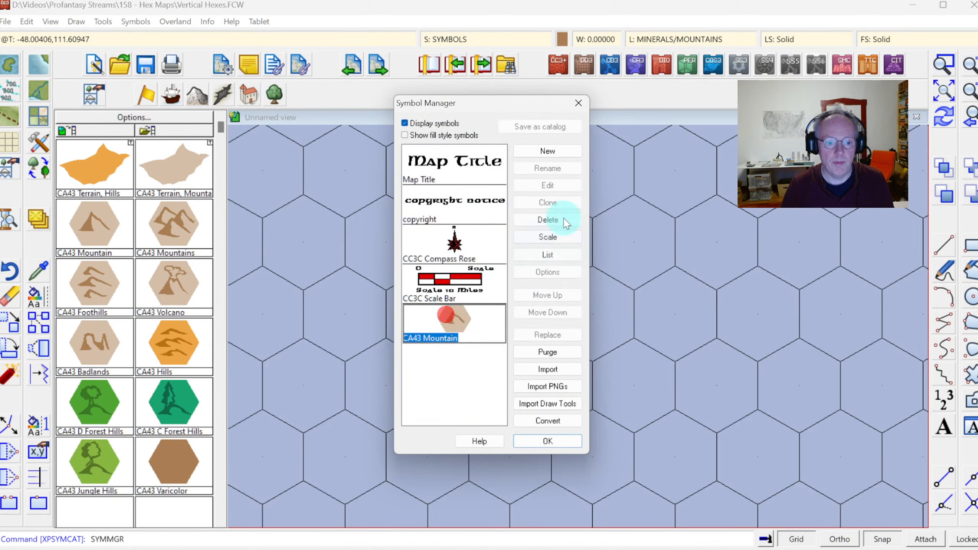
{"action": "left_click", "coordinate": [547, 254]}
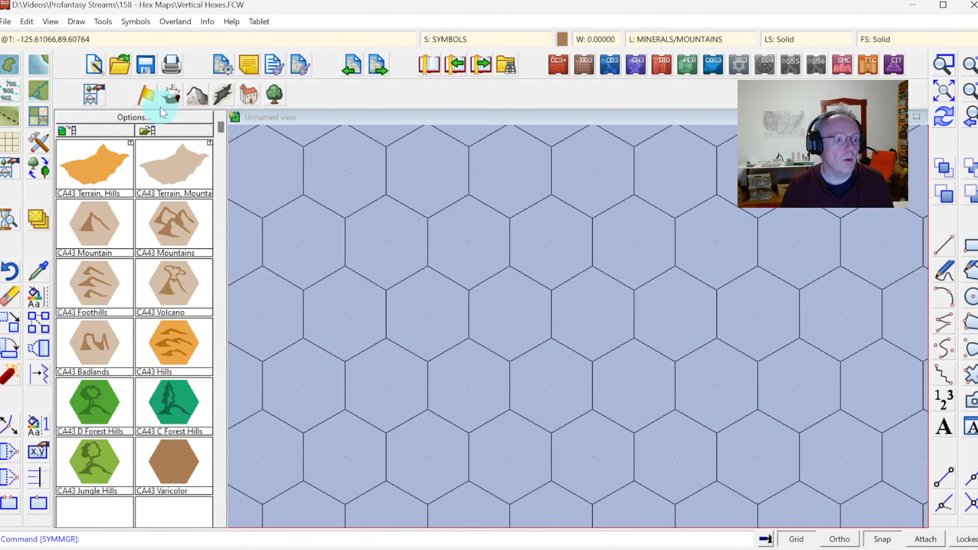
{"action": "left_click", "coordinate": [120, 72]}
{"action": "left_click", "coordinate": [256, 301]}
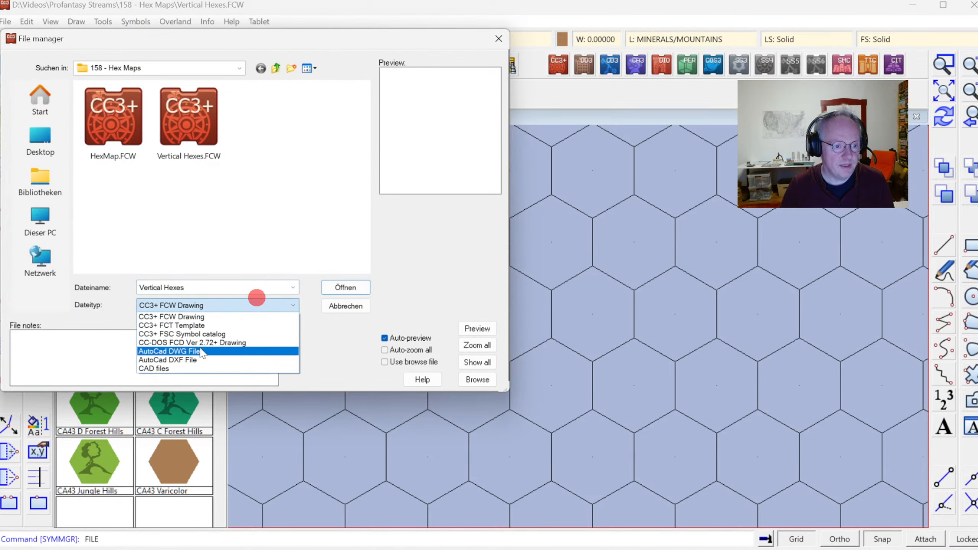
{"action": "left_click", "coordinate": [181, 334]}
{"action": "left_click", "coordinate": [34, 230]}
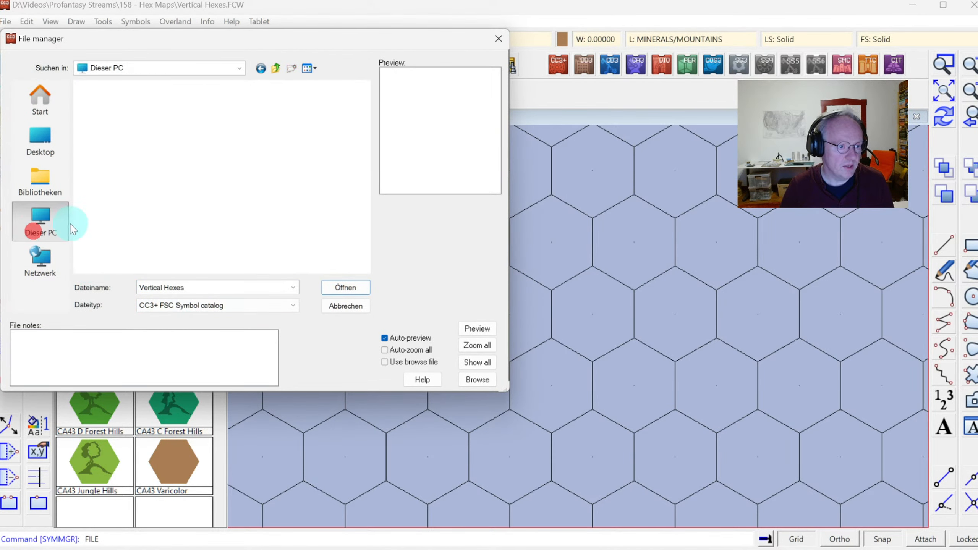
{"action": "double_click", "coordinate": [147, 153]}
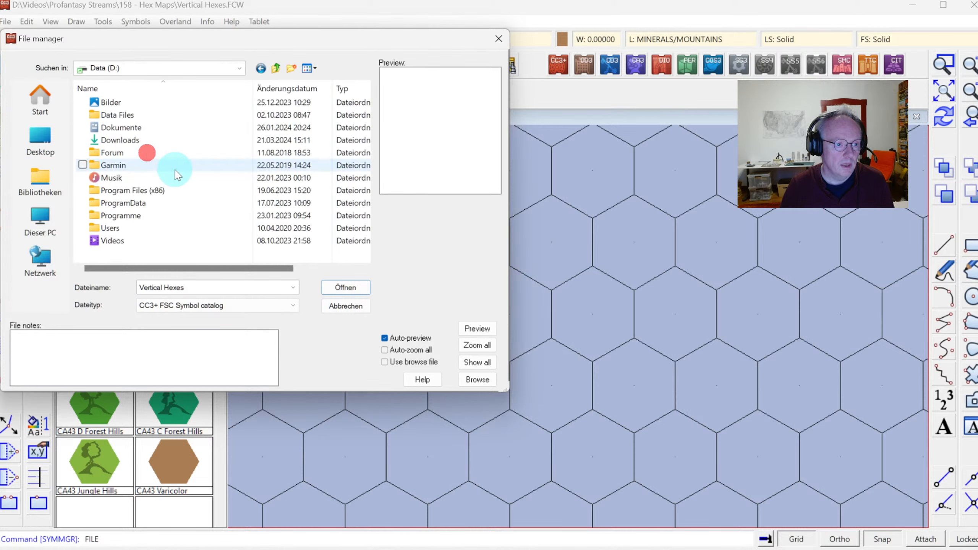
{"action": "double_click", "coordinate": [145, 203]}
{"action": "double_click", "coordinate": [119, 107]}
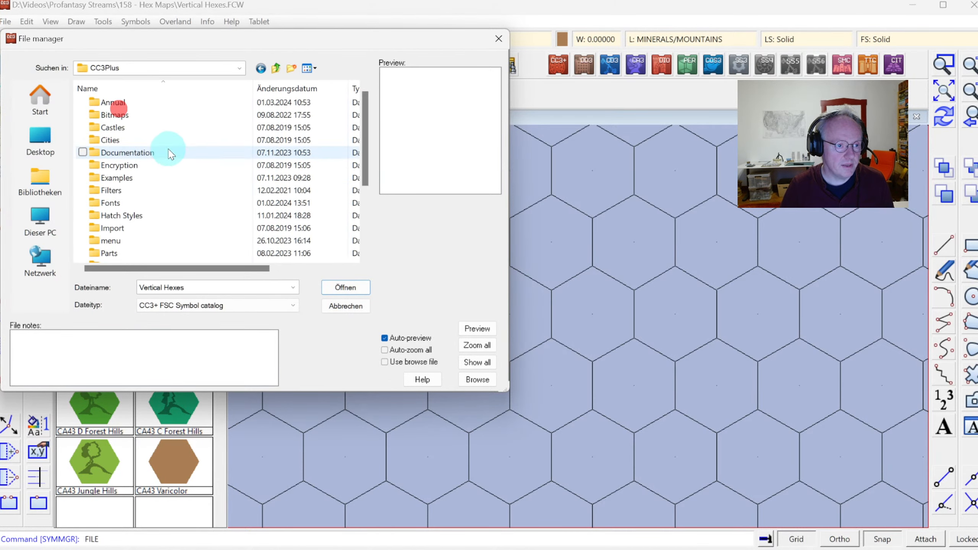
{"action": "scroll", "coordinate": [140, 209], "scroll_direction": "down", "scroll_amount": 3}
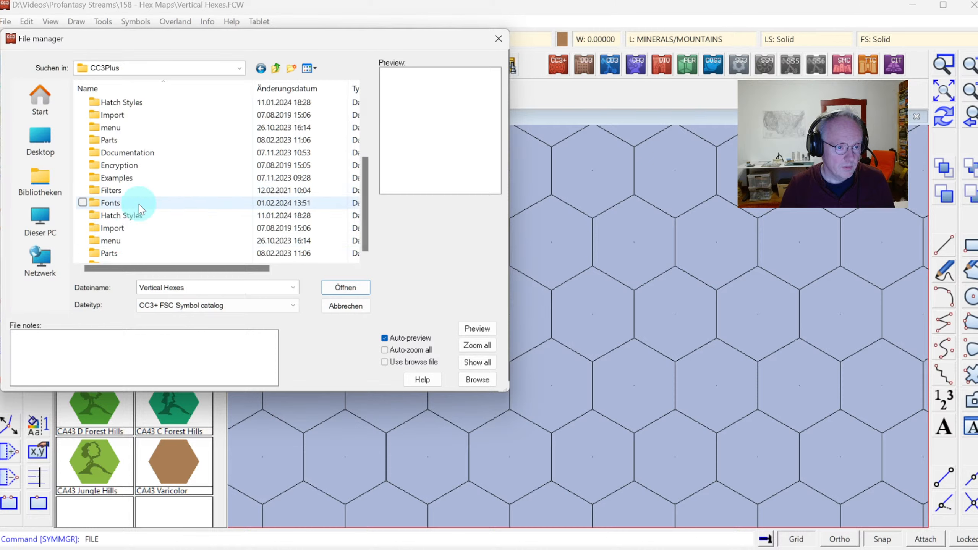
{"action": "scroll", "coordinate": [140, 209], "scroll_direction": "down", "scroll_amount": 3}
{"action": "double_click", "coordinate": [133, 178]}
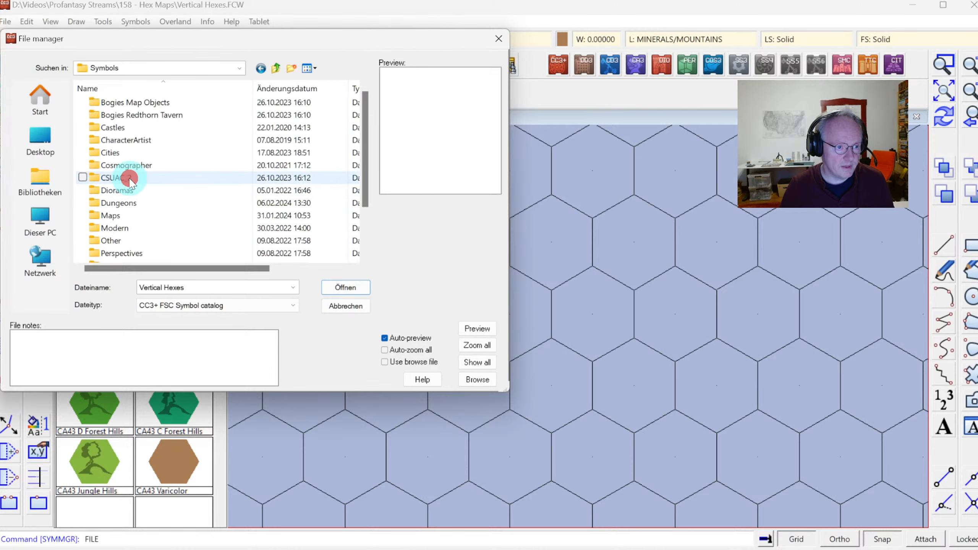
{"action": "double_click", "coordinate": [133, 216]}
{"action": "scroll", "coordinate": [158, 206], "scroll_direction": "down", "scroll_amount": 5}
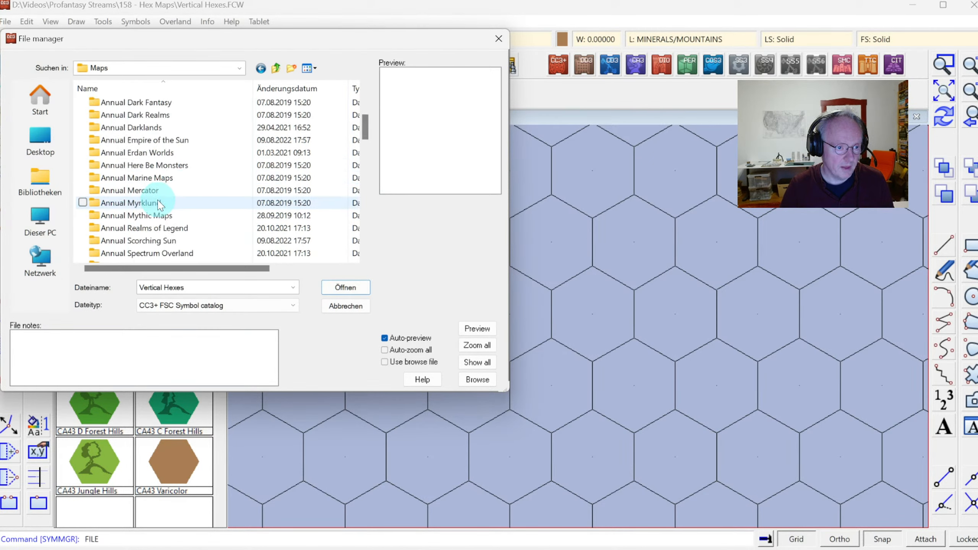
{"action": "scroll", "coordinate": [160, 204], "scroll_direction": "down", "scroll_amount": 4}
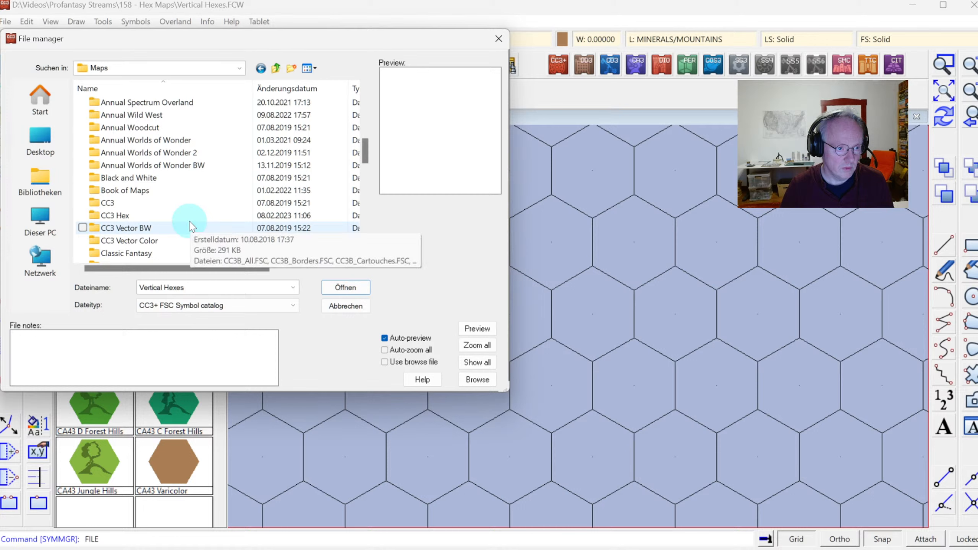
{"action": "scroll", "coordinate": [189, 224], "scroll_direction": "down", "scroll_amount": 8}
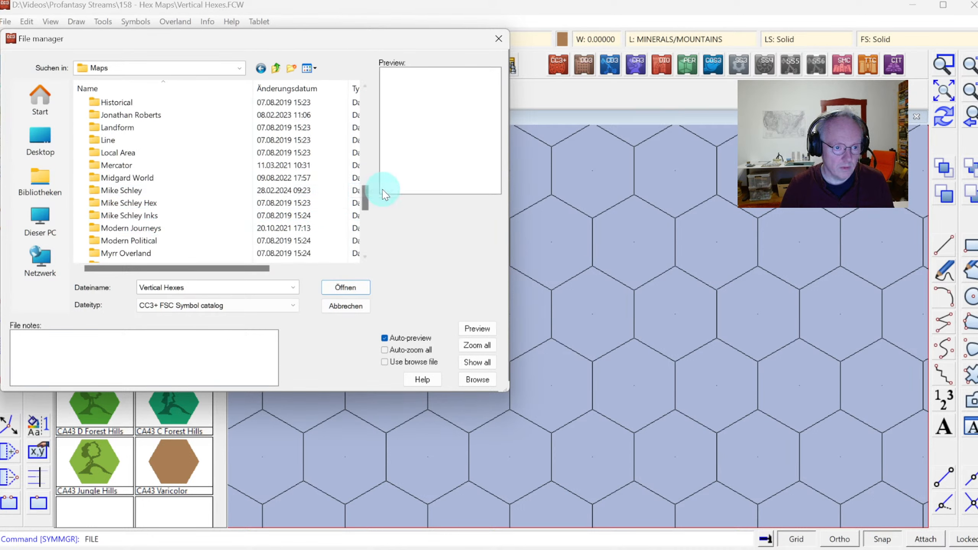
{"action": "left_click_drag", "start_coordinate": [371, 206], "coordinate": [364, 168]}
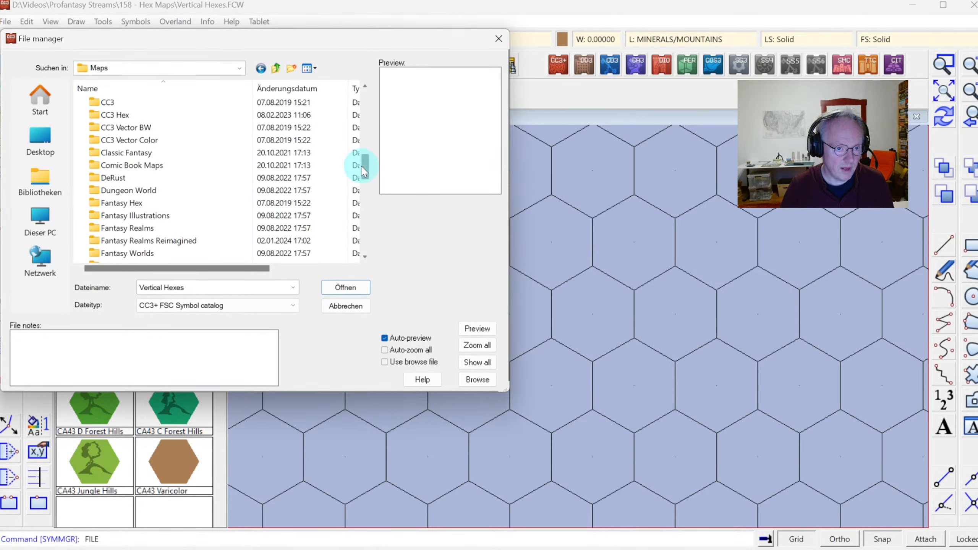
{"action": "left_click_drag", "start_coordinate": [364, 165], "coordinate": [371, 212]}
{"action": "double_click", "coordinate": [164, 167]}
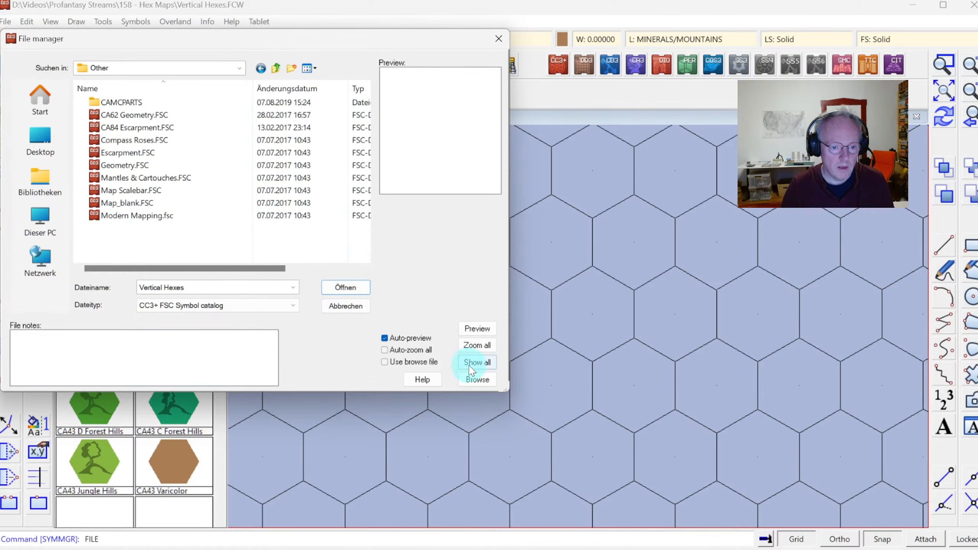
{"action": "left_click", "coordinate": [346, 307]}
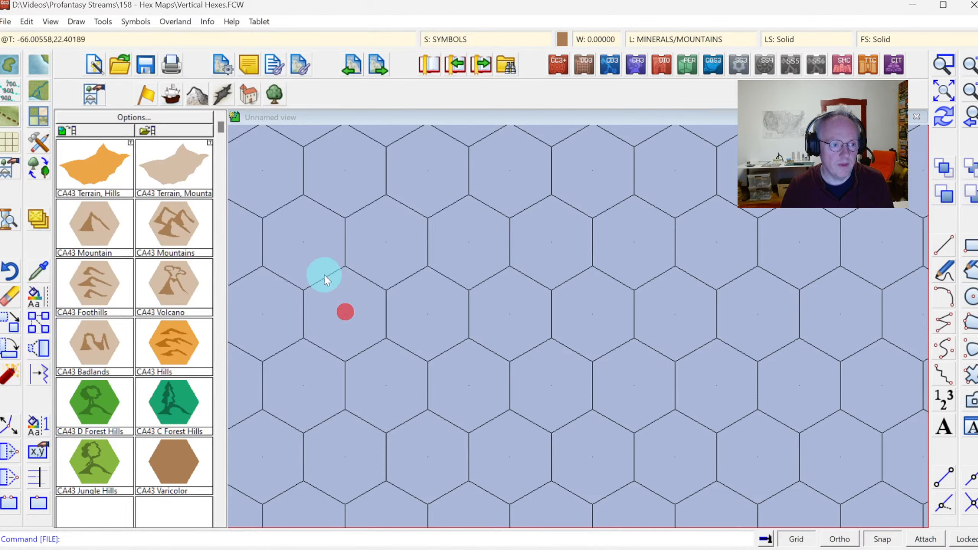
Open the Fantasy Hex catalog CA43_Mountains.FSC for editing and convert its symbol definitions to sheets
{"action": "left_click", "coordinate": [169, 131]}
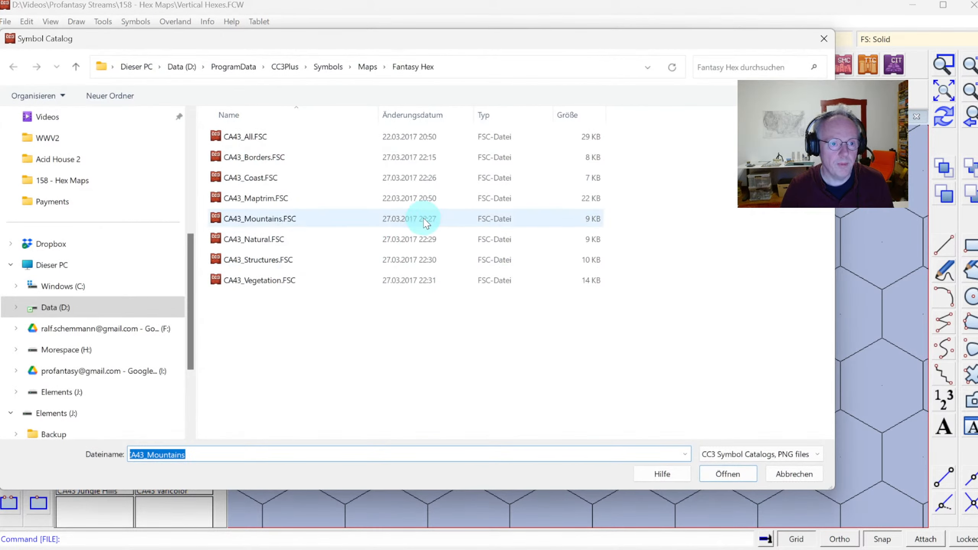
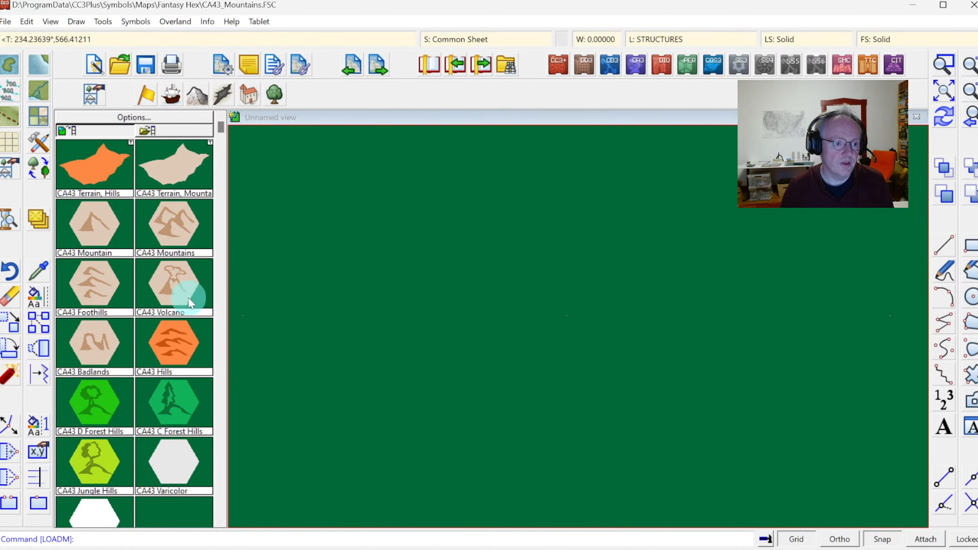
{"action": "left_click", "coordinate": [135, 21]}
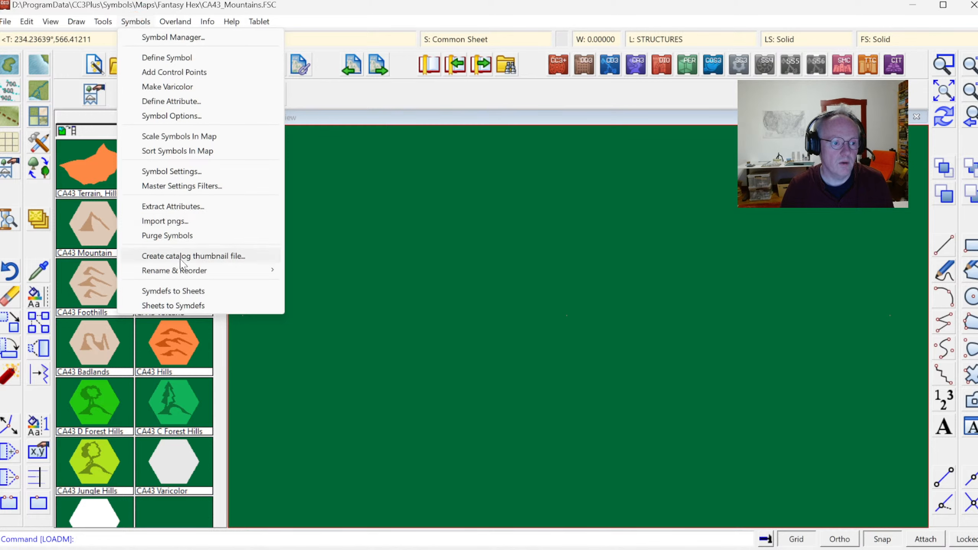
{"action": "left_click", "coordinate": [173, 290]}
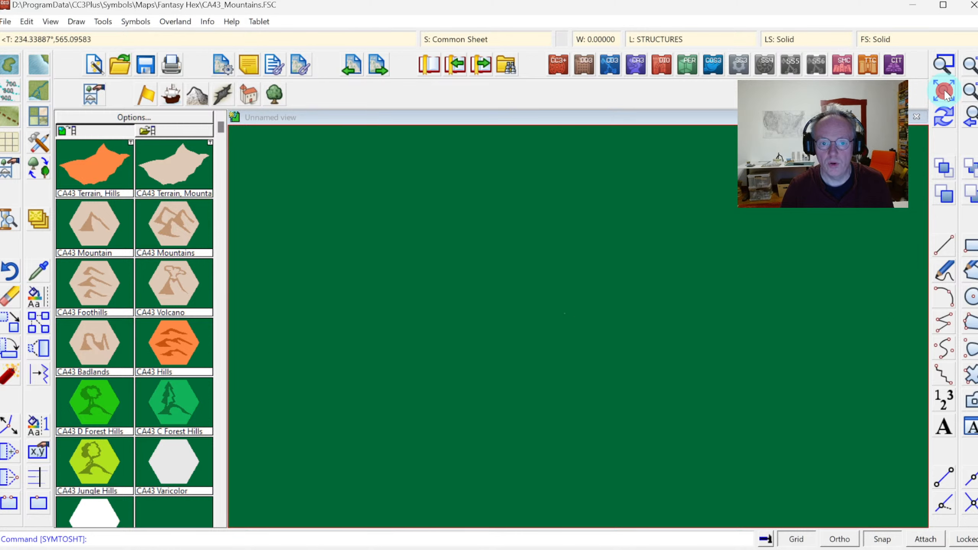
Show all drawing sheets of the catalog and fit the stacked symbols in the view
{"action": "left_click", "coordinate": [478, 36]}
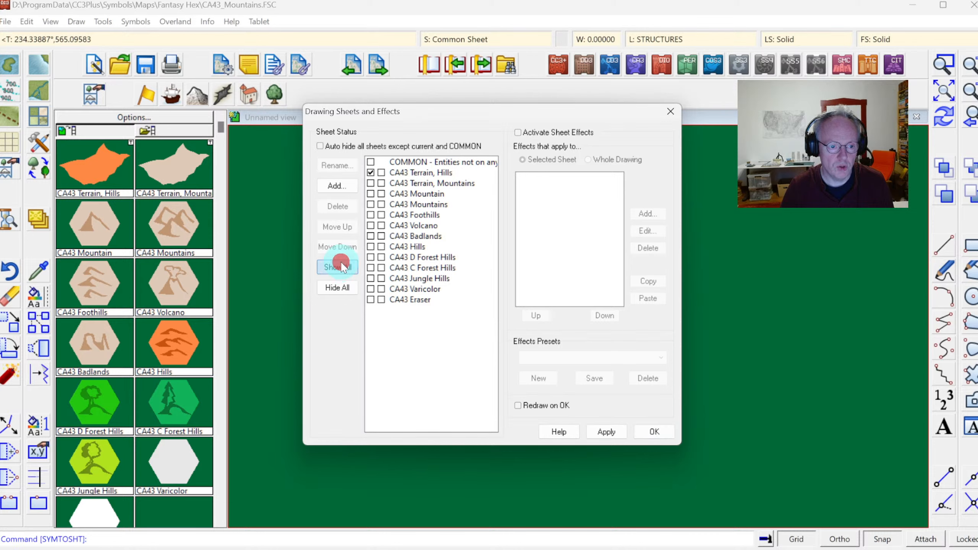
{"action": "left_click", "coordinate": [653, 431]}
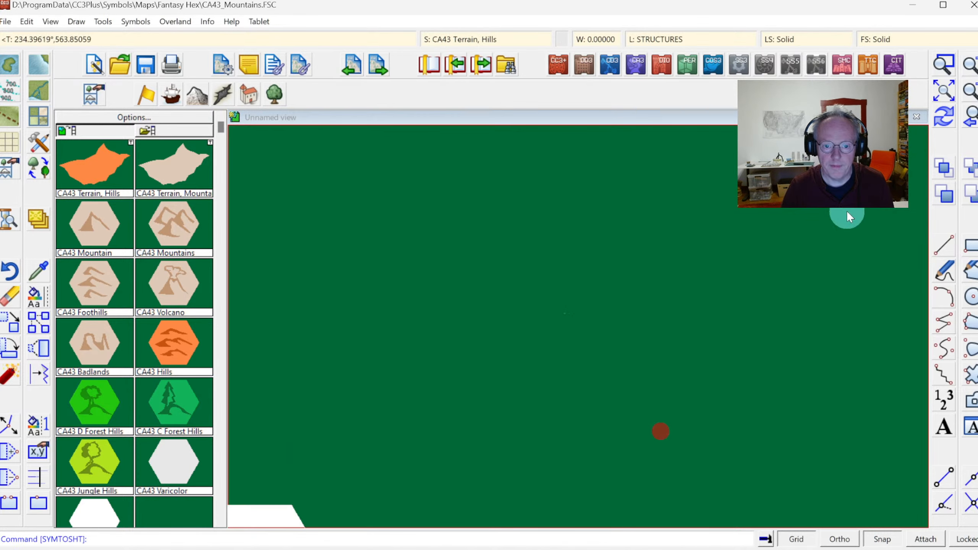
{"action": "left_click", "coordinate": [942, 92]}
{"action": "left_click", "coordinate": [947, 91]}
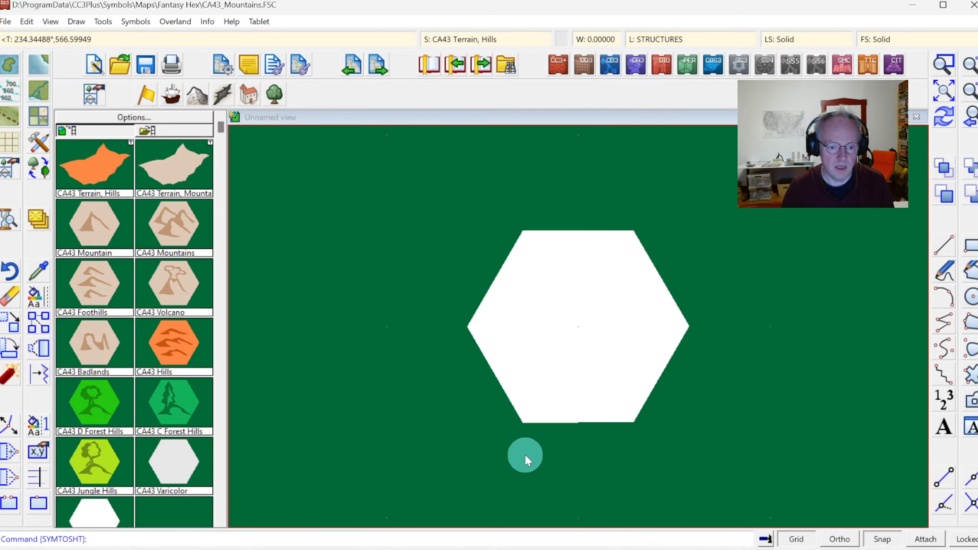
Rotate all the stacked hex symbols by 30 degrees about their common centre with Non-visual Rotate
{"action": "right_click", "coordinate": [38, 357]}
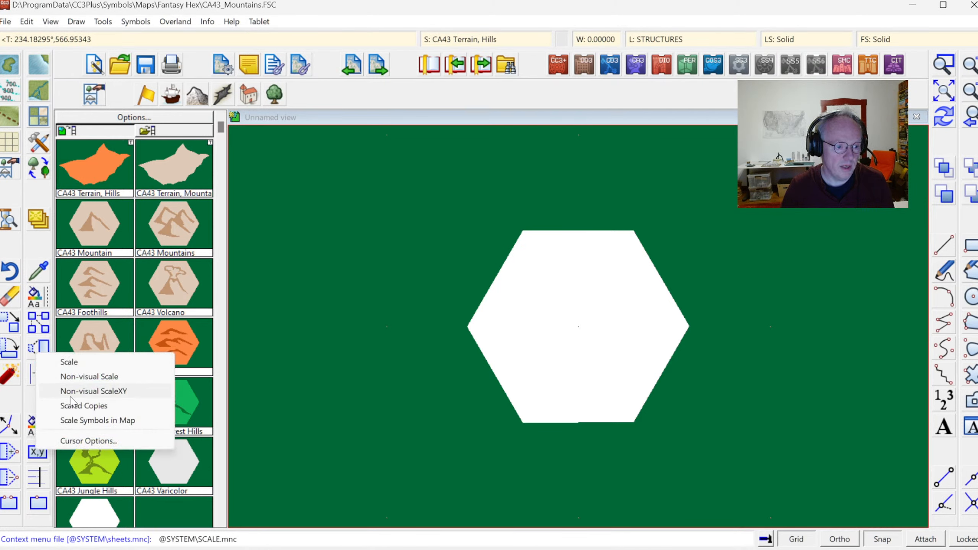
{"action": "right_click", "coordinate": [4, 343]}
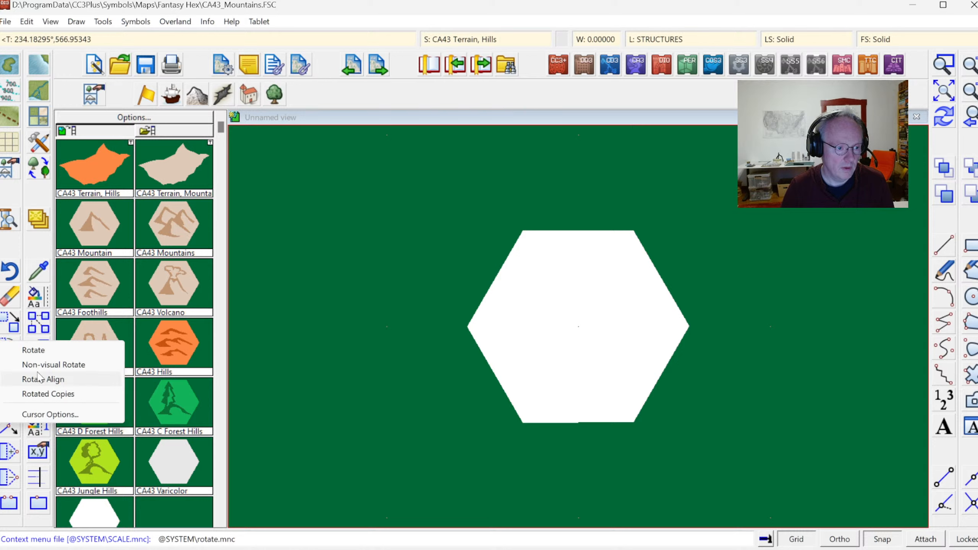
{"action": "left_click", "coordinate": [47, 366]}
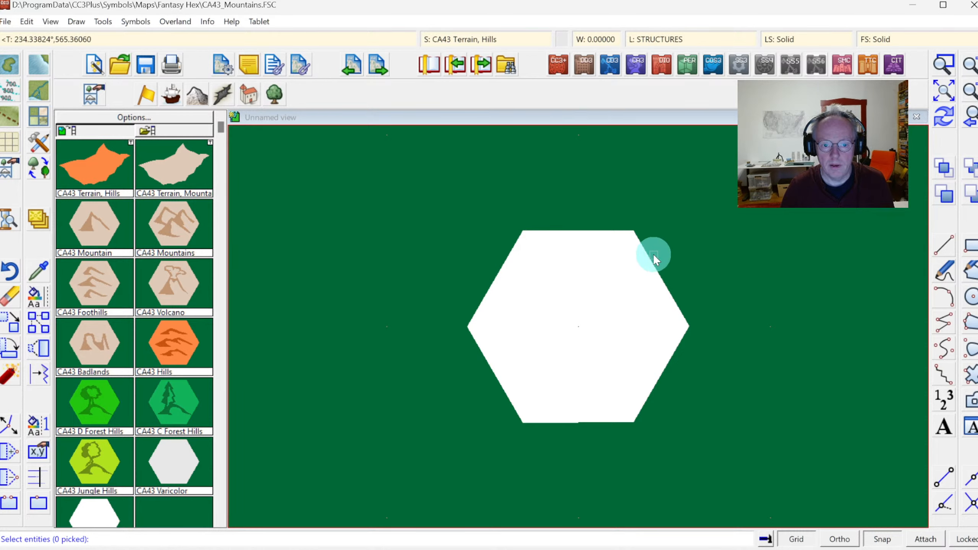
{"action": "left_click", "coordinate": [653, 256]}
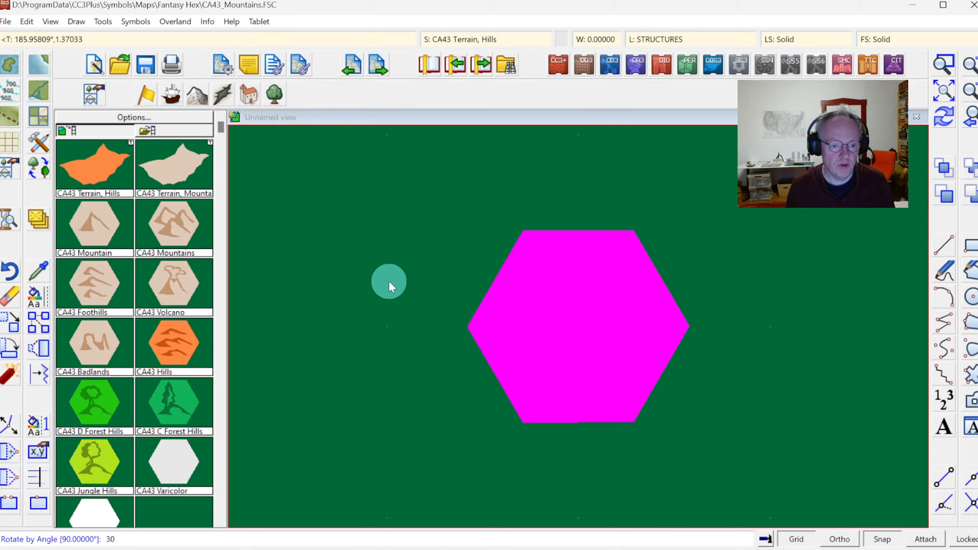
{"action": "key", "text": "Return"}
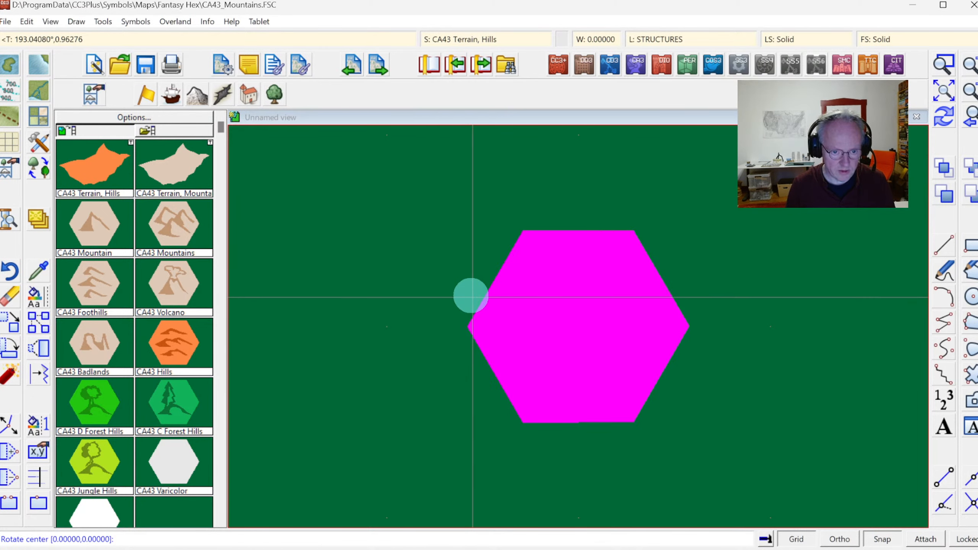
{"action": "left_click", "coordinate": [472, 296]}
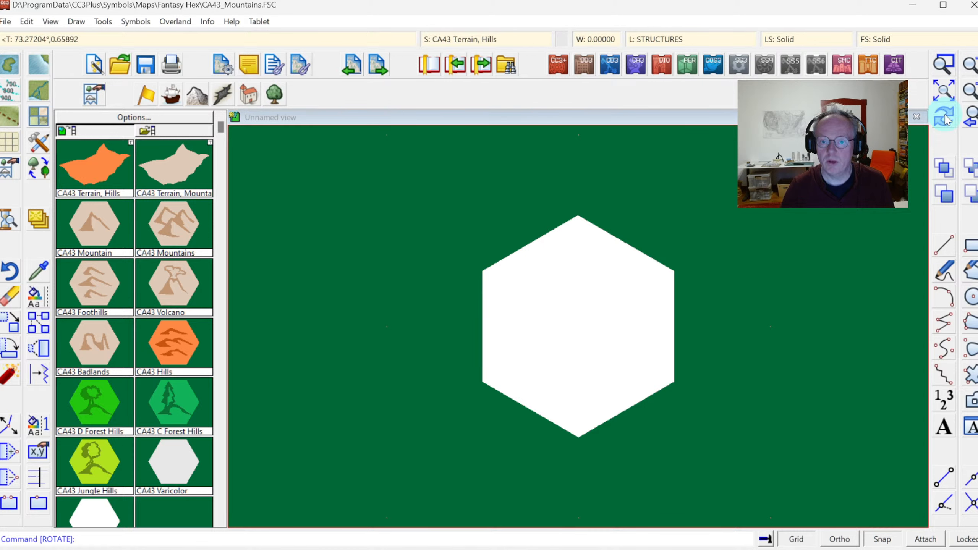
Convert the catalog's edited sheets back to symbol definitions
{"action": "left_click", "coordinate": [358, 73]}
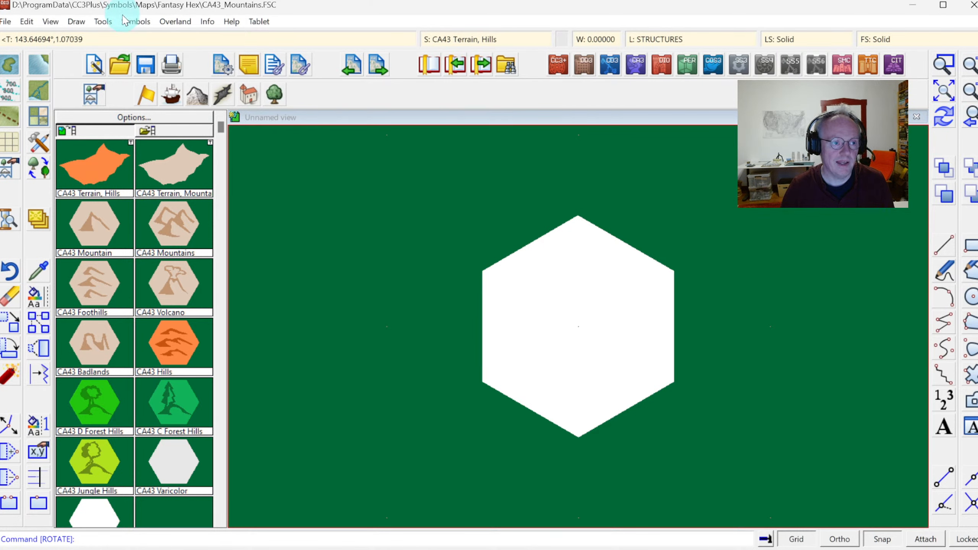
{"action": "left_click", "coordinate": [136, 21]}
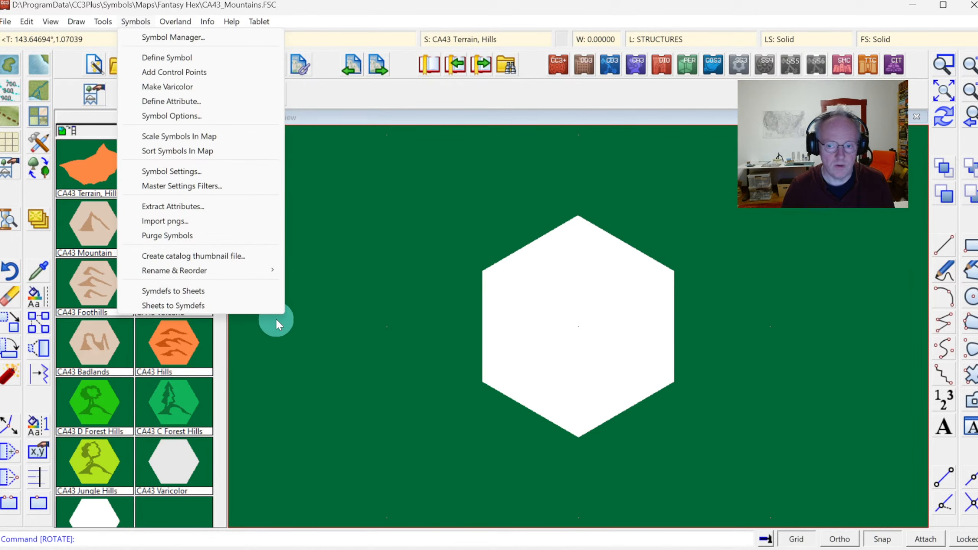
{"action": "left_click", "coordinate": [177, 305]}
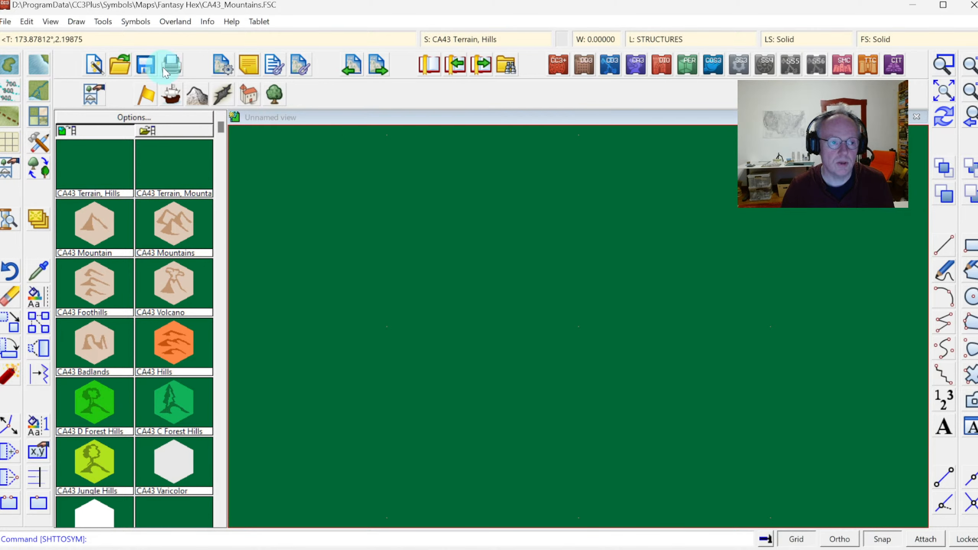
Save the rotated catalog under the new name CA43v_Mountains as a Campaign Cartographer 3 FSC symbol catalog
{"action": "left_click", "coordinate": [6, 22]}
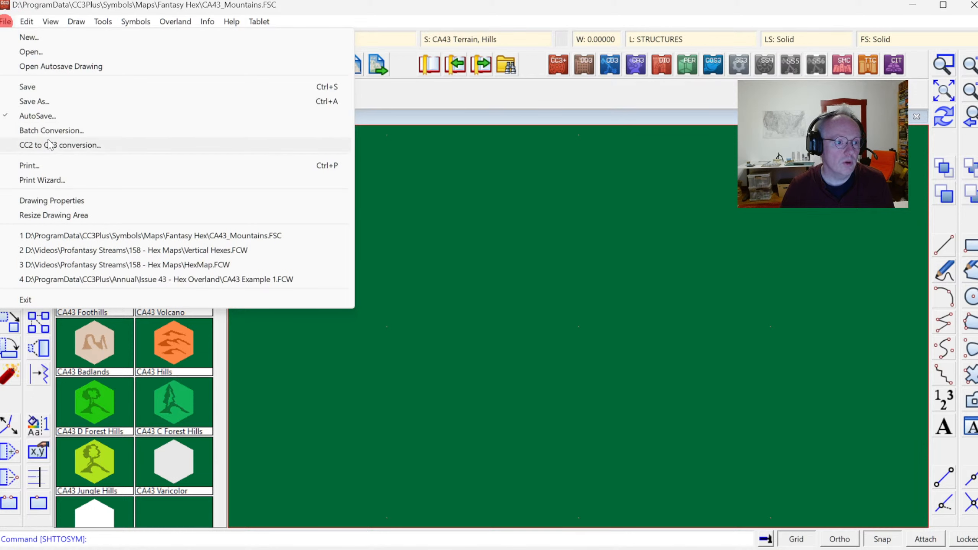
{"action": "left_click", "coordinate": [35, 101]}
{"action": "left_click", "coordinate": [158, 306]}
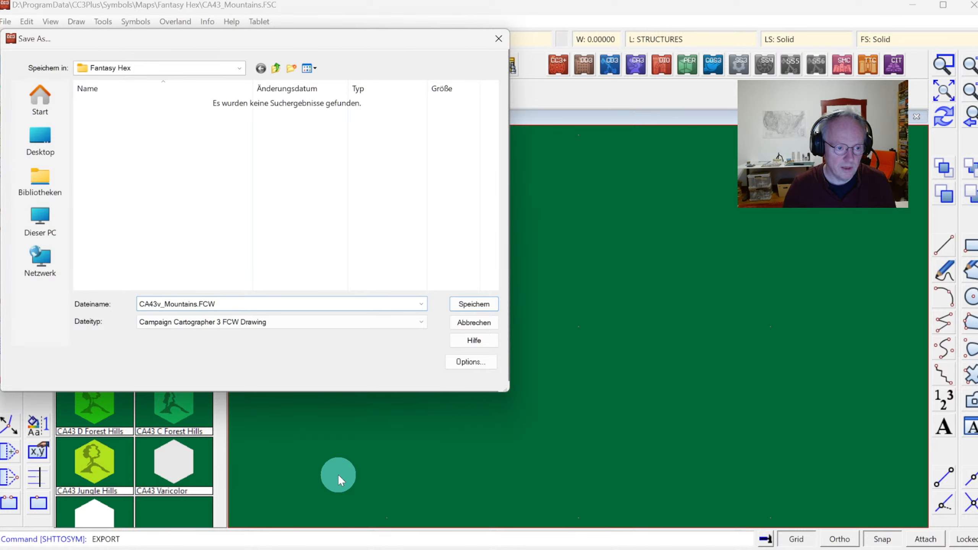
{"action": "type", "text": "v"}
{"action": "left_click", "coordinate": [219, 322]}
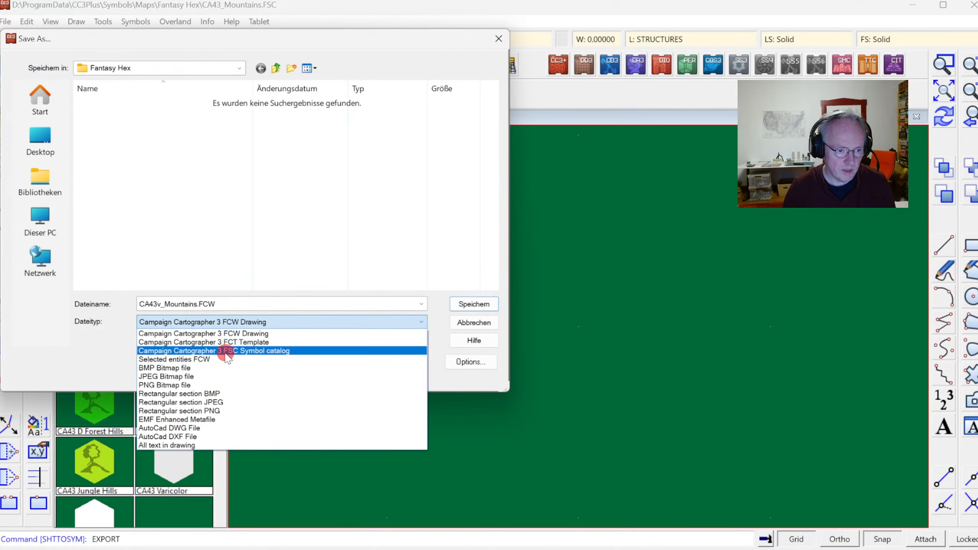
{"action": "left_click", "coordinate": [225, 353]}
{"action": "left_click", "coordinate": [470, 304]}
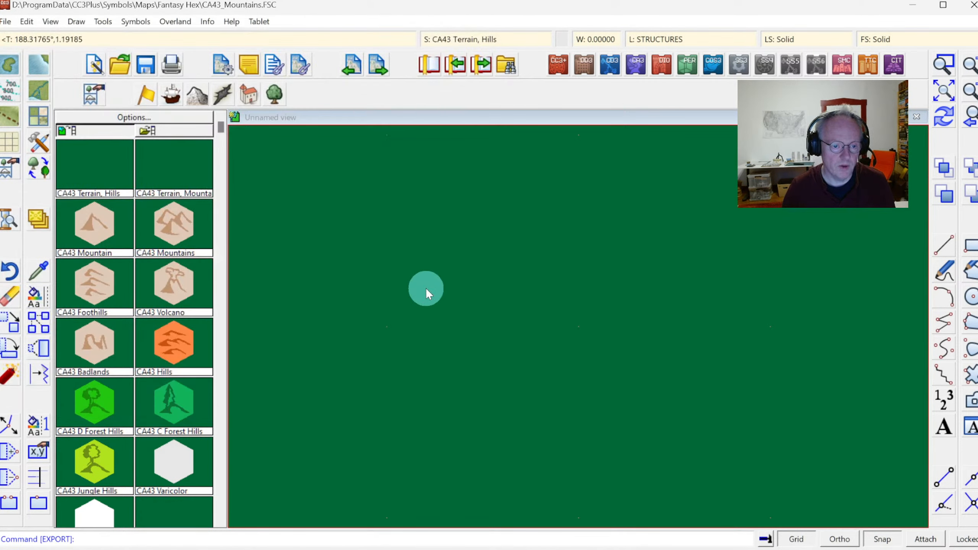
Reopen the Vertical Hexes.FCW map and load the CA43v_Mountains.FSC symbol catalog
{"action": "left_click", "coordinate": [6, 21]}
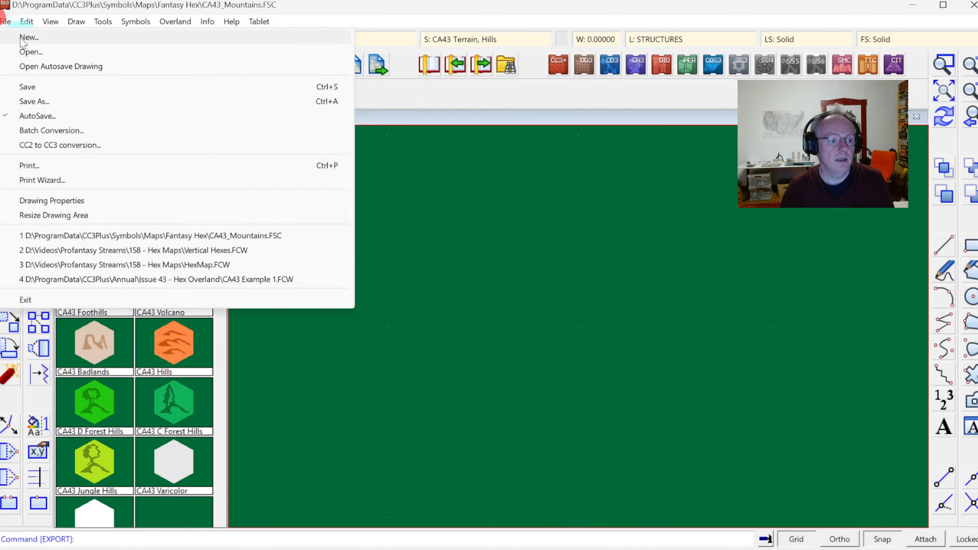
{"action": "left_click", "coordinate": [142, 252]}
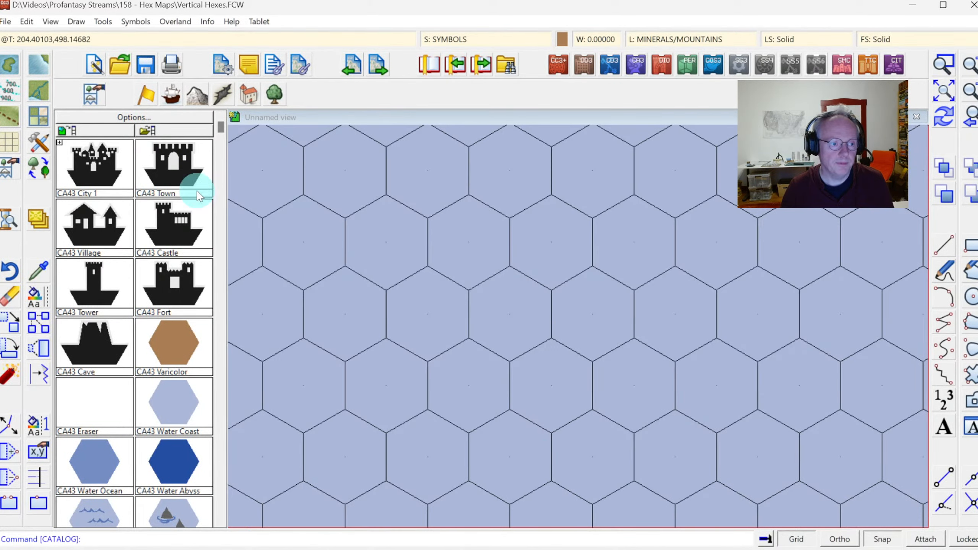
{"action": "left_click", "coordinate": [158, 130]}
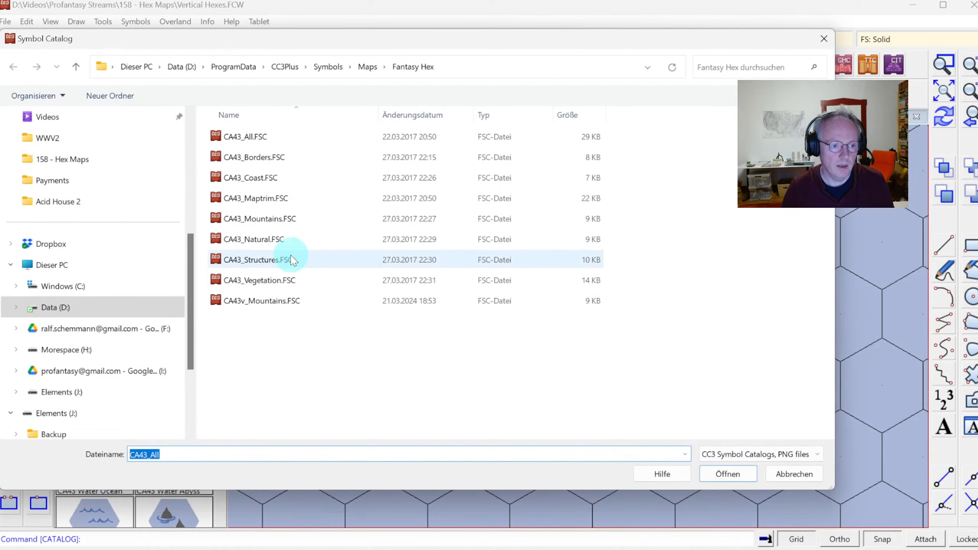
{"action": "left_click", "coordinate": [250, 302]}
{"action": "double_click", "coordinate": [250, 302]}
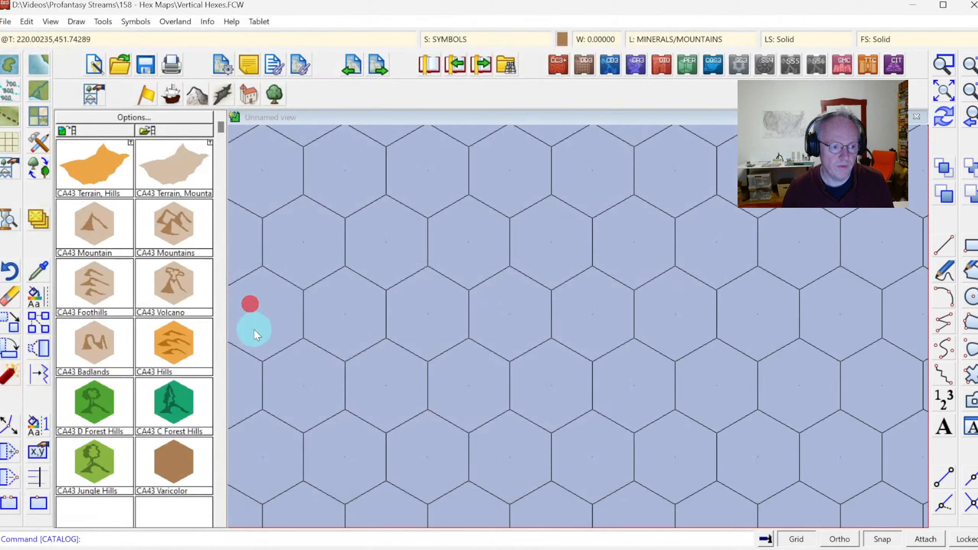
Try placing a CA43 Mountain symbol in a hex of the vertical grid, and undo the placement
{"action": "left_click", "coordinate": [90, 228]}
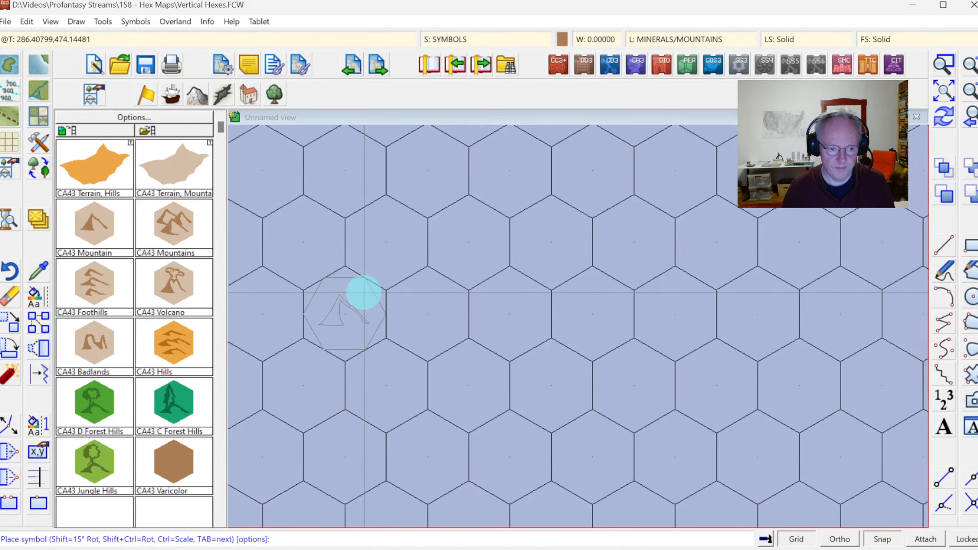
{"action": "left_click", "coordinate": [498, 308]}
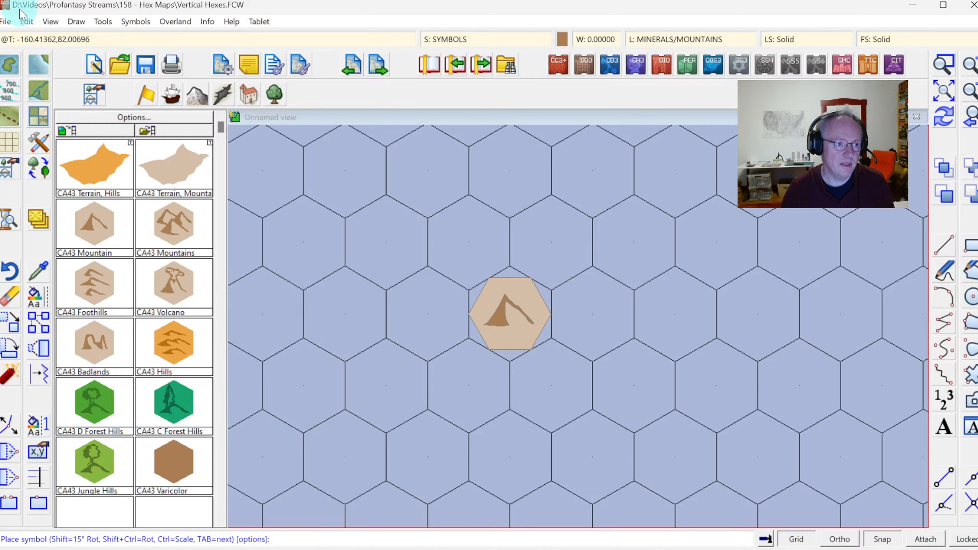
{"action": "left_click", "coordinate": [26, 21]}
{"action": "left_click", "coordinate": [47, 35]}
Delete the CA43 Mountain symbol definition from the map with the Symbol Manager
{"action": "left_click", "coordinate": [136, 21]}
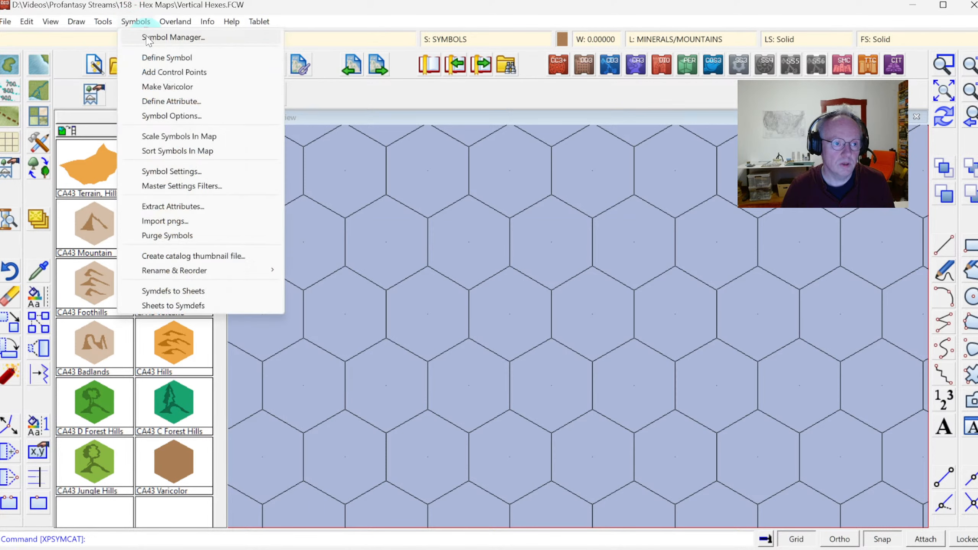
{"action": "left_click", "coordinate": [173, 37]}
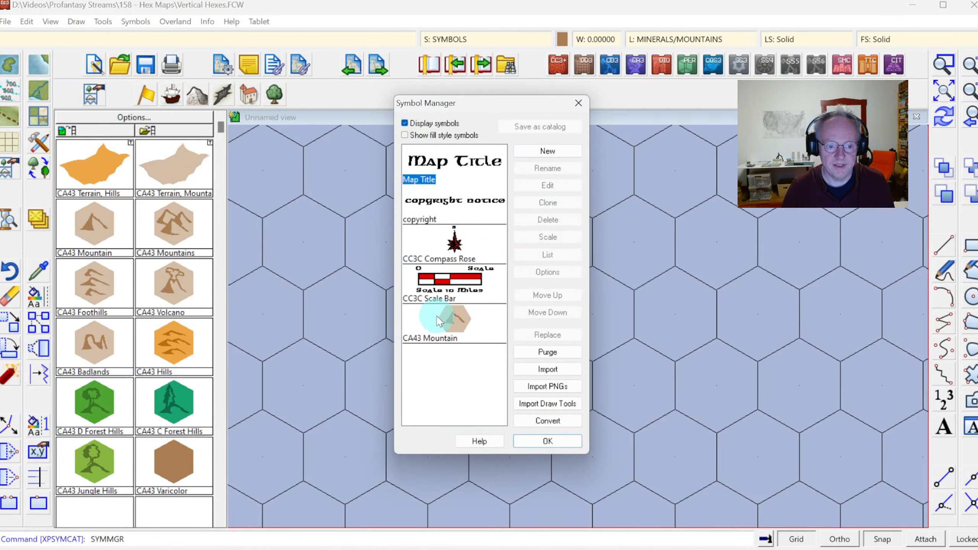
{"action": "left_click", "coordinate": [450, 317]}
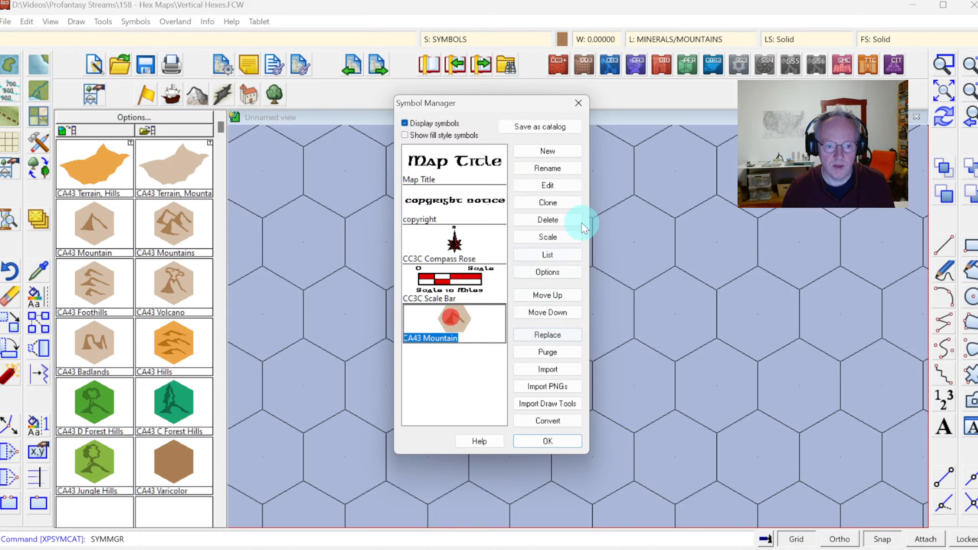
{"action": "left_click", "coordinate": [558, 221]}
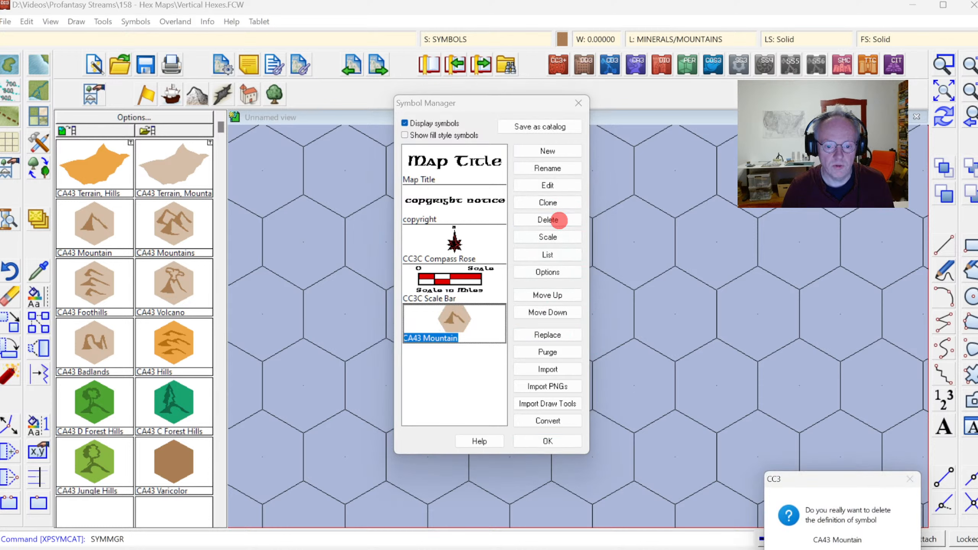
{"action": "key", "text": "Return"}
{"action": "left_click", "coordinate": [559, 444]}
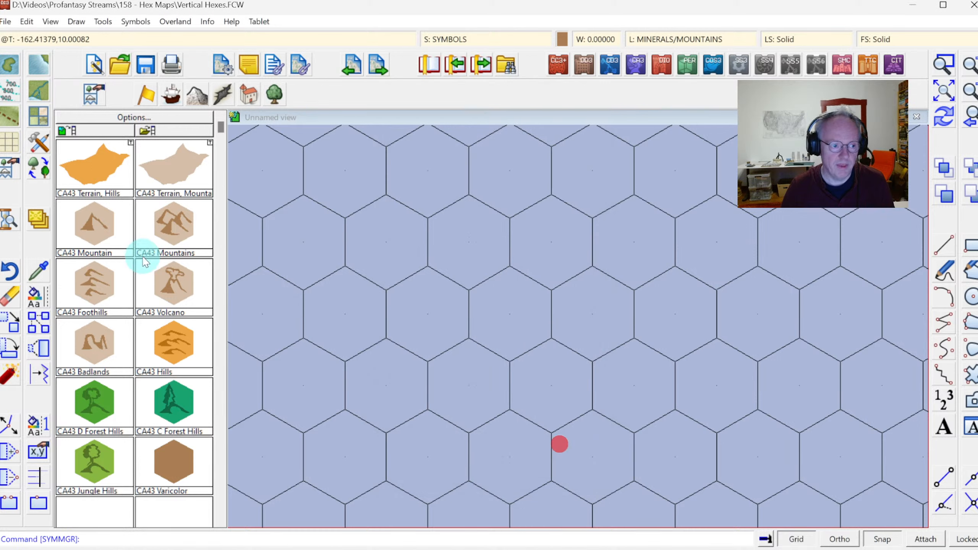
Try the CA43 Mountain symbol on the vertical hex grid again without placing it
{"action": "left_click", "coordinate": [91, 225]}
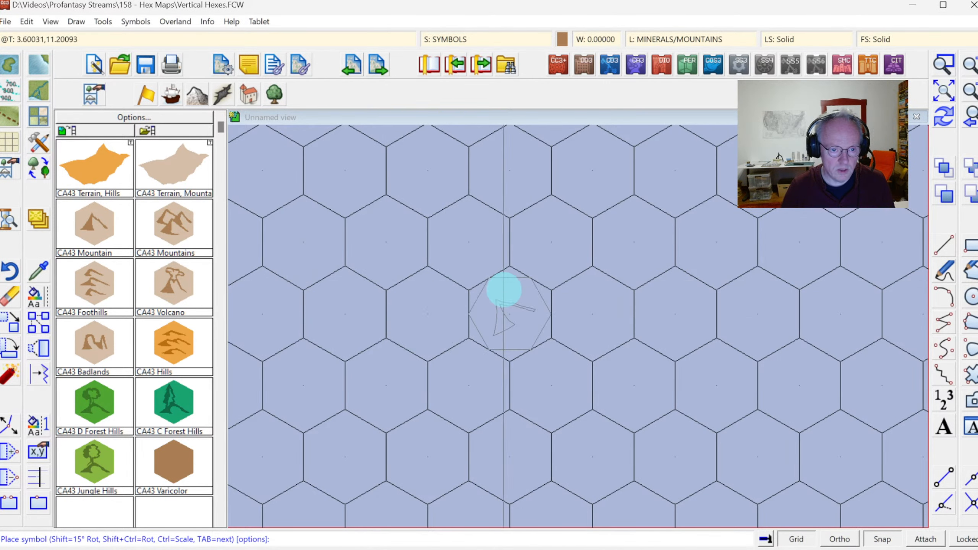
{"action": "left_click", "coordinate": [135, 21]}
{"action": "left_click", "coordinate": [147, 38]}
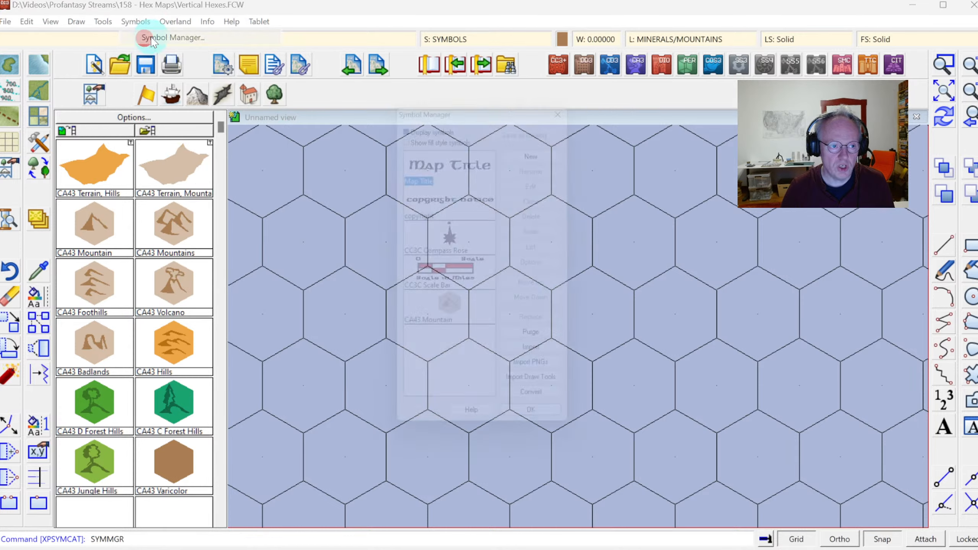
{"action": "key", "text": "Escape"}
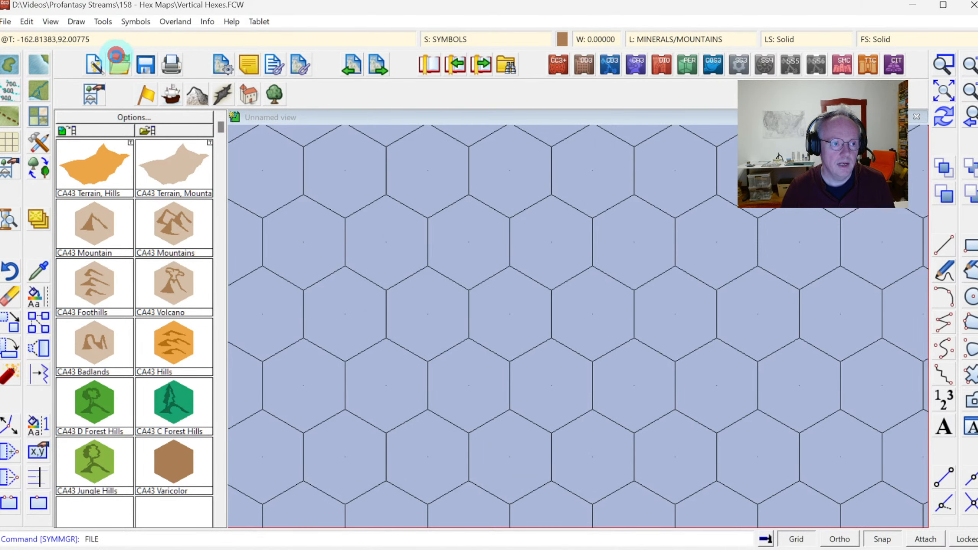
Begin opening a file with the listing limited to CC3+ FSC symbol catalogs
{"action": "left_click", "coordinate": [117, 57]}
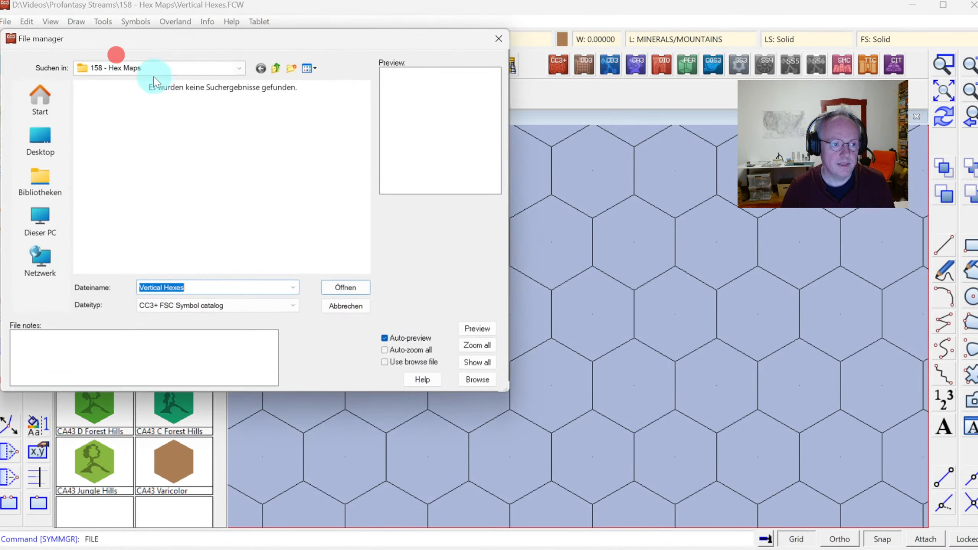
{"action": "left_click", "coordinate": [293, 305]}
{"action": "left_click", "coordinate": [221, 342]}
{"action": "left_click", "coordinate": [235, 306]}
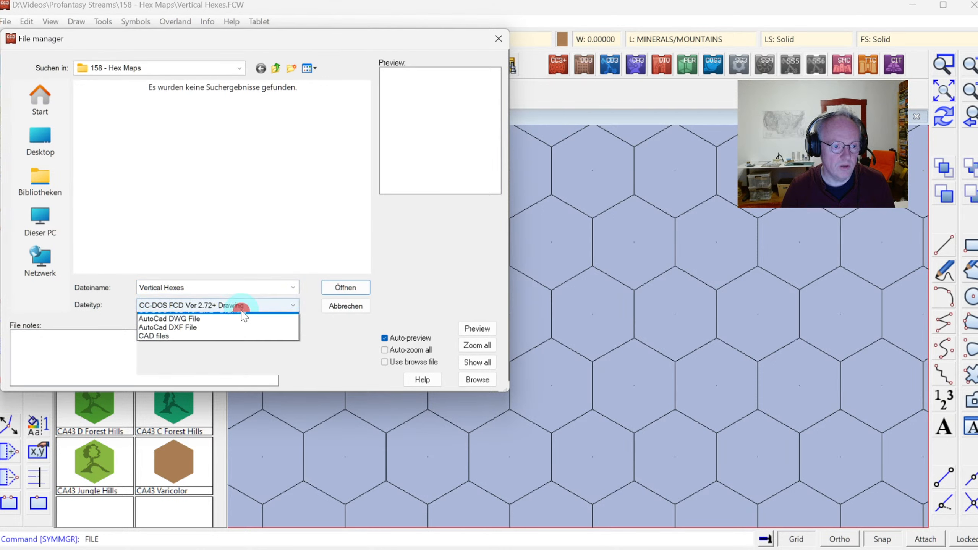
{"action": "left_click", "coordinate": [216, 333]}
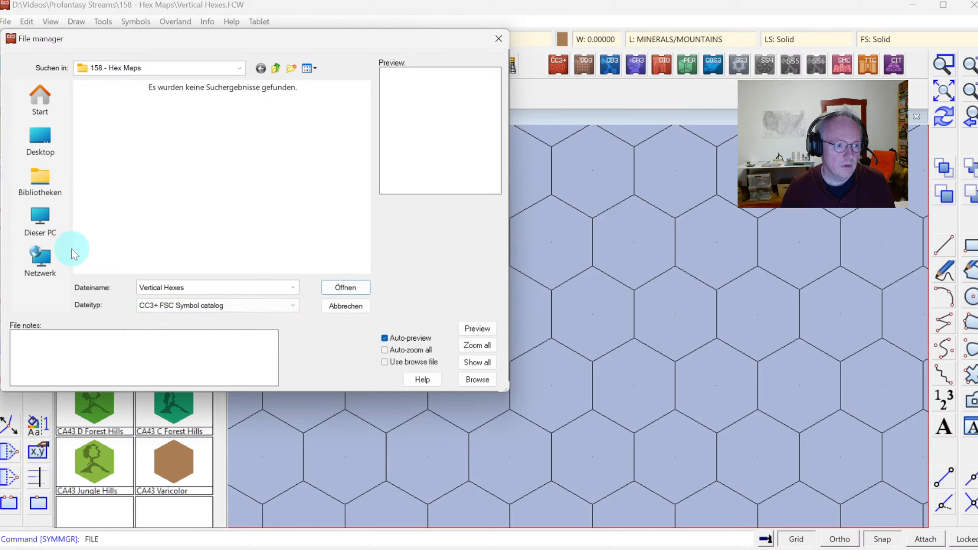
Open CA43v_Mountains.FSC for editing from D:\ProgramData\CC3Plus\Symbols\Maps\Fantasy Hex
{"action": "left_click", "coordinate": [233, 67]}
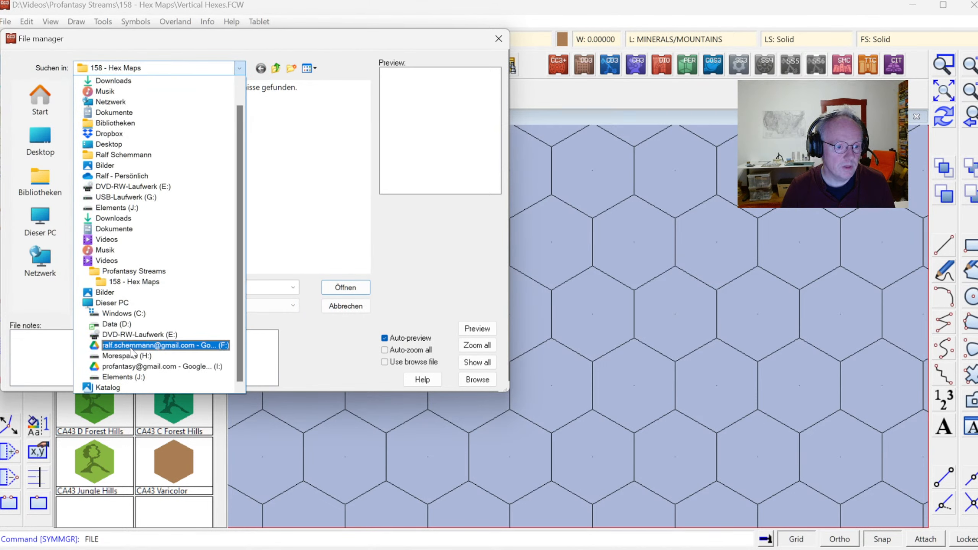
{"action": "left_click", "coordinate": [126, 328]}
{"action": "double_click", "coordinate": [135, 196]}
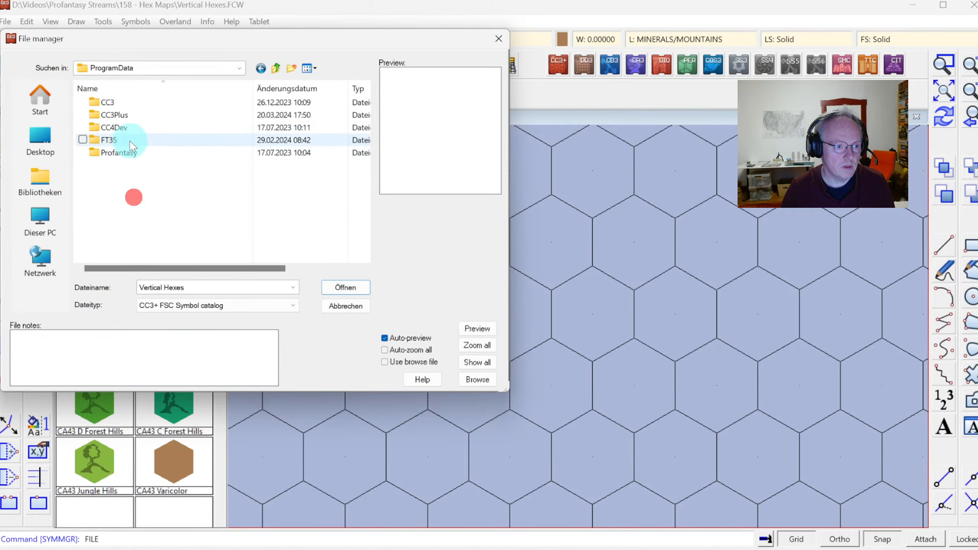
{"action": "double_click", "coordinate": [115, 116]}
{"action": "scroll", "coordinate": [131, 204], "scroll_direction": "down", "scroll_amount": 3}
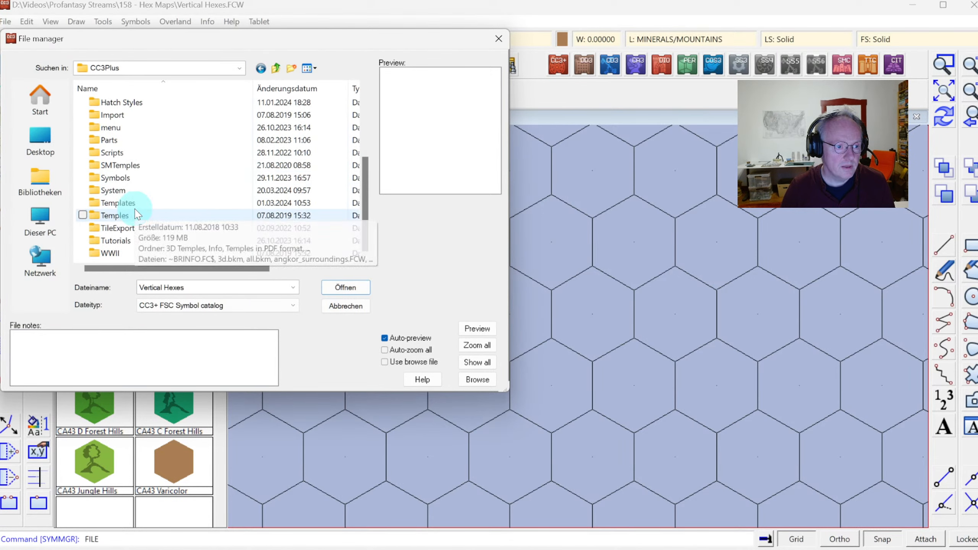
{"action": "double_click", "coordinate": [115, 178]}
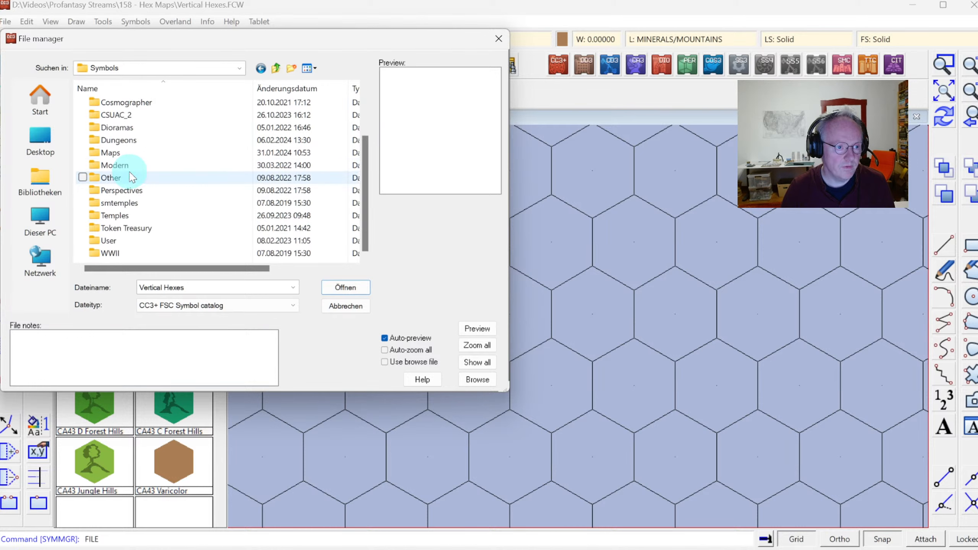
{"action": "double_click", "coordinate": [119, 151]}
{"action": "scroll", "coordinate": [142, 177], "scroll_direction": "down", "scroll_amount": 3}
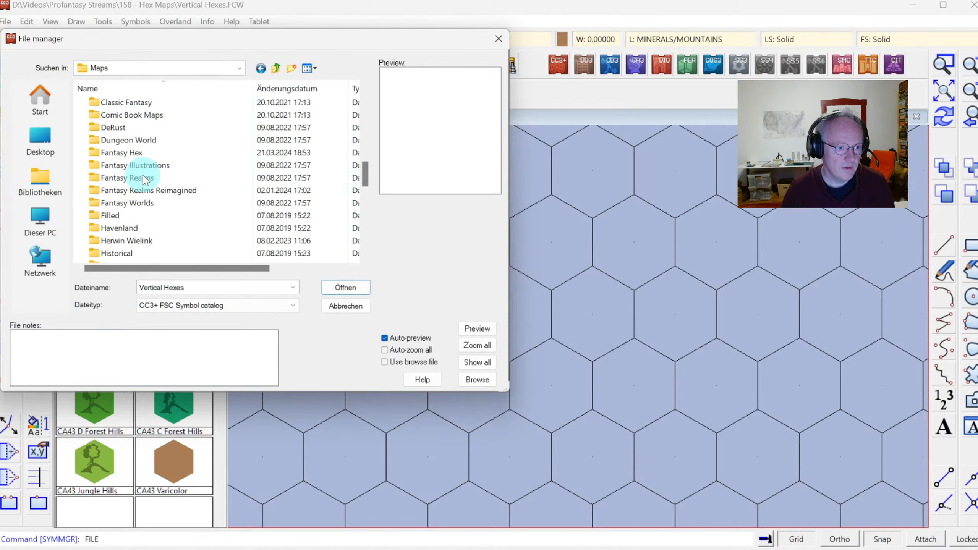
{"action": "double_click", "coordinate": [135, 152]}
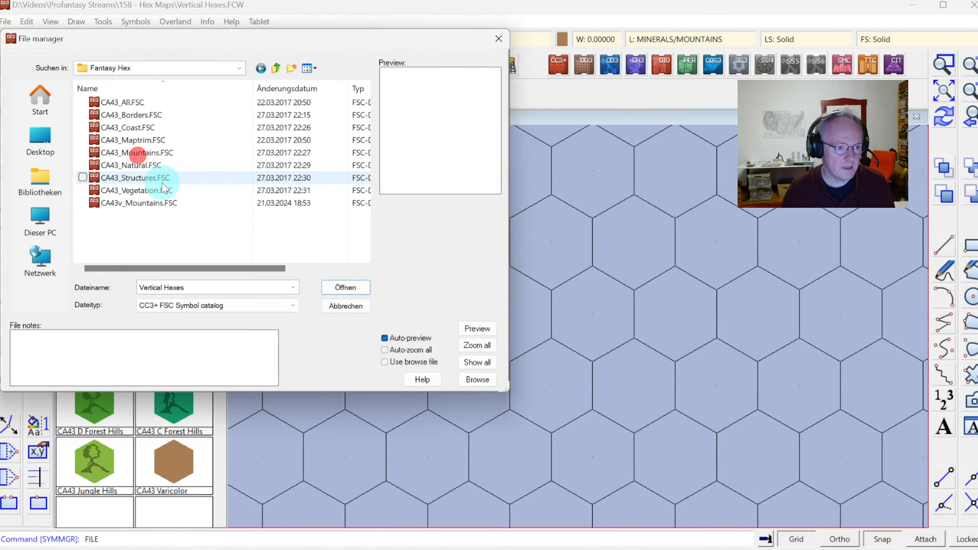
{"action": "double_click", "coordinate": [136, 203]}
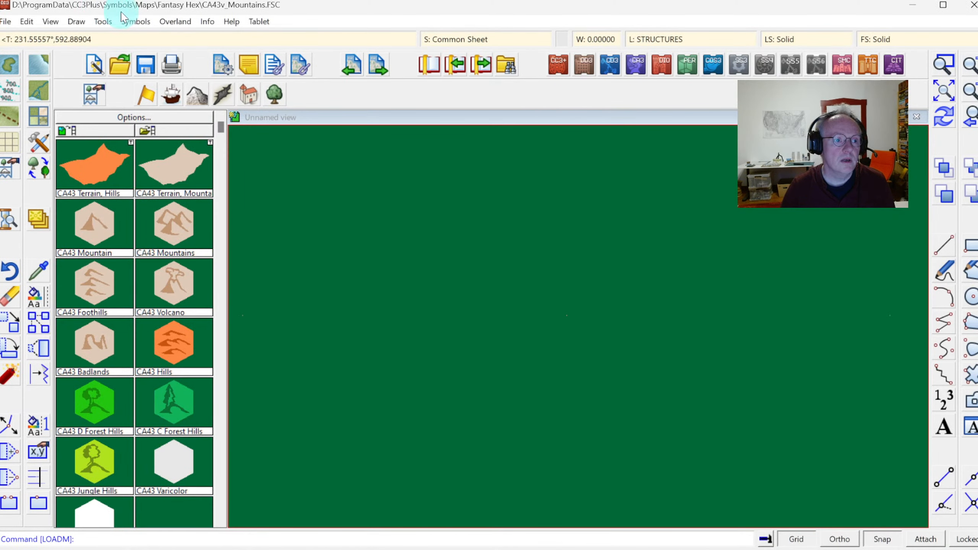
Turn on the "Hex is vertical" option for the symbols from CA43 Mountain through CA43 Eraser in the Symbol Manager
{"action": "left_click", "coordinate": [129, 21]}
{"action": "left_click", "coordinate": [173, 37]}
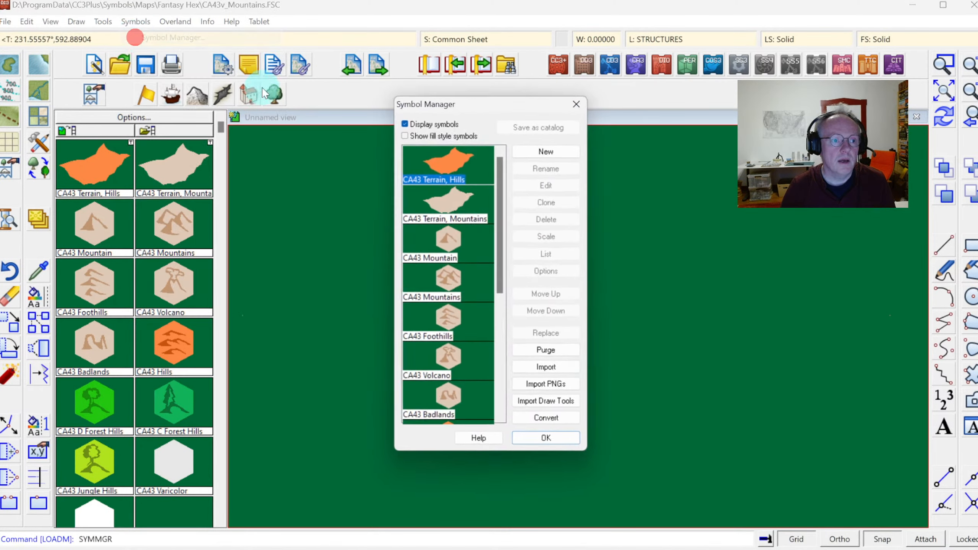
{"action": "left_click", "coordinate": [454, 227]}
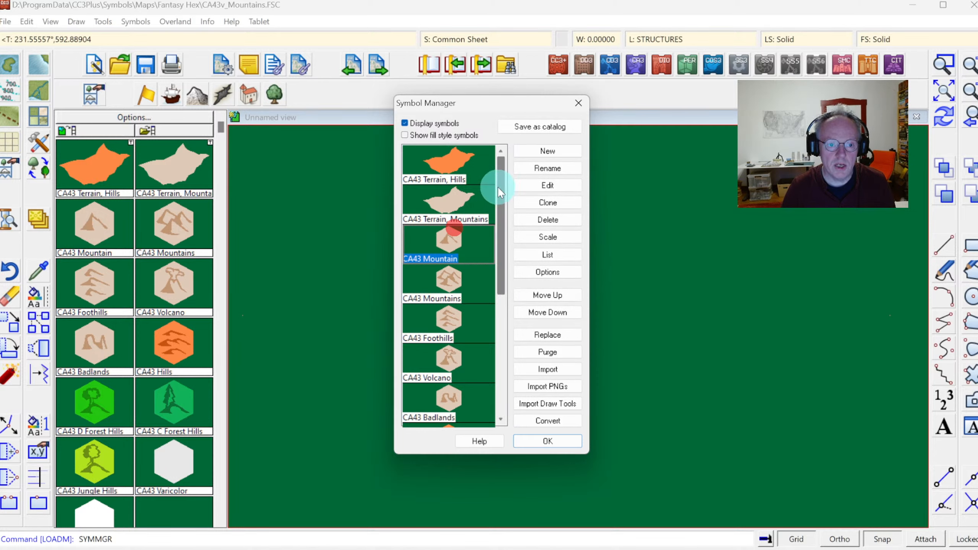
{"action": "left_click_drag", "start_coordinate": [499, 187], "coordinate": [498, 377]}
{"action": "left_click", "coordinate": [467, 409], "text": "shift"}
{"action": "left_click", "coordinate": [548, 272]}
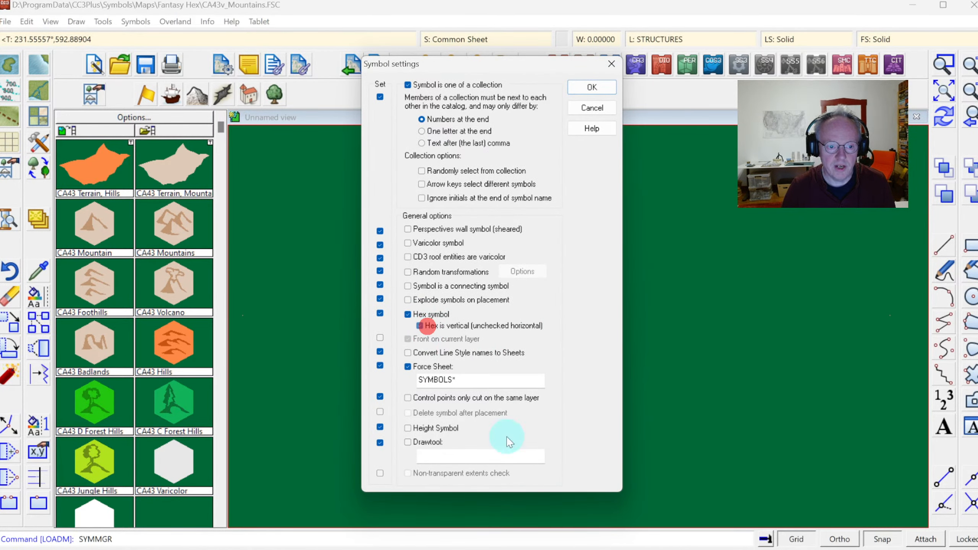
{"action": "left_click", "coordinate": [587, 90]}
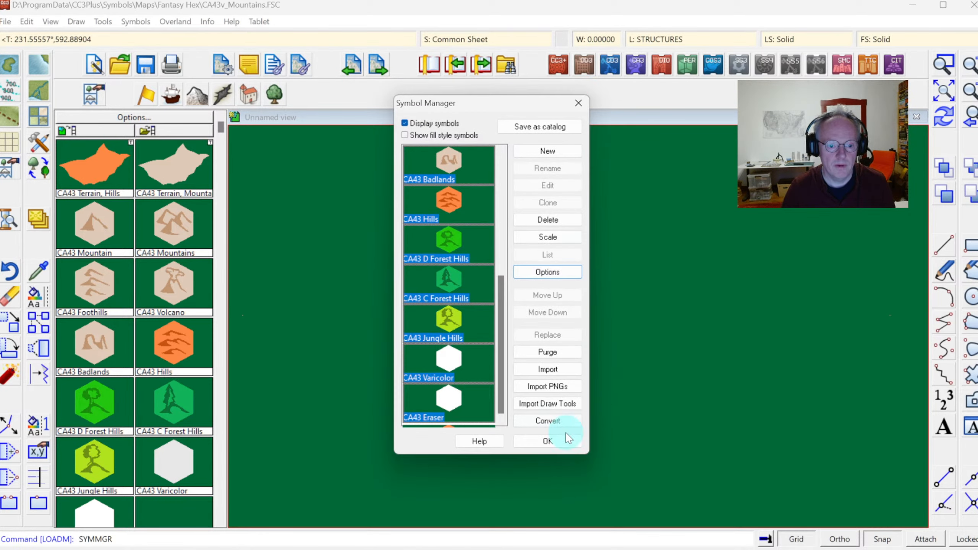
{"action": "left_click", "coordinate": [547, 442]}
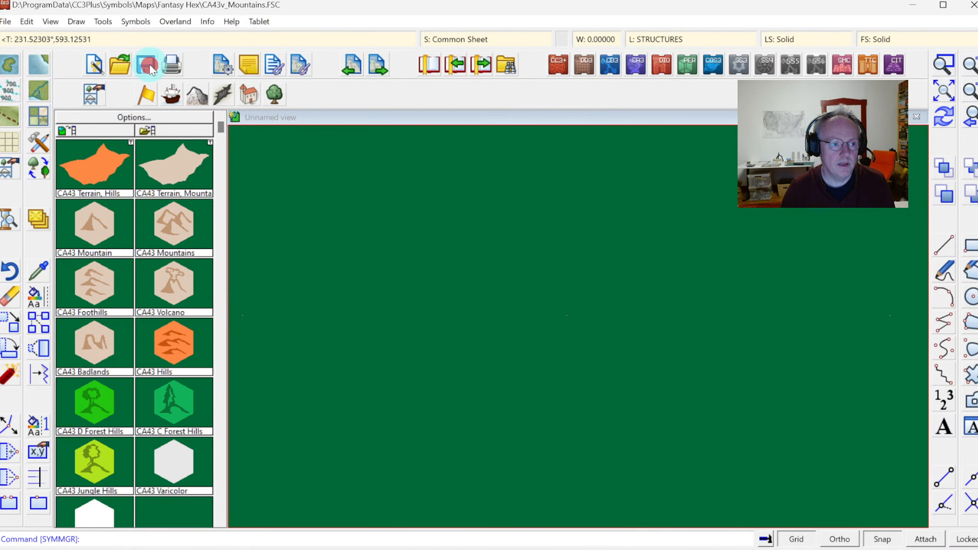
Save the edited catalog and return to the Vertical Hexes.FCW map
{"action": "left_click", "coordinate": [6, 21]}
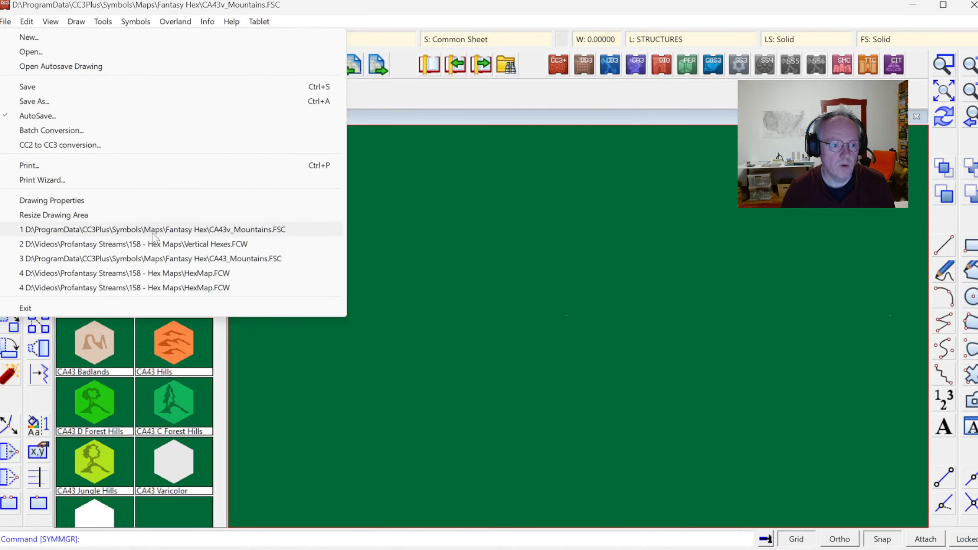
{"action": "left_click", "coordinate": [151, 244]}
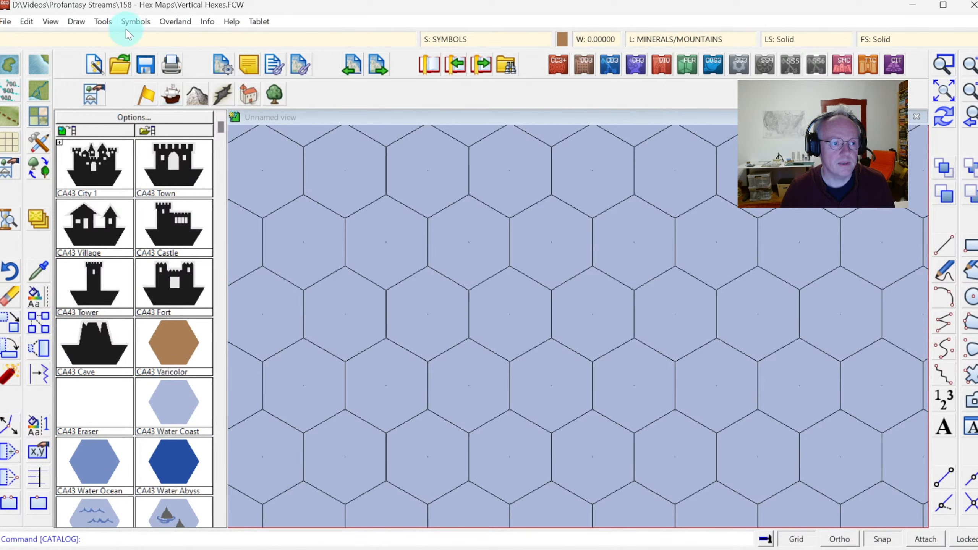
Delete the CA43 Mountain symbol definition from the map's Symbol Manager
{"action": "left_click", "coordinate": [133, 23]}
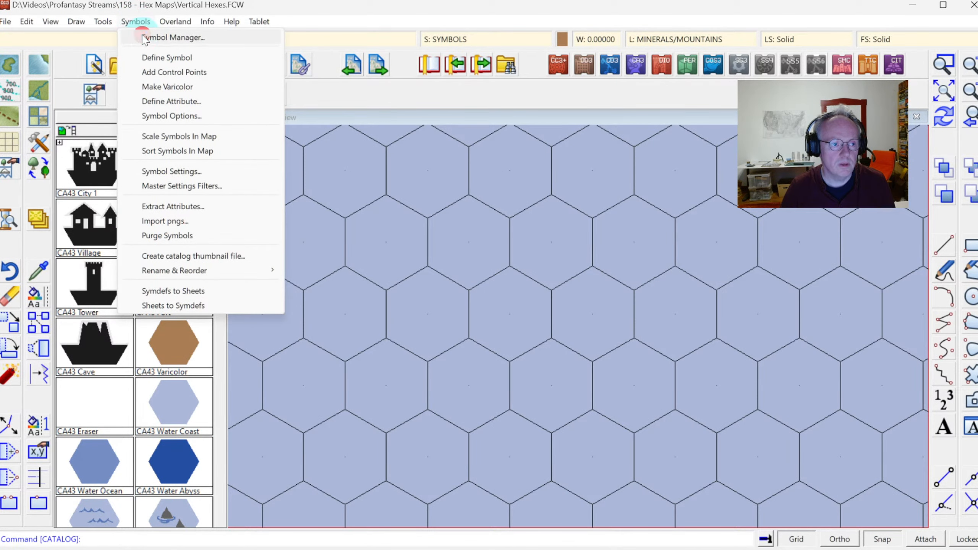
{"action": "left_click", "coordinate": [139, 36]}
{"action": "left_click", "coordinate": [462, 330]}
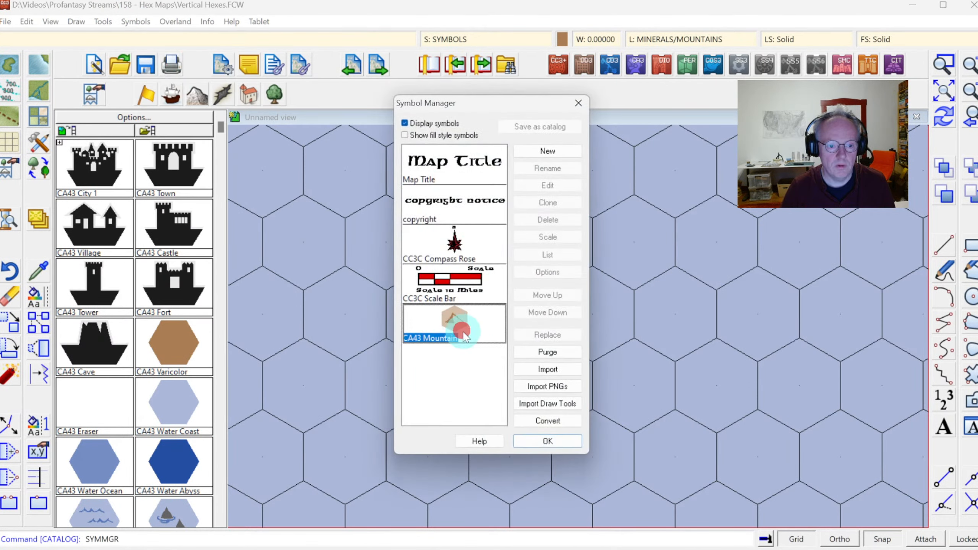
{"action": "left_click", "coordinate": [544, 225]}
{"action": "key", "text": "Return"}
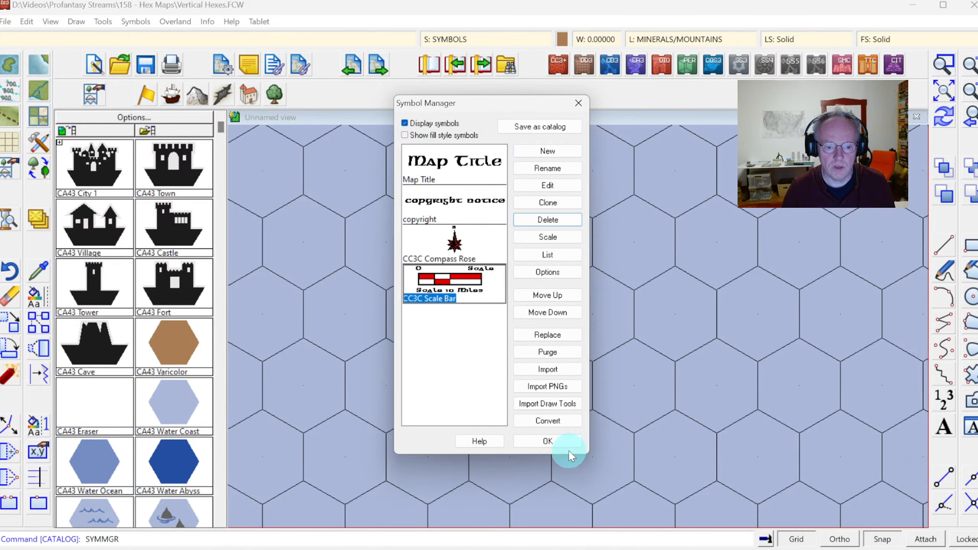
{"action": "left_click", "coordinate": [547, 439]}
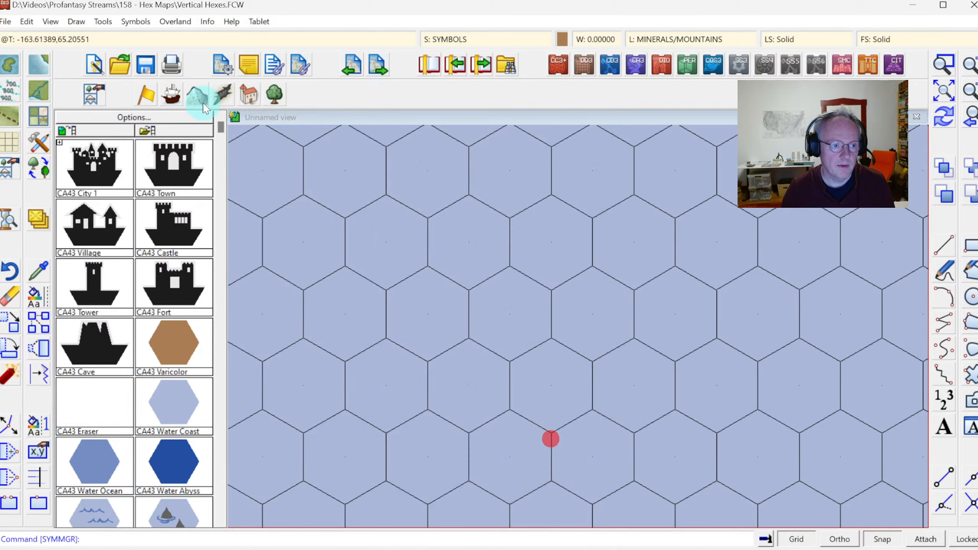
Load the CA43v_Mountains.FSC symbol catalog and place CA43 Mountain symbols in a cluster of 16 hexes, then redraw the map
{"action": "left_click", "coordinate": [169, 133]}
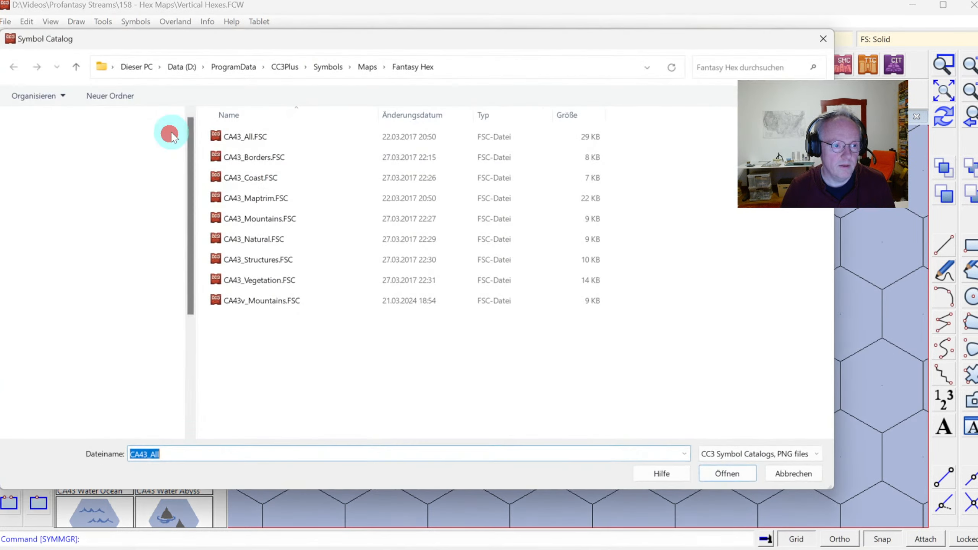
{"action": "double_click", "coordinate": [252, 302]}
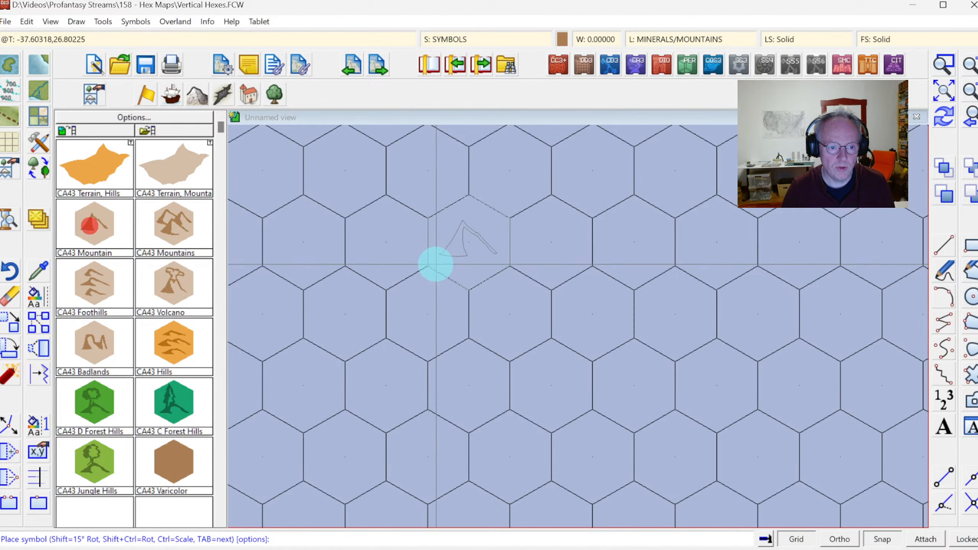
{"action": "left_click", "coordinate": [455, 255]}
{"action": "left_click", "coordinate": [522, 332]}
{"action": "left_click", "coordinate": [563, 247]}
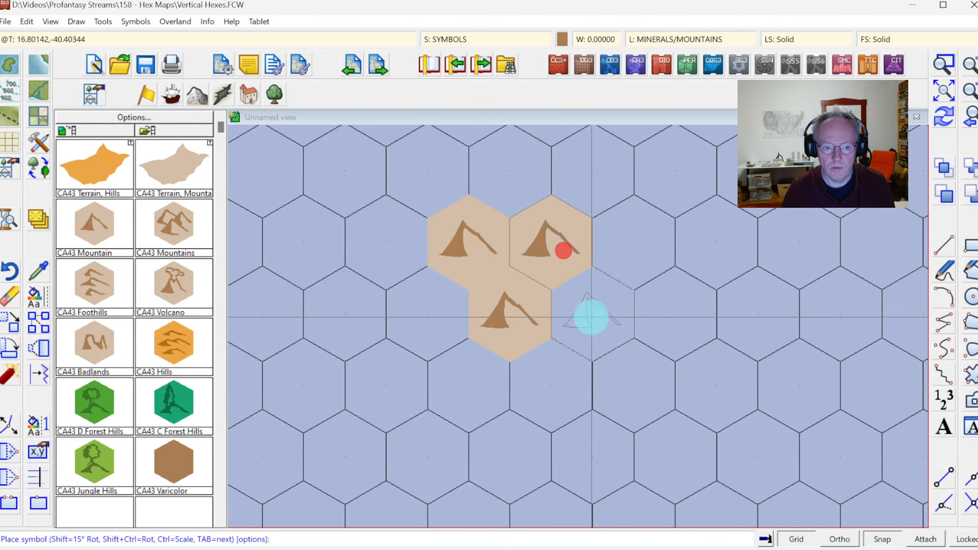
{"action": "left_click", "coordinate": [597, 296]}
{"action": "left_click", "coordinate": [643, 260]}
{"action": "left_click", "coordinate": [679, 318]}
{"action": "left_click", "coordinate": [756, 341]}
{"action": "left_click", "coordinate": [713, 390]}
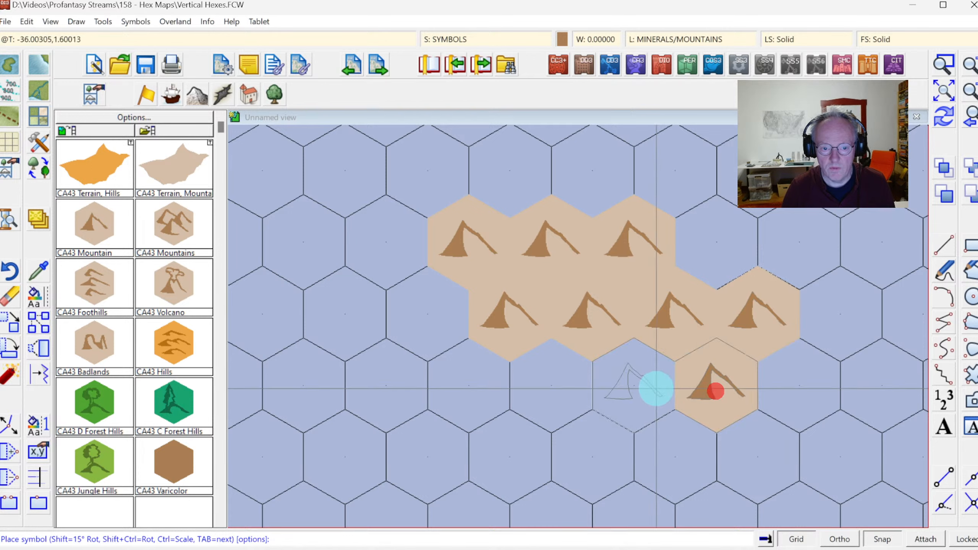
{"action": "left_click", "coordinate": [650, 389]}
{"action": "left_click", "coordinate": [572, 389]}
{"action": "left_click", "coordinate": [531, 448]}
{"action": "left_click", "coordinate": [484, 390]}
{"action": "left_click", "coordinate": [406, 386]}
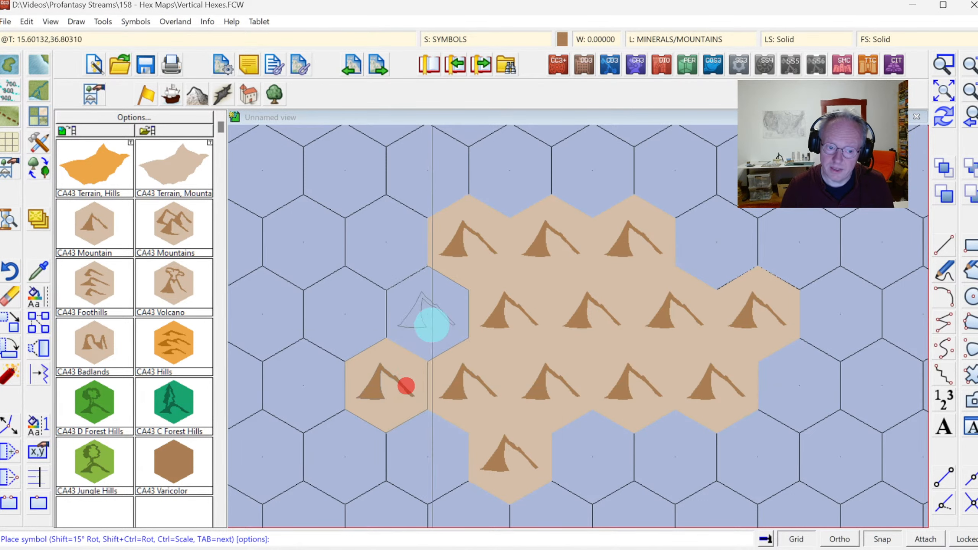
{"action": "left_click", "coordinate": [433, 321]}
{"action": "left_click", "coordinate": [343, 317]}
{"action": "left_click", "coordinate": [300, 241]}
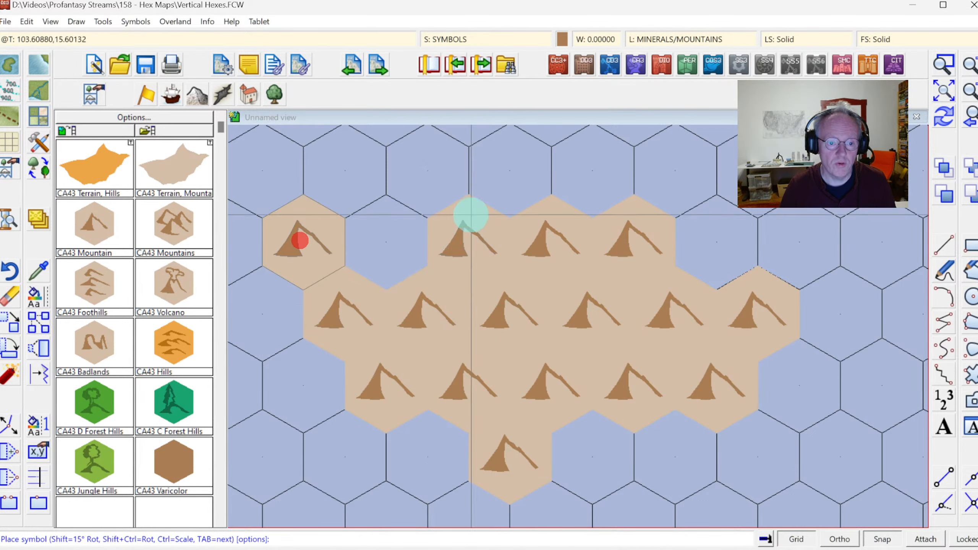
{"action": "left_click", "coordinate": [940, 123]}
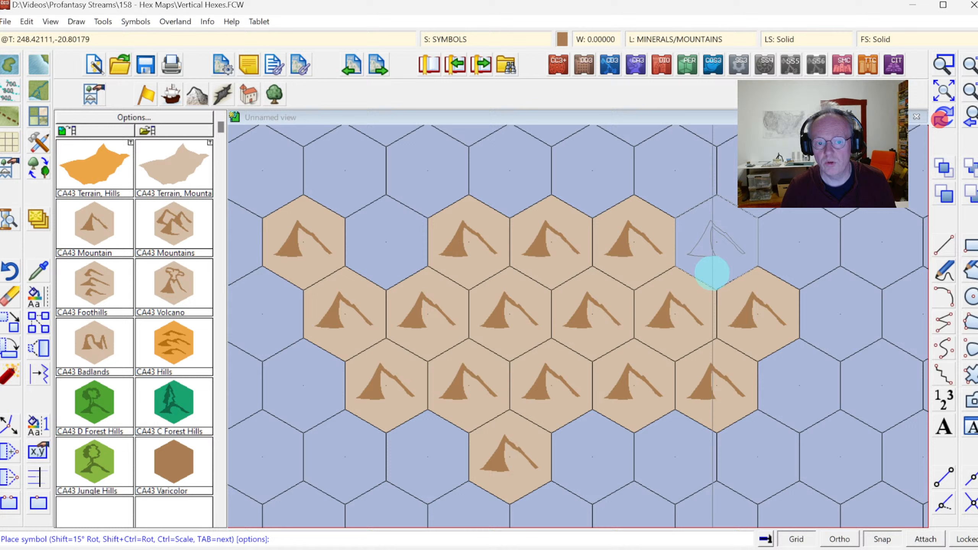
Paint CA43 Mountains symbols through the middle rows of the mountain cluster and two hexes beyond its northeastern end
{"action": "left_click", "coordinate": [973, 95]}
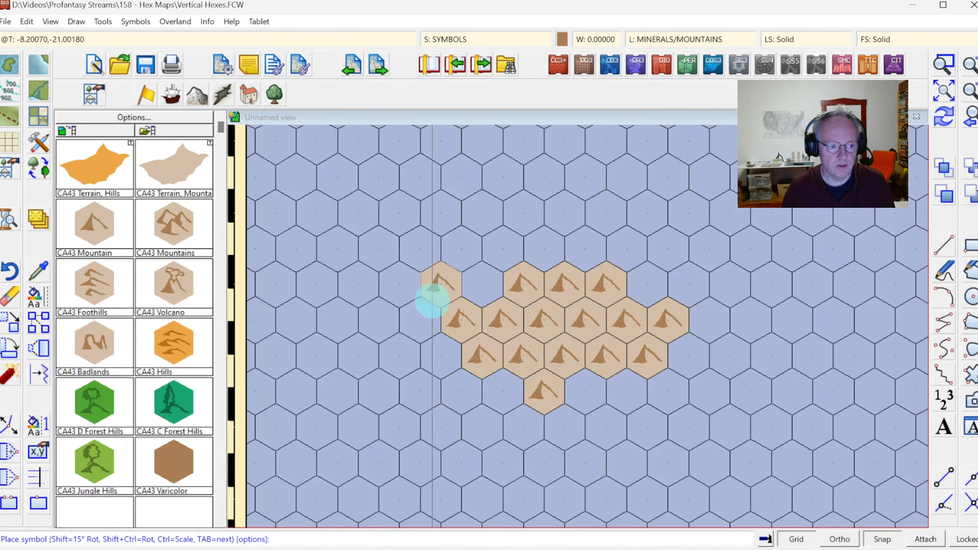
{"action": "left_click", "coordinate": [158, 223]}
{"action": "mouse_move", "coordinate": [510, 321]}
{"action": "left_mouse_down"}
{"action": "mouse_move", "coordinate": [563, 342]}
{"action": "mouse_move", "coordinate": [666, 310]}
{"action": "mouse_move", "coordinate": [714, 262]}
{"action": "left_mouse_up"}
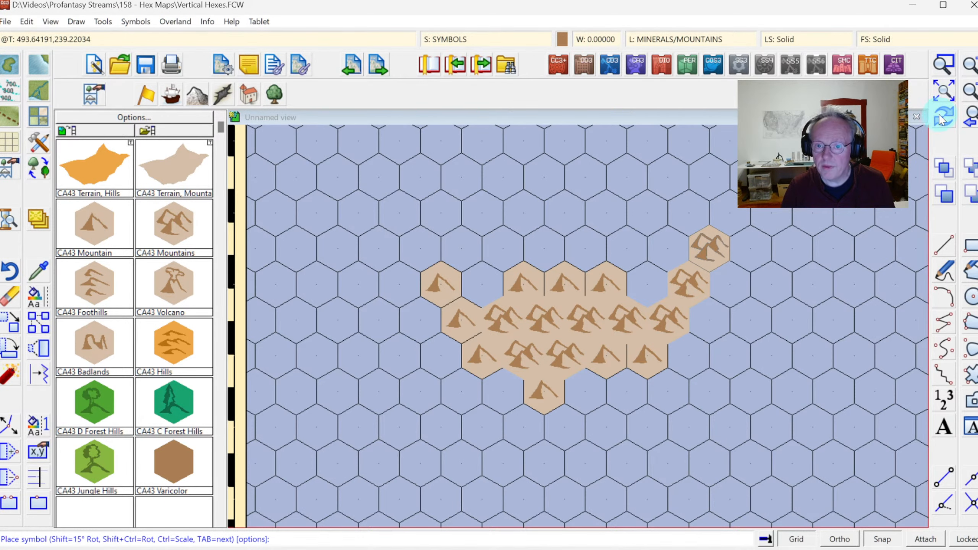
{"action": "left_click", "coordinate": [943, 91]}
Open the HexMap.FCW drawing from the 158 - Hex Maps folder, with the file type set to CC3+ FCW Drawing
{"action": "left_click", "coordinate": [5, 21]}
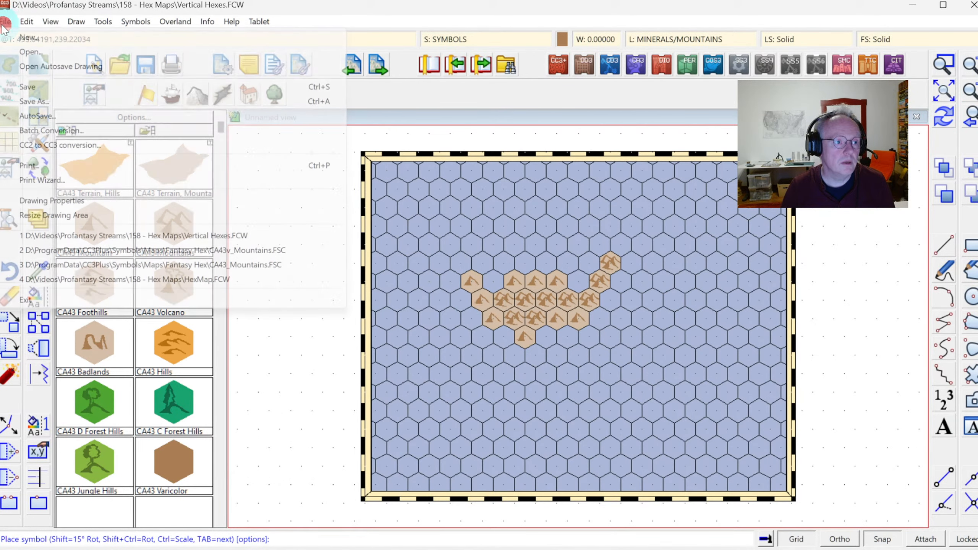
{"action": "left_click", "coordinate": [120, 266]}
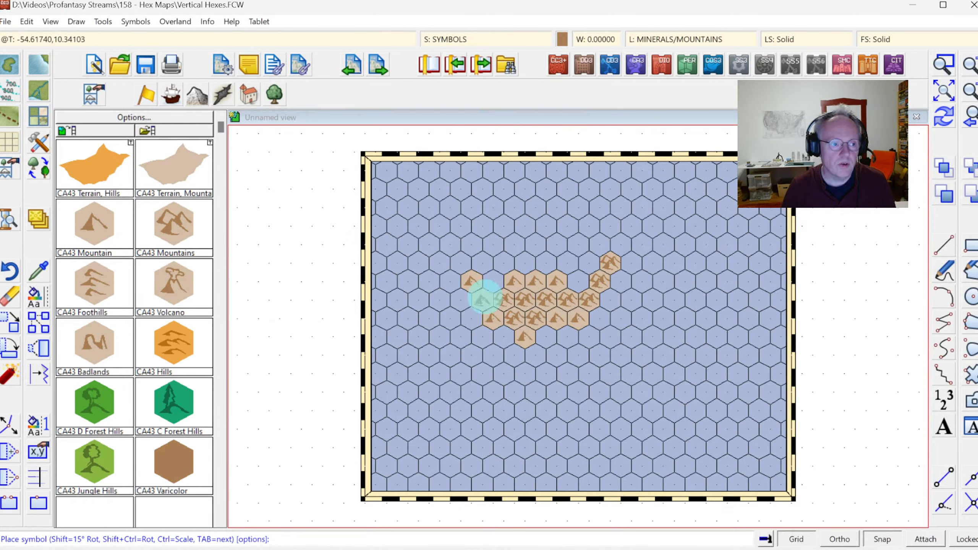
{"action": "left_click", "coordinate": [5, 21]}
{"action": "left_click", "coordinate": [22, 54]}
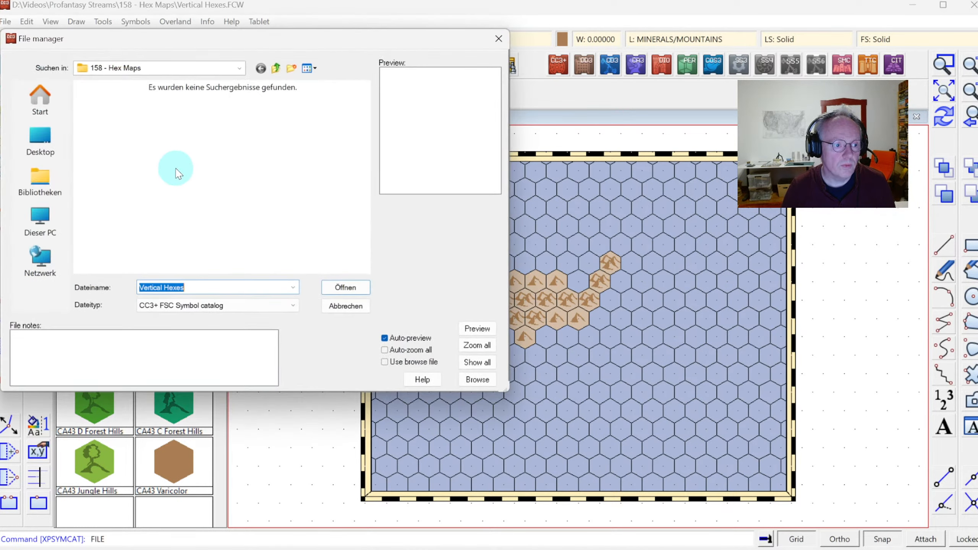
{"action": "left_click", "coordinate": [280, 306]}
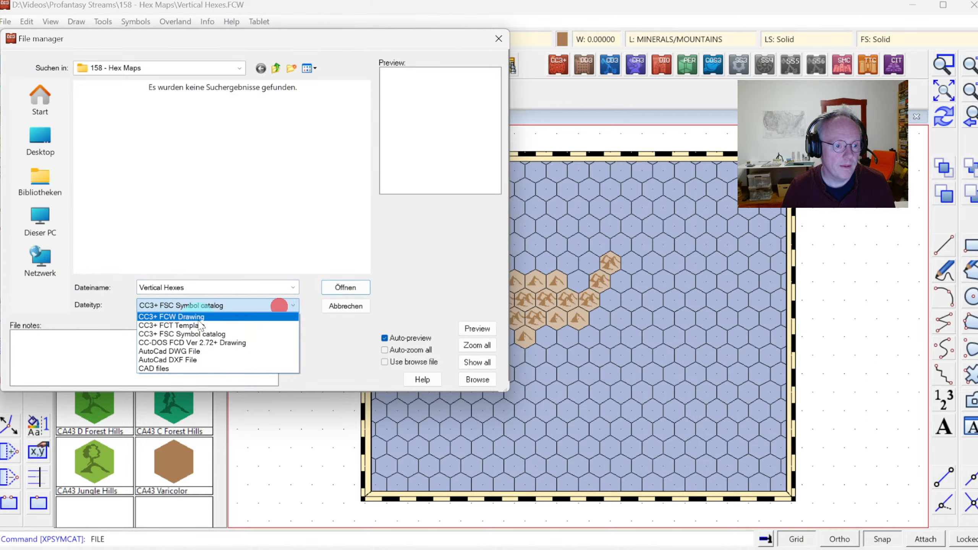
{"action": "left_click", "coordinate": [197, 315]}
{"action": "double_click", "coordinate": [123, 129]}
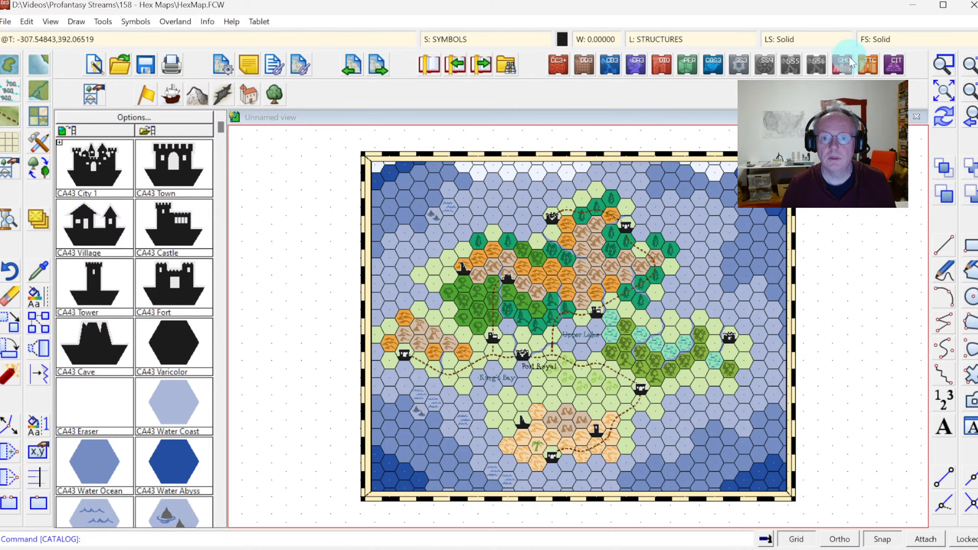
Select the SYMBOLS sheet in the sheets and effects settings and activate sheet effects for the drawing
{"action": "left_click", "coordinate": [947, 65]}
{"action": "left_click", "coordinate": [404, 208]}
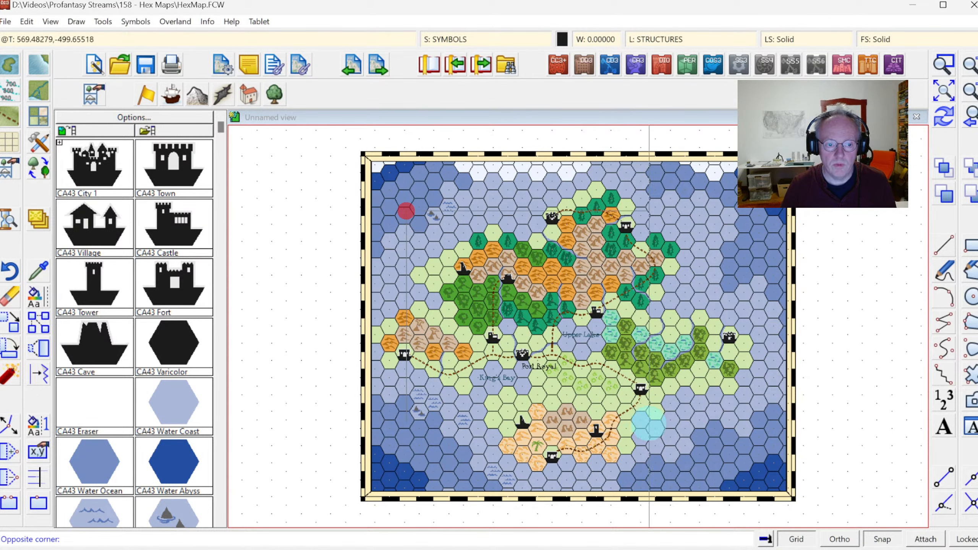
{"action": "left_click", "coordinate": [687, 436]}
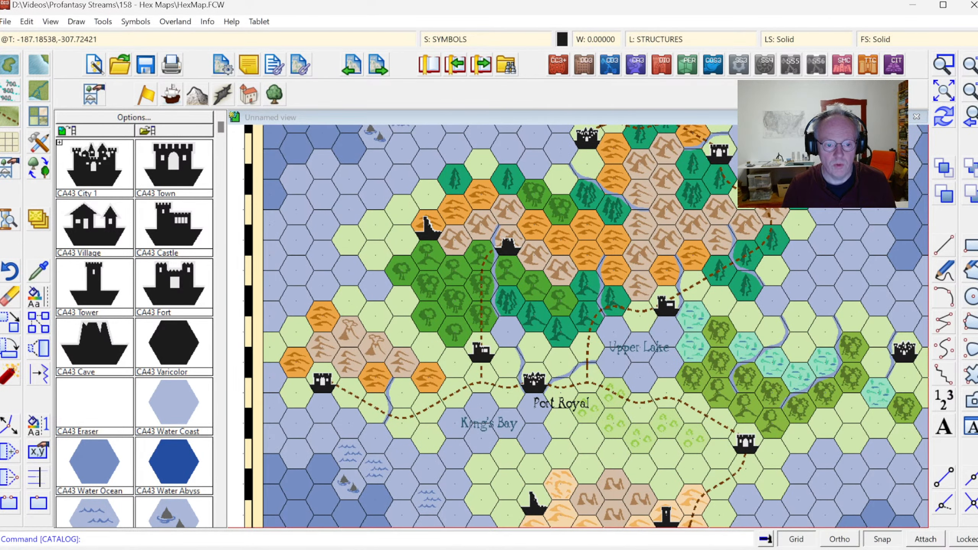
{"action": "left_click", "coordinate": [467, 39]}
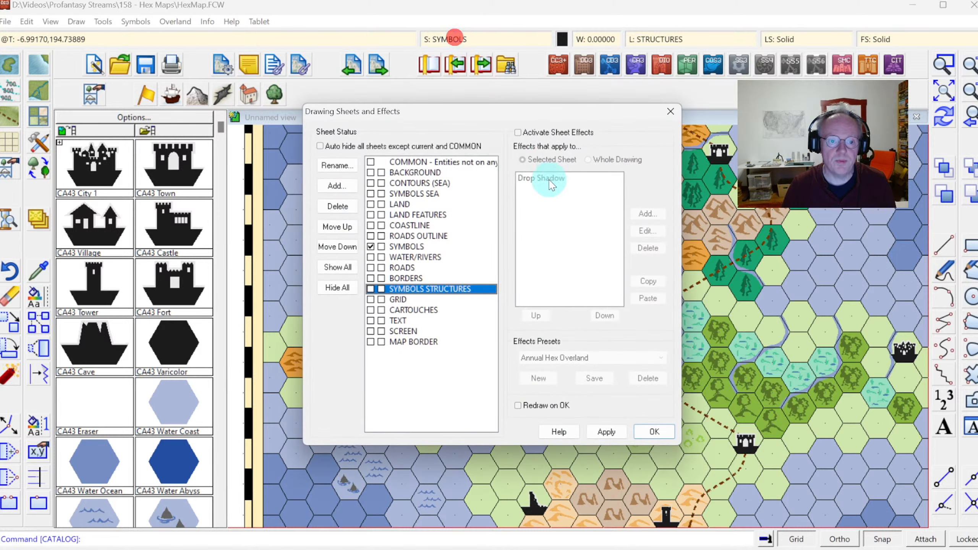
{"action": "left_click", "coordinate": [401, 247]}
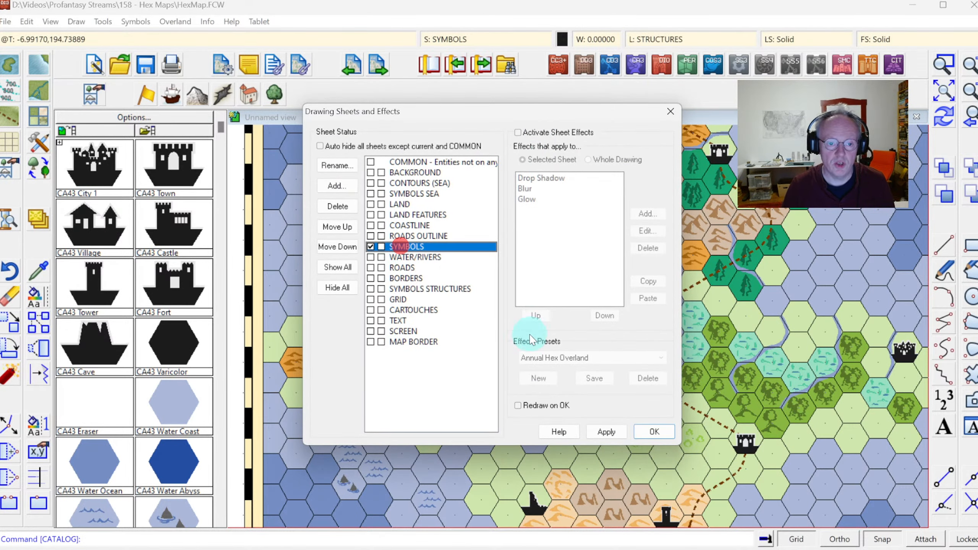
{"action": "mouse_move", "coordinate": [460, 116]}
{"action": "left_mouse_down"}
{"action": "mouse_move", "coordinate": [547, 126]}
{"action": "mouse_move", "coordinate": [736, 361]}
{"action": "mouse_move", "coordinate": [622, 140]}
{"action": "left_mouse_up"}
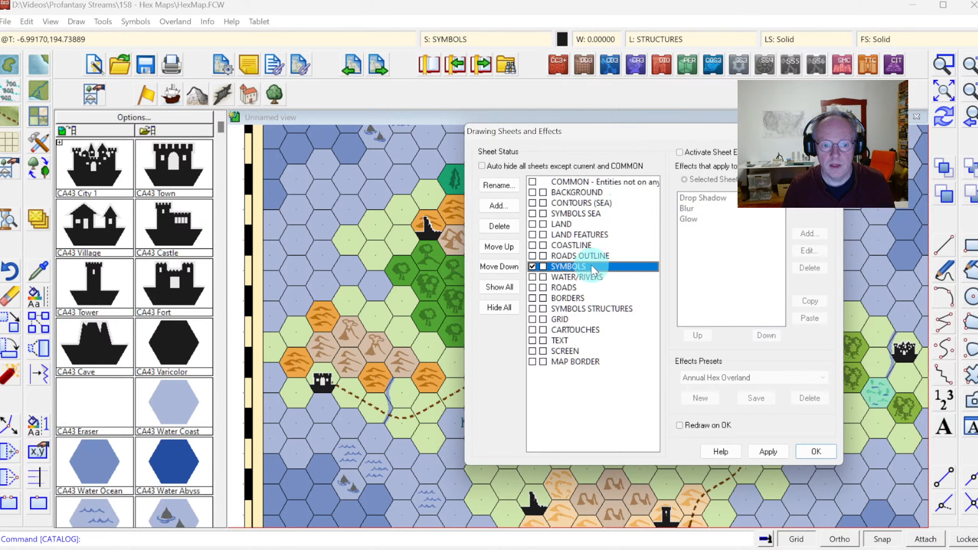
{"action": "left_click", "coordinate": [572, 255]}
{"action": "left_click", "coordinate": [568, 266]}
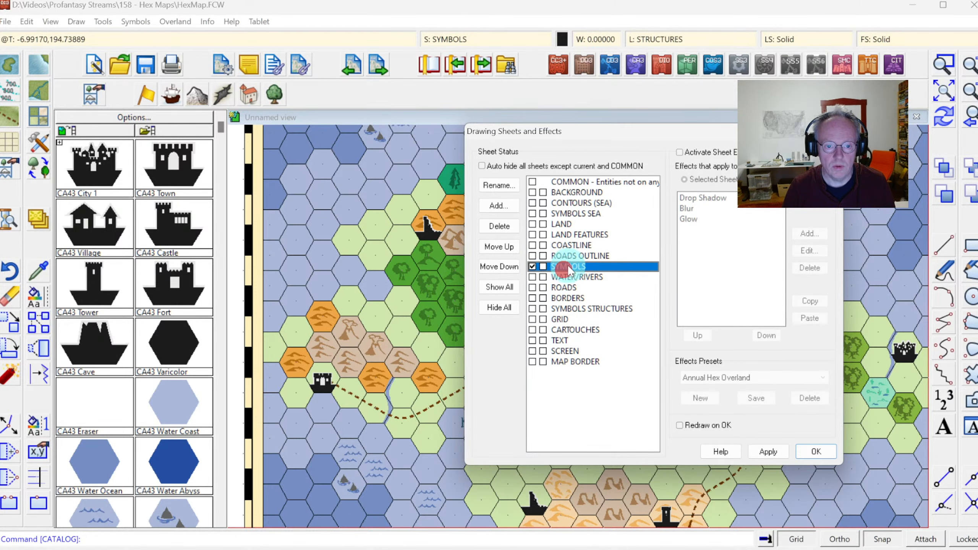
{"action": "left_click", "coordinate": [679, 152]}
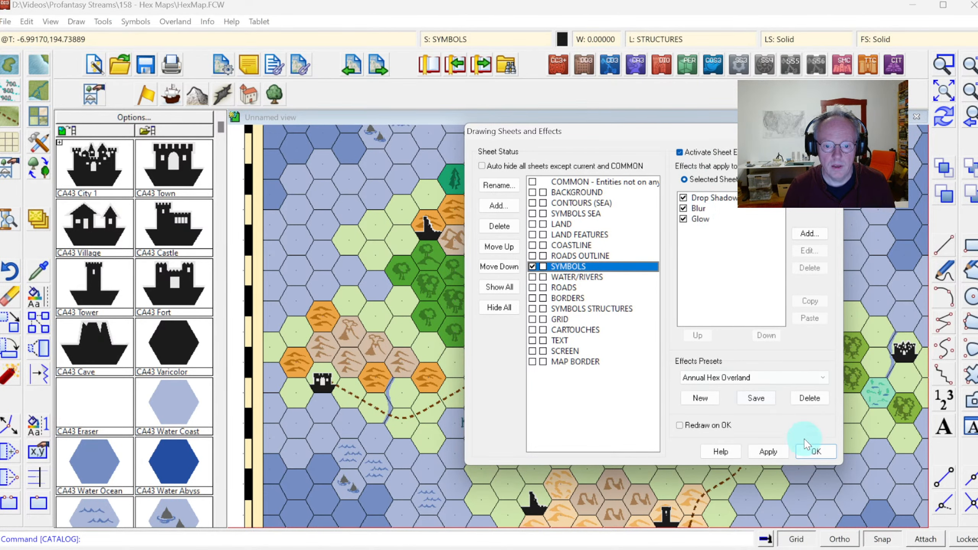
{"action": "left_click", "coordinate": [813, 451]}
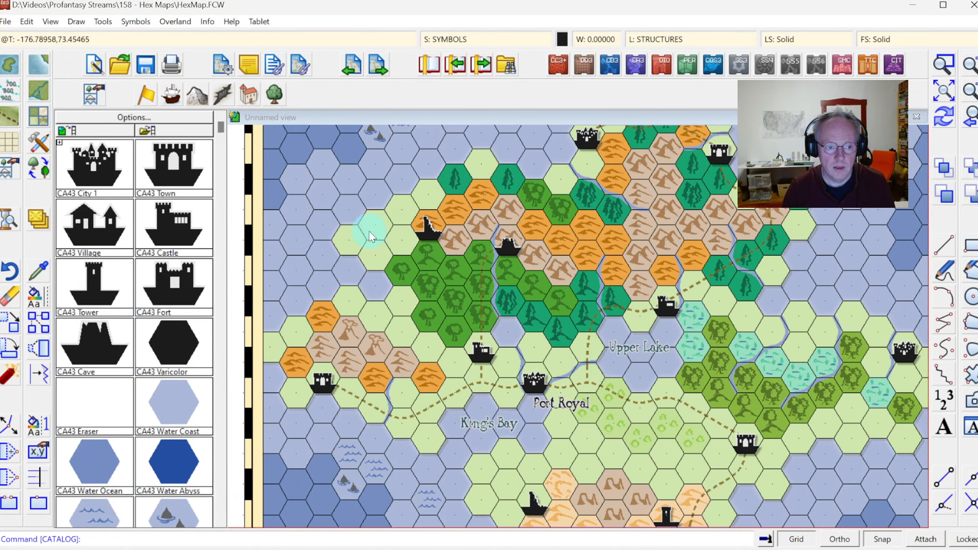
Disable the Blur, Glow and Drop Shadow effects on the SYMBOLS sheet
{"action": "left_click", "coordinate": [674, 41]}
{"action": "left_click", "coordinate": [469, 43]}
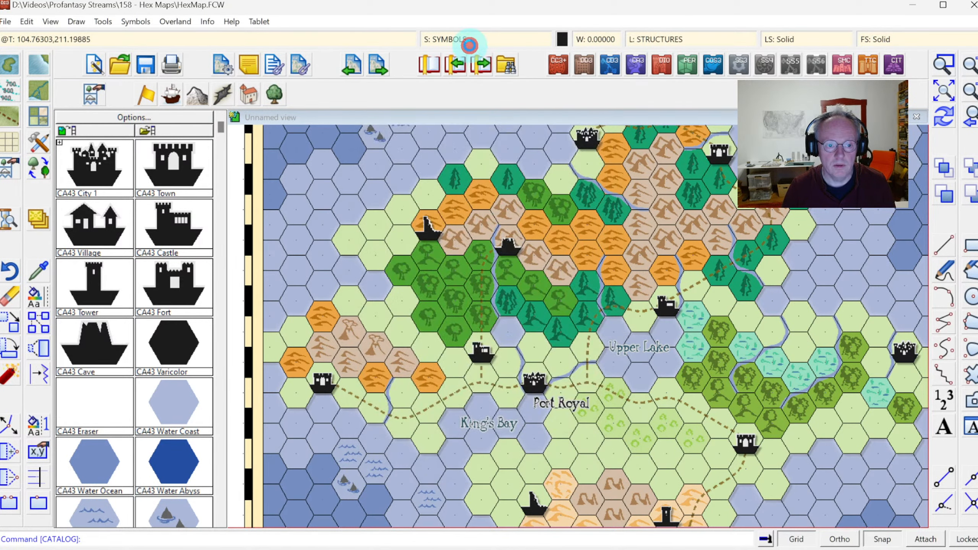
{"action": "left_click", "coordinate": [523, 189]}
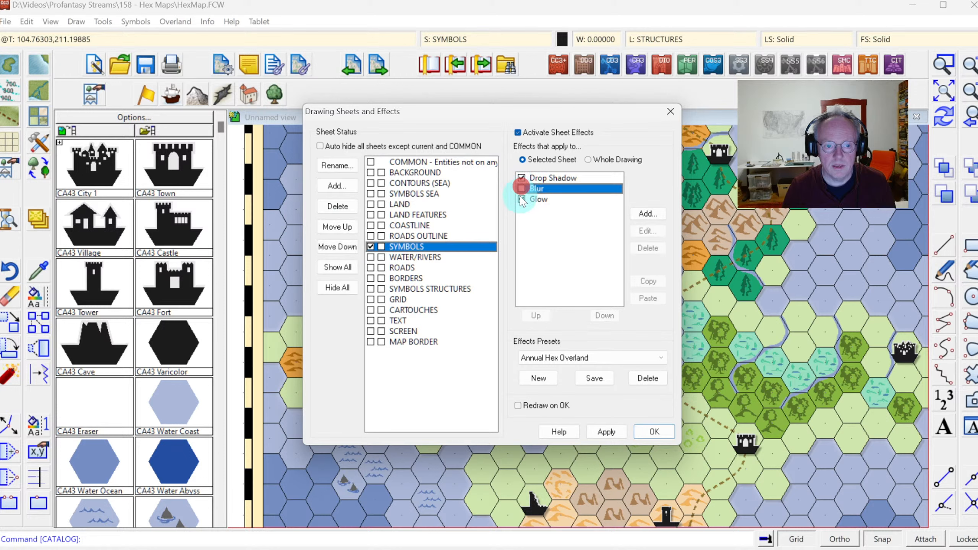
{"action": "left_click", "coordinate": [521, 200]}
{"action": "left_click", "coordinate": [524, 178]}
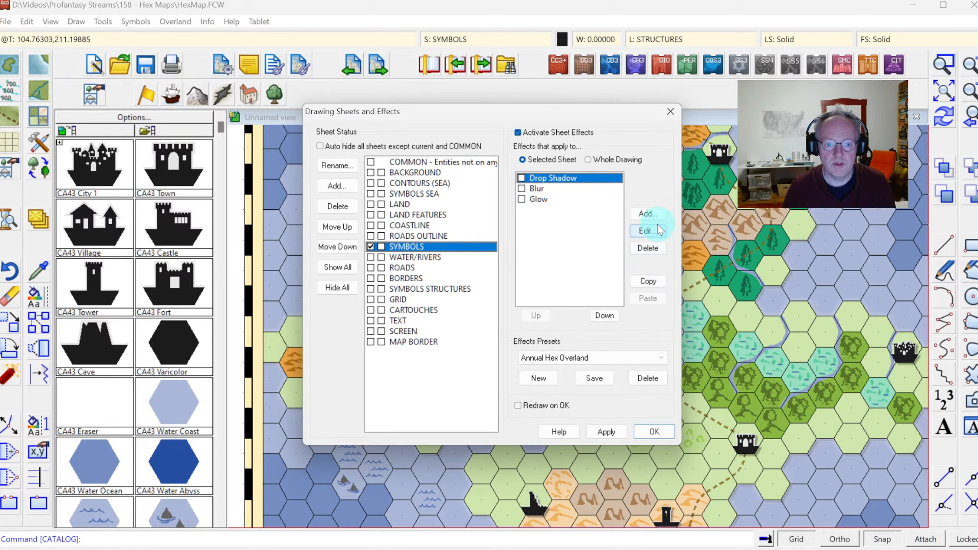
Add an Edge Striping effect to the SYMBOLS sheet using StripingCA128.png from Filters\Images, with a size of 20 map units
{"action": "left_click", "coordinate": [648, 213]}
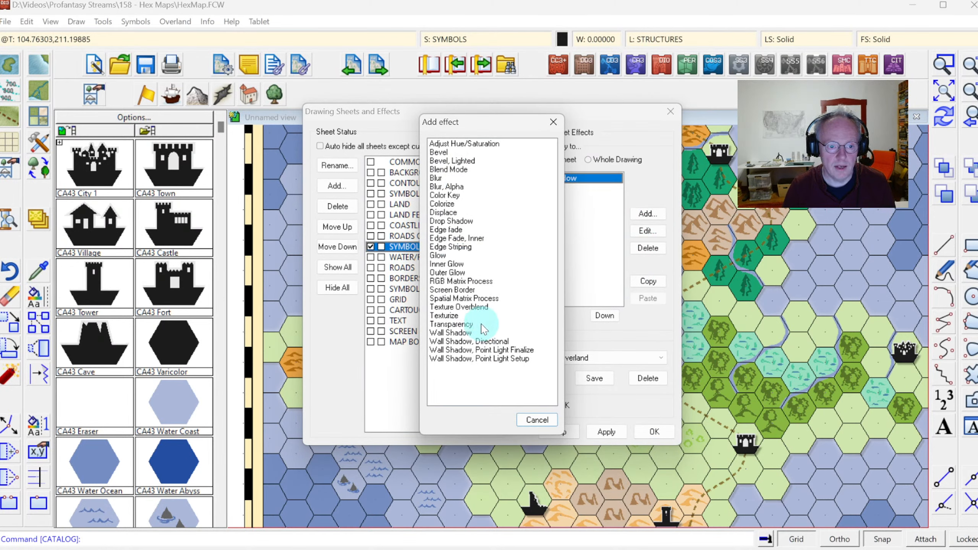
{"action": "double_click", "coordinate": [468, 247]}
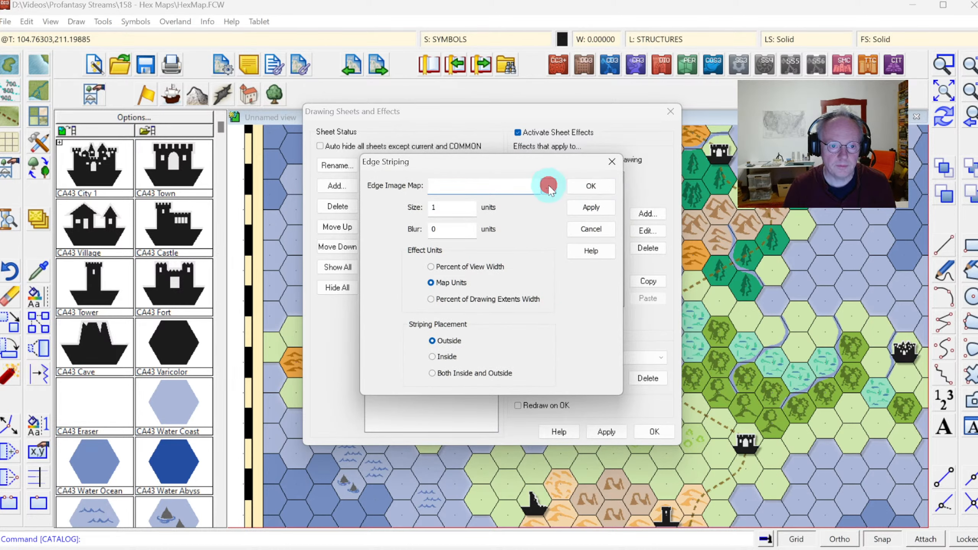
{"action": "left_click", "coordinate": [548, 186]}
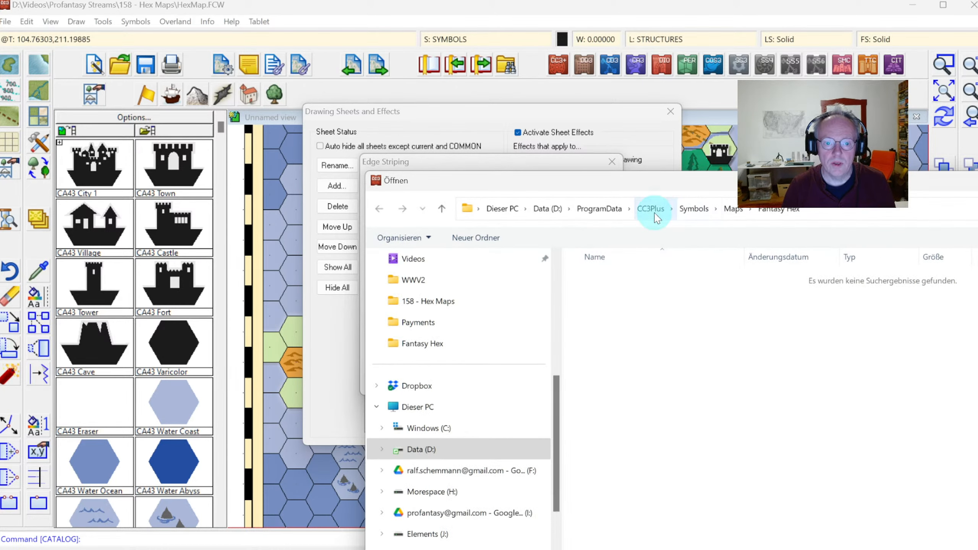
{"action": "left_click", "coordinate": [657, 218]}
{"action": "double_click", "coordinate": [605, 402]}
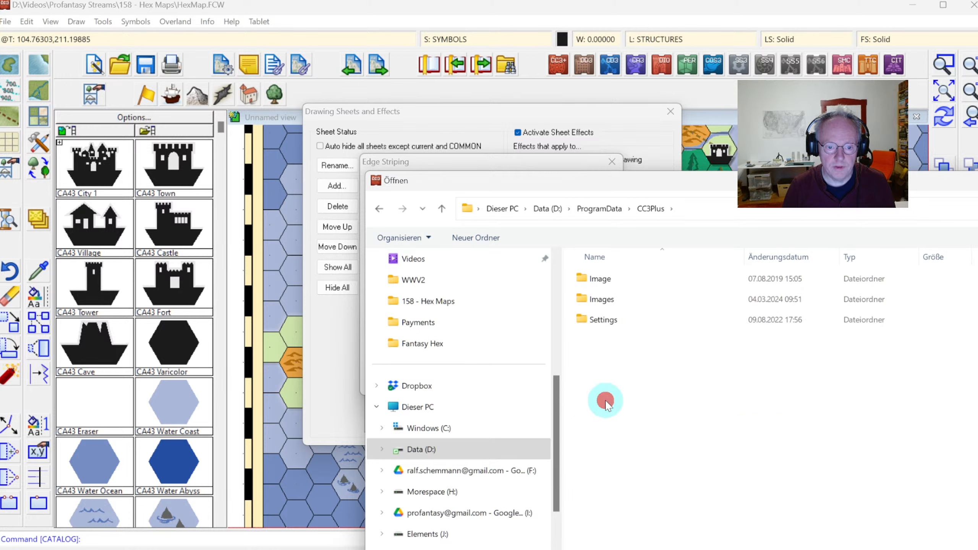
{"action": "double_click", "coordinate": [609, 300]}
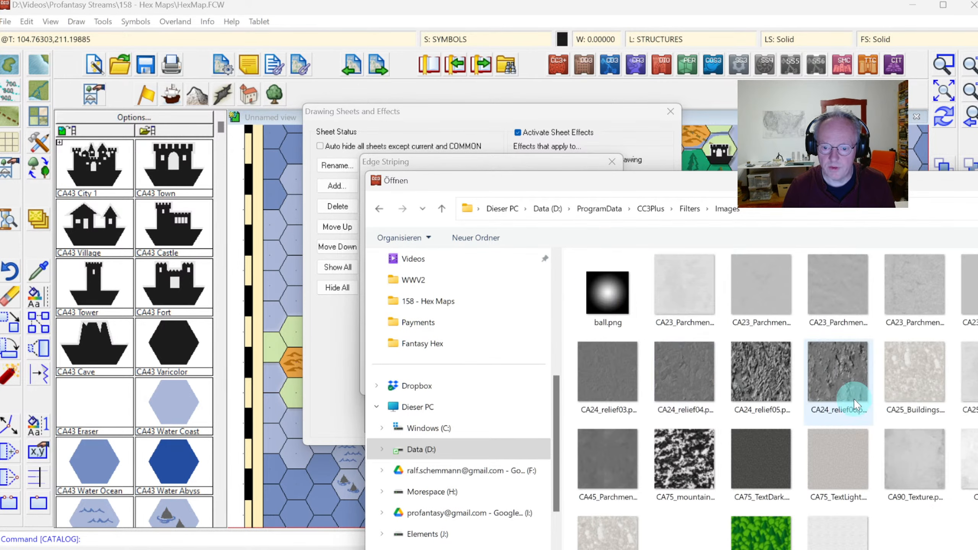
{"action": "scroll", "coordinate": [854, 405], "scroll_direction": "down", "scroll_amount": 3}
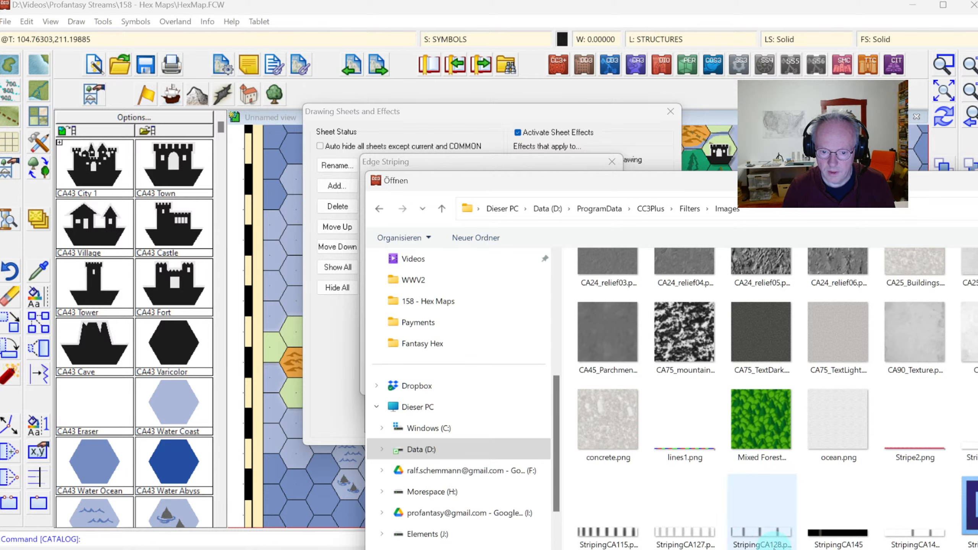
{"action": "left_click", "coordinate": [751, 534]}
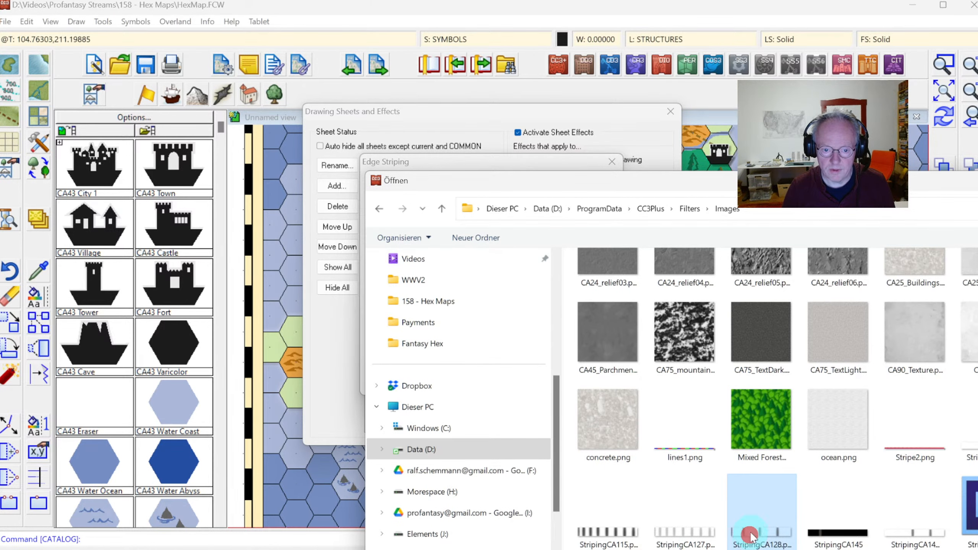
{"action": "double_click", "coordinate": [762, 508]}
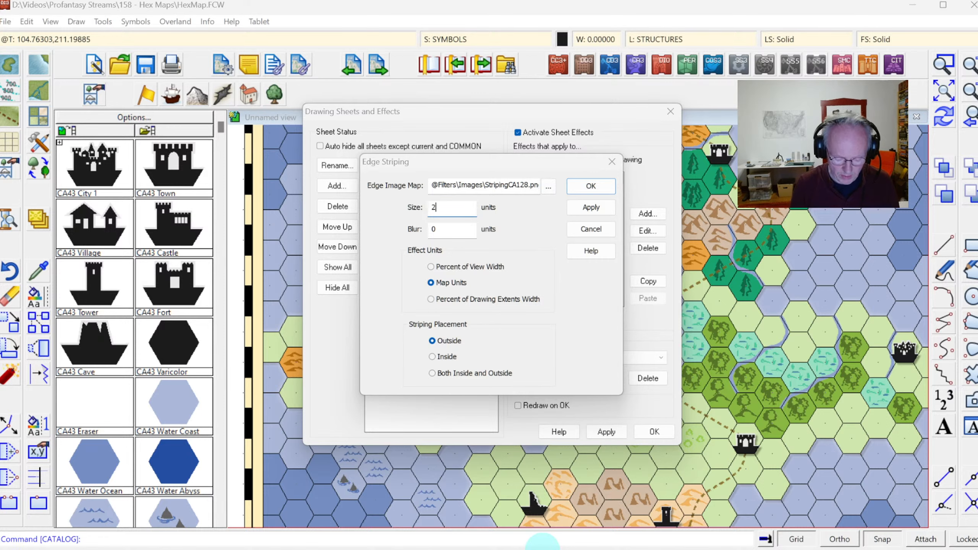
{"action": "key", "text": "Tab"}
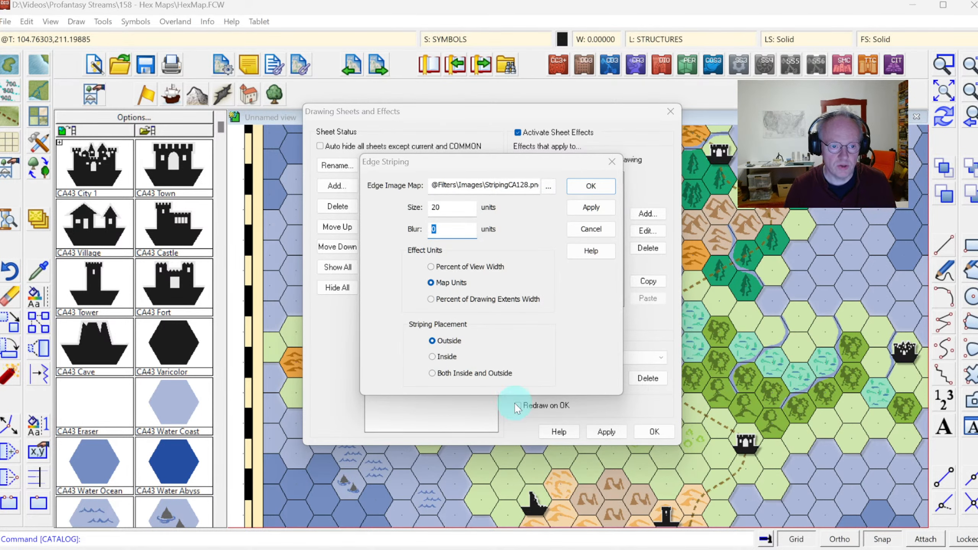
{"action": "left_click", "coordinate": [590, 207]}
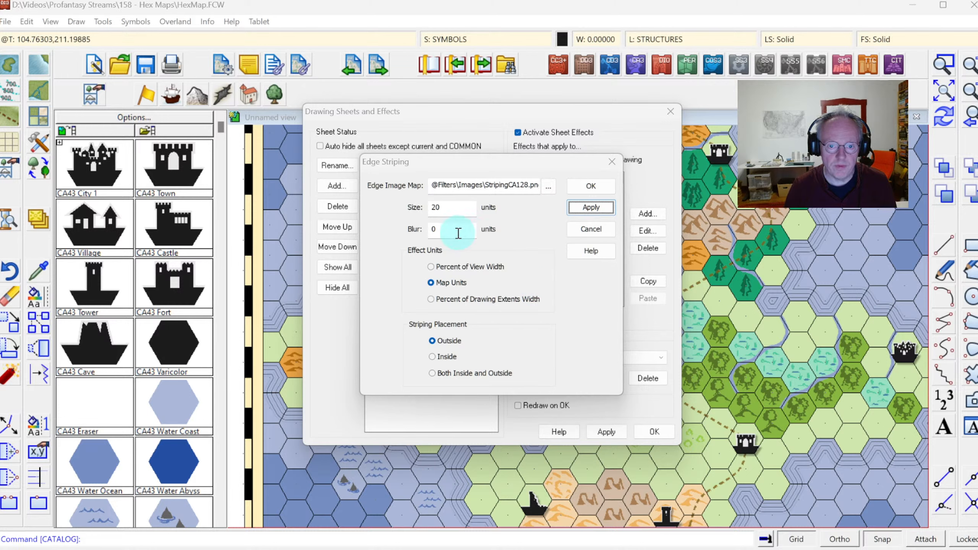
Set the Edge Striping size to 12 map units and accept the sheet effects
{"action": "double_click", "coordinate": [444, 207]}
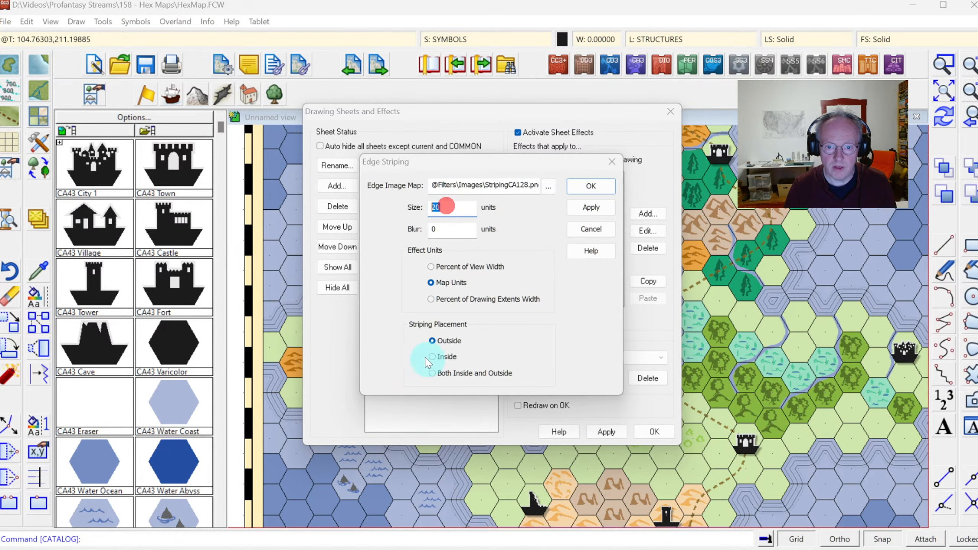
{"action": "type", "text": "12"}
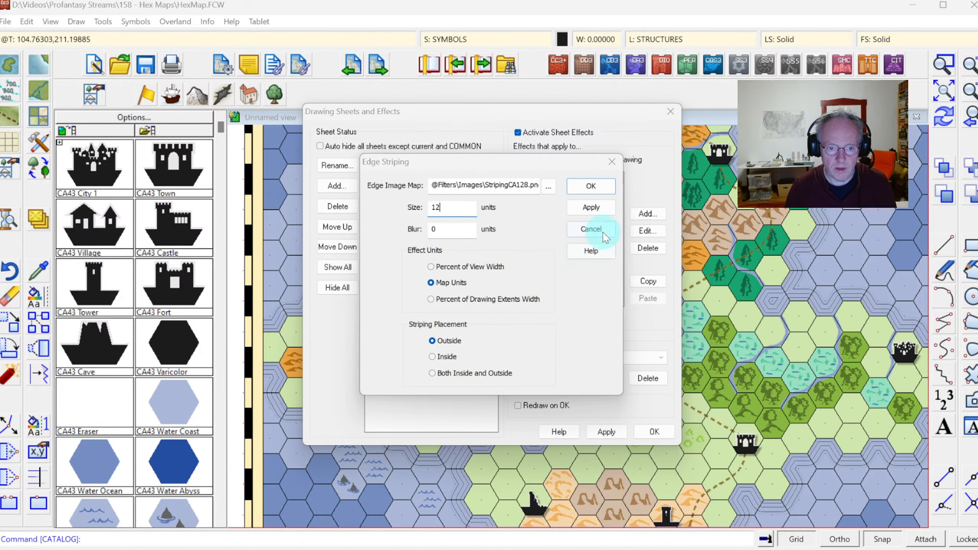
{"action": "left_click", "coordinate": [590, 207]}
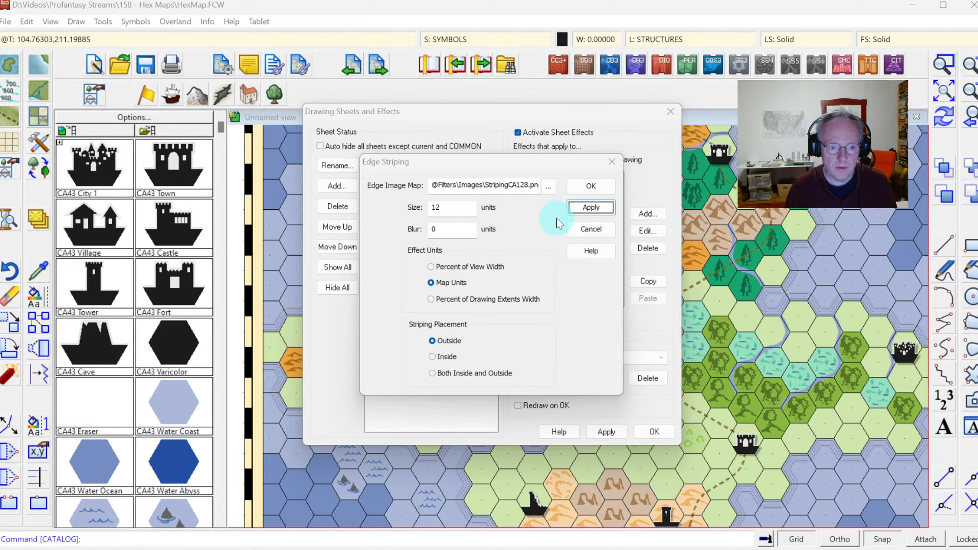
{"action": "left_click", "coordinate": [591, 187]}
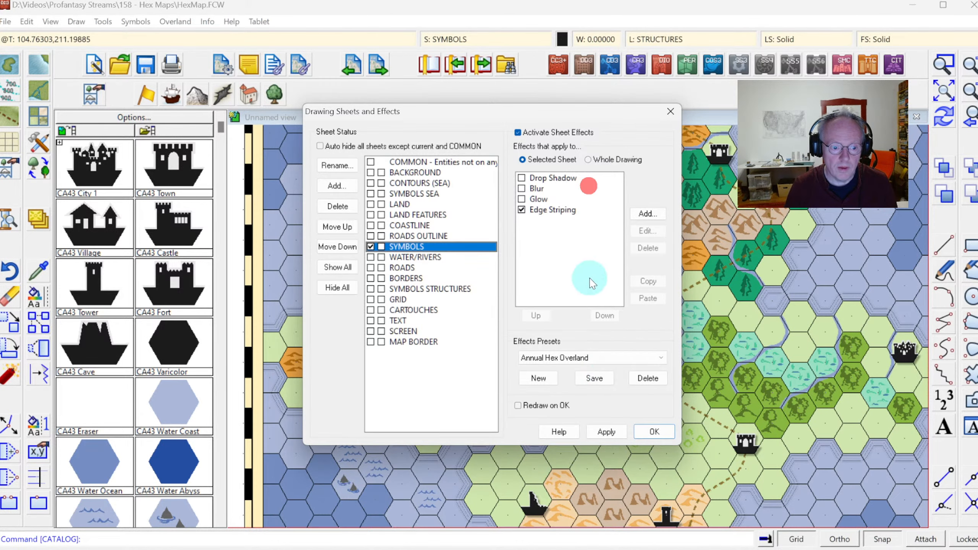
{"action": "left_click", "coordinate": [654, 432]}
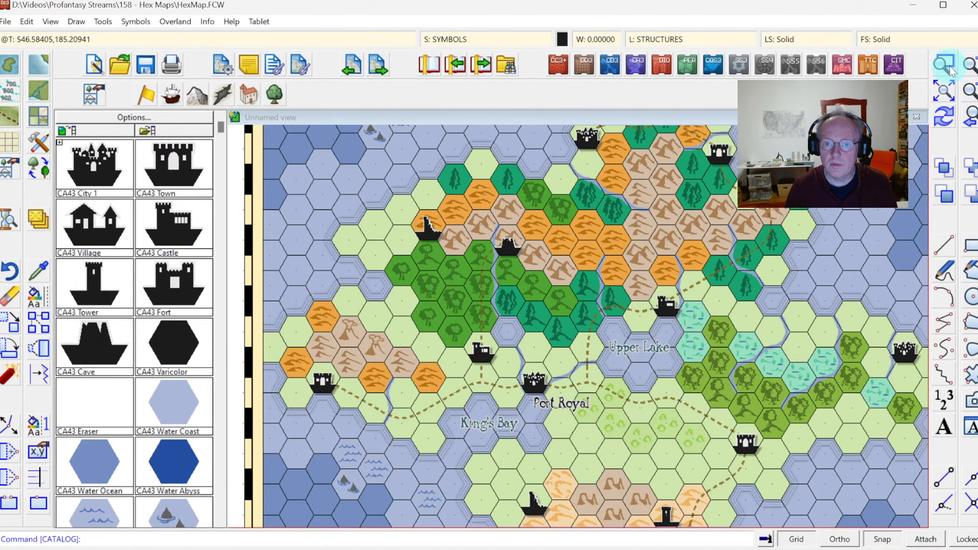
Switch the SYMBOLS sheet's Edge Striping image map to StripingCA190.png and apply it to the map
{"action": "left_click", "coordinate": [944, 64]}
{"action": "left_click", "coordinate": [313, 203]}
{"action": "left_click", "coordinate": [446, 321]}
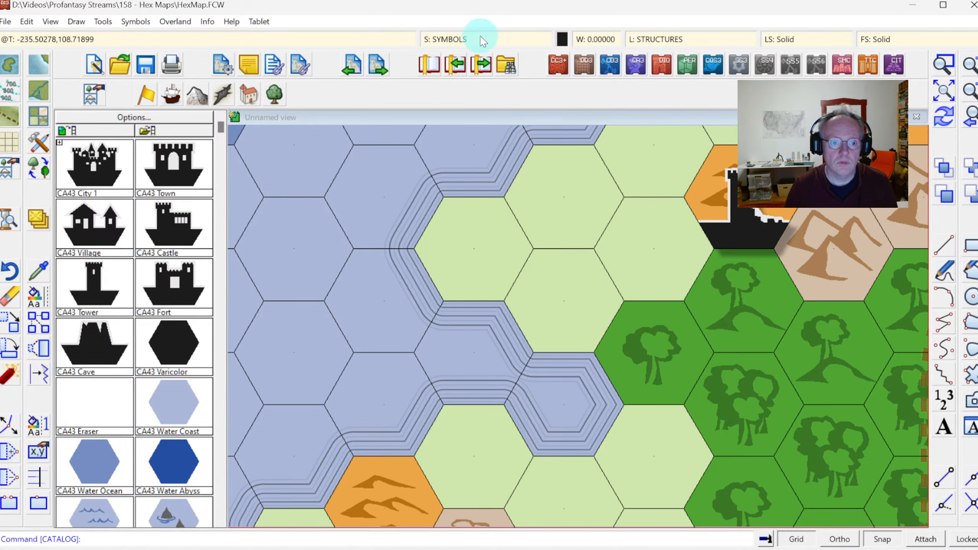
{"action": "left_click", "coordinate": [491, 32]}
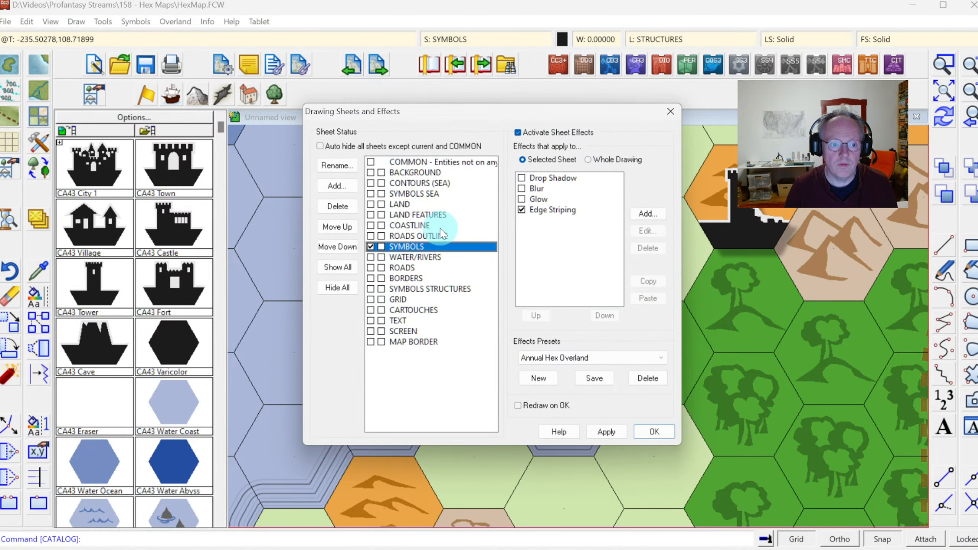
{"action": "left_click", "coordinate": [554, 209]}
{"action": "left_click", "coordinate": [651, 231]}
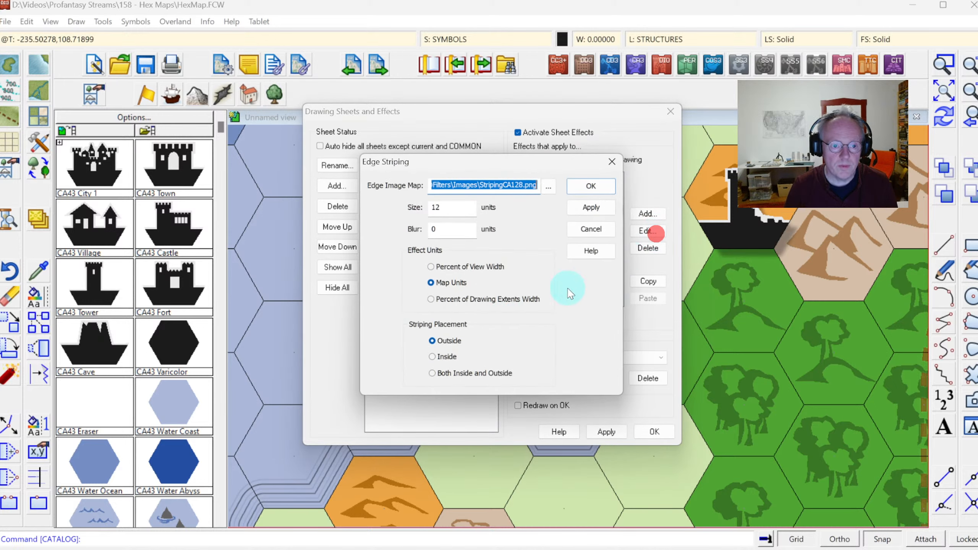
{"action": "left_click", "coordinate": [550, 189]}
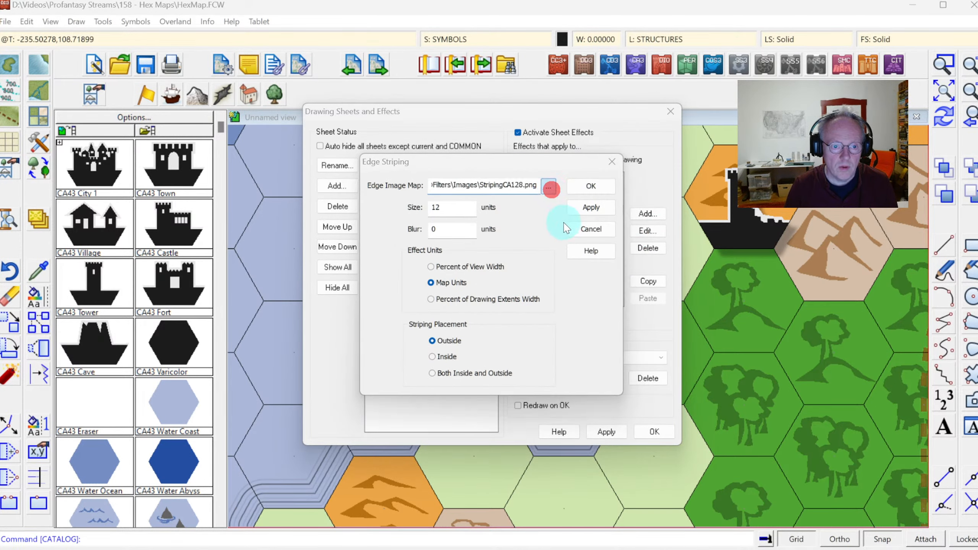
{"action": "scroll", "coordinate": [762, 397], "scroll_direction": "down", "scroll_amount": 3}
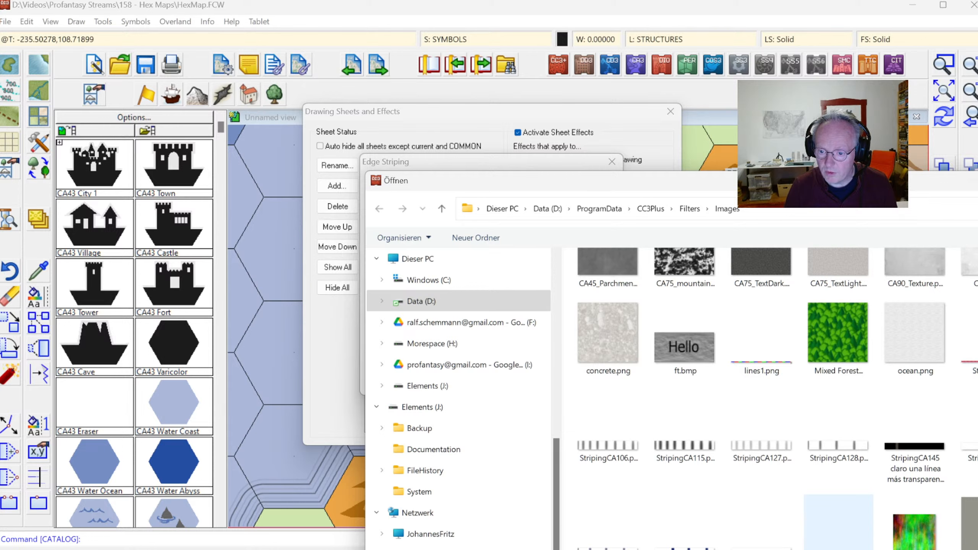
{"action": "double_click", "coordinate": [699, 542]}
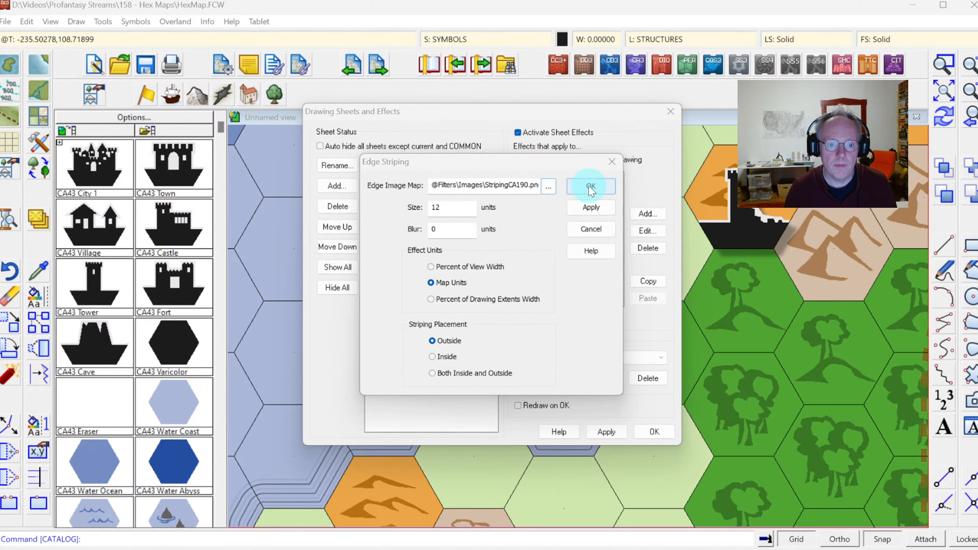
{"action": "left_click", "coordinate": [590, 208]}
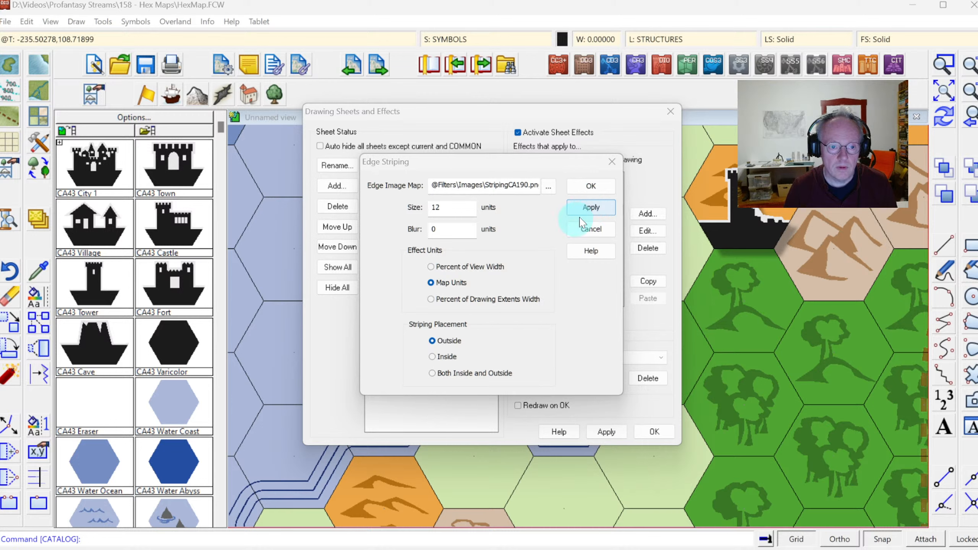
Set the Edge Striping blur to 1 map unit and accept the sheet effects
{"action": "double_click", "coordinate": [455, 229]}
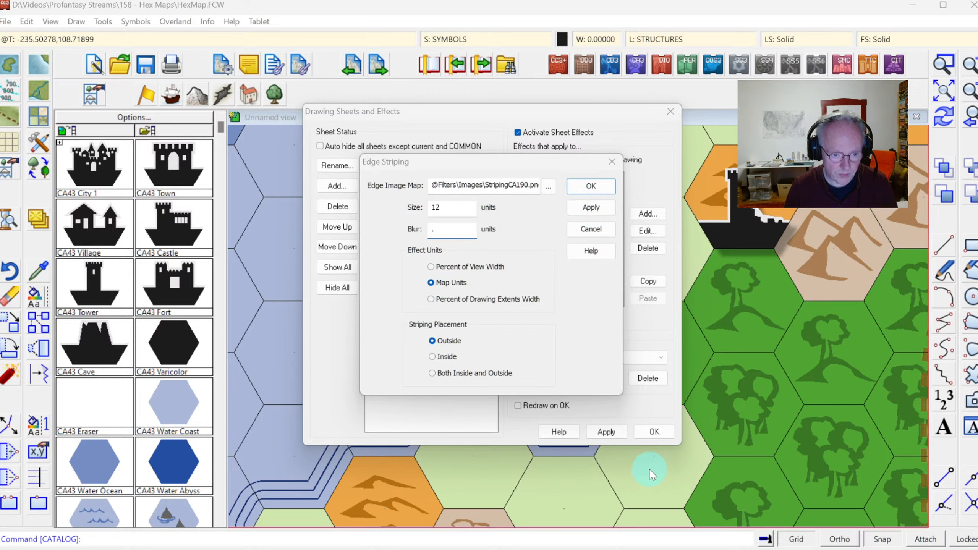
{"action": "left_click", "coordinate": [467, 227]}
{"action": "type", "text": "1"}
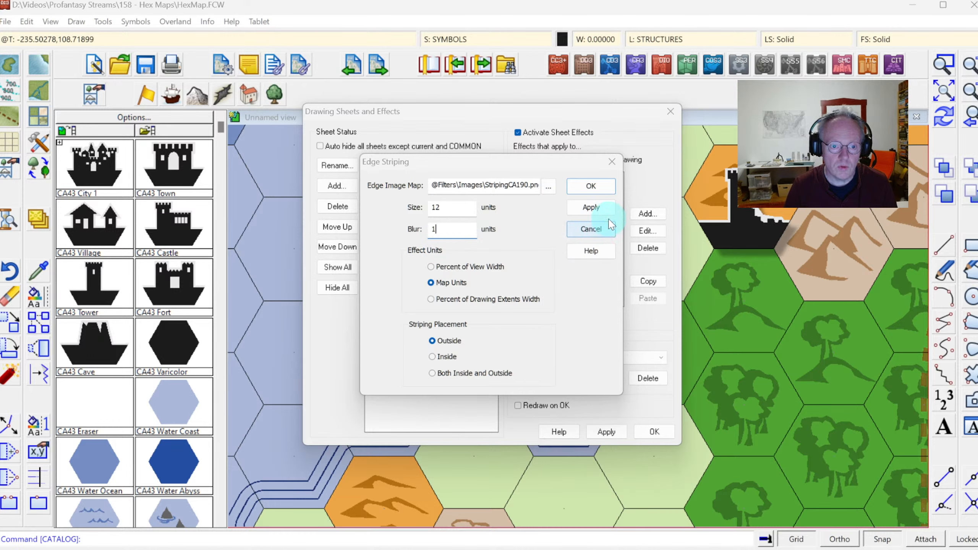
{"action": "left_click", "coordinate": [593, 209]}
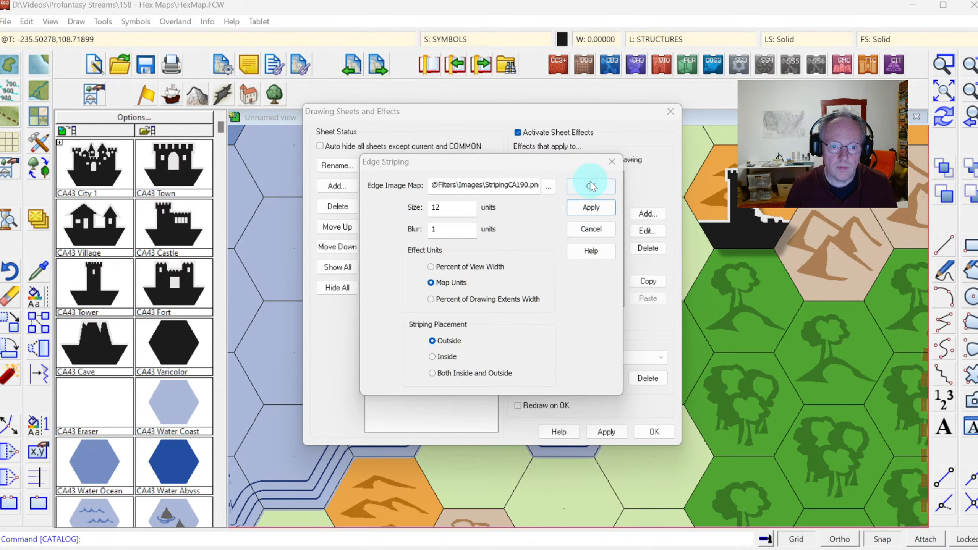
{"action": "left_click", "coordinate": [591, 185]}
{"action": "left_click", "coordinate": [672, 431]}
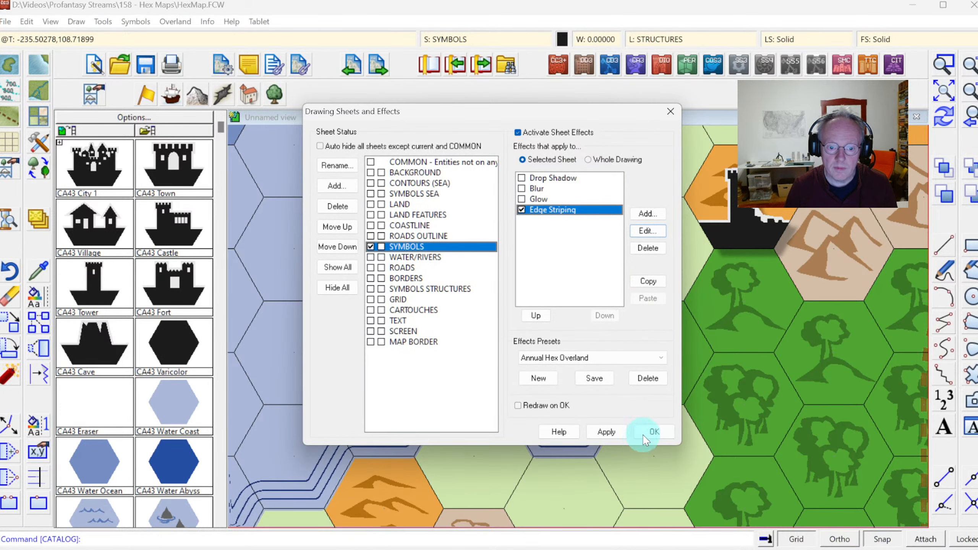
Examine the coastal striping around King's Bay and check the settings of the SYMBOLS sheet's Blur effect
{"action": "left_click", "coordinate": [941, 93]}
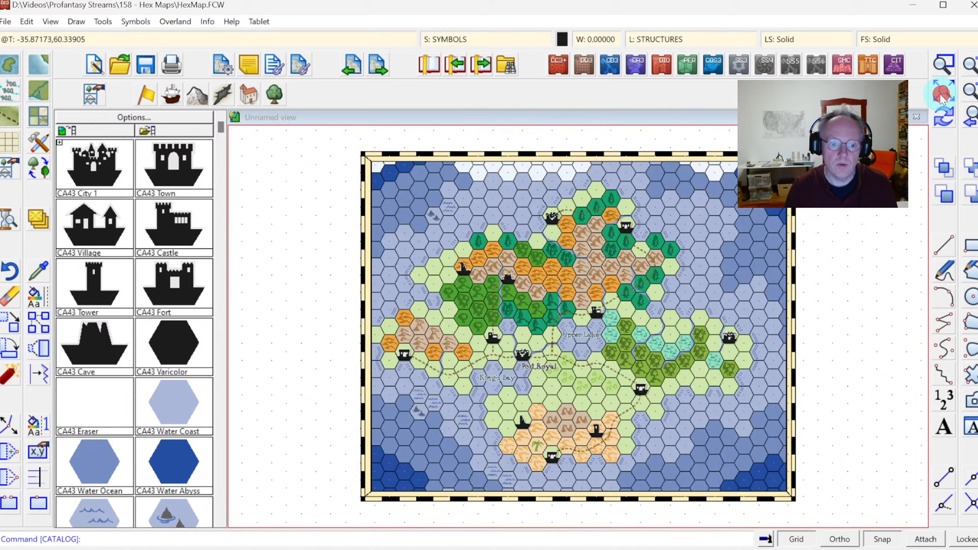
{"action": "left_click", "coordinate": [944, 63]}
{"action": "left_click", "coordinate": [449, 321]}
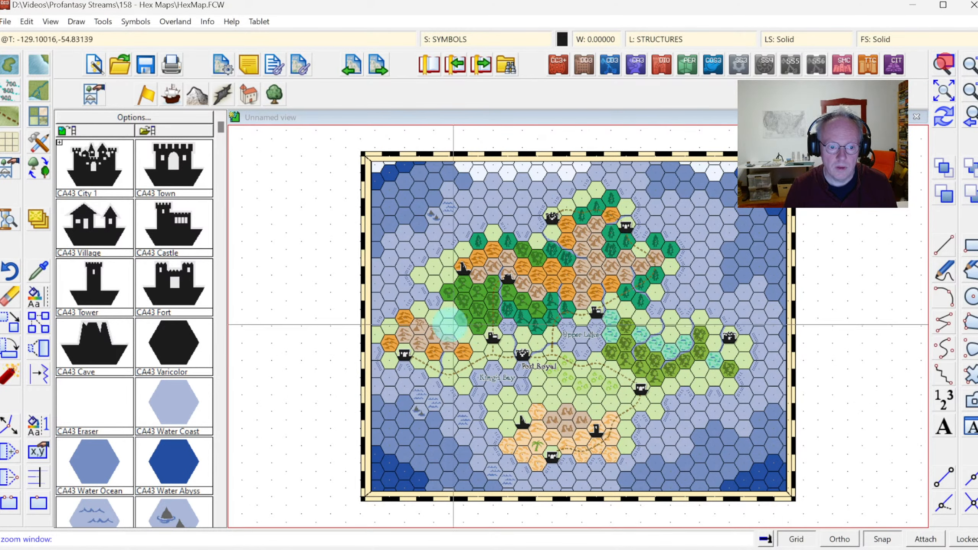
{"action": "left_click", "coordinate": [562, 459]}
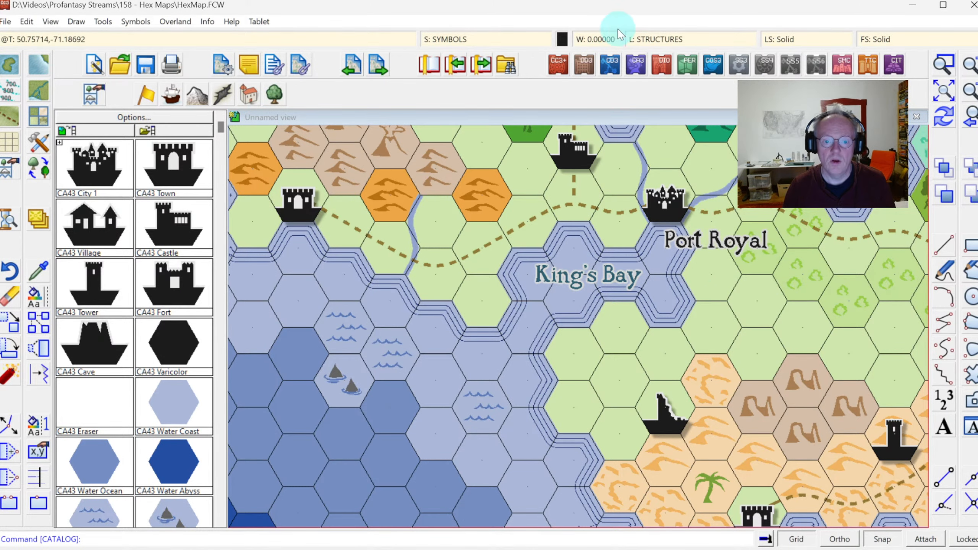
{"action": "left_click", "coordinate": [461, 33]}
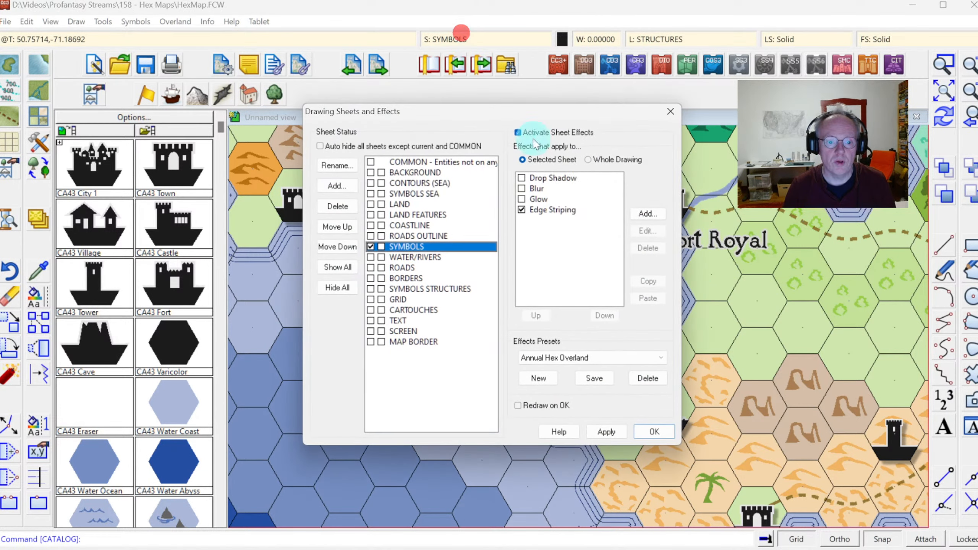
{"action": "left_click", "coordinate": [522, 188]}
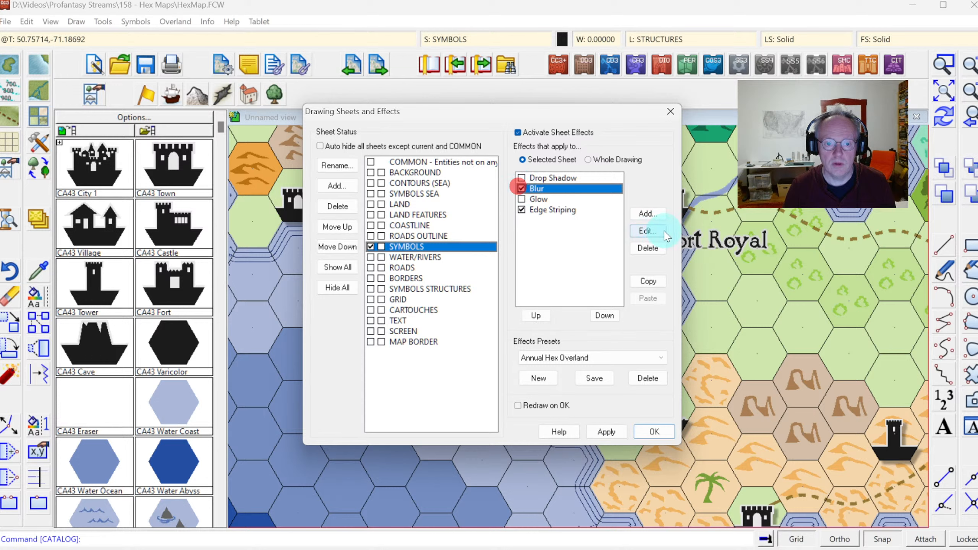
{"action": "left_click", "coordinate": [651, 231]}
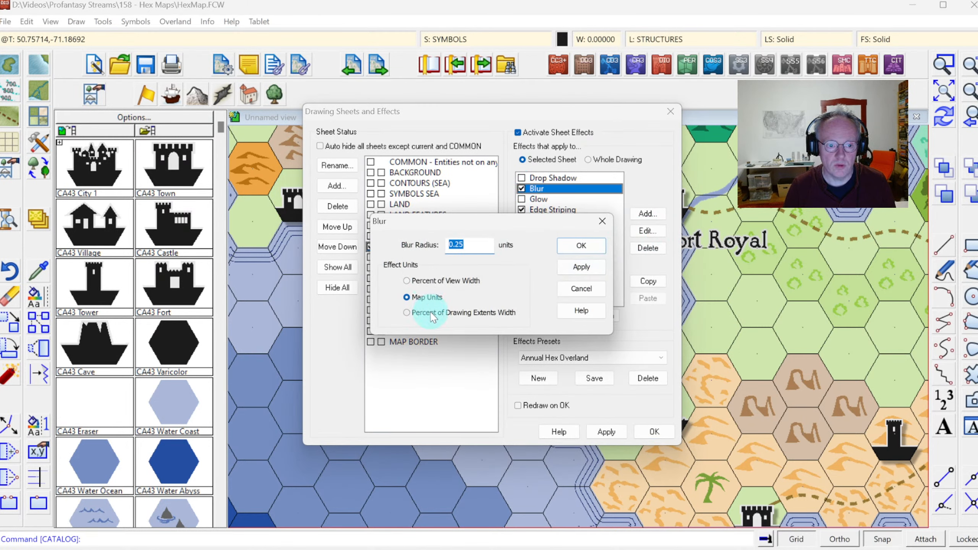
{"action": "left_click", "coordinate": [581, 288]}
{"action": "left_click", "coordinate": [522, 189]}
Turn off the SYMBOLS sheet's Blur effect, enable Glow, and set the glow color to dark green palette color 112 (RGB 40, 51, 17)
{"action": "left_click", "coordinate": [537, 200]}
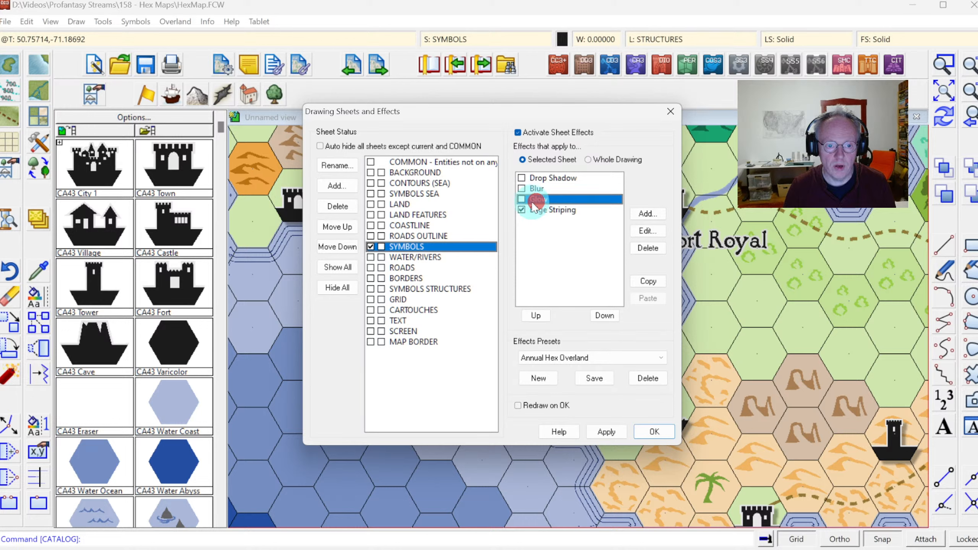
{"action": "left_click", "coordinate": [522, 199]}
{"action": "left_click", "coordinate": [653, 236]}
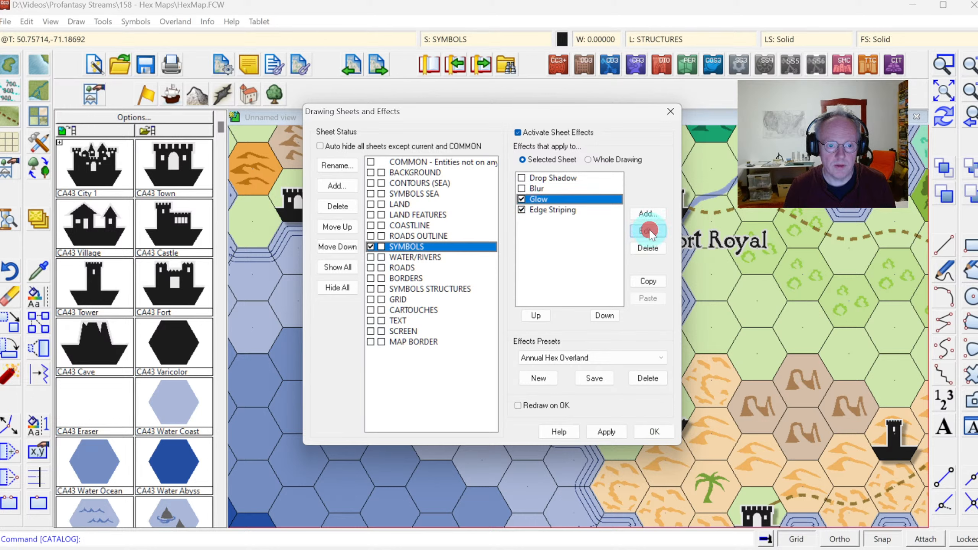
{"action": "left_click", "coordinate": [504, 237]}
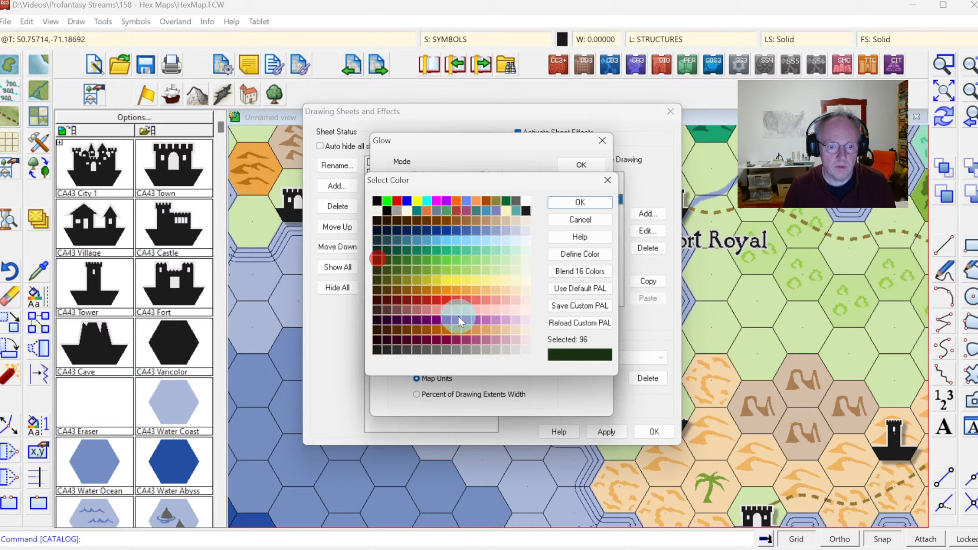
{"action": "left_click", "coordinate": [567, 204]}
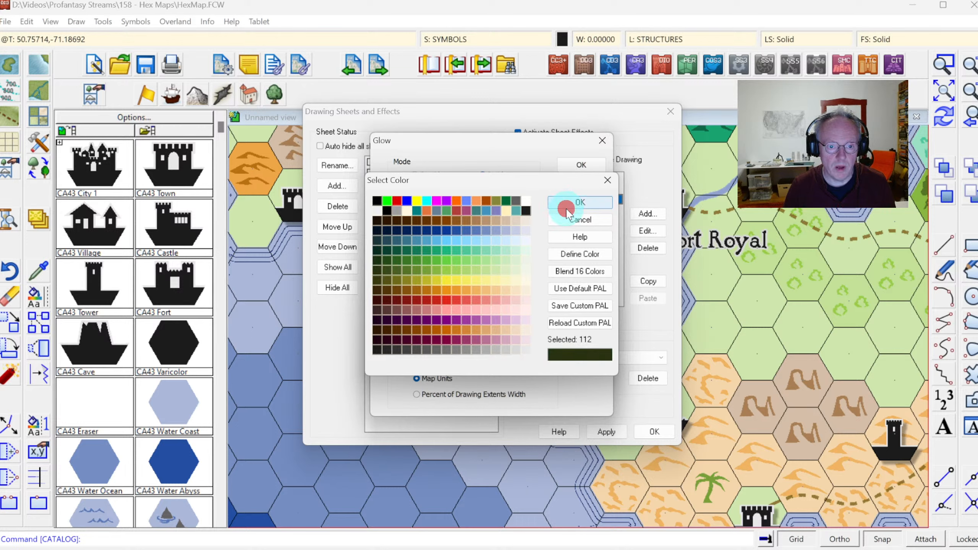
Set the Glow effect's blur radius to 5 map units and its strength to 12%
{"action": "left_click", "coordinate": [496, 306]}
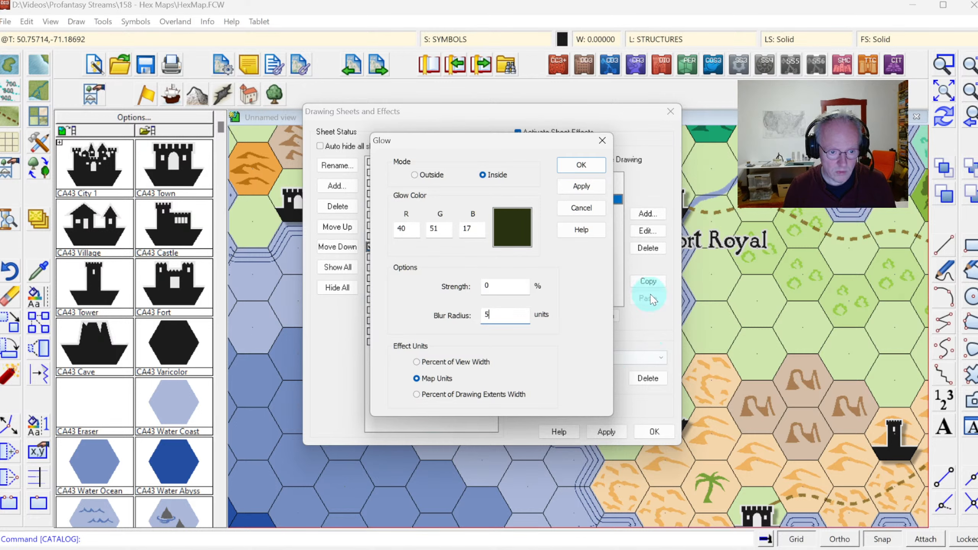
{"action": "left_click", "coordinate": [581, 187]}
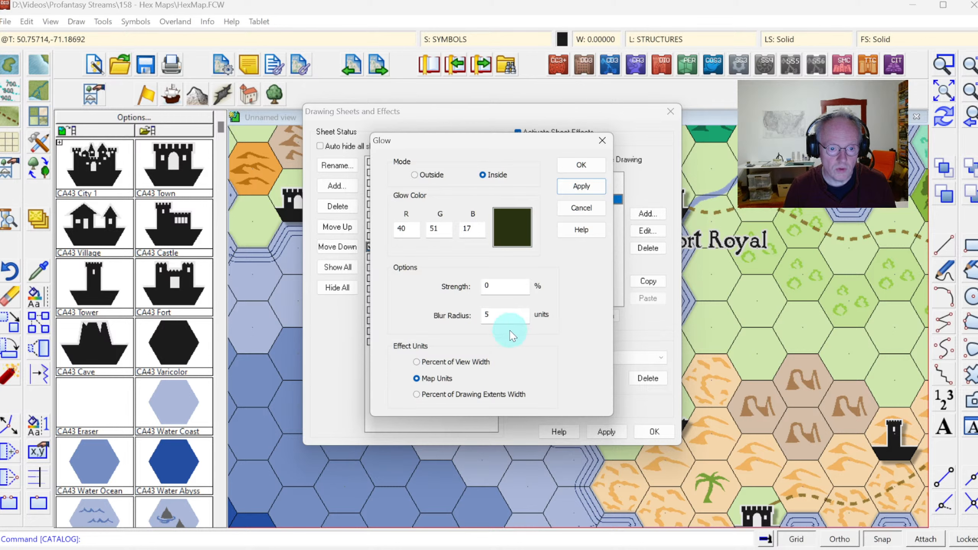
{"action": "left_click", "coordinate": [497, 314]}
{"action": "left_click", "coordinate": [498, 283]}
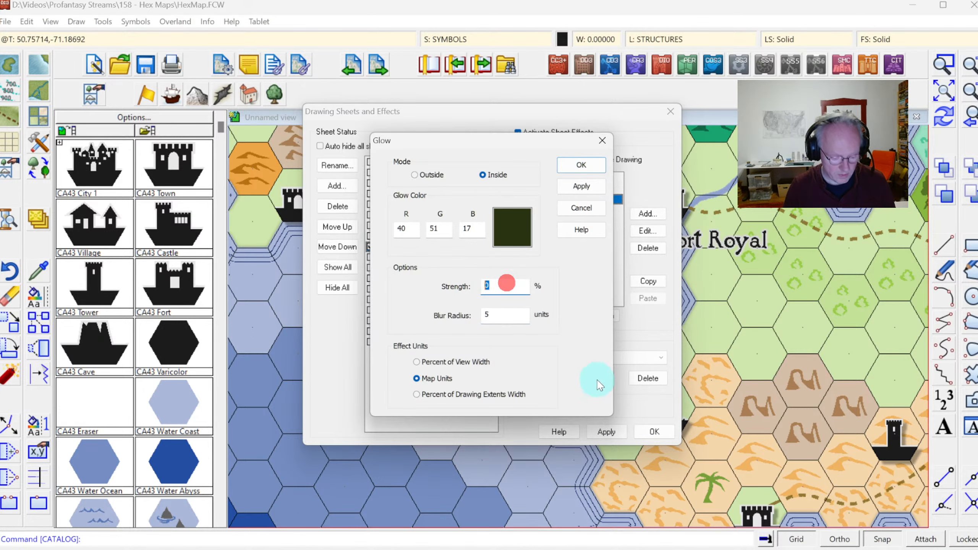
{"action": "left_click", "coordinate": [570, 189]}
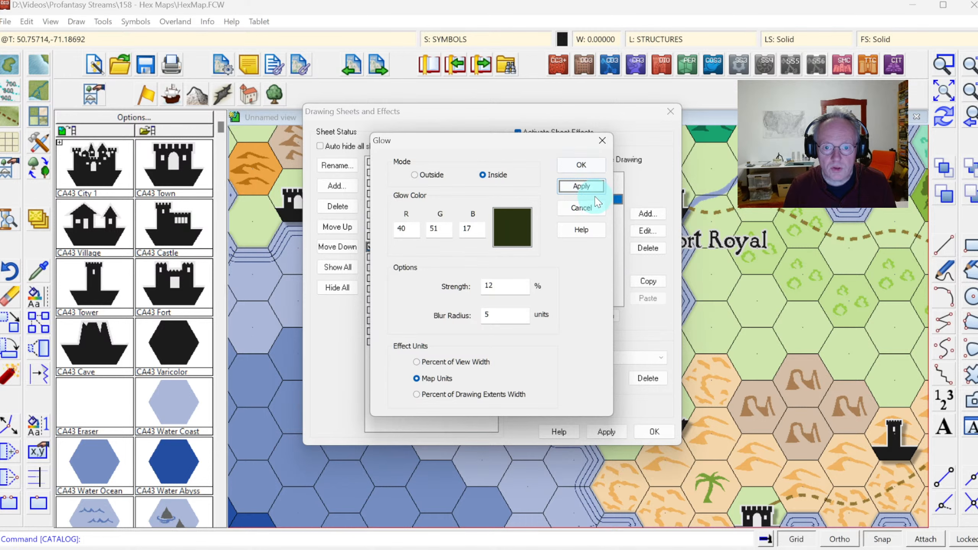
Set the Glow blur radius to 6 map units, move Glow below Edge Striping in the effects order, and accept the sheet effects
{"action": "double_click", "coordinate": [489, 314]}
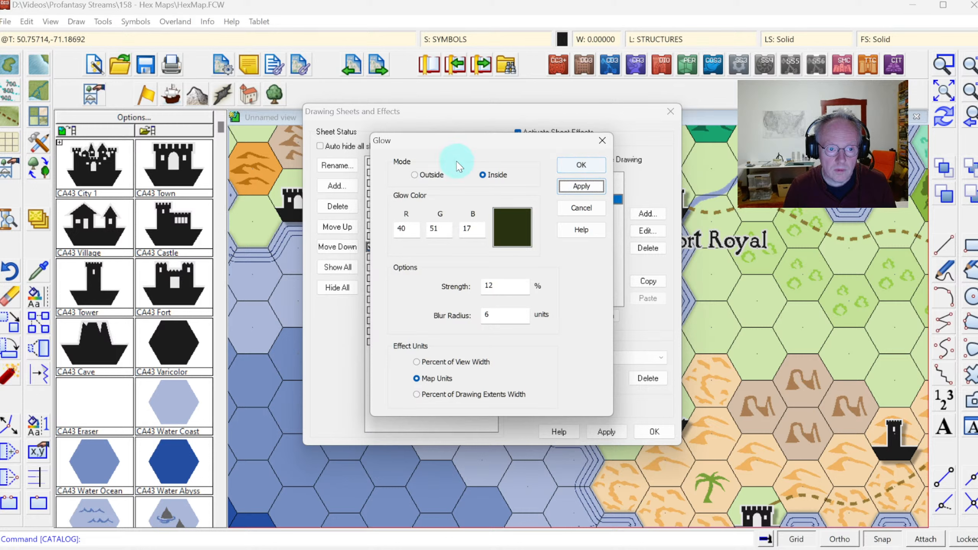
{"action": "left_click", "coordinate": [581, 175]}
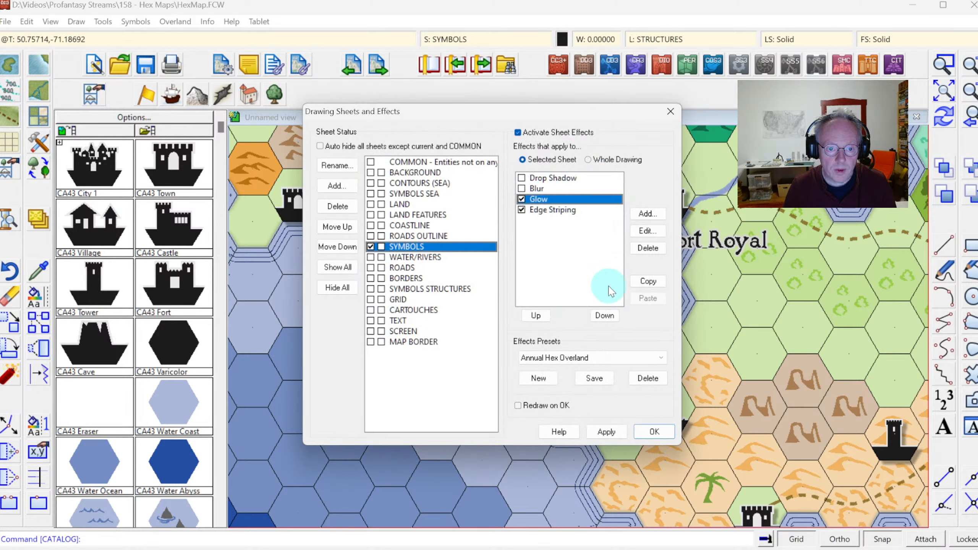
{"action": "left_click", "coordinate": [602, 316]}
{"action": "left_click", "coordinate": [653, 431]}
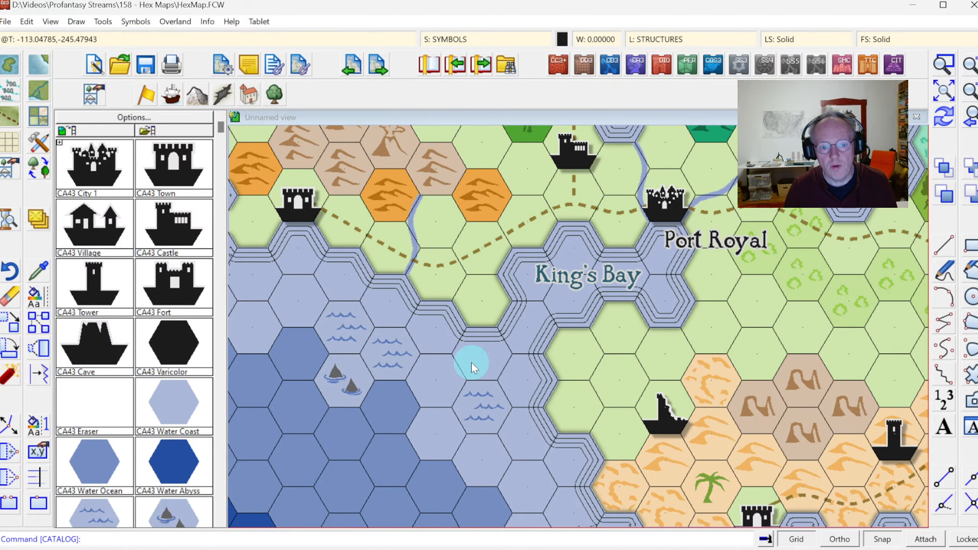
Examine the coastal striping and glow on the whole map, along the northwestern coast and around Port Royal, and view the drawing color palette
{"action": "left_click", "coordinate": [942, 89]}
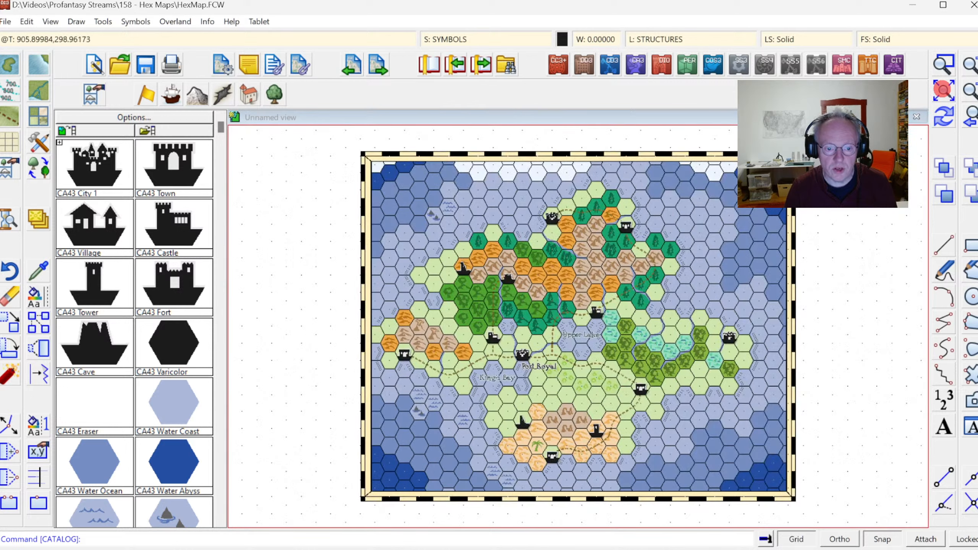
{"action": "left_click", "coordinate": [942, 64]}
{"action": "left_click", "coordinate": [435, 223]}
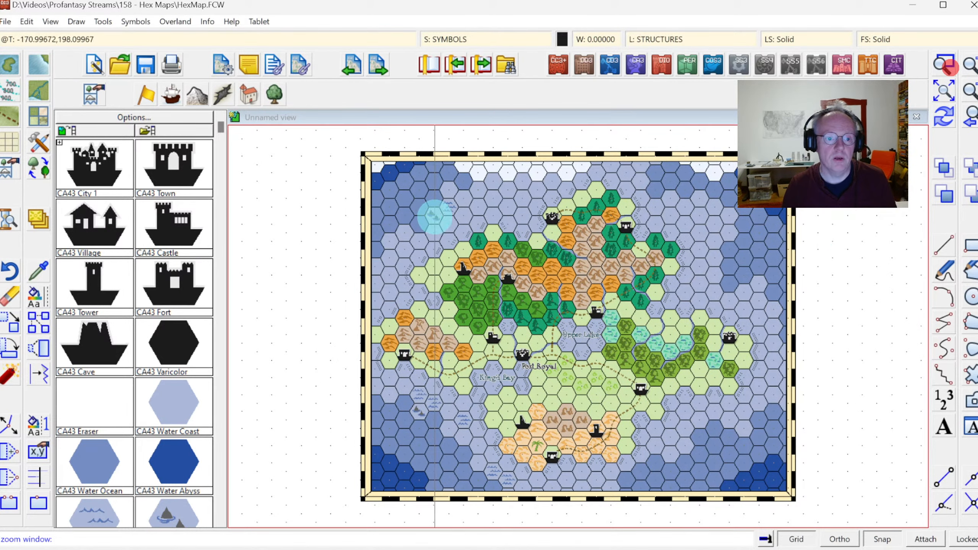
{"action": "left_click", "coordinate": [526, 304]}
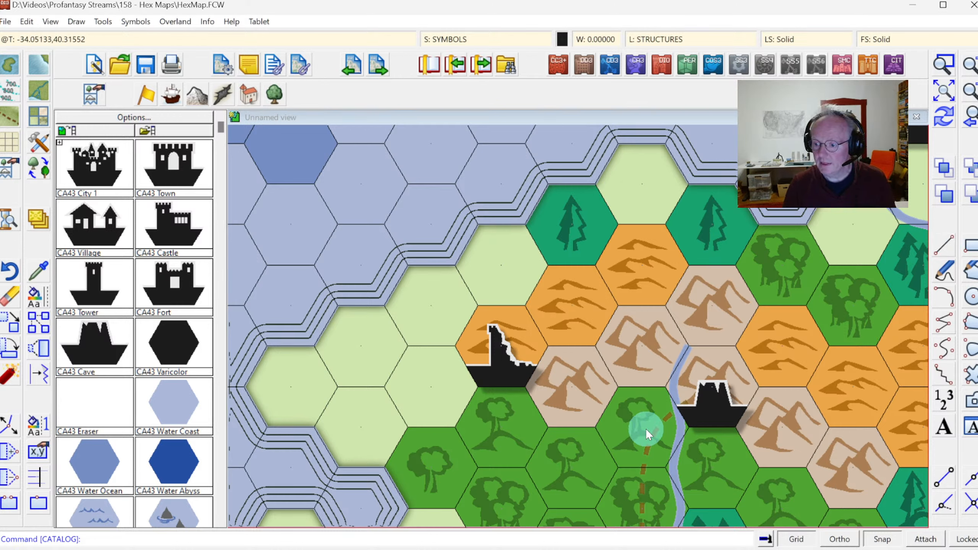
{"action": "left_click", "coordinate": [942, 99]}
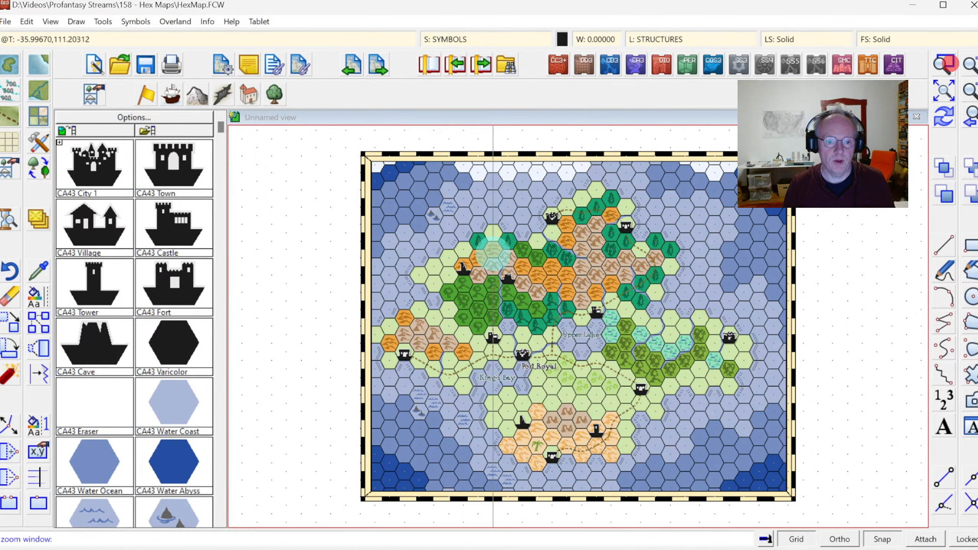
{"action": "left_click", "coordinate": [408, 221]}
{"action": "left_click", "coordinate": [582, 389]}
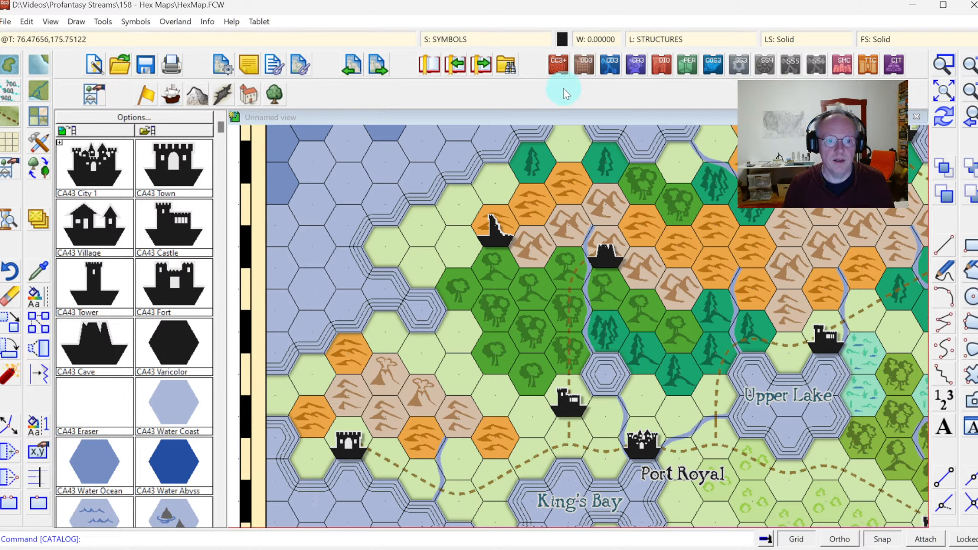
{"action": "left_click", "coordinate": [563, 40]}
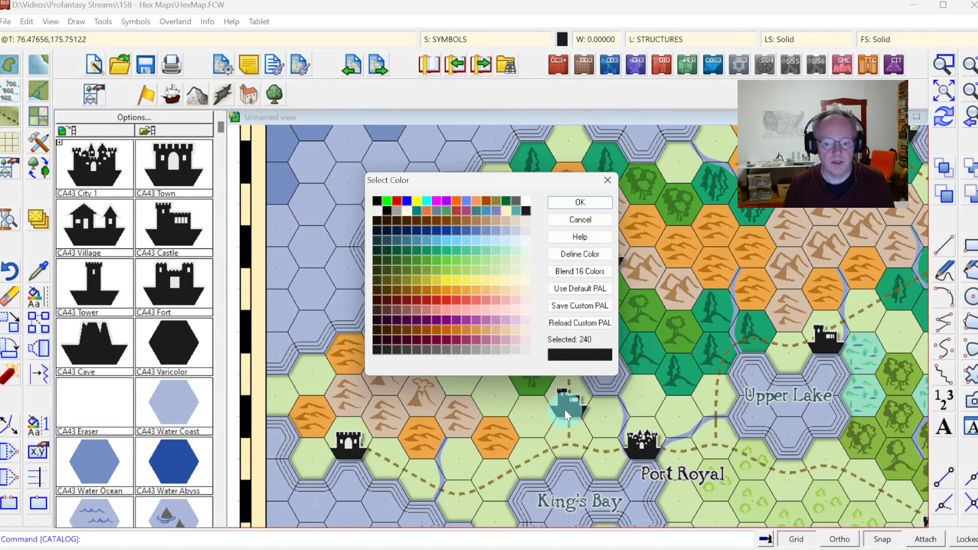
{"action": "key", "text": "Escape"}
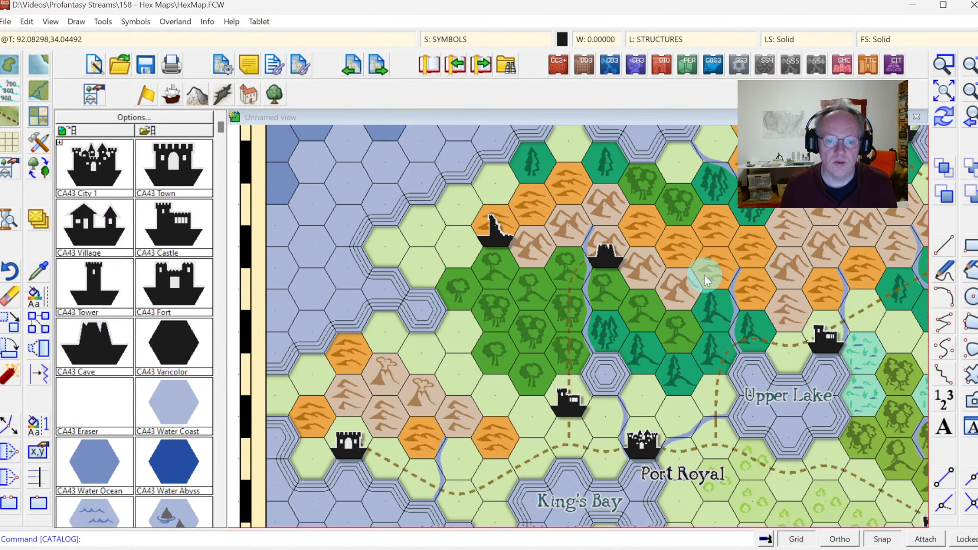
{"action": "left_click", "coordinate": [948, 90]}
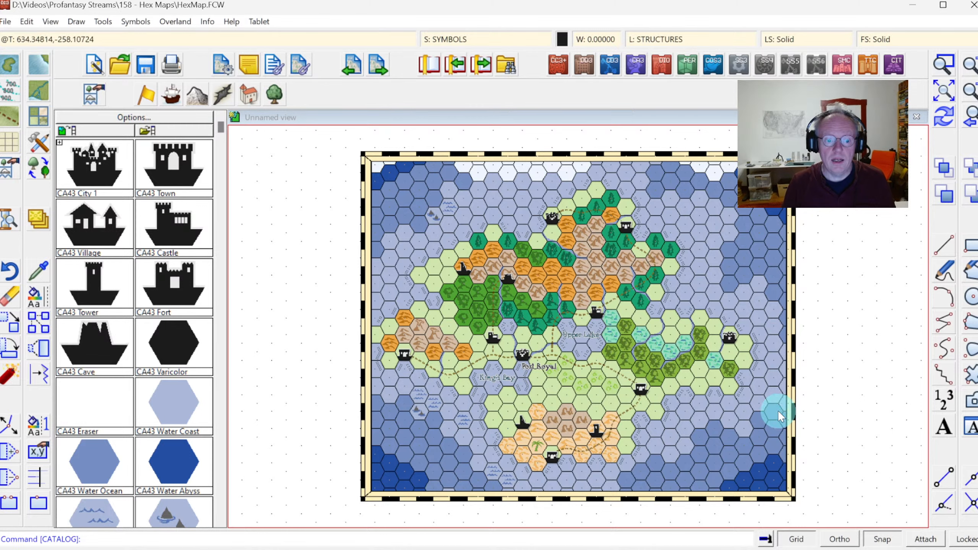
{"action": "left_click", "coordinate": [949, 59]}
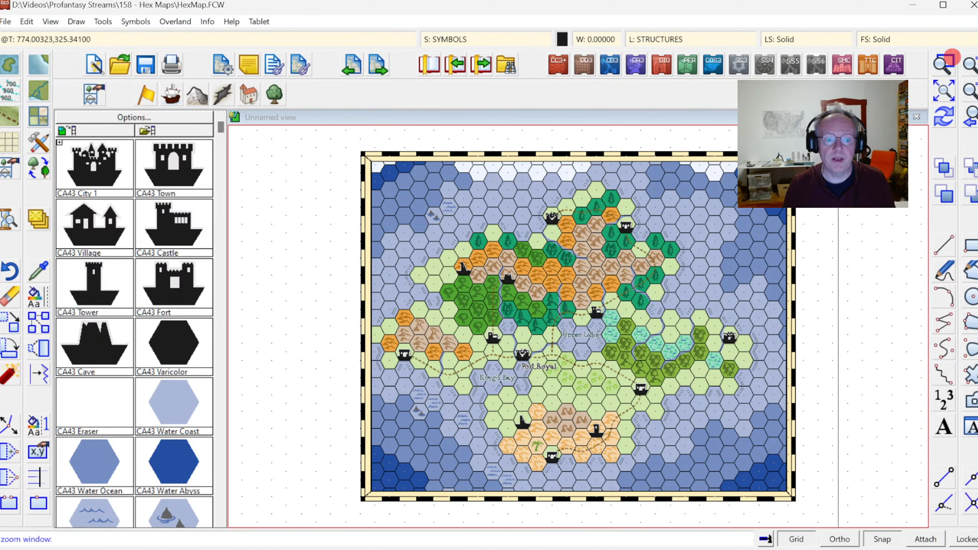
{"action": "left_click", "coordinate": [428, 214]}
{"action": "left_click", "coordinate": [510, 293]}
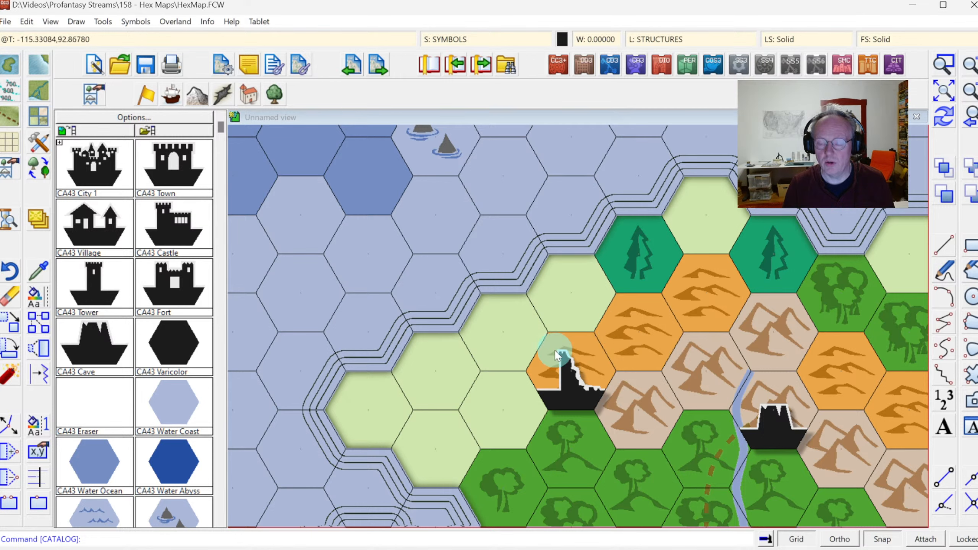
{"action": "left_click", "coordinate": [951, 96]}
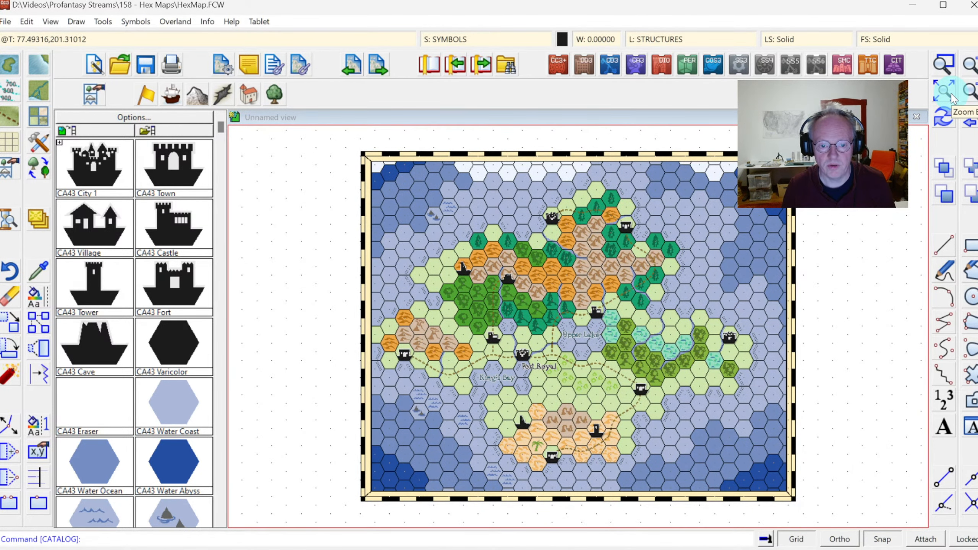